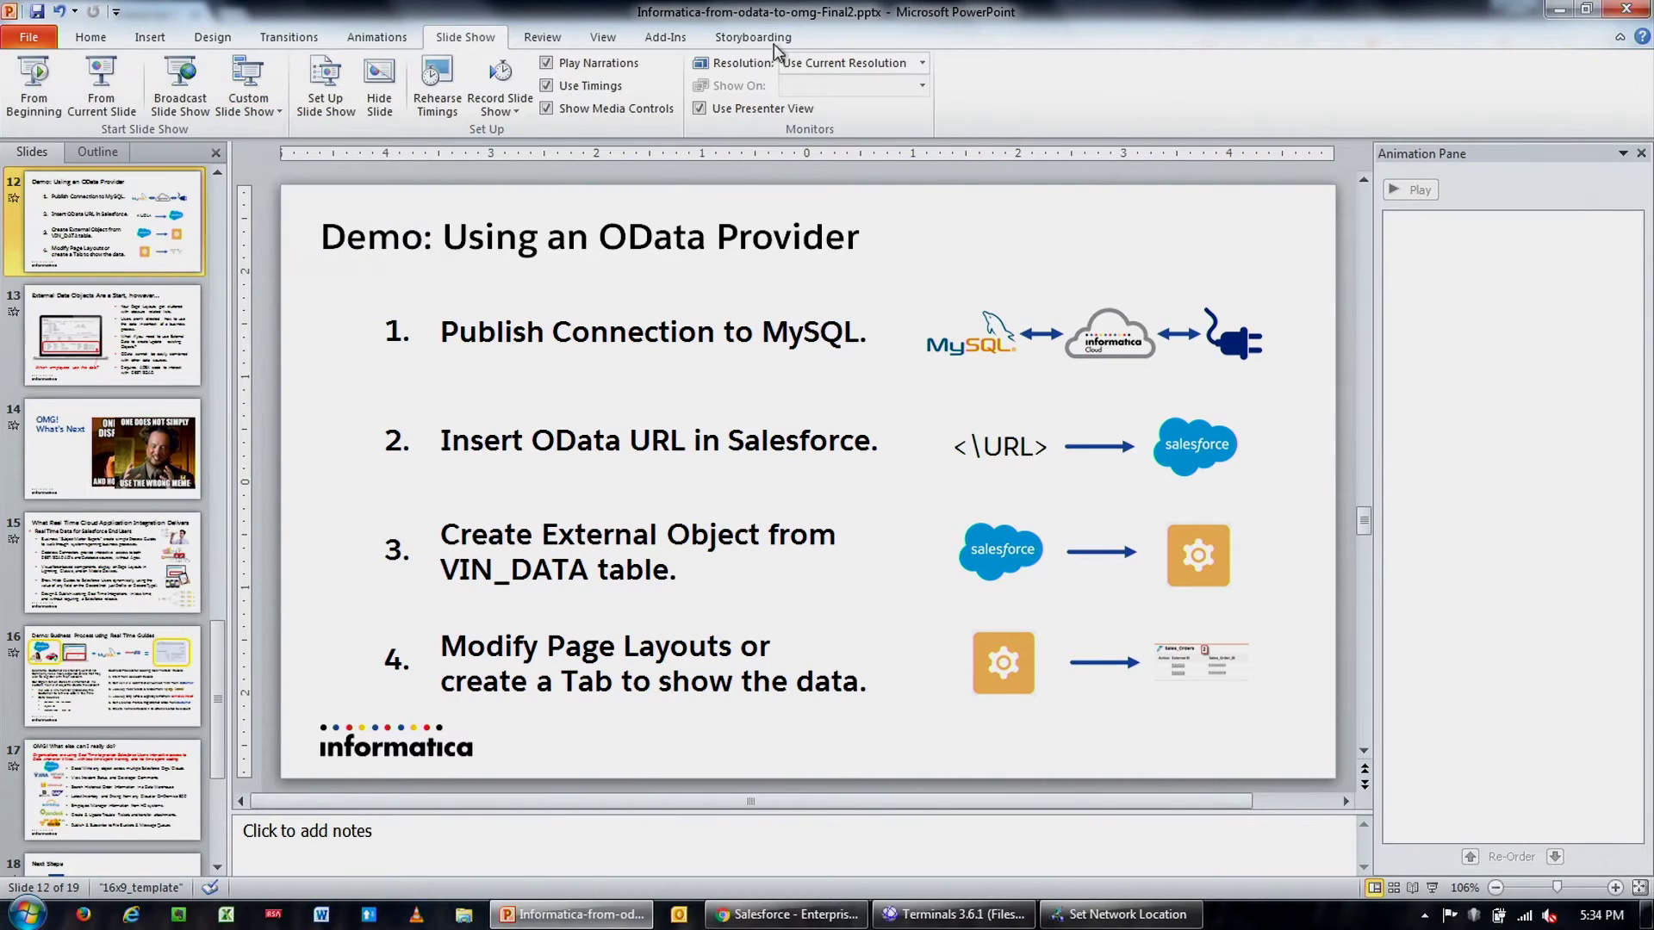
- Switch to Salesforce in Chrome and open the DF16MySQL connection from the connection designs in Guide Designer
left_click(747, 909)
scroll(1031, 441, "up", 2)
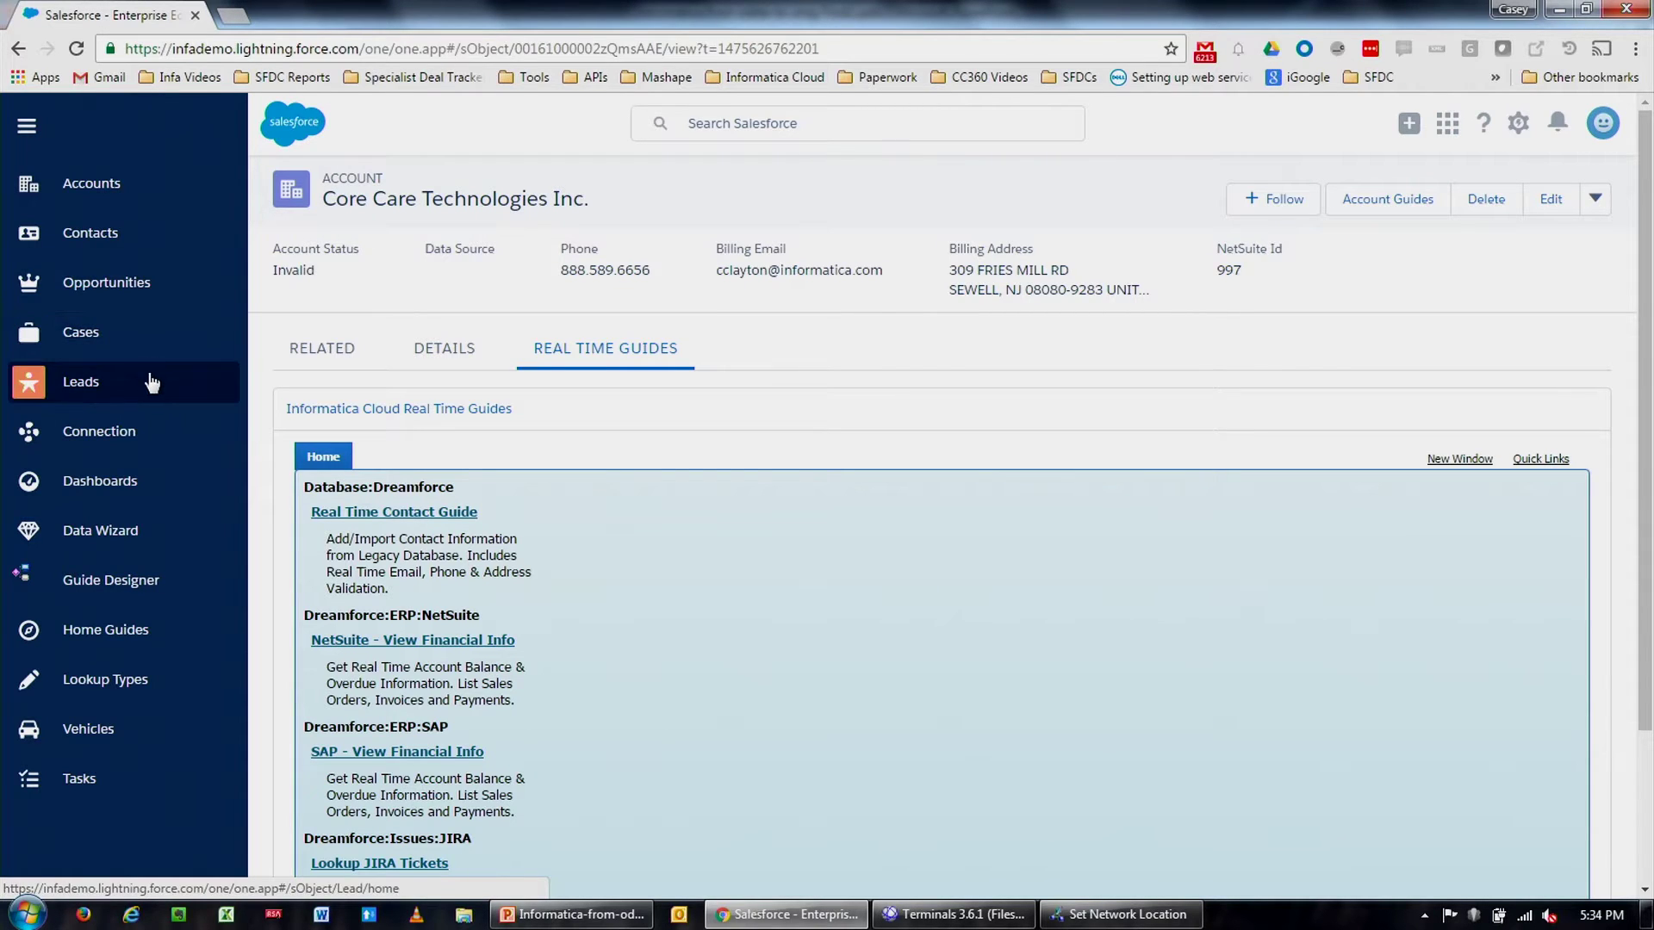
left_click(126, 584)
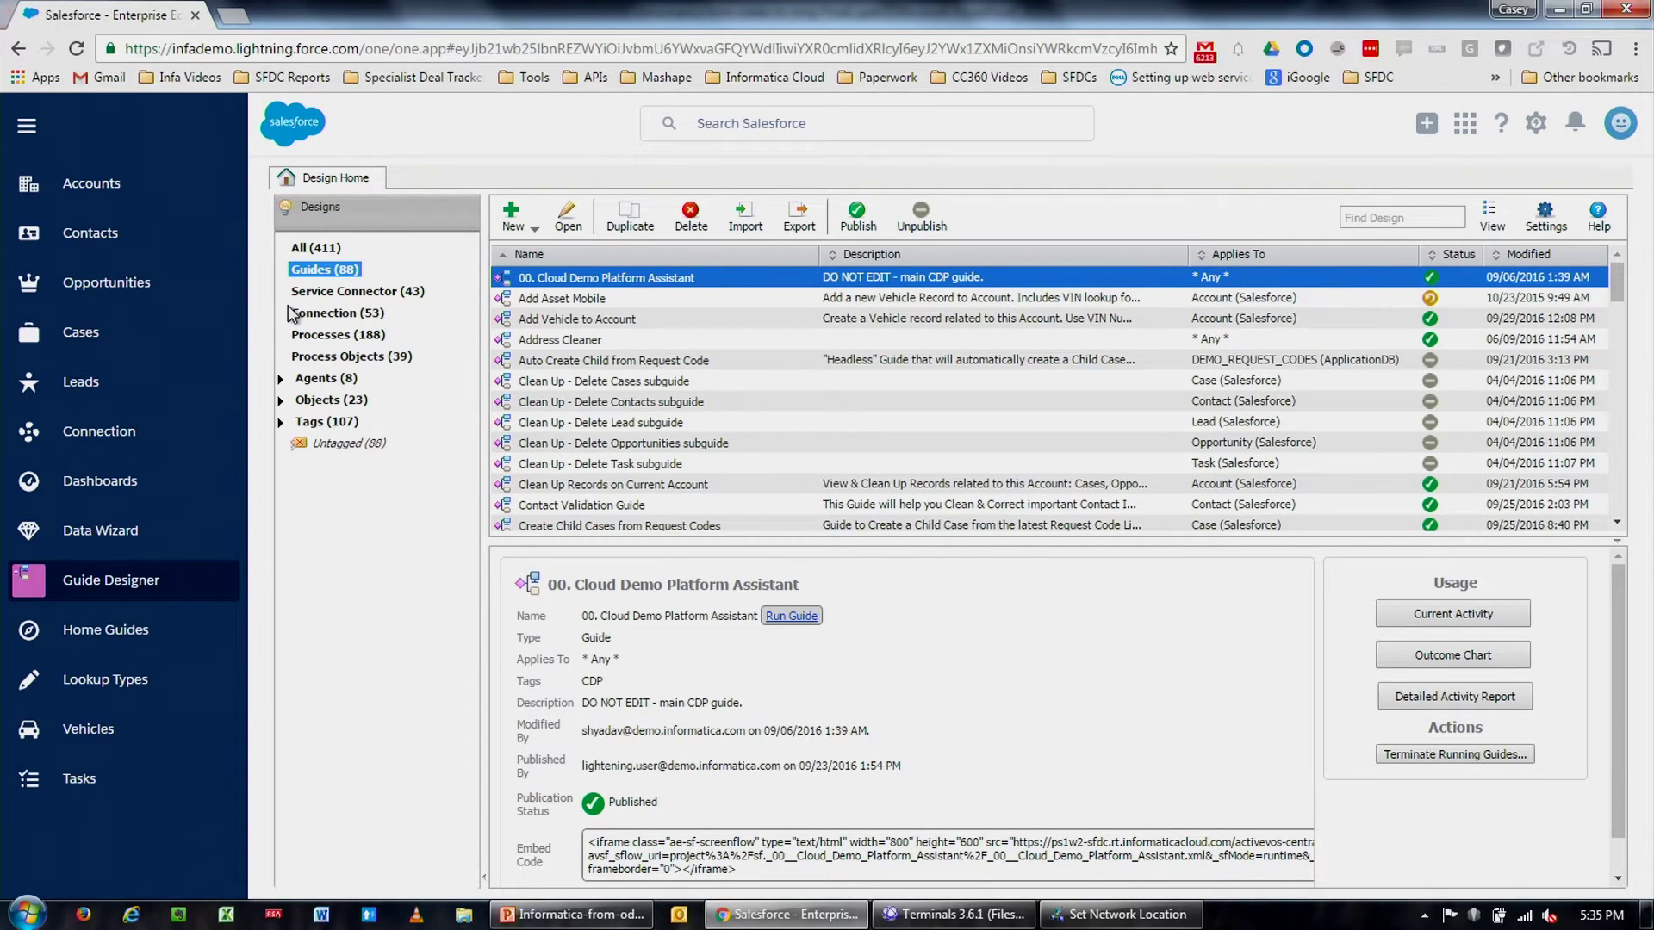
left_click(347, 316)
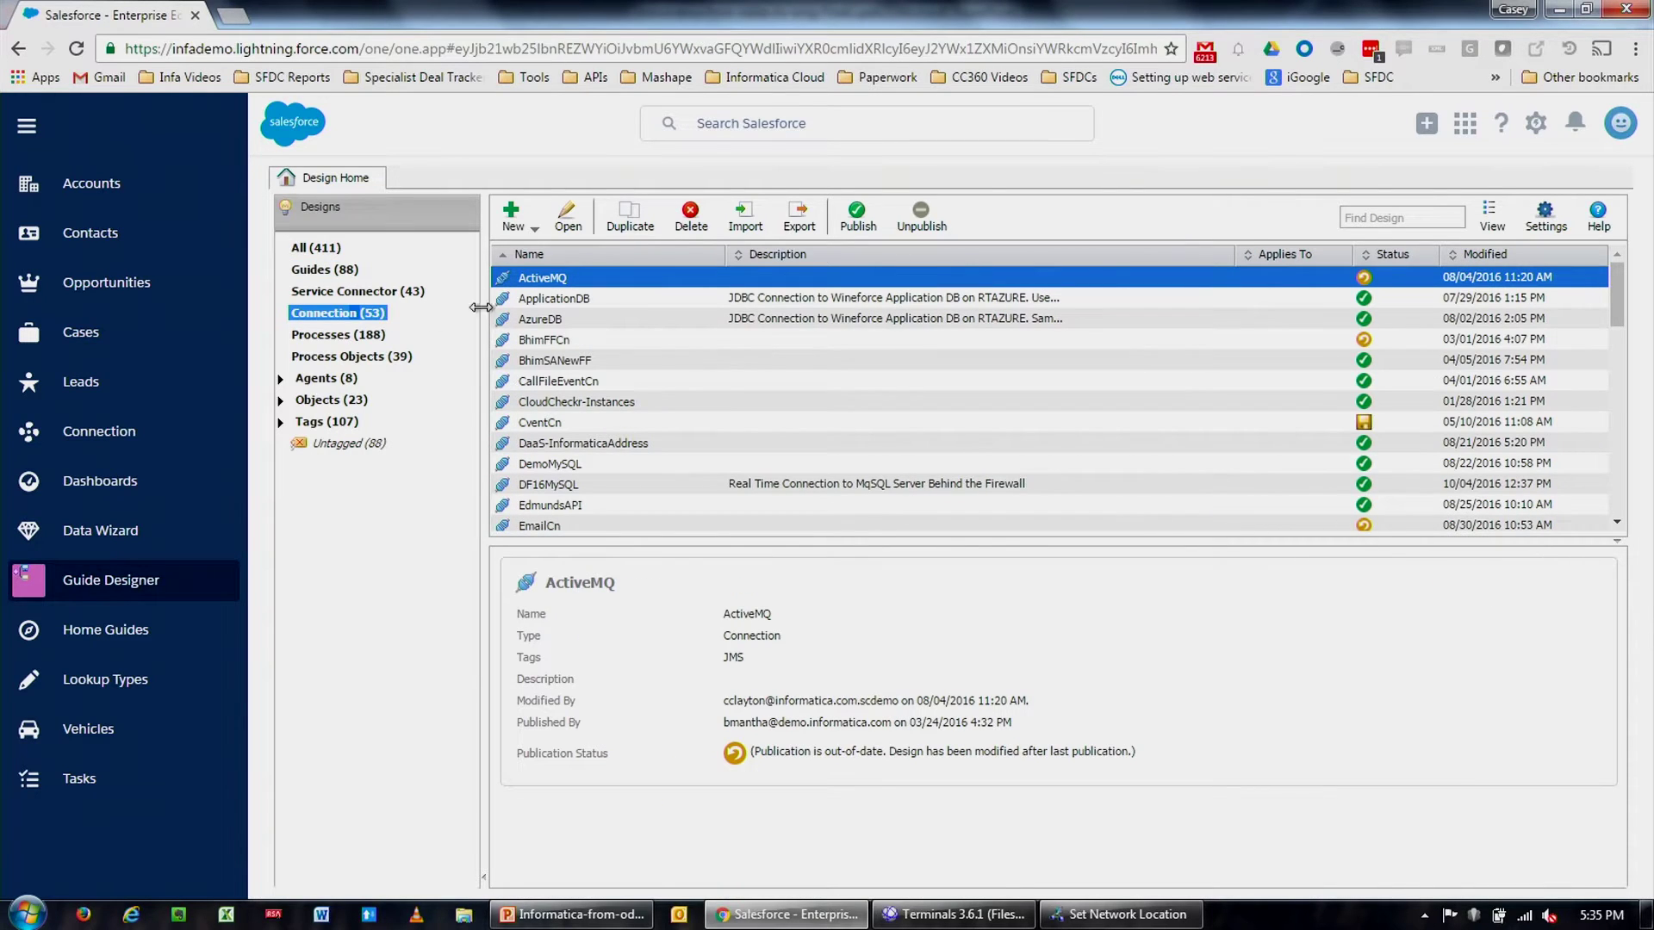
scroll(592, 319, "down", 1)
scroll(592, 319, "down", 1)
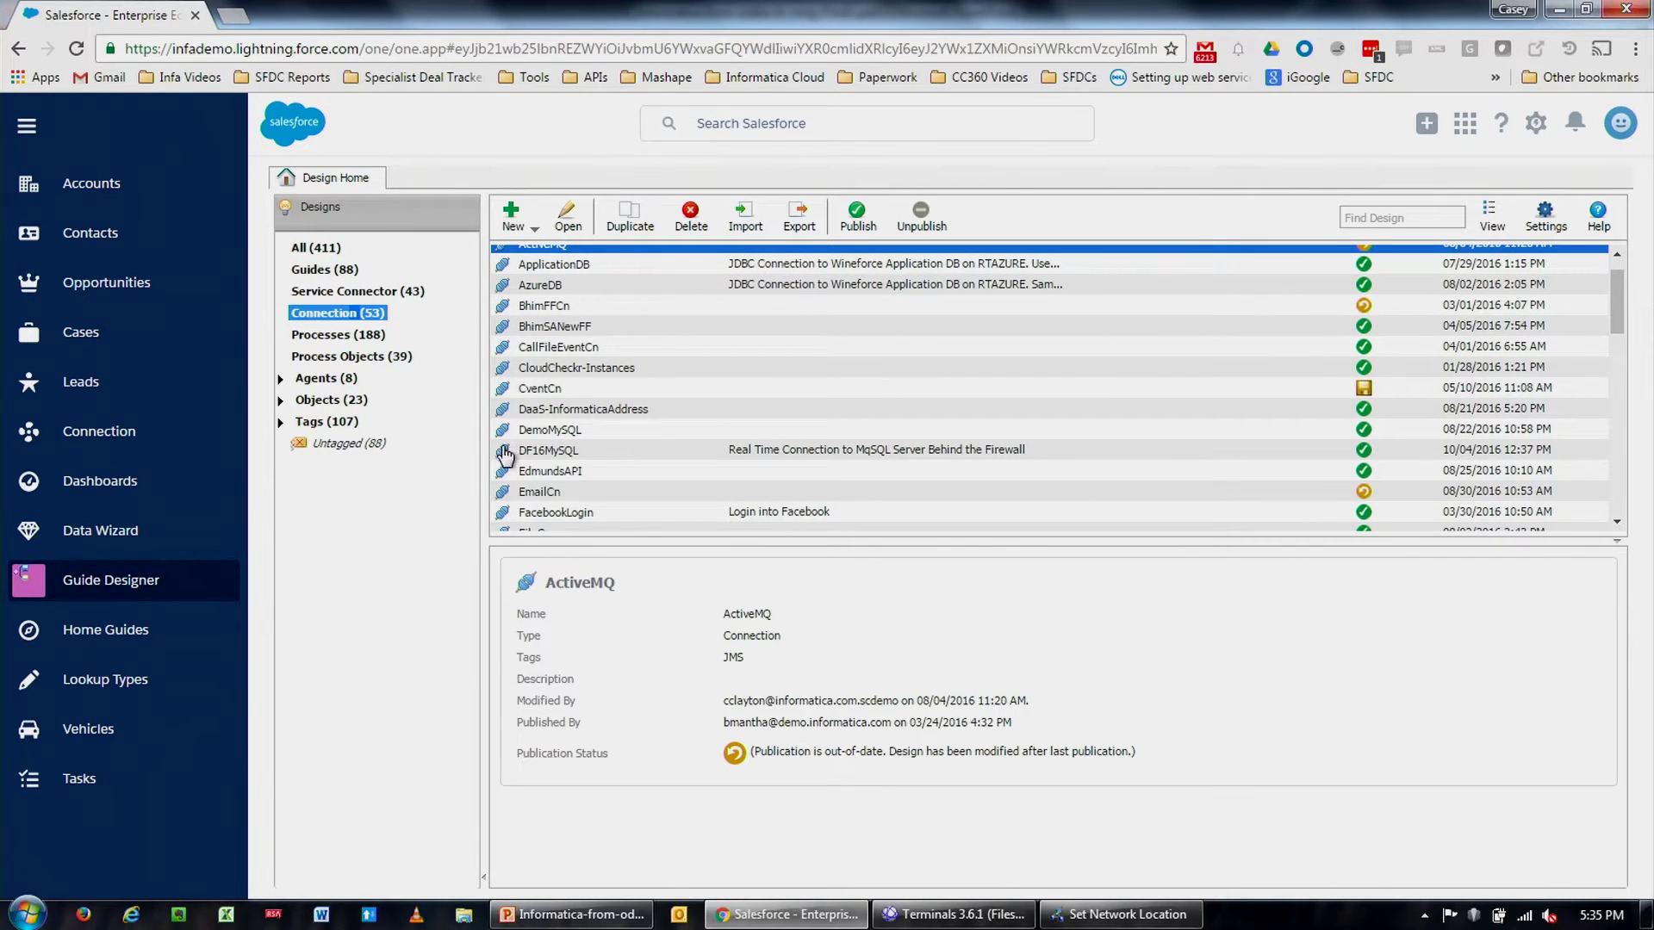
left_click(602, 462)
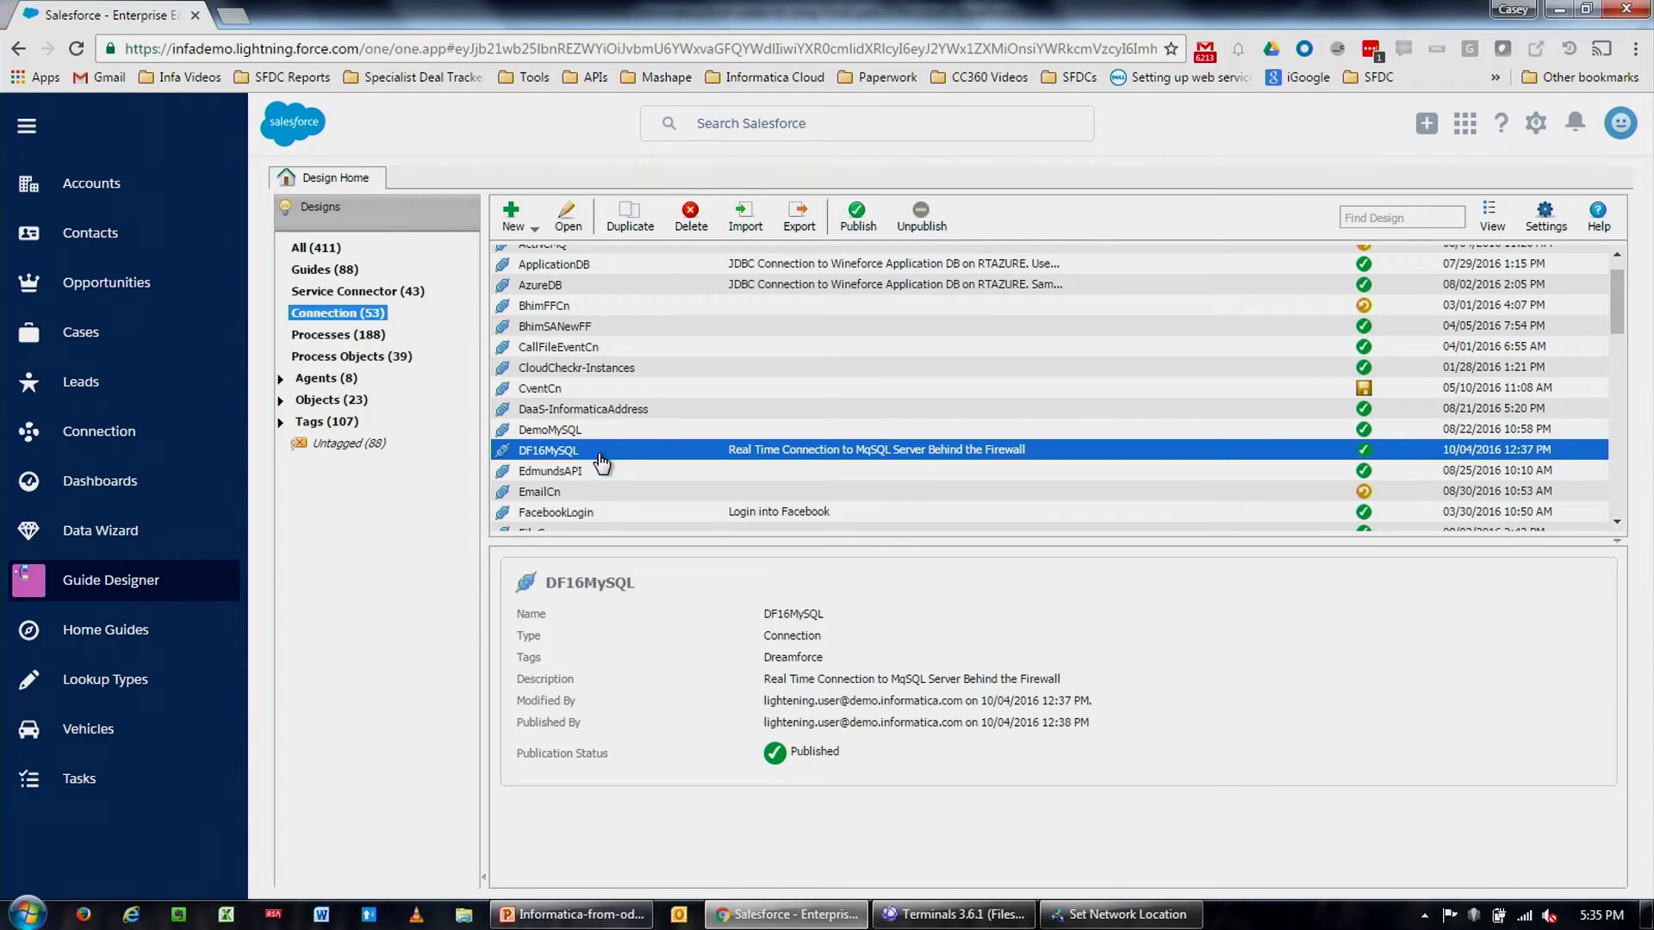
double_click(601, 461)
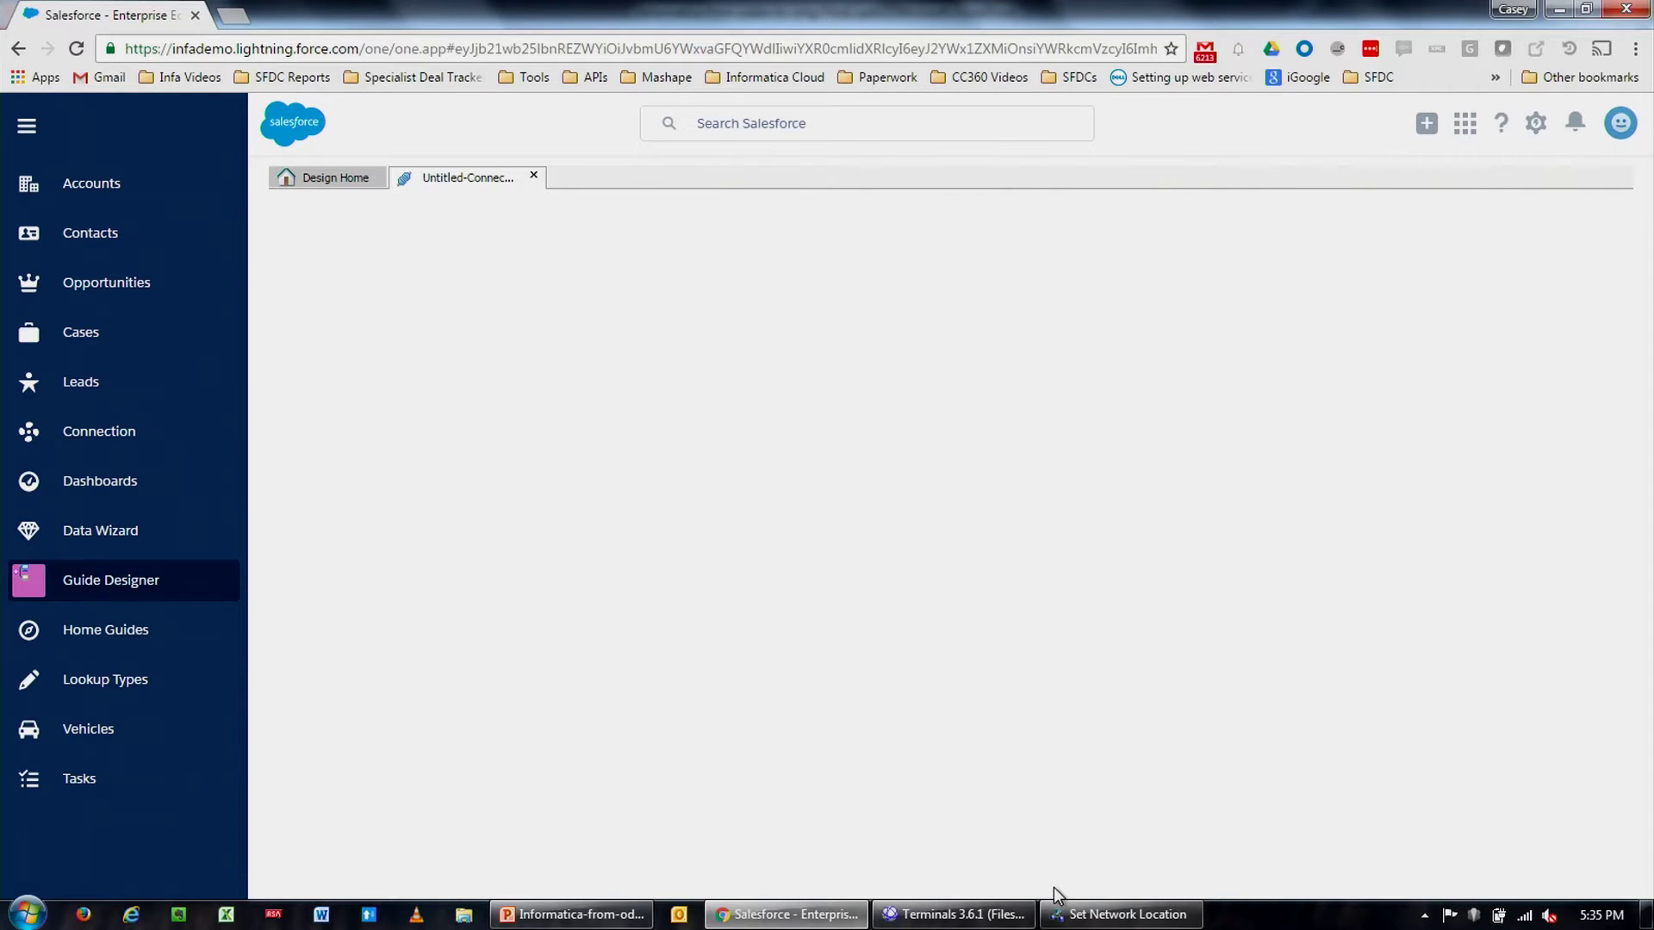
- Switch to the Terminals remote session, view the server desktop and the vin_data table in MySQL Workbench, and return to Salesforce
left_click(966, 922)
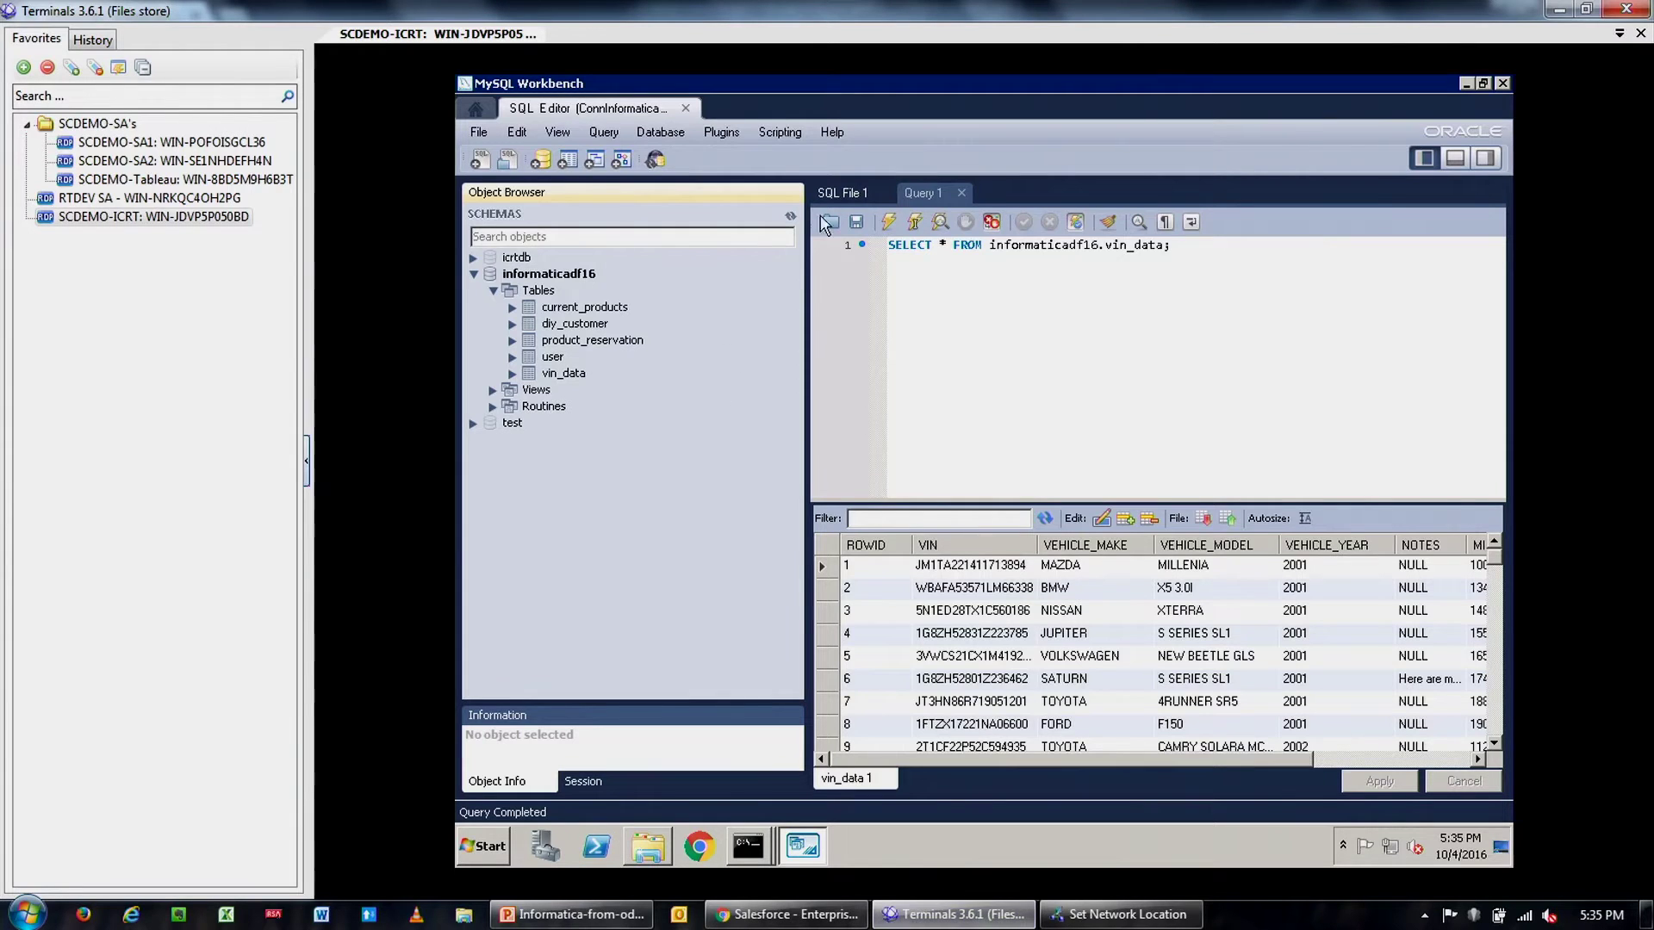
left_click(1464, 82)
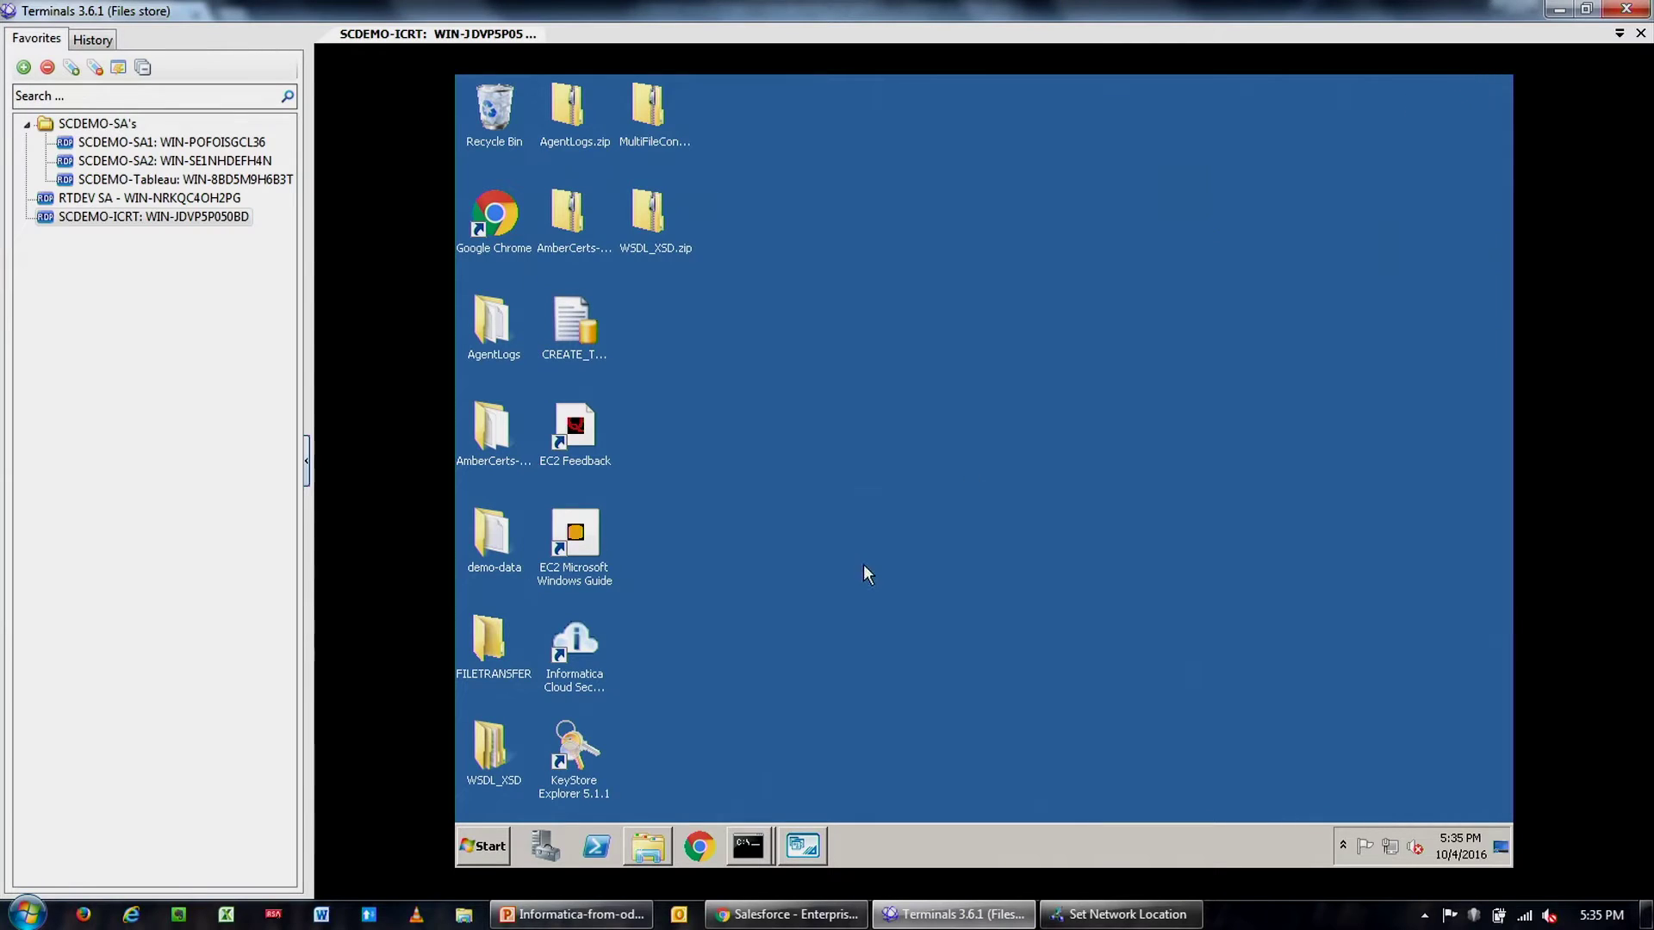
left_click(805, 848)
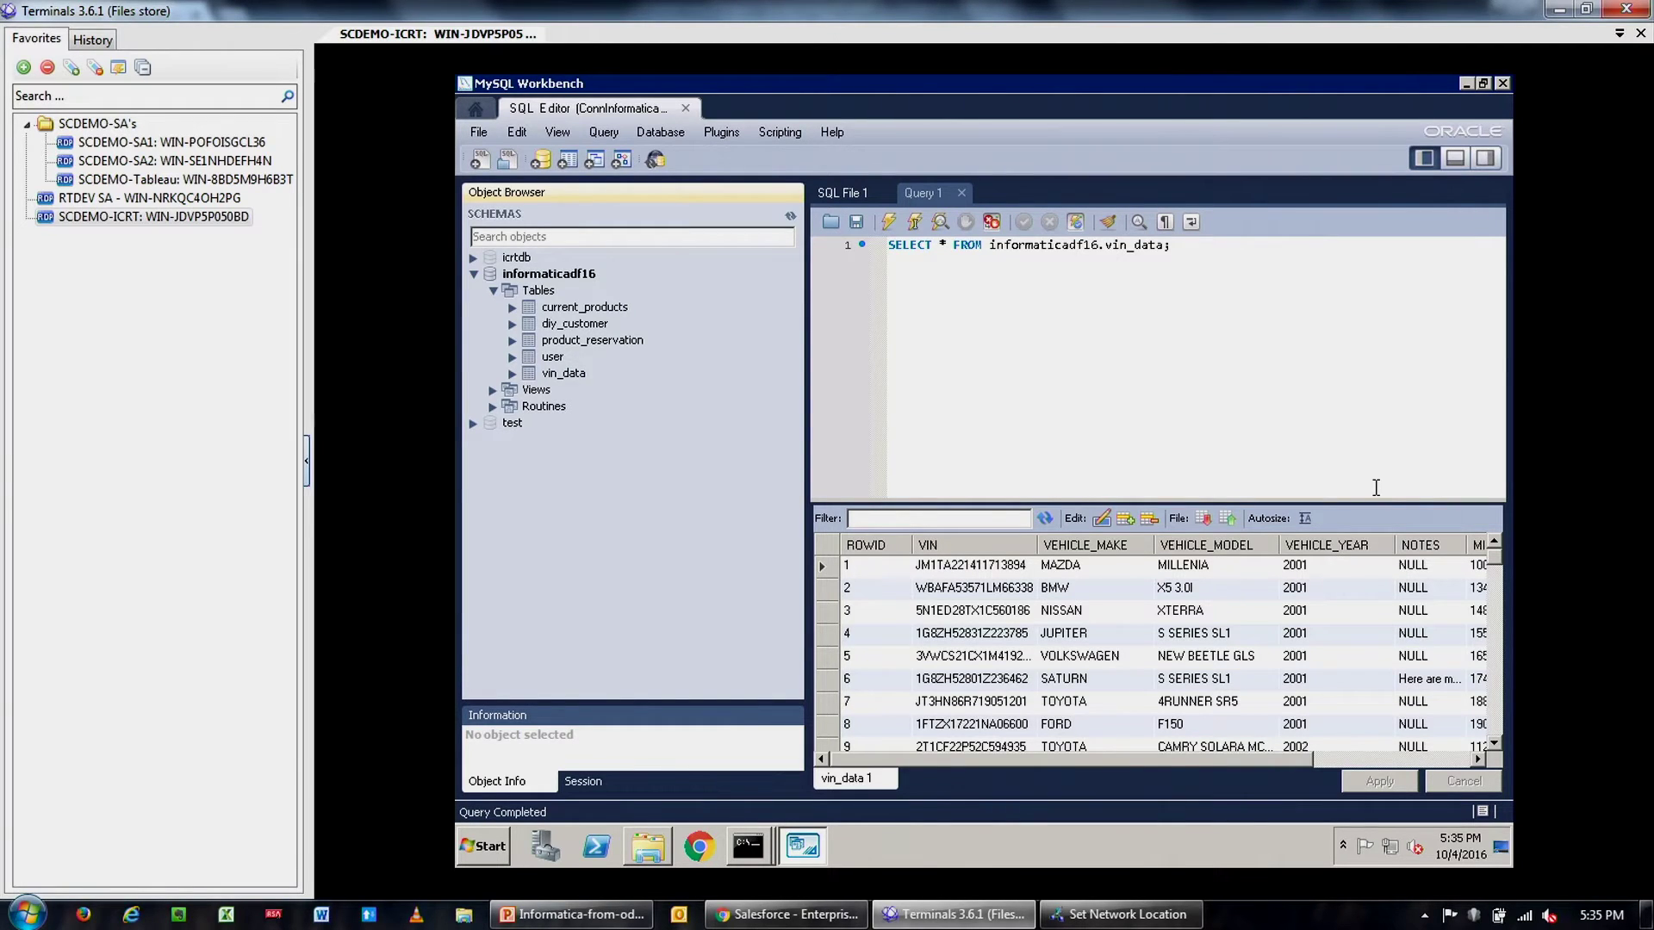
left_click(1559, 9)
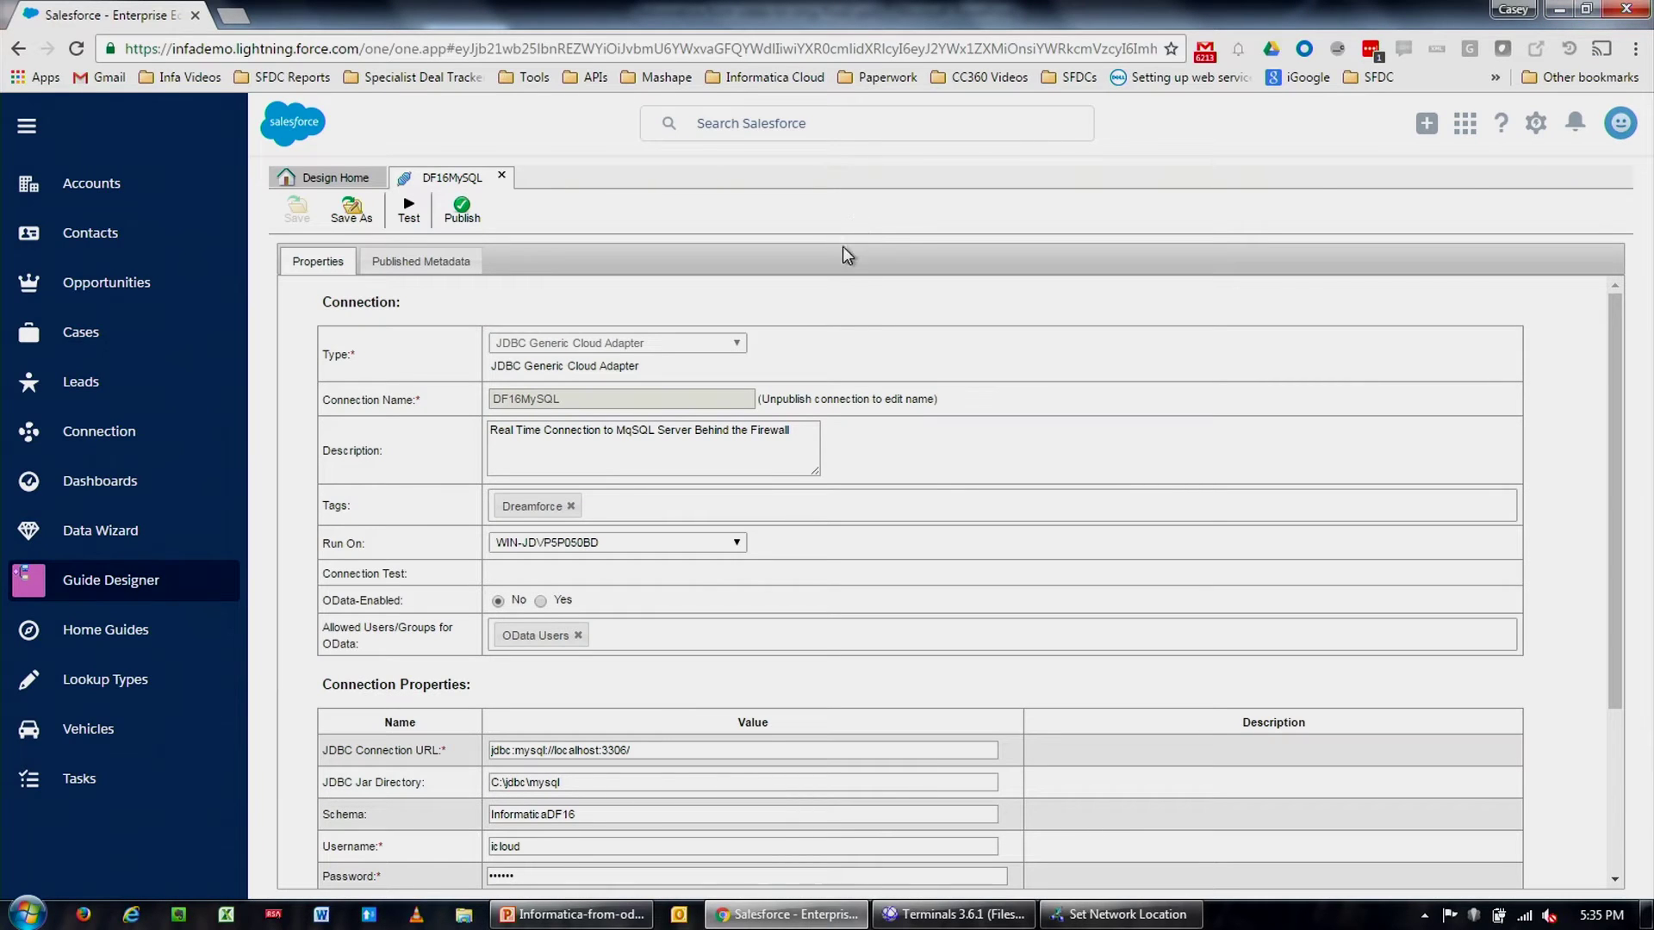
- Review the DF16MySQL connection properties, including the JDBC connection URL, and the published metadata fields of vin_data
scroll(631, 422, "down", 2)
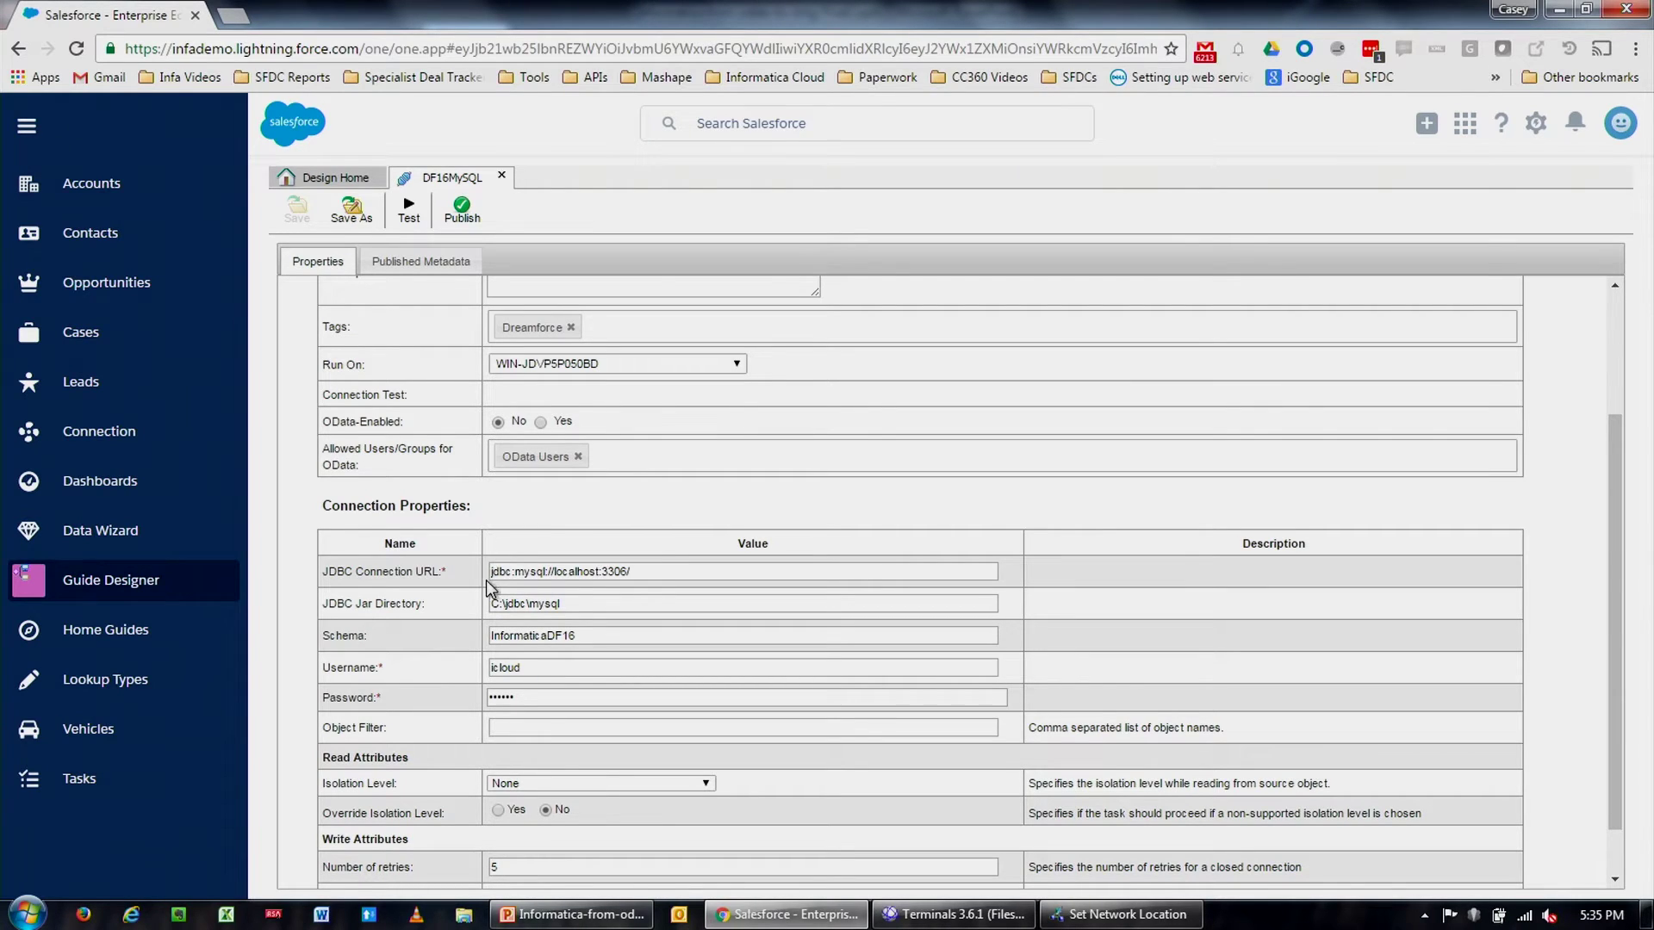
left_click_drag(491, 572, 753, 614)
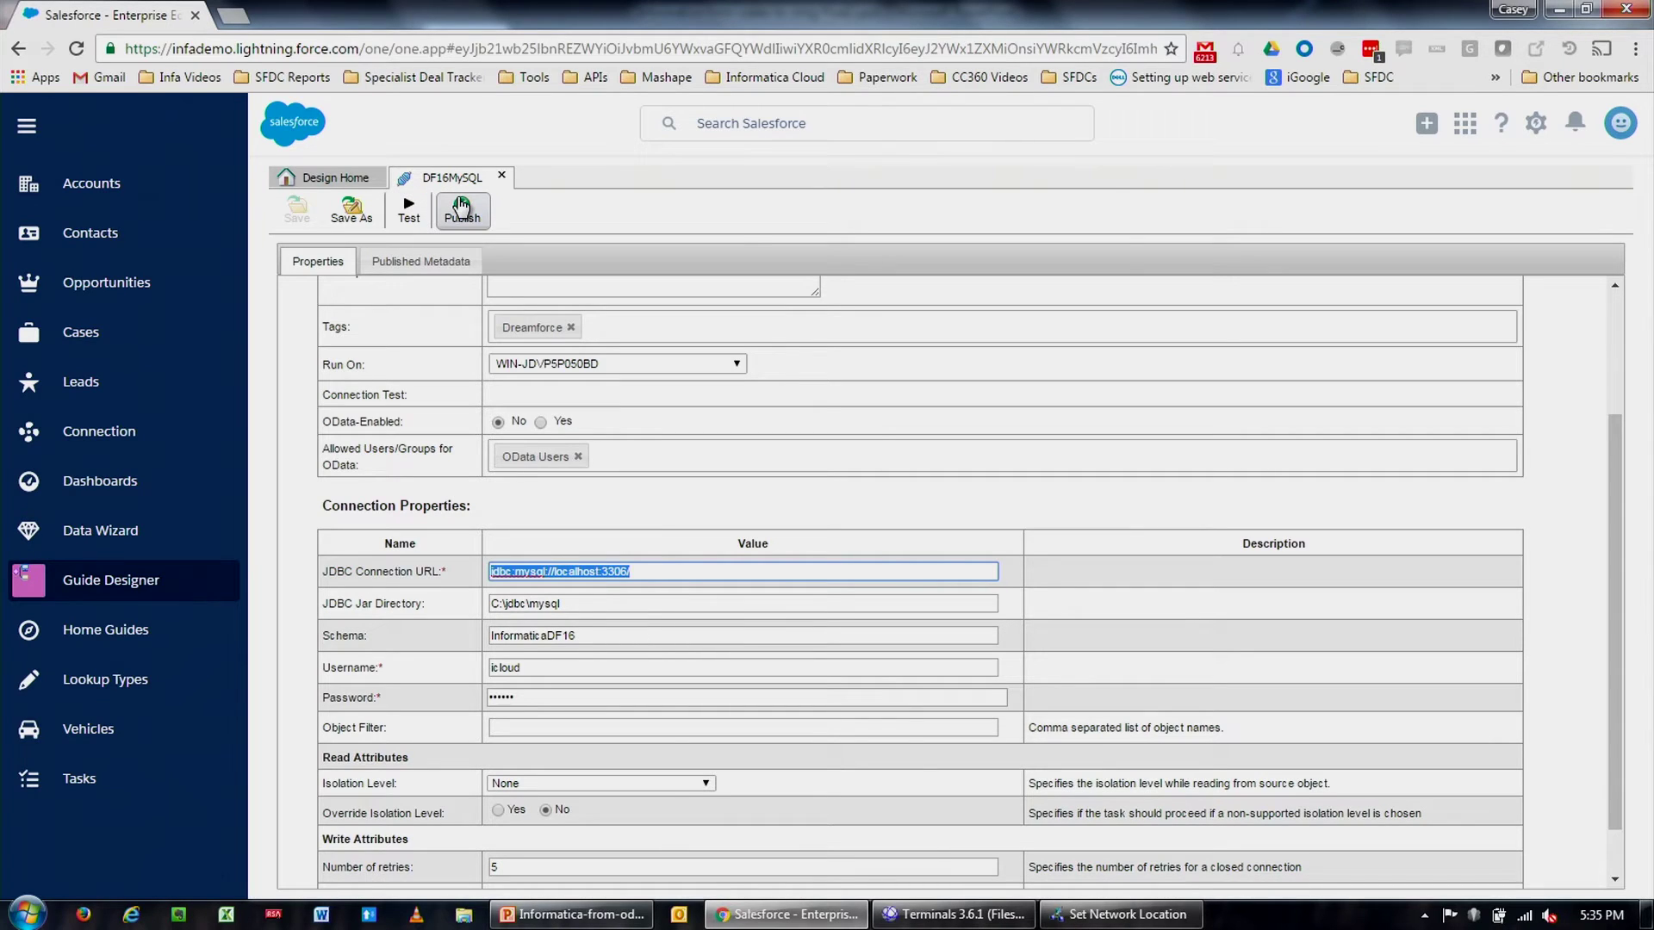
left_click(439, 258)
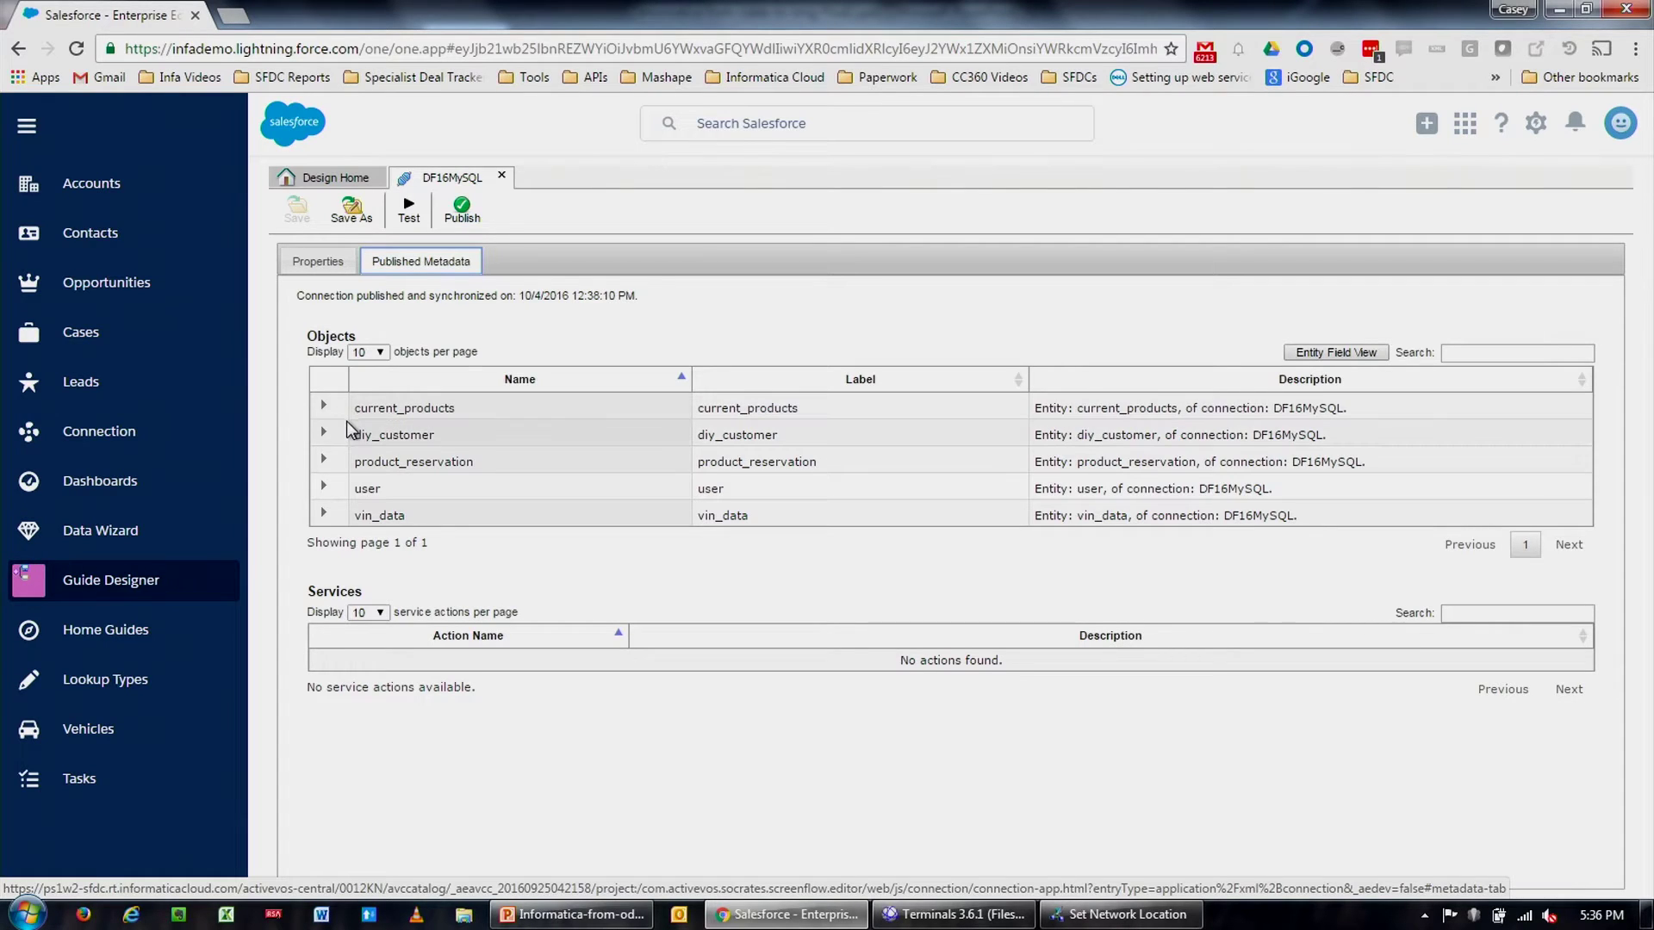
left_click(325, 515)
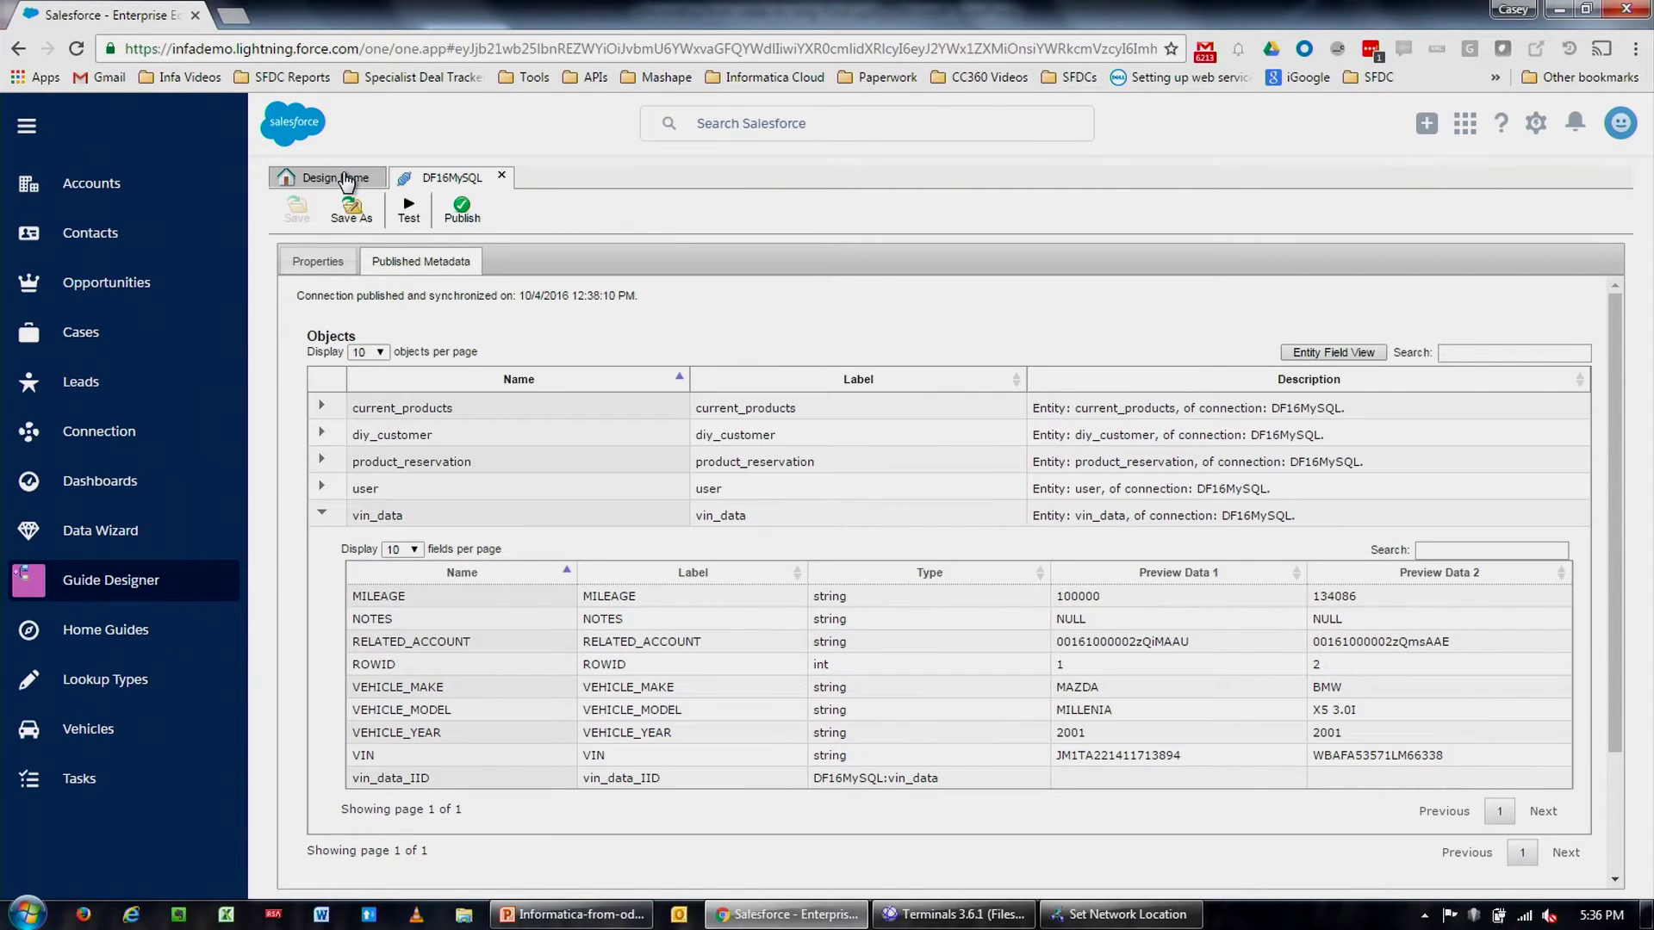
- Enable OData in the DF16MySQL connection properties, then save and publish the connection
left_click(334, 261)
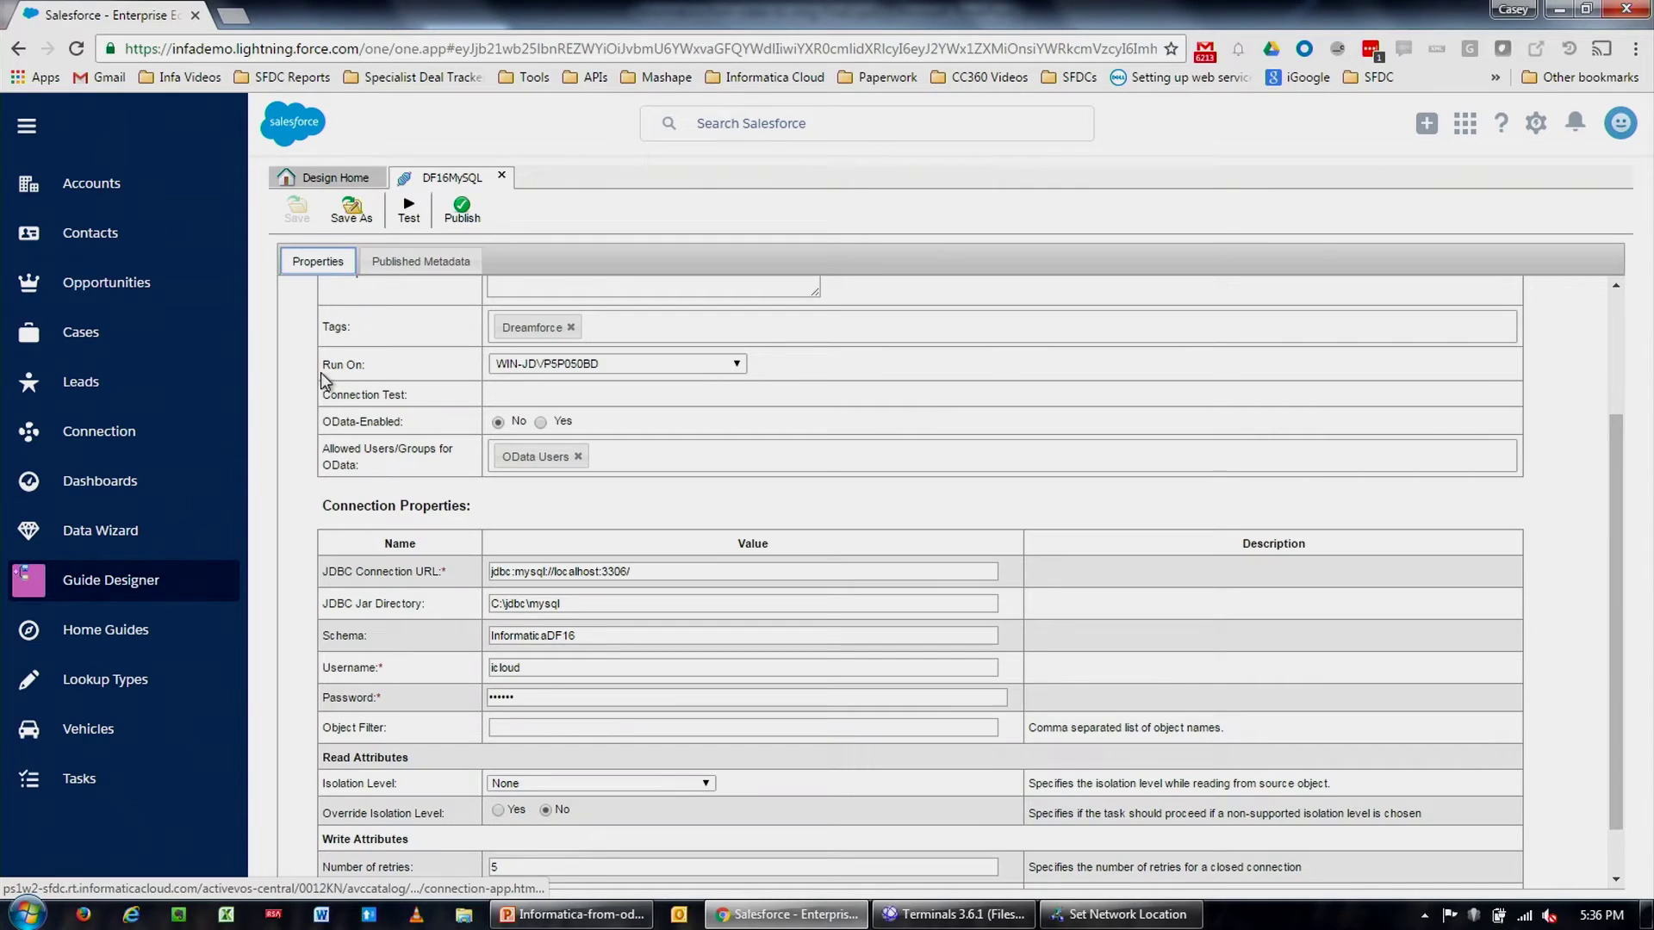
left_click(541, 423)
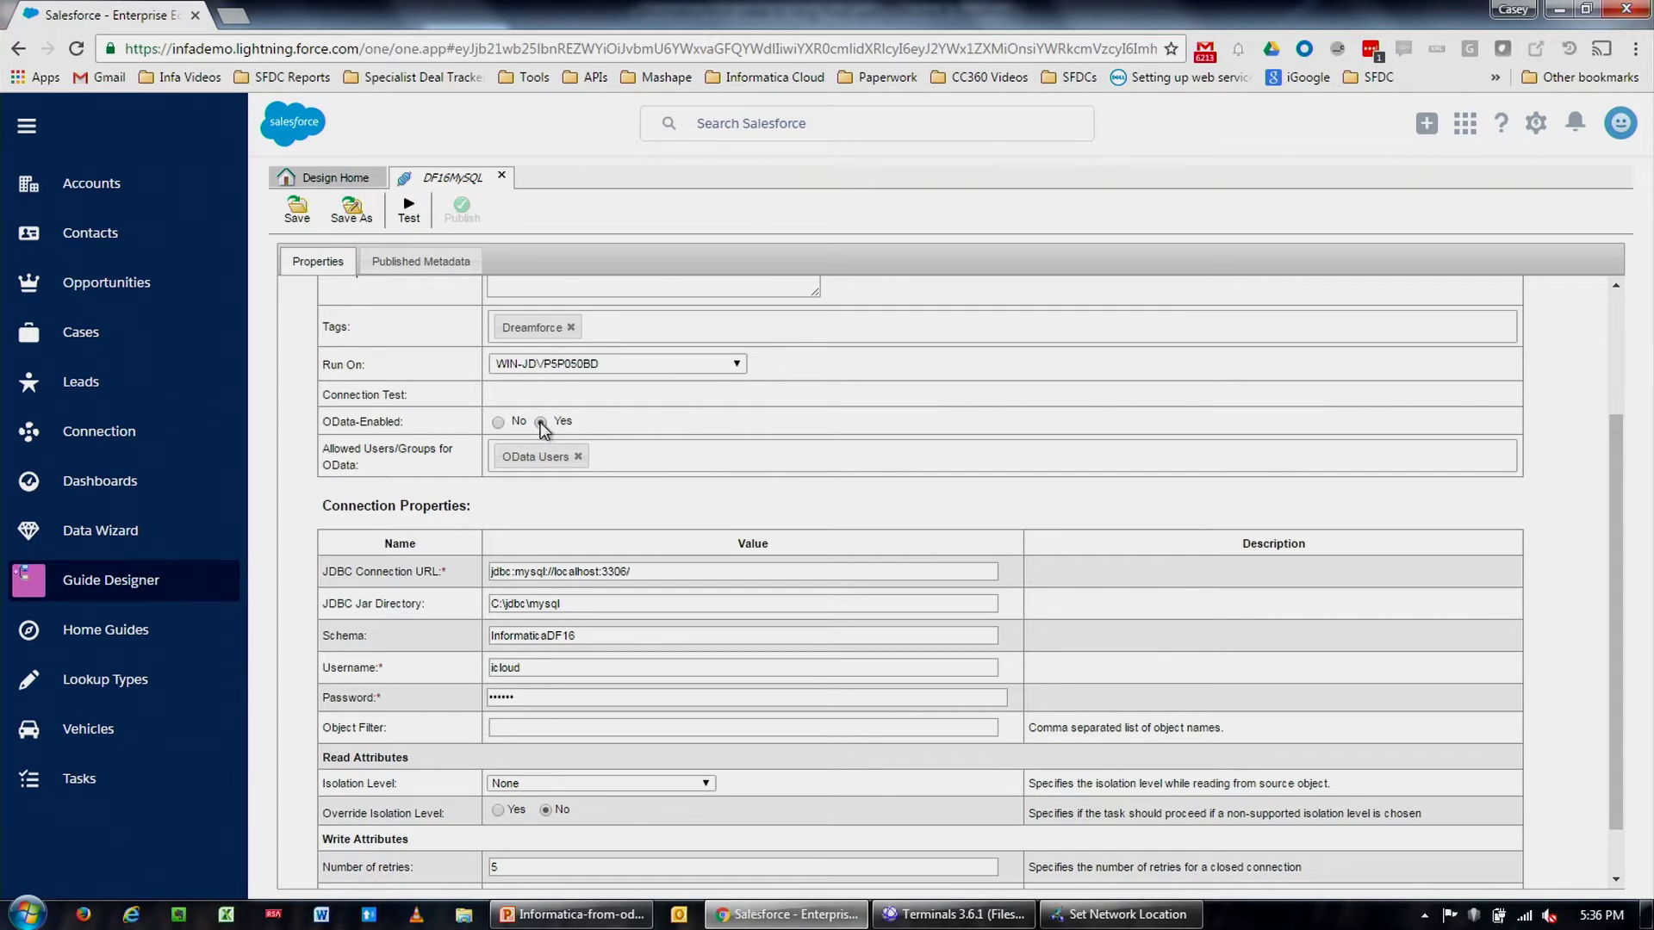
left_click(312, 217)
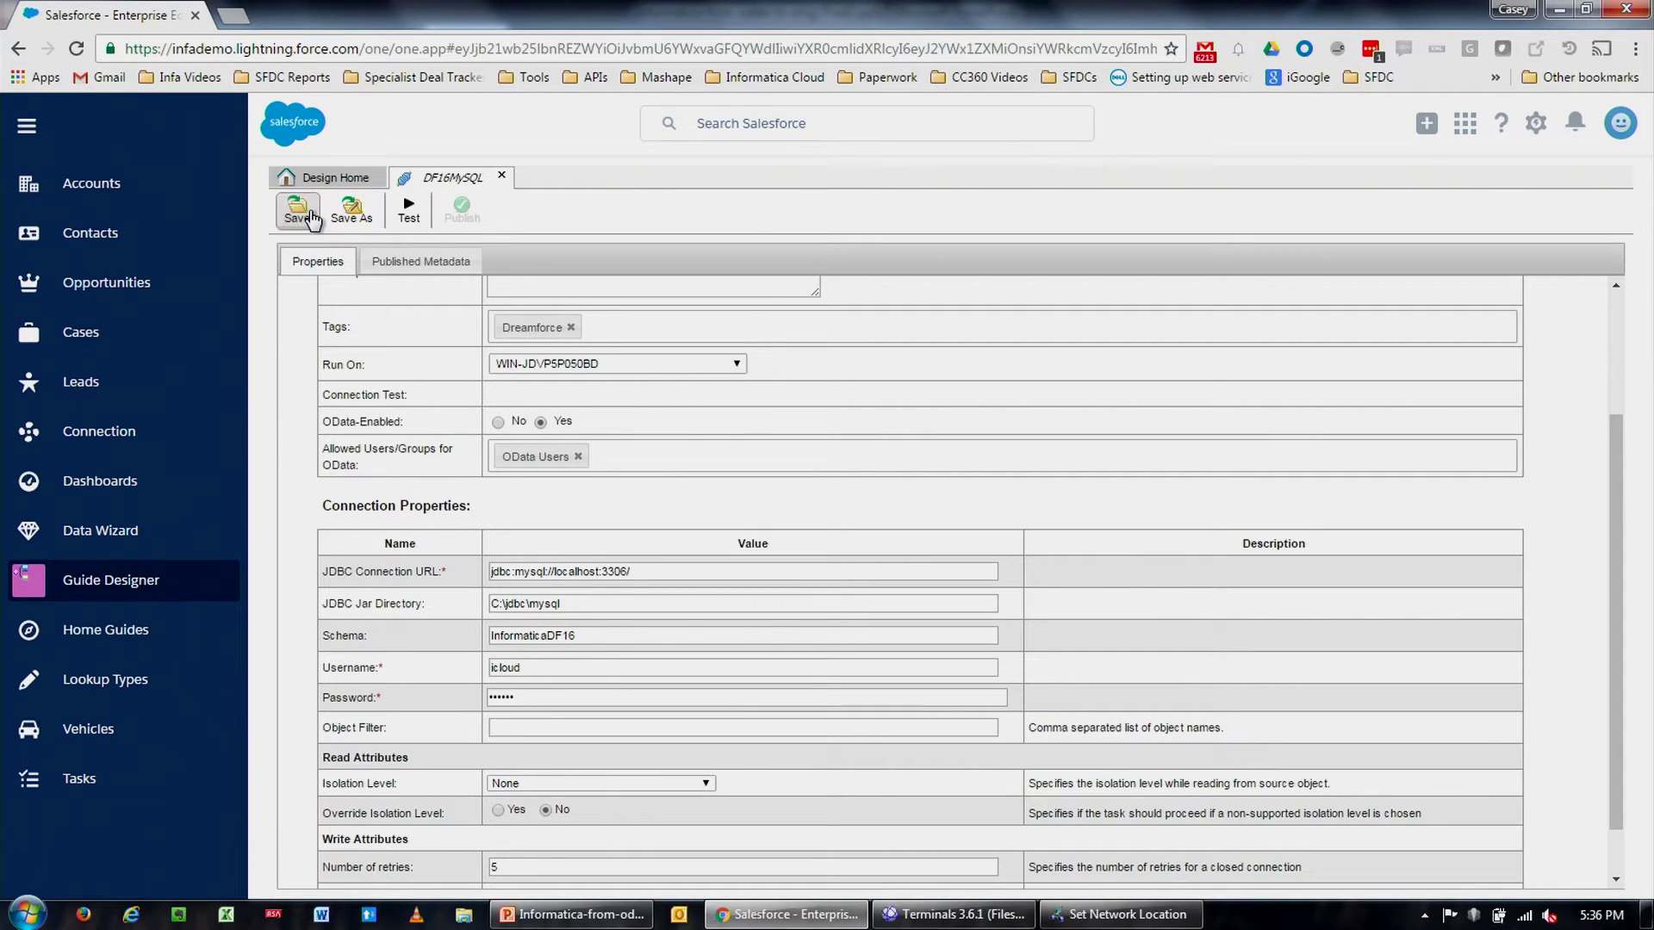
left_click(469, 215)
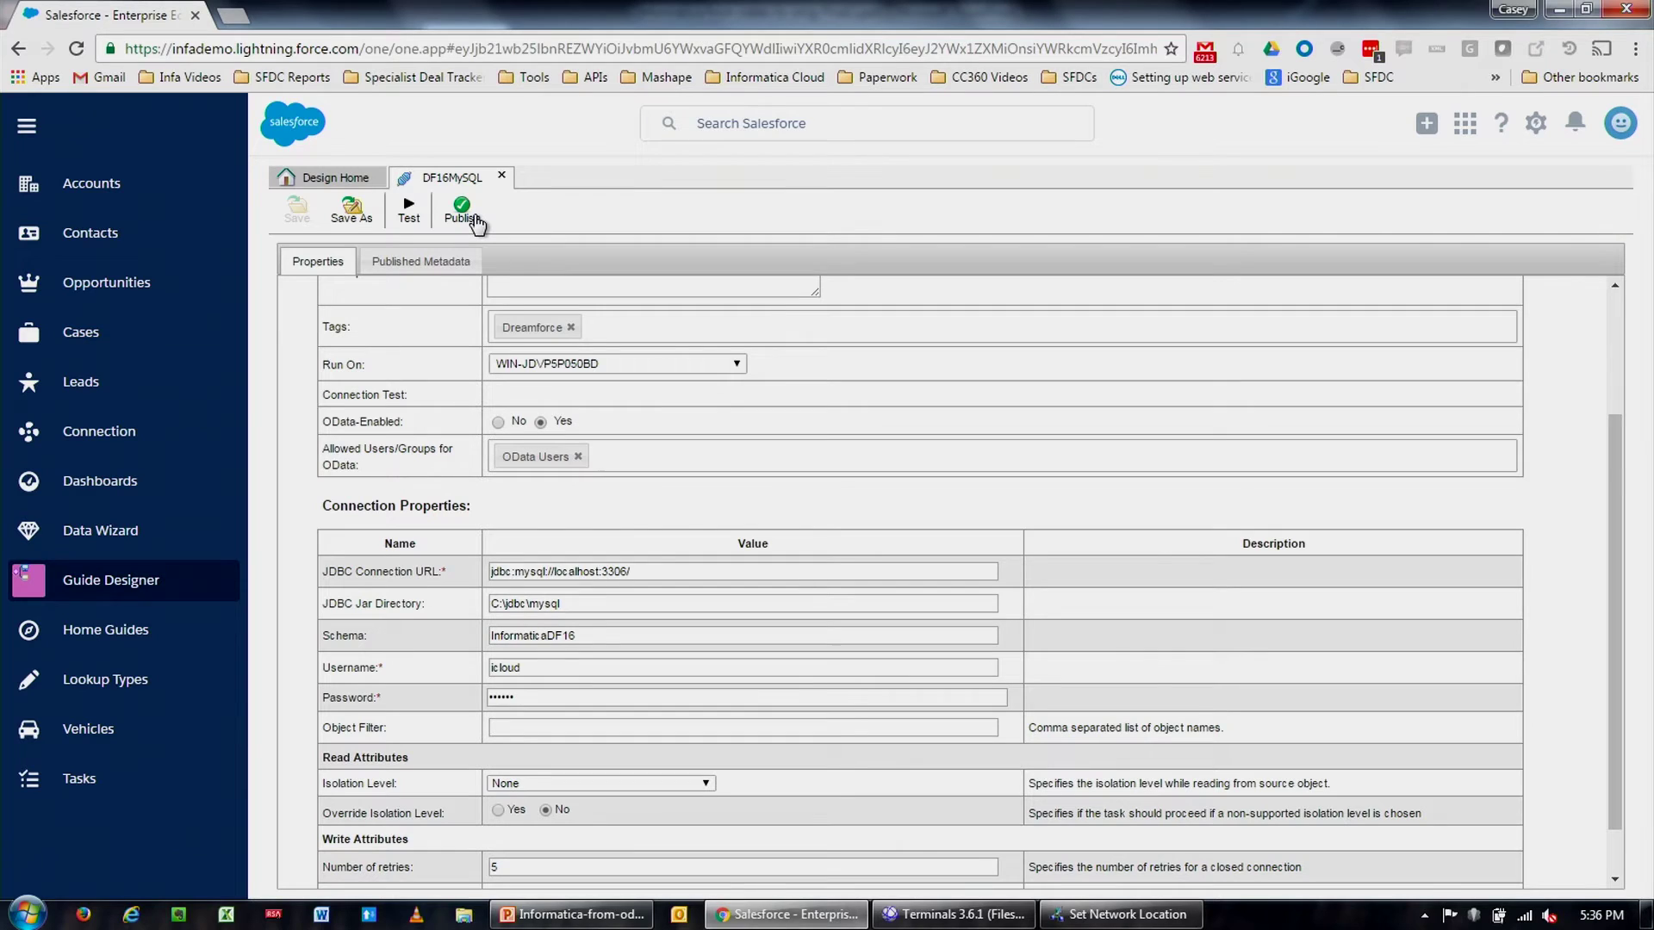
- Copy the OData Service URL of the DF16MySQL connection from its details on the design home page
left_click(345, 181)
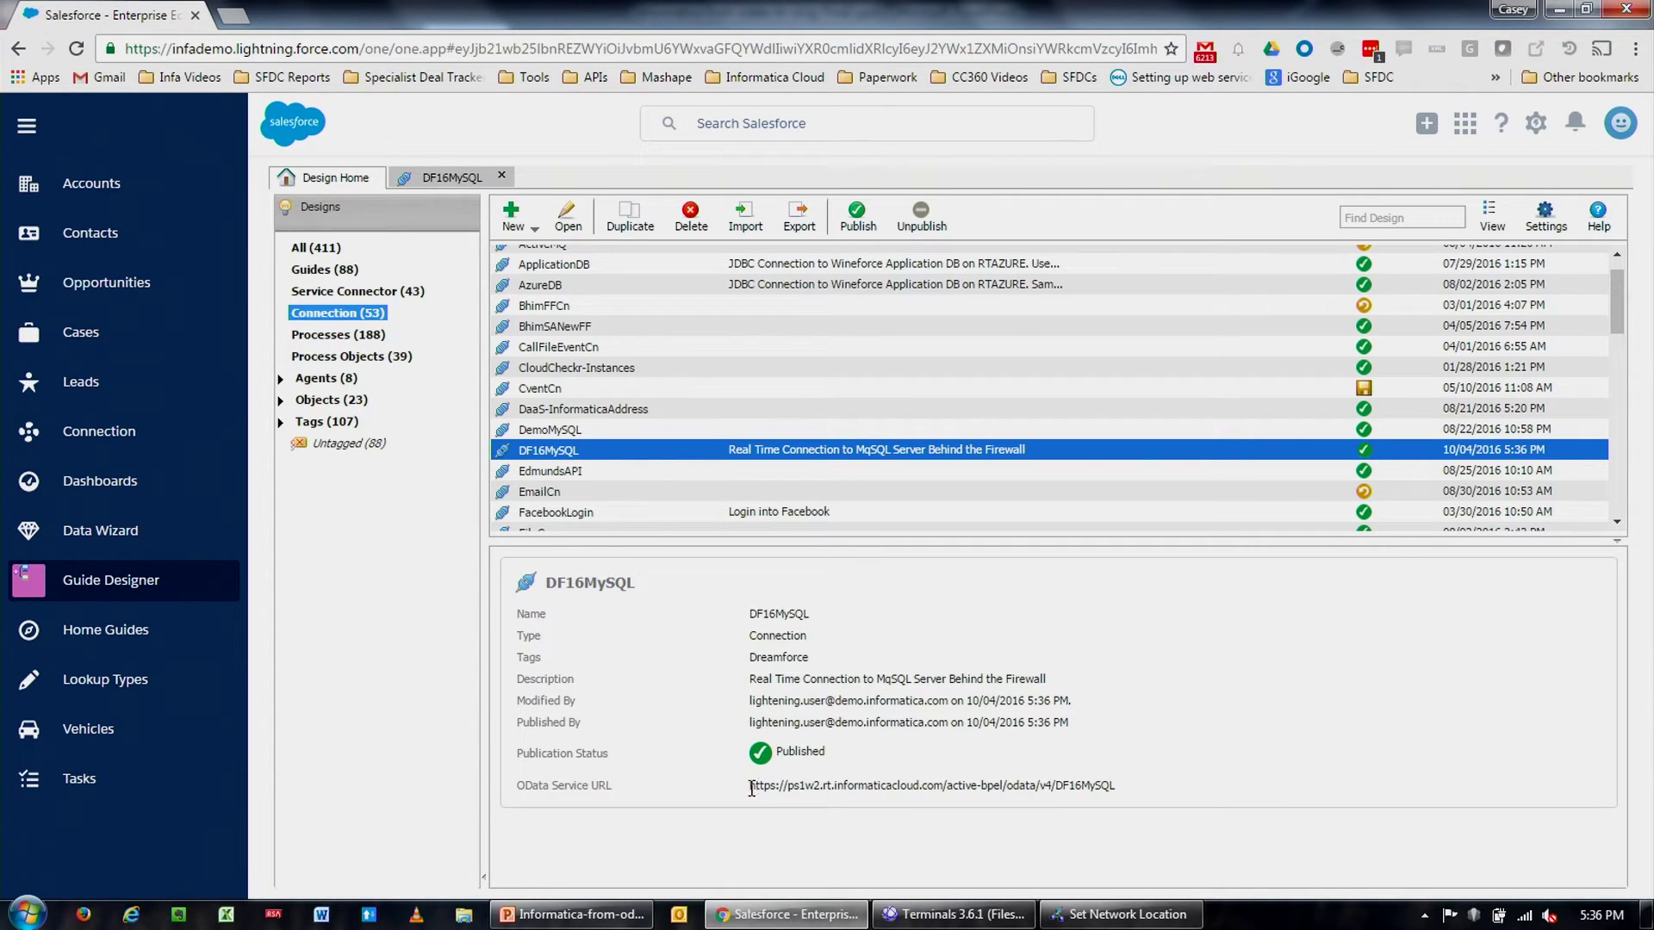
left_click_drag(750, 786, 1132, 786)
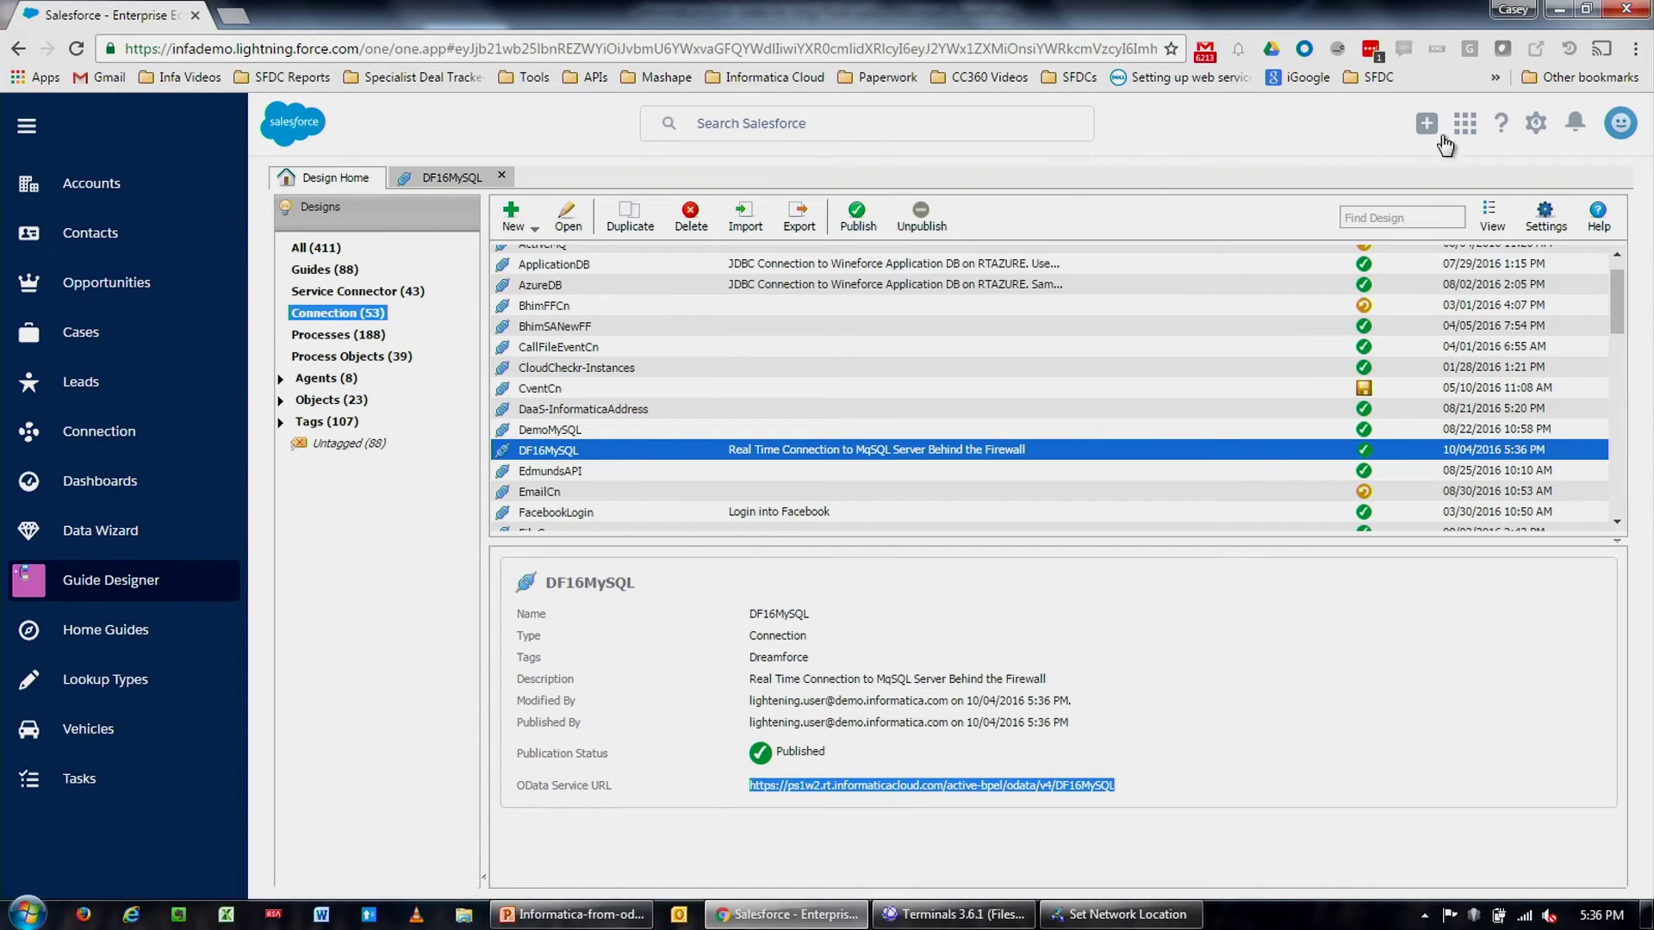
- Open the Core Care Technologies Inc. account and look through its related records
left_click(120, 190)
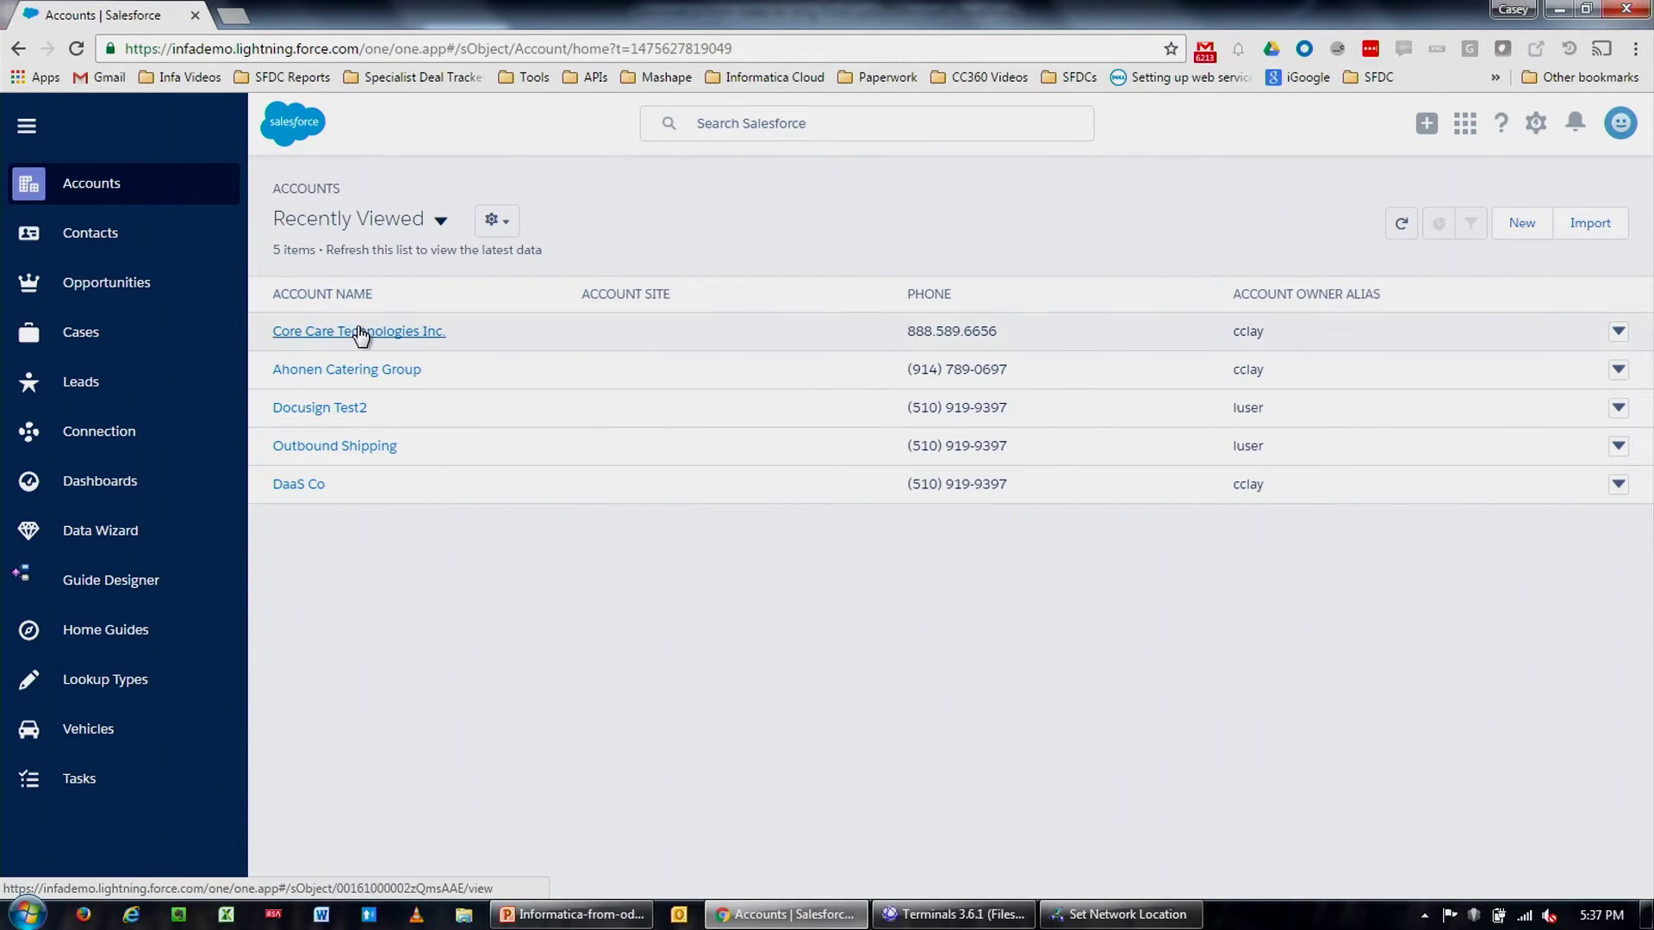
left_click(357, 335)
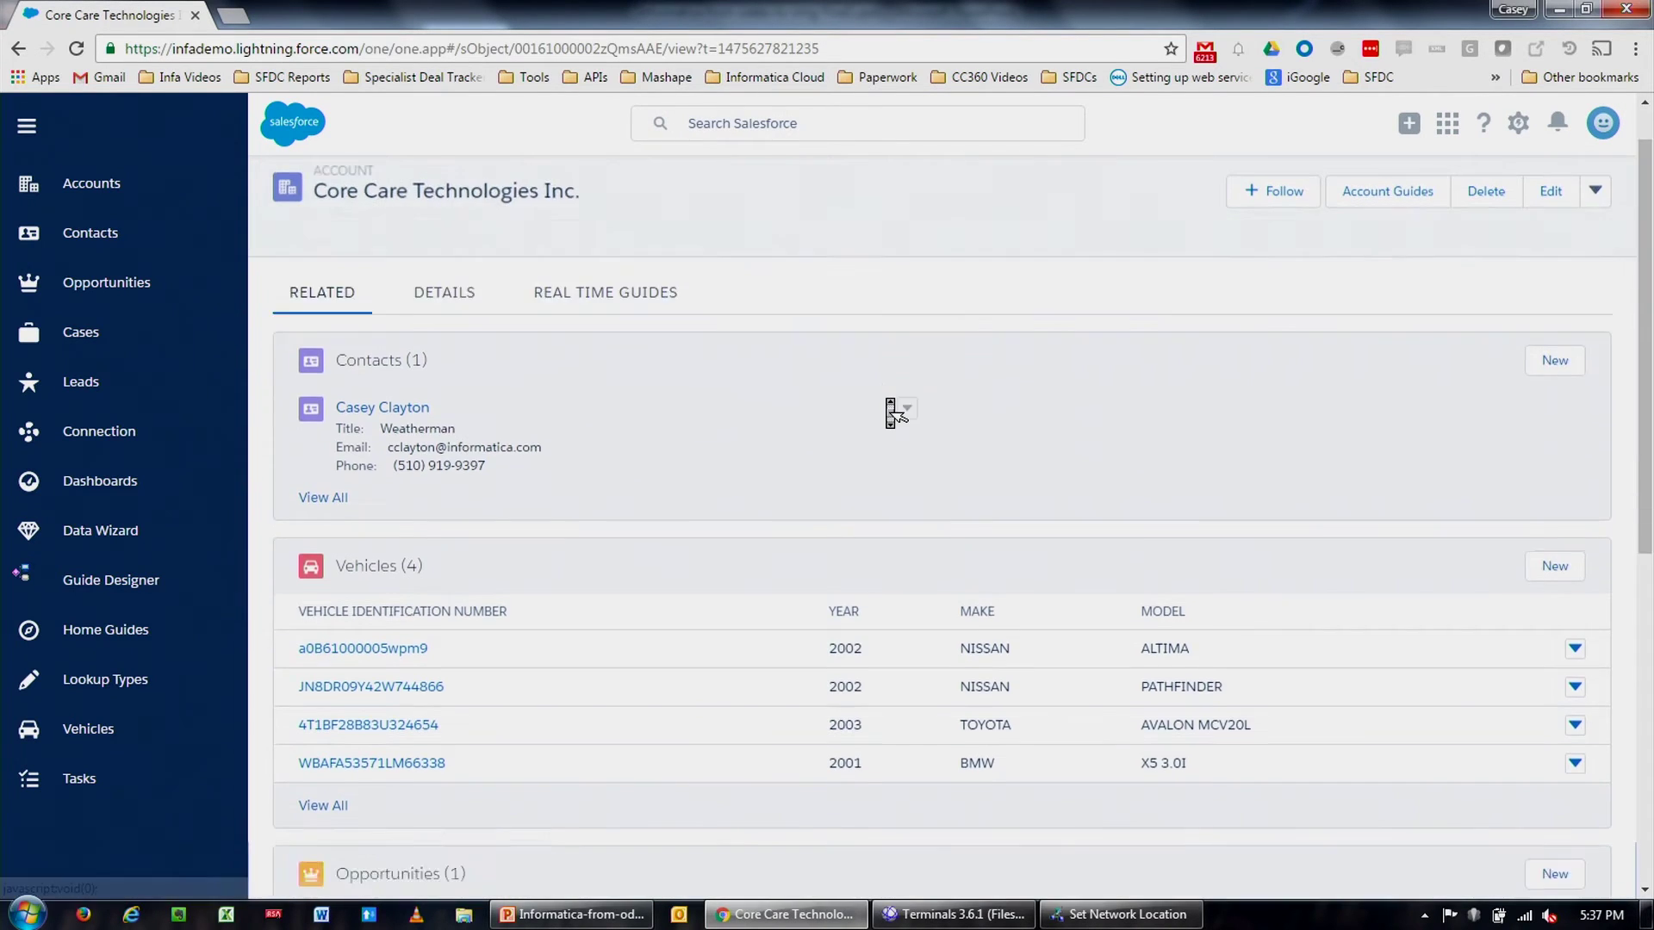
scroll(891, 412, "down", 7)
scroll(892, 412, "up", 7)
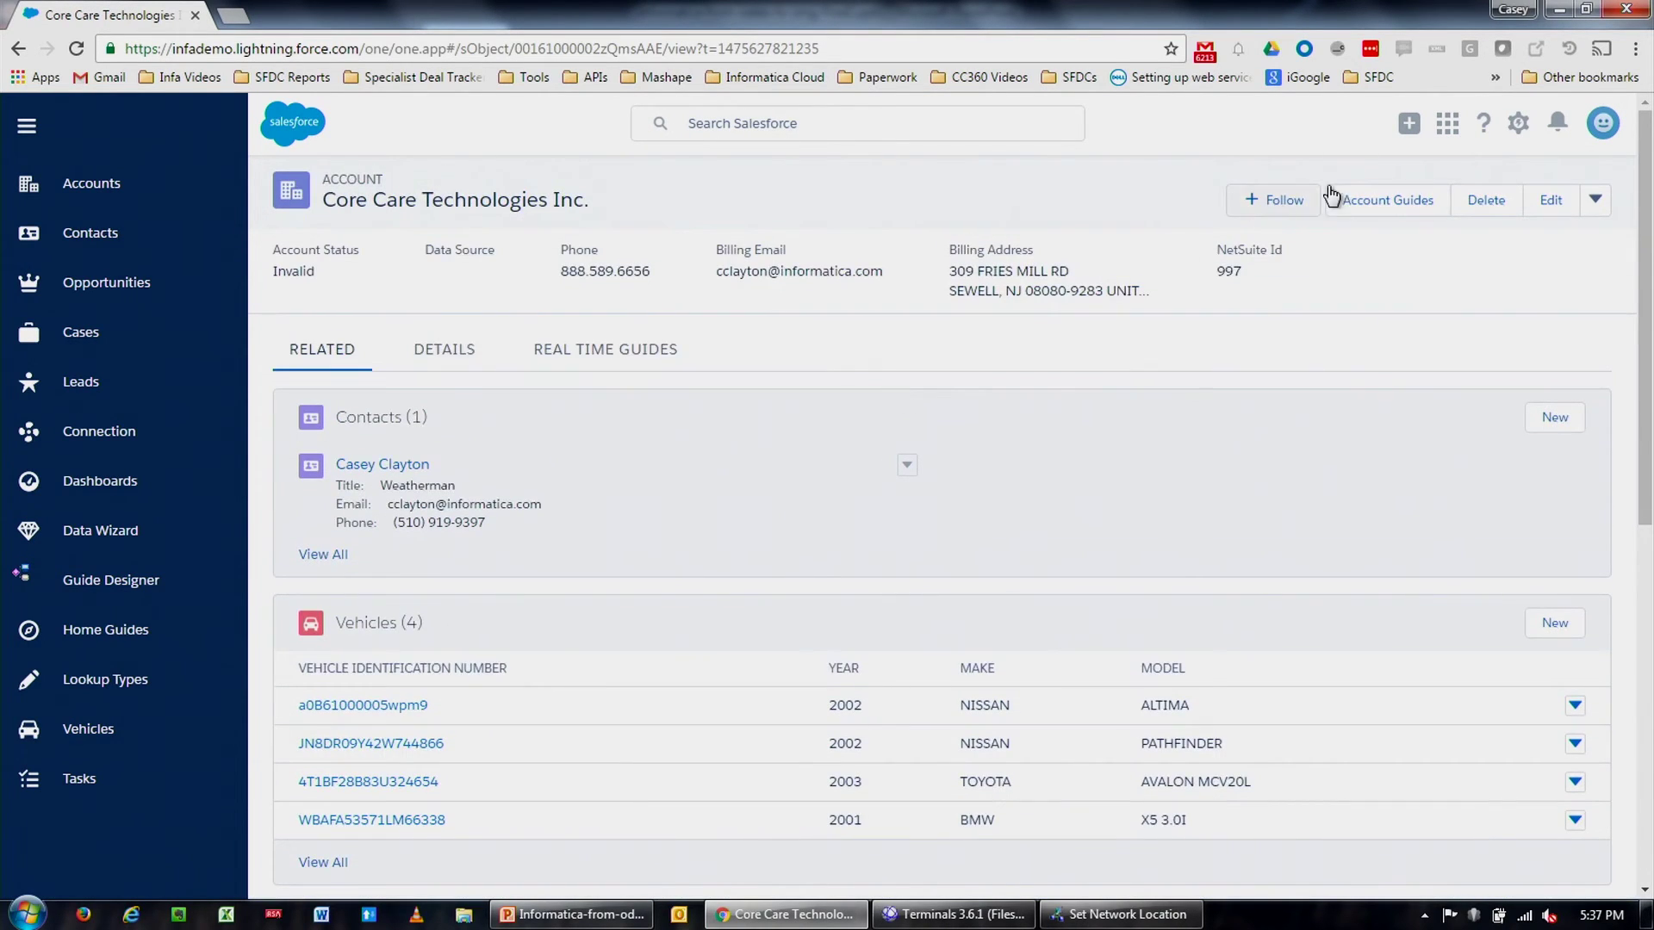
- Go to Salesforce Setup, search for "extern" and open the External Data Sources page
left_click(1516, 129)
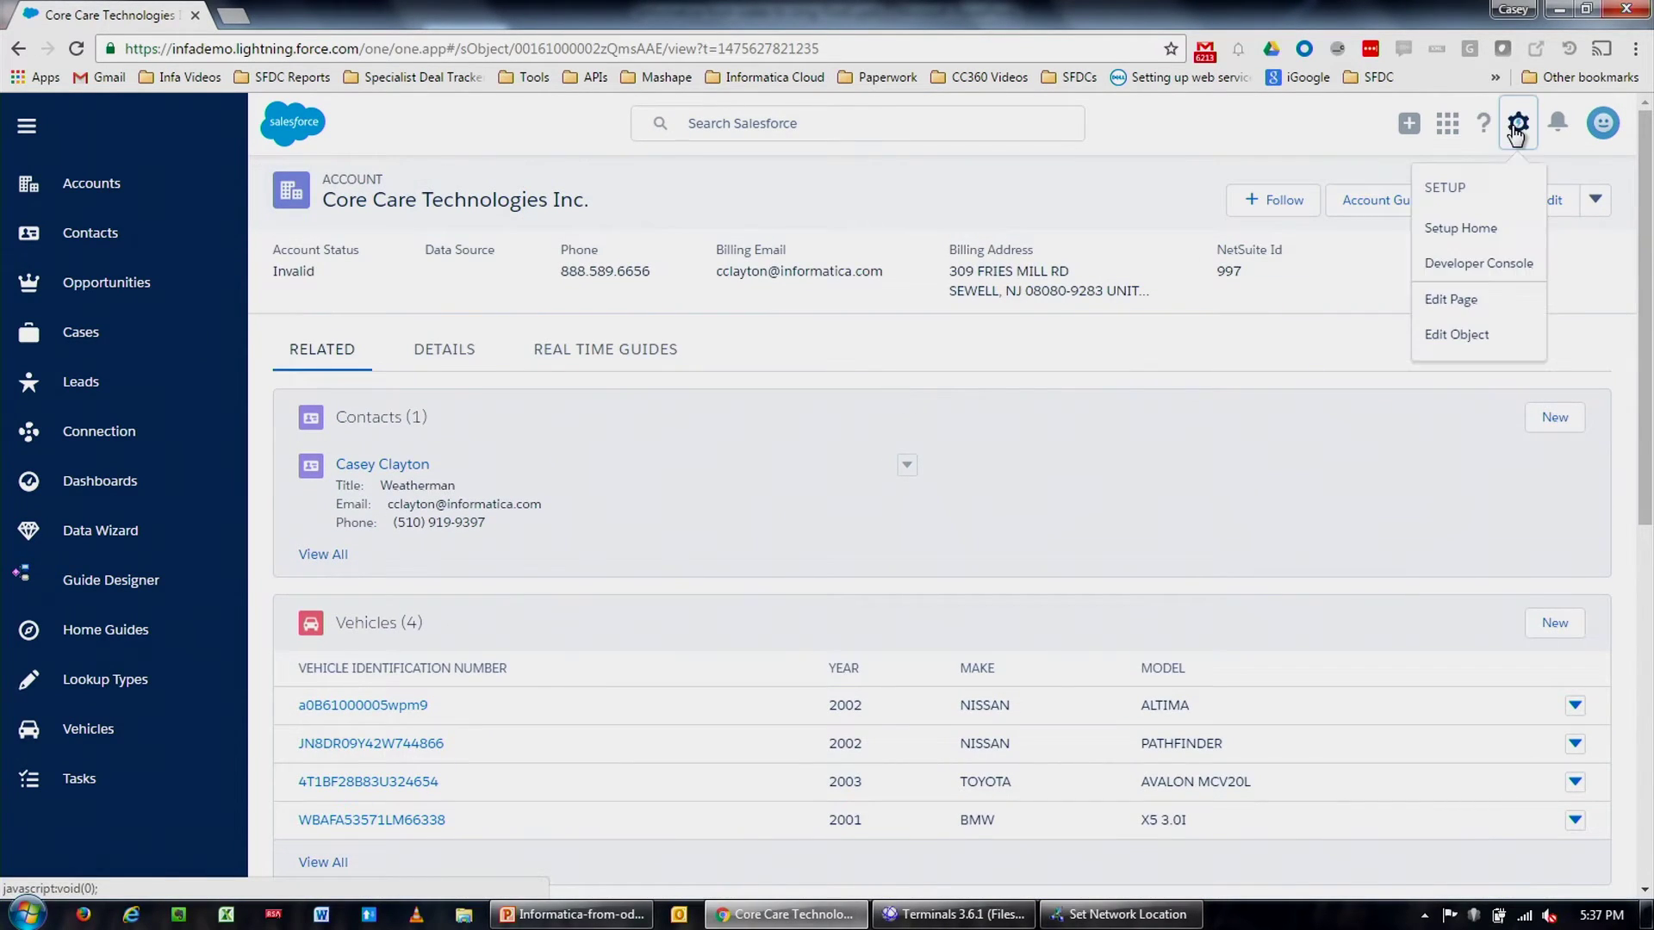
left_click(1464, 229)
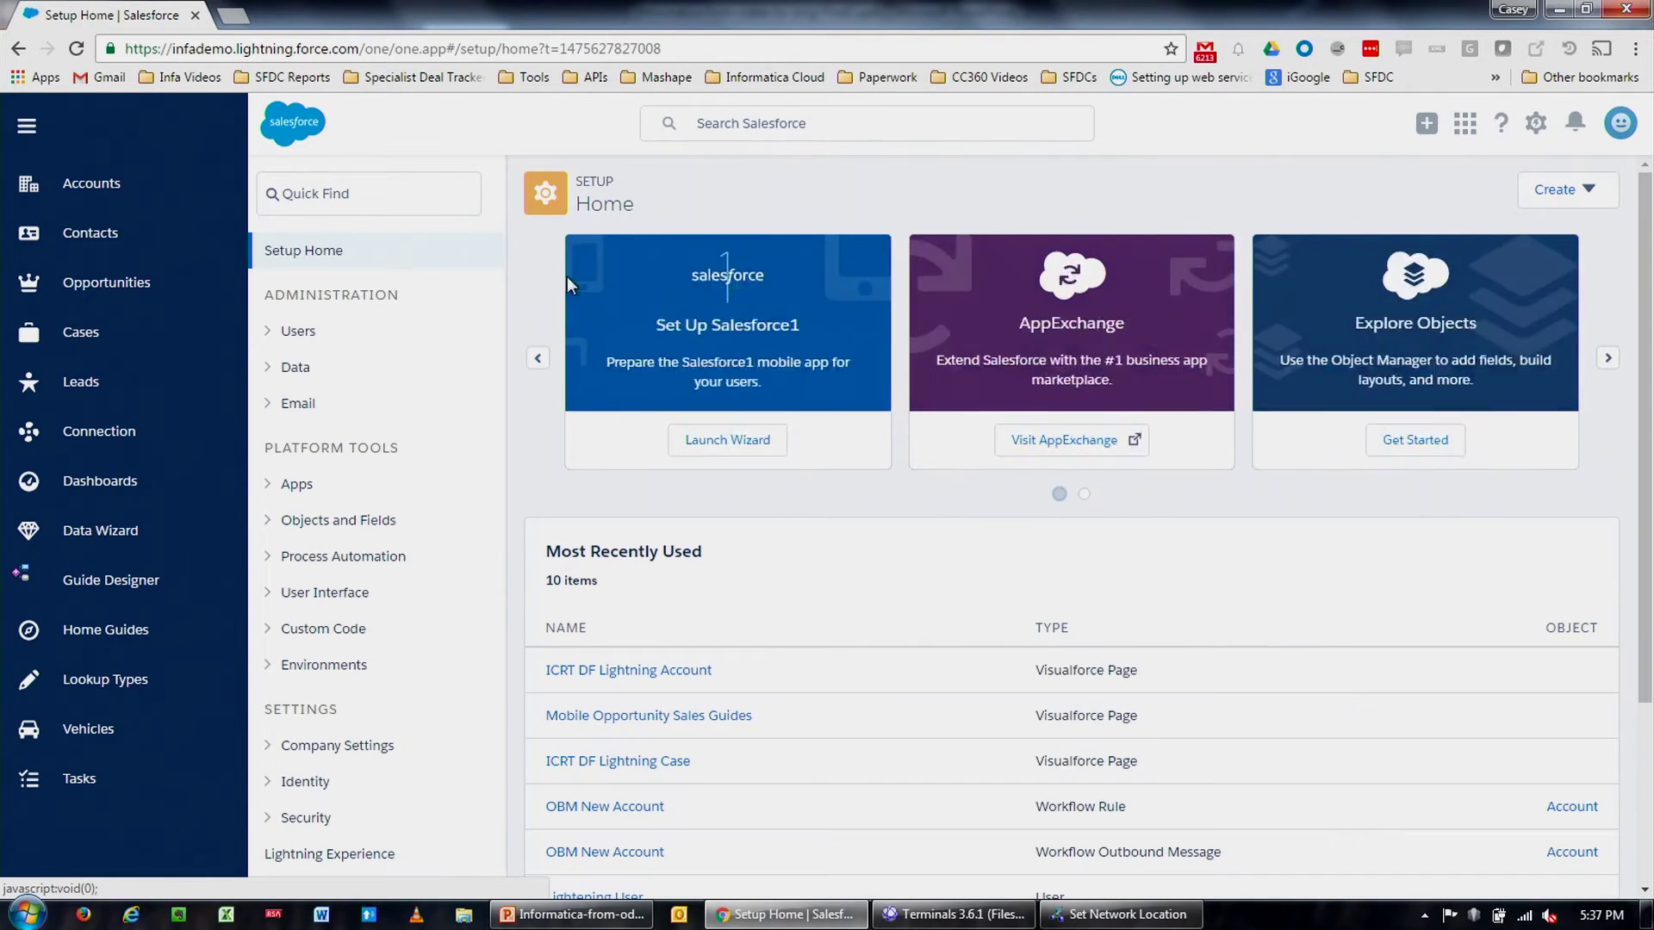
left_click(313, 198)
type("e")
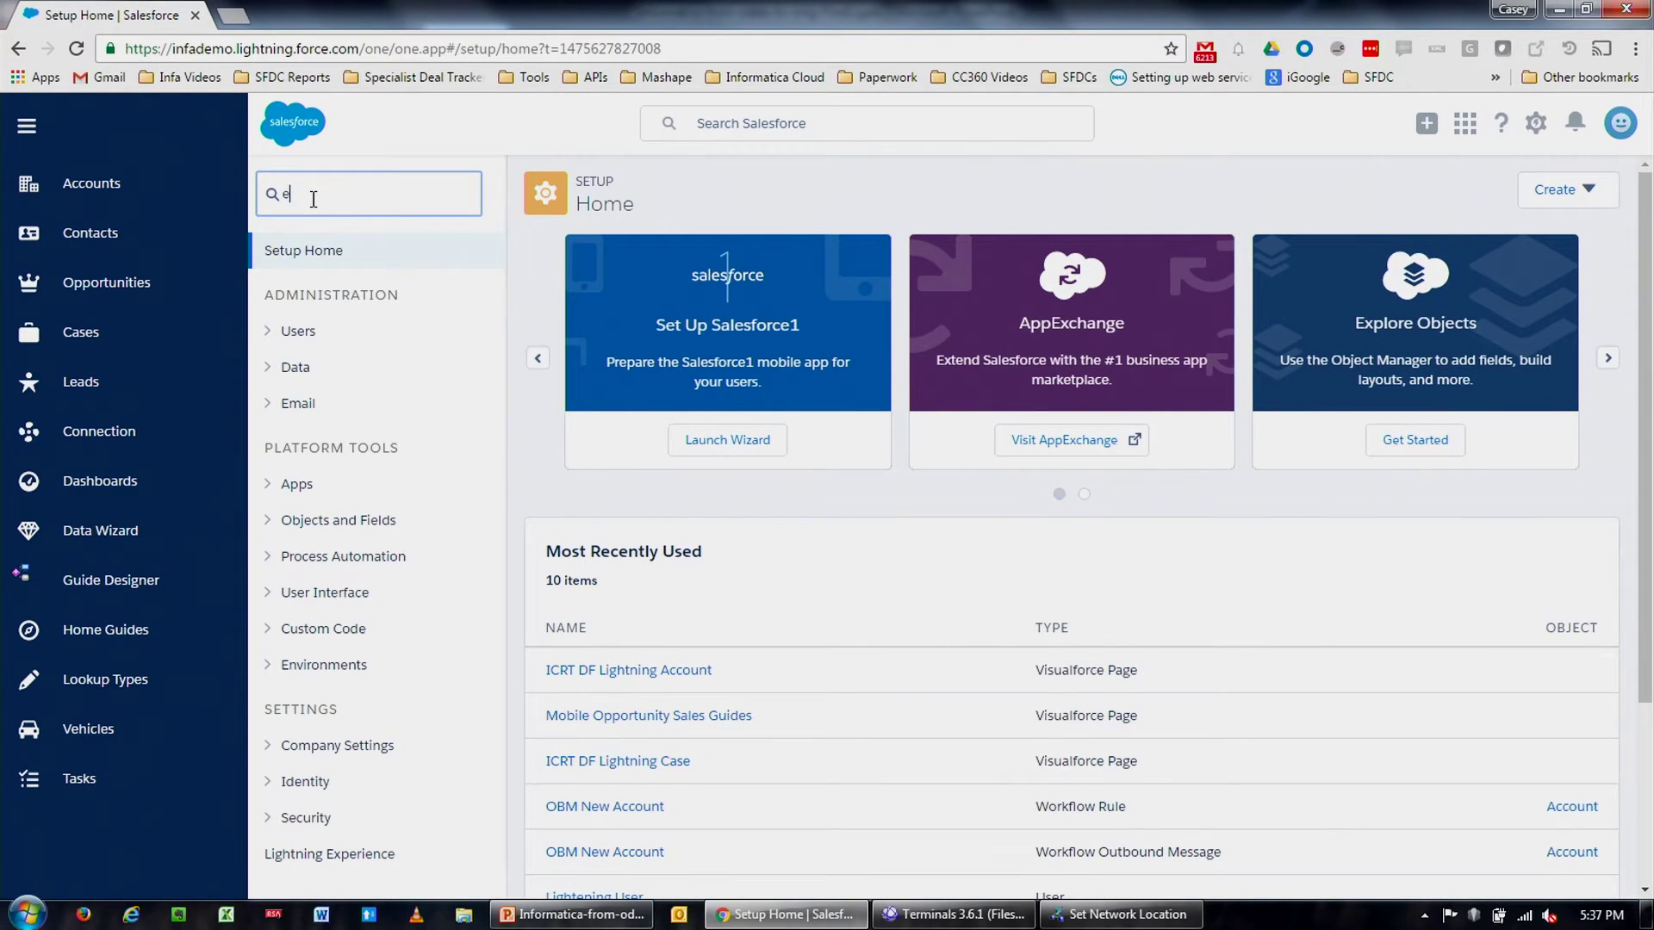
type("xtern")
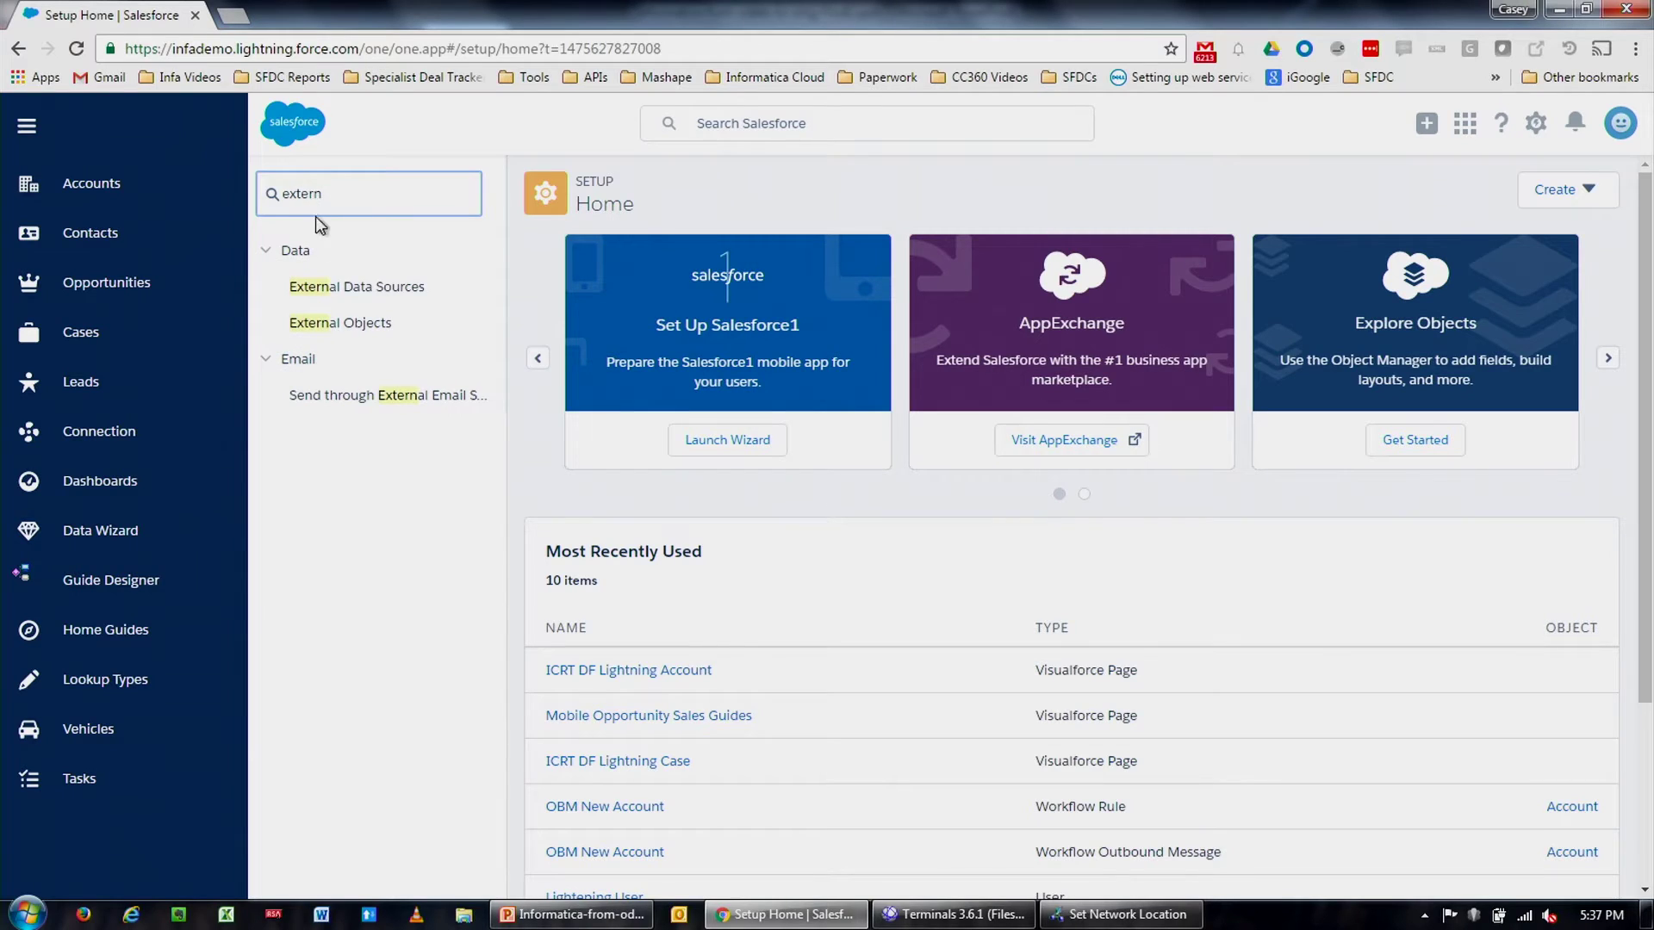
left_click(340, 292)
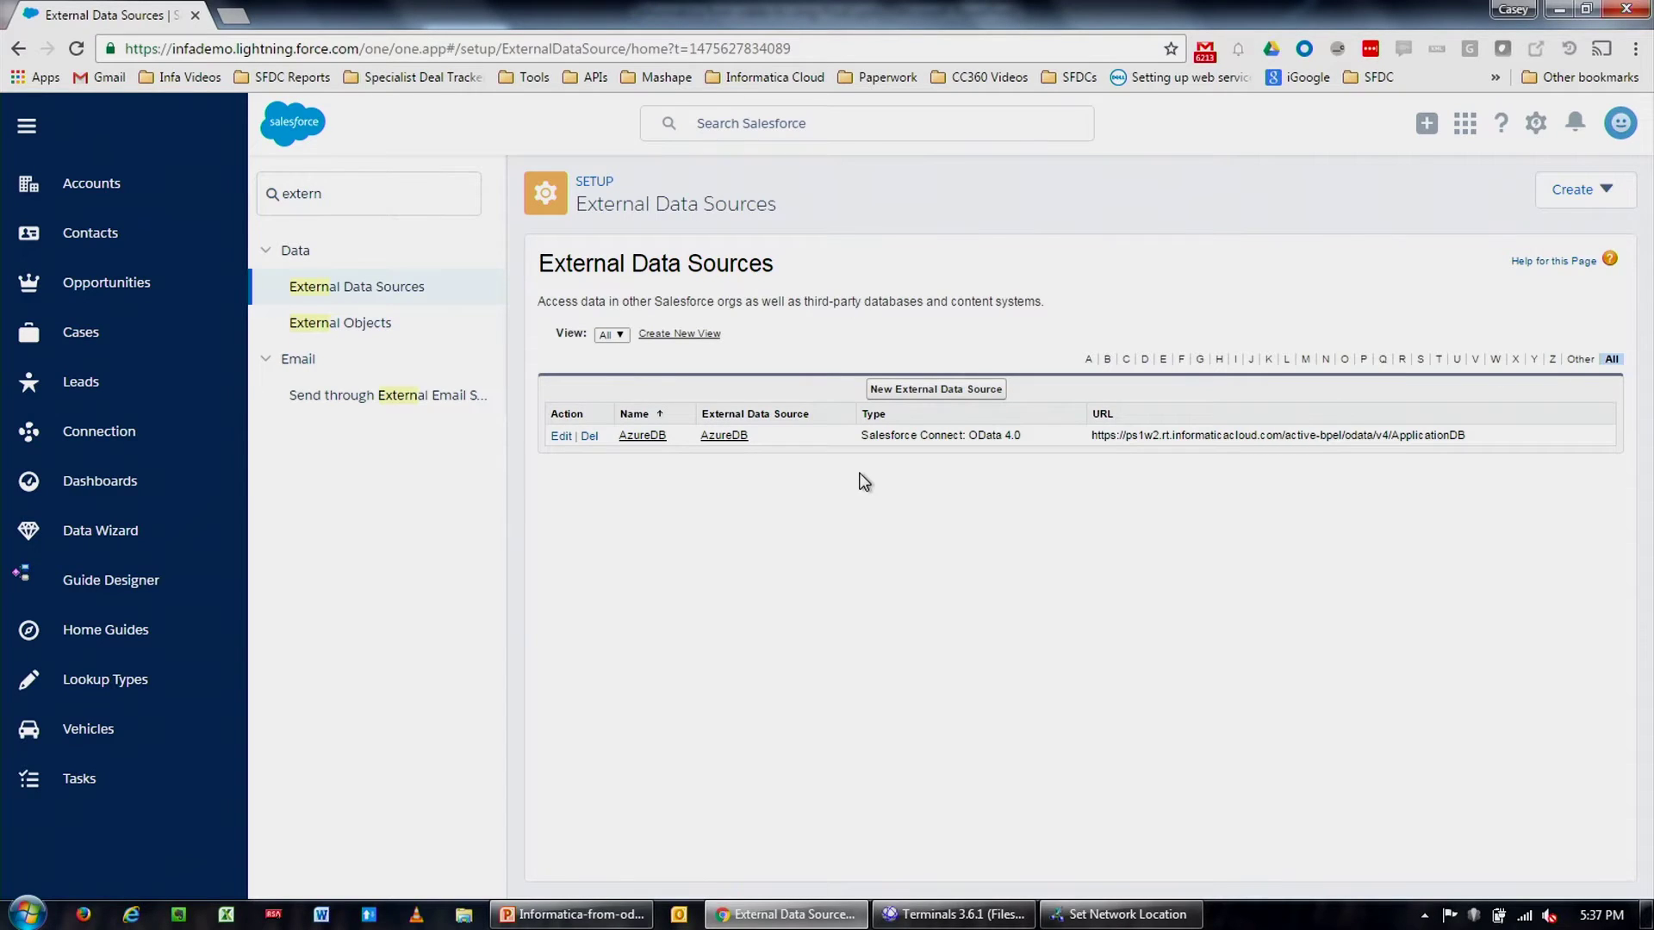
left_click(928, 391)
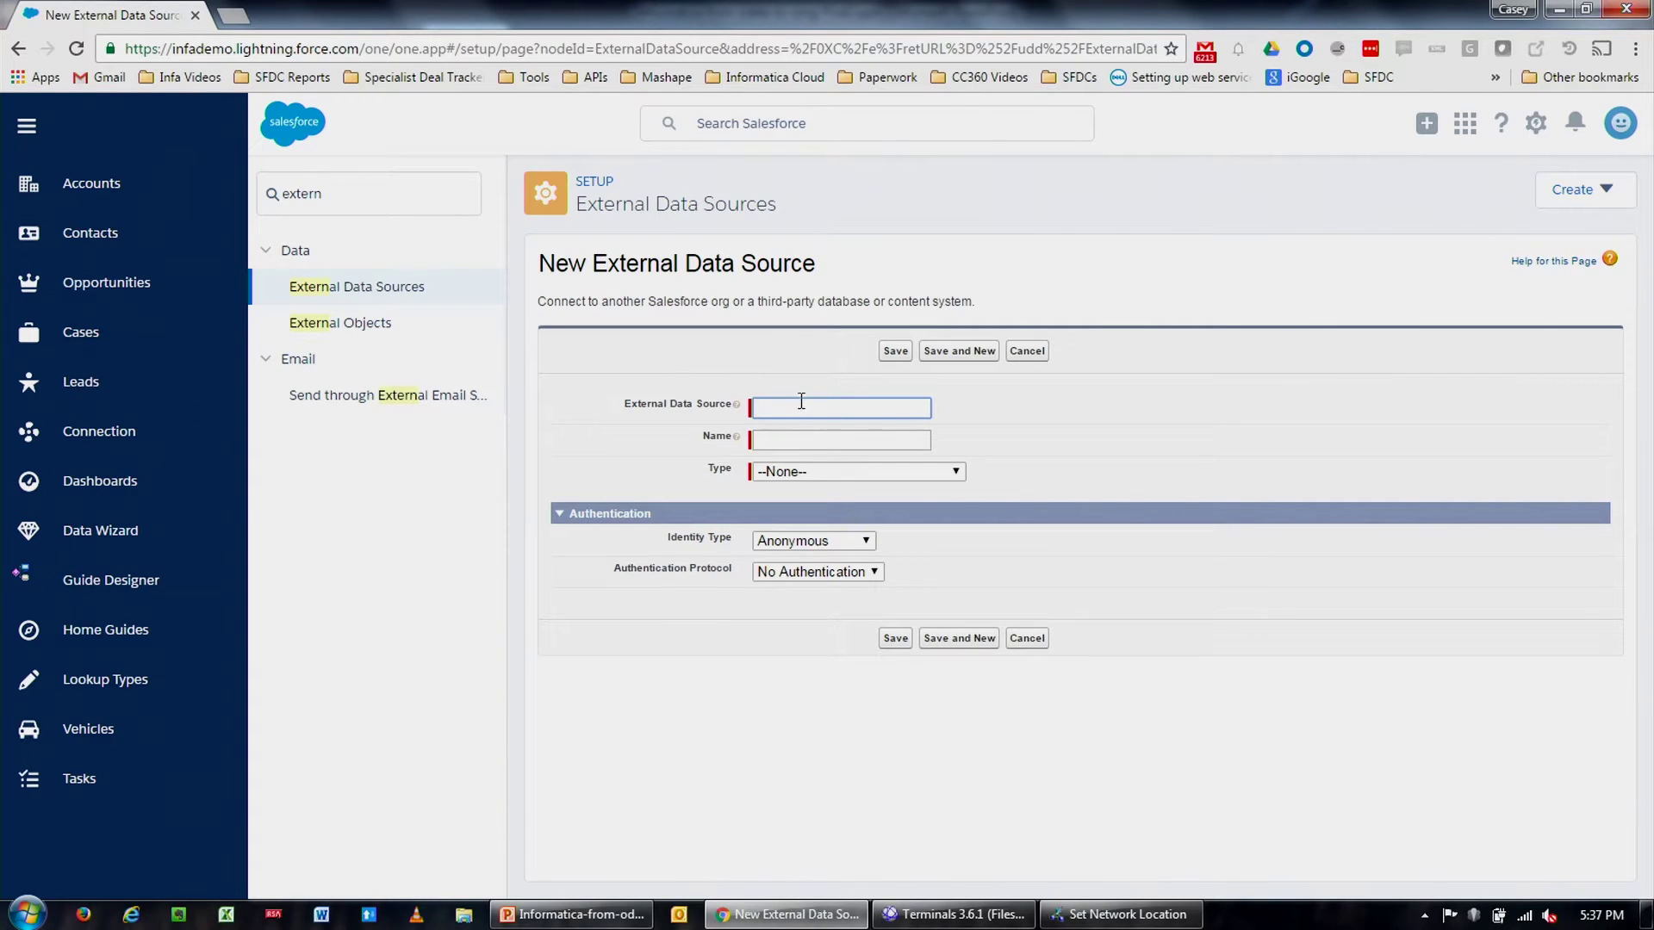
type("Dreamforce16")
key("Tab")
left_click(839, 470)
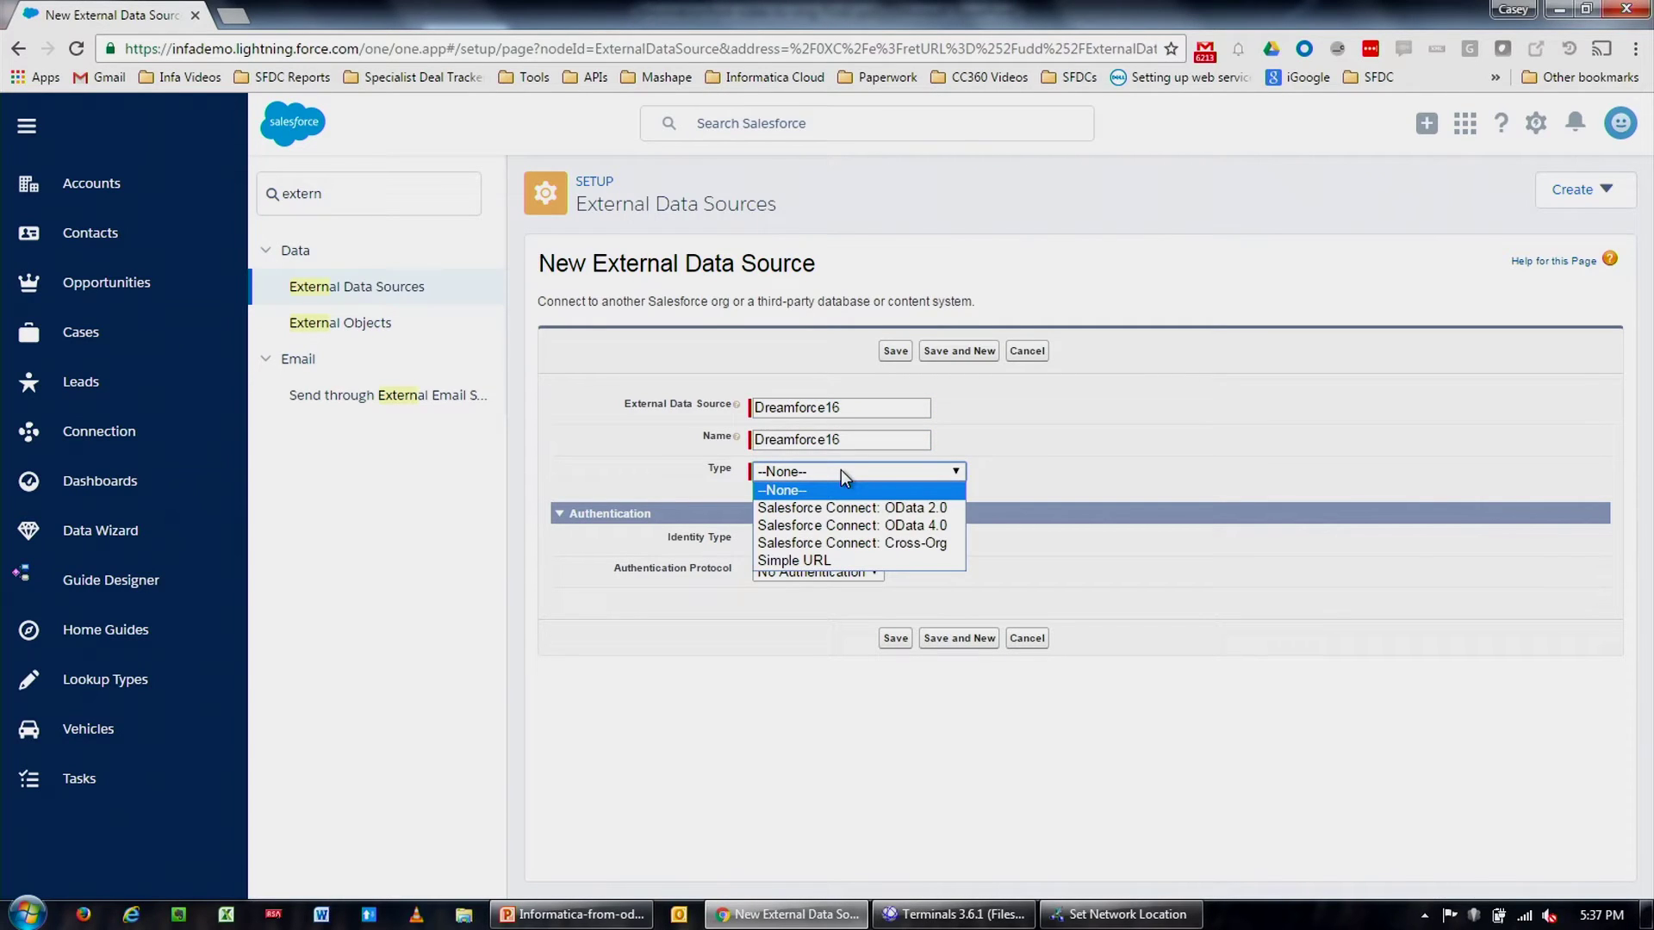
left_click(896, 527)
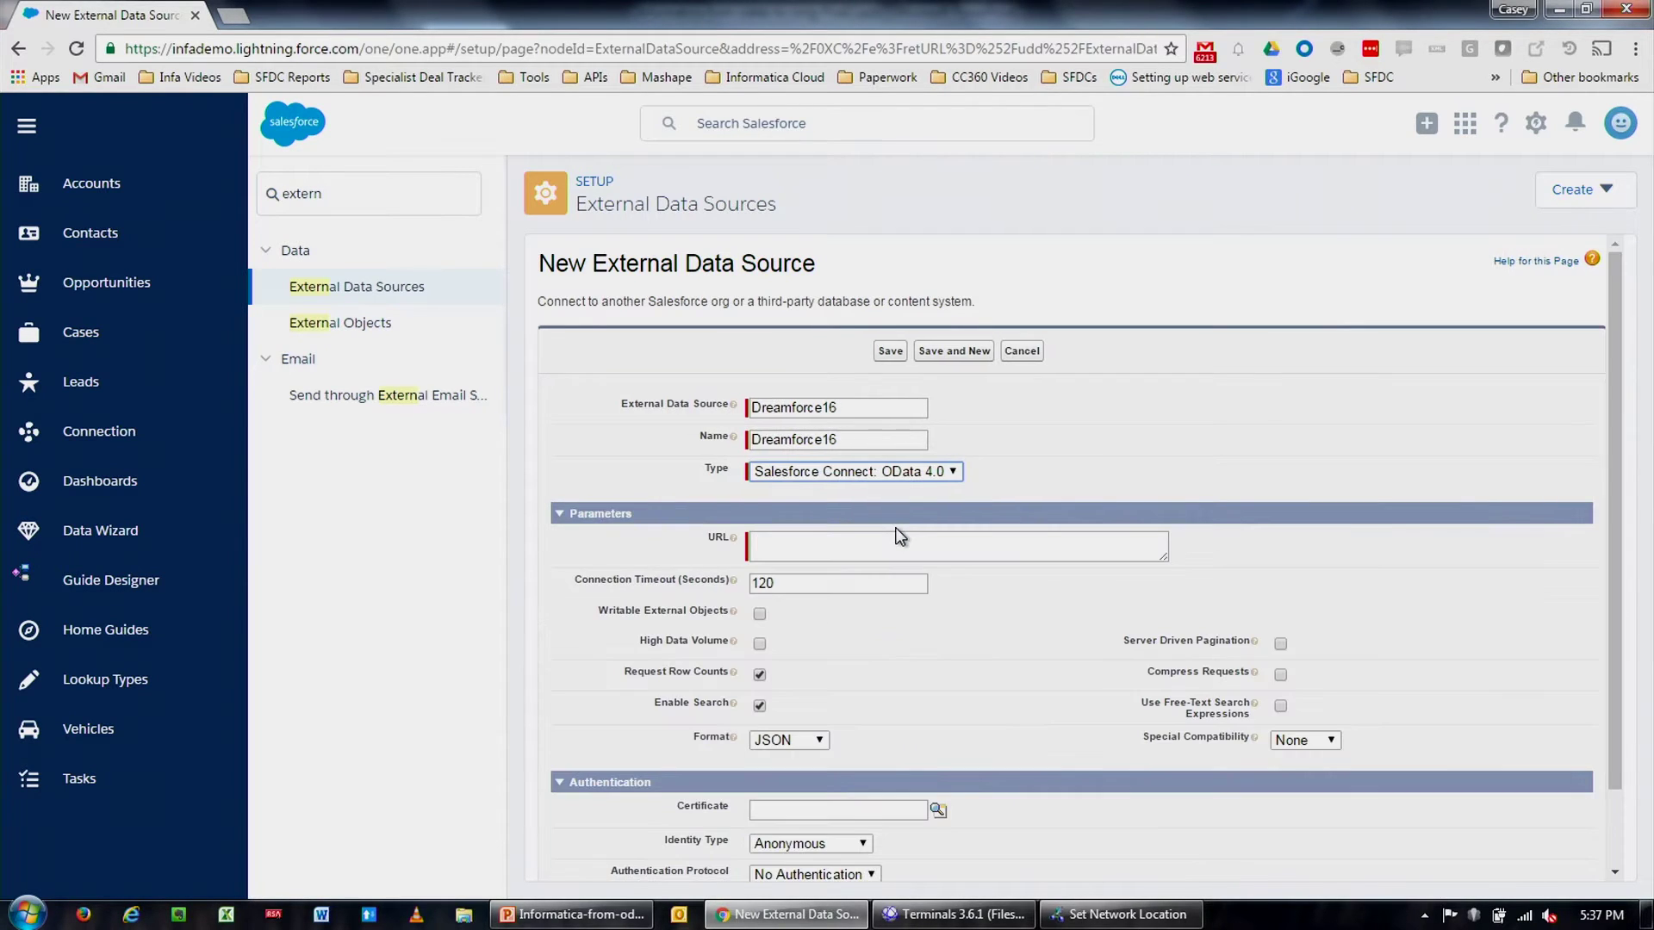
left_click(880, 558)
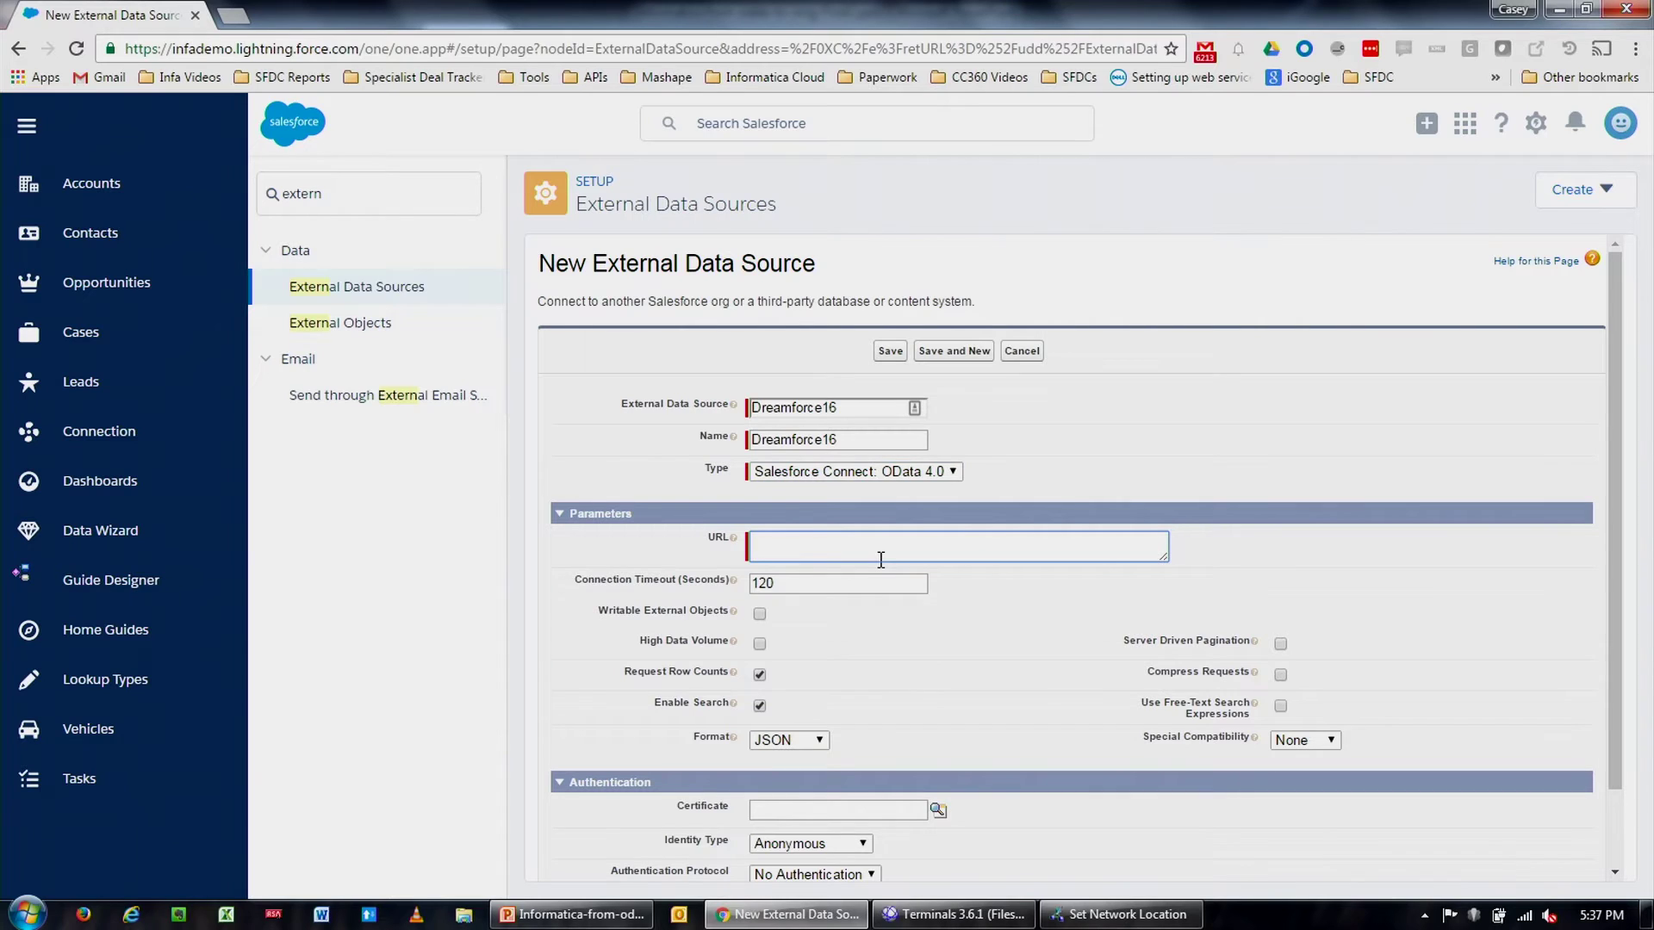
type("https://ps1w2.rt.informaticacloud.com/active-bpel/odata/v4/DF16MySQL")
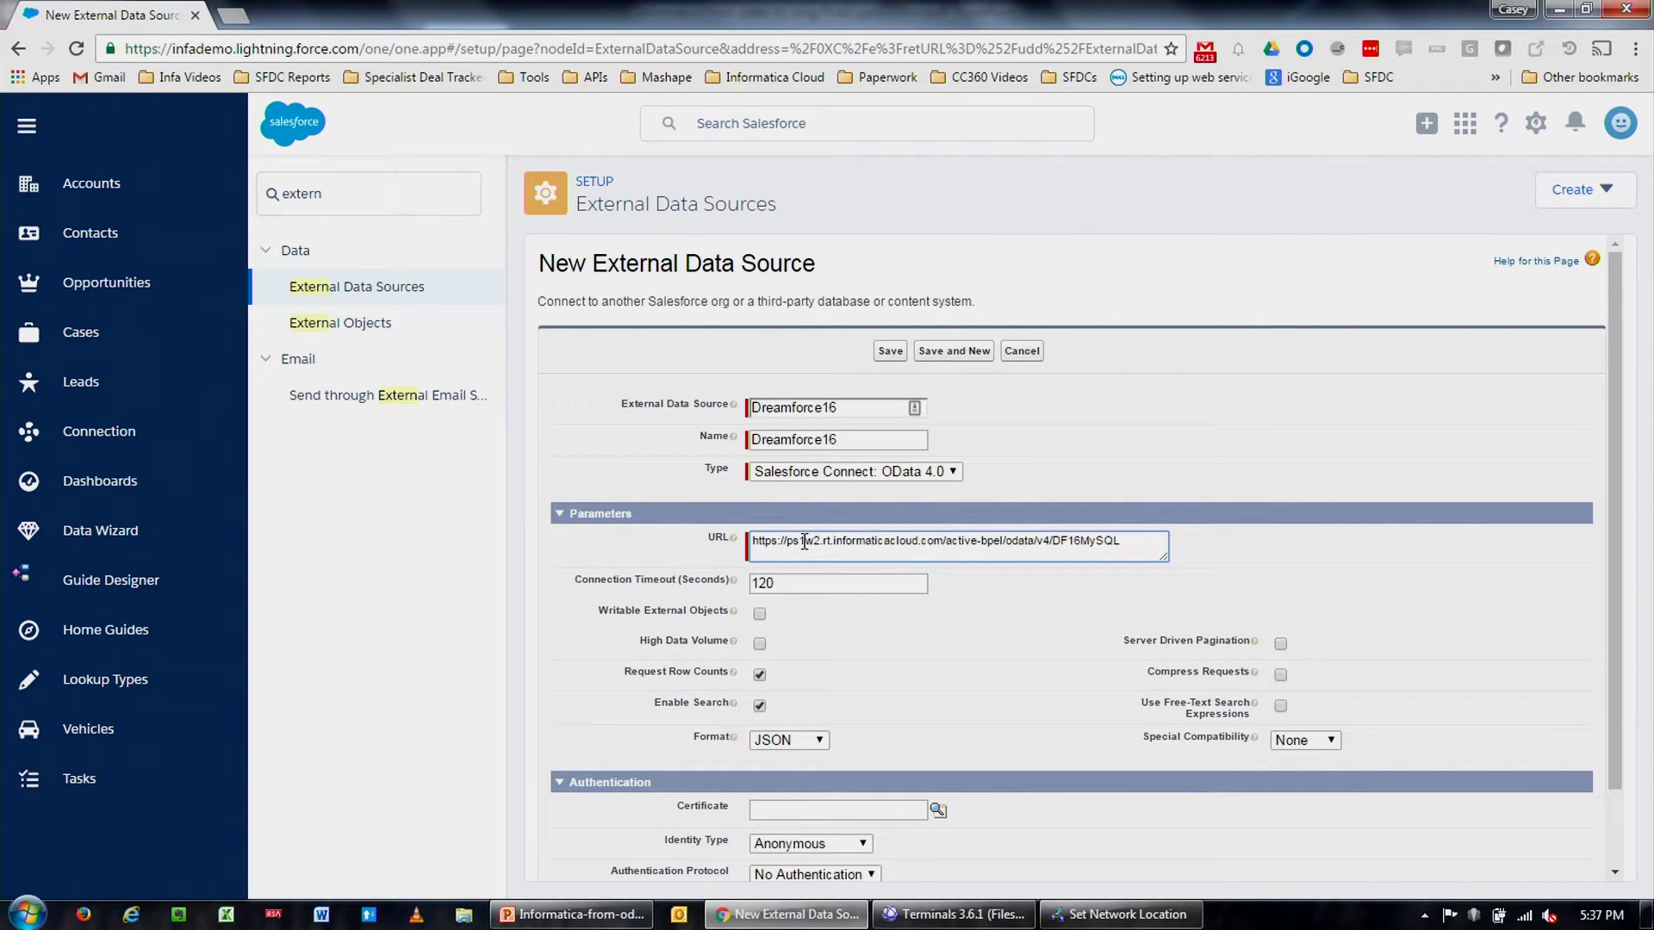
- Set the external data source's identity type to Named Principal and its authentication protocol to Password Authentication
scroll(804, 542, "down", 1)
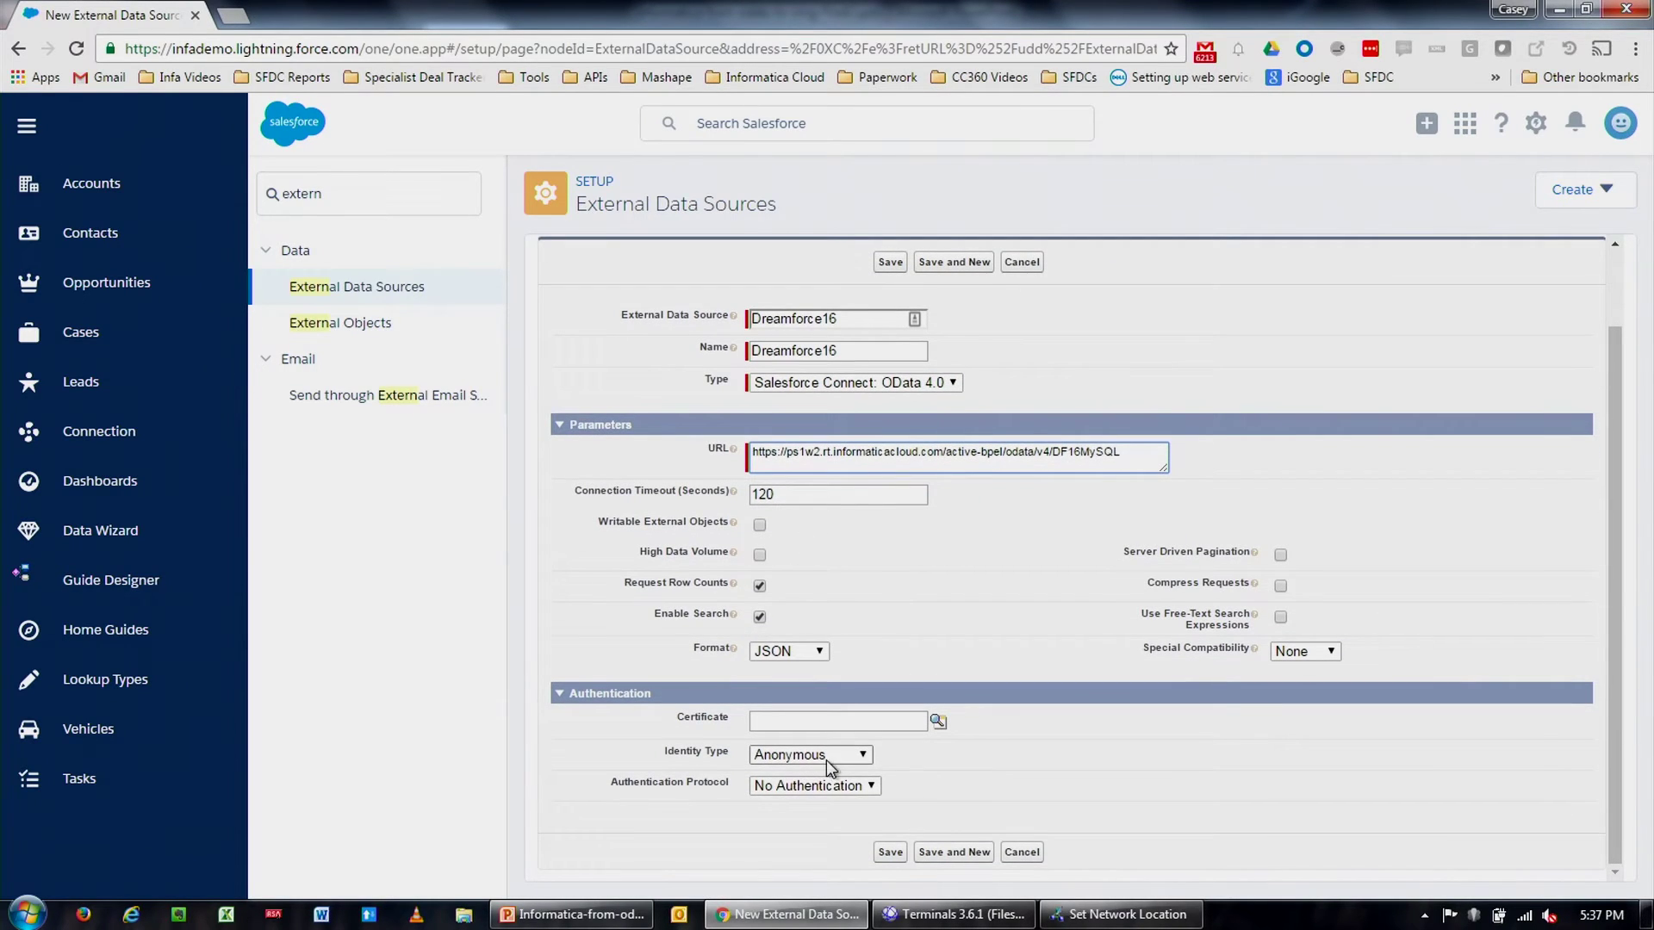
left_click(850, 755)
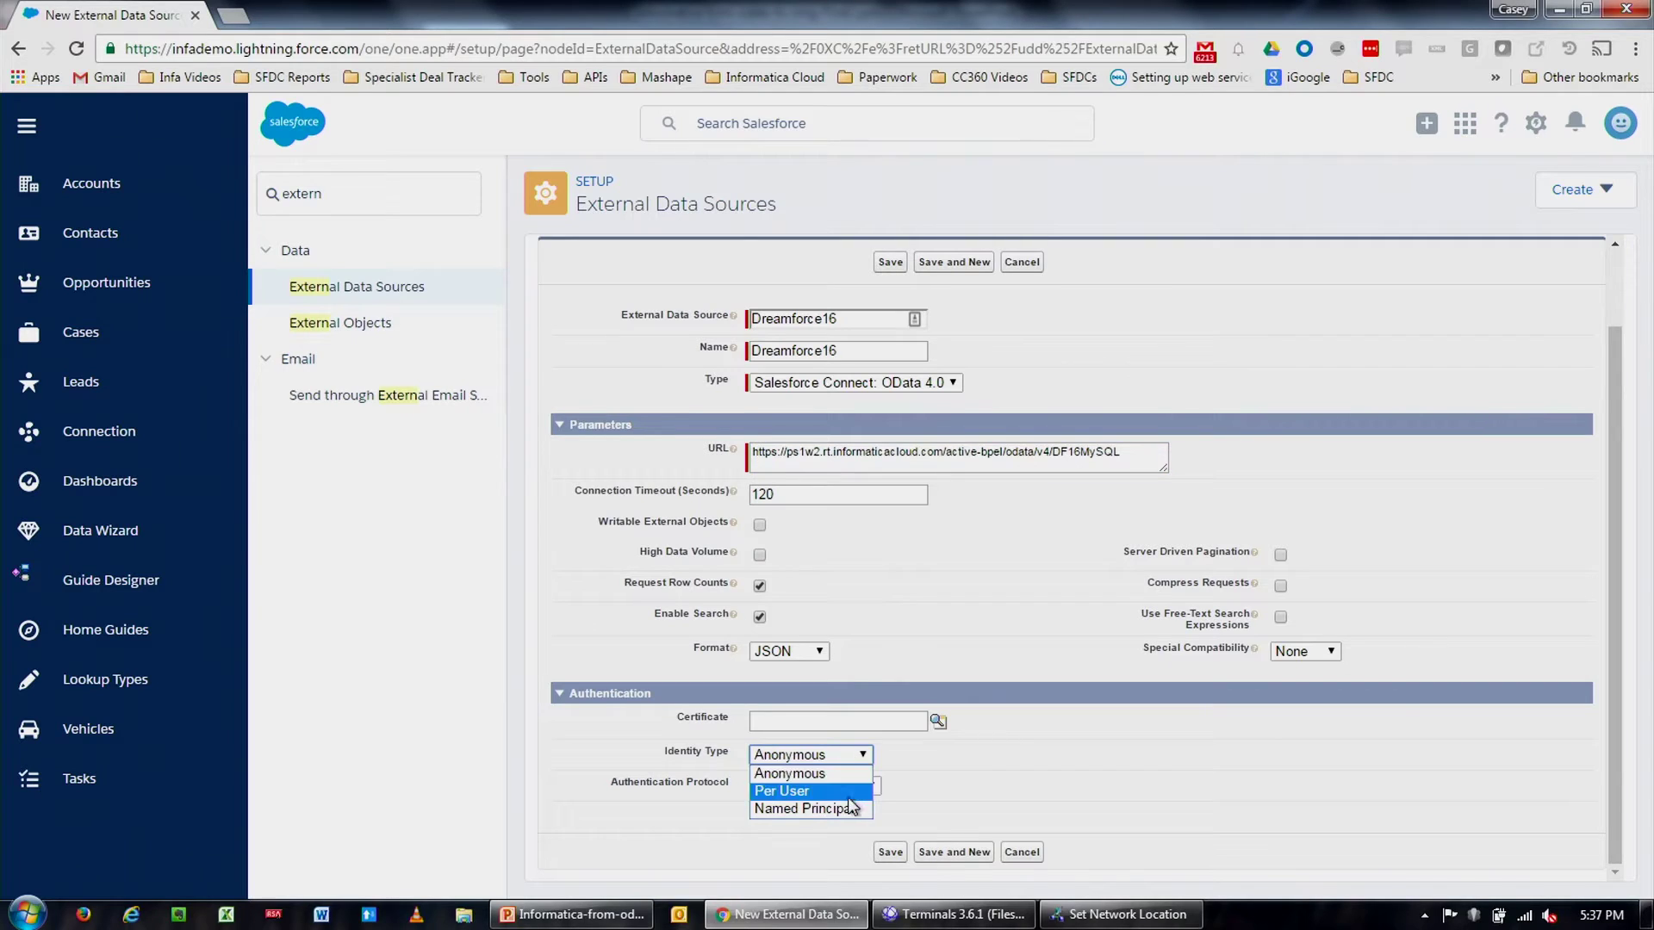
left_click(849, 807)
left_click(861, 788)
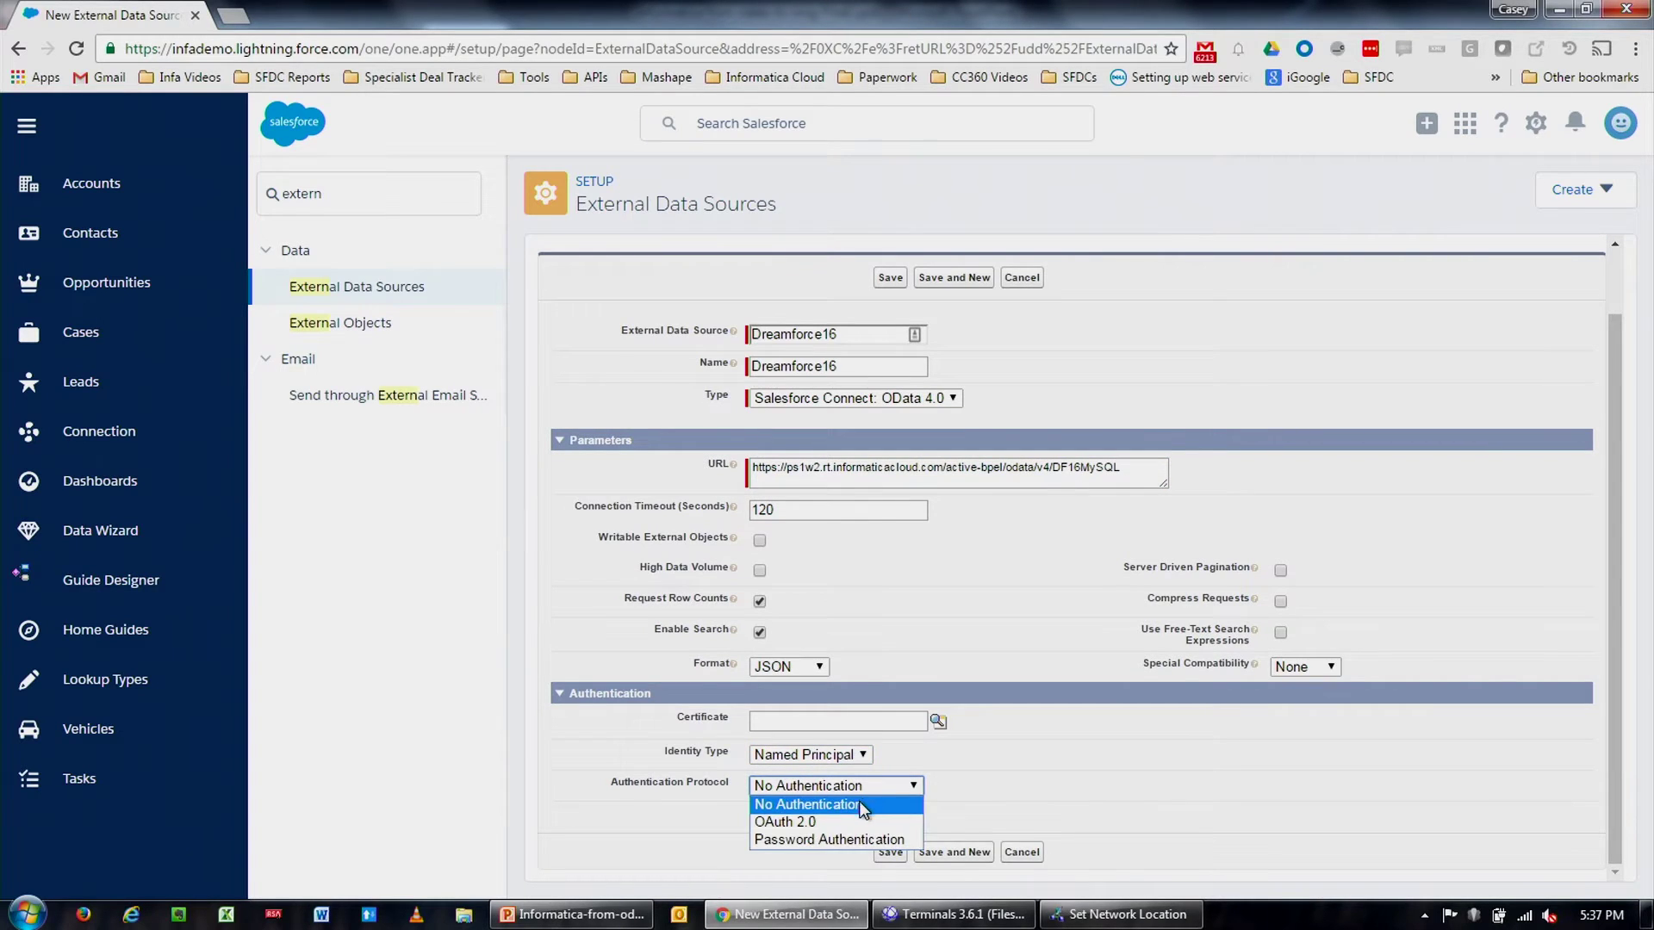
left_click(851, 839)
scroll(991, 739, "down", 1)
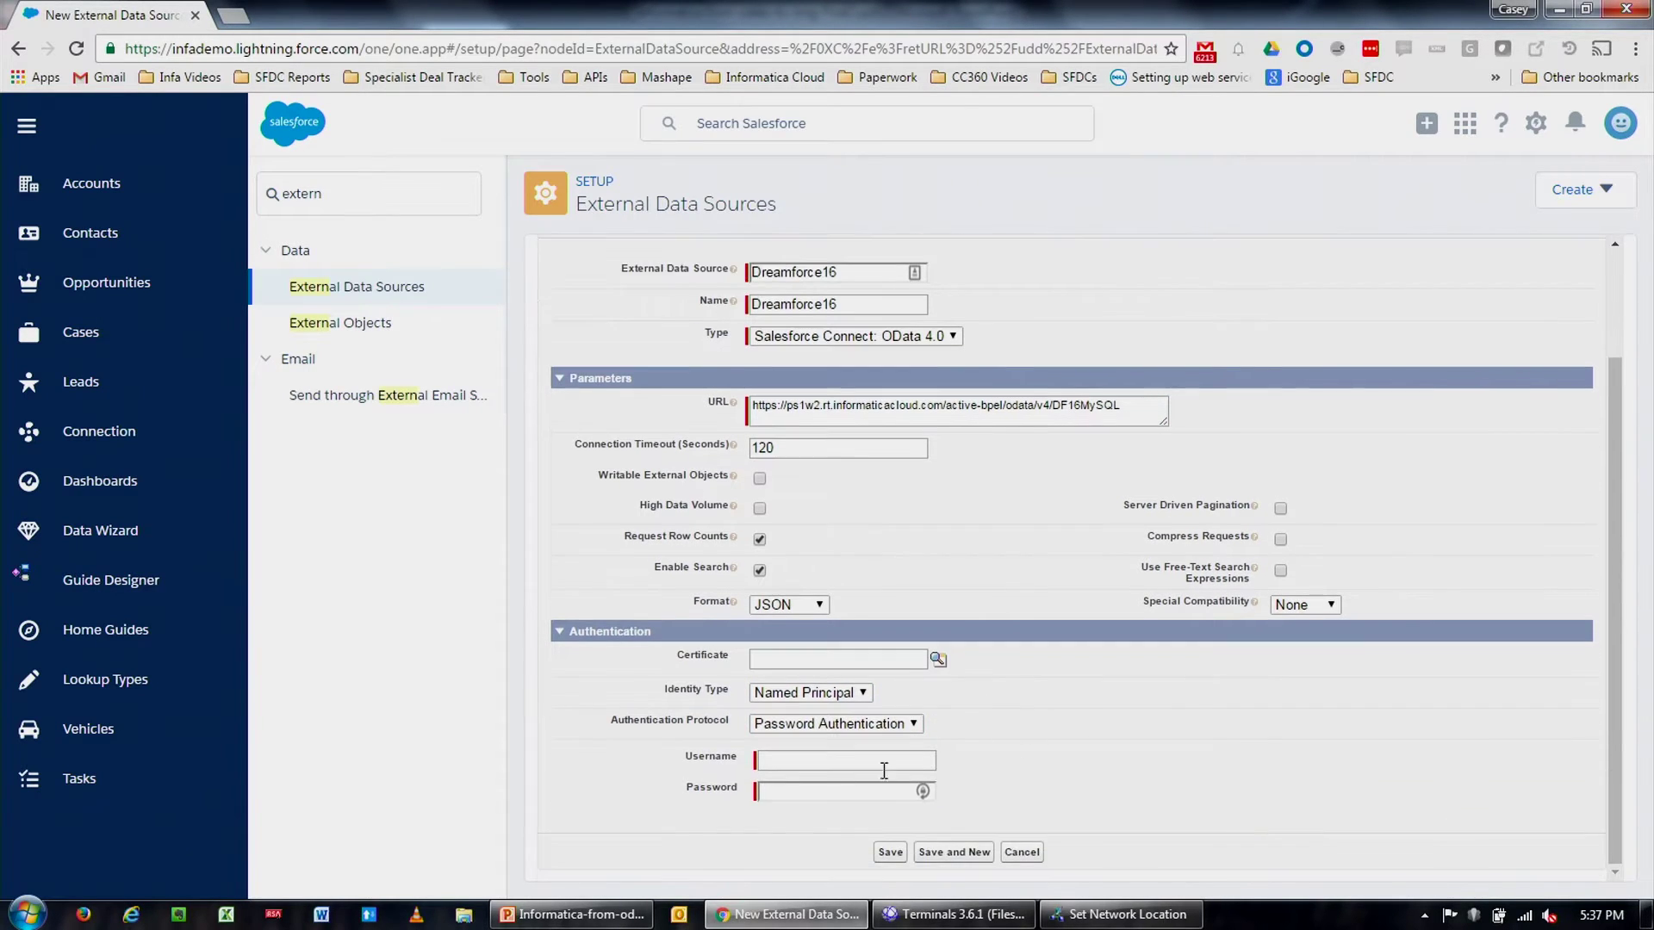
- Enter the API user's username and password for the Dreamforce16 data source and save it
left_click(794, 762)
type("pi")
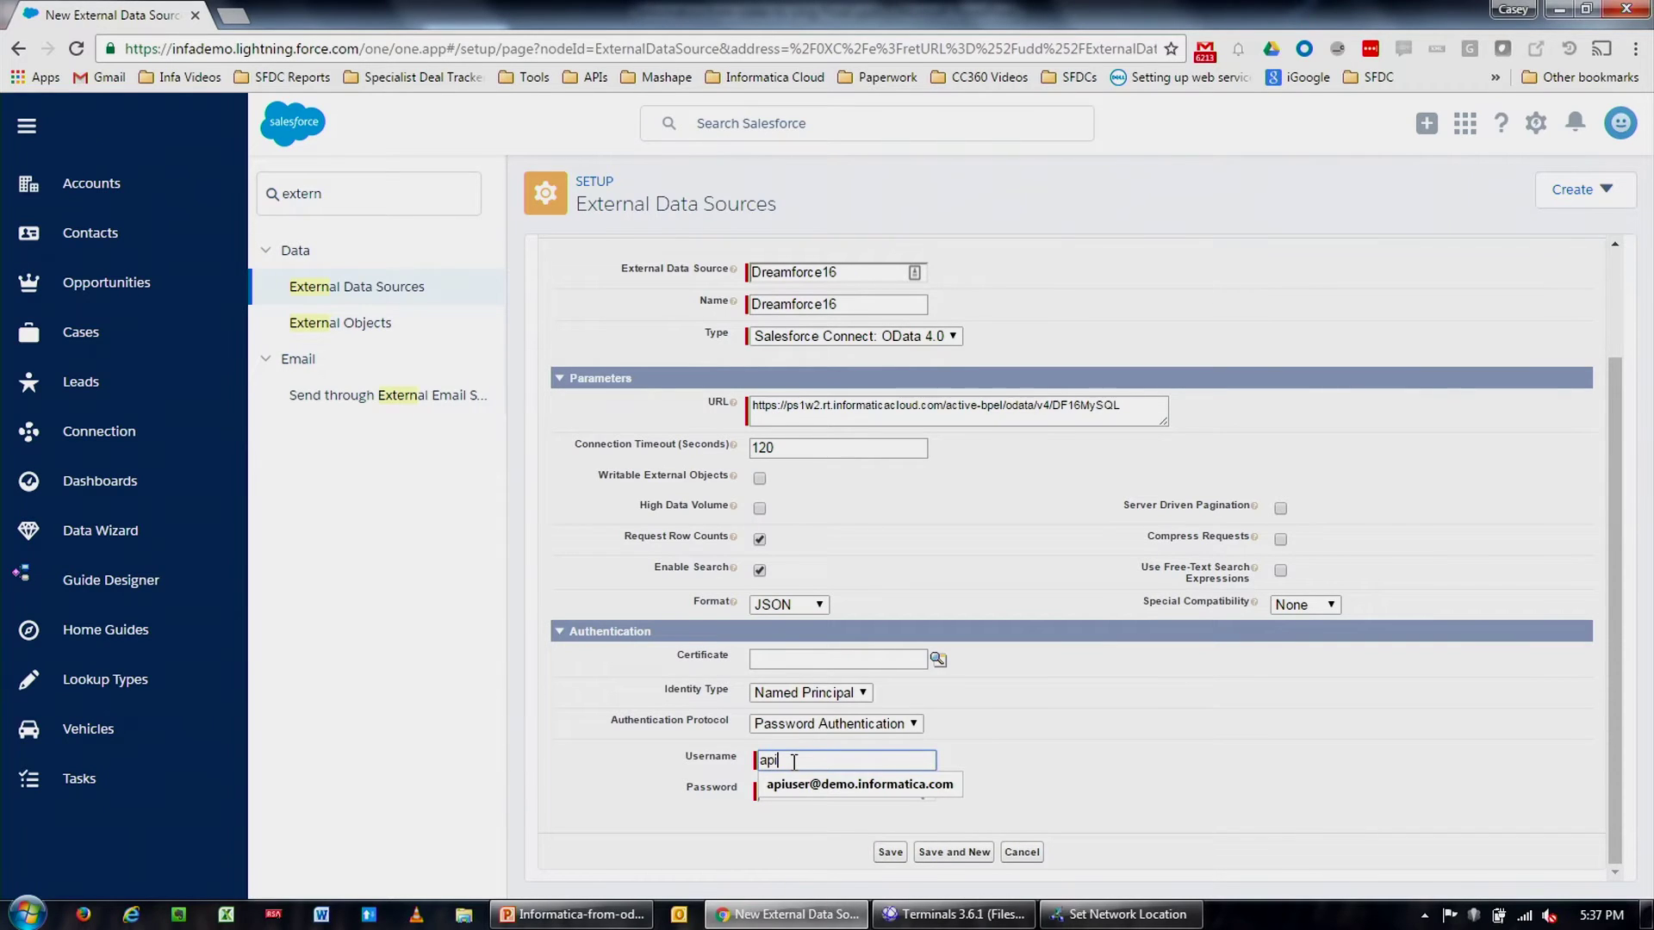
key("Down")
key("Tab")
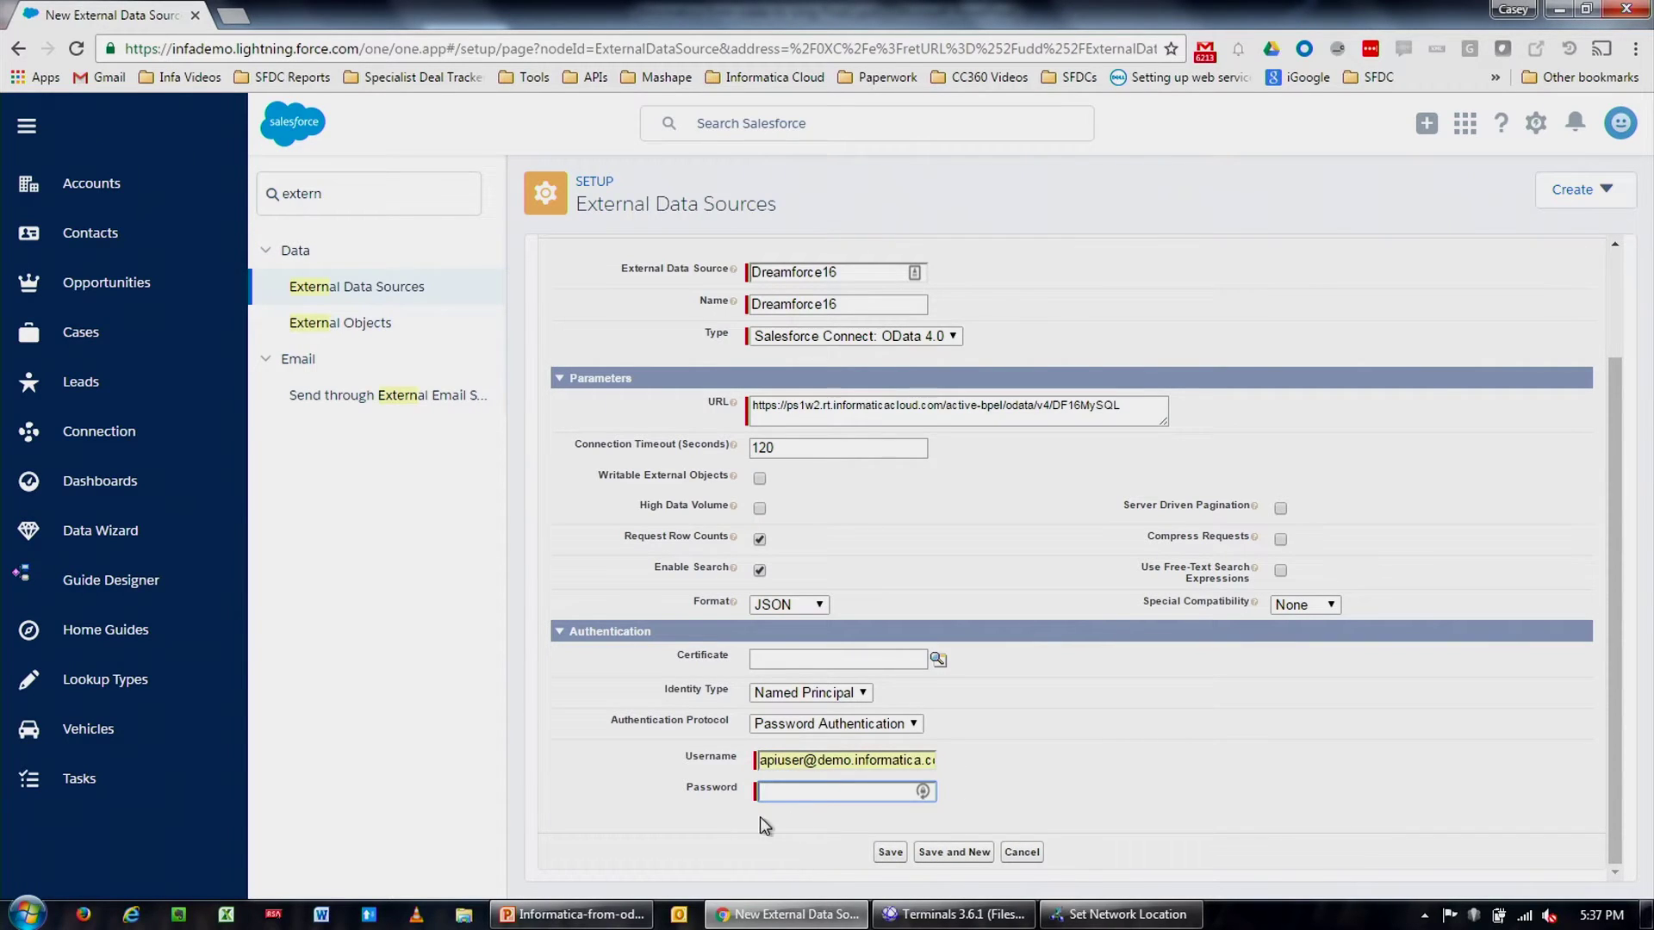
type("••••••••••")
left_click(892, 853)
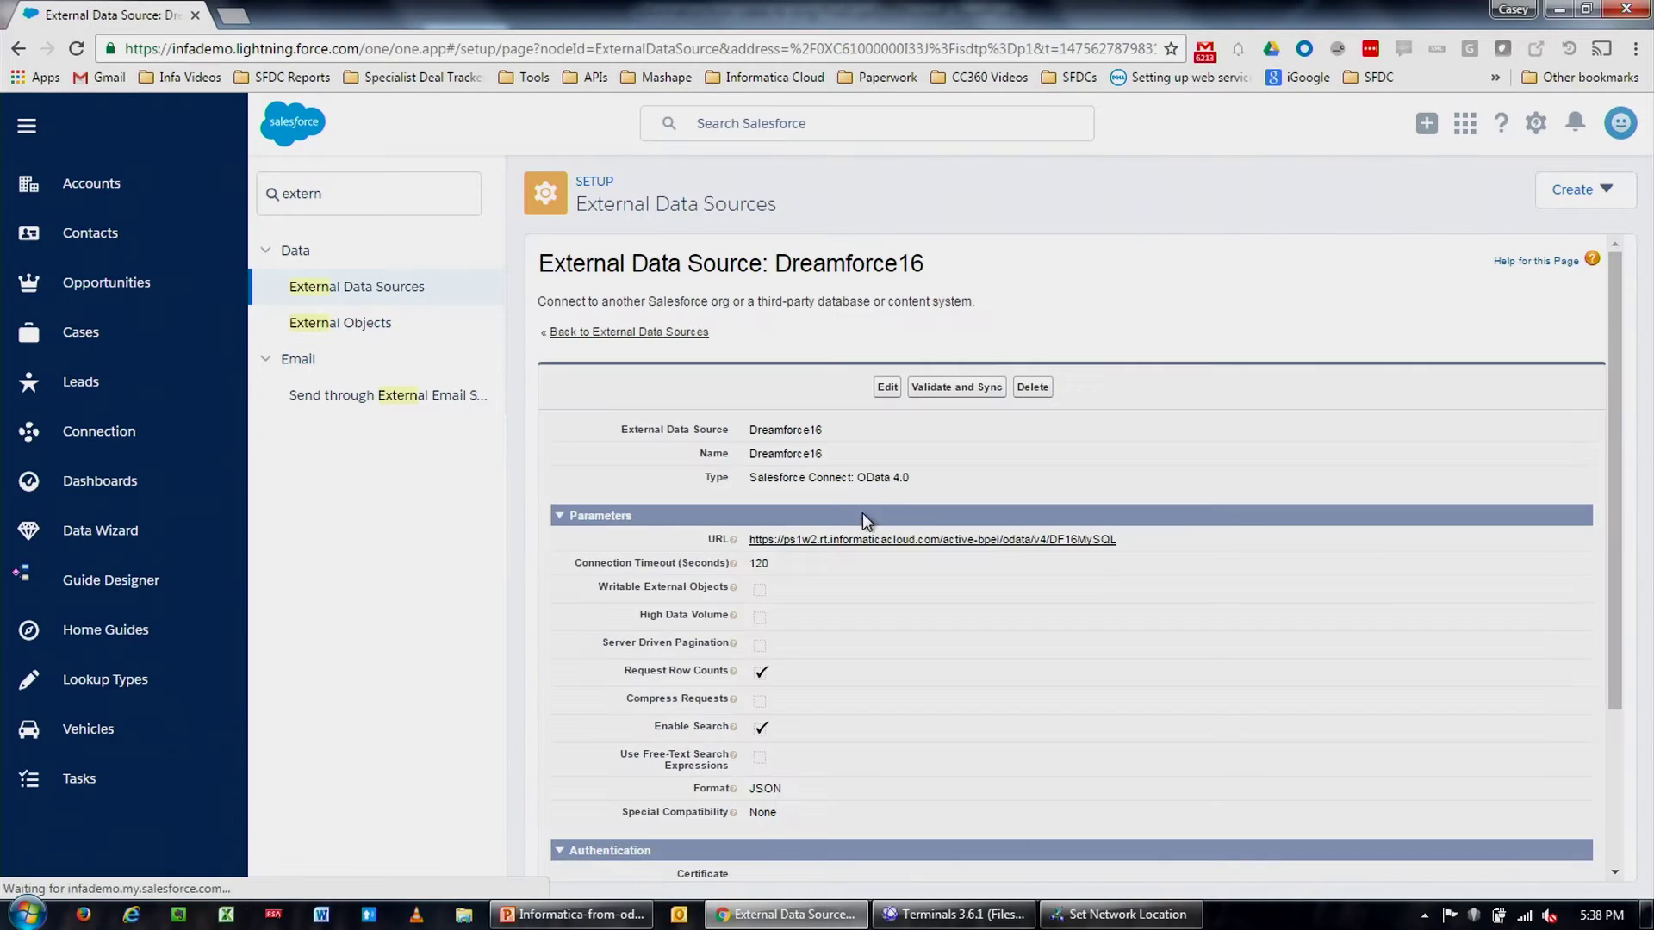
- Validate the Dreamforce16 data source, compare its table list with the MySQL schema, and sync the vin_data table
left_click(956, 389)
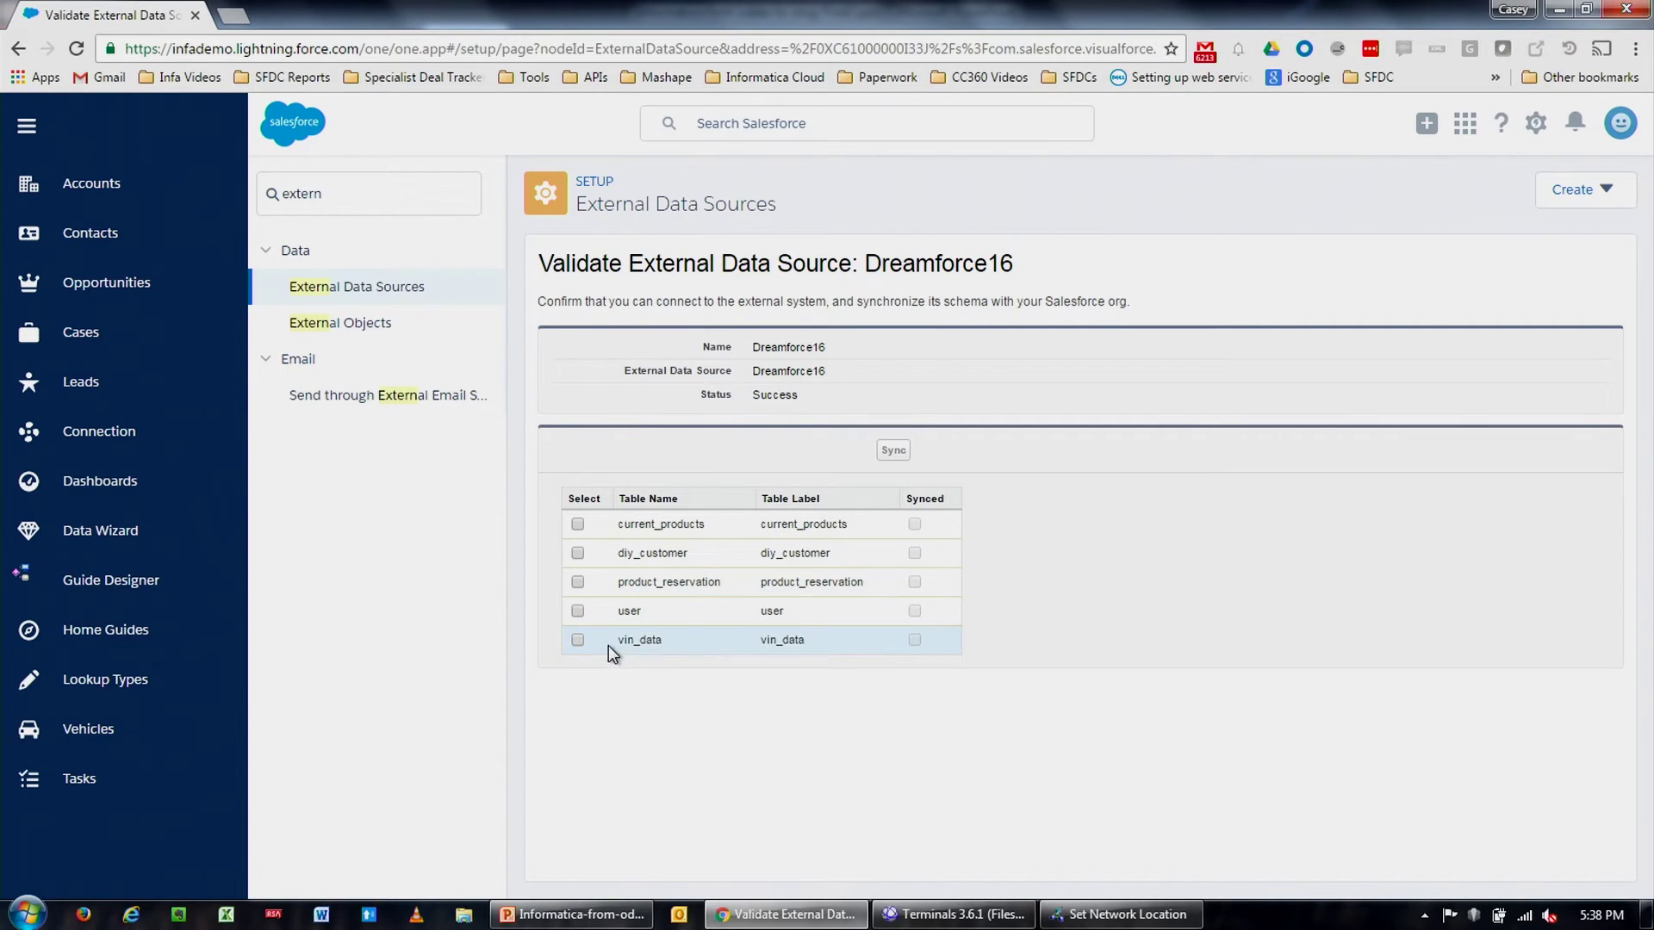
left_click(964, 915)
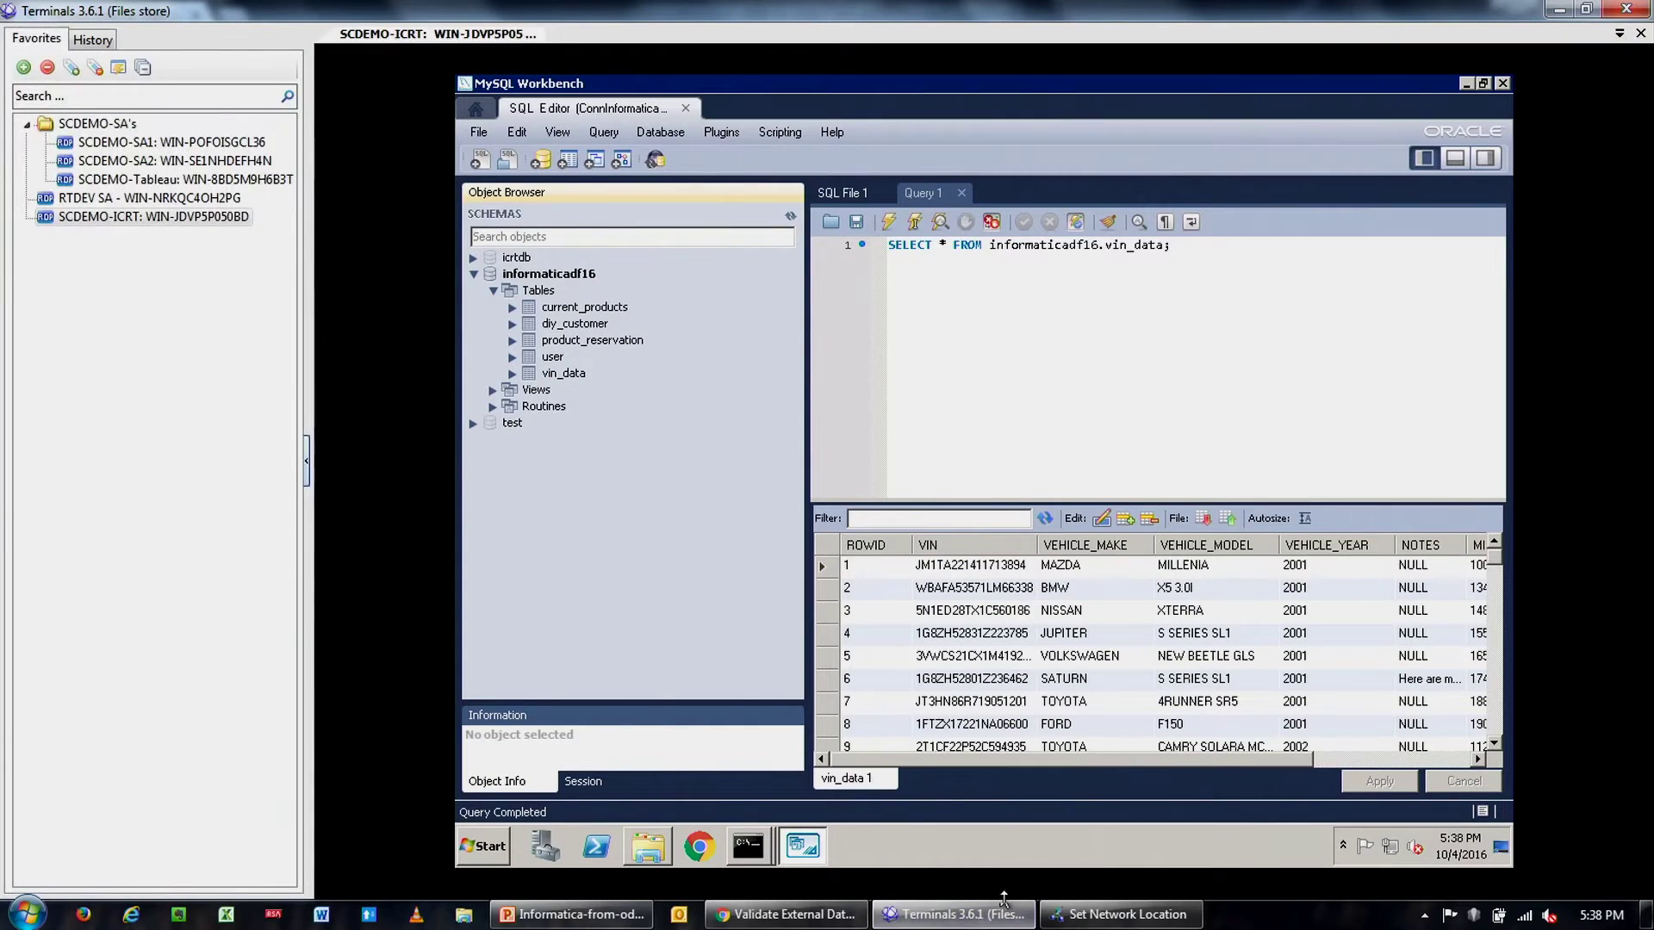
left_click(782, 916)
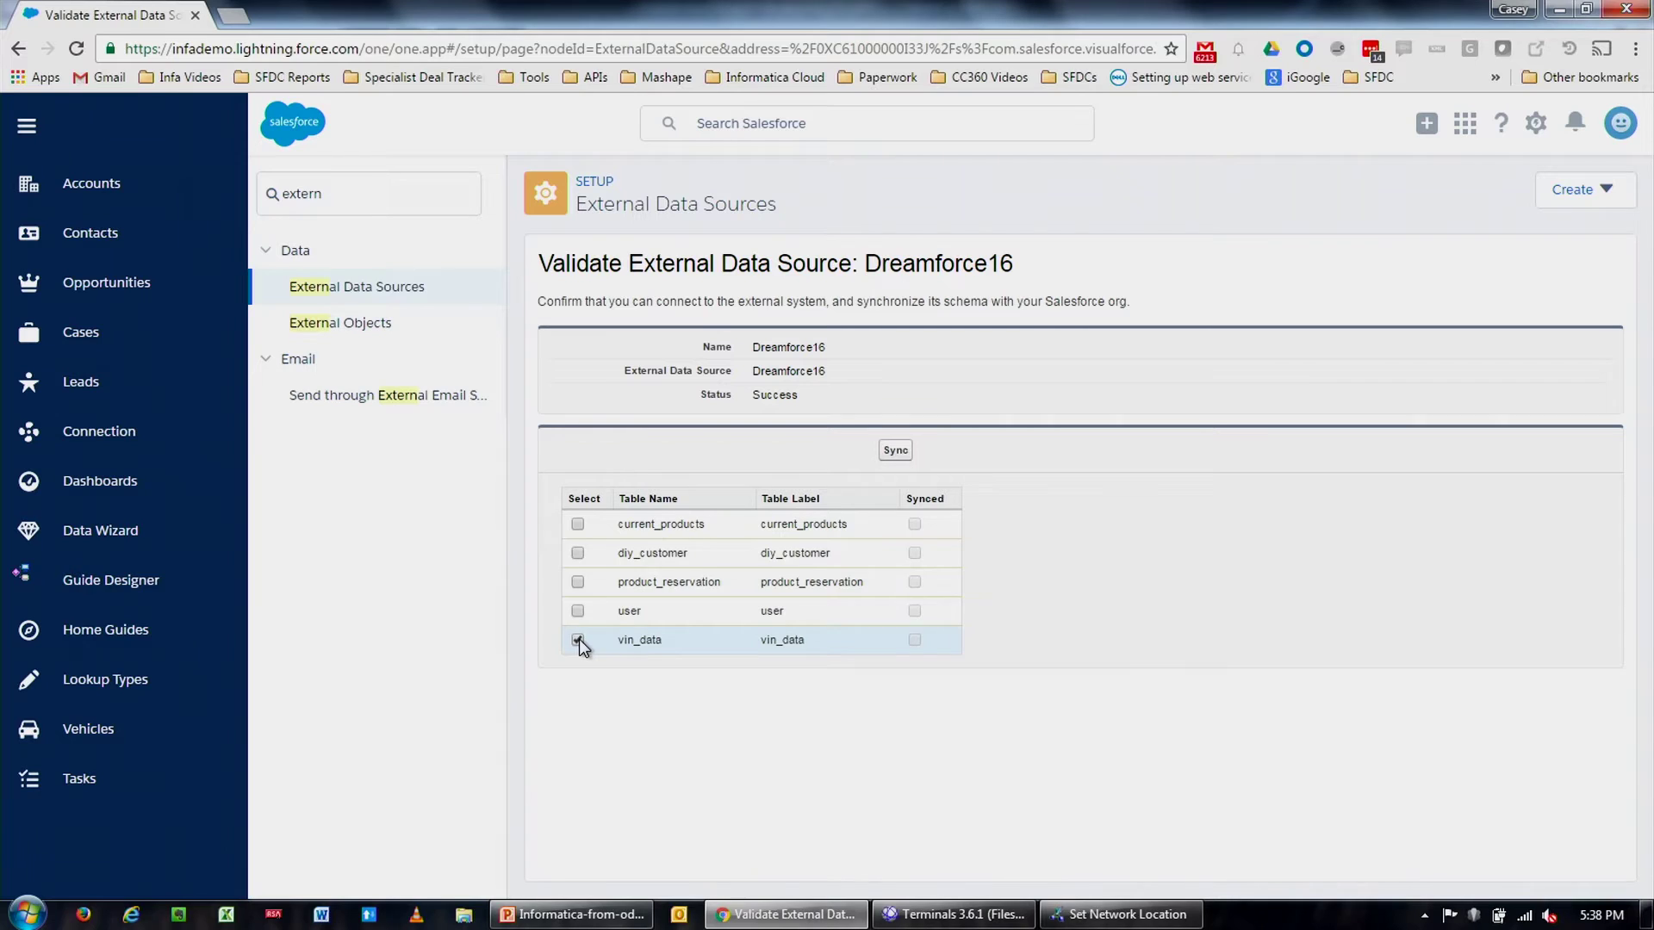
left_click(896, 452)
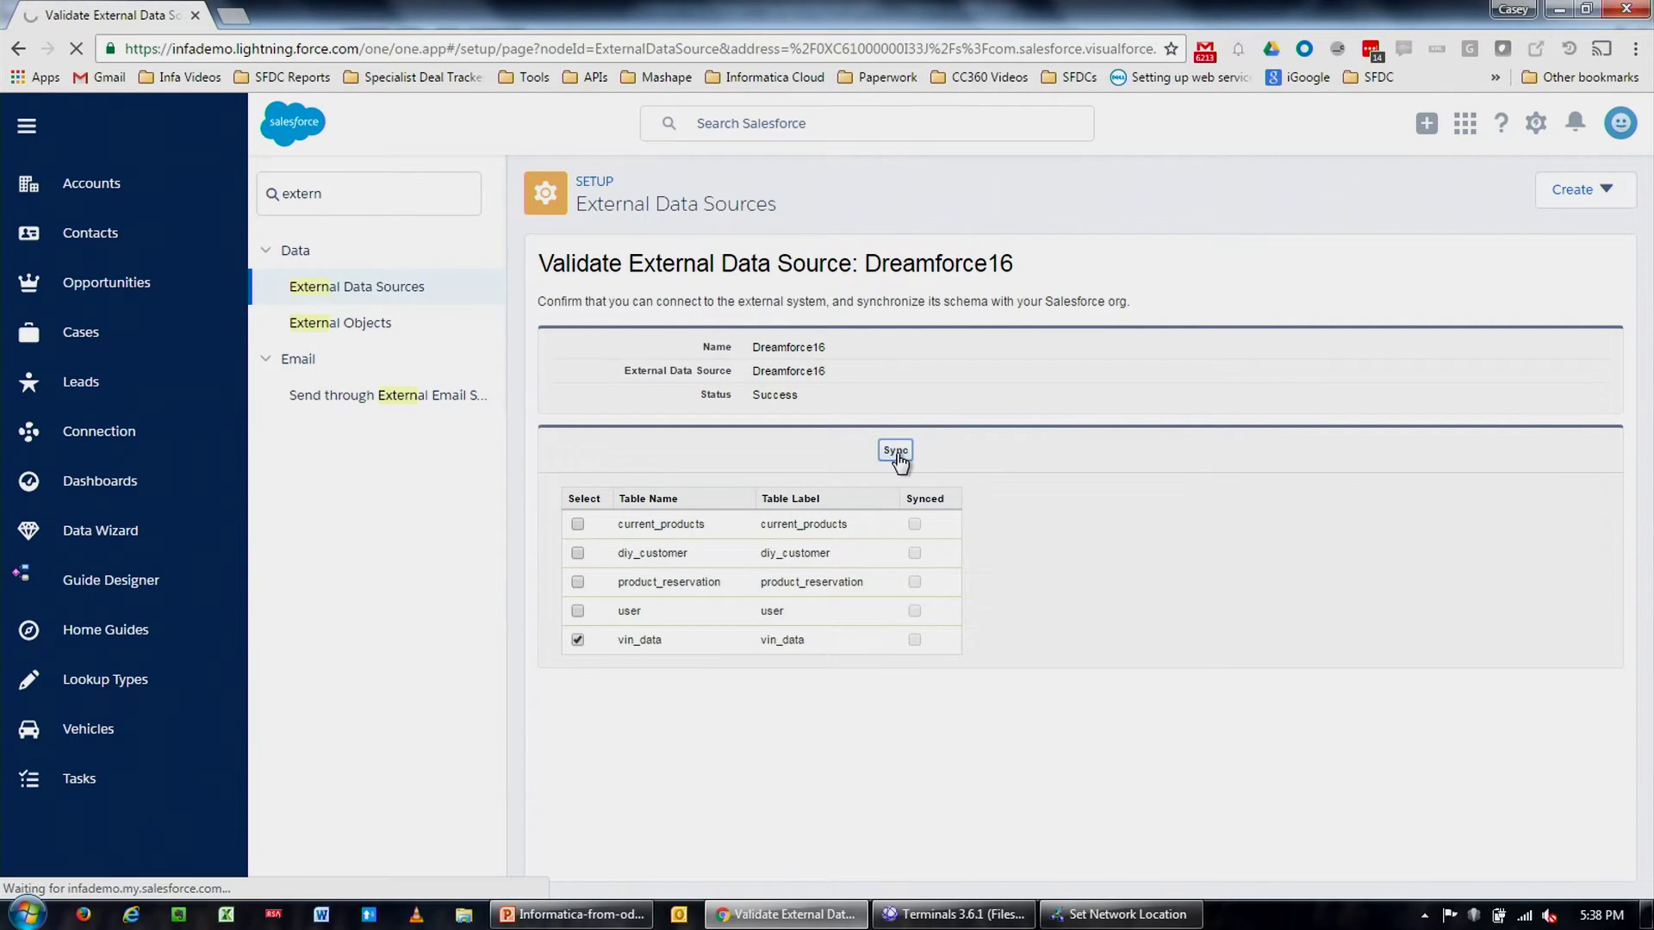
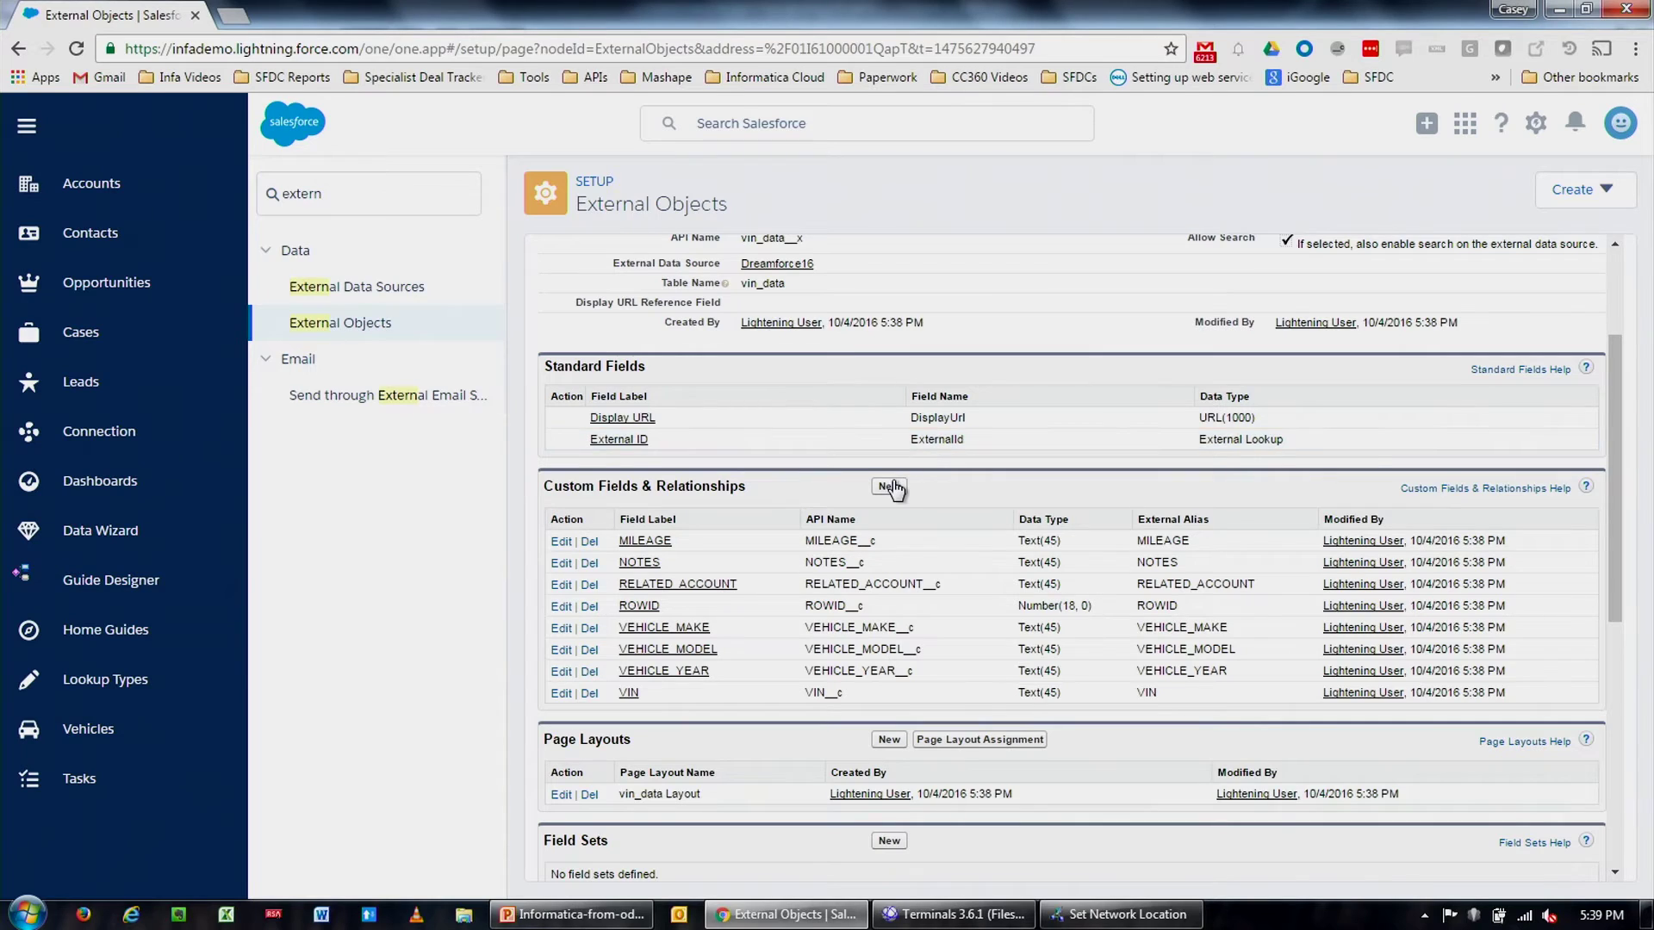
- Start a new custom field on the vin_data external object as a Lookup Relationship related to Account
left_click(889, 487)
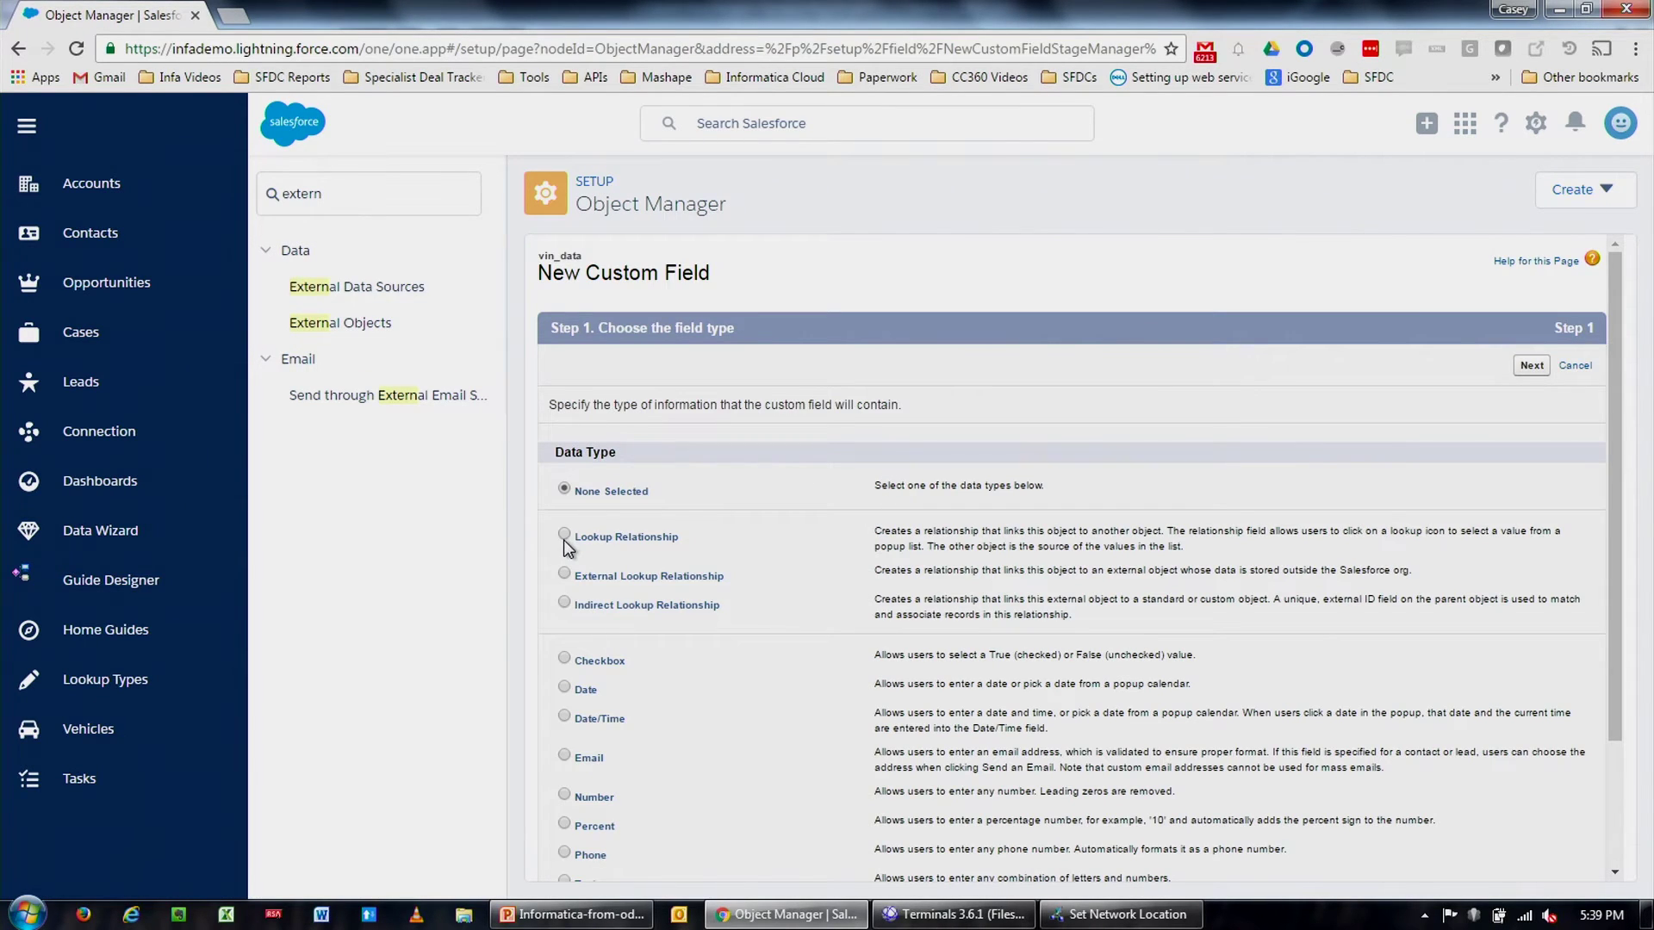
left_click(564, 535)
left_click(1518, 368)
left_click(841, 446)
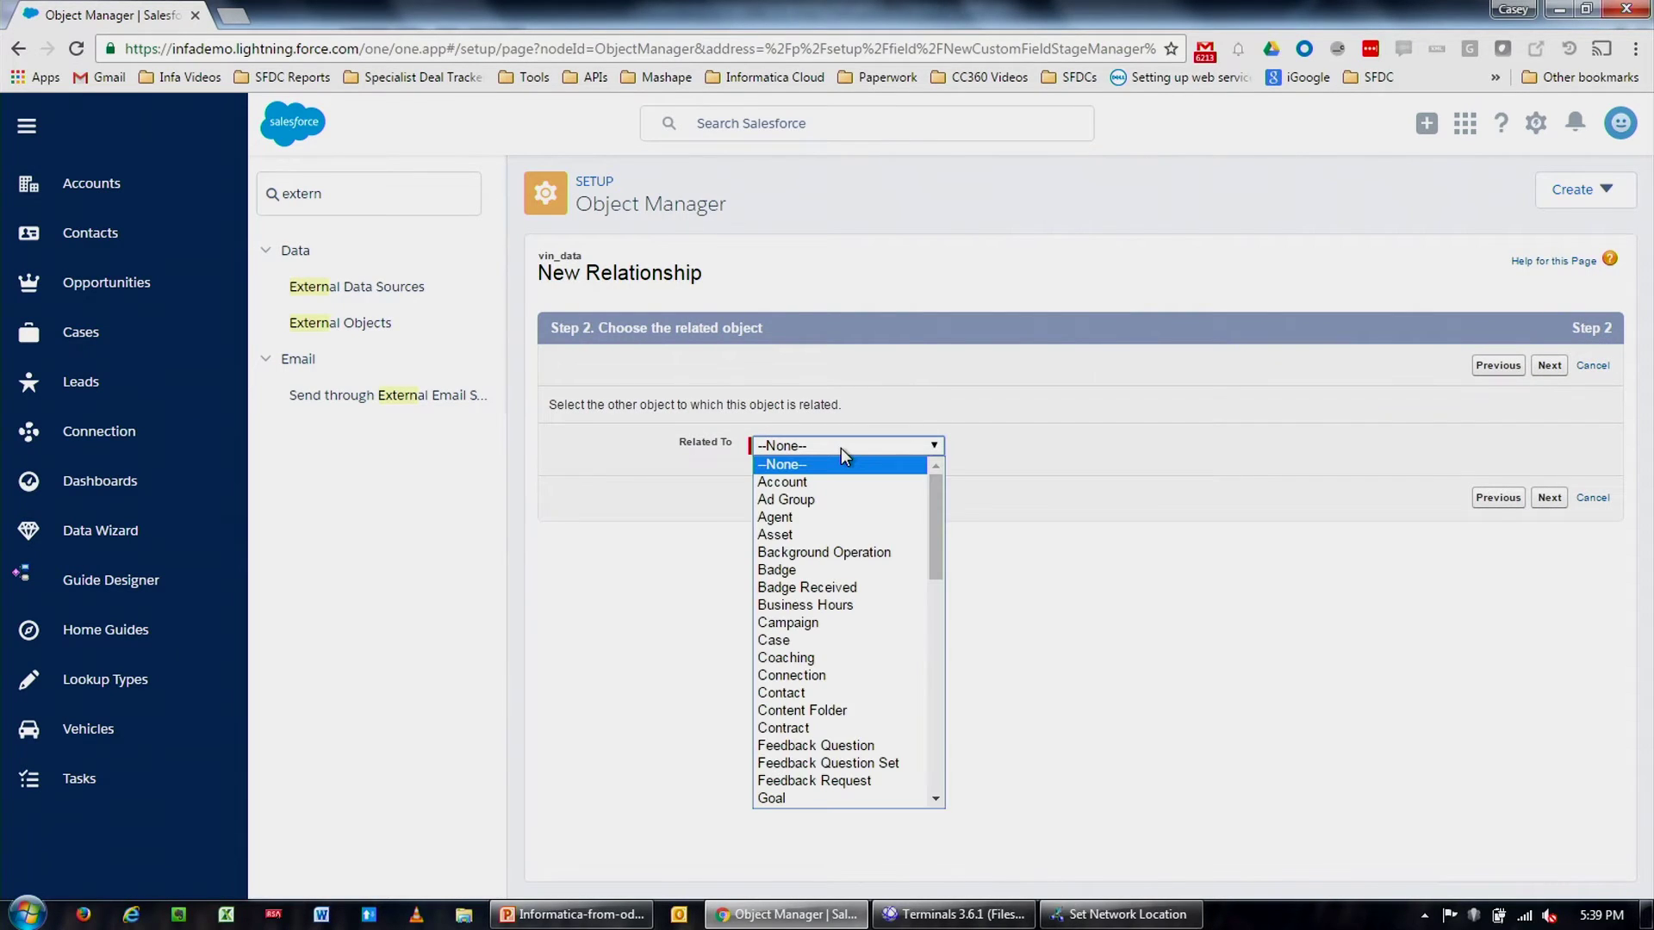
left_click(870, 482)
left_click(1551, 367)
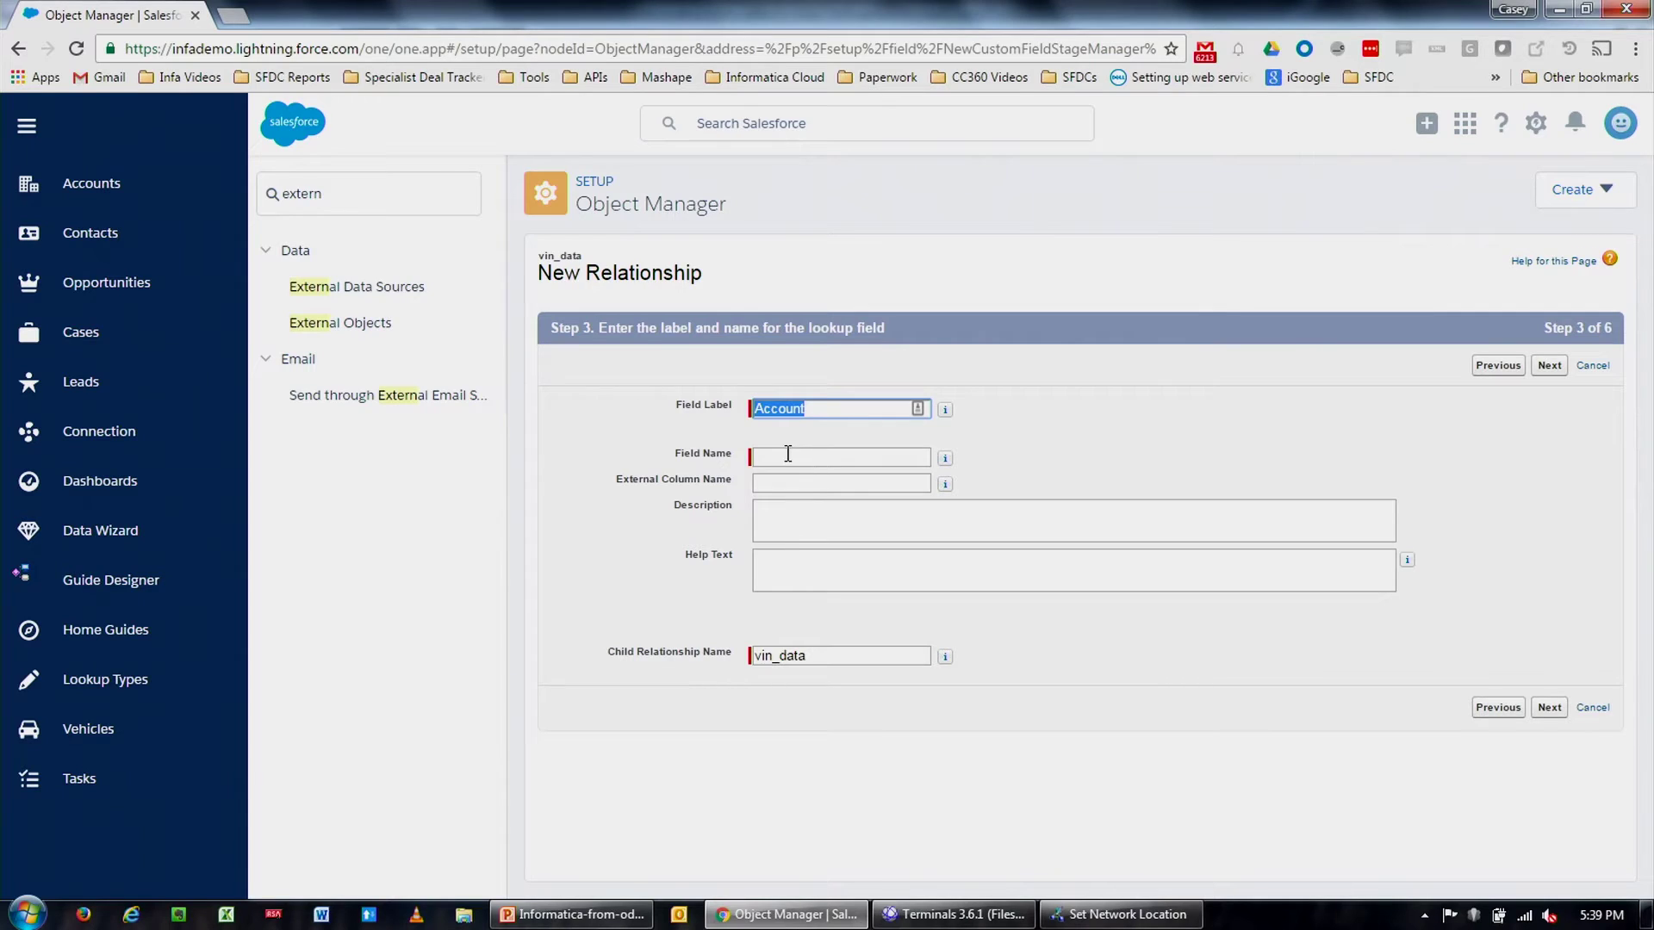
- Name the lookup field Account and, after checking the vin_data columns in MySQL Workbench, set its external column name to RELATED_ACCOUNT
key("Tab")
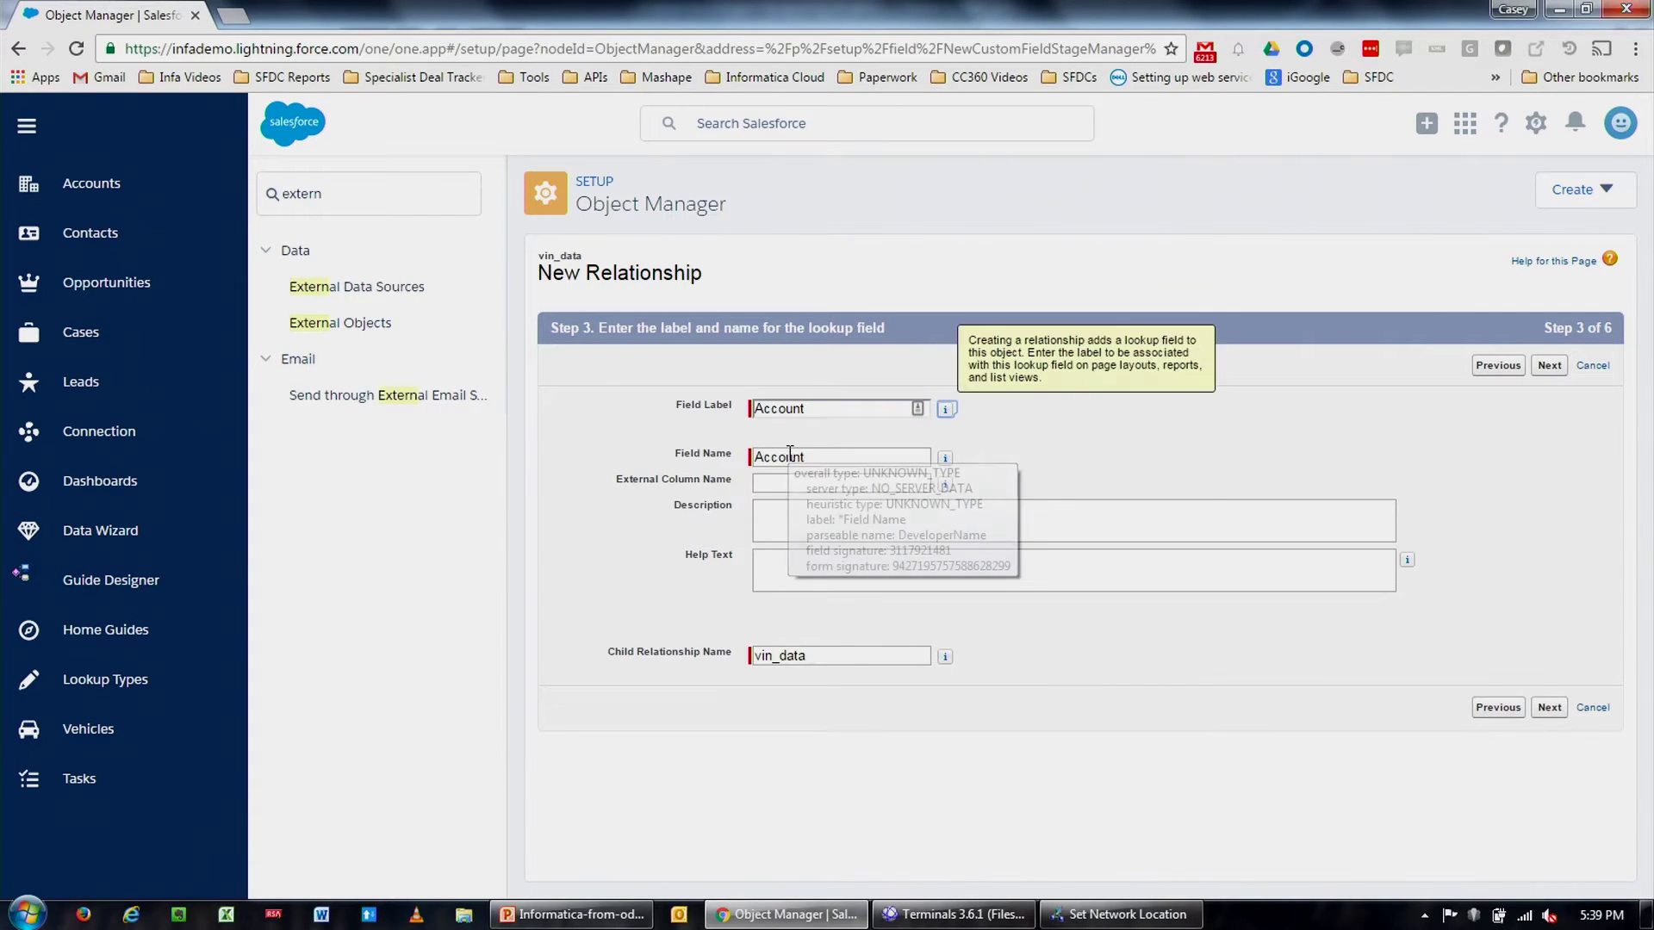
left_click(780, 489)
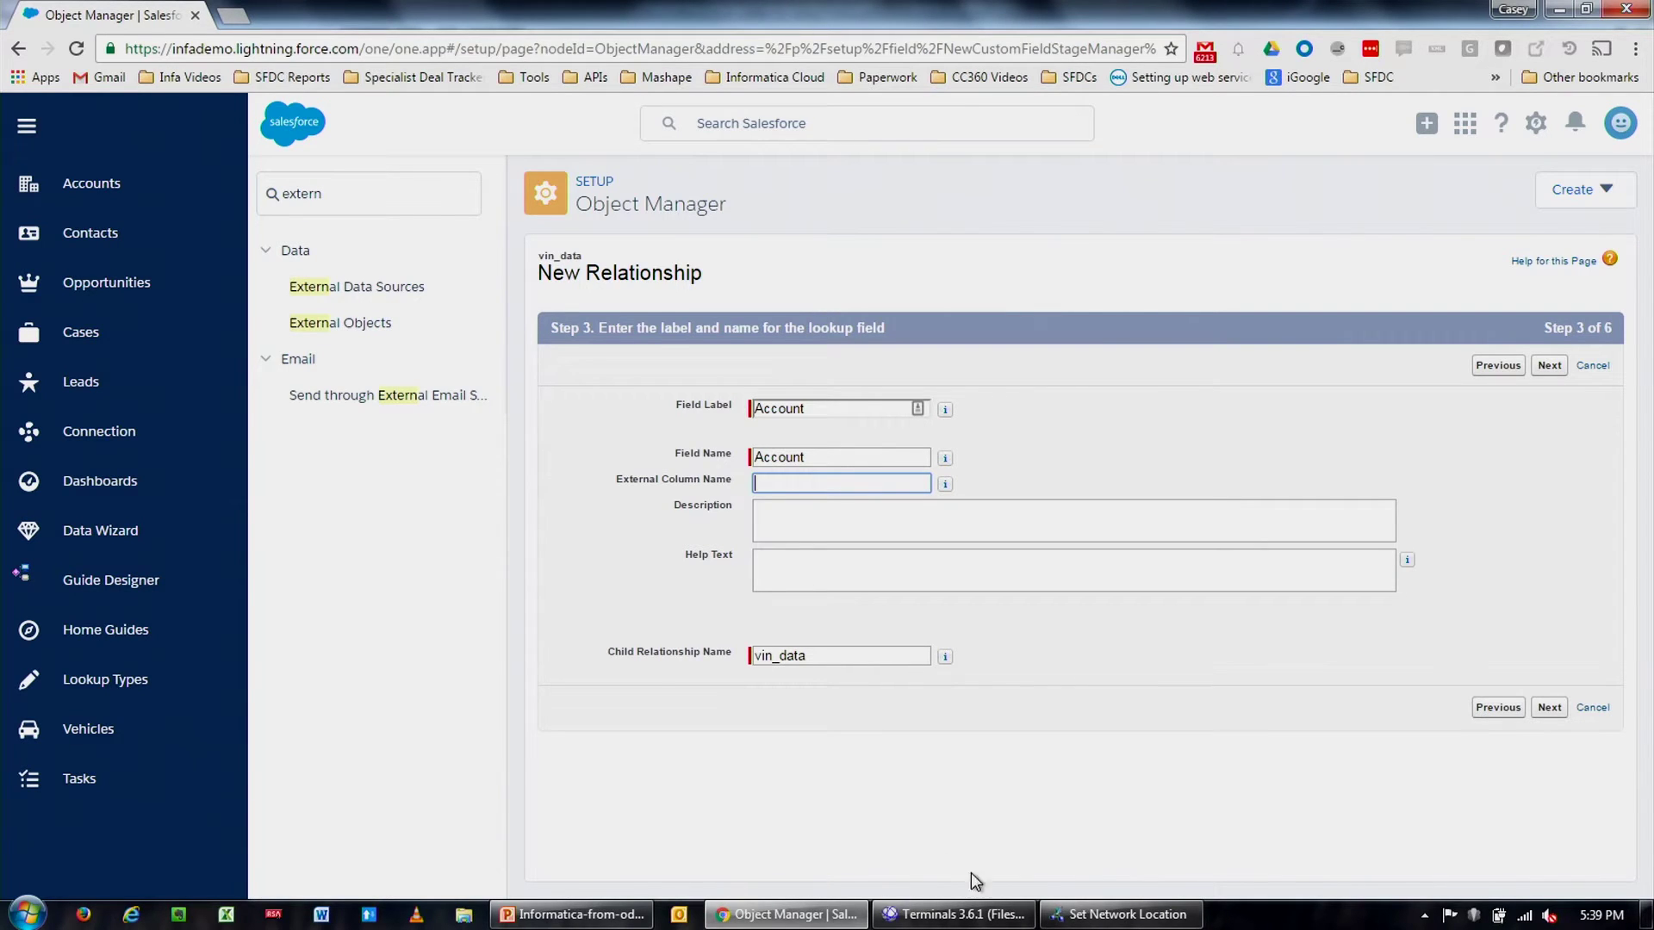
left_click(1090, 922)
left_click(955, 915)
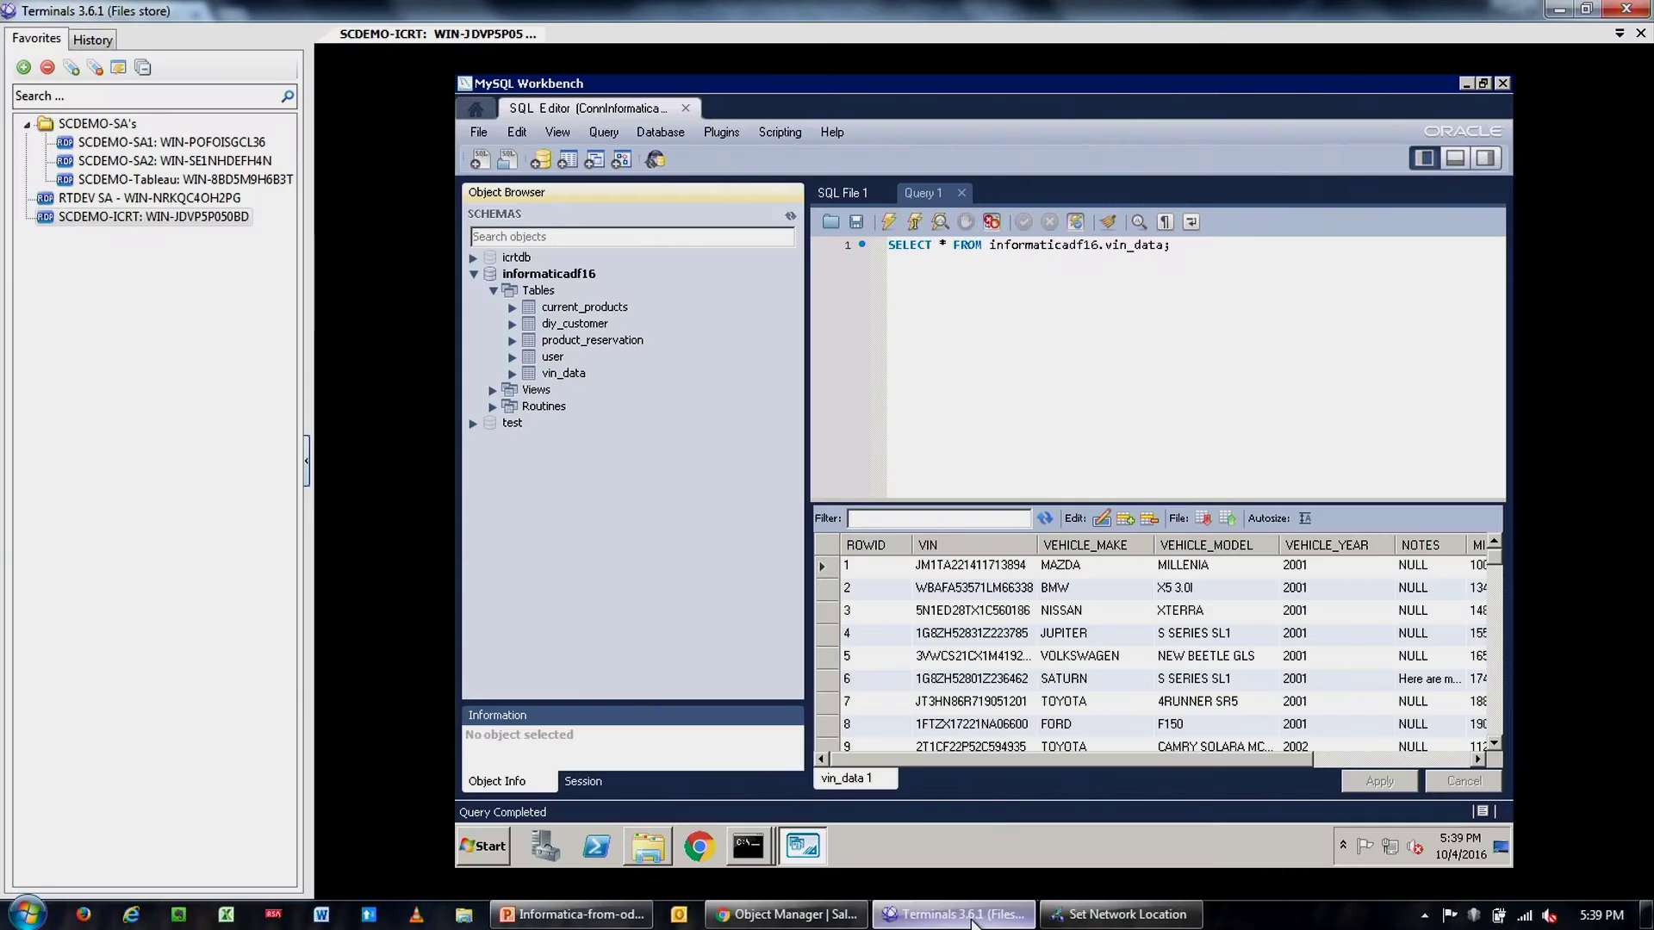
left_click_drag(943, 757, 1212, 768)
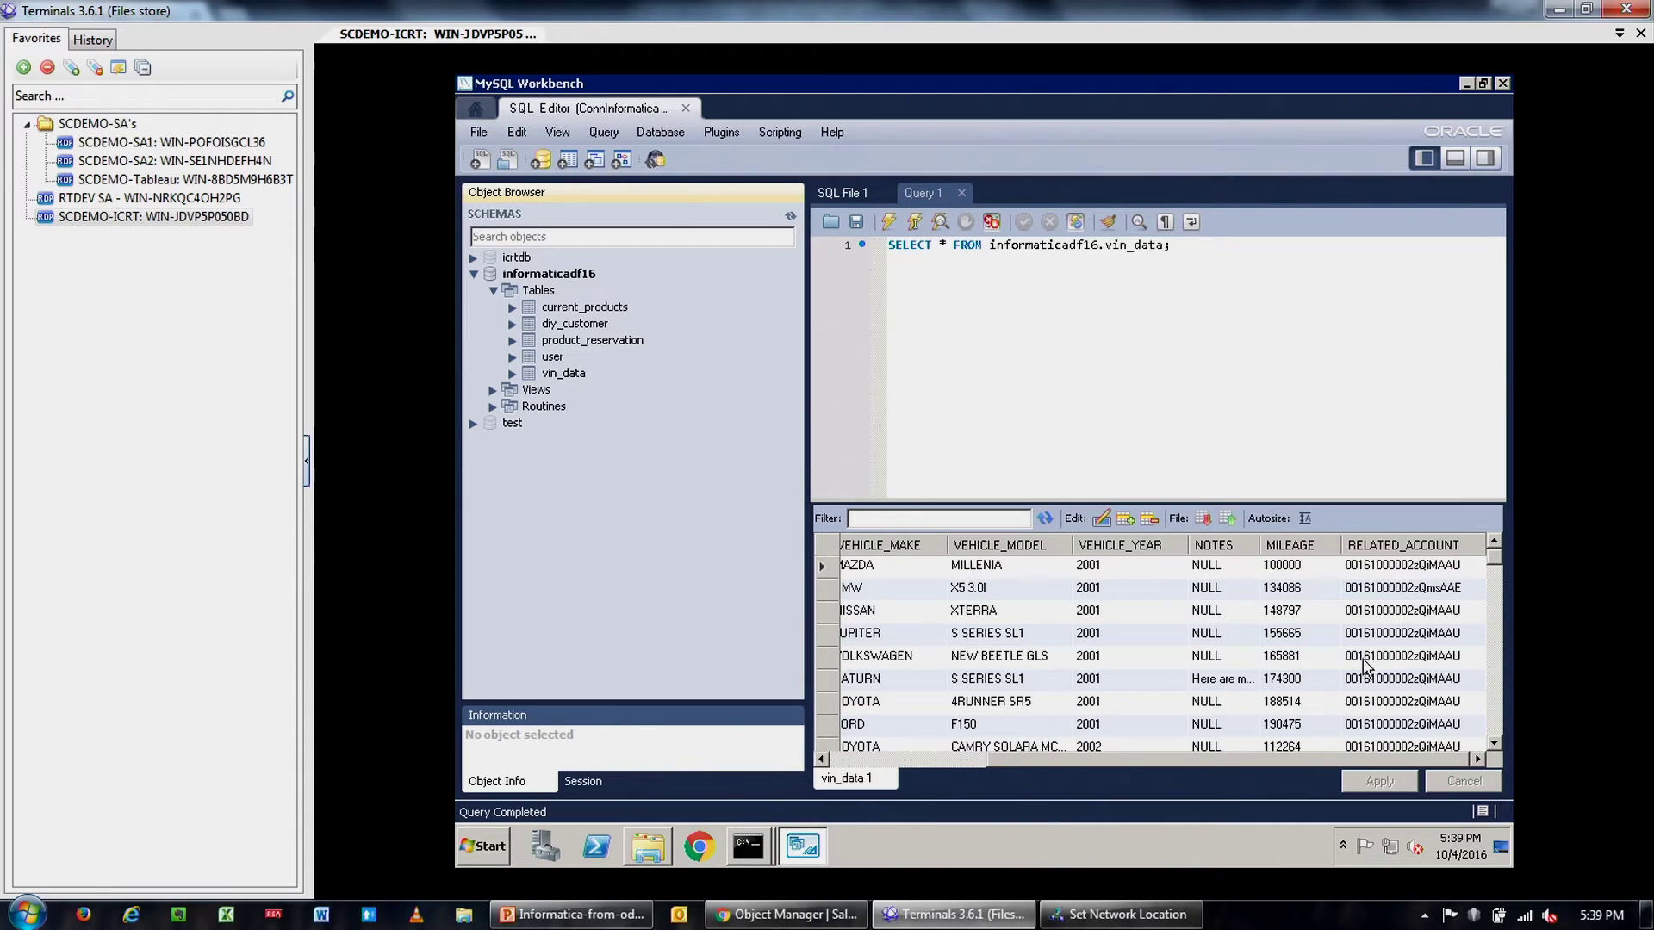
left_click_drag(1192, 760, 1033, 731)
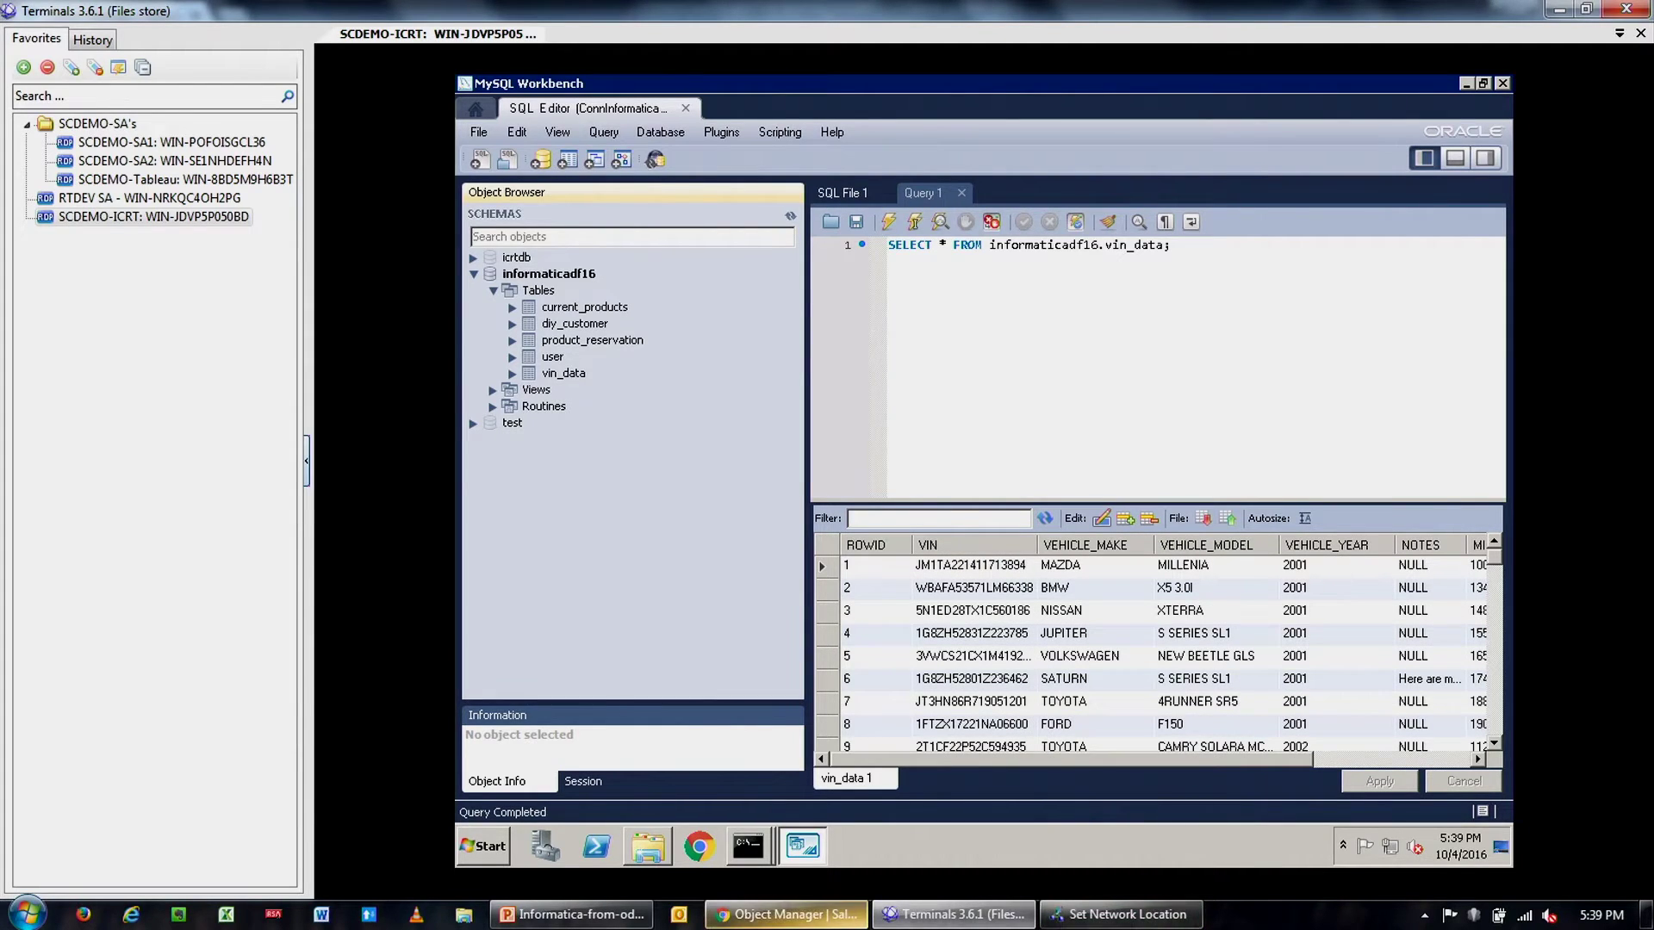
left_click(784, 914)
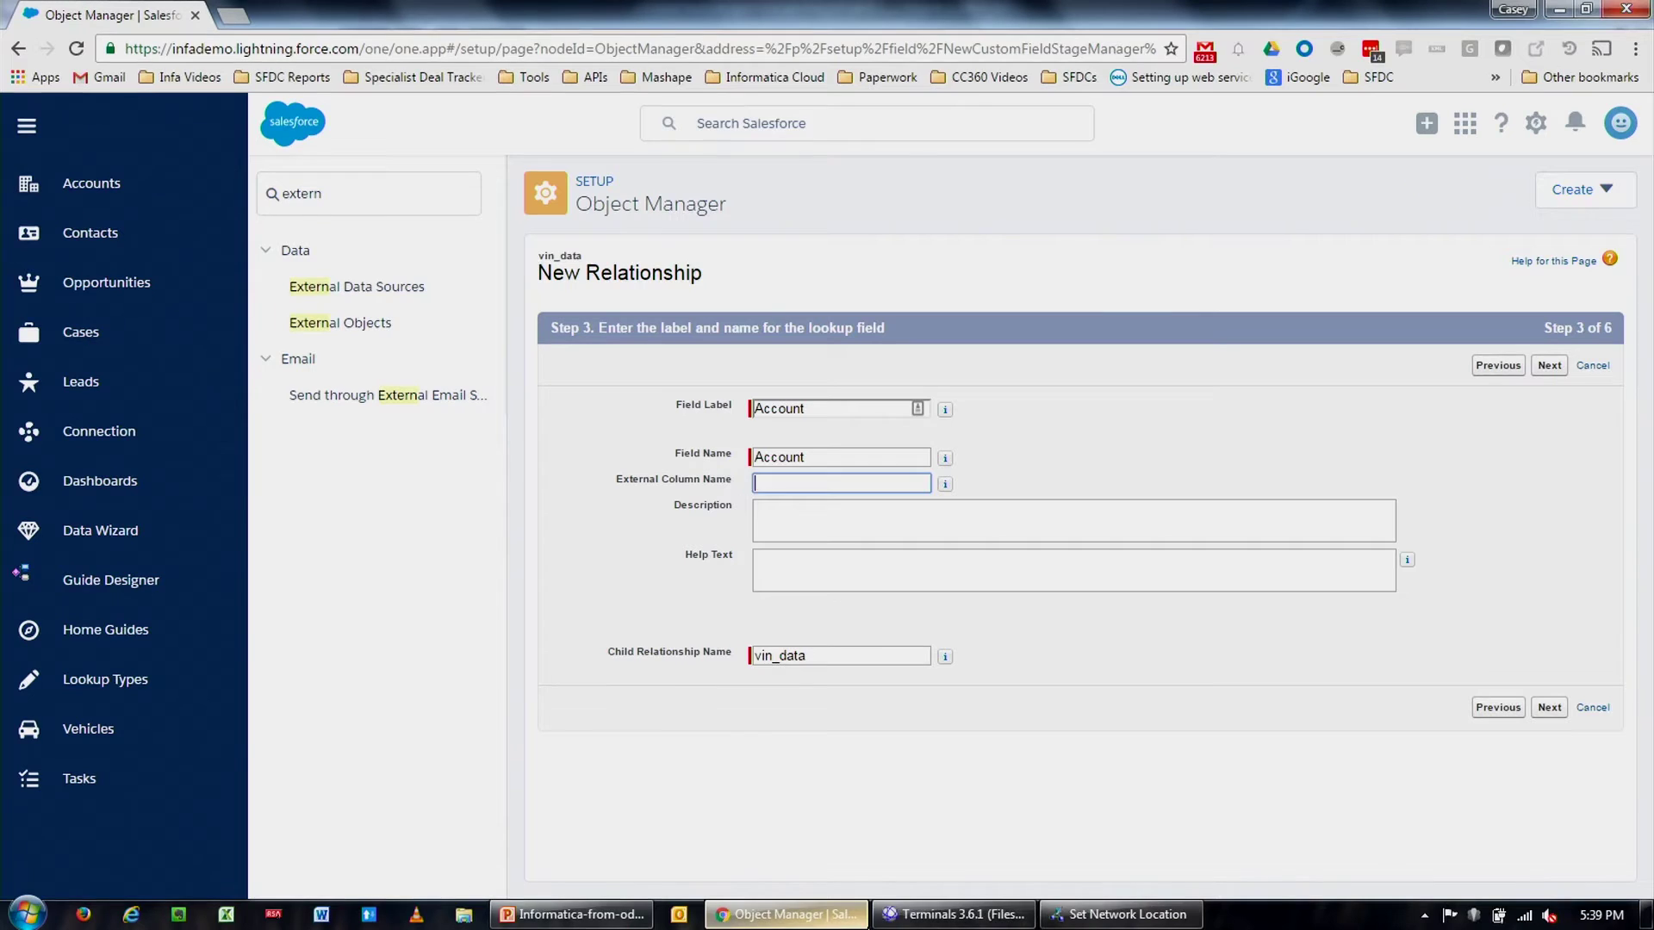
left_click(787, 484)
type("RELATED_ACCOUNT")
left_click(1552, 367)
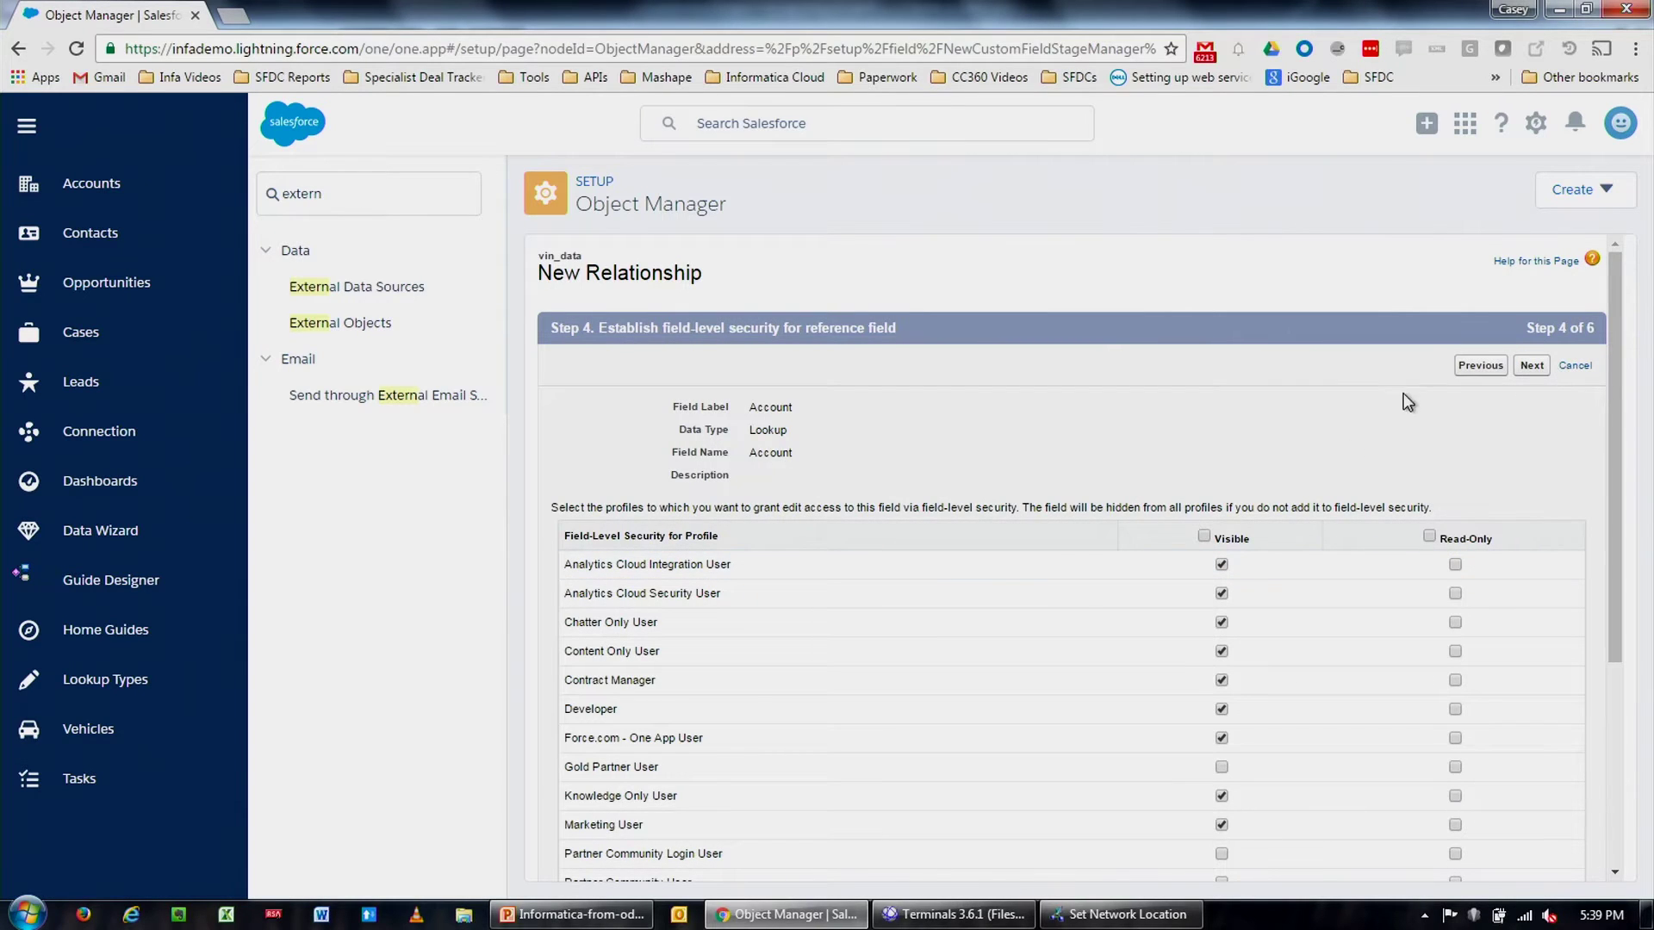
- Accept the default field-level security and page layouts, and save the lookup with the vin_data related list added to the Account Layout
left_click(1531, 369)
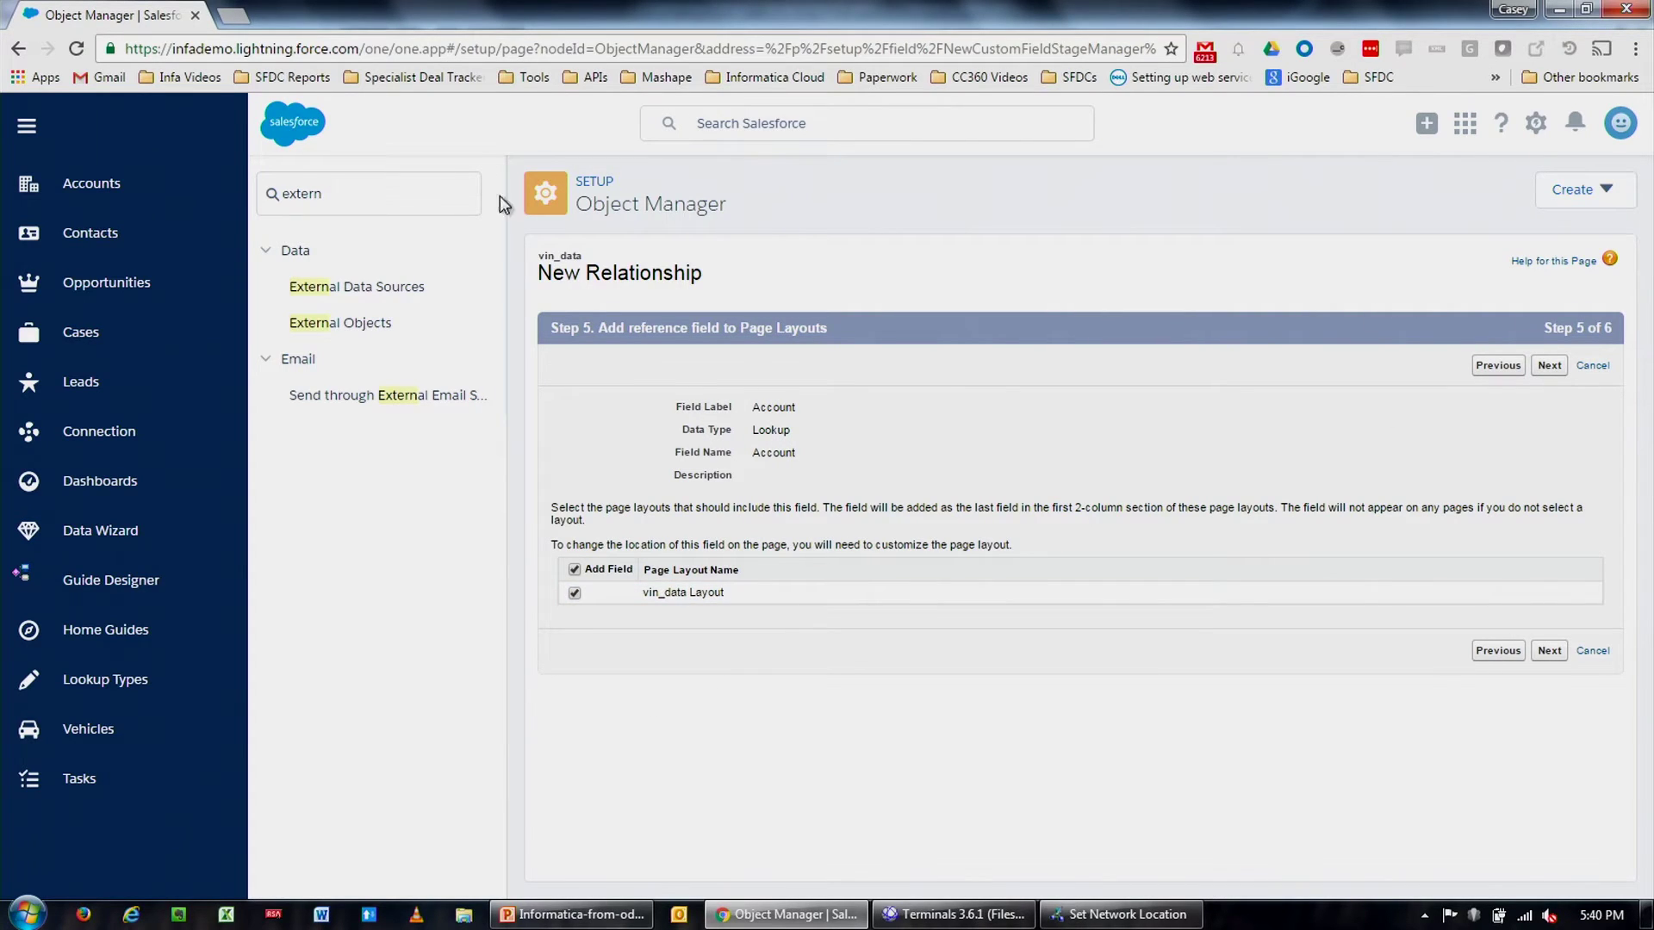
left_click(1548, 369)
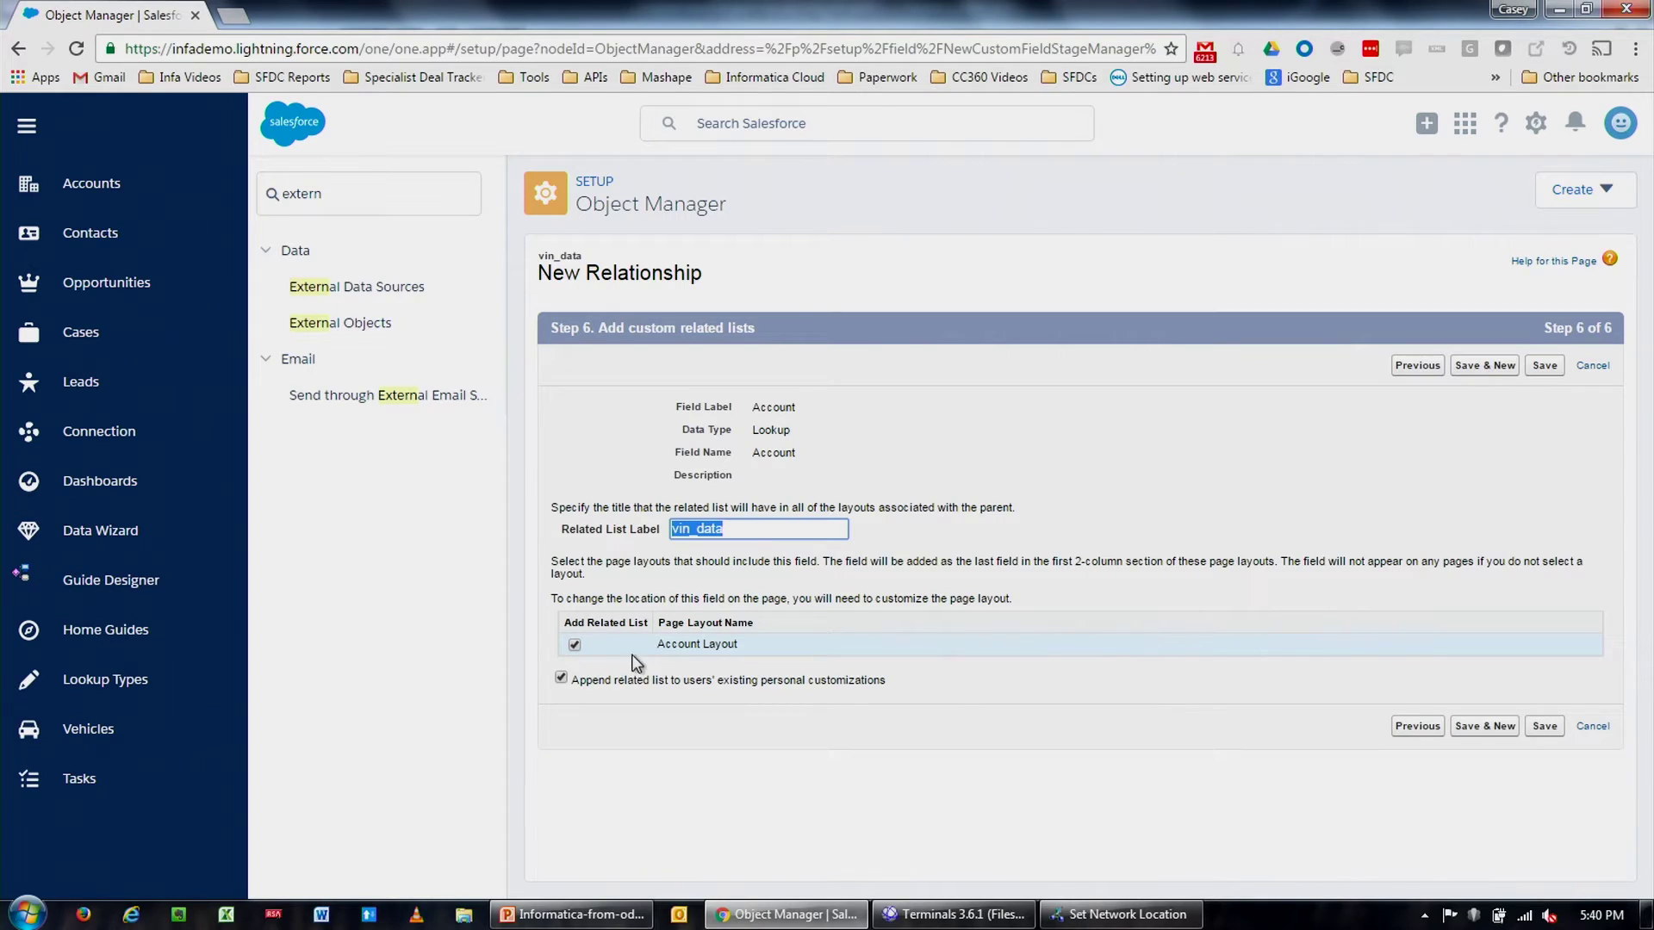
left_click(1545, 369)
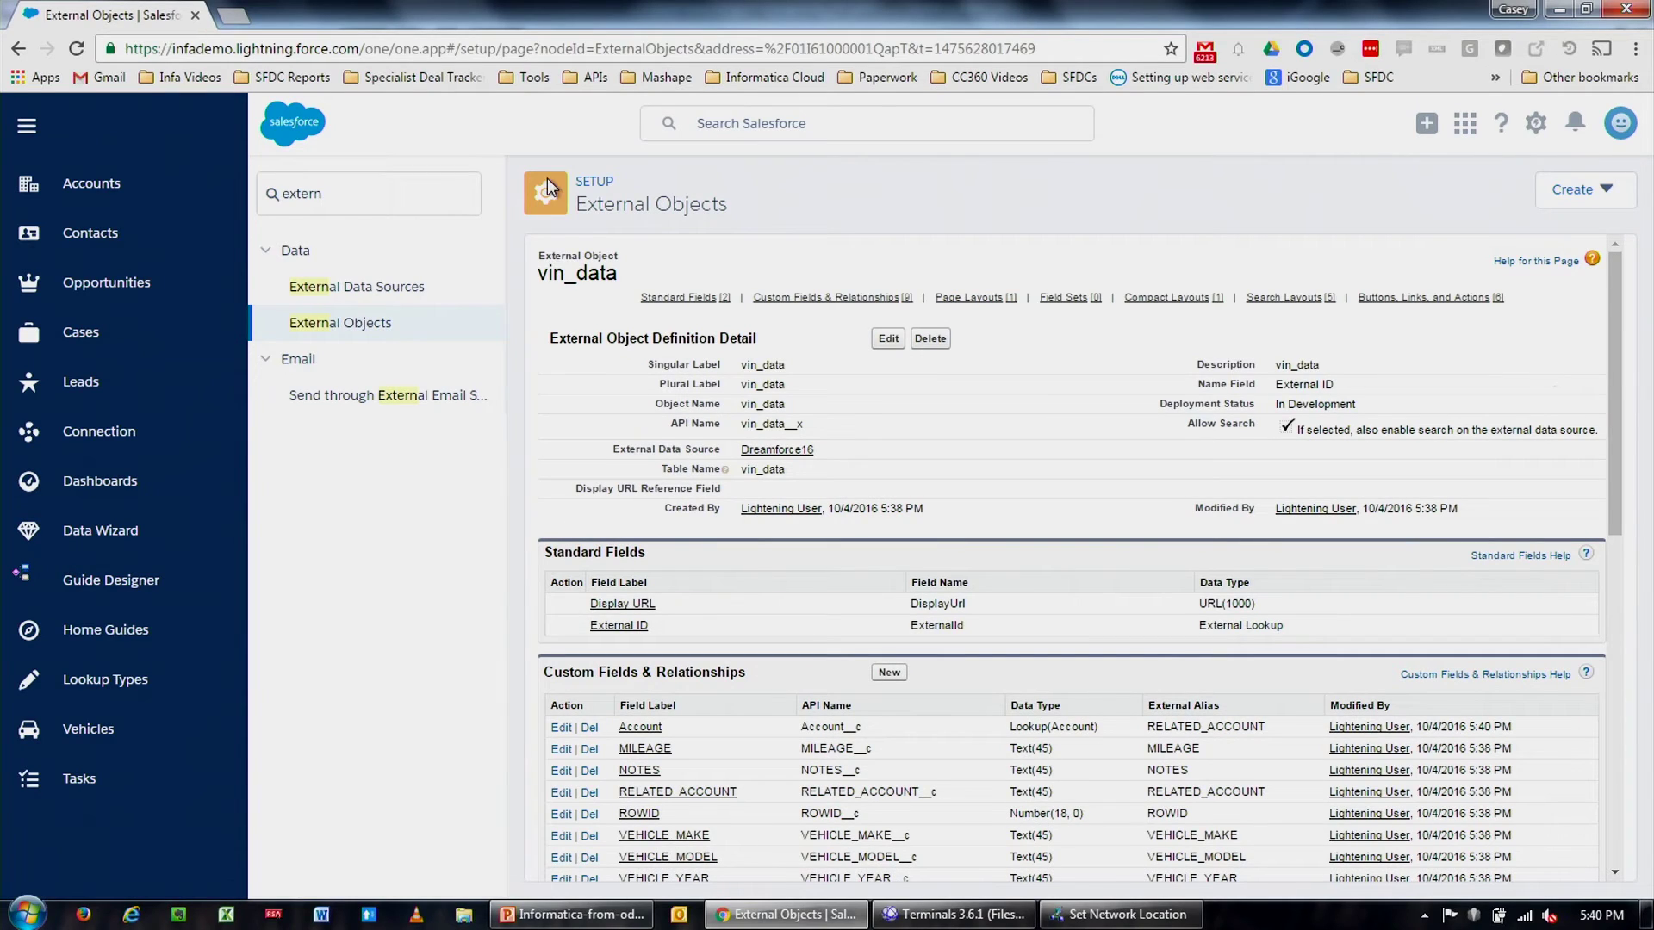
- Open the Ahonen Catering Group account and look at its vin_data related list
left_click(63, 194)
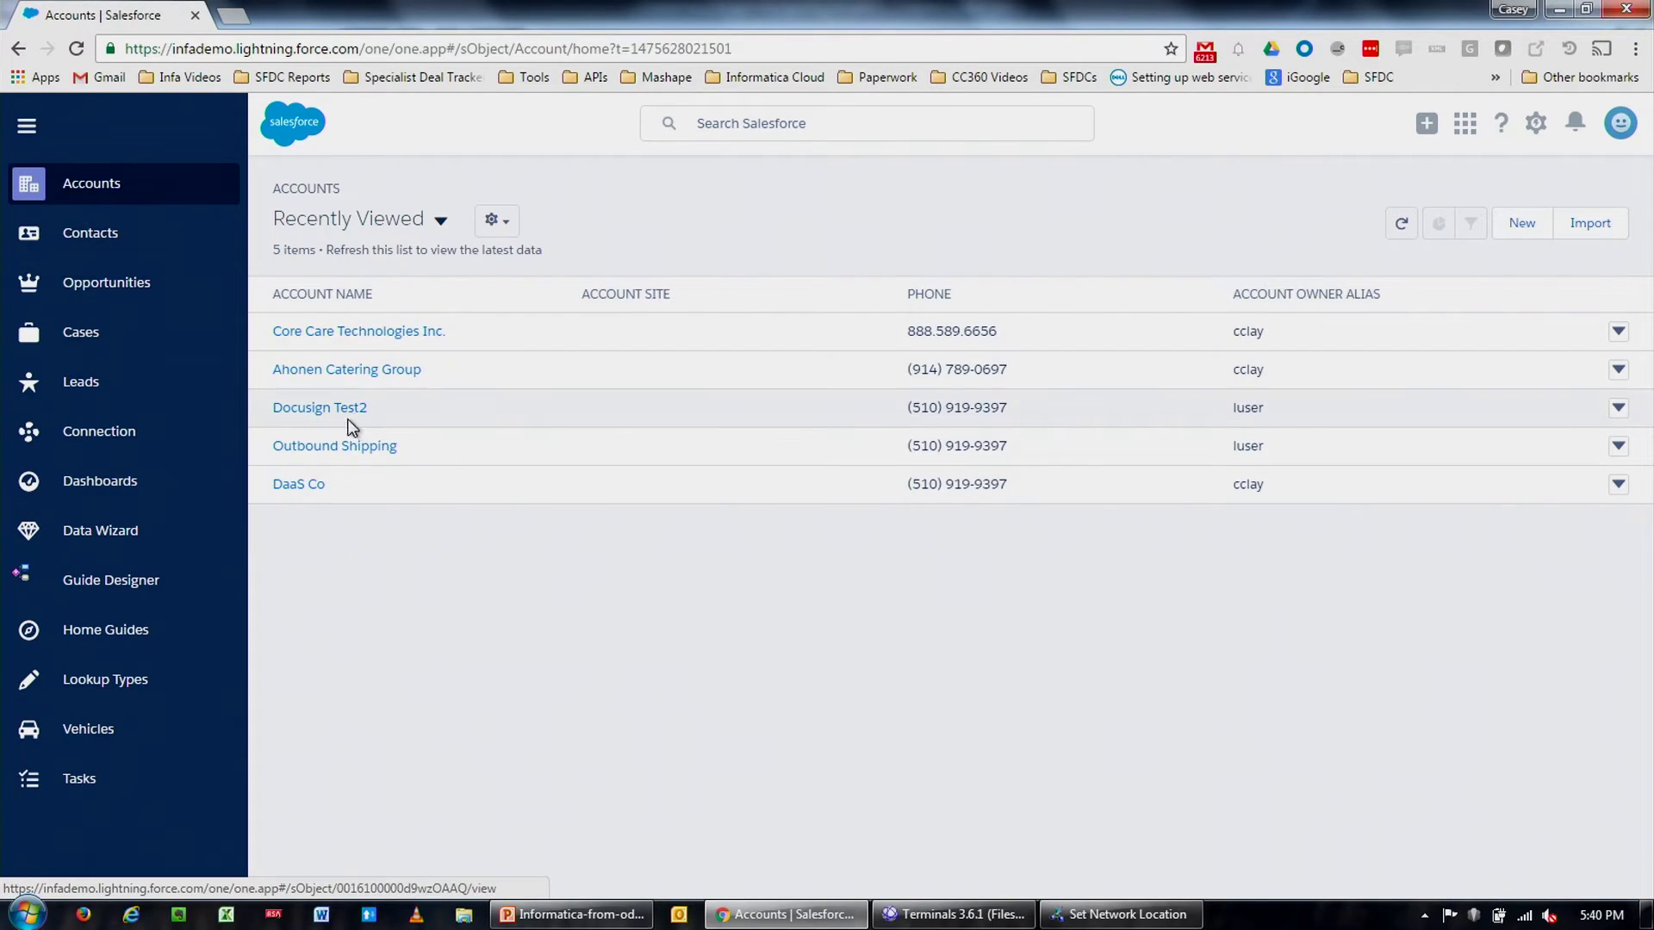
left_click(387, 372)
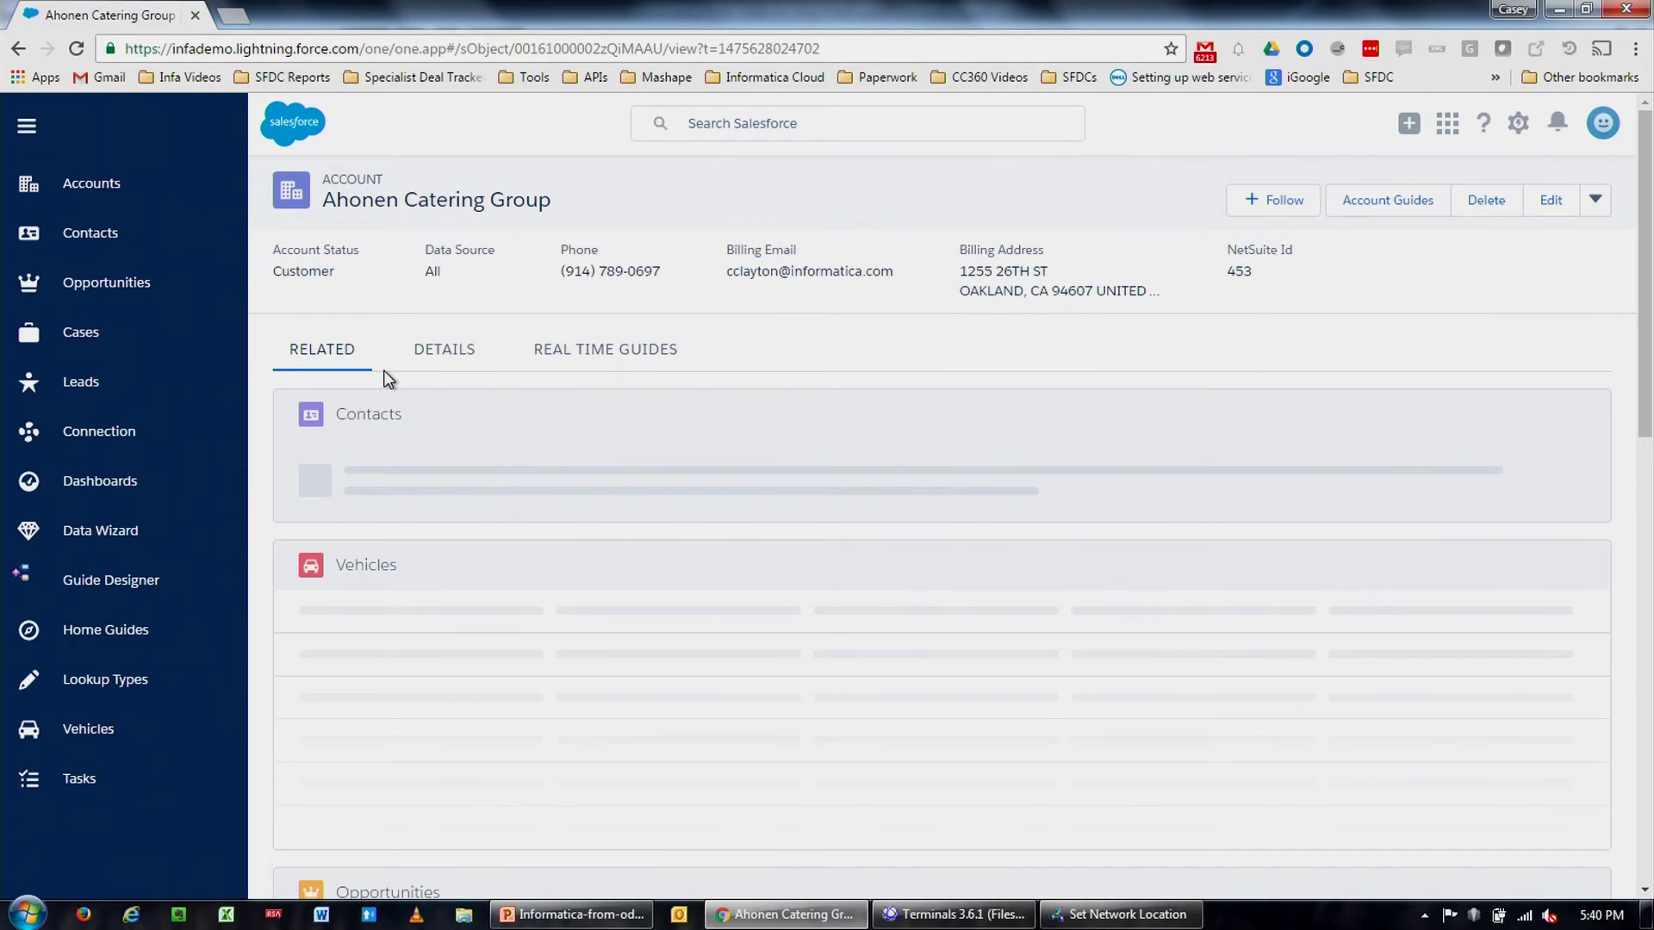
scroll(808, 373, "down", 7)
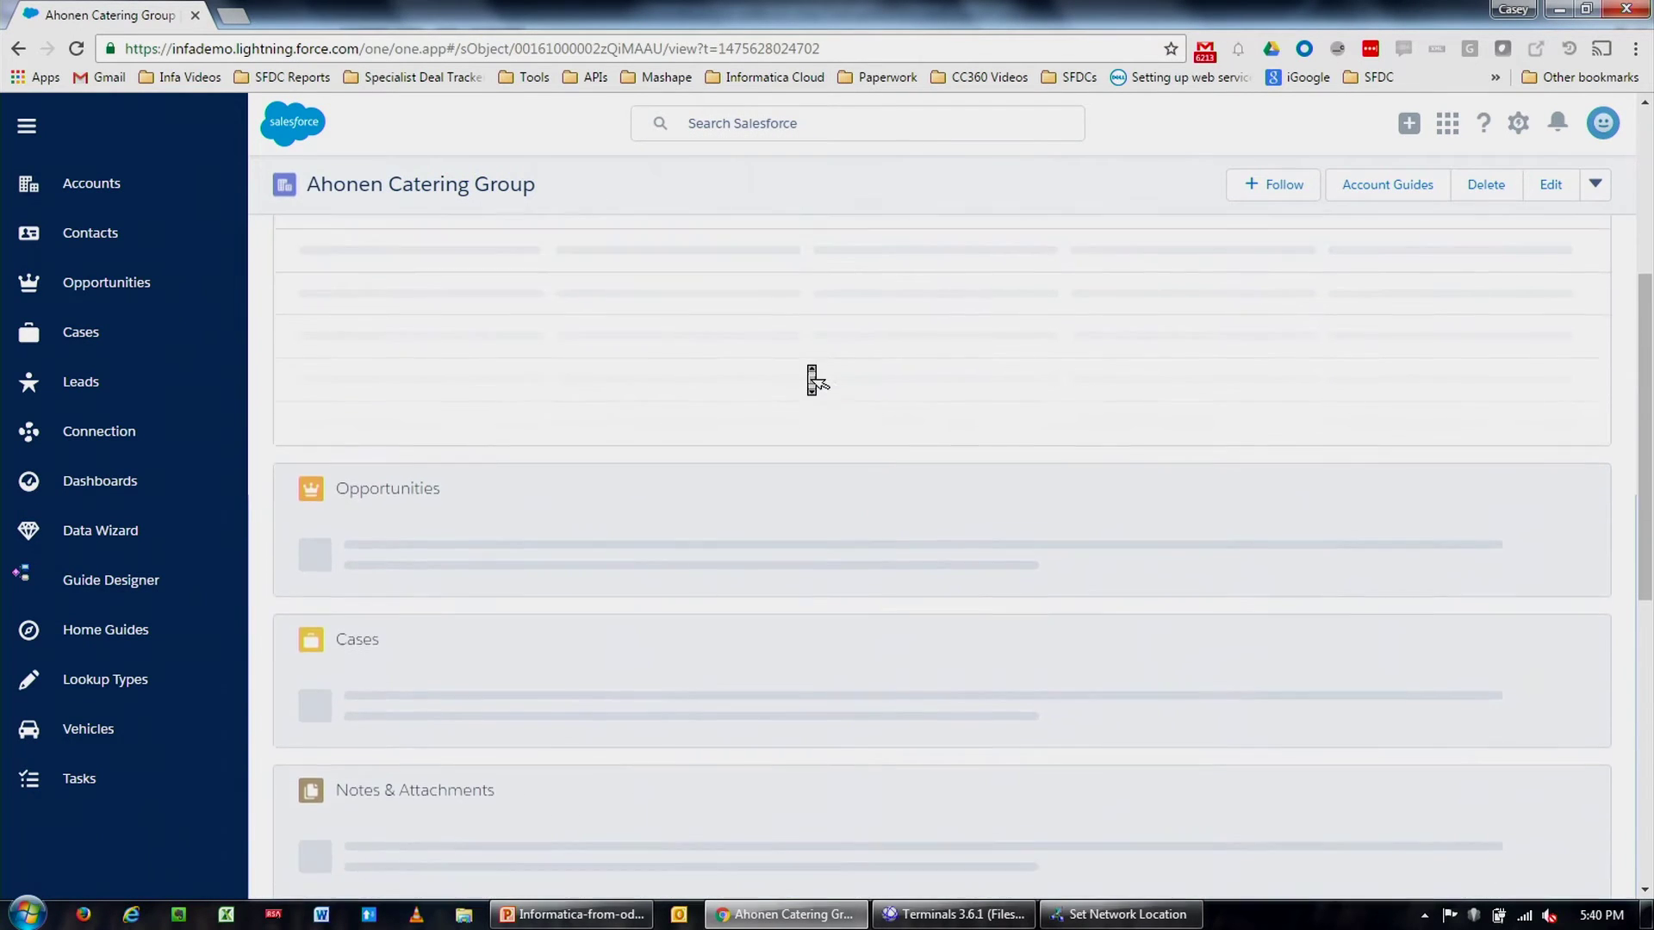
scroll(810, 375, "down", 5)
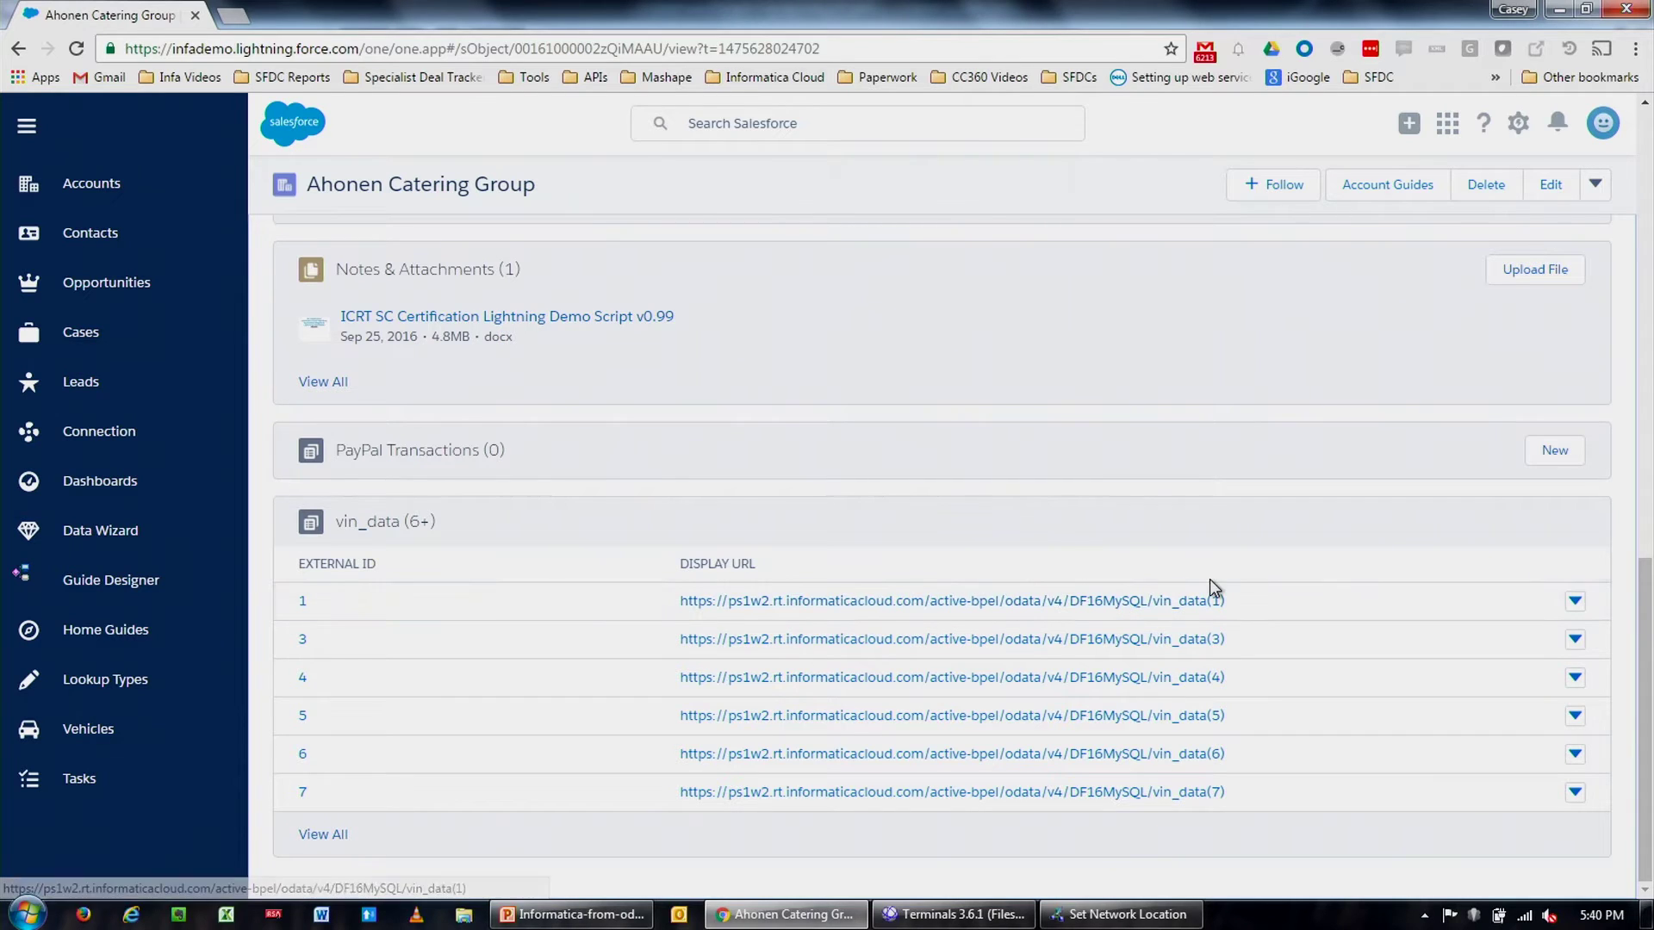
- Edit the account's record page in Lightning App Builder and open the Account Layout from its Related Lists component
scroll(1329, 568, "up", 10)
left_click(1518, 129)
left_click(1456, 300)
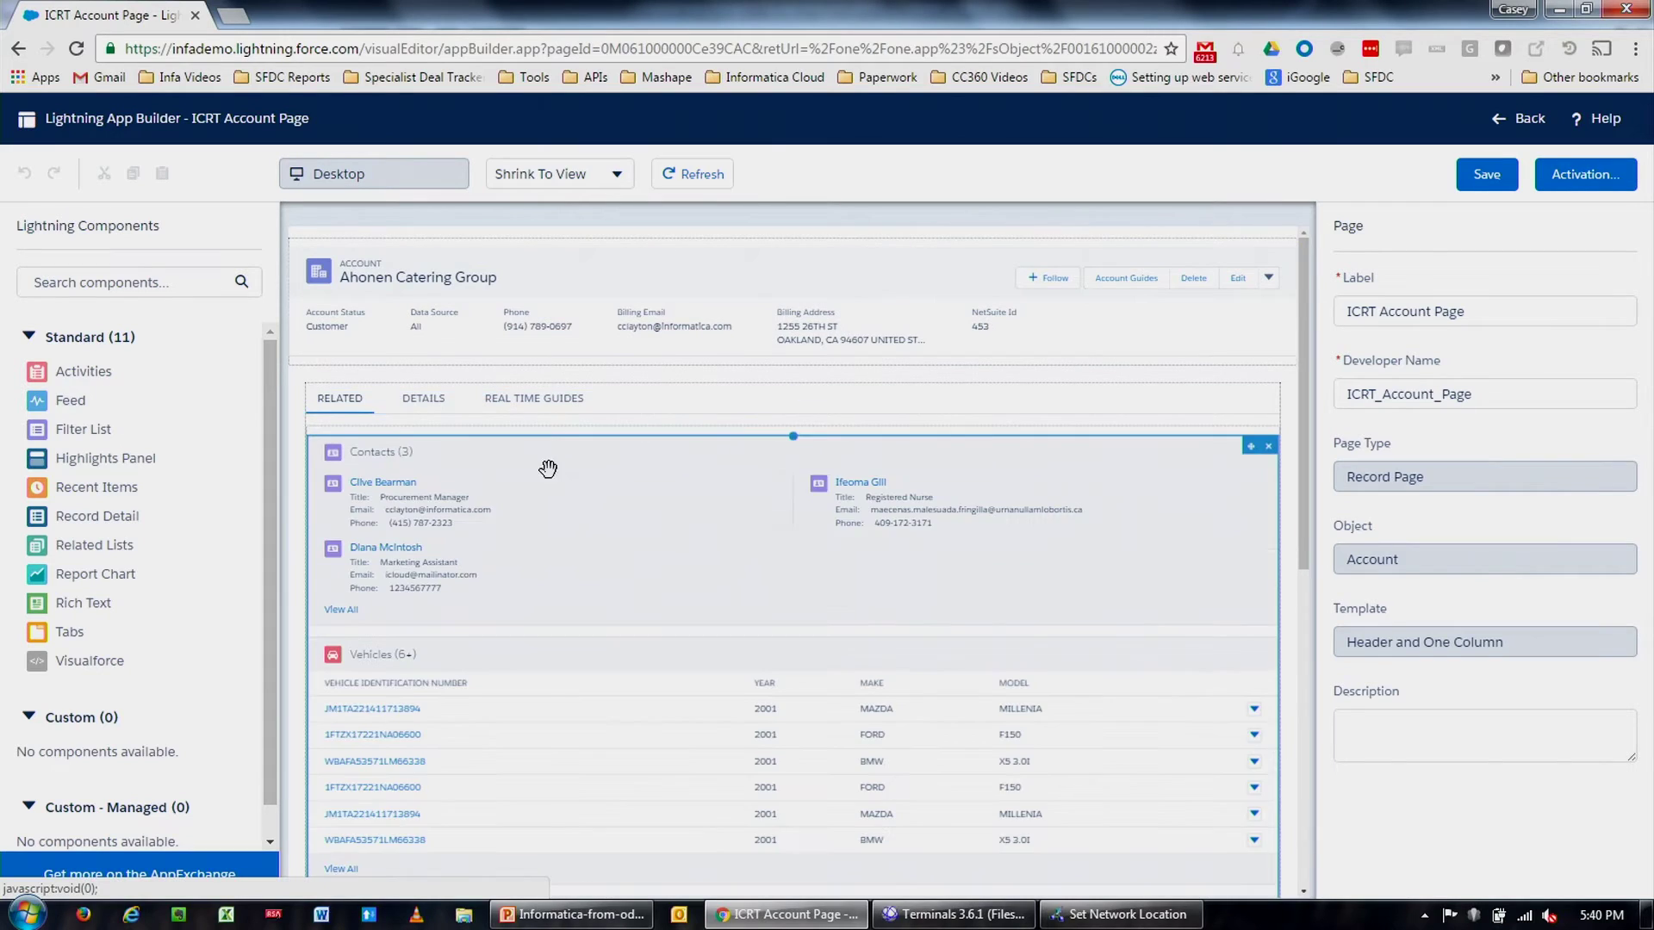
left_click(534, 512)
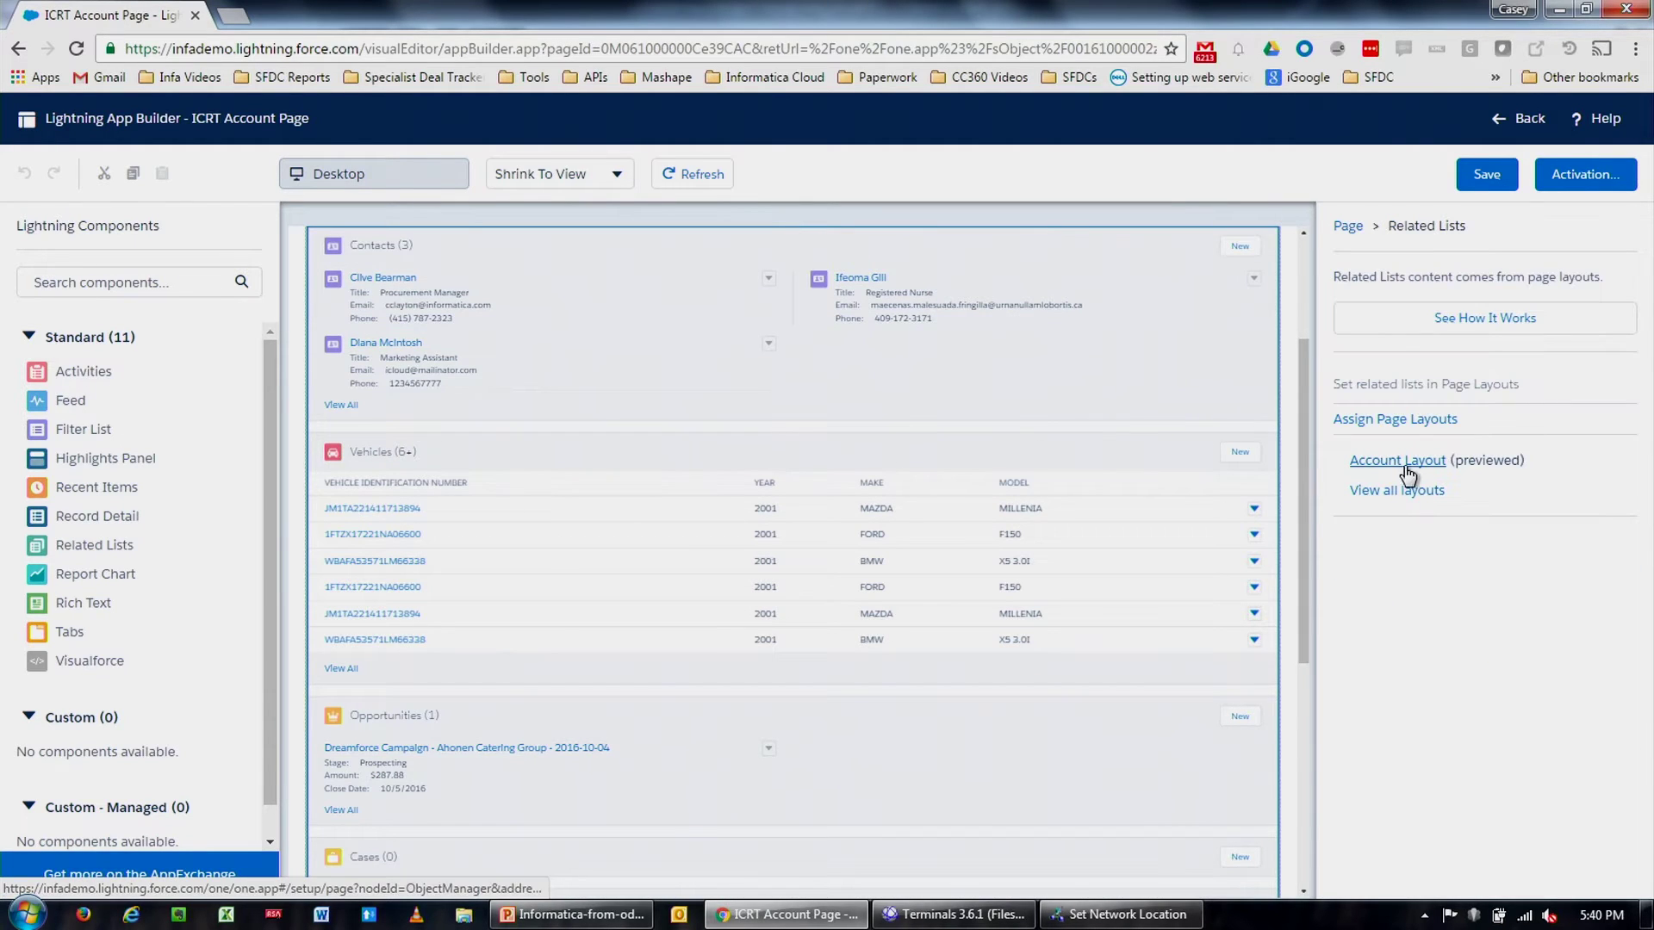
left_click(1418, 466)
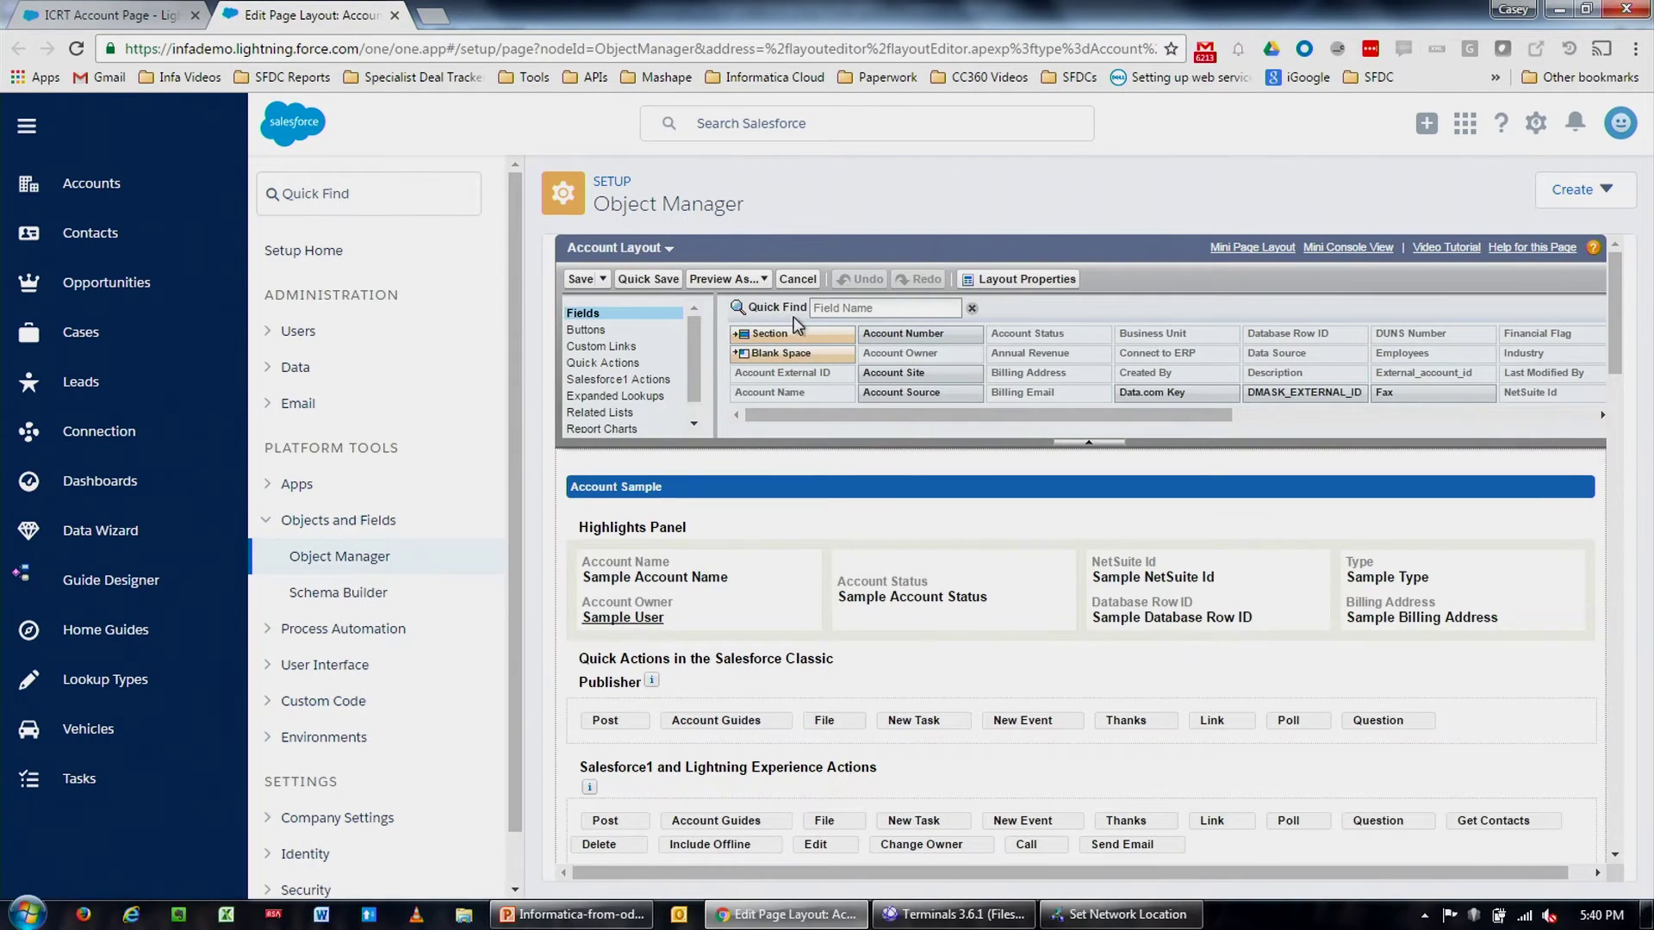
- Open the properties of the vin_data related list in the Account Layout and add VIN as a displayed column
middle_click(1054, 740)
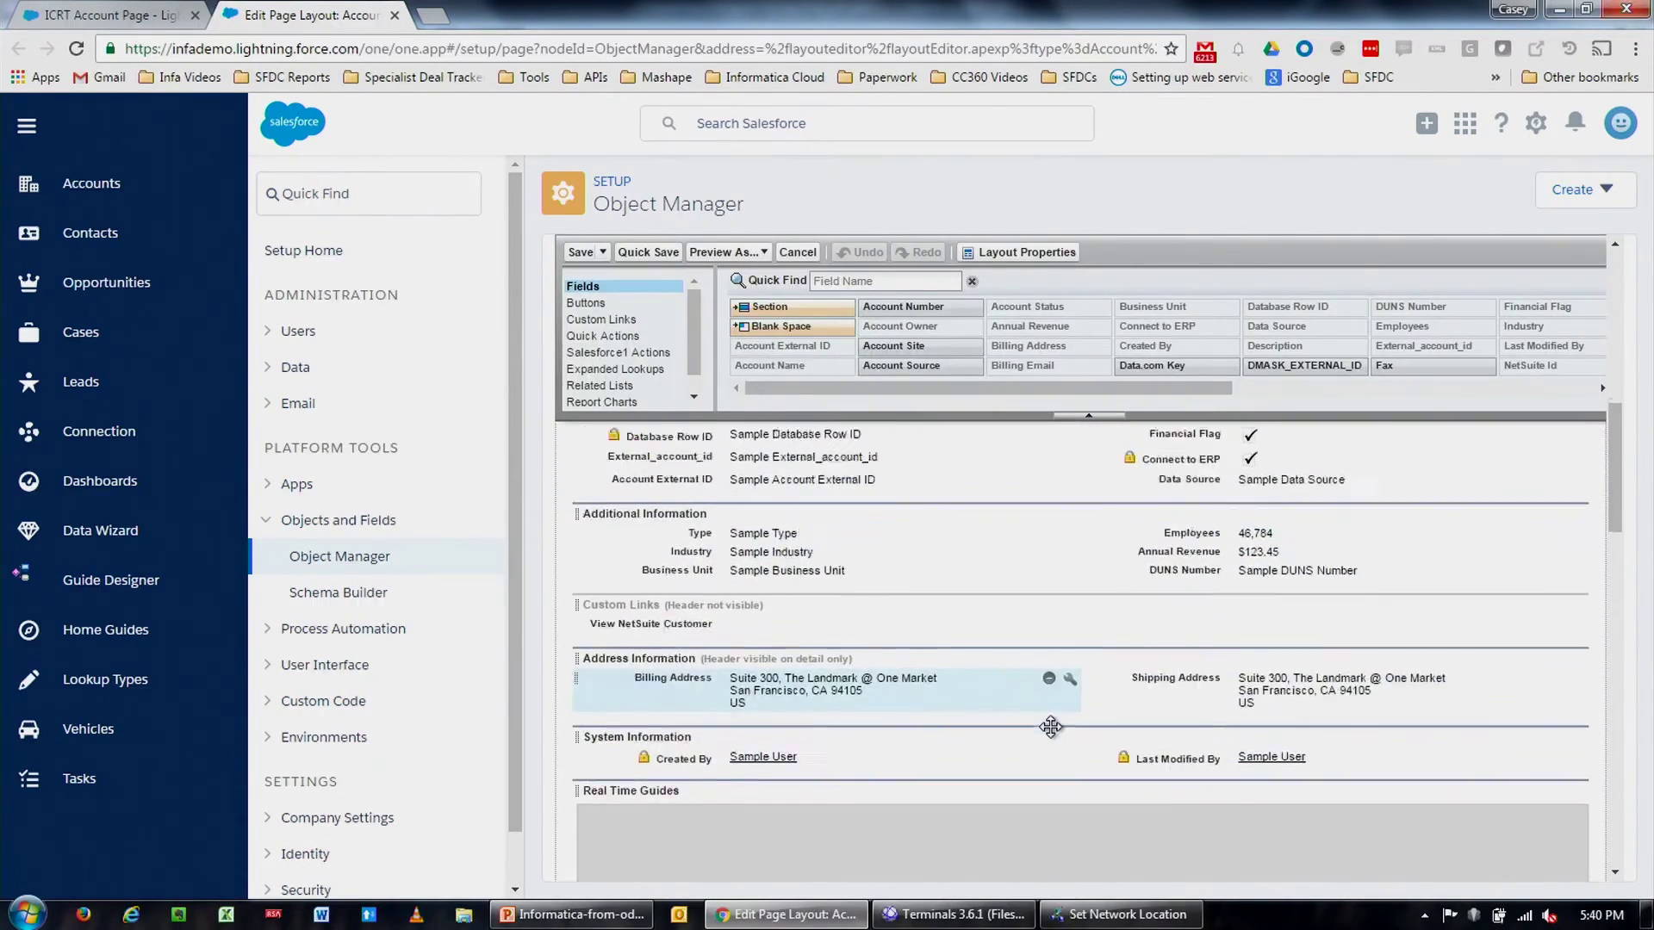
middle_click(1052, 734)
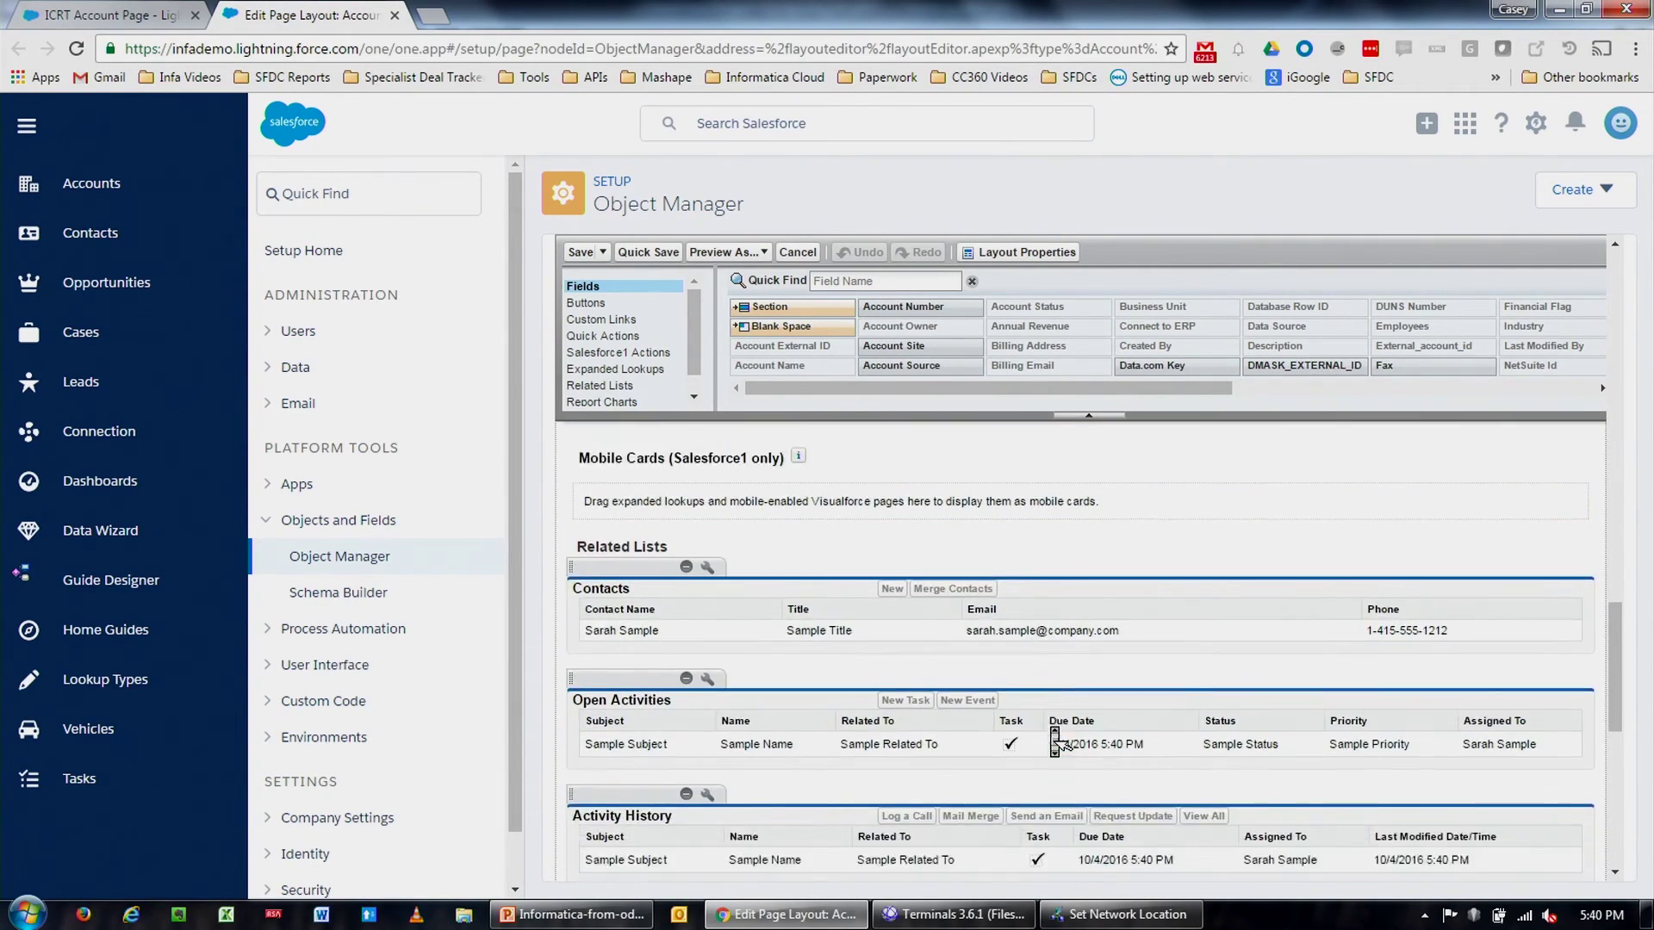
scroll(1052, 733, "down", 5)
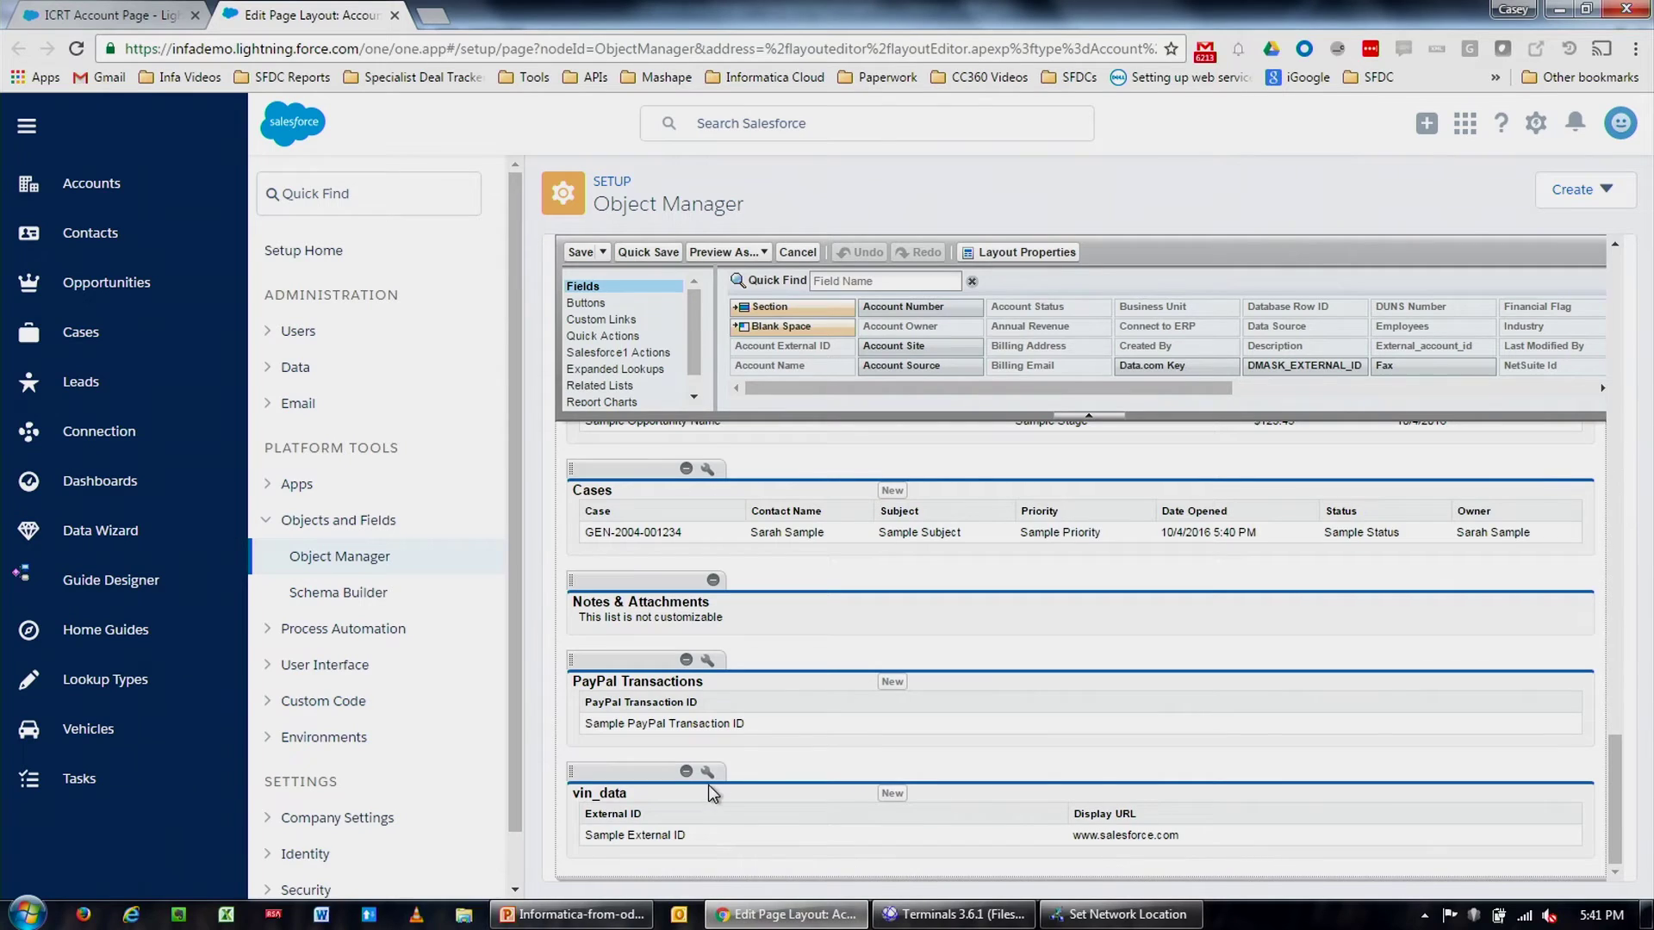
left_click(708, 777)
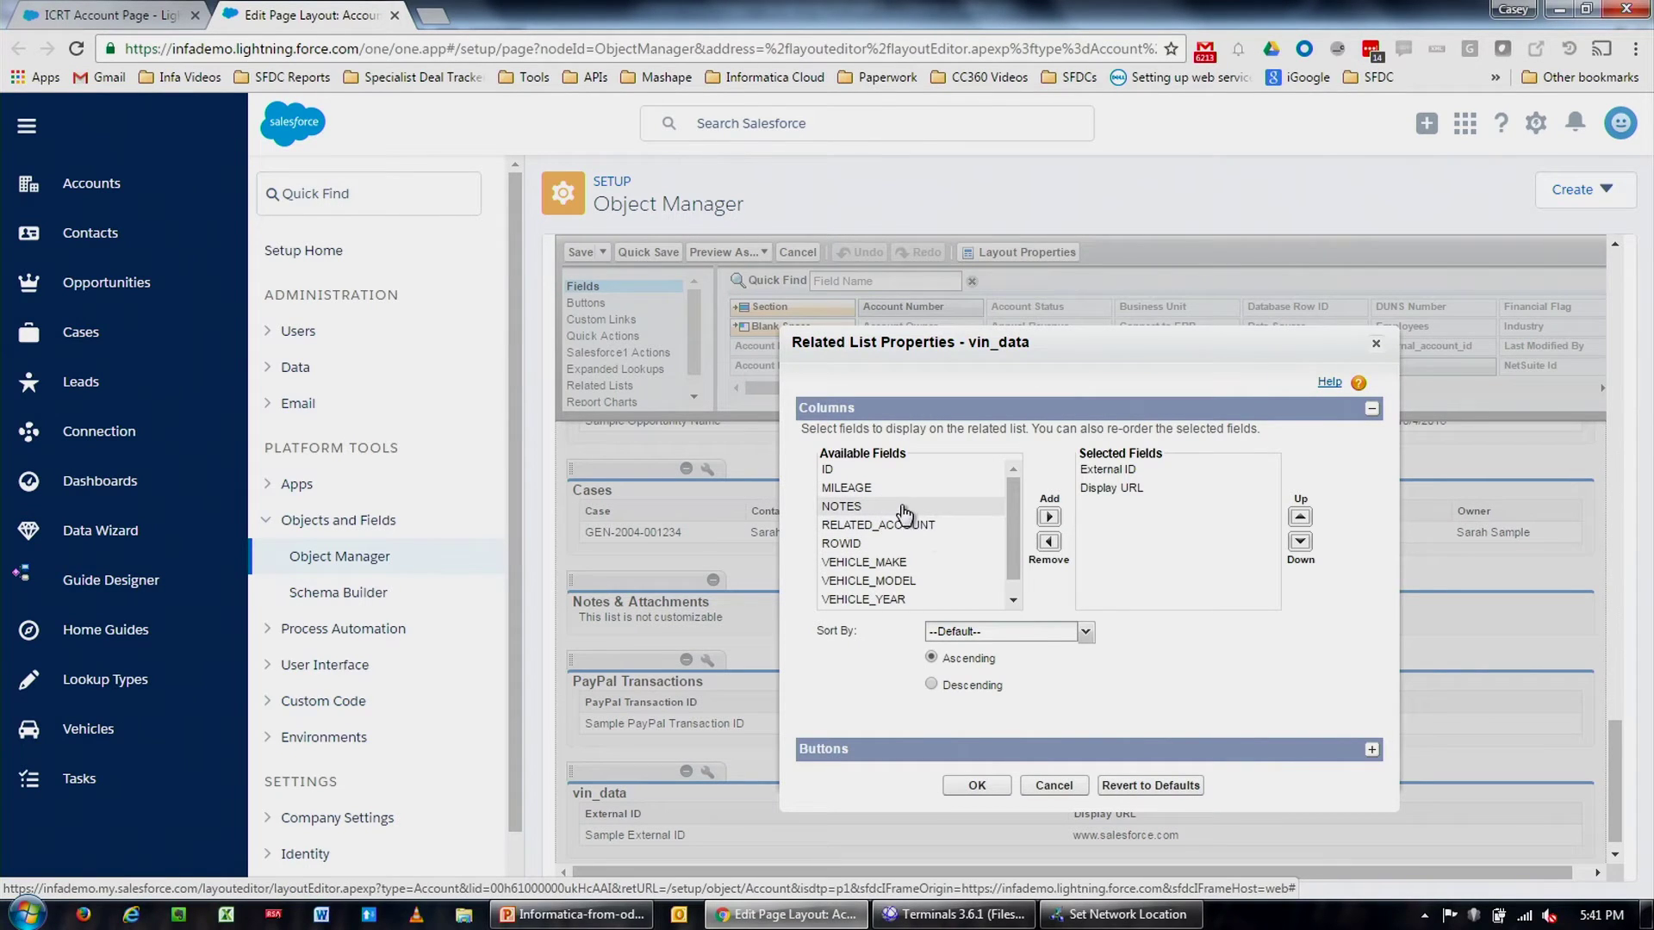
scroll(906, 551, "down", 1)
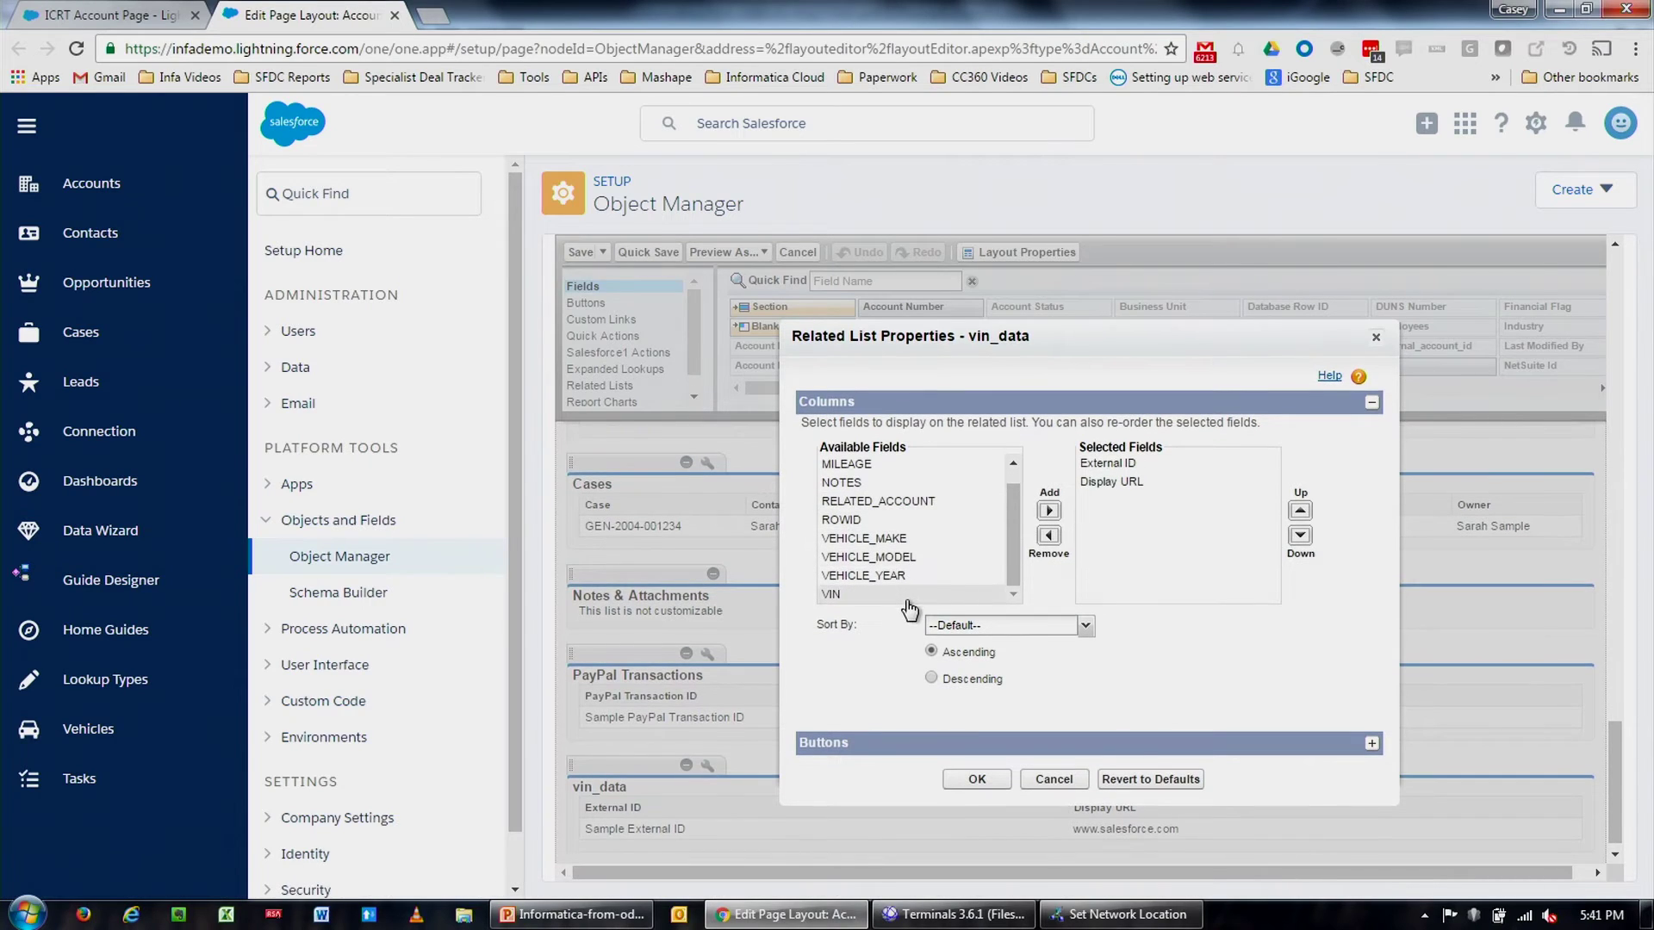
left_click(1048, 510)
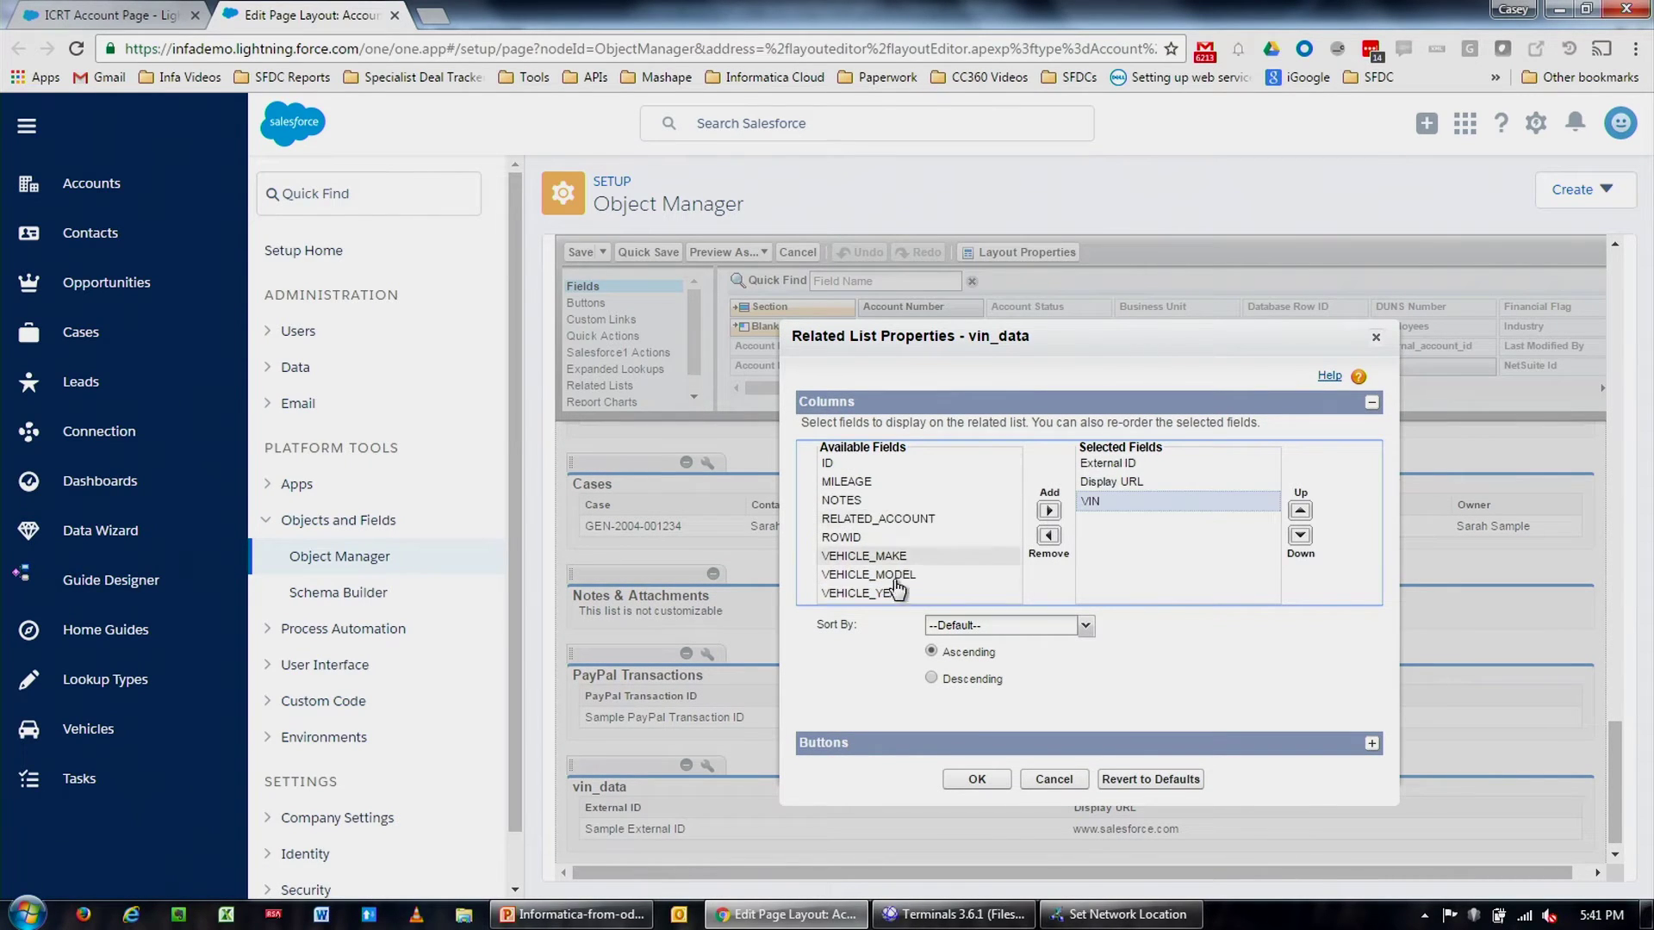
- Add the VEHICLE_YEAR, VEHICLE_MAKE, VEHICLE_MODEL and MILEAGE columns to the vin_data related list, in that order
left_click(879, 596)
left_click(1048, 510)
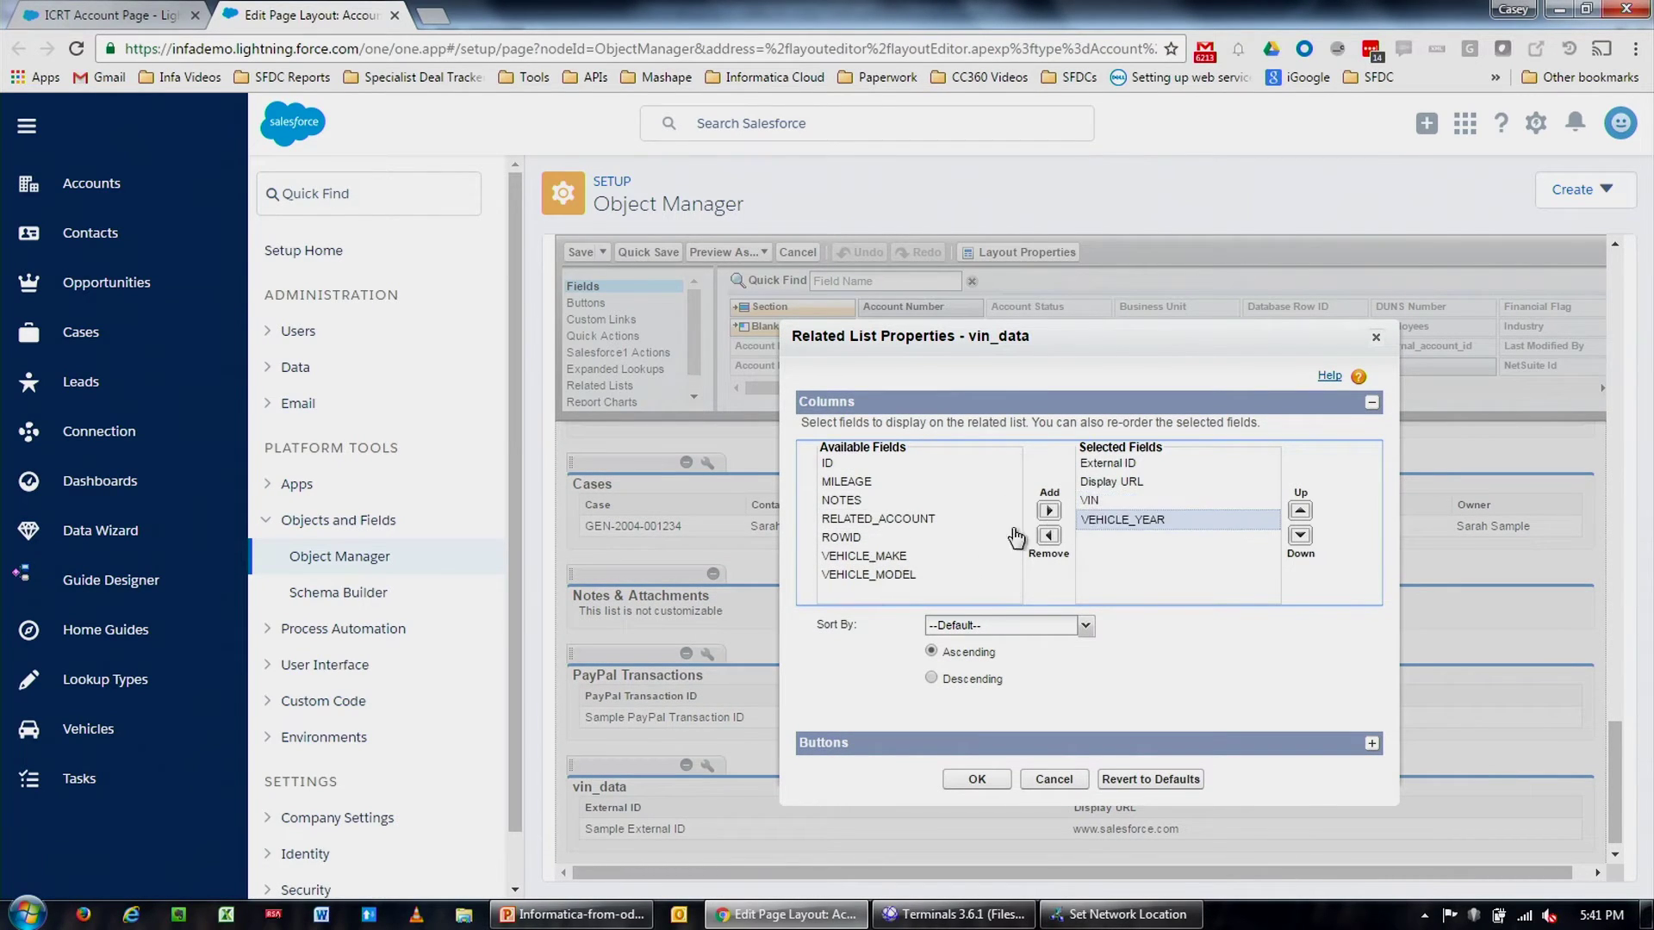
left_click(887, 558)
left_click(1048, 510)
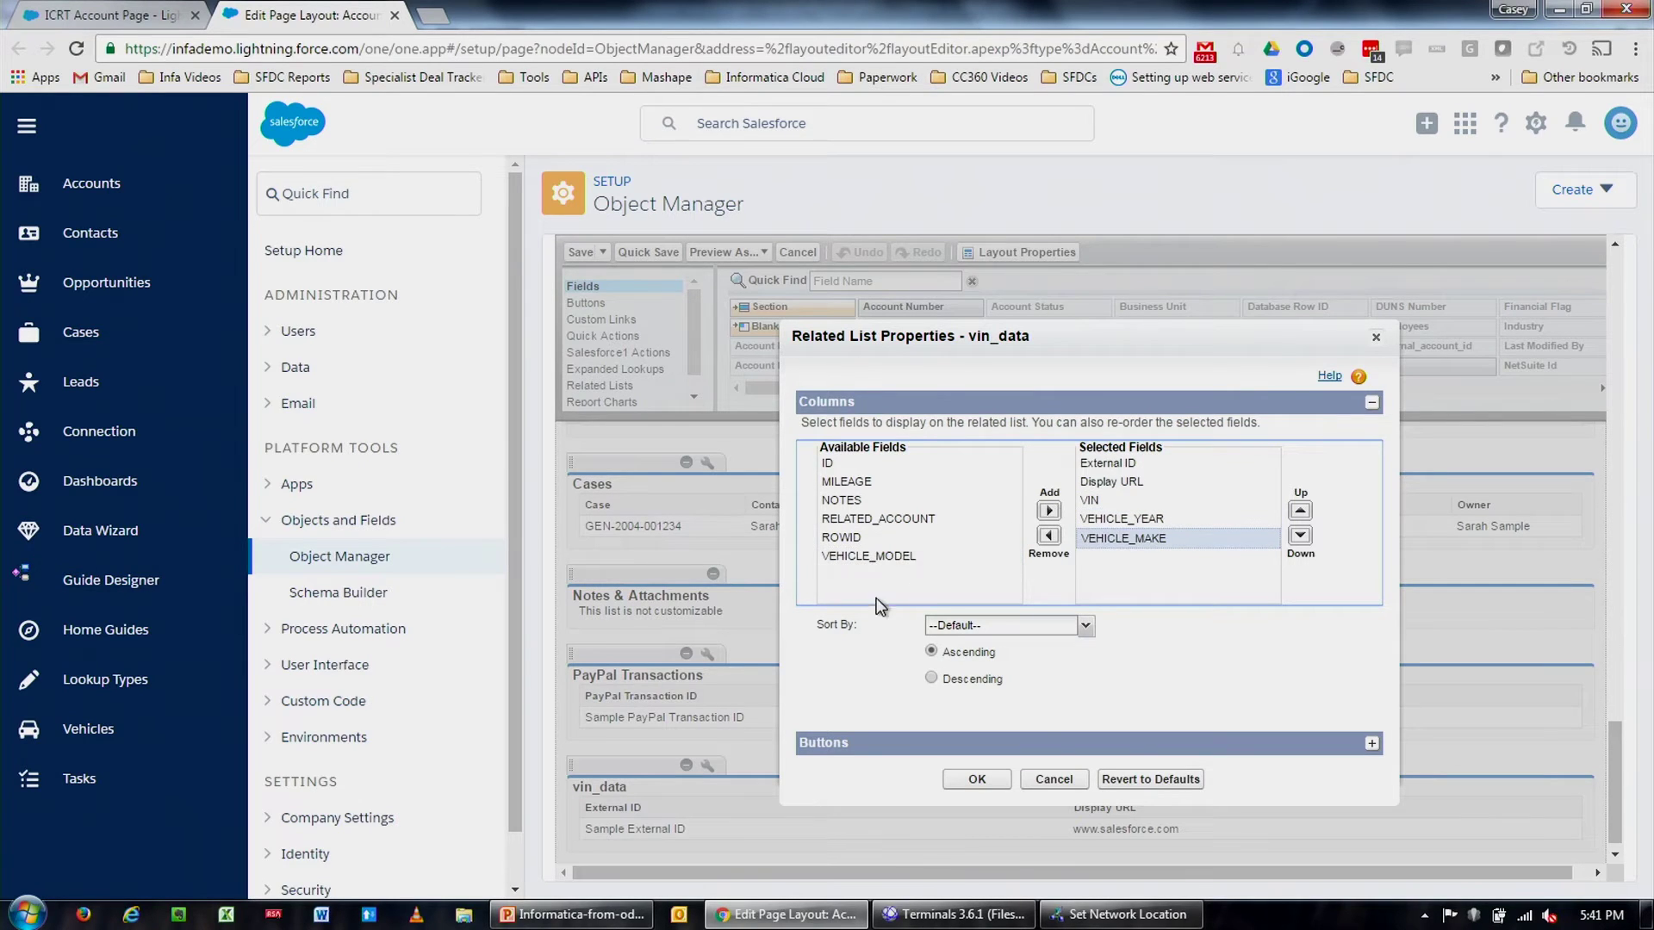
left_click(900, 560)
left_click(1048, 510)
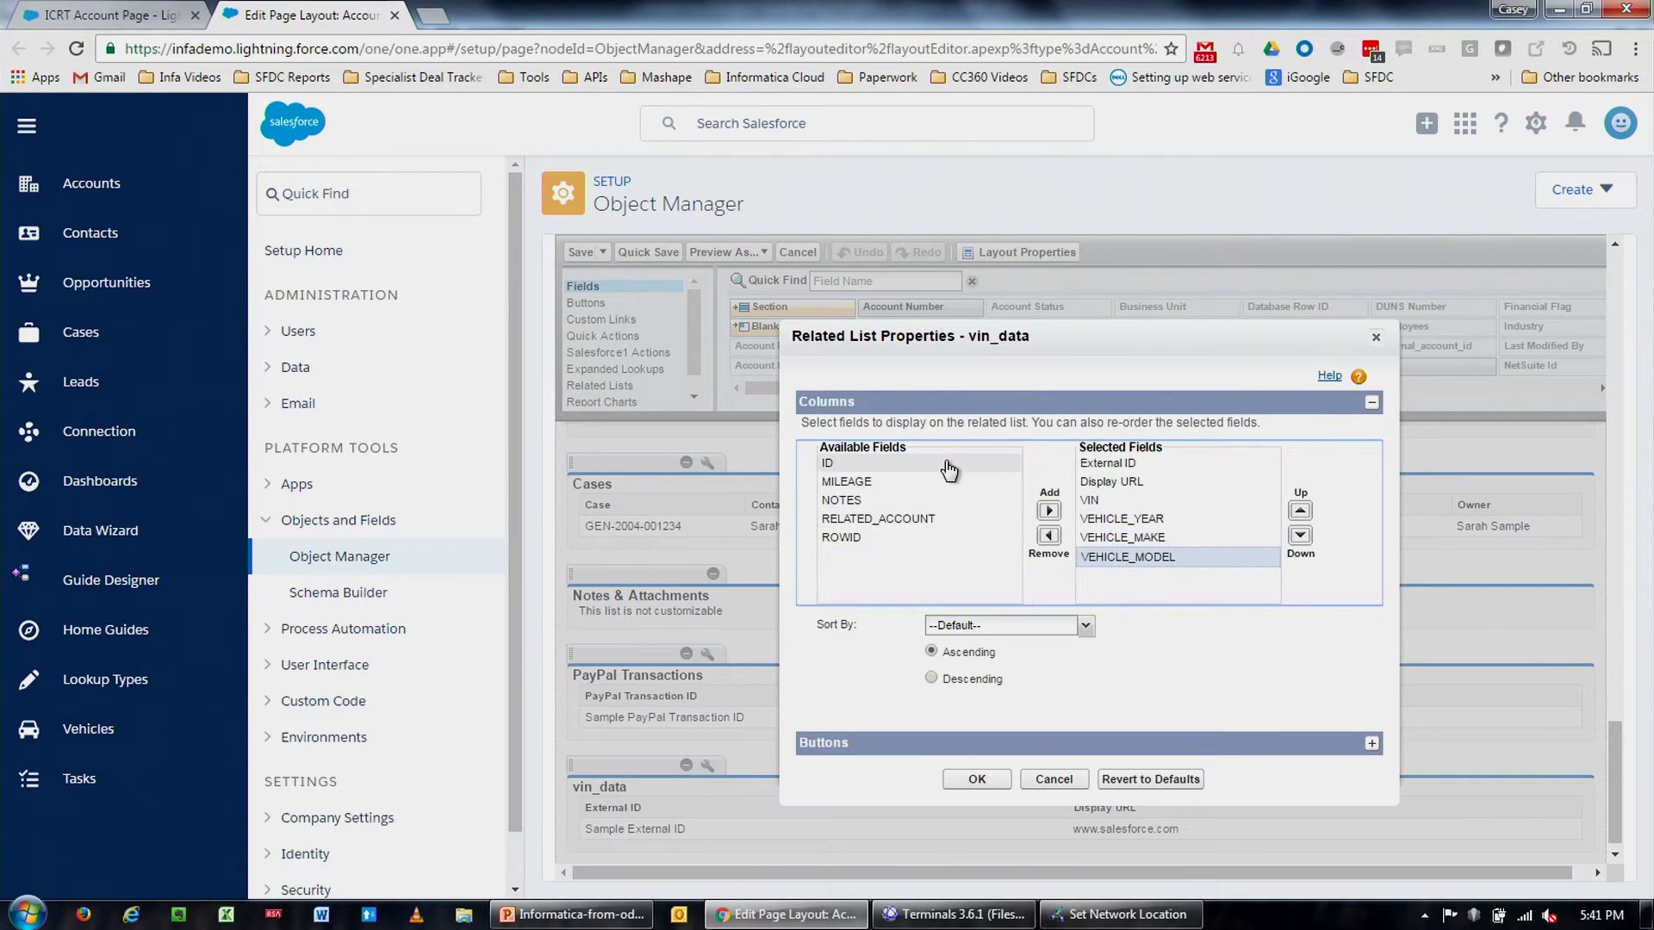
left_click(951, 487)
left_click(1048, 510)
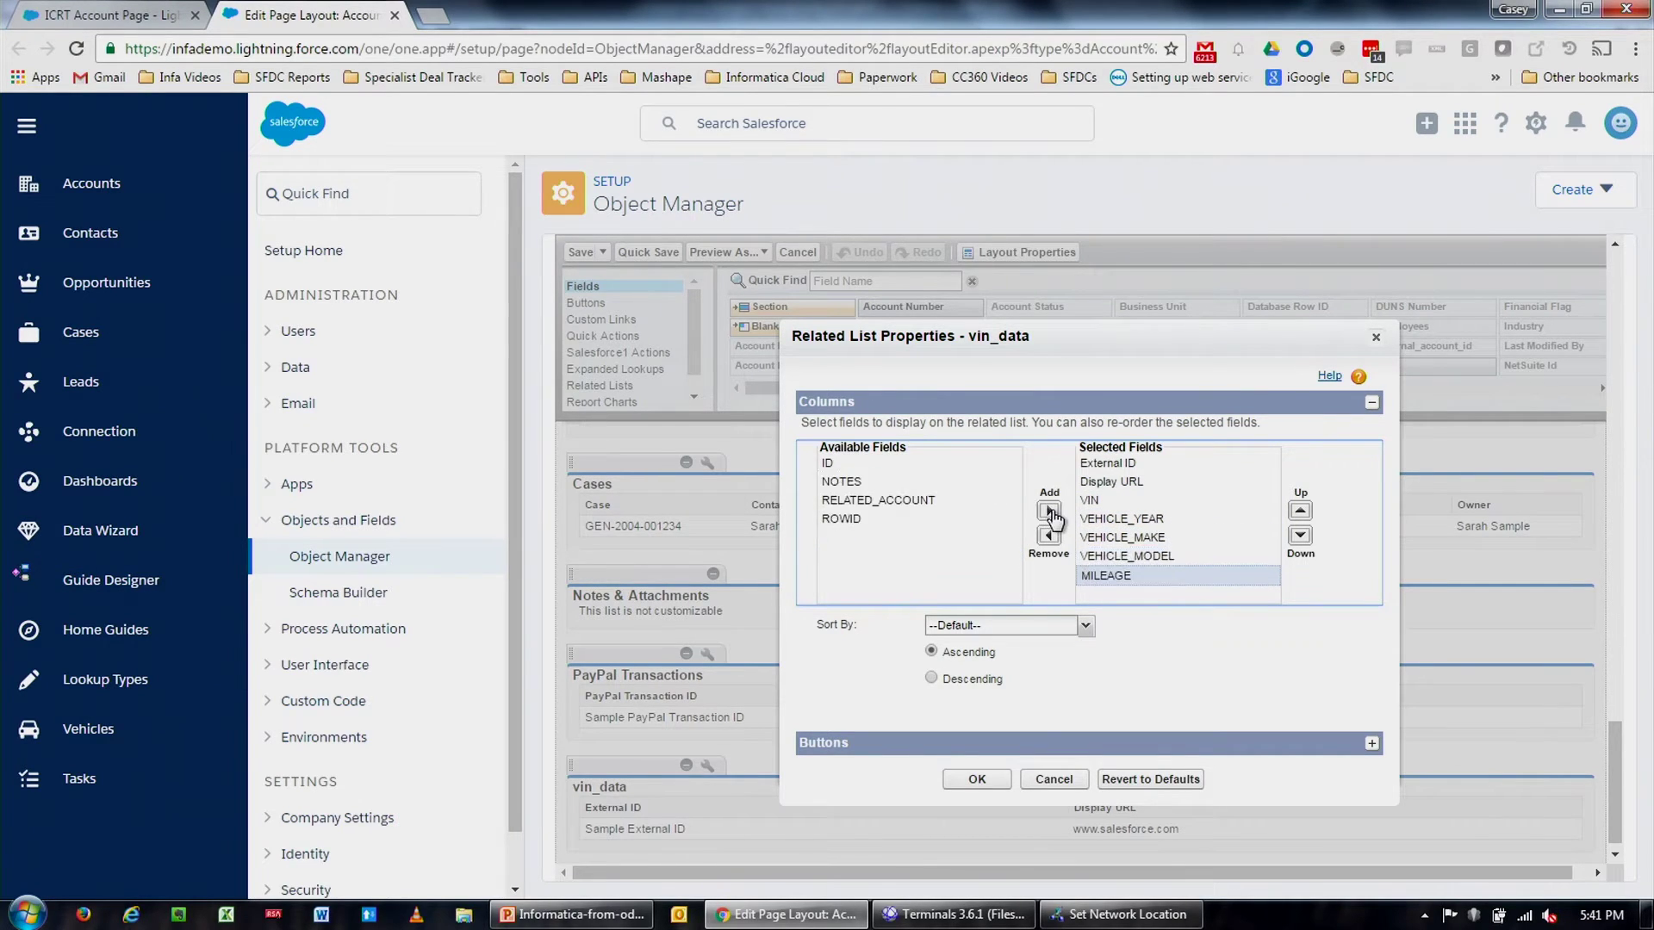
- Remove Display URL from the vin_data related list's columns, and save the Account Layout
left_click(1113, 487)
left_click(1048, 536)
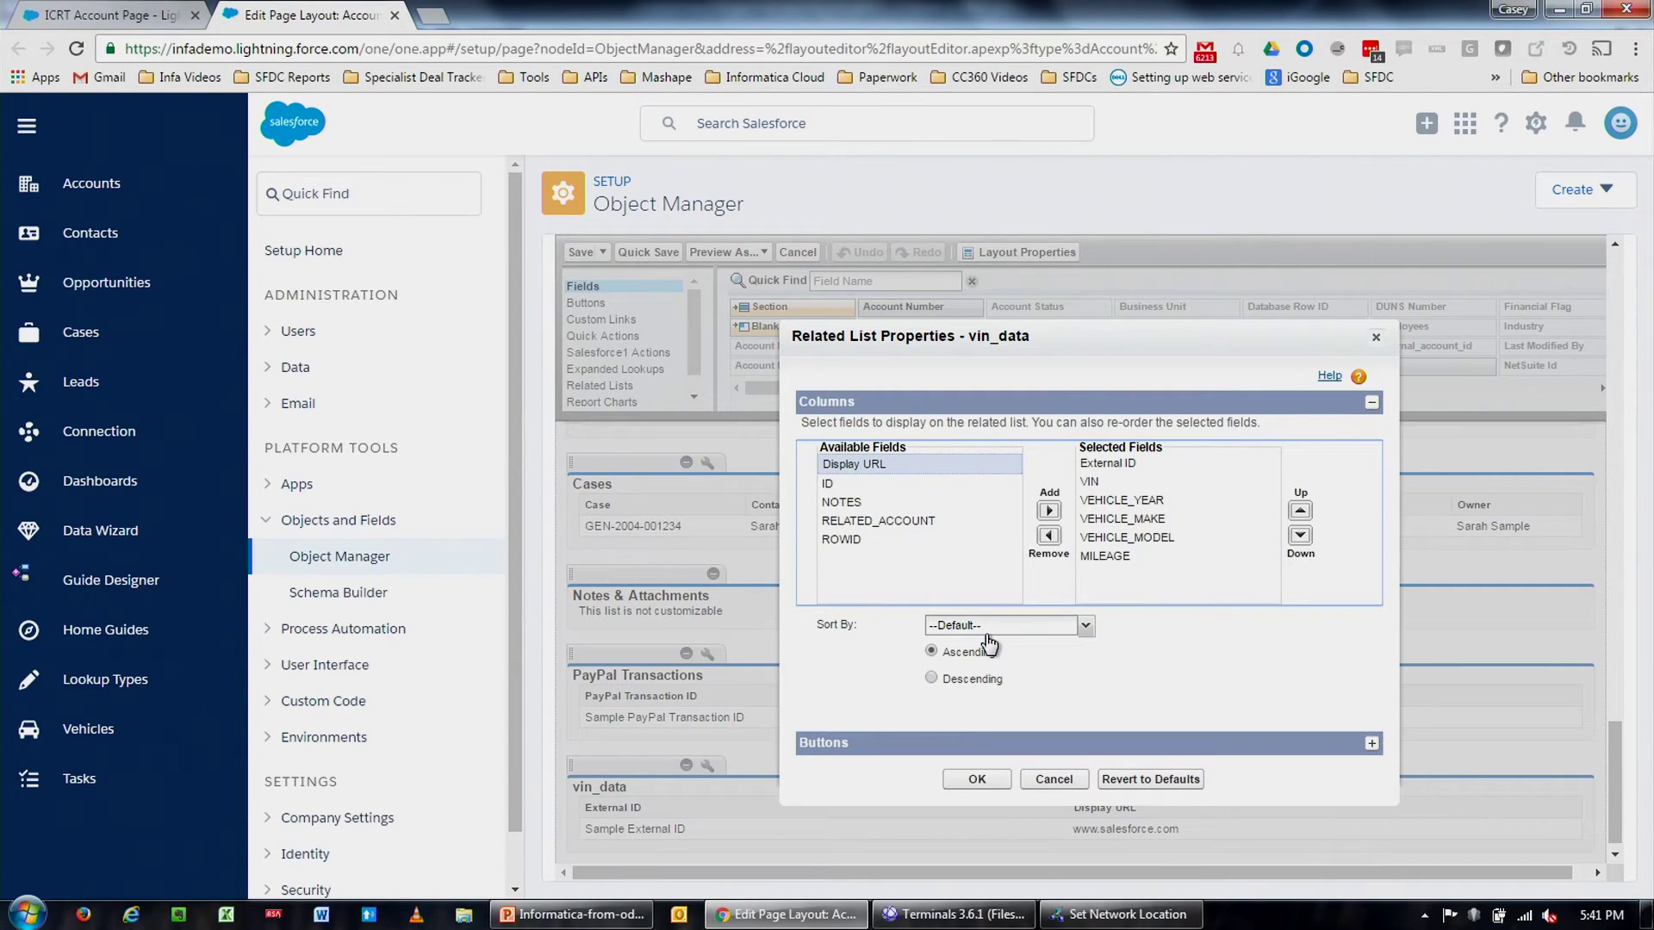
left_click(977, 779)
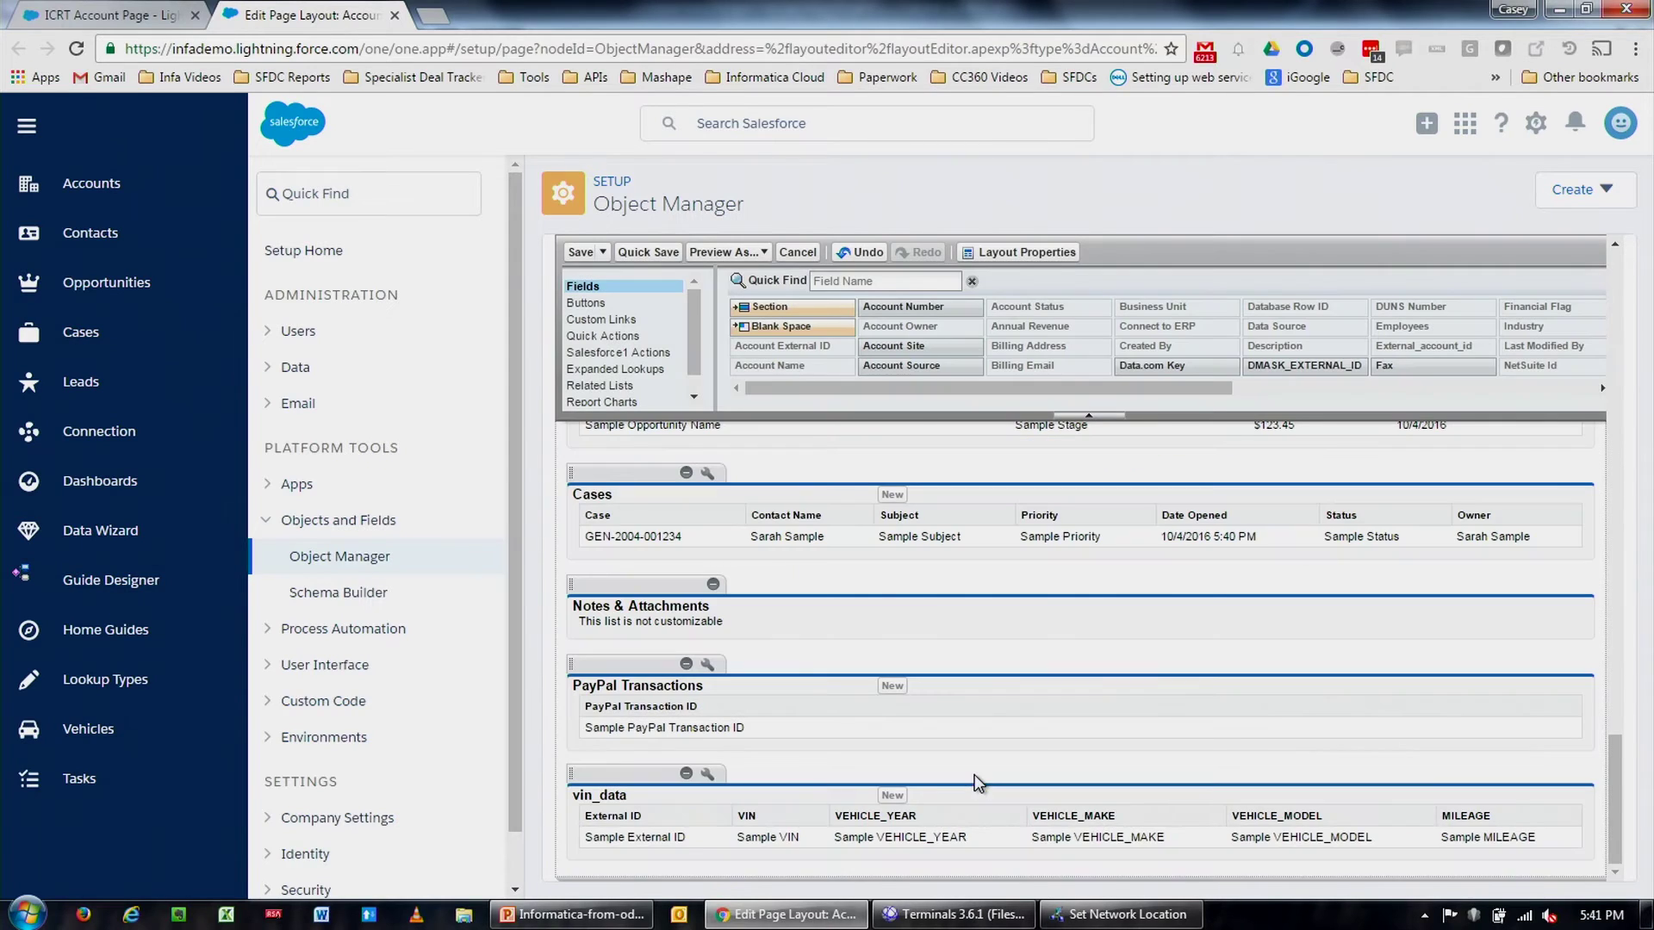
left_click(580, 253)
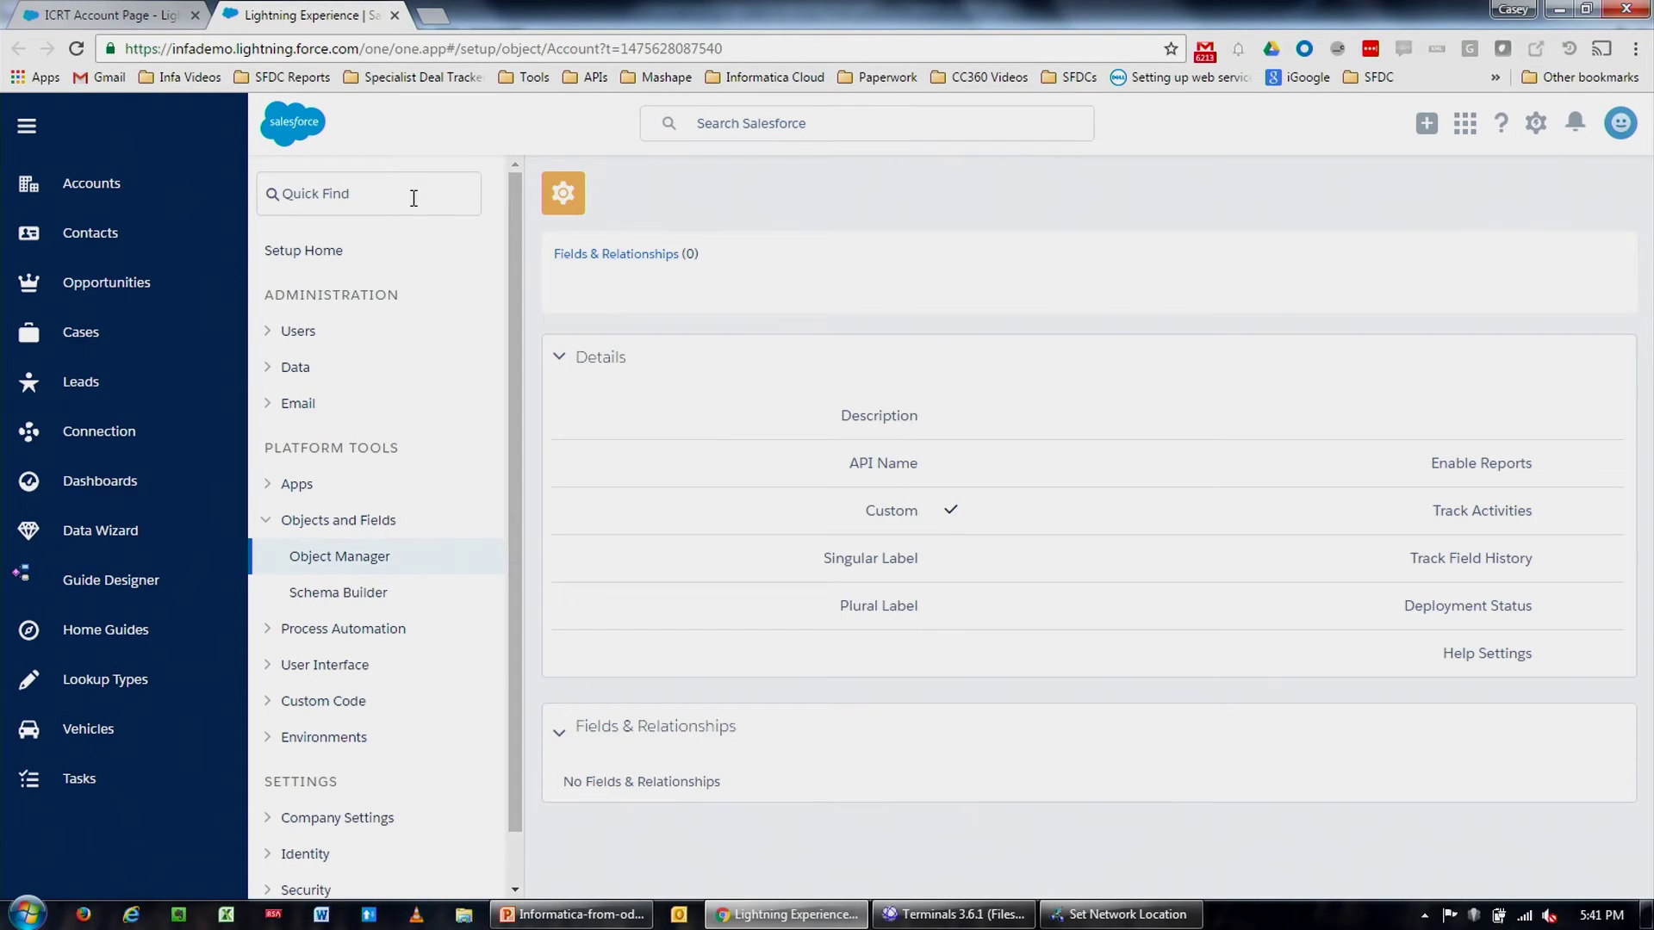
- Save the ICRT Account Page in Lightning App Builder and return to the Ahonen Catering Group account
left_click(77, 15)
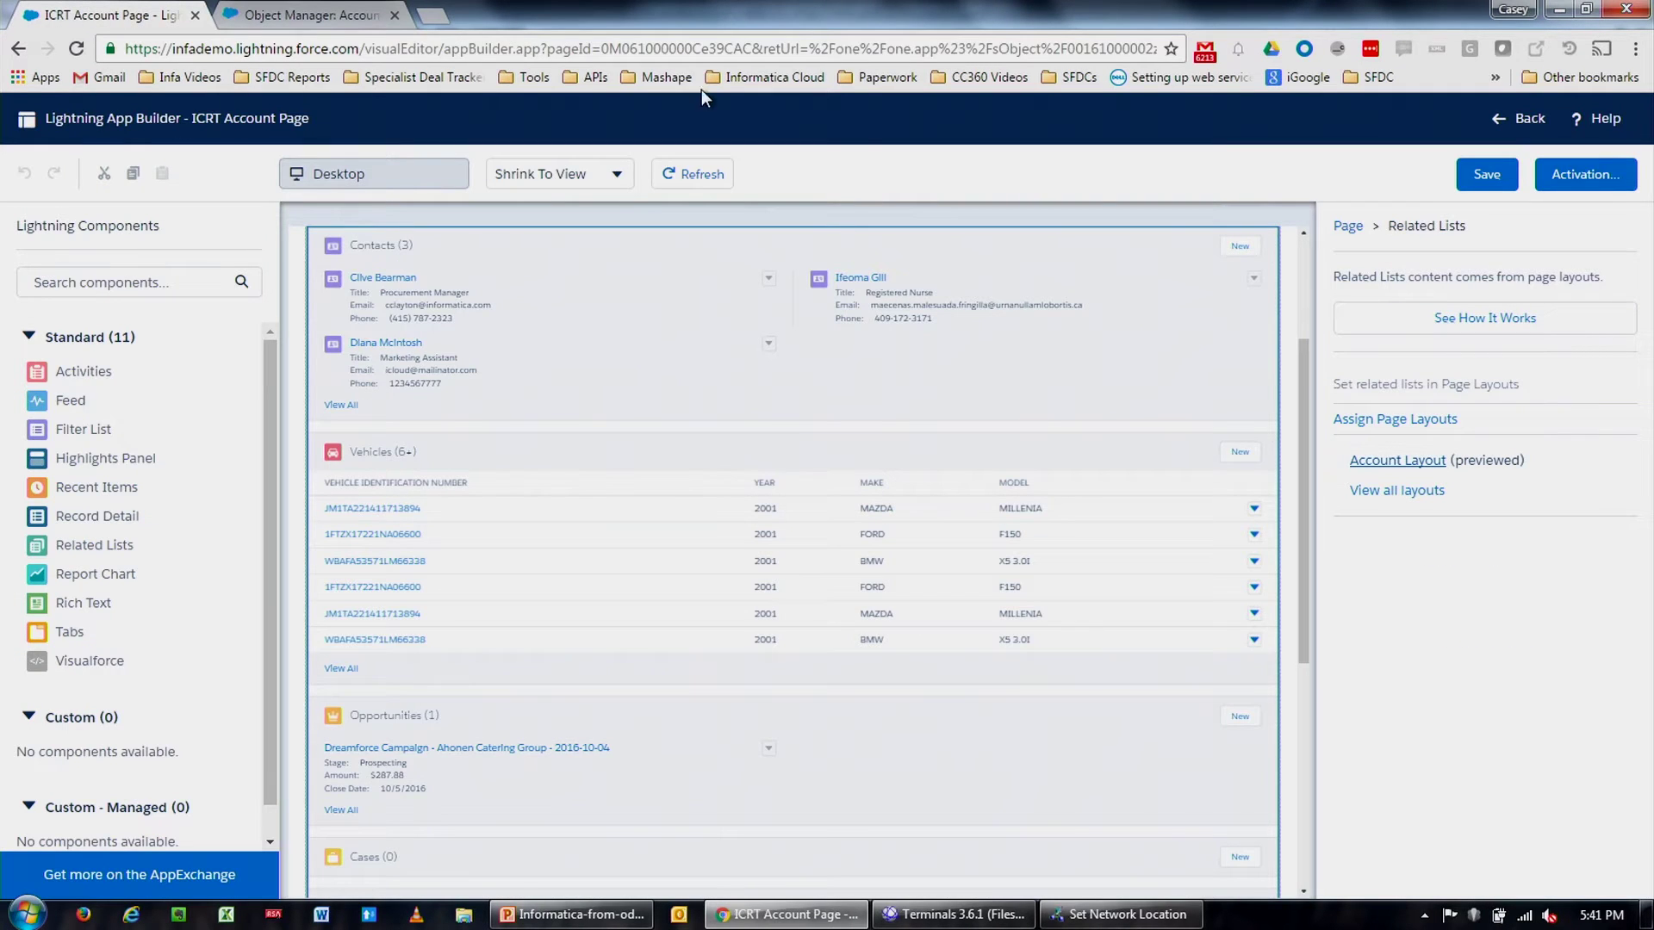
left_click(1478, 174)
left_click(1530, 121)
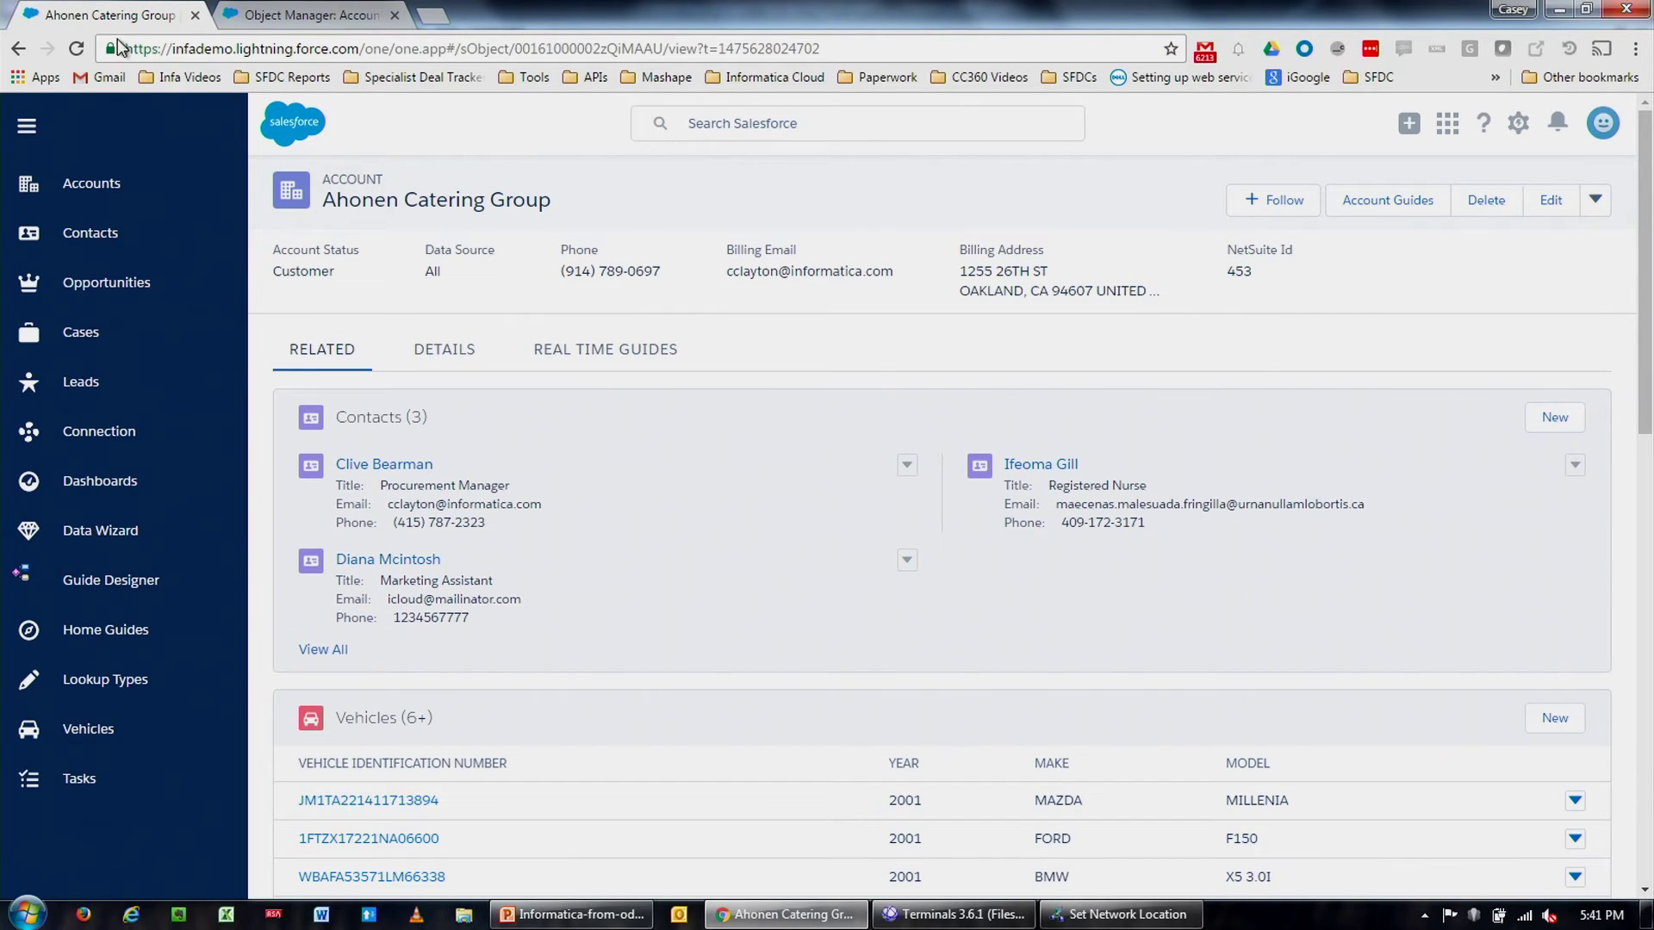
- Reload the Ahonen Catering Group account and examine the columns and records in its vin_data related list
left_click(76, 48)
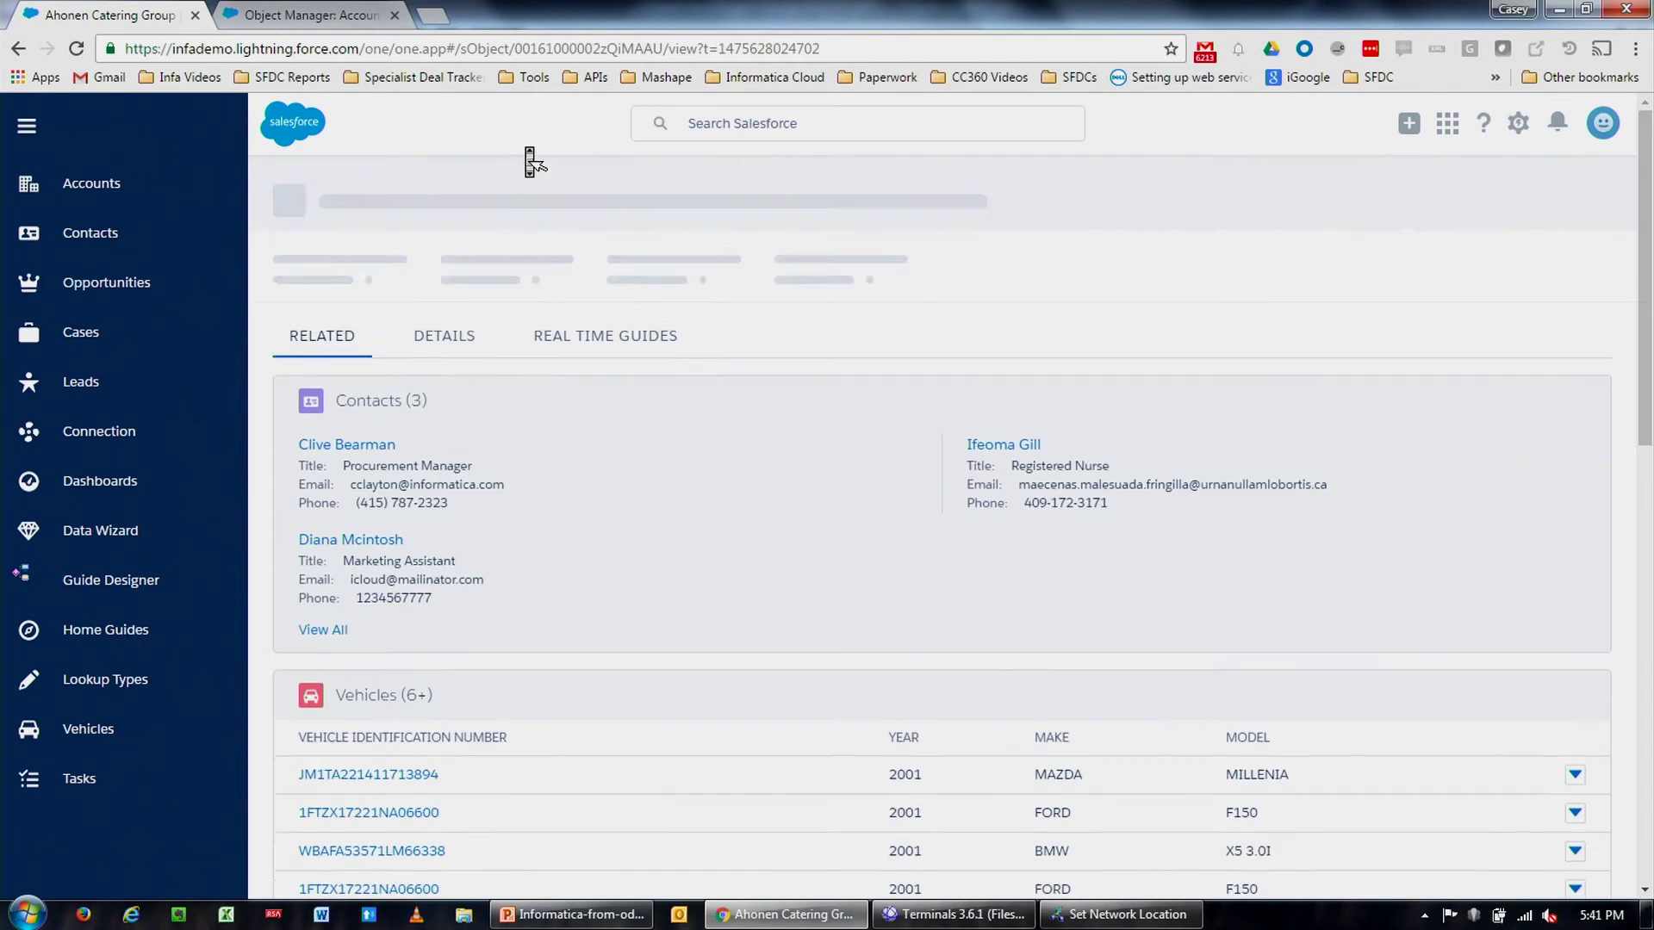
scroll(815, 257, "down", 12)
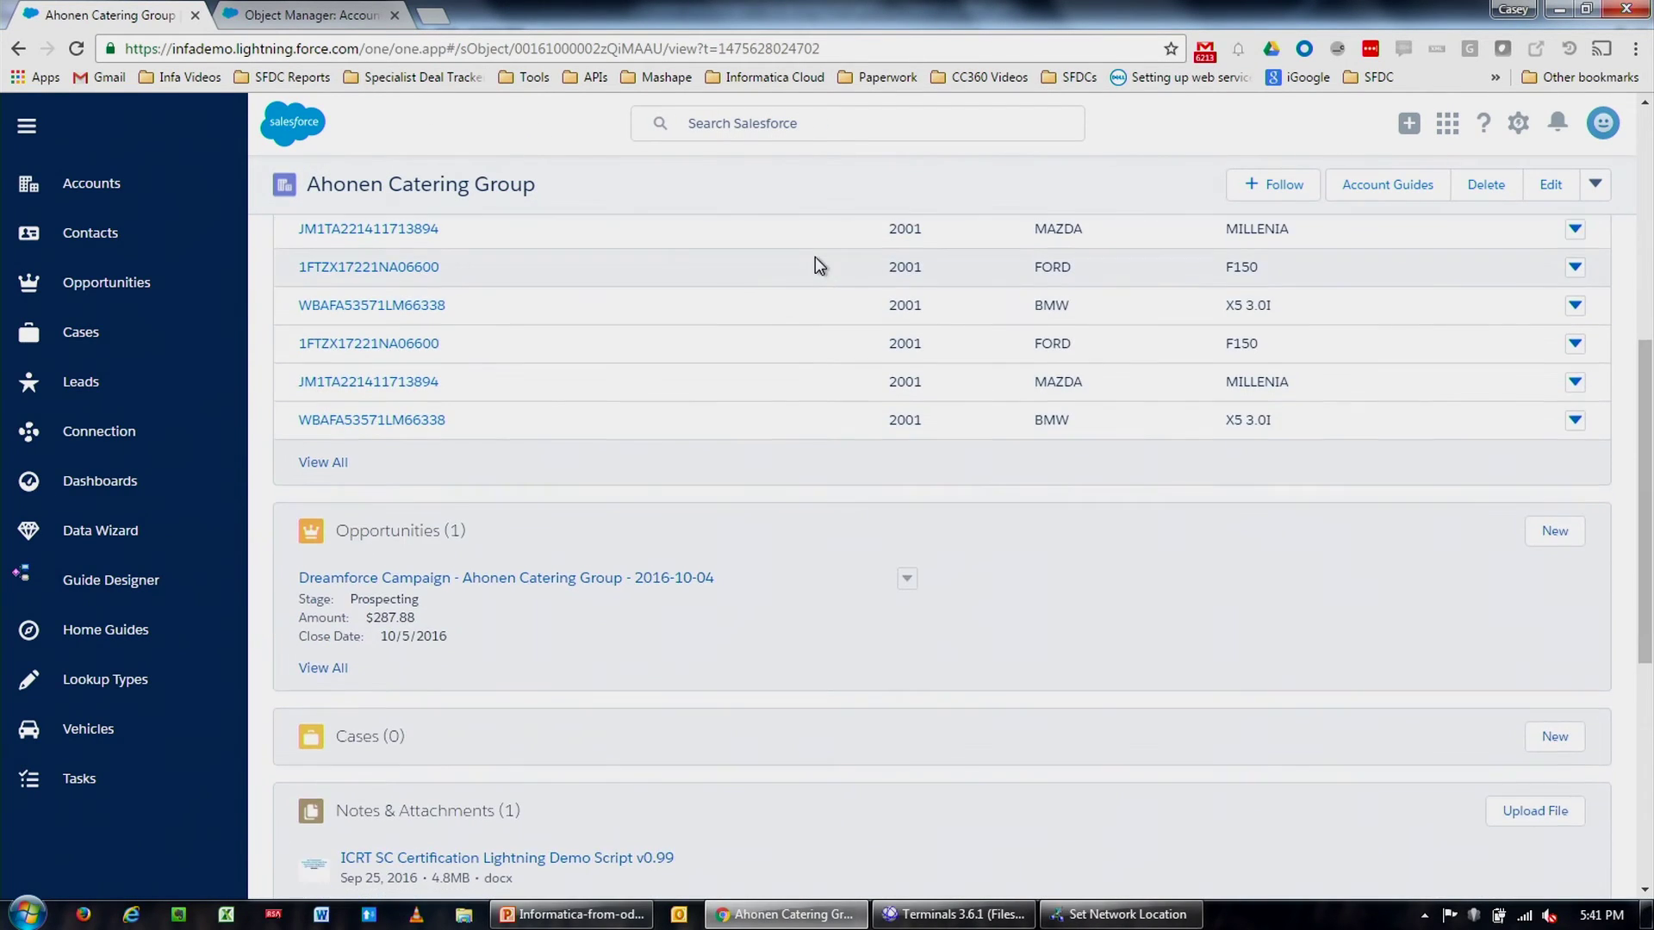
scroll(863, 525, "down", 2)
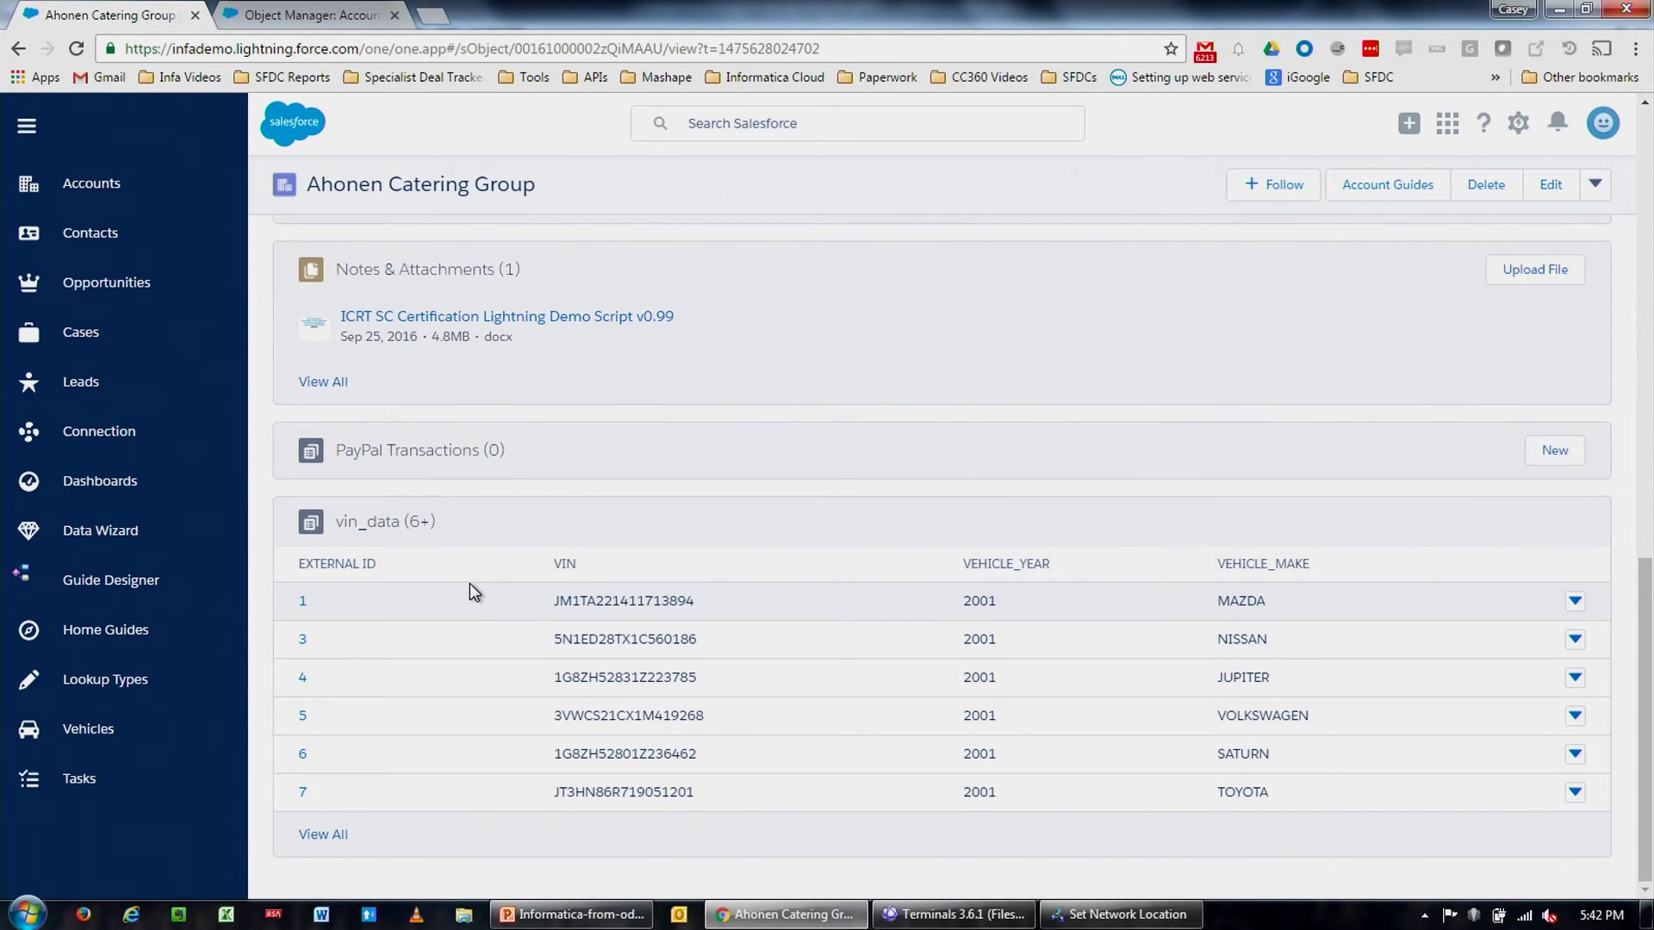
- Switch to the PowerPoint presentation, start the slide show from the current slide, and advance to the slide on external data objects' limits
left_click(556, 915)
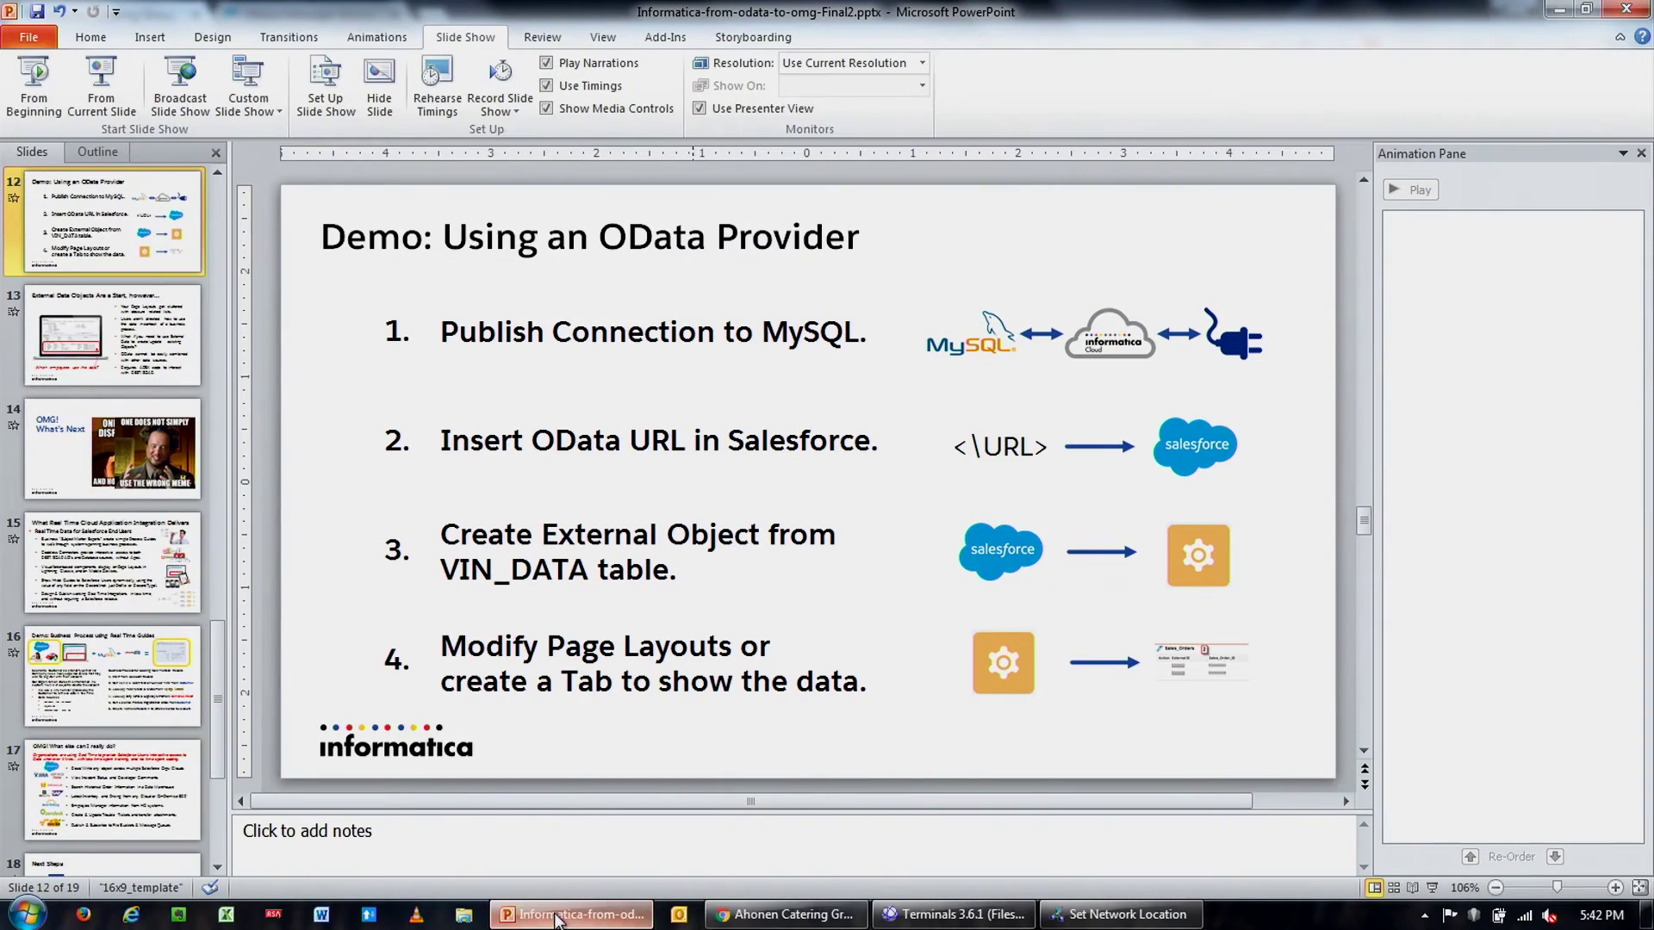
left_click(96, 88)
key("Right")
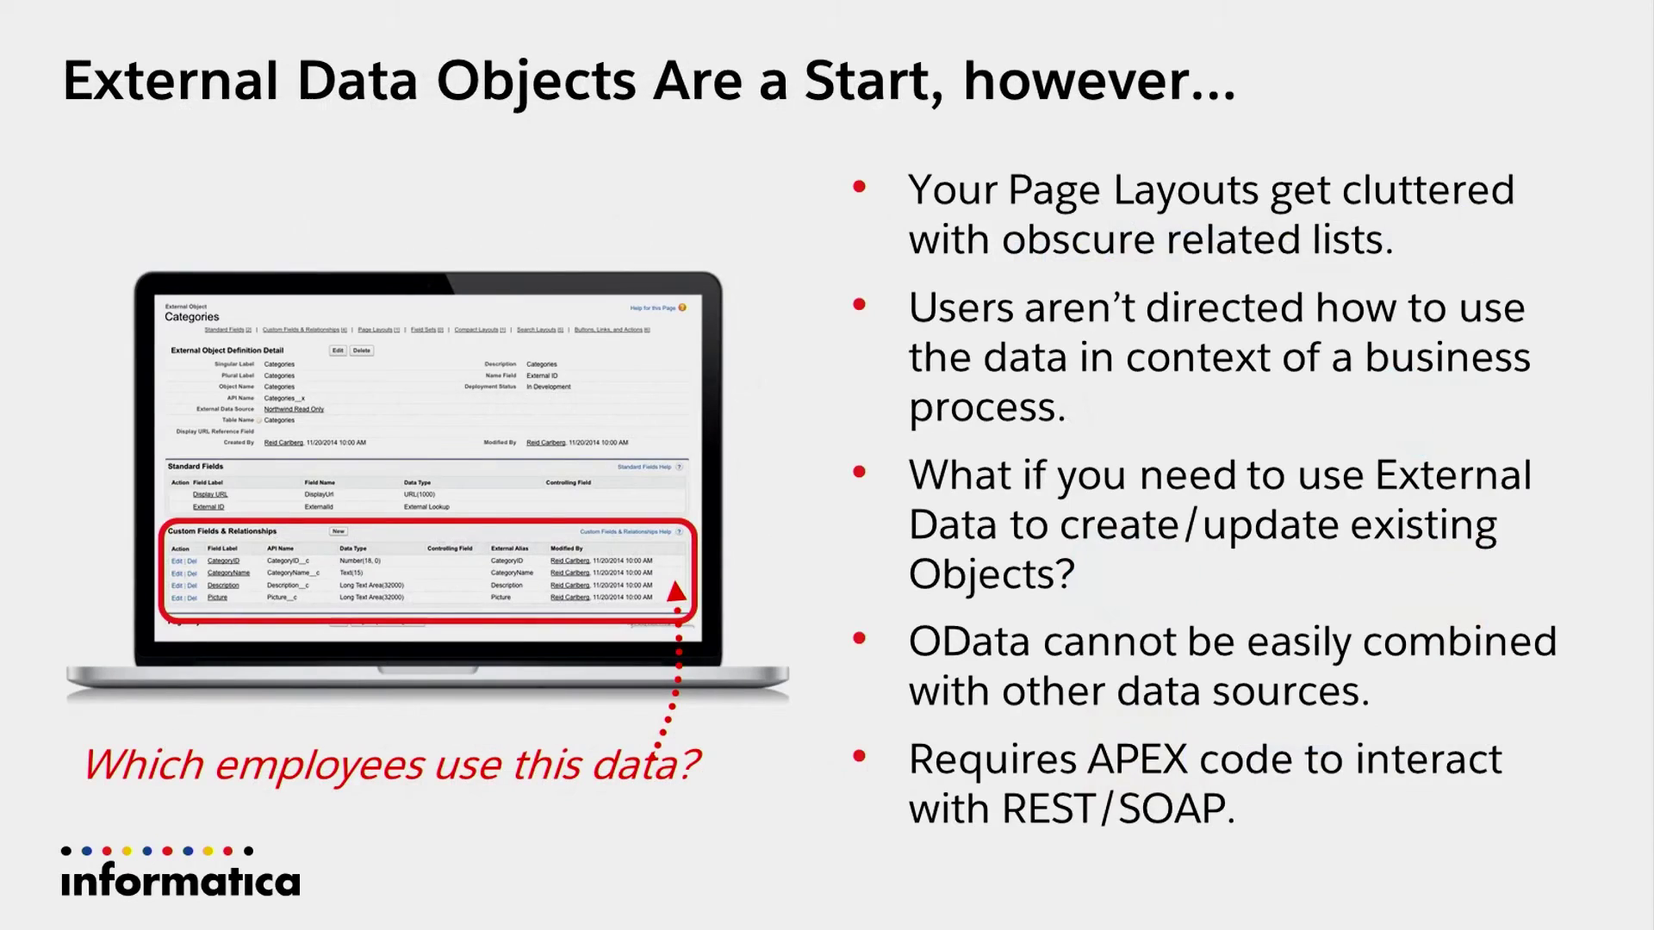
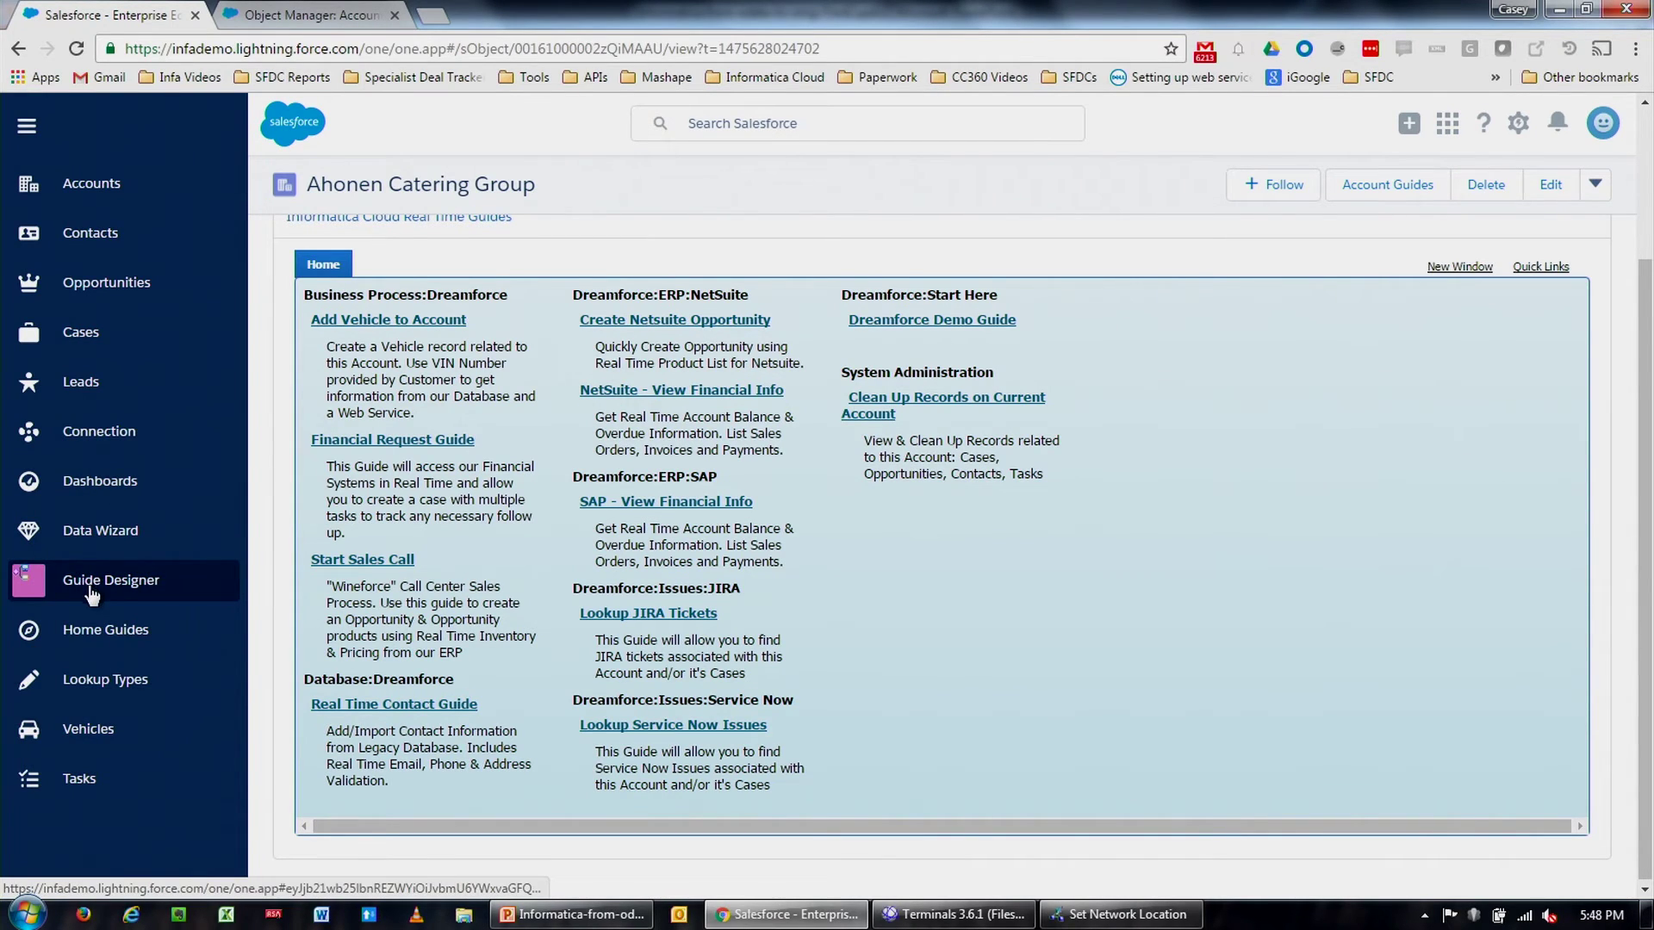
- Open Guide Designer, close the untitled connection, and create a new guide
left_click(153, 592)
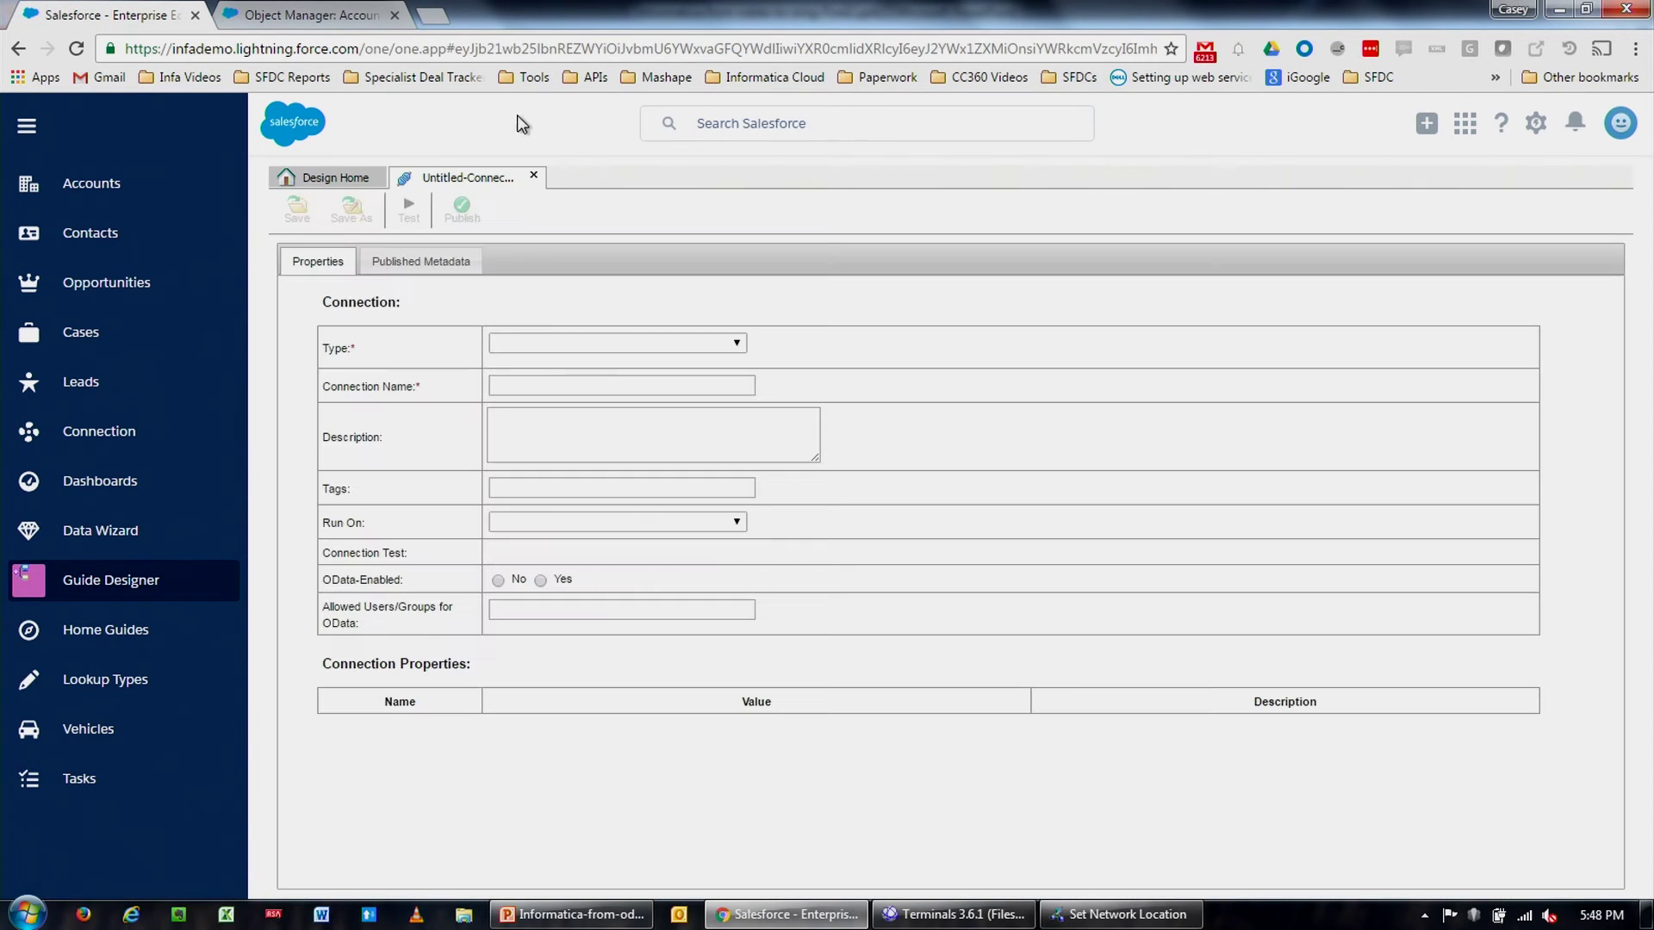
left_click(533, 176)
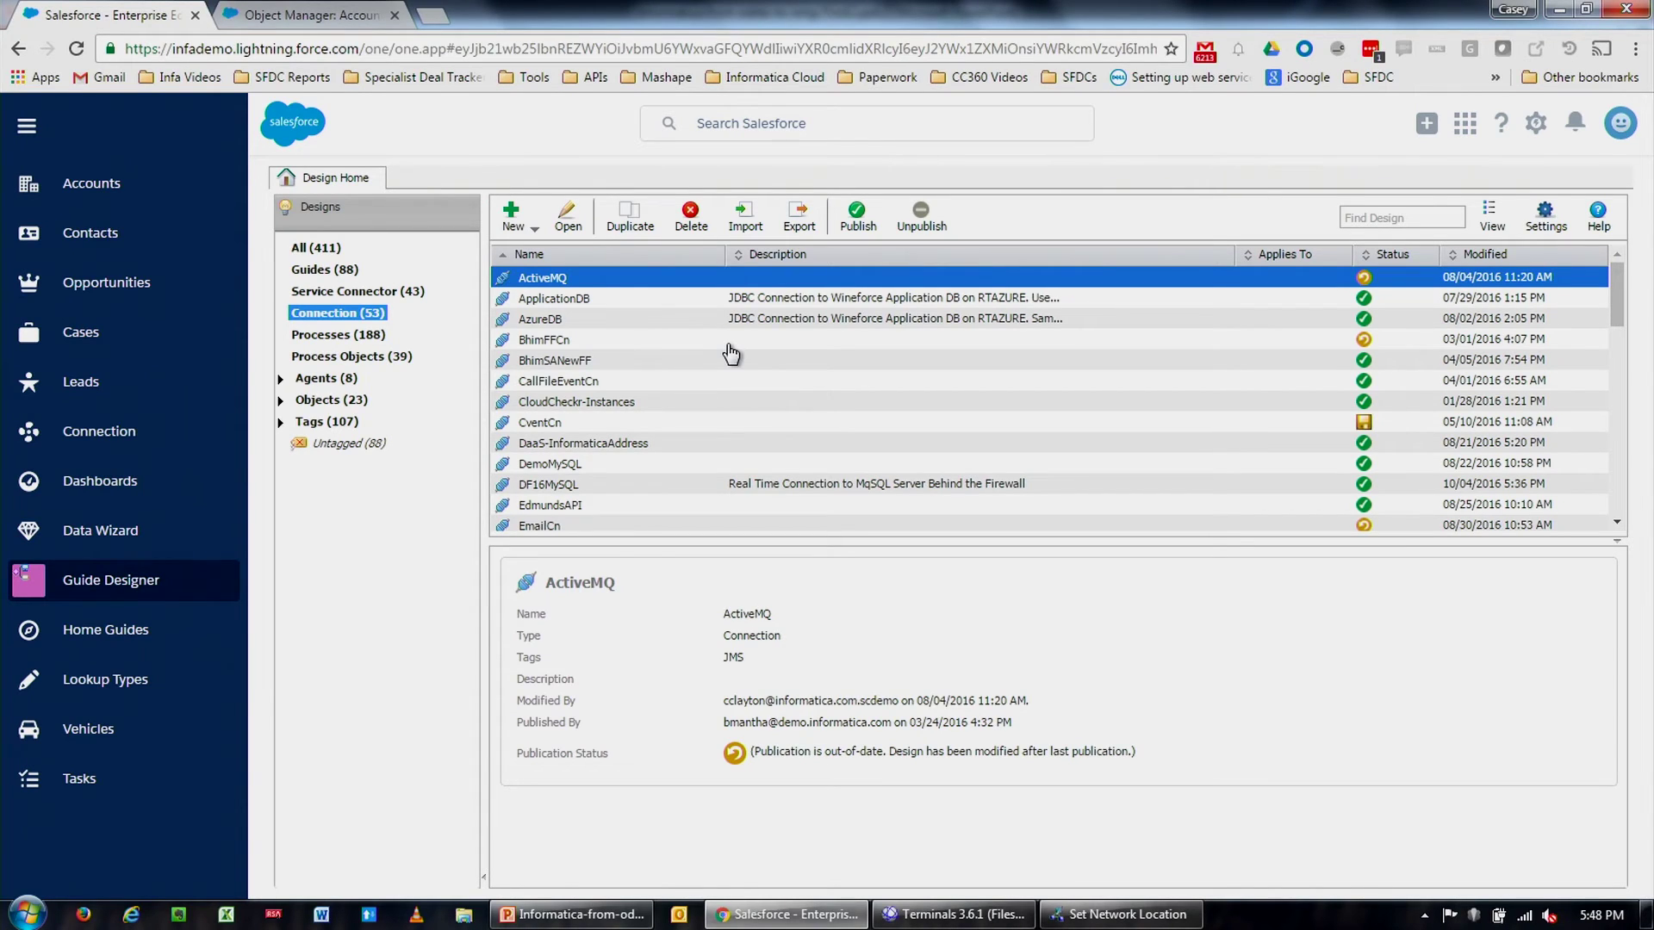
left_click(533, 234)
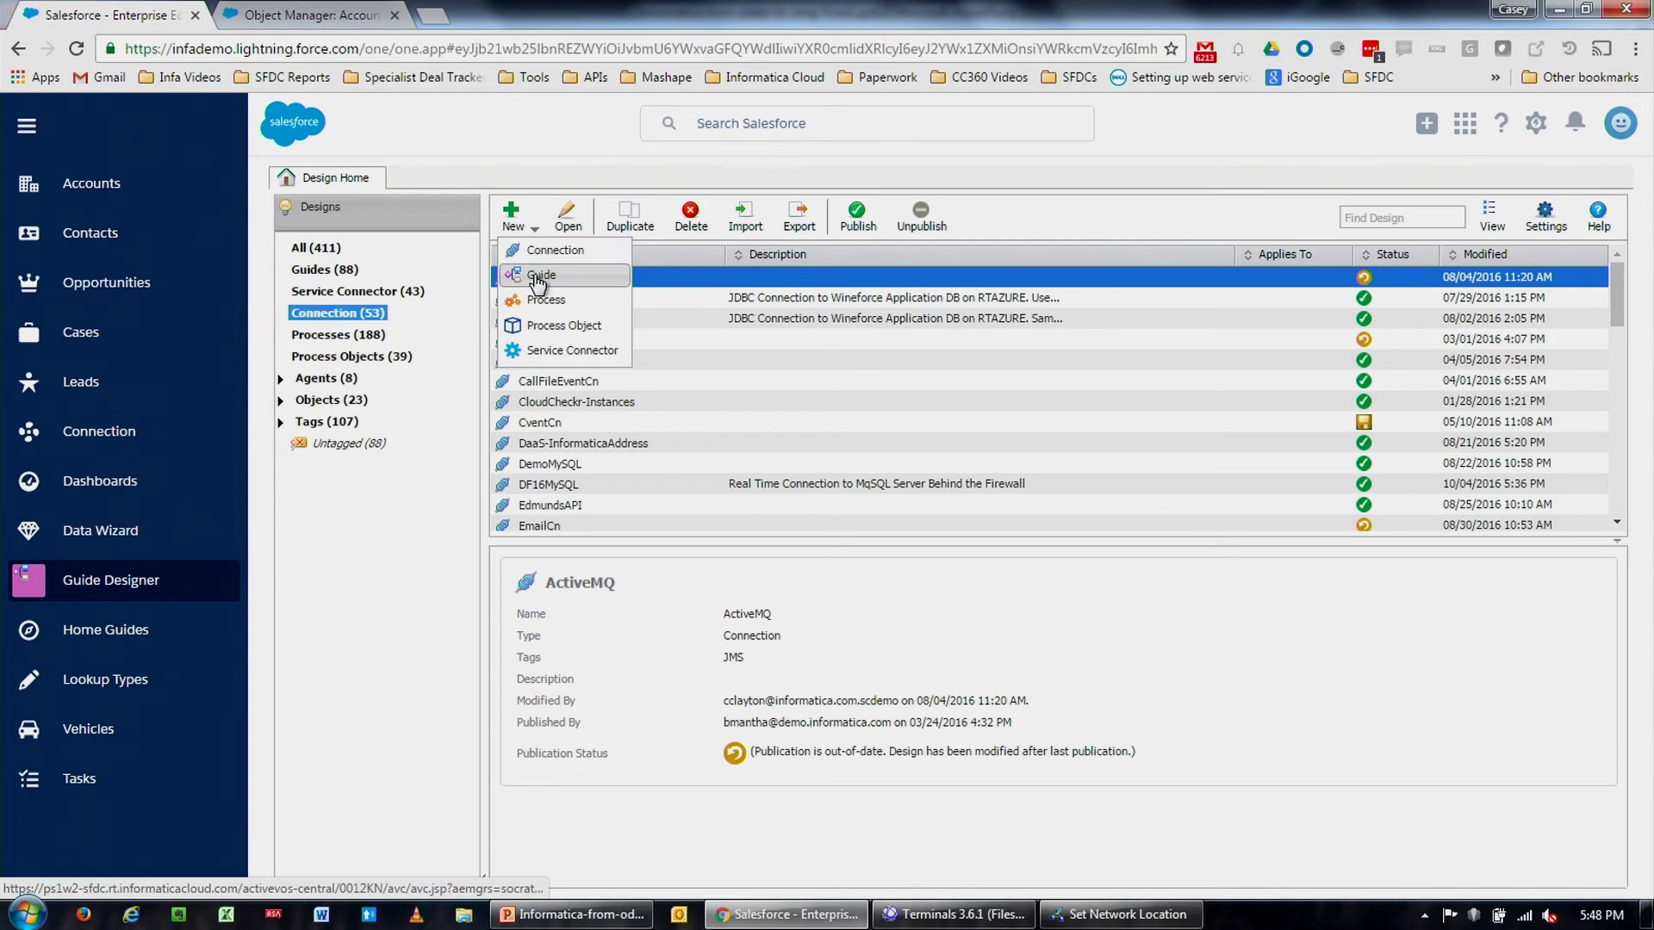
left_click(595, 275)
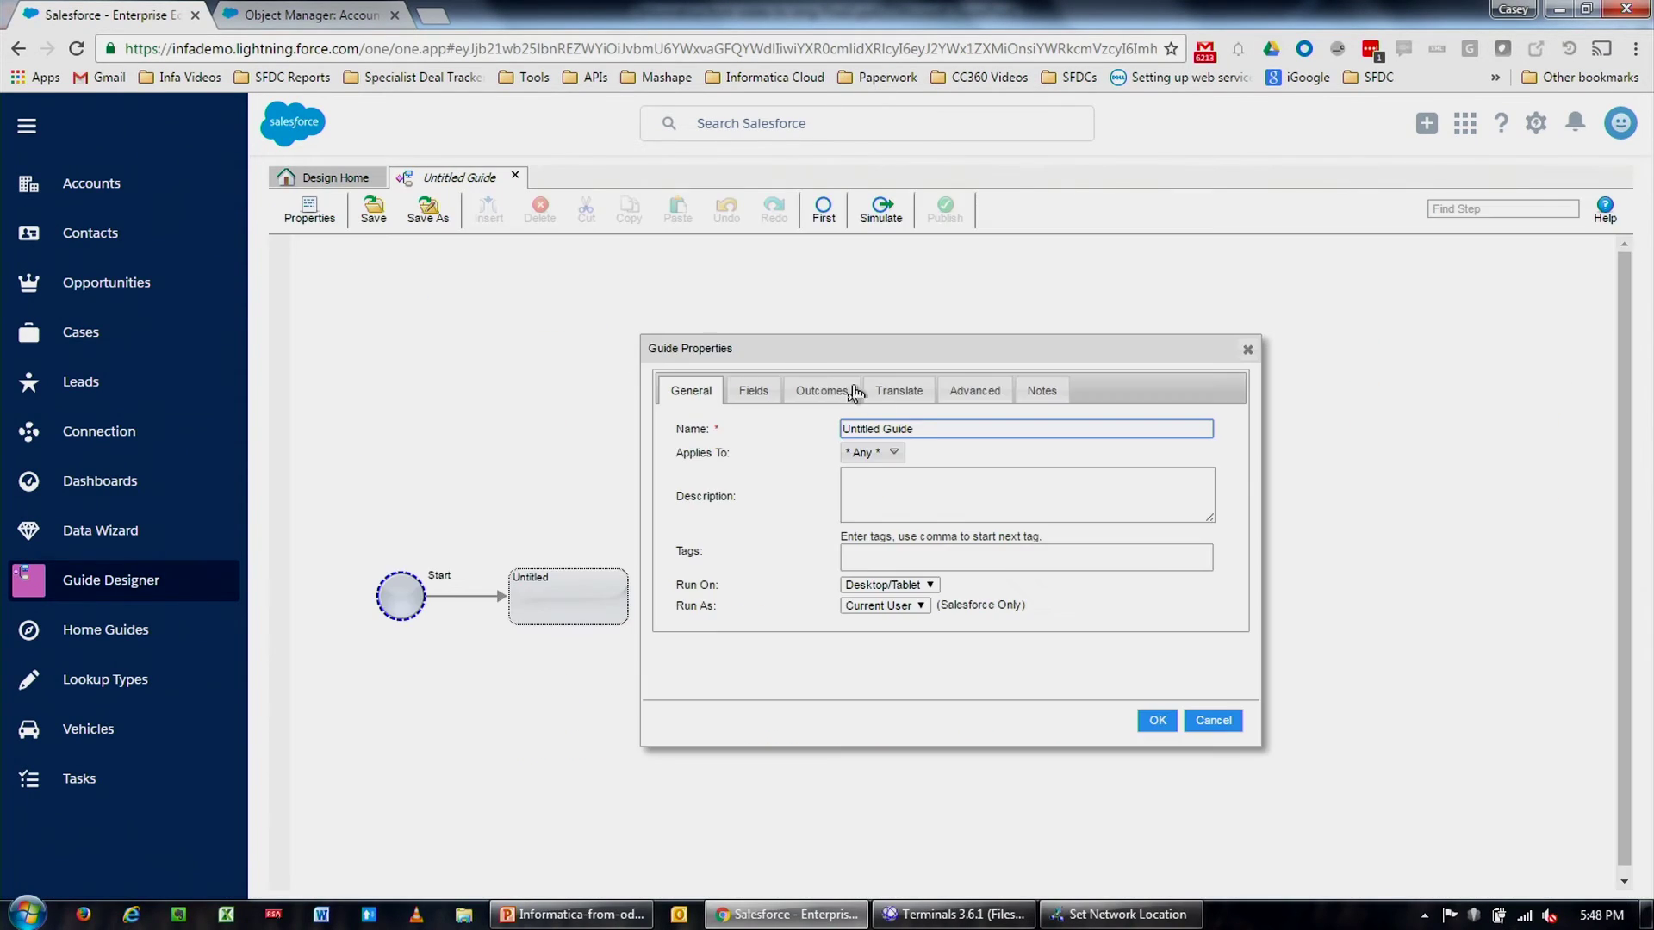
- Name the guide Add Car Guide and make it apply to the Salesforce Account object
left_click_drag(938, 428, 638, 454)
type("Add Car Guide")
left_click(893, 454)
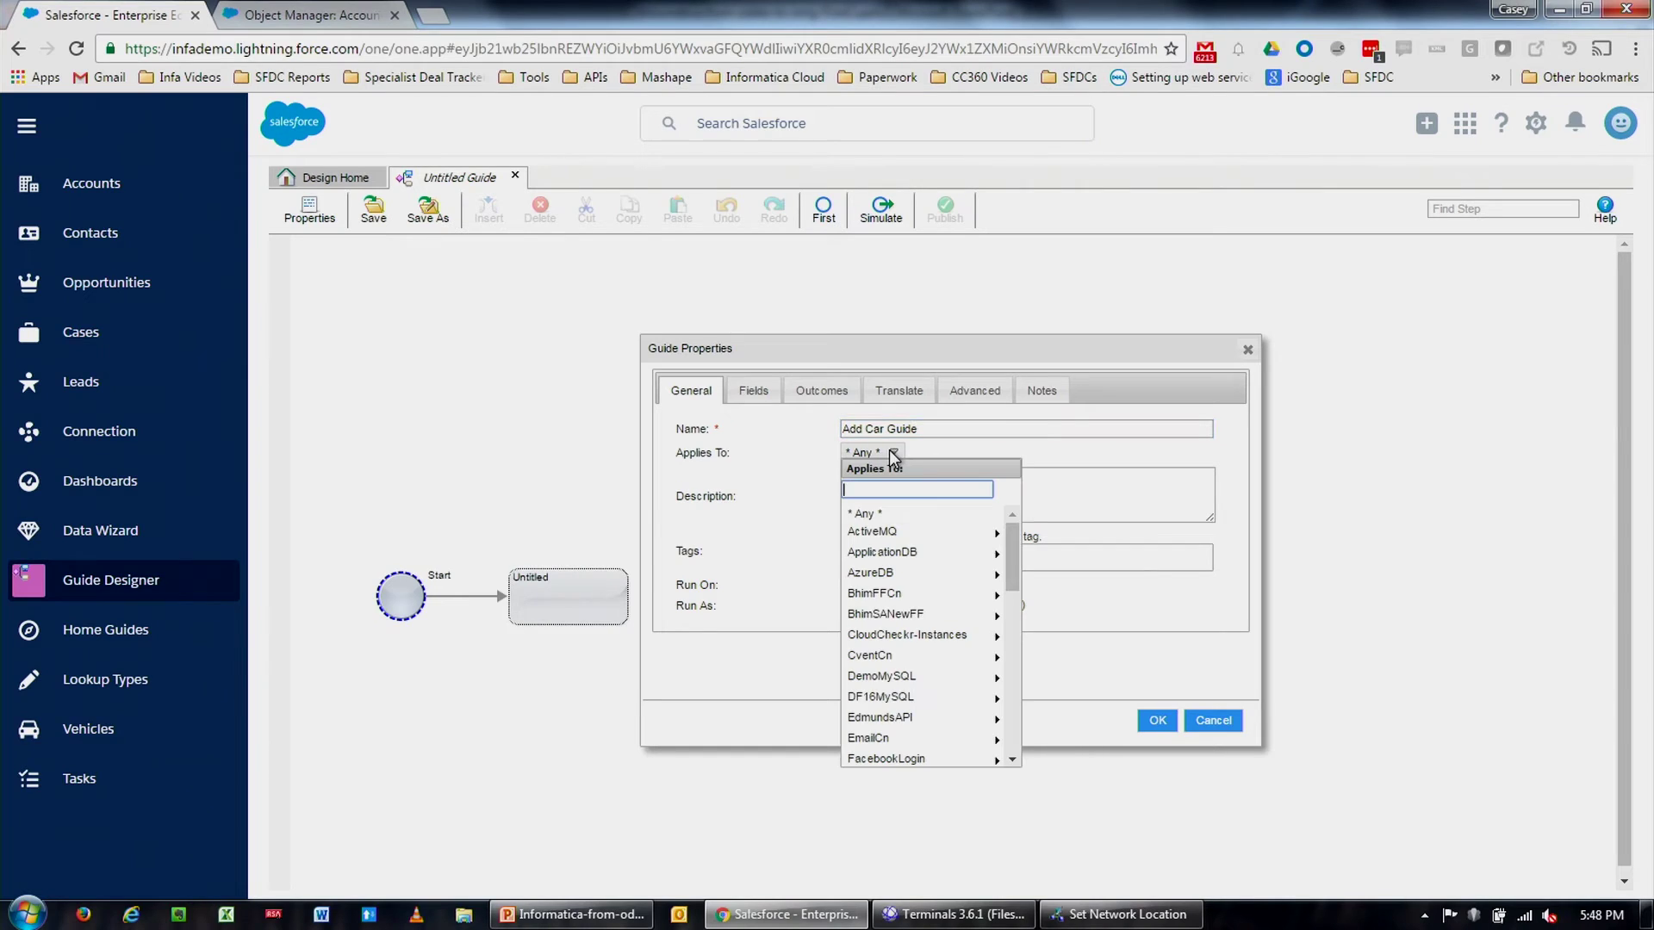
scroll(919, 657, "down", 1)
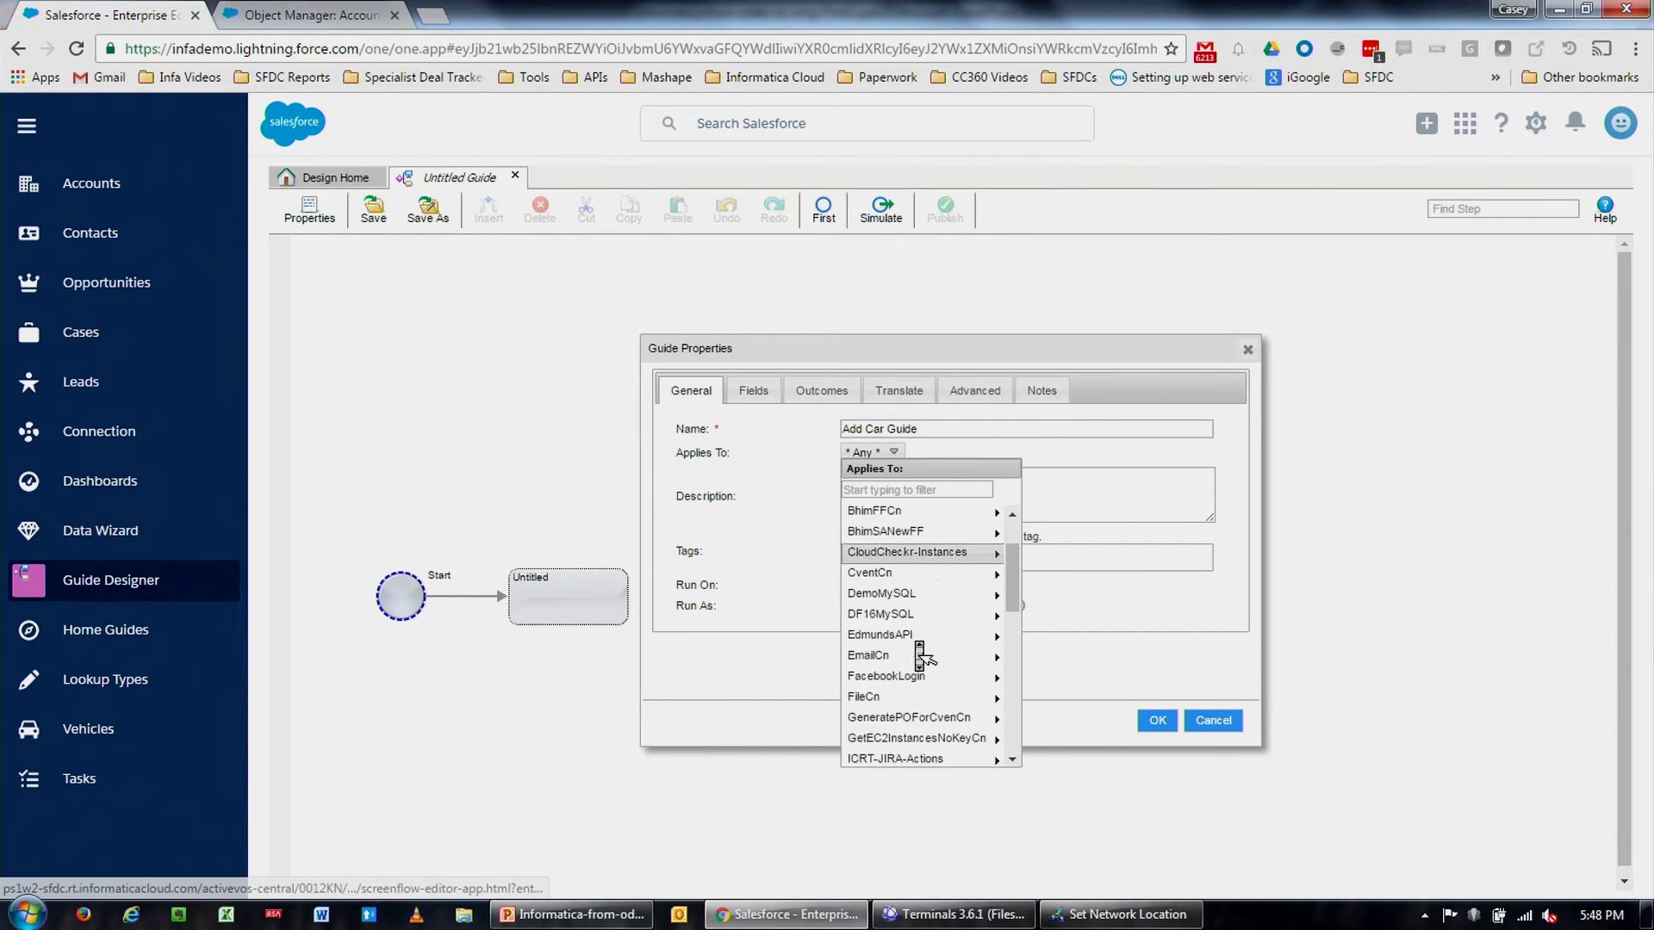
scroll(919, 655, "down", 6)
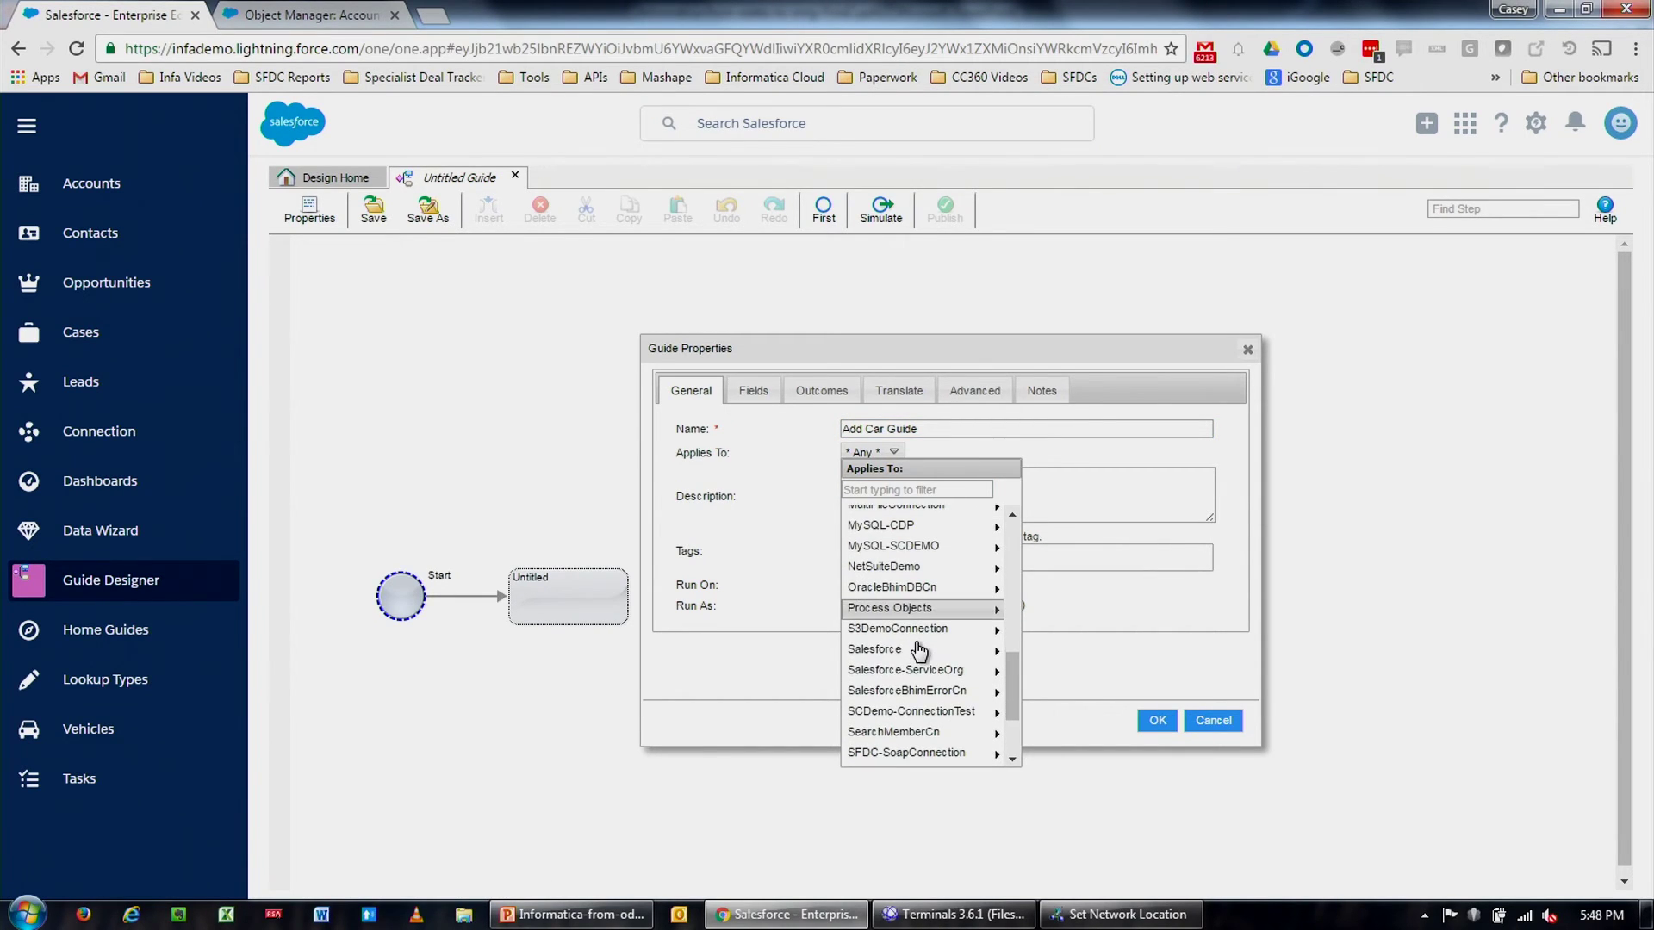
left_click(919, 648)
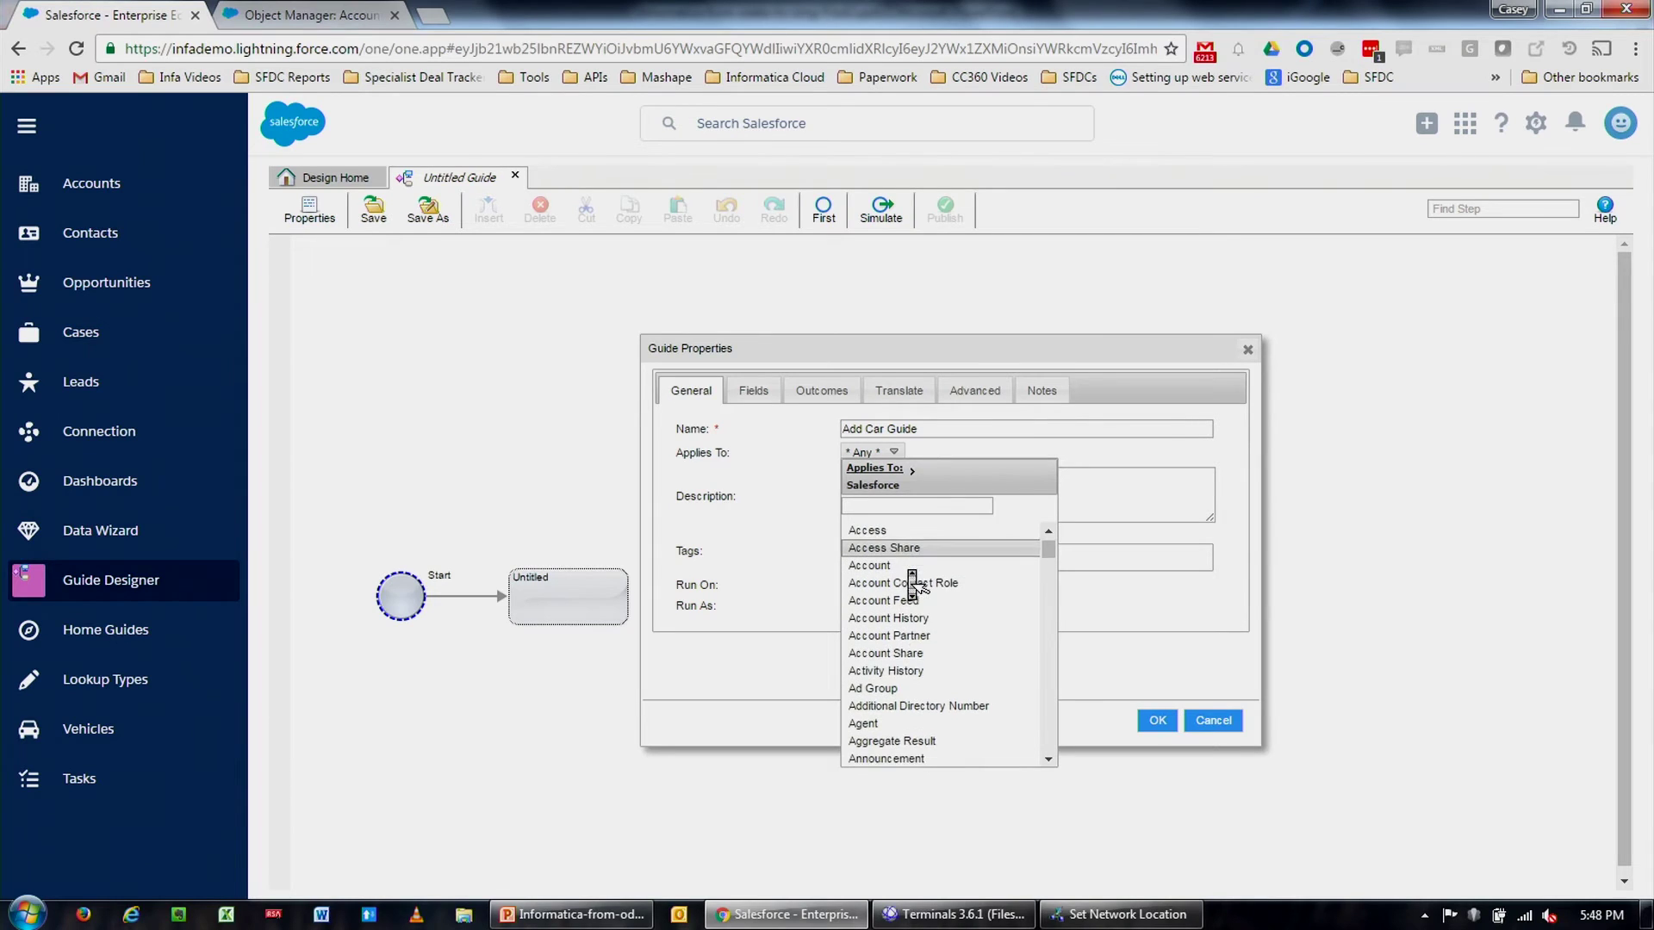
scroll(913, 584, "down", 1)
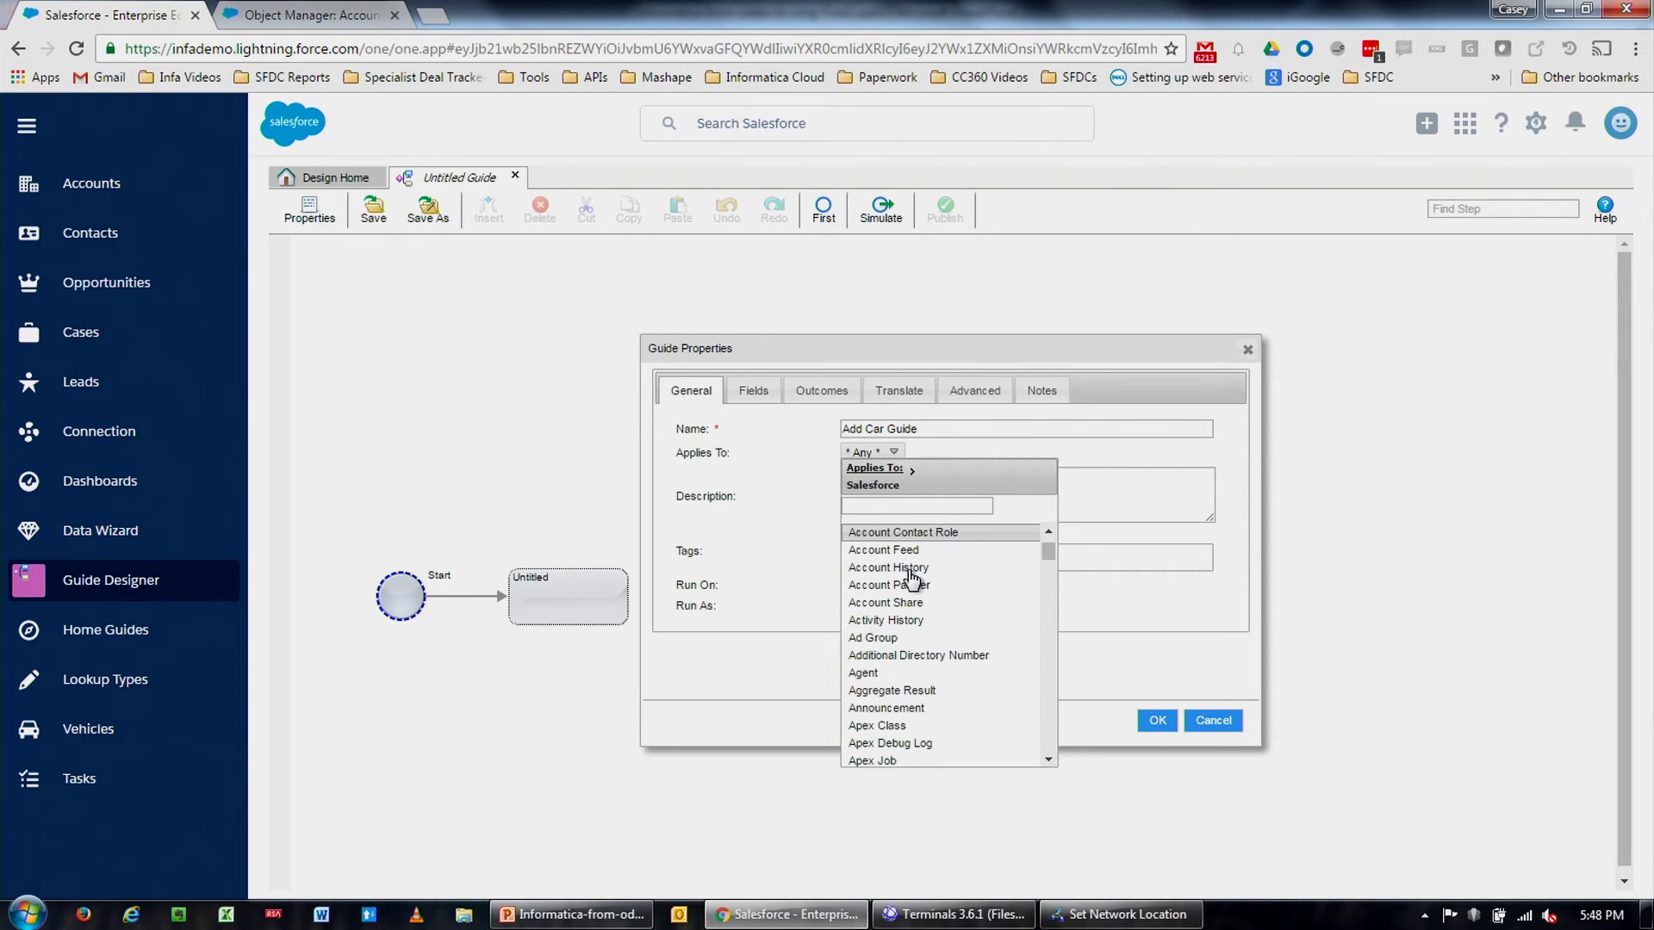
scroll(911, 577, "up", 1)
left_click(910, 570)
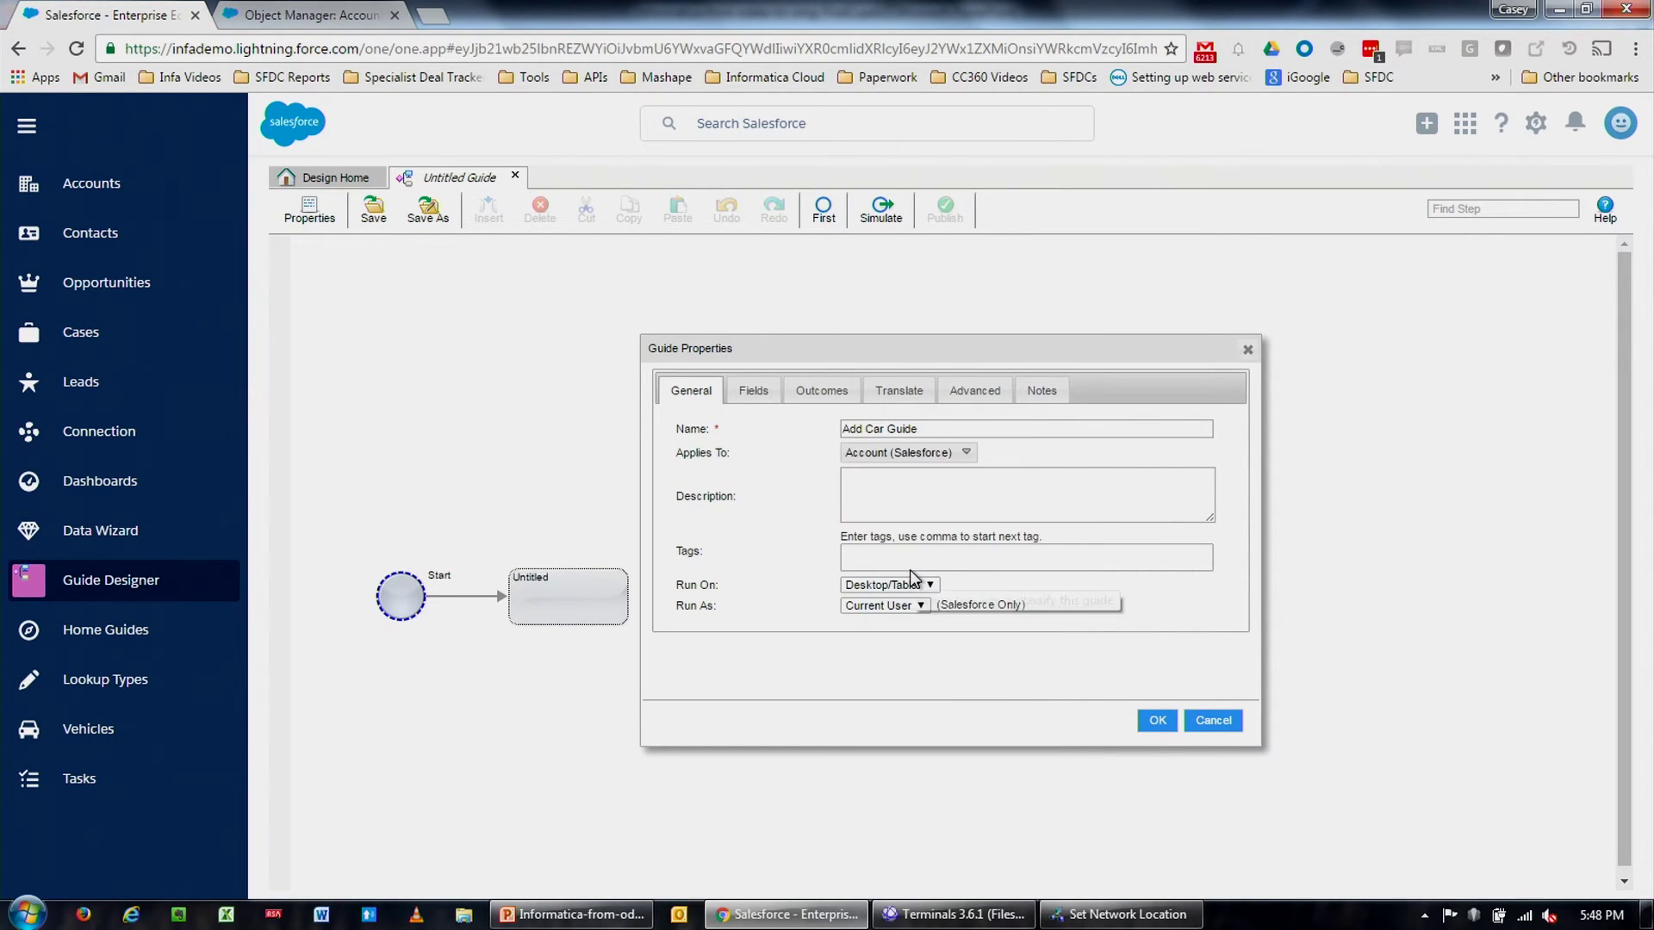
- Describe the guide as "Guide to add vehicle record in Salesforce using DB info as well as data from Edmunds.com" and tag it OMG
left_click(944, 476)
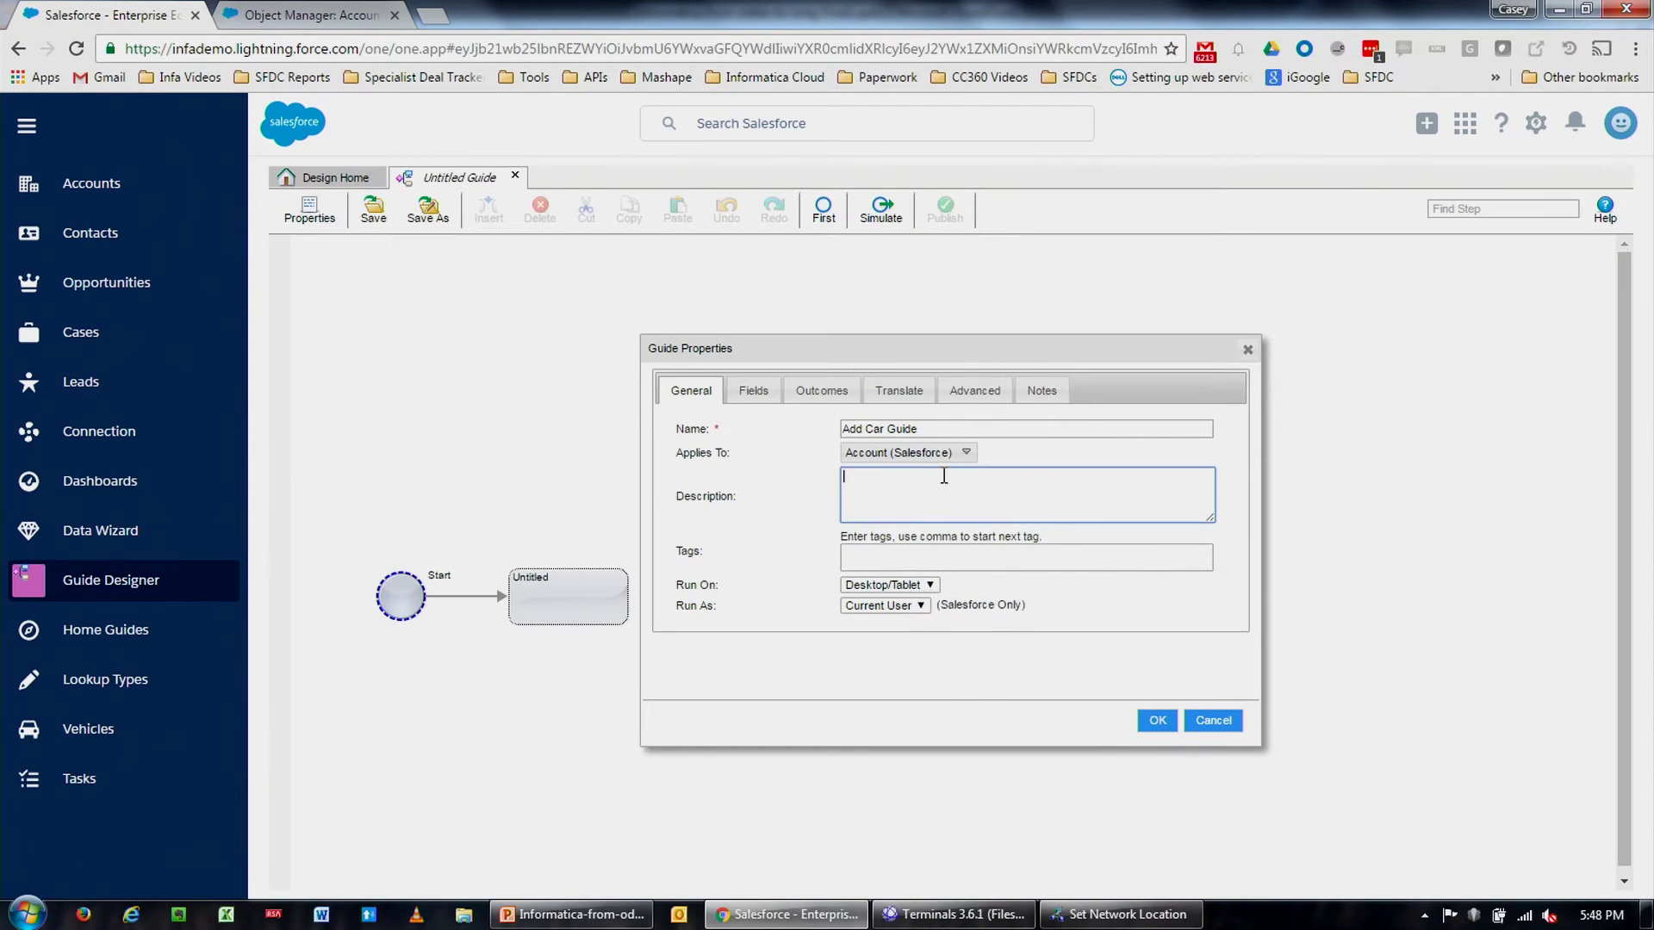
type("Guide to add vehicle record in Salesforce using DB infor")
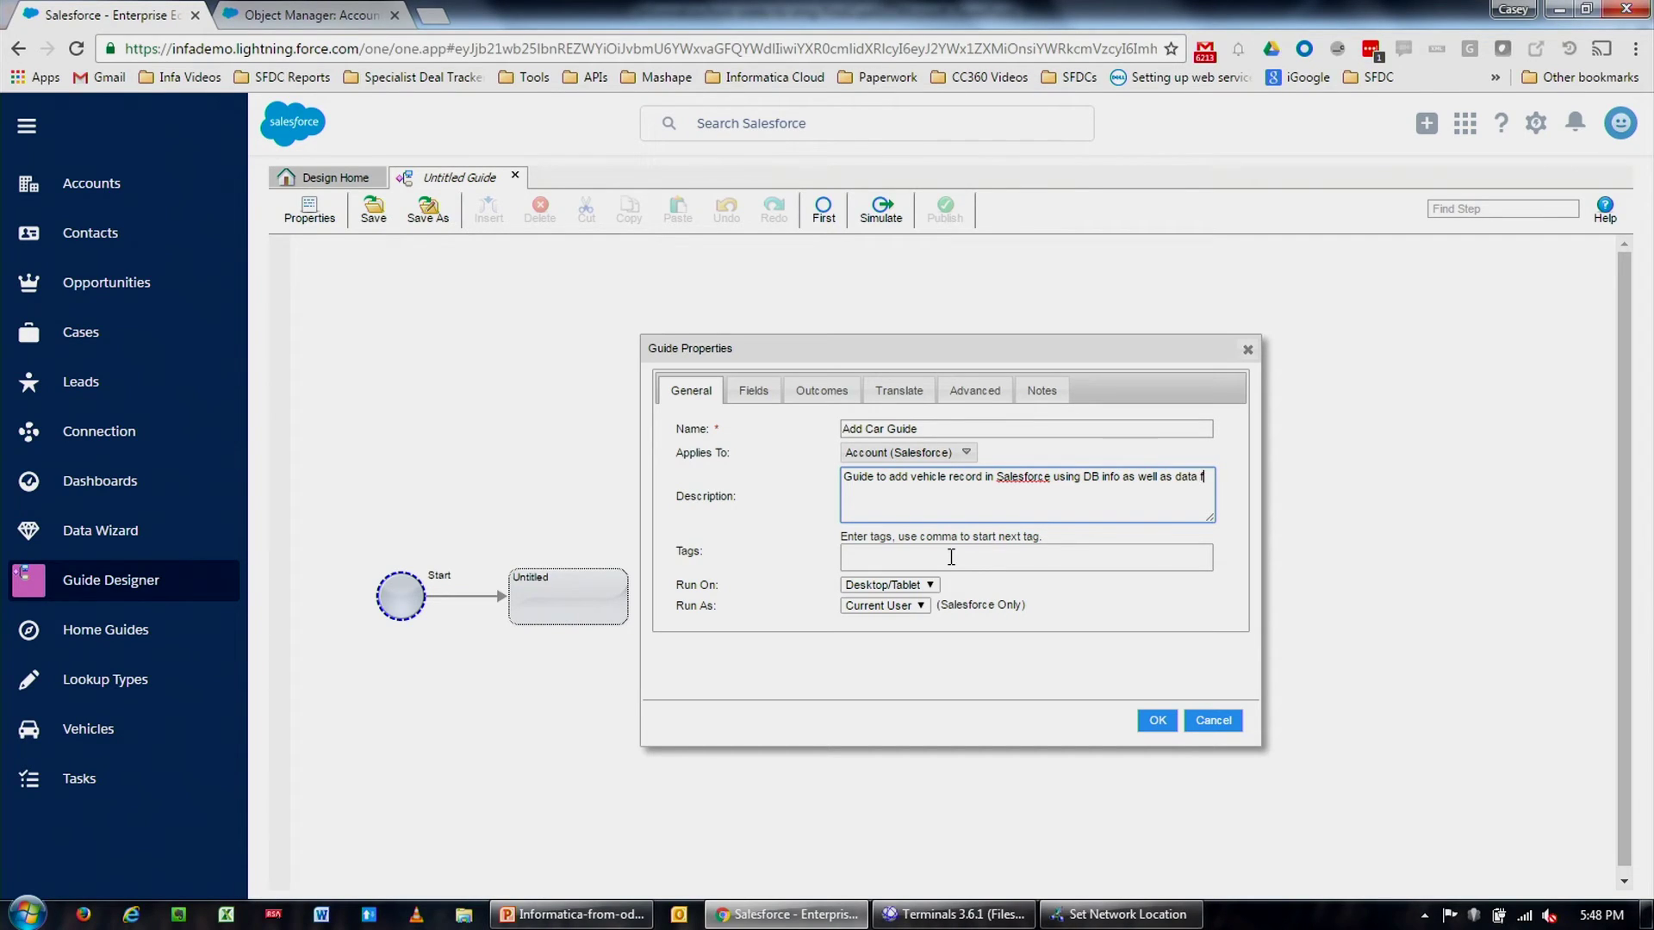
type("unds.com")
left_click(951, 558)
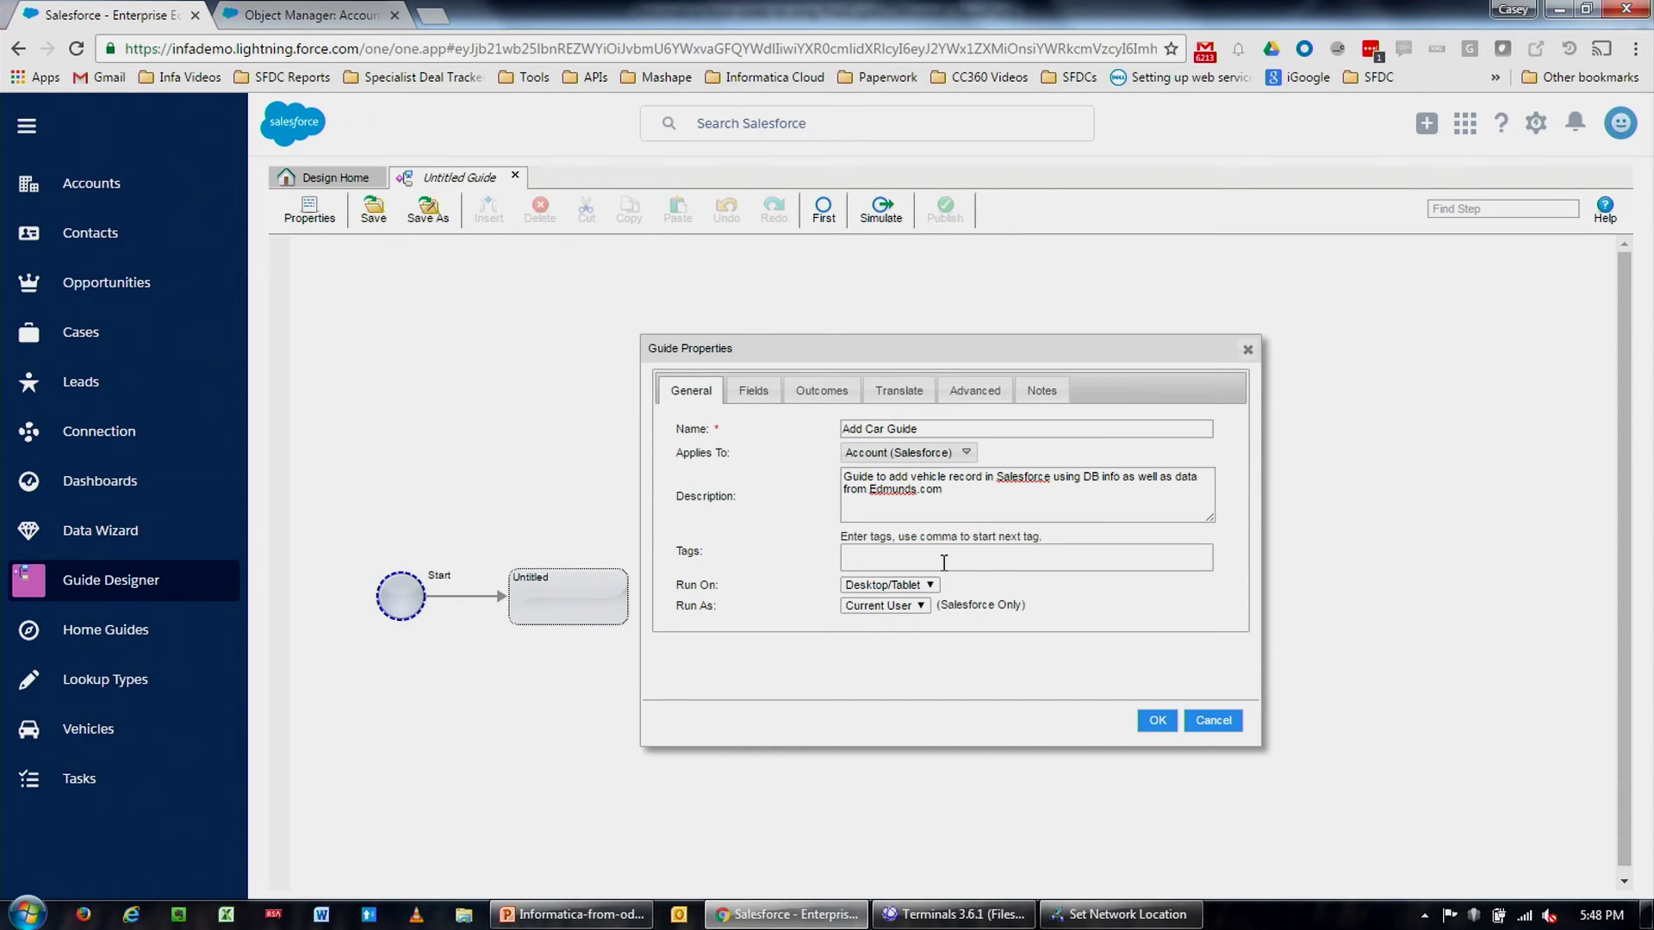
type("OMG,")
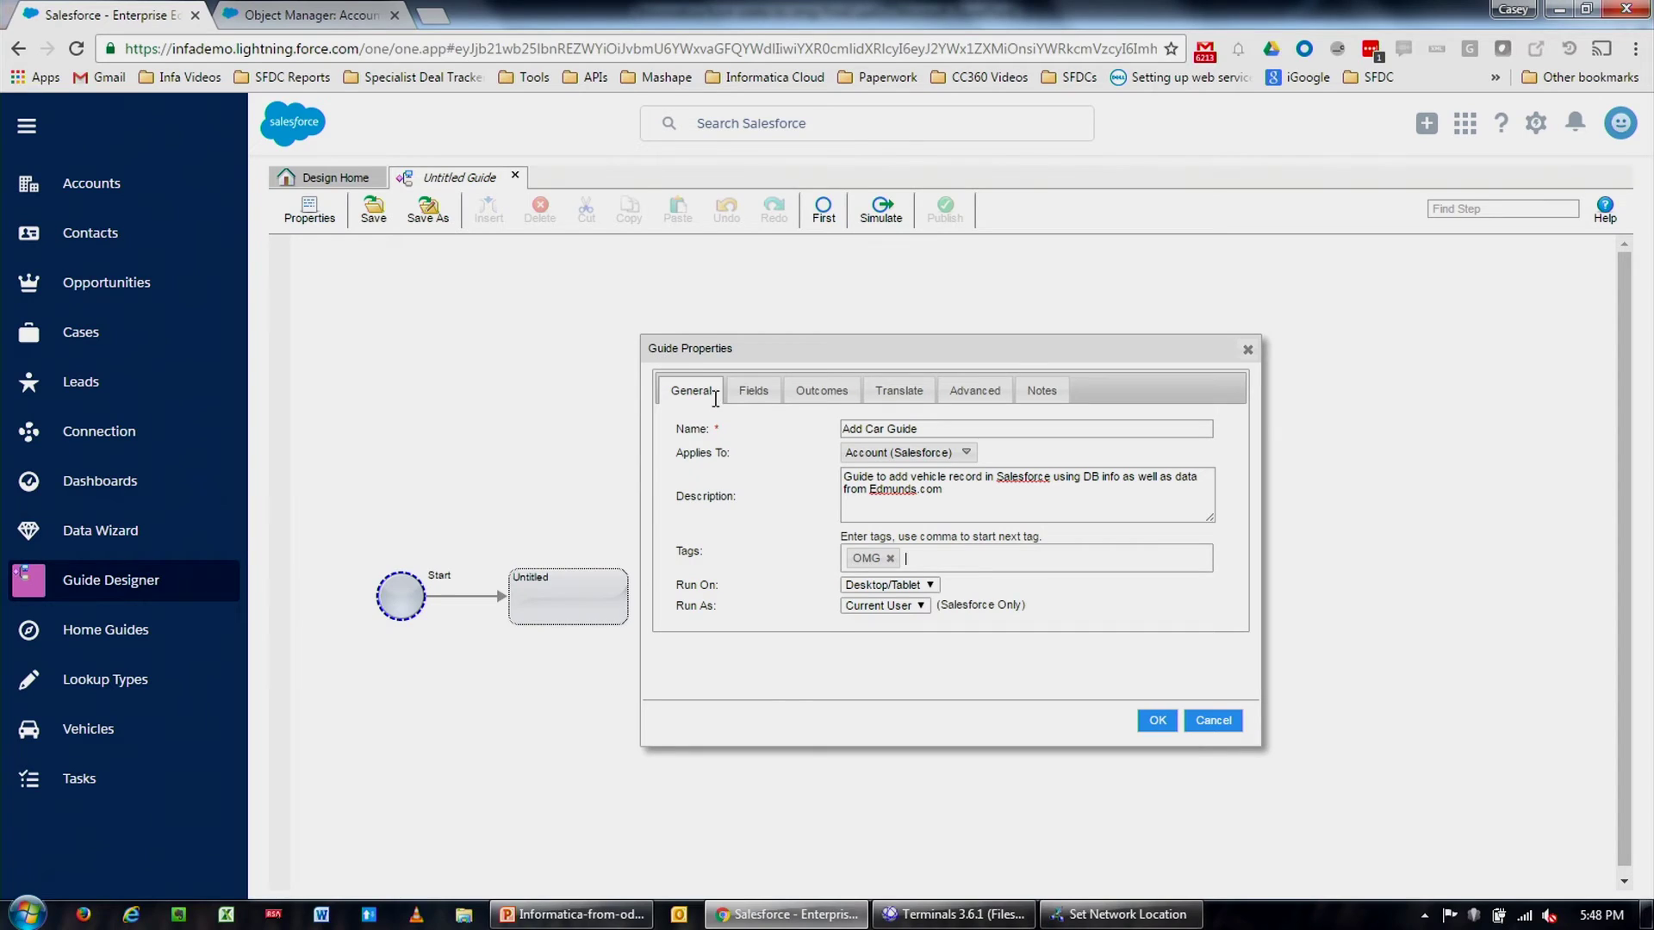
- Add a text input field named New VIN to the guide's fields
left_click(749, 393)
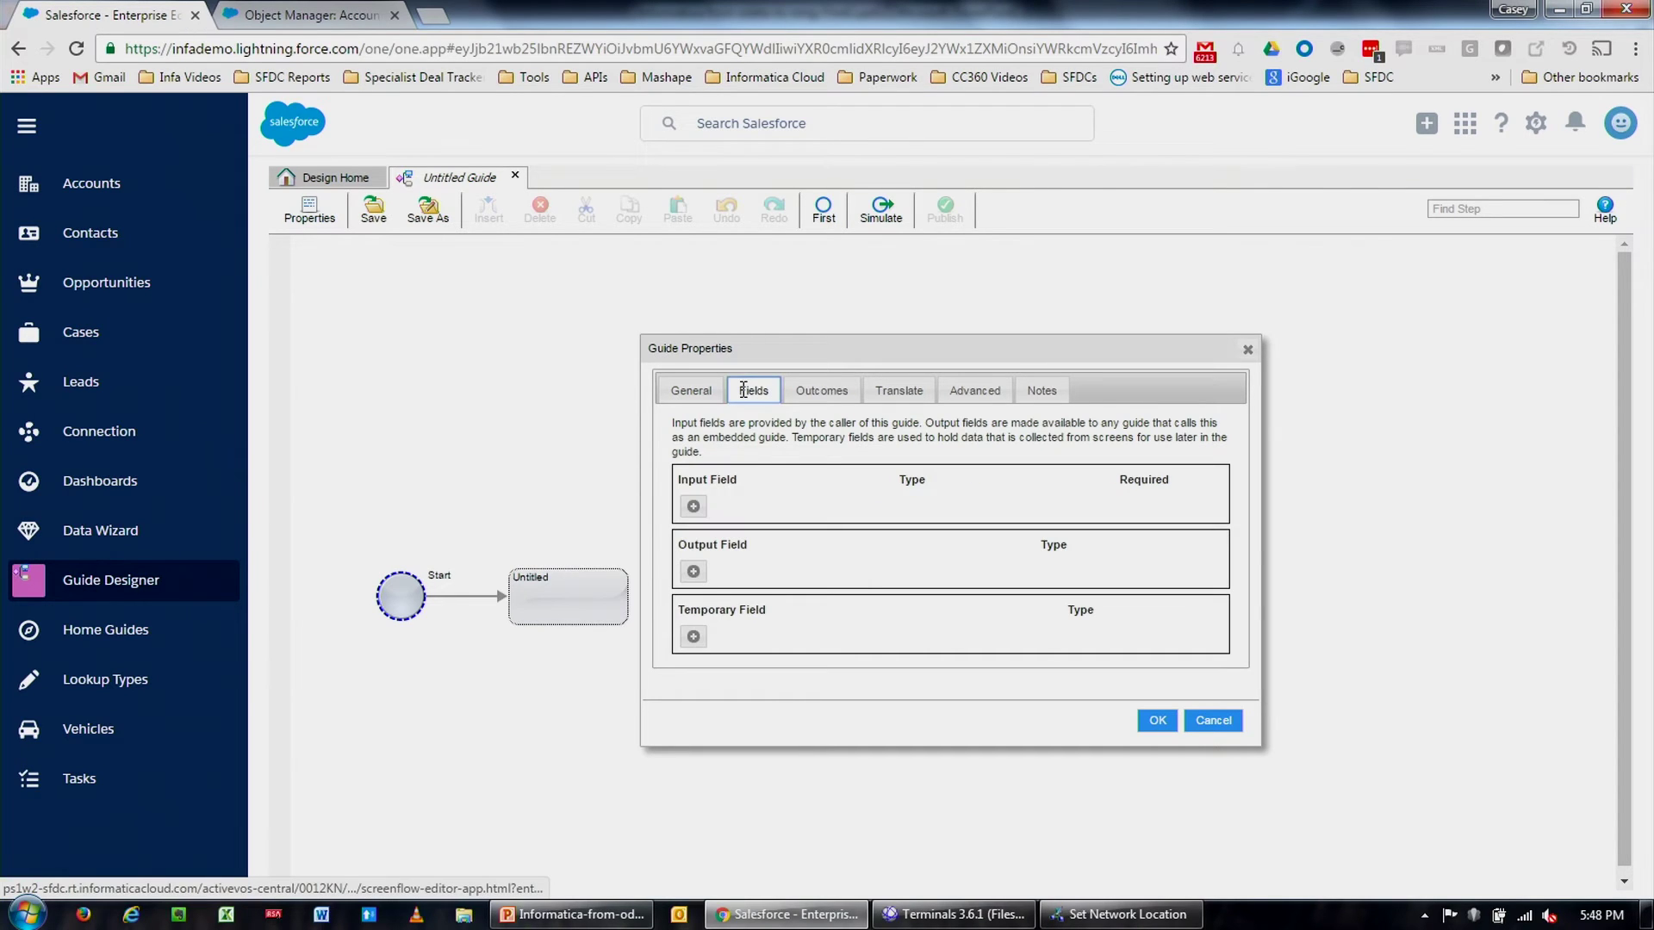
left_click(693, 507)
type("New VIN")
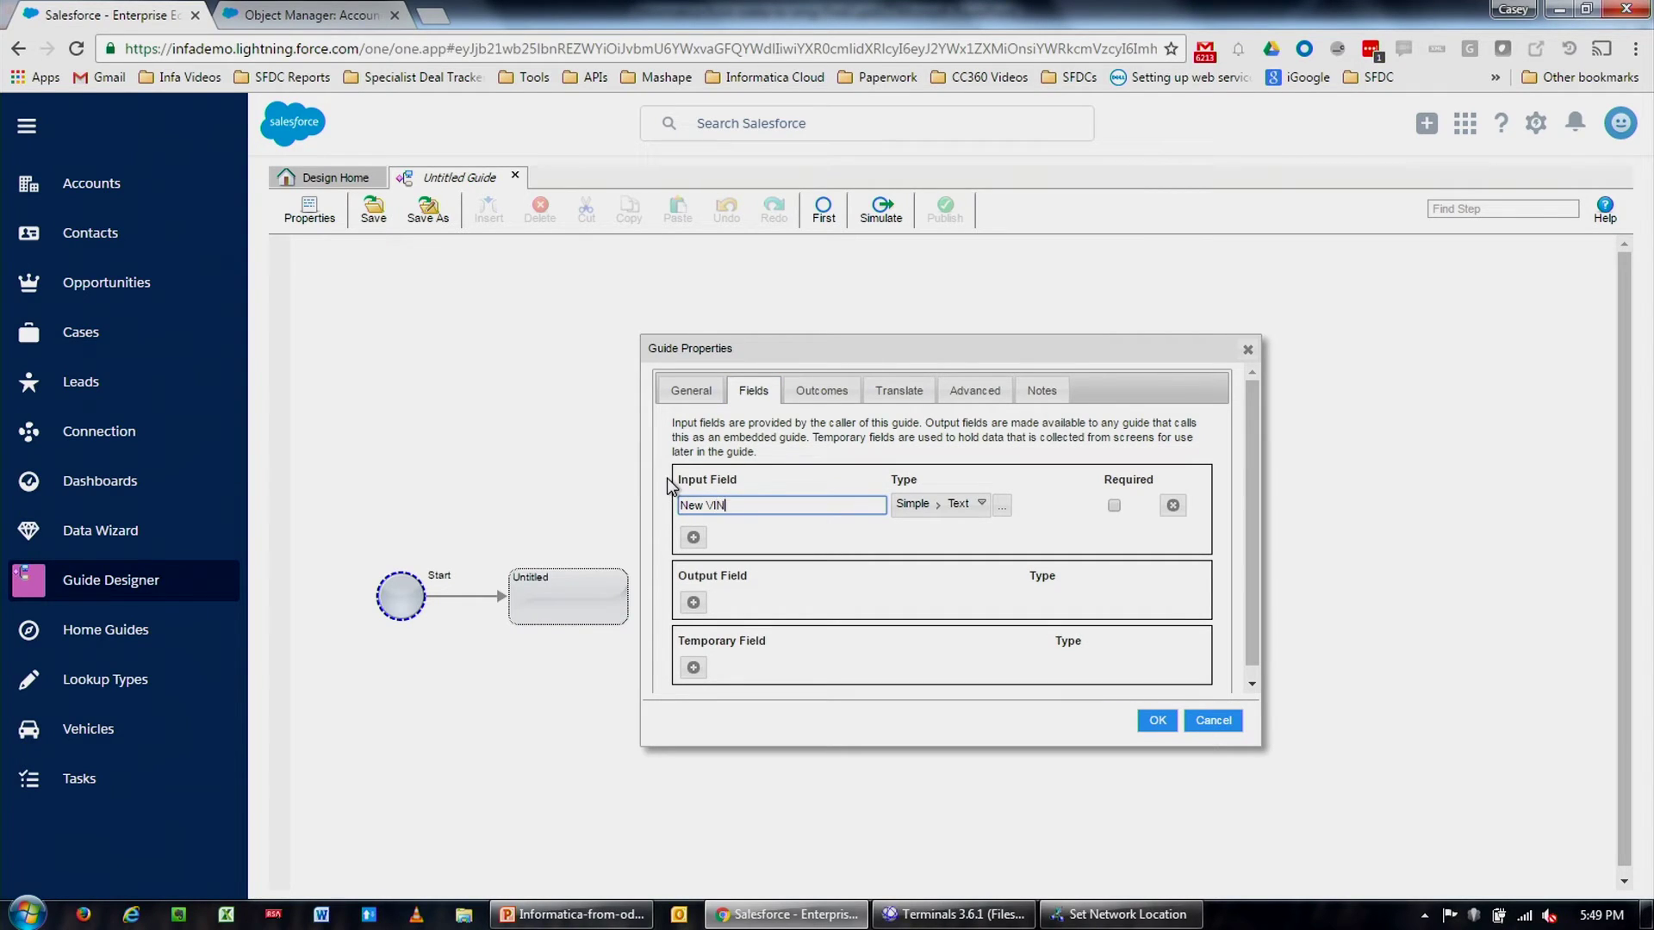
- Add a second input field named DB VIN DATA with the DF16MySQL vin_data object as its type, and save the guide properties
left_click(694, 537)
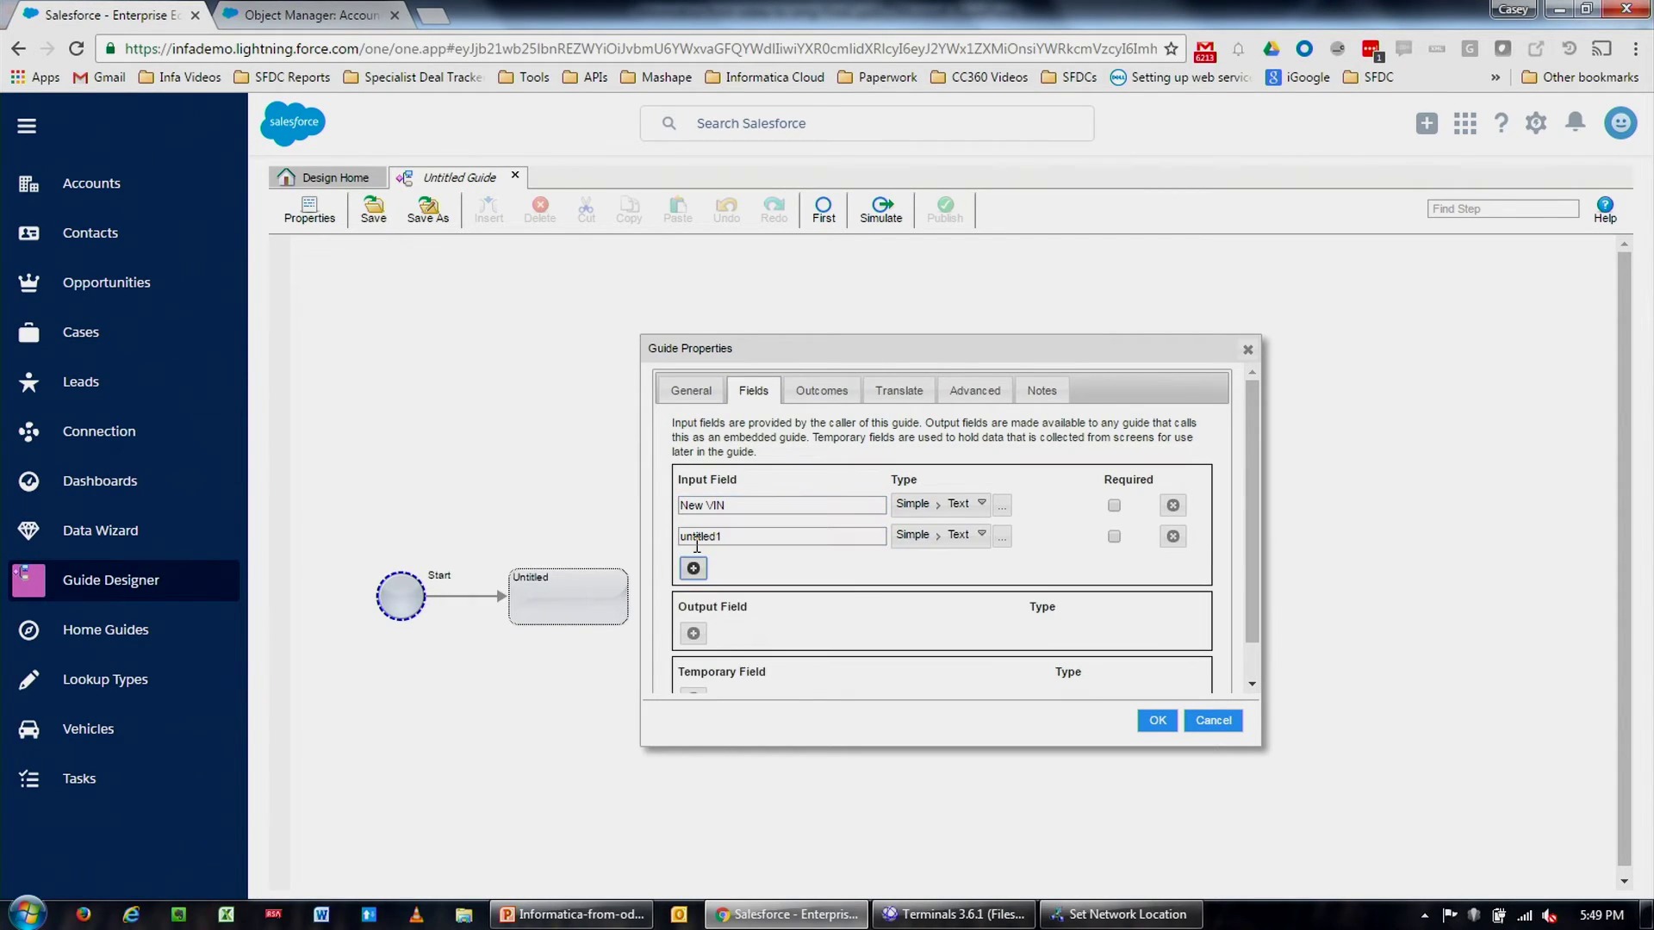
left_click(755, 537)
type("DB VIN DATA")
left_click(960, 535)
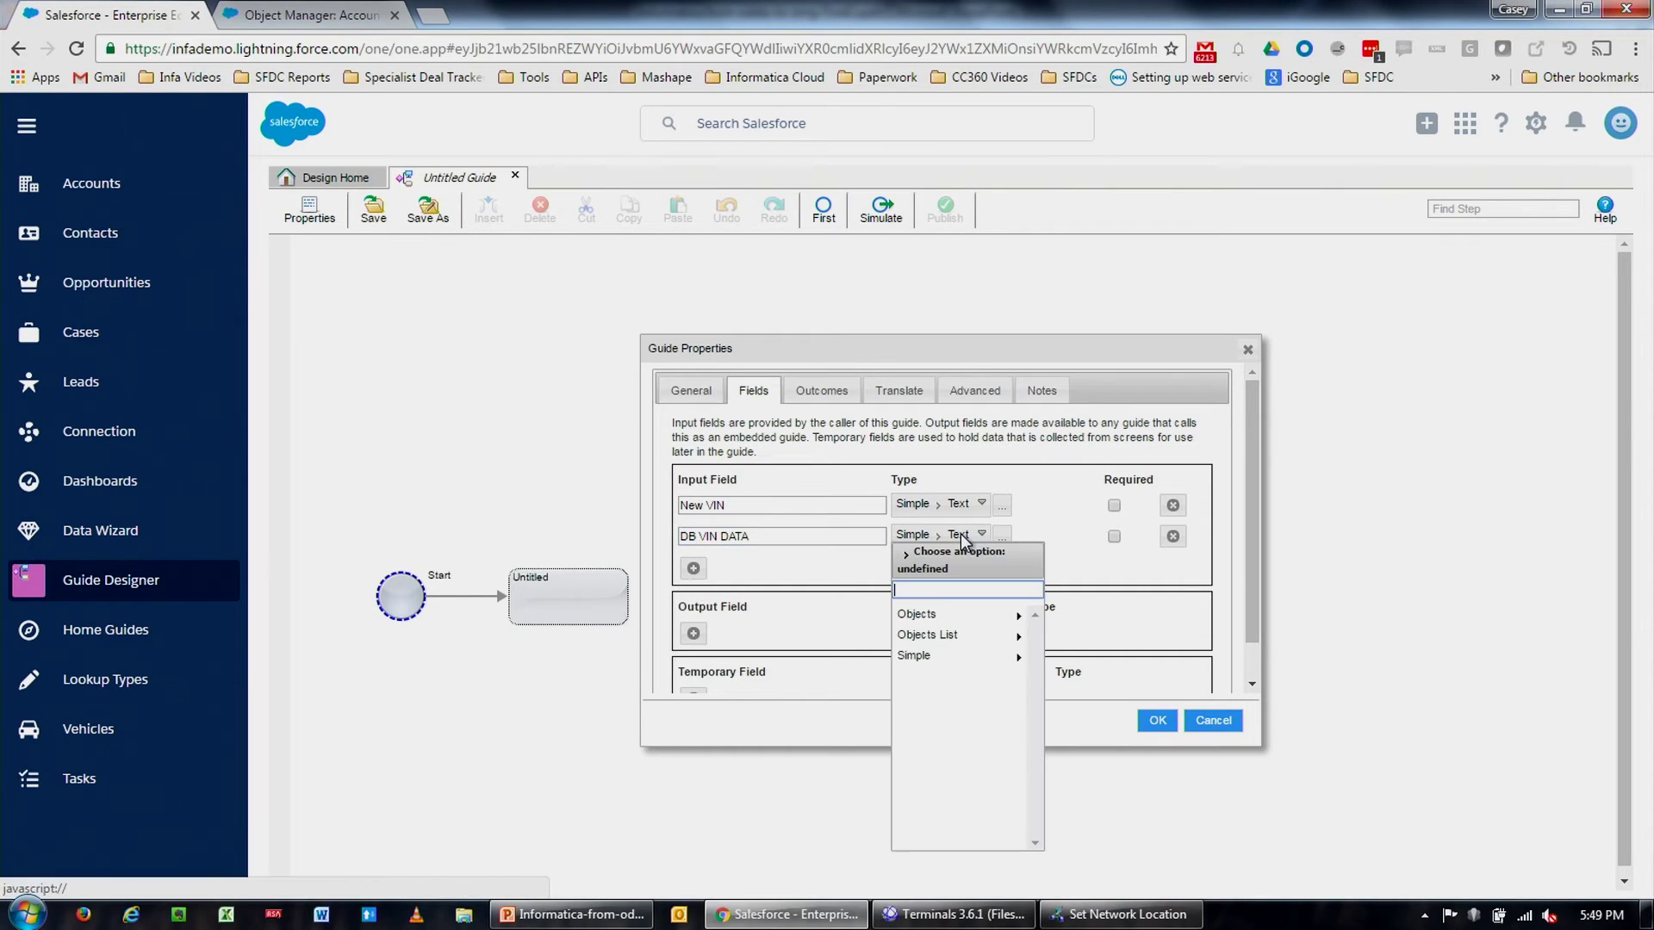
left_click(943, 616)
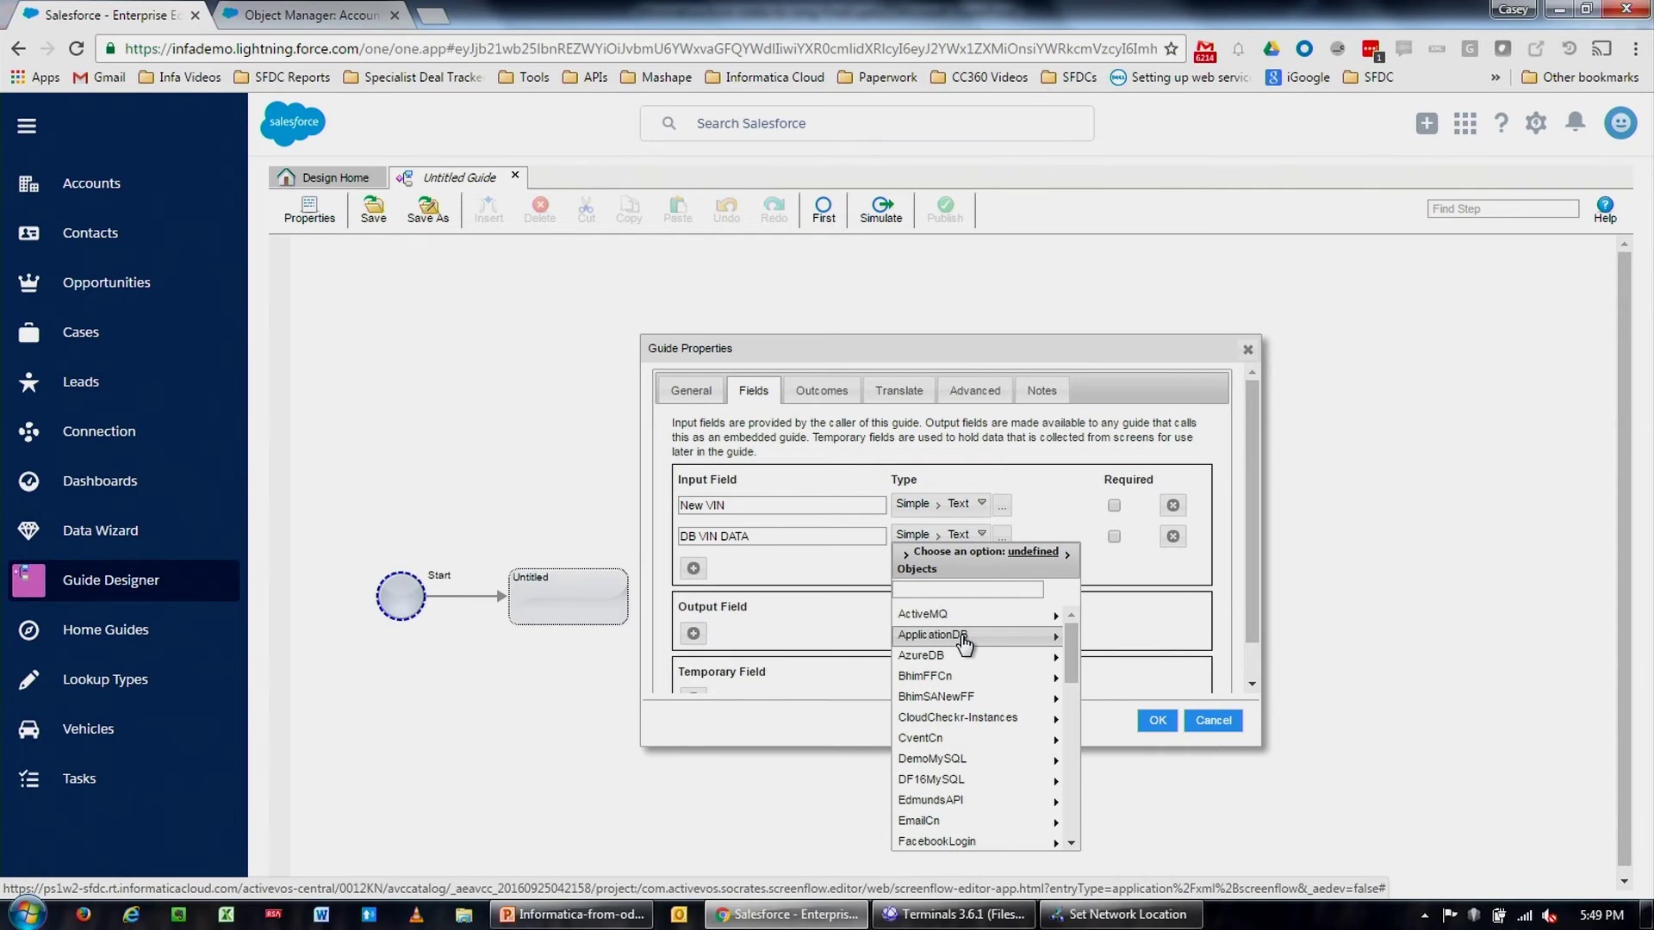
scroll(964, 644, "down", 4)
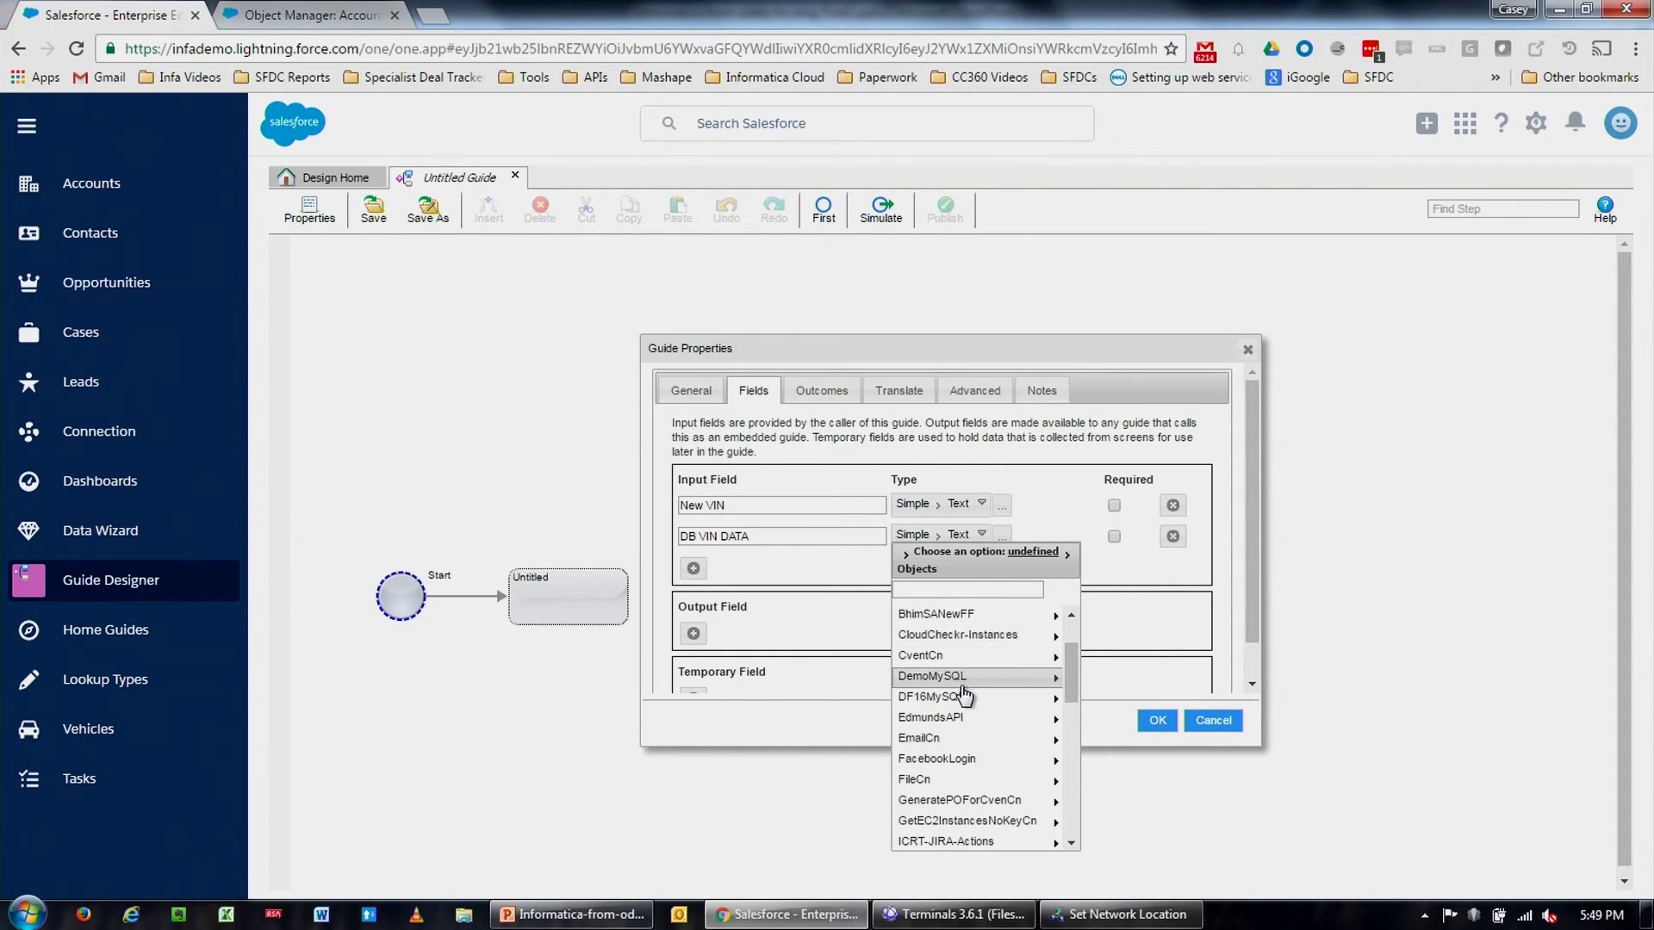
mouse_move(963, 700)
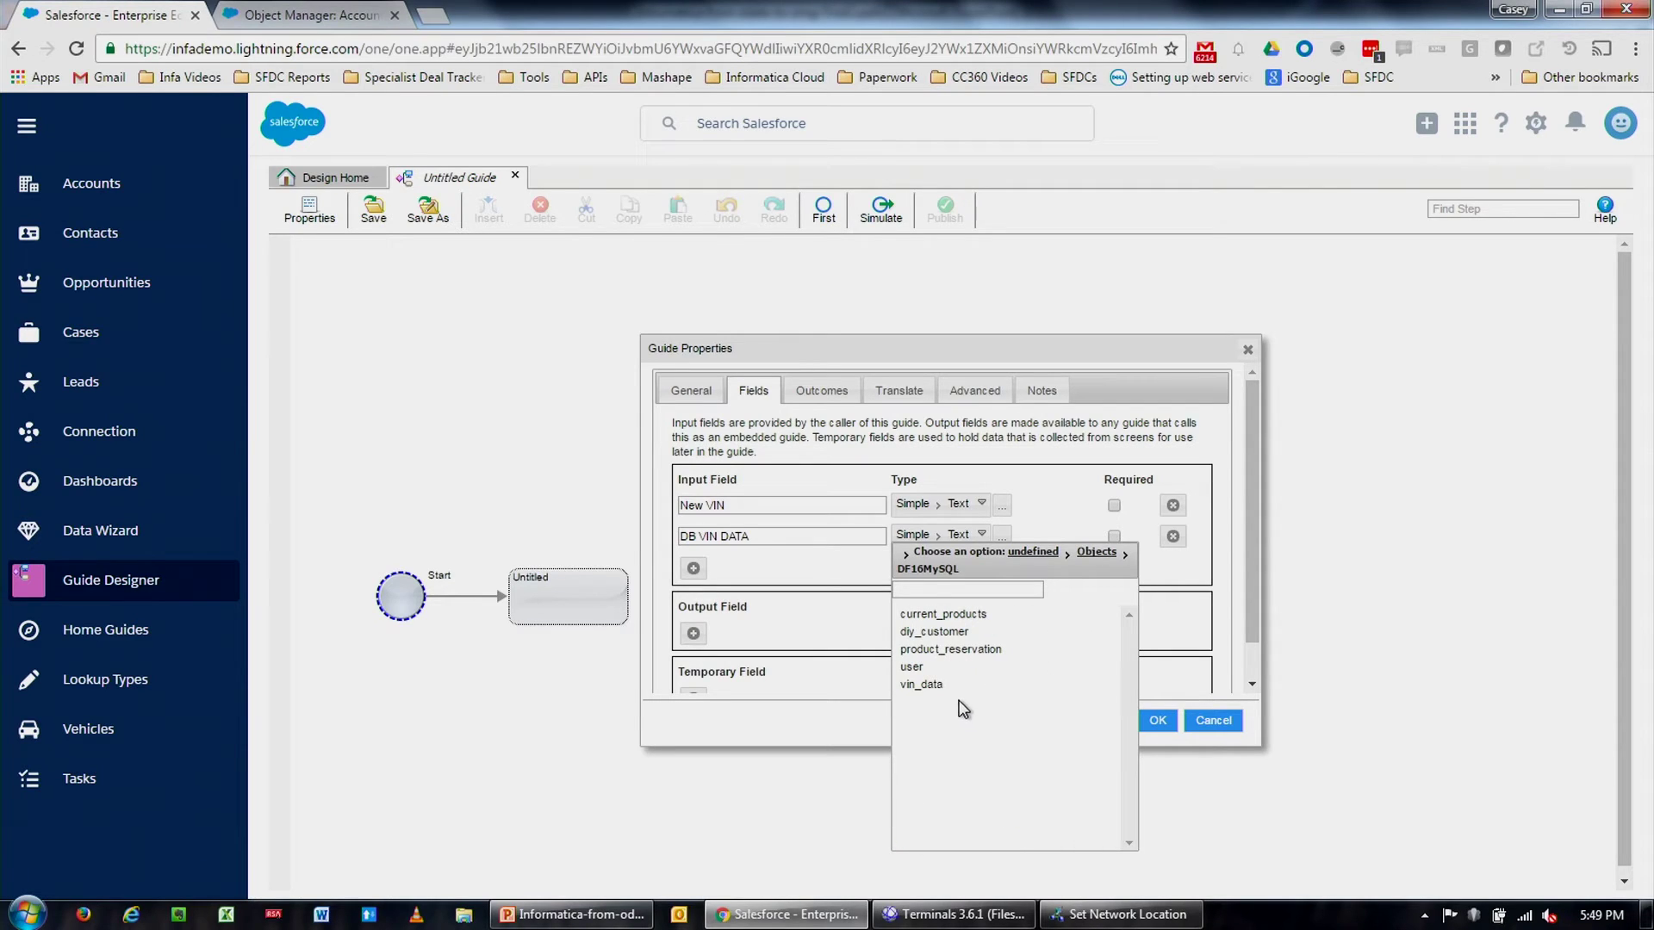
left_click(958, 686)
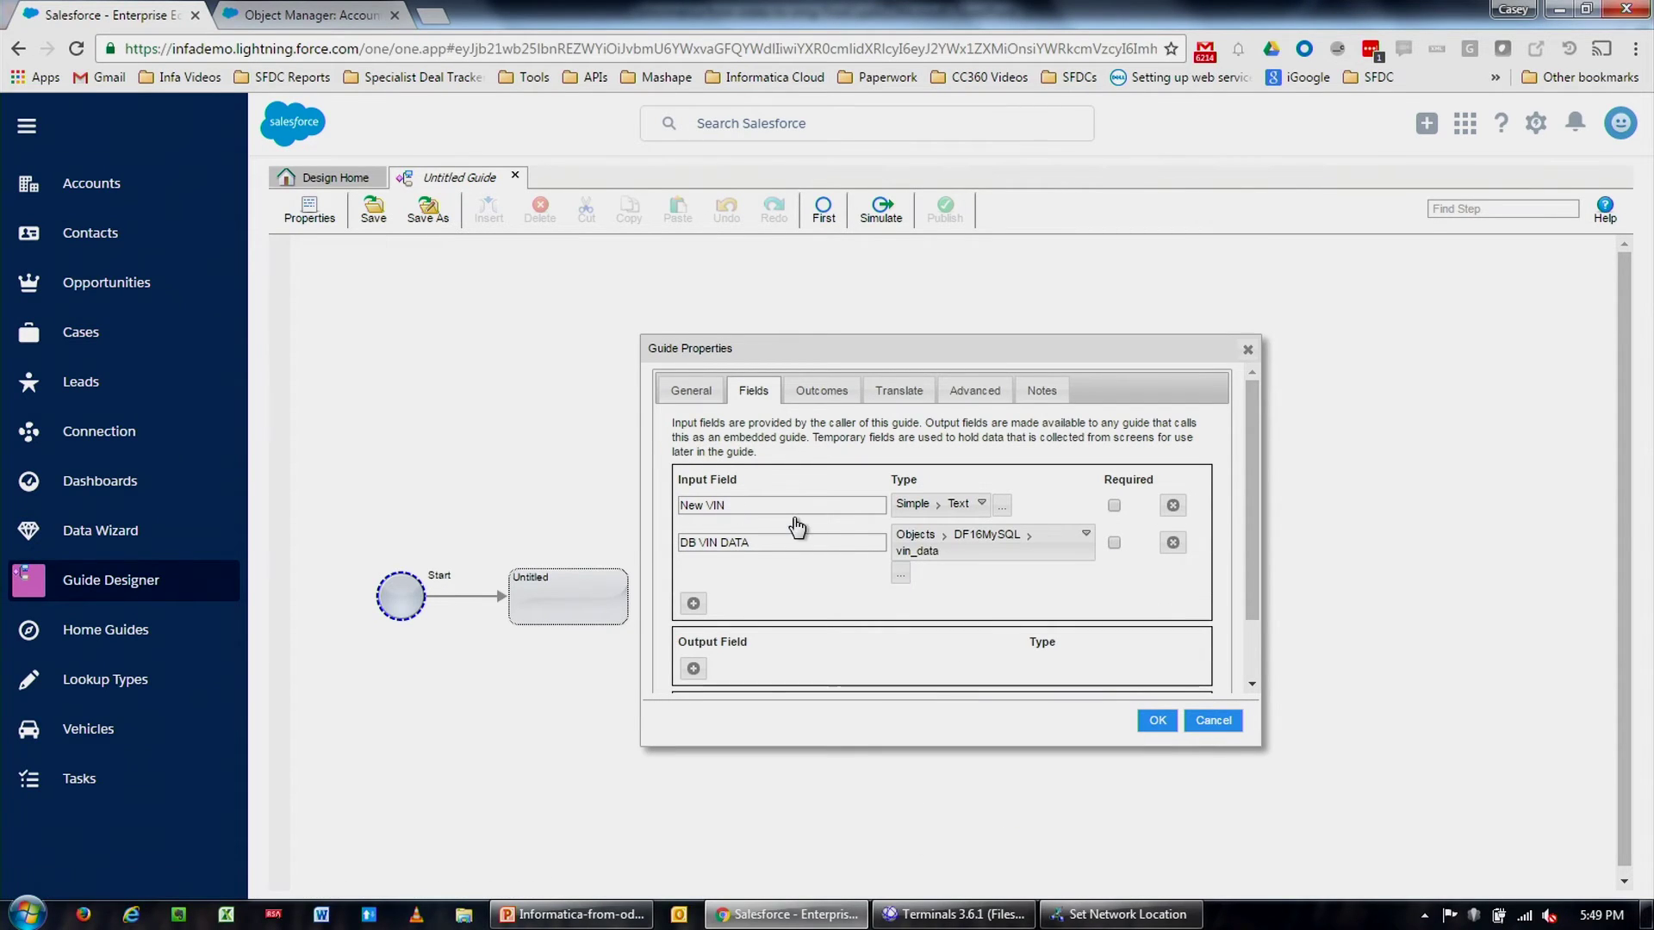
scroll(794, 561, "down", 1)
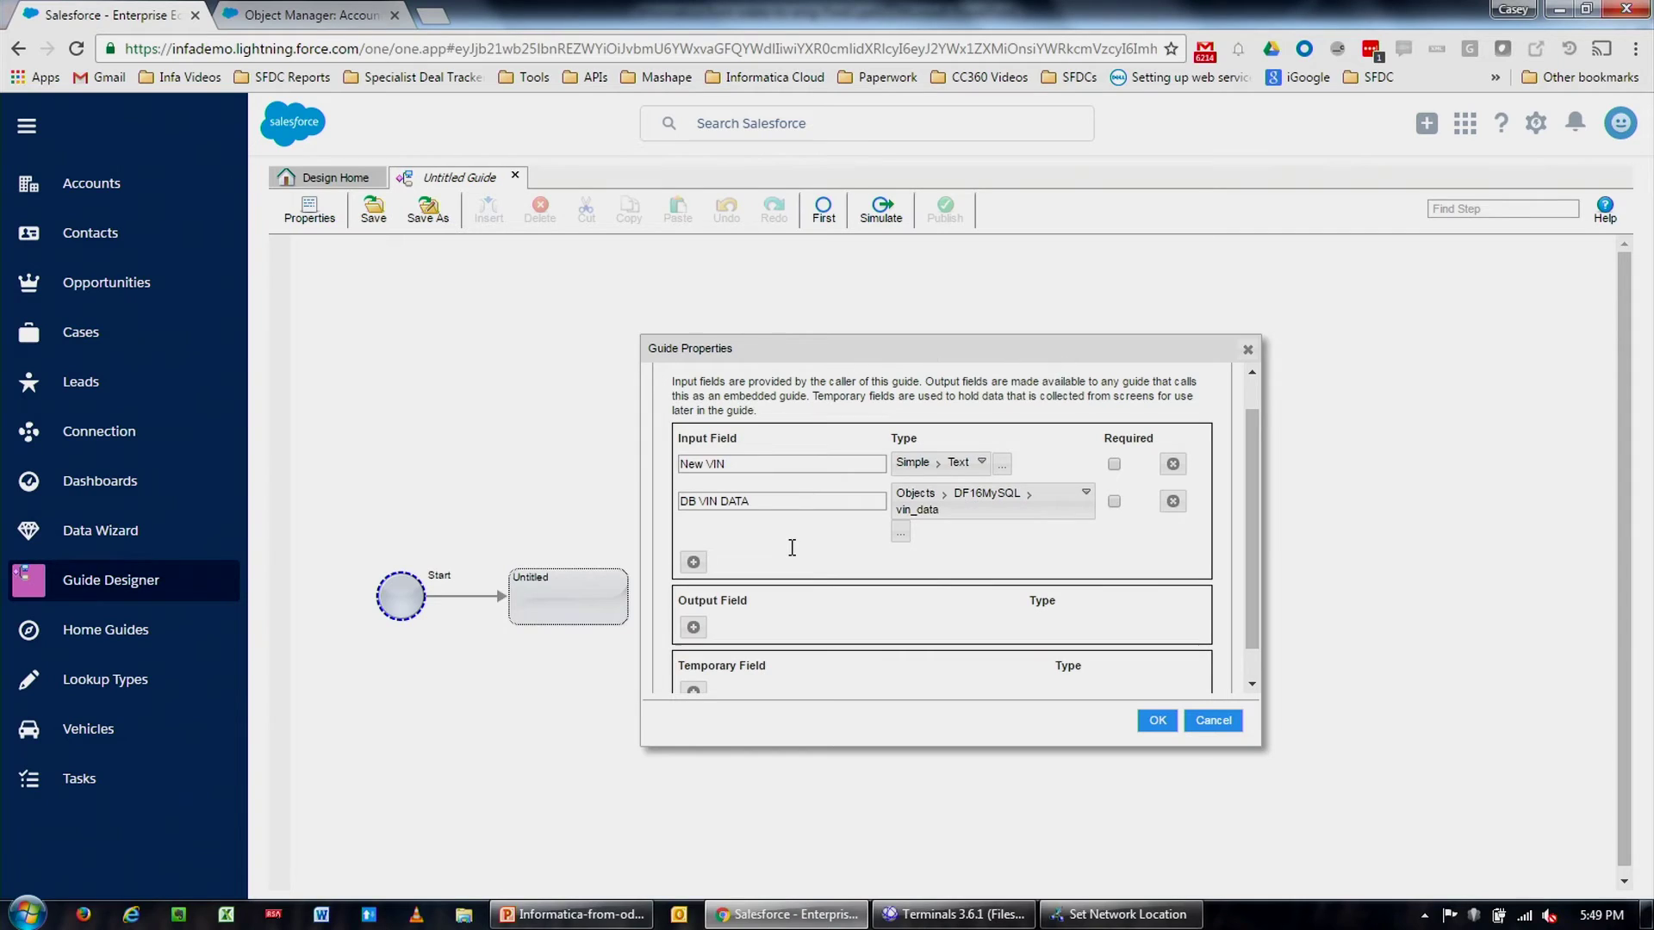
left_click(1156, 720)
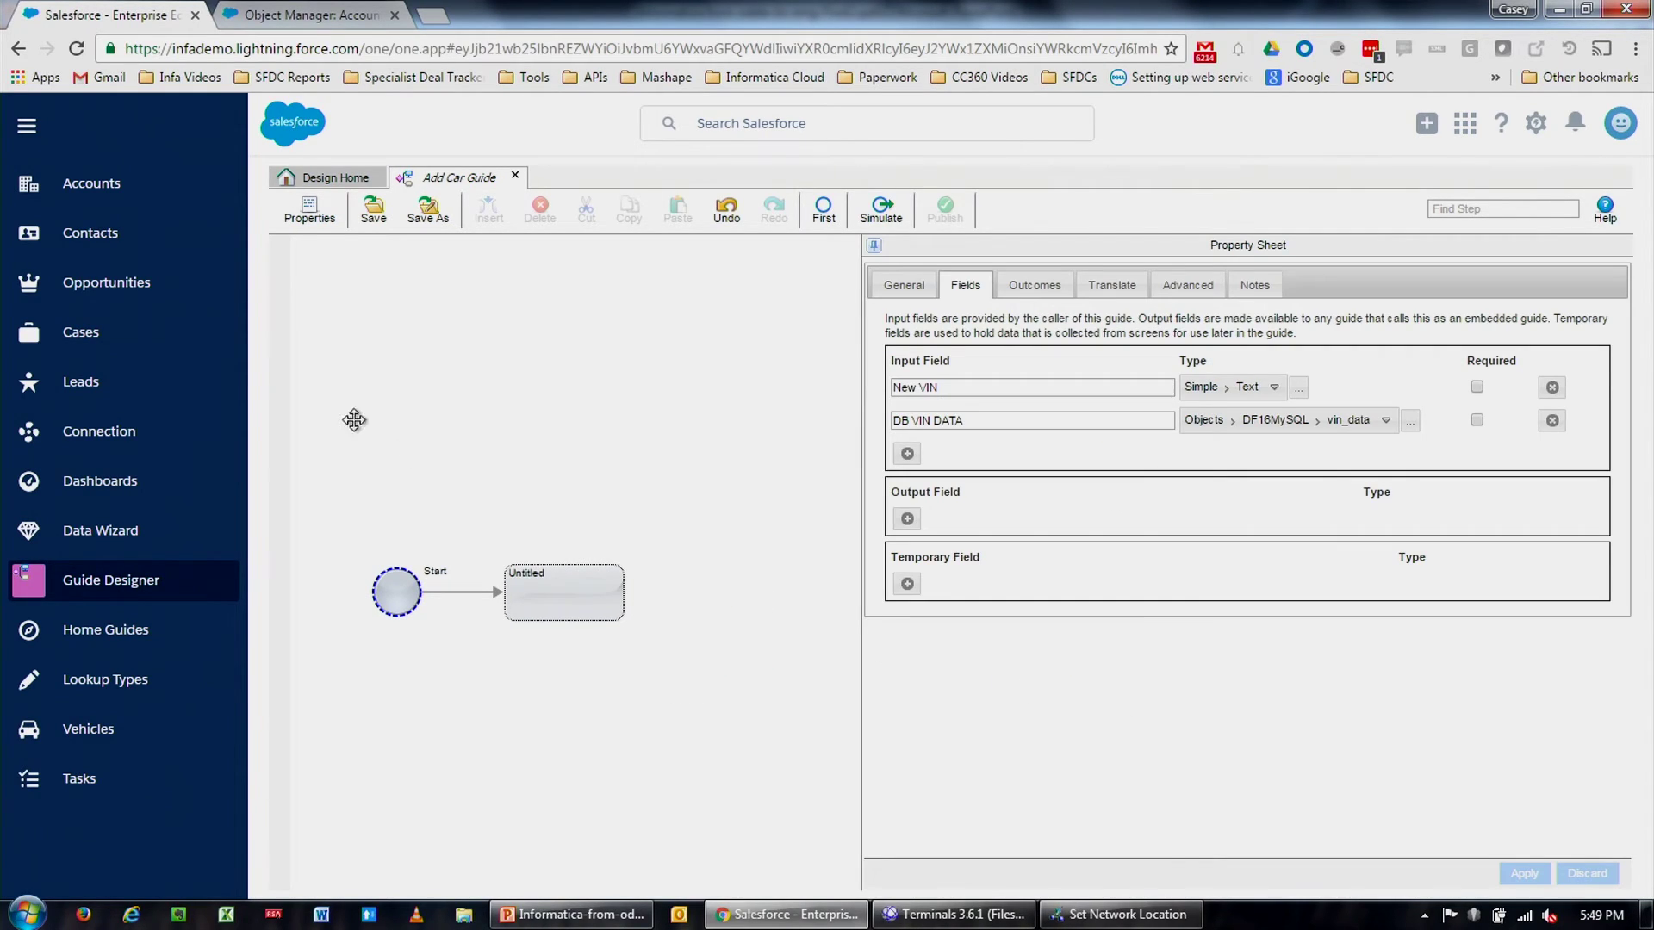
- Add an Assignment step to the flow directly after the first untitled step
mouse_move(274, 375)
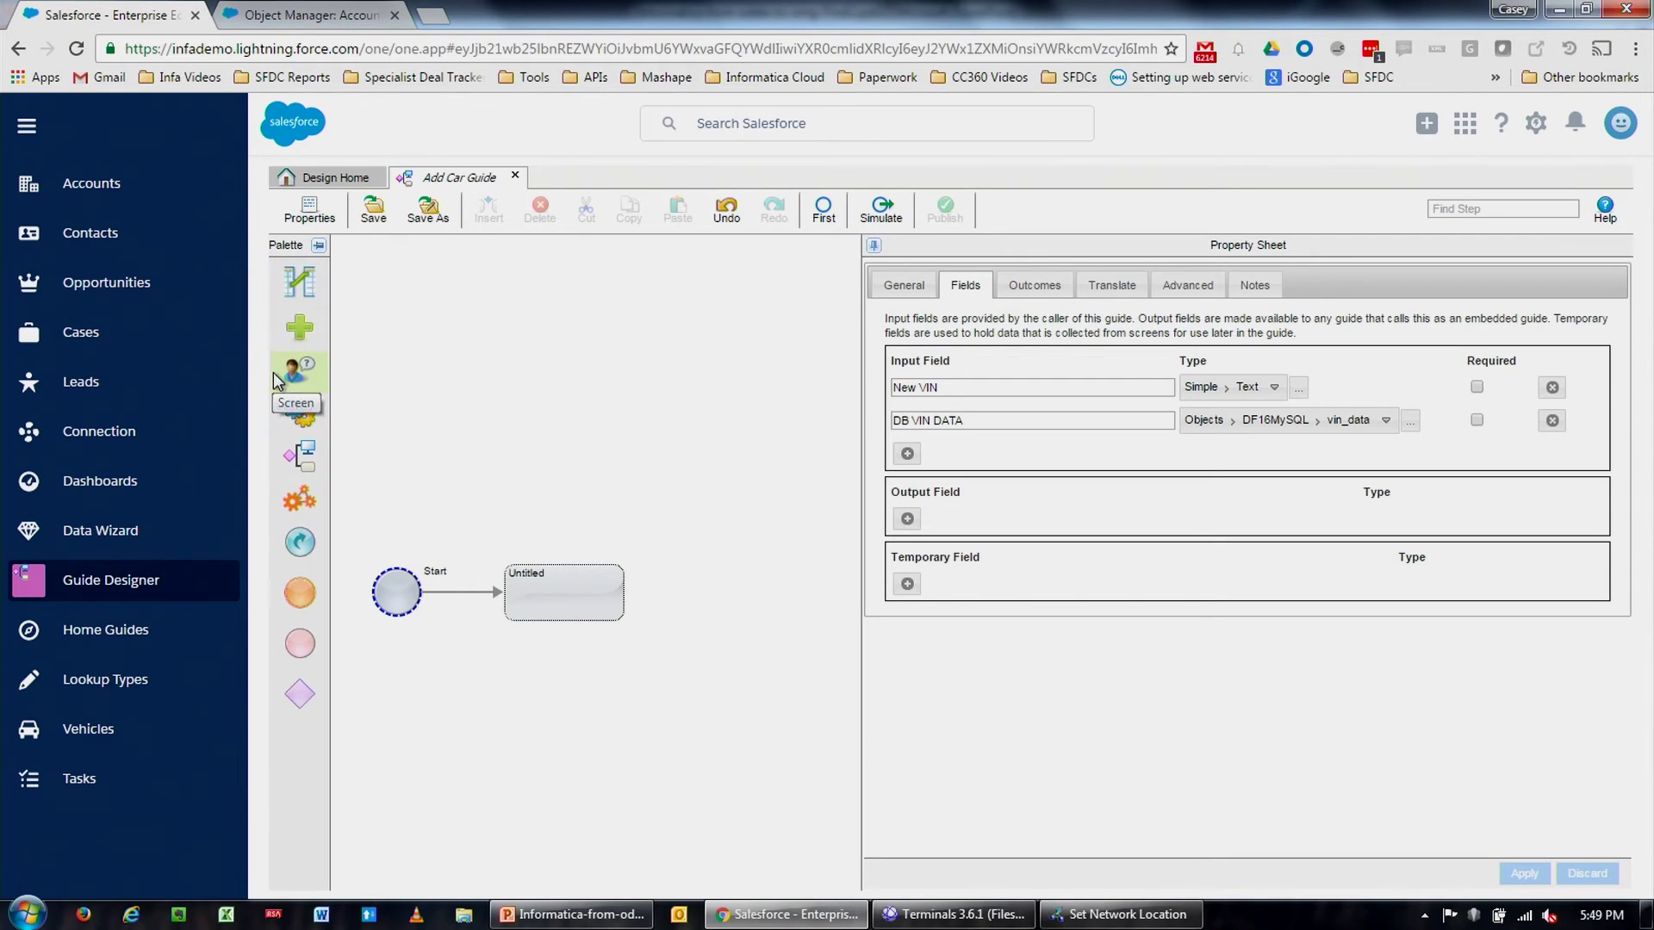
left_click_drag(303, 291, 448, 577)
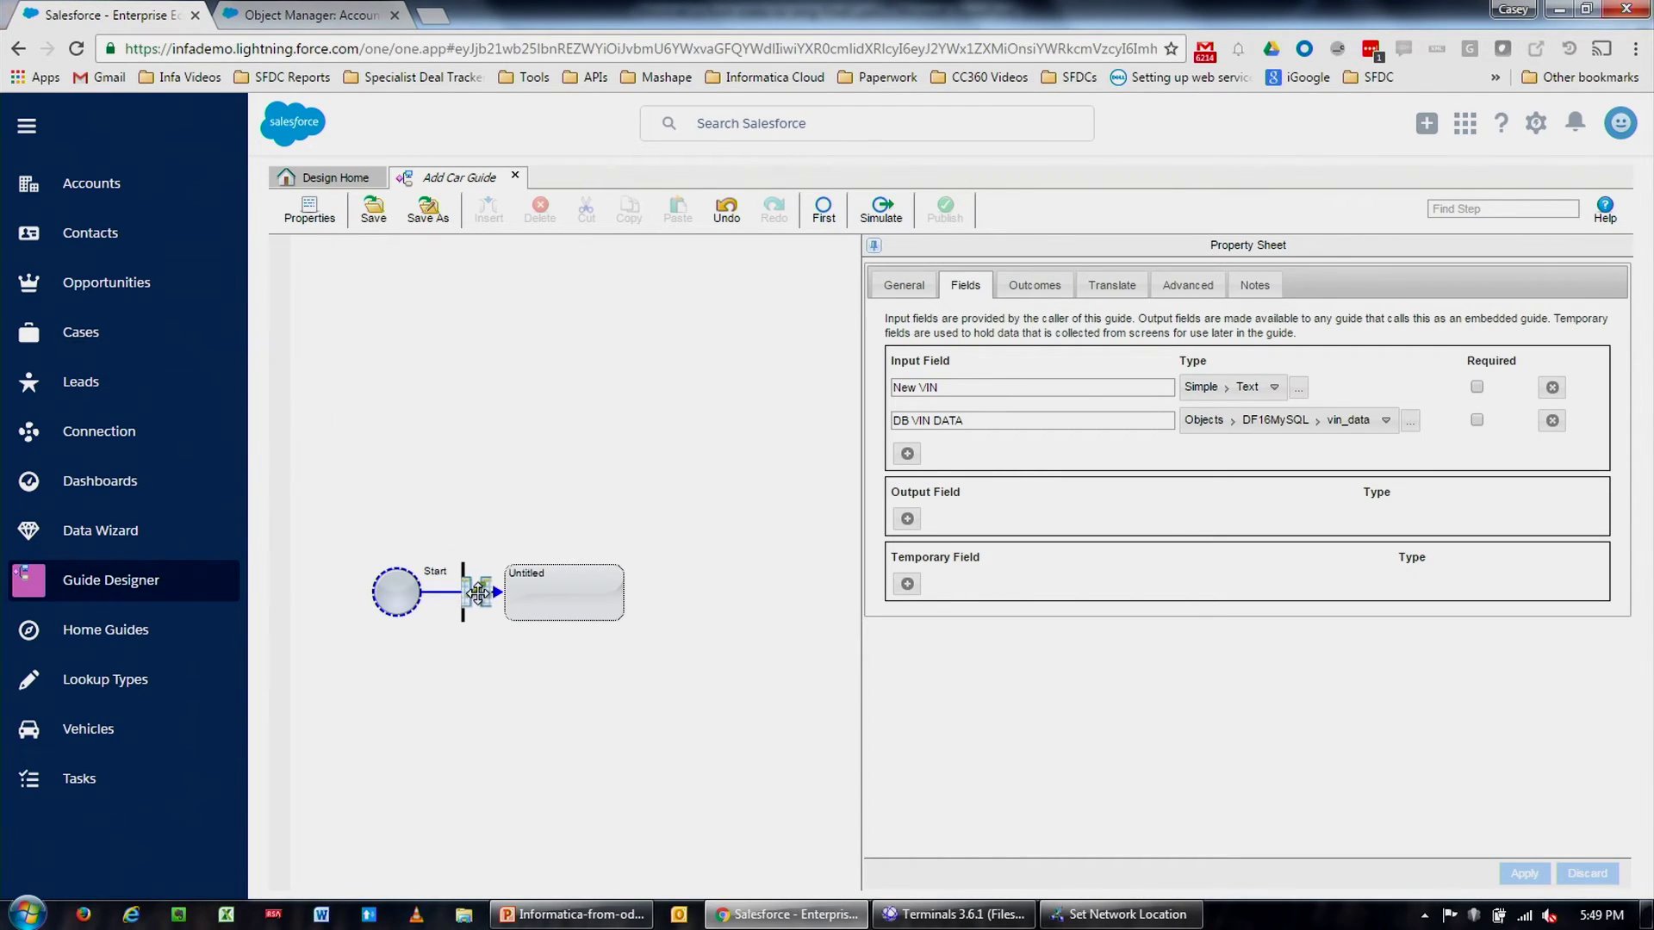
mouse_move(748, 617)
left_mouse_down()
mouse_move(480, 612)
mouse_move(524, 617)
left_mouse_up()
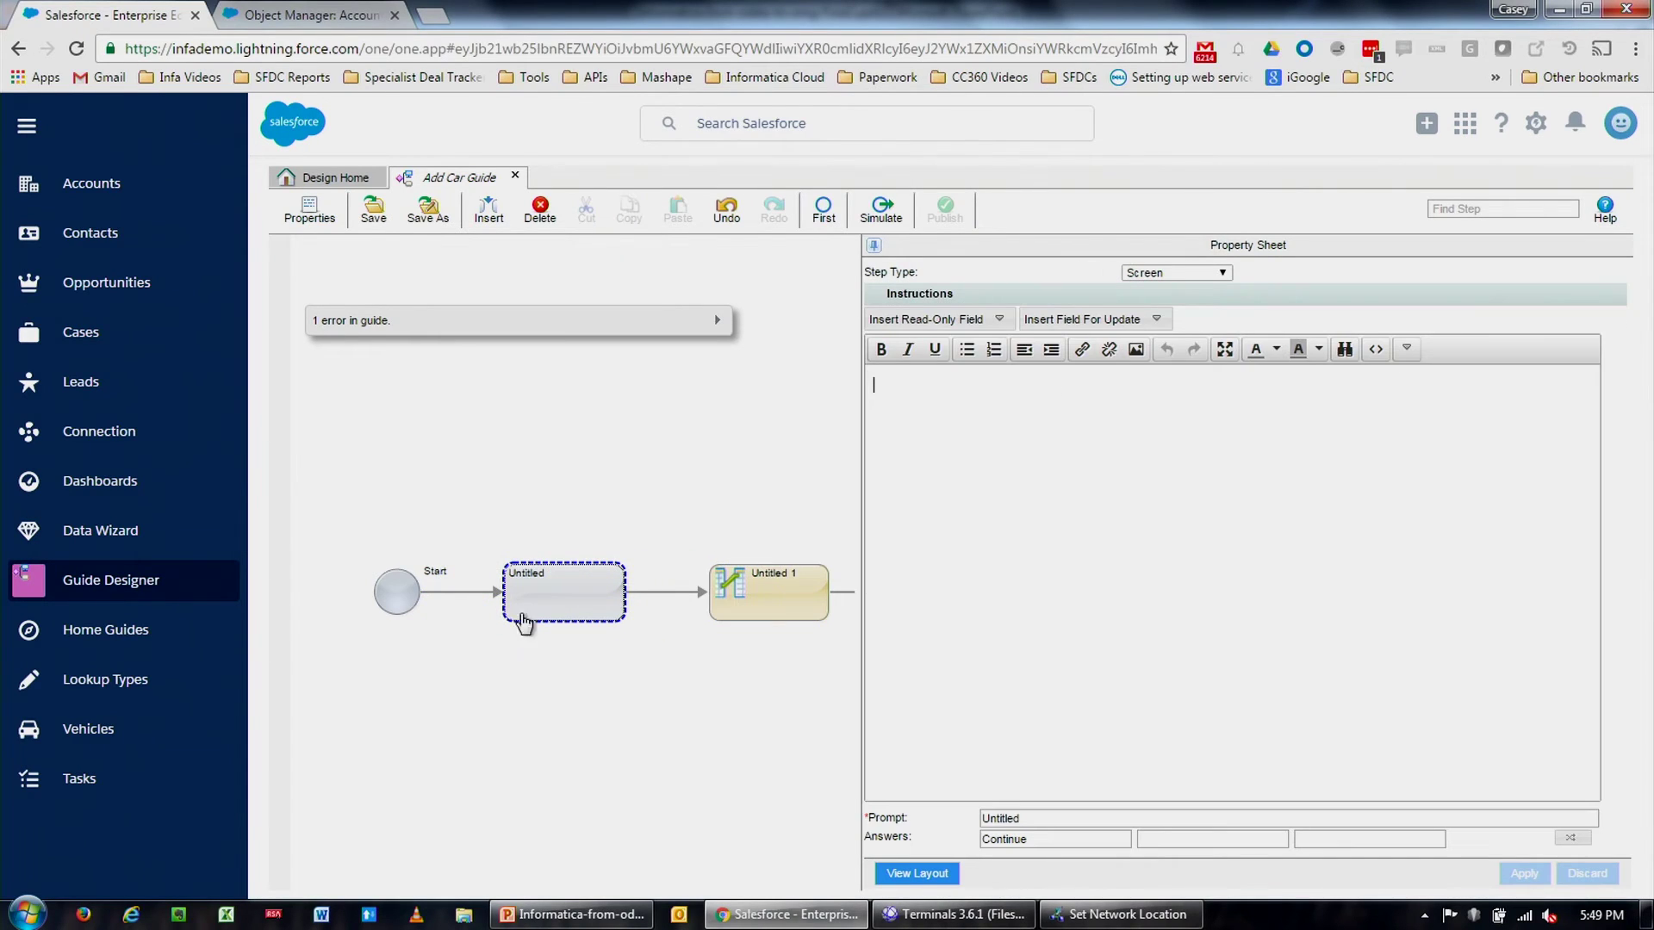
- Write the first screen's instructions: "Welcome to the Add Vehicle Guide" and, below it, "Please Enter Customer VIN or click View VIN List"
type("Welcome to the Add Vehicle Guide")
key("Return")
key("Return")
type("Please Enter your")
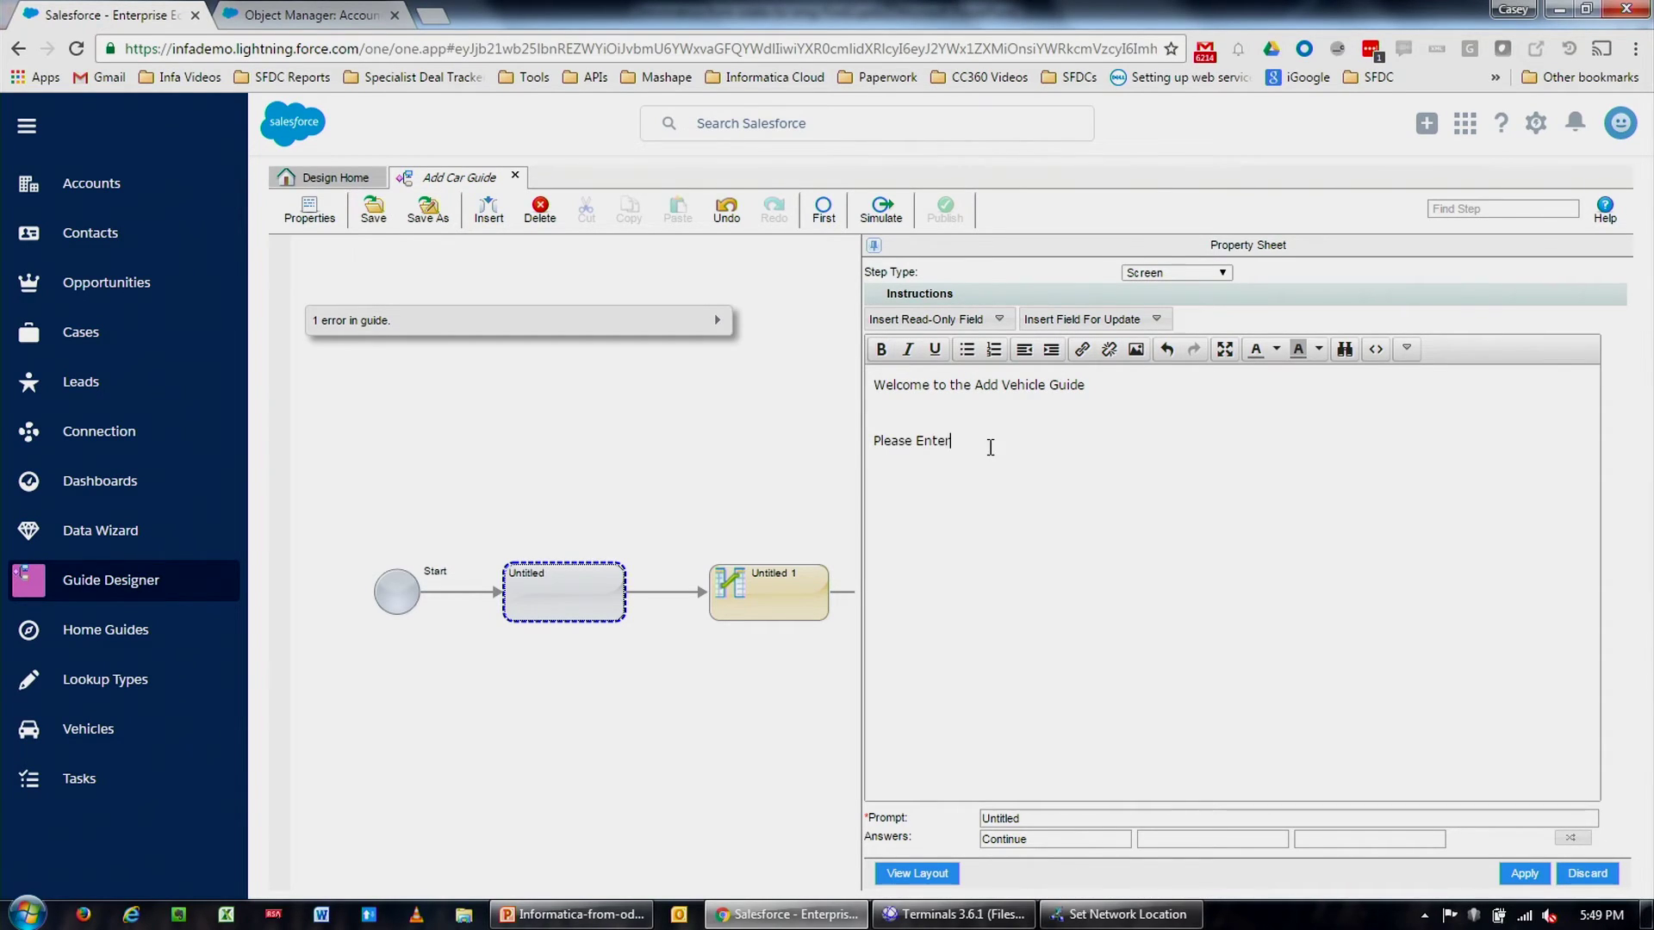
key("BackSpace")
key("BackSpace")
key("BackSpace")
key("BackSpace")
type("Customer VIN or click View VIN List")
key("Tab")
left_click(985, 440)
left_click(1214, 440)
key("Return")
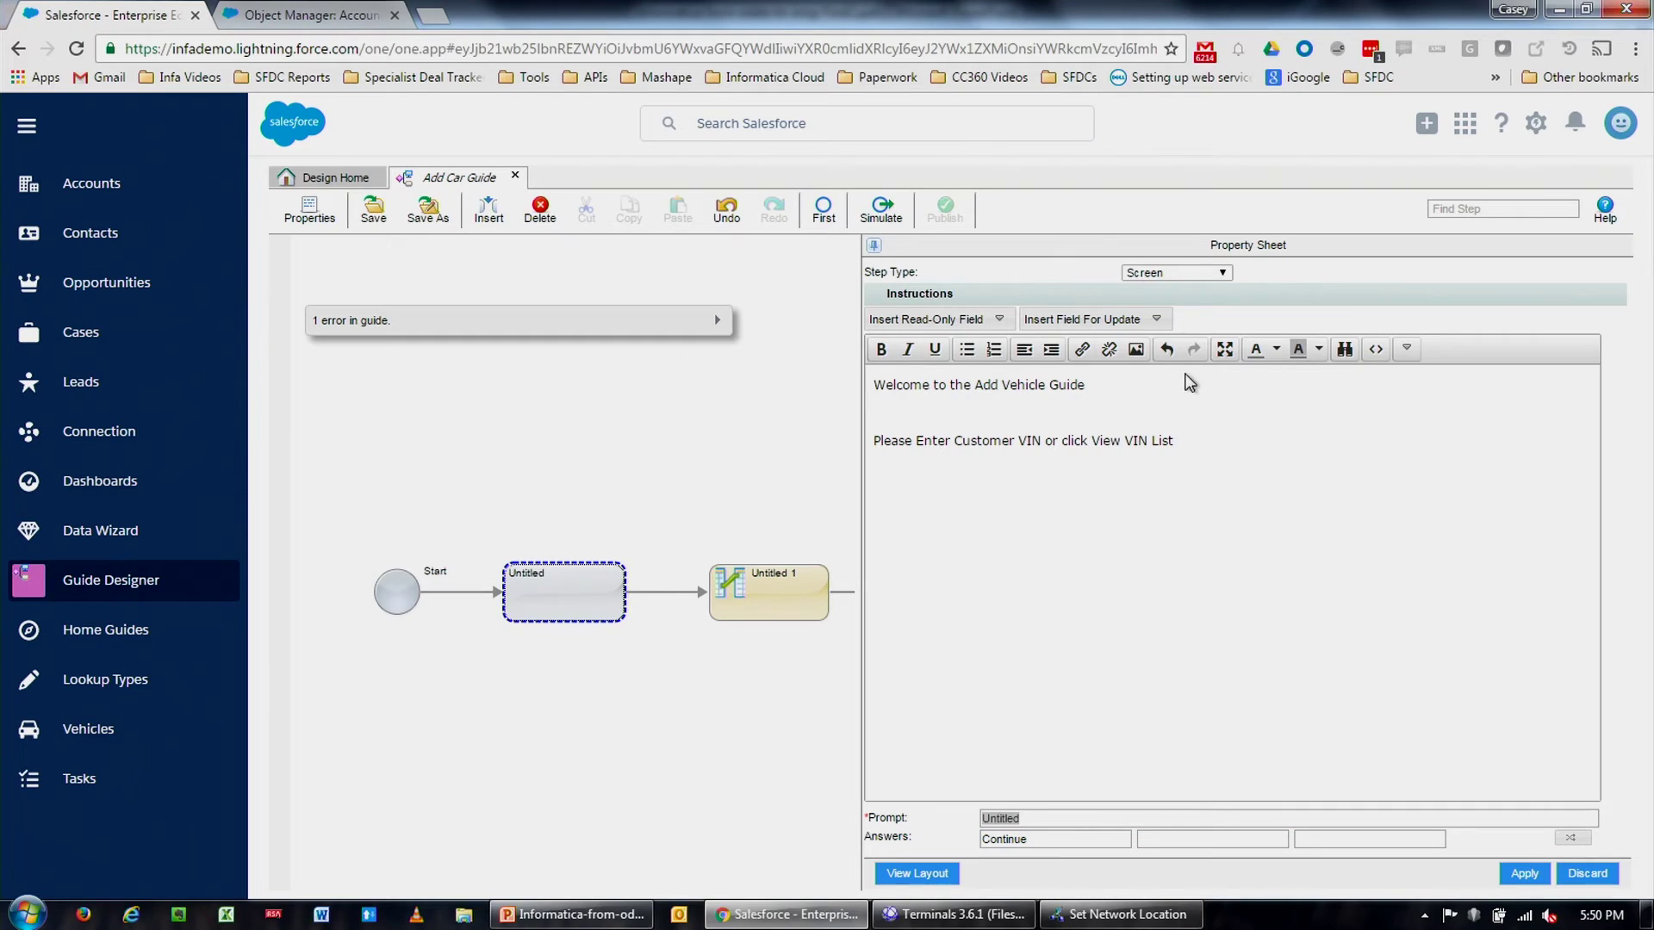
- Insert New VIN as a field for update below the first screen's instruction text
left_click(1147, 319)
type("cu")
key("BackSpace")
key("BackSpace")
type("nmew")
key("BackSpace")
type("ew")
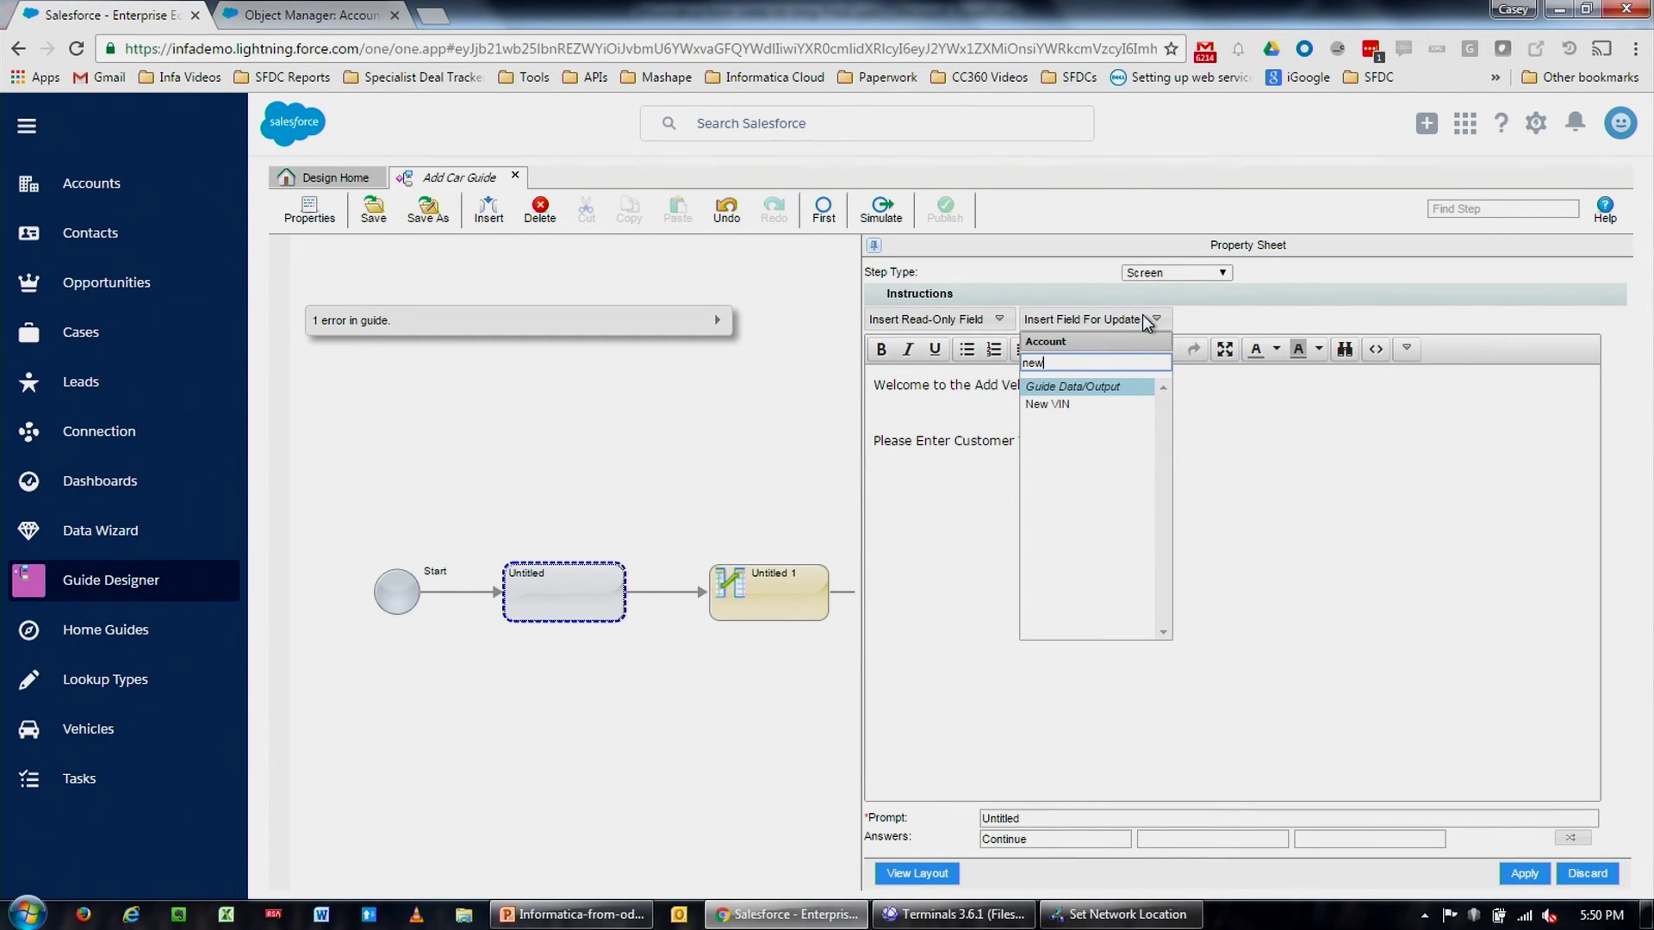
left_click(1047, 410)
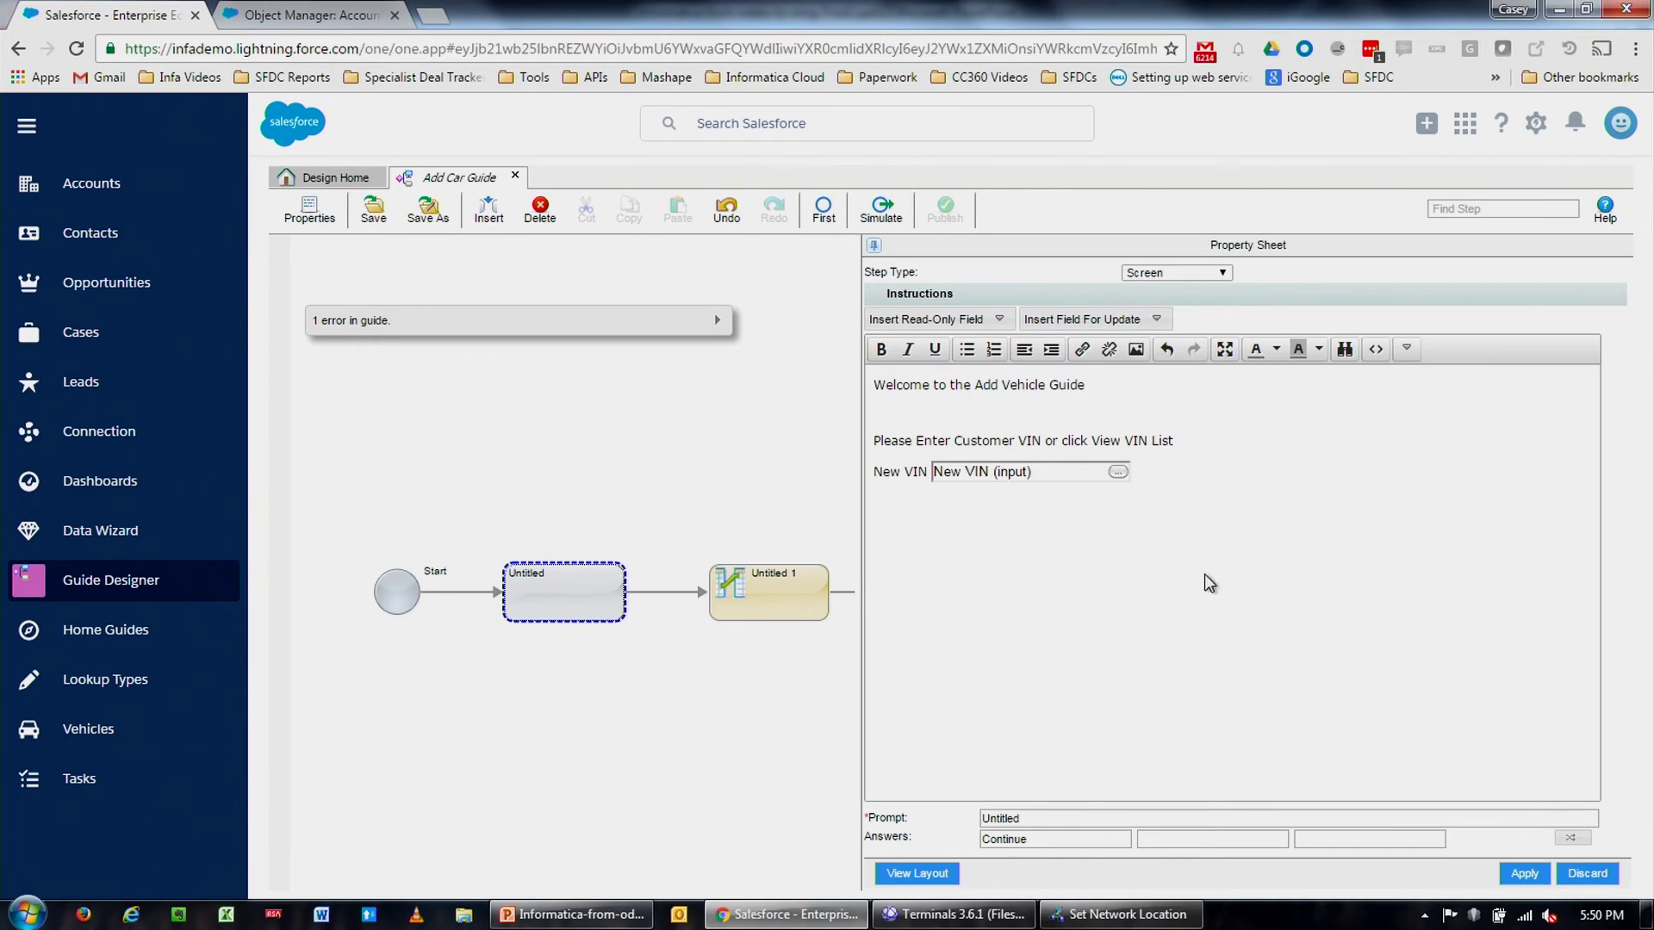
- Set the first screen's prompt to "Enter VIN or View List"
left_click(1056, 819)
double_click(1056, 819)
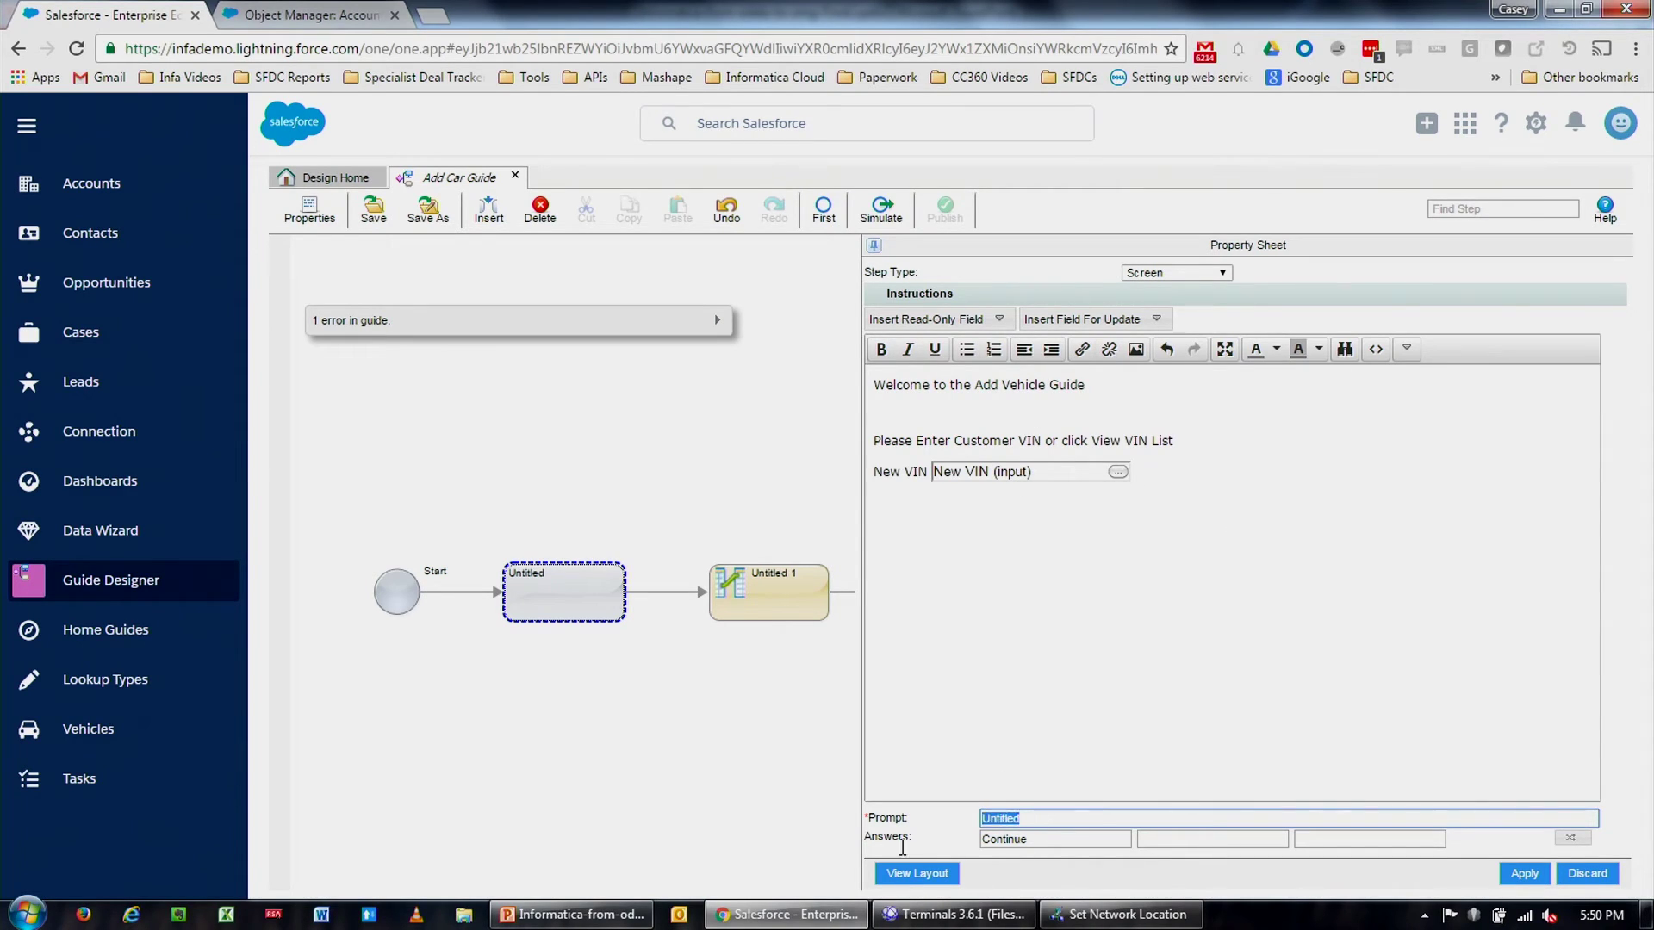
type("Enter")
key("BackSpace")
key("BackSpace")
key("BackSpace")
type("y")
type(" VIN por")
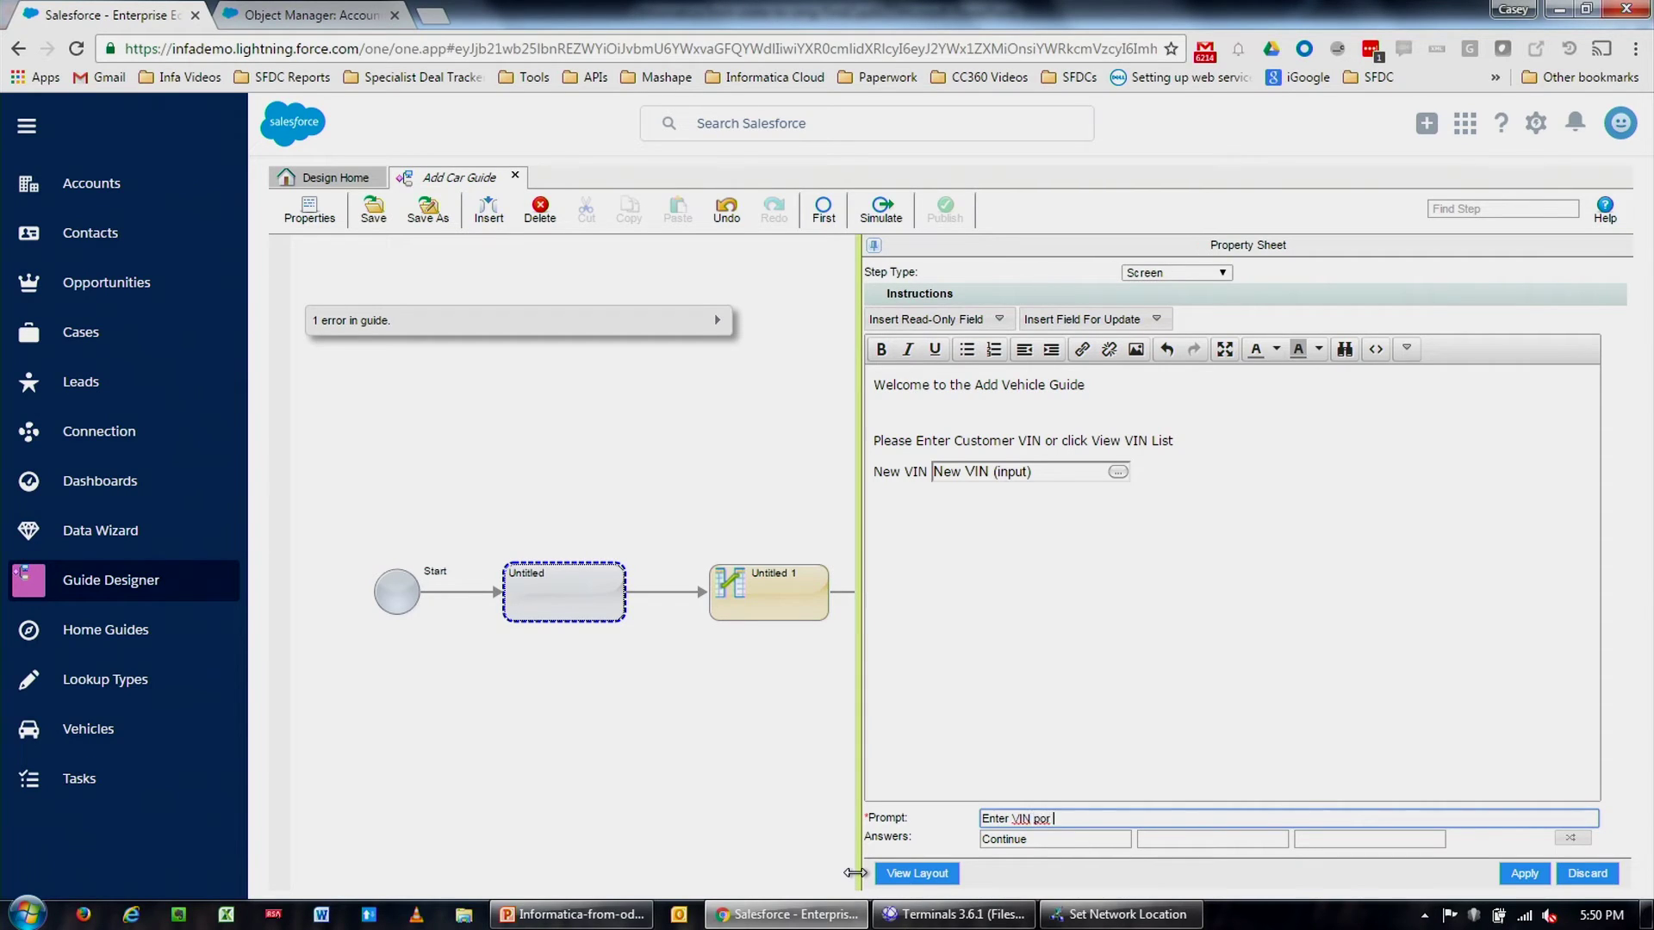
key("BackSpace")
key("BackSpace")
type("o")
key("BackSpace")
- Add "View VIN List" as the screen's second answer and apply the changes
key("Tab")
key("Tab")
type("View VIN ")
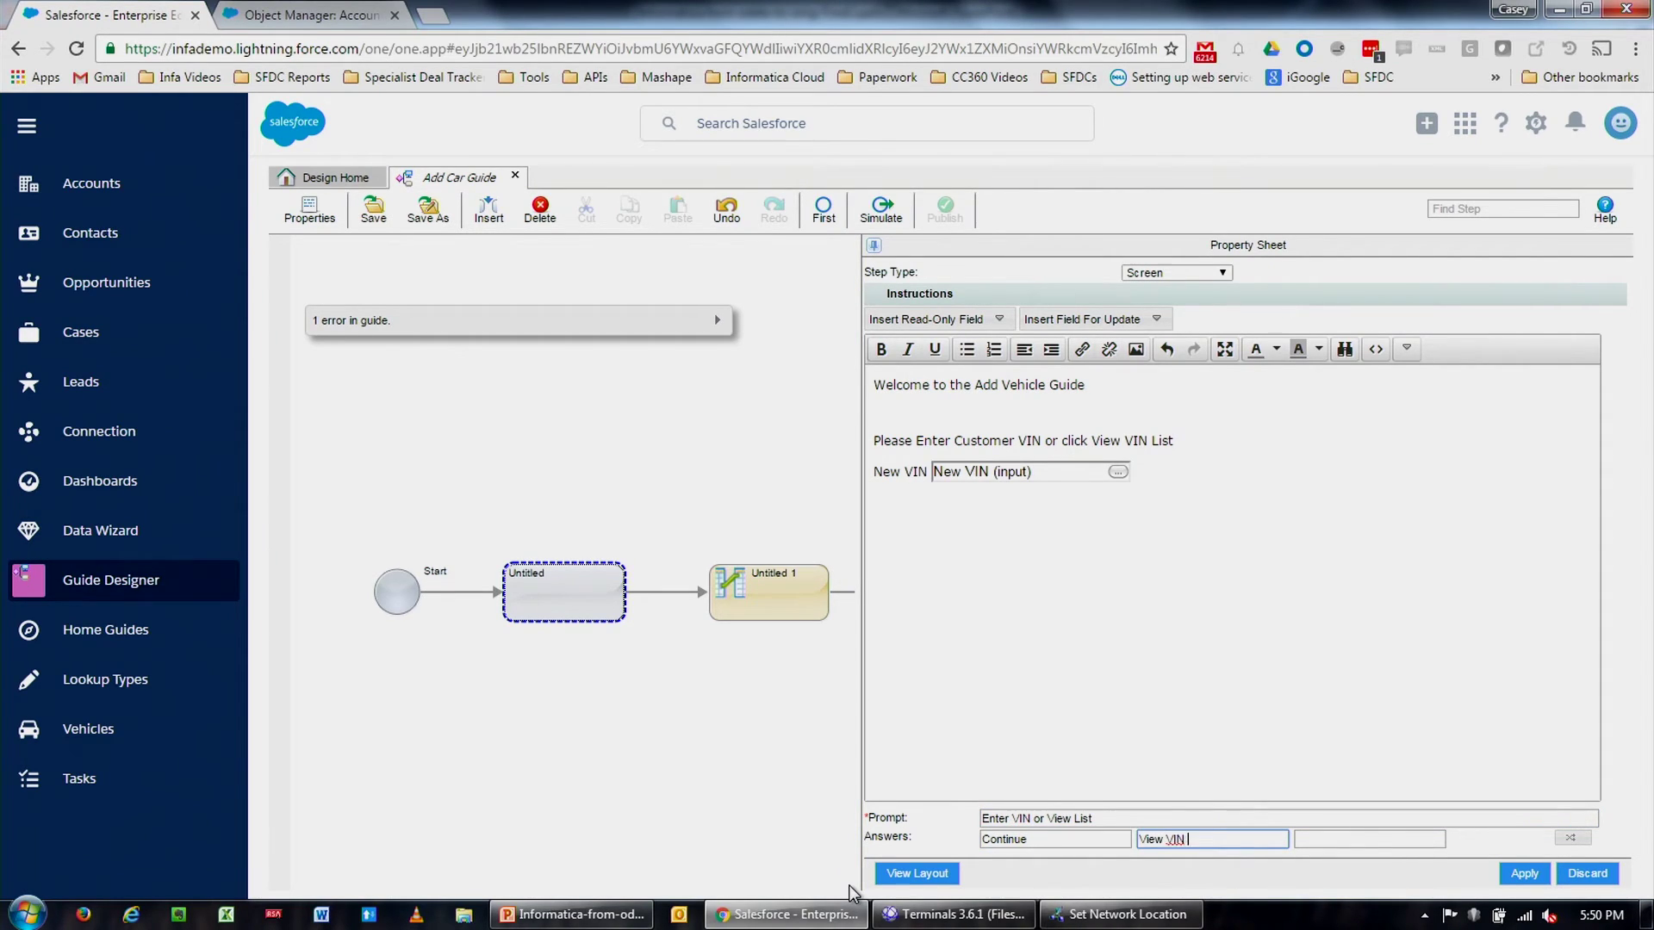
type("List")
left_click(1524, 875)
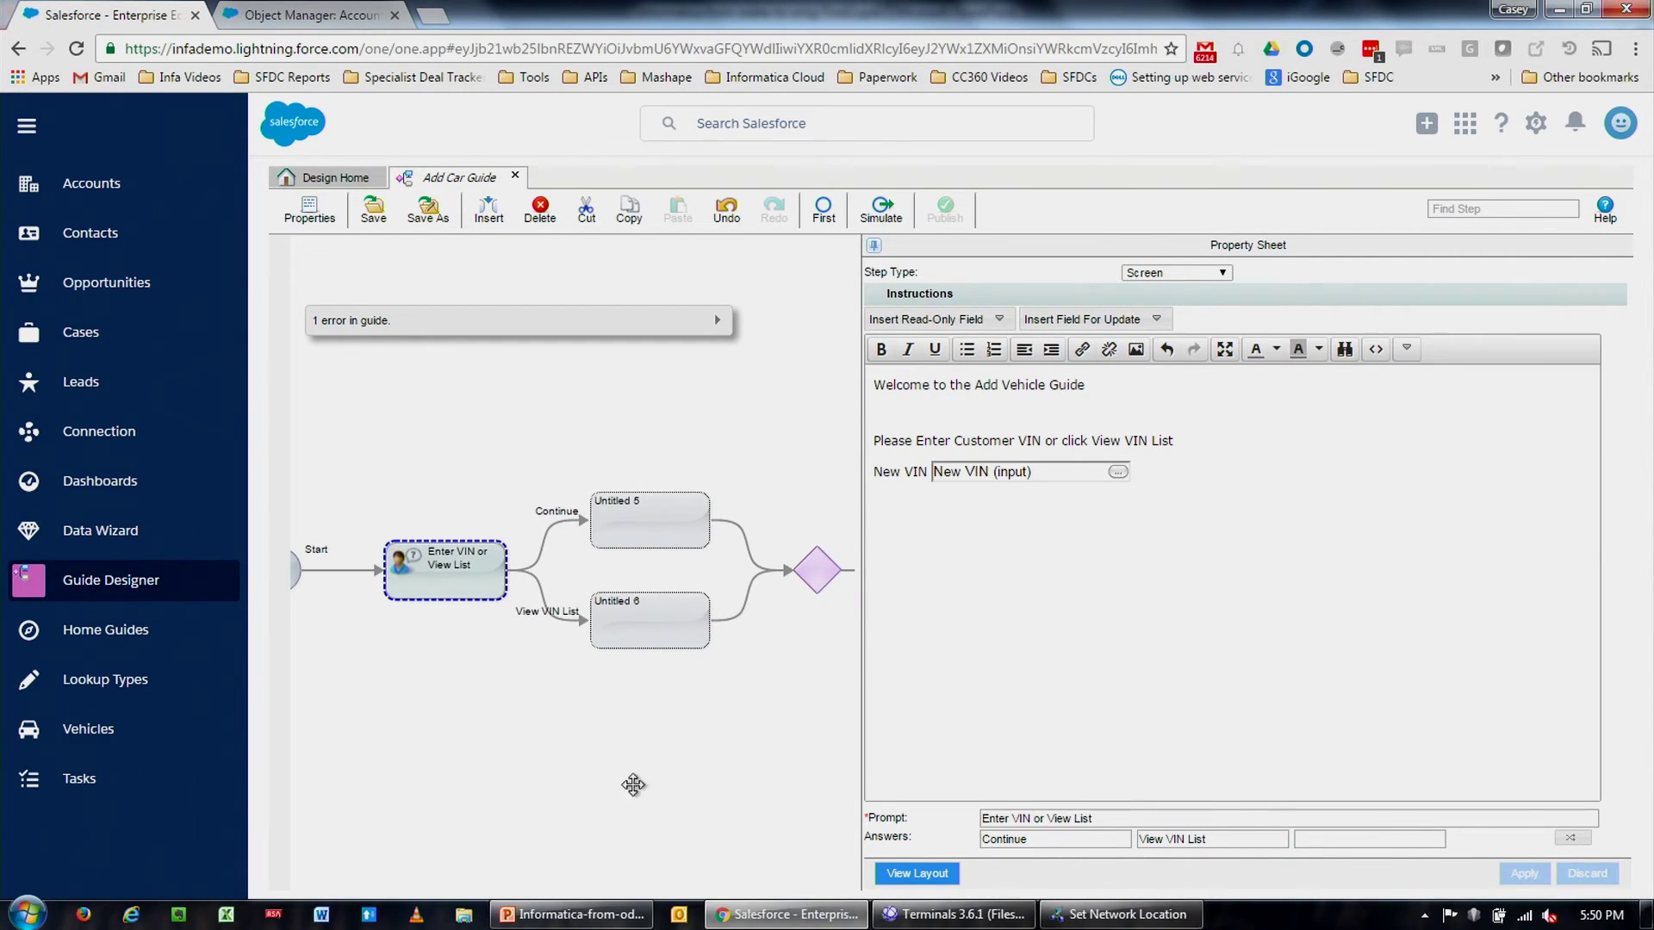
- Insert DB VIN DATA as a field for update in the untitled screen on the View VIN List branch
left_click(645, 642)
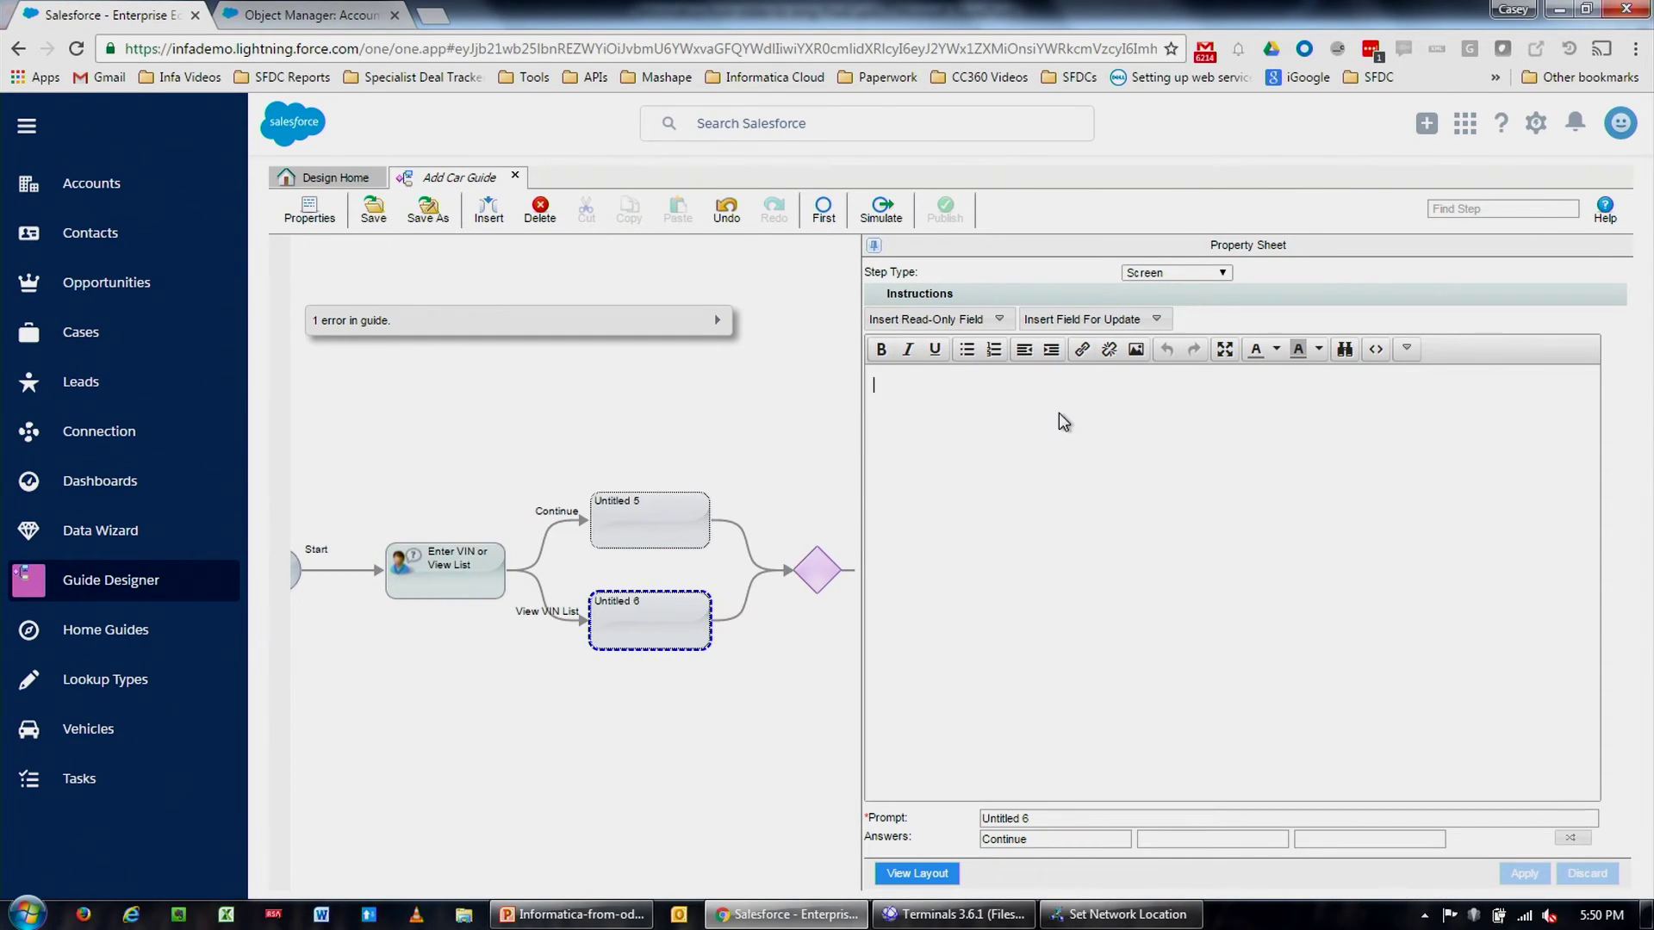
left_click(1115, 321)
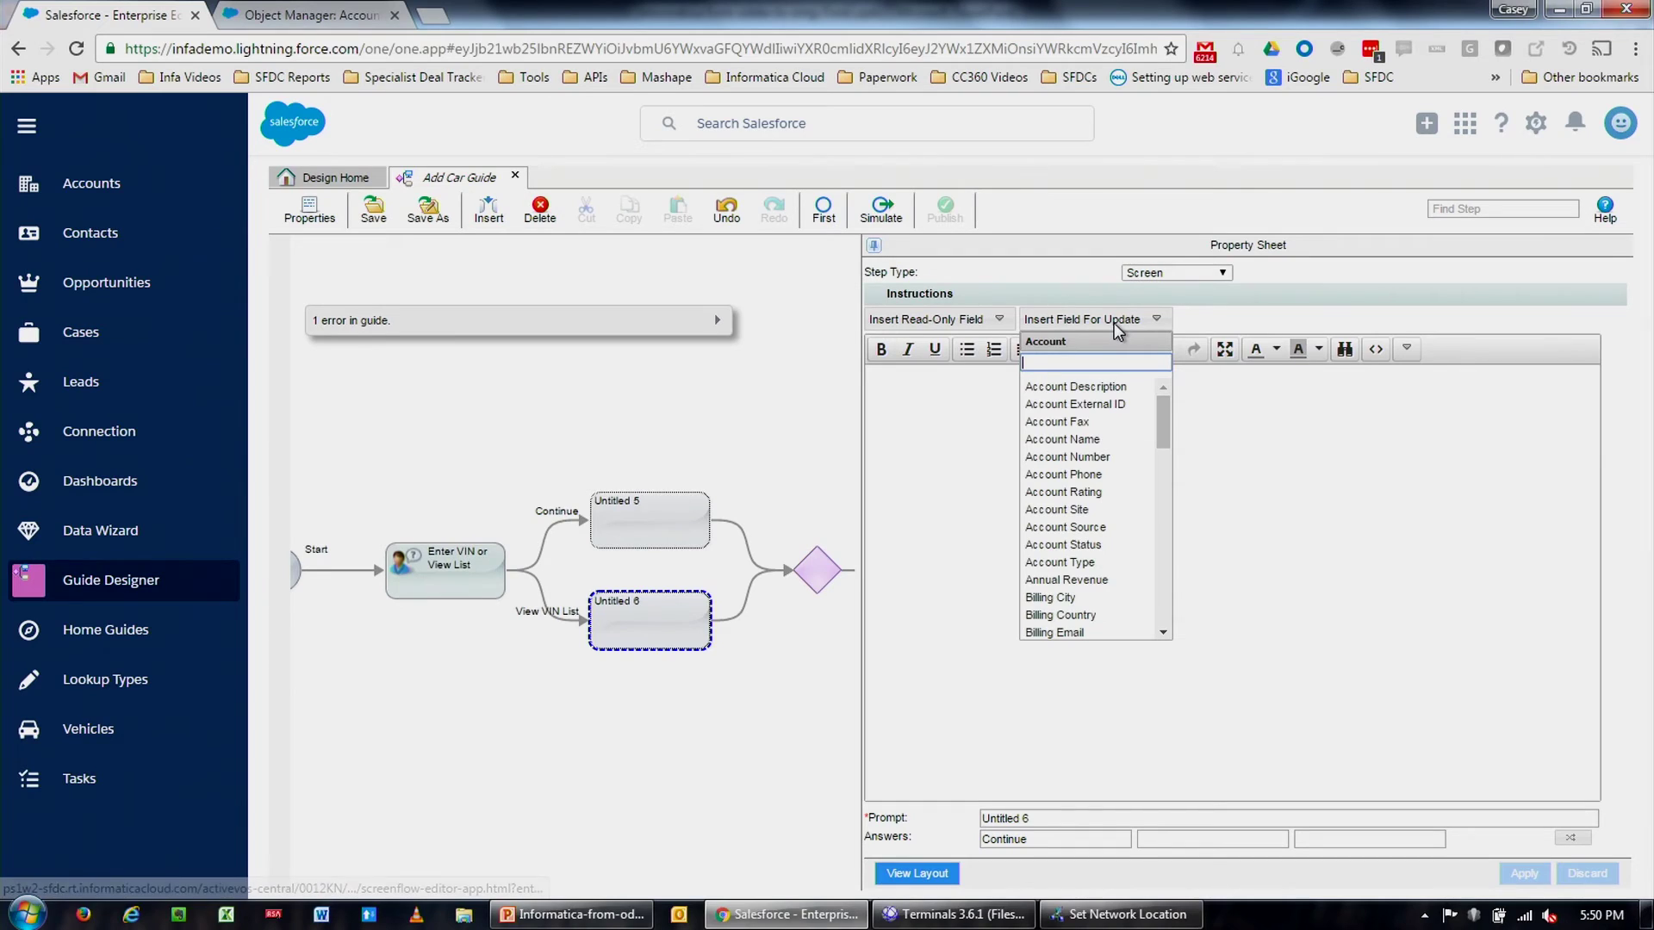
type("db")
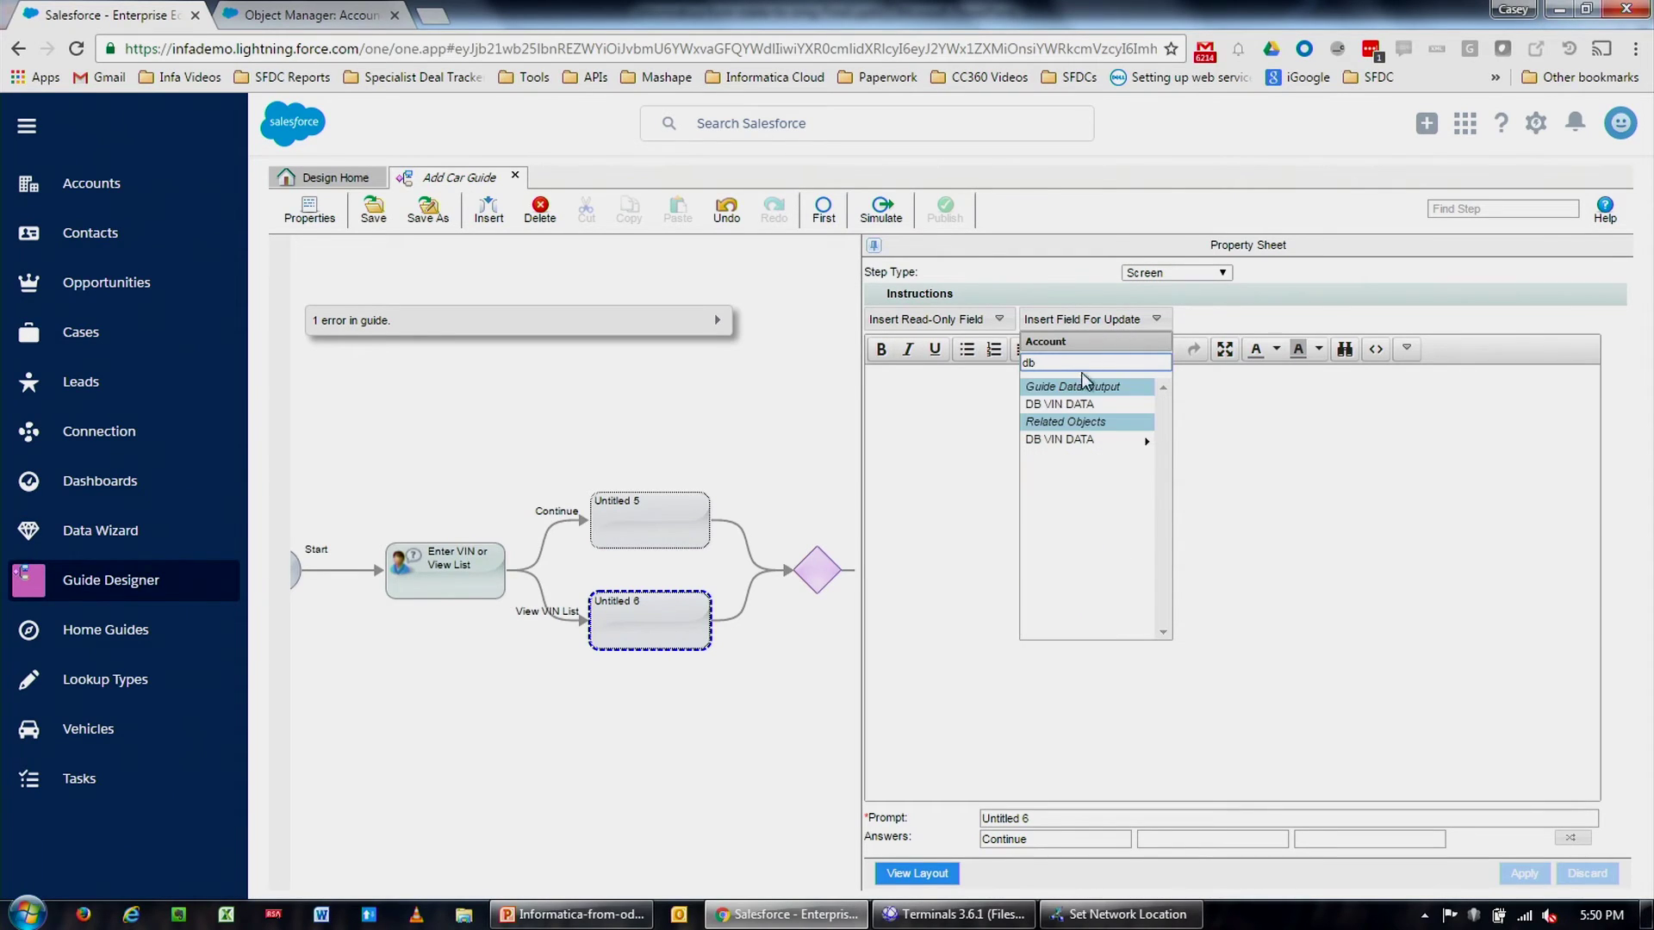
left_click(1075, 404)
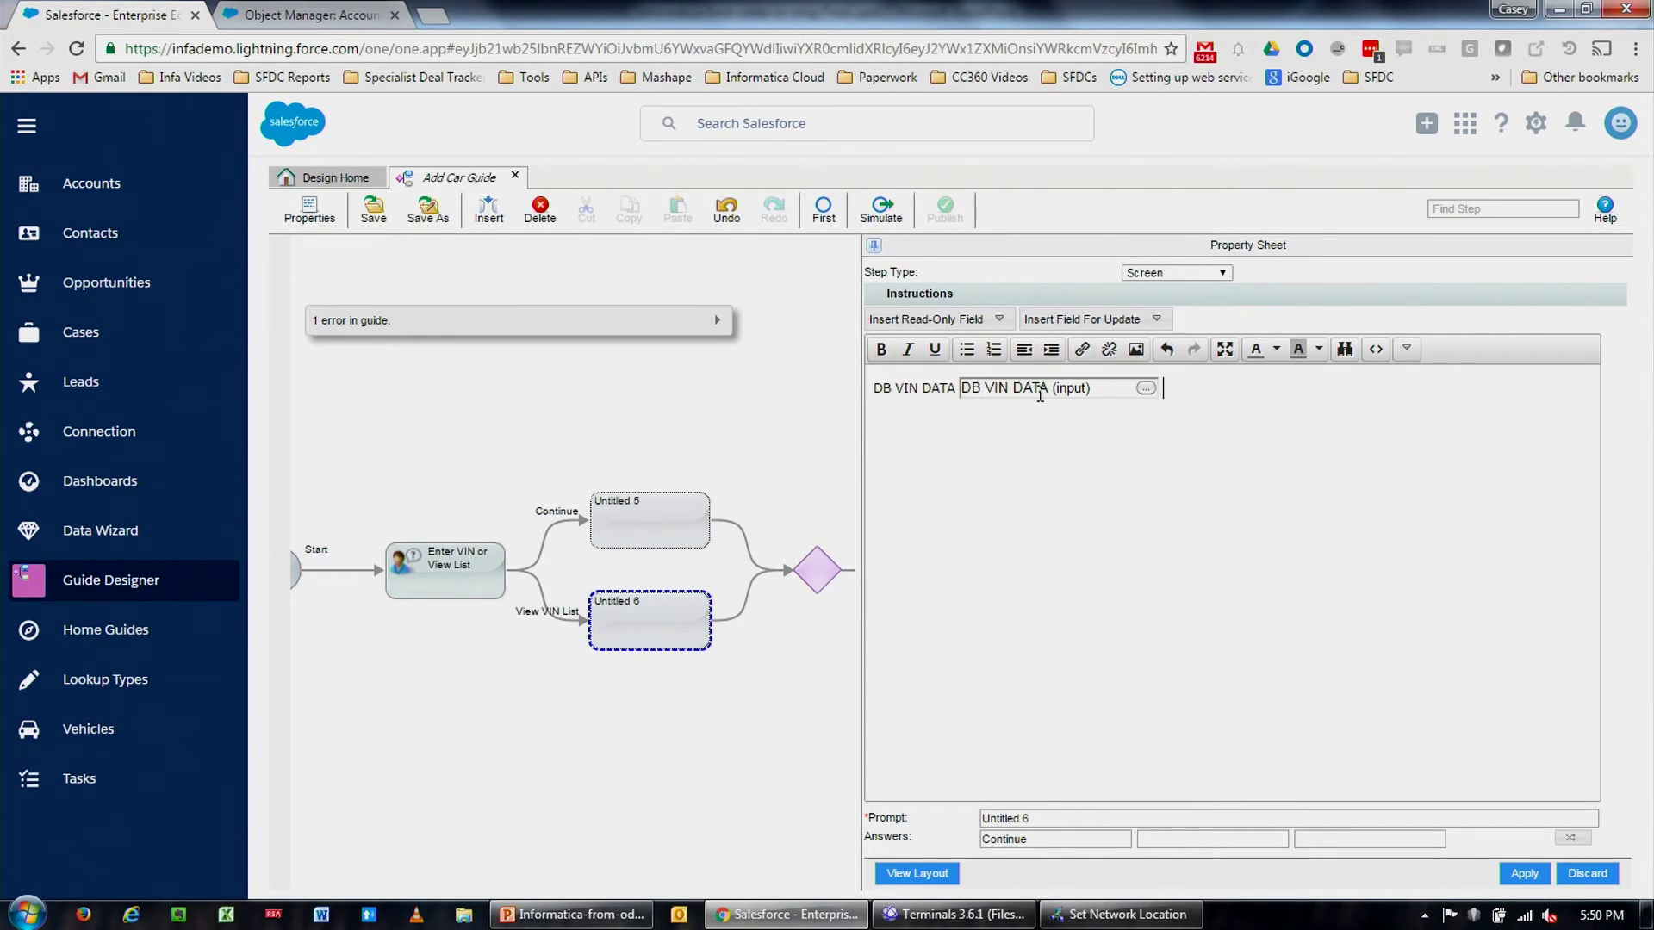
- Make the DB VIN DATA field display VIN, VEHICLE_YEAR, VEHICLE_MAKE and VEHICLE_MODEL, and allow filtering
left_click(1146, 387)
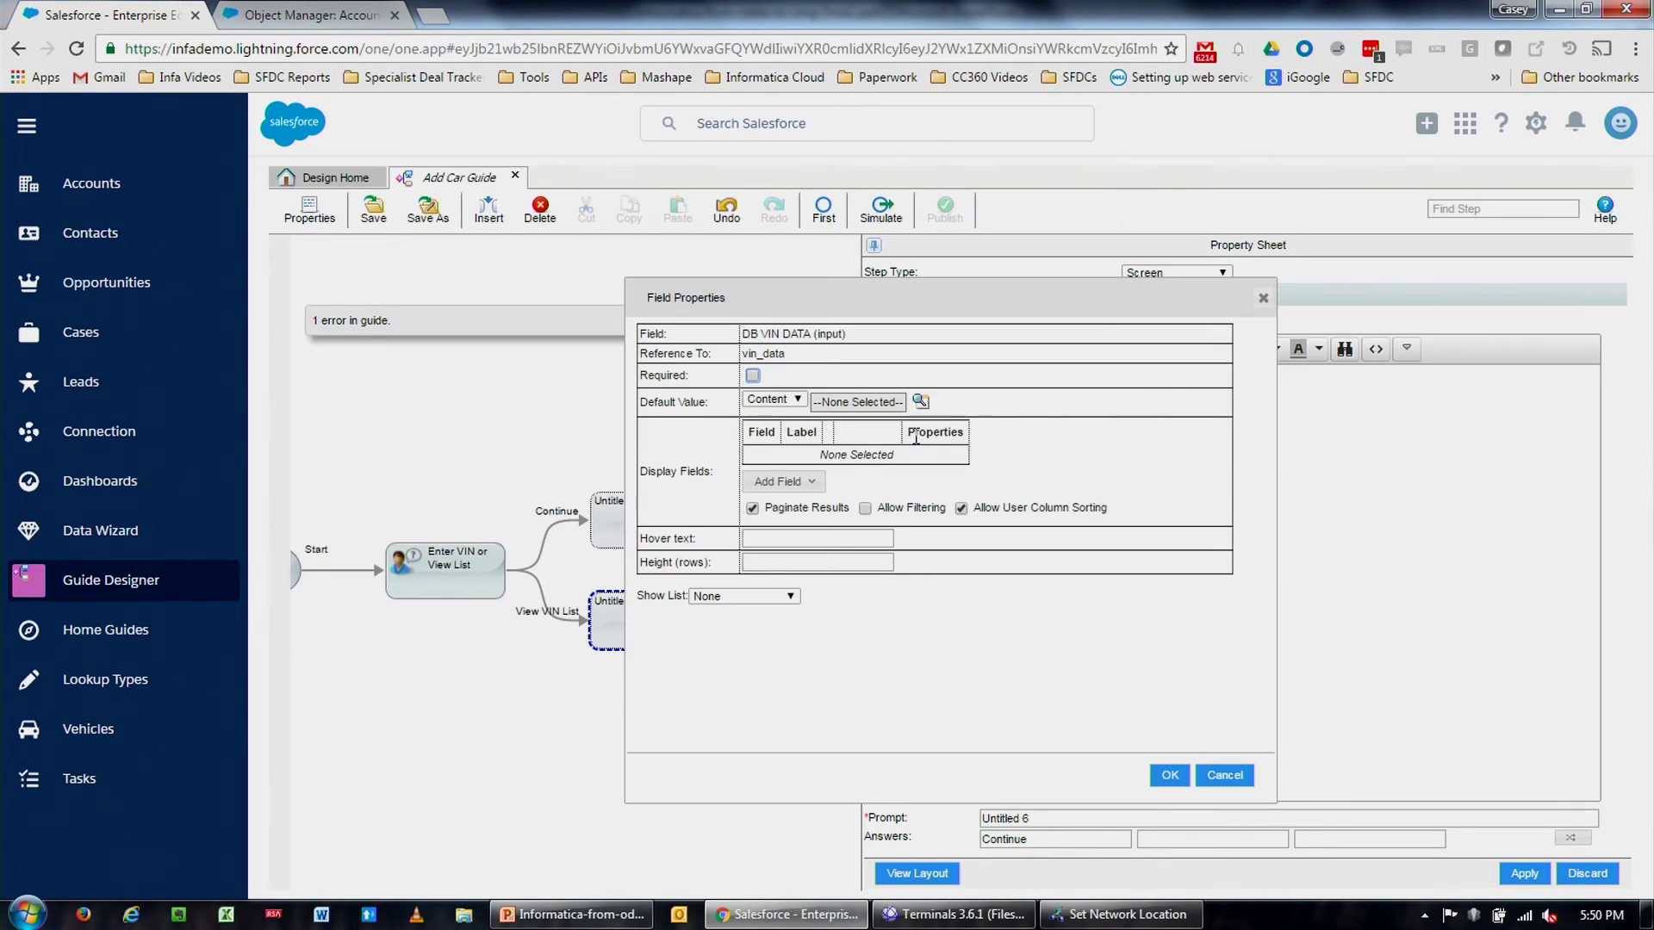
left_click(783, 481)
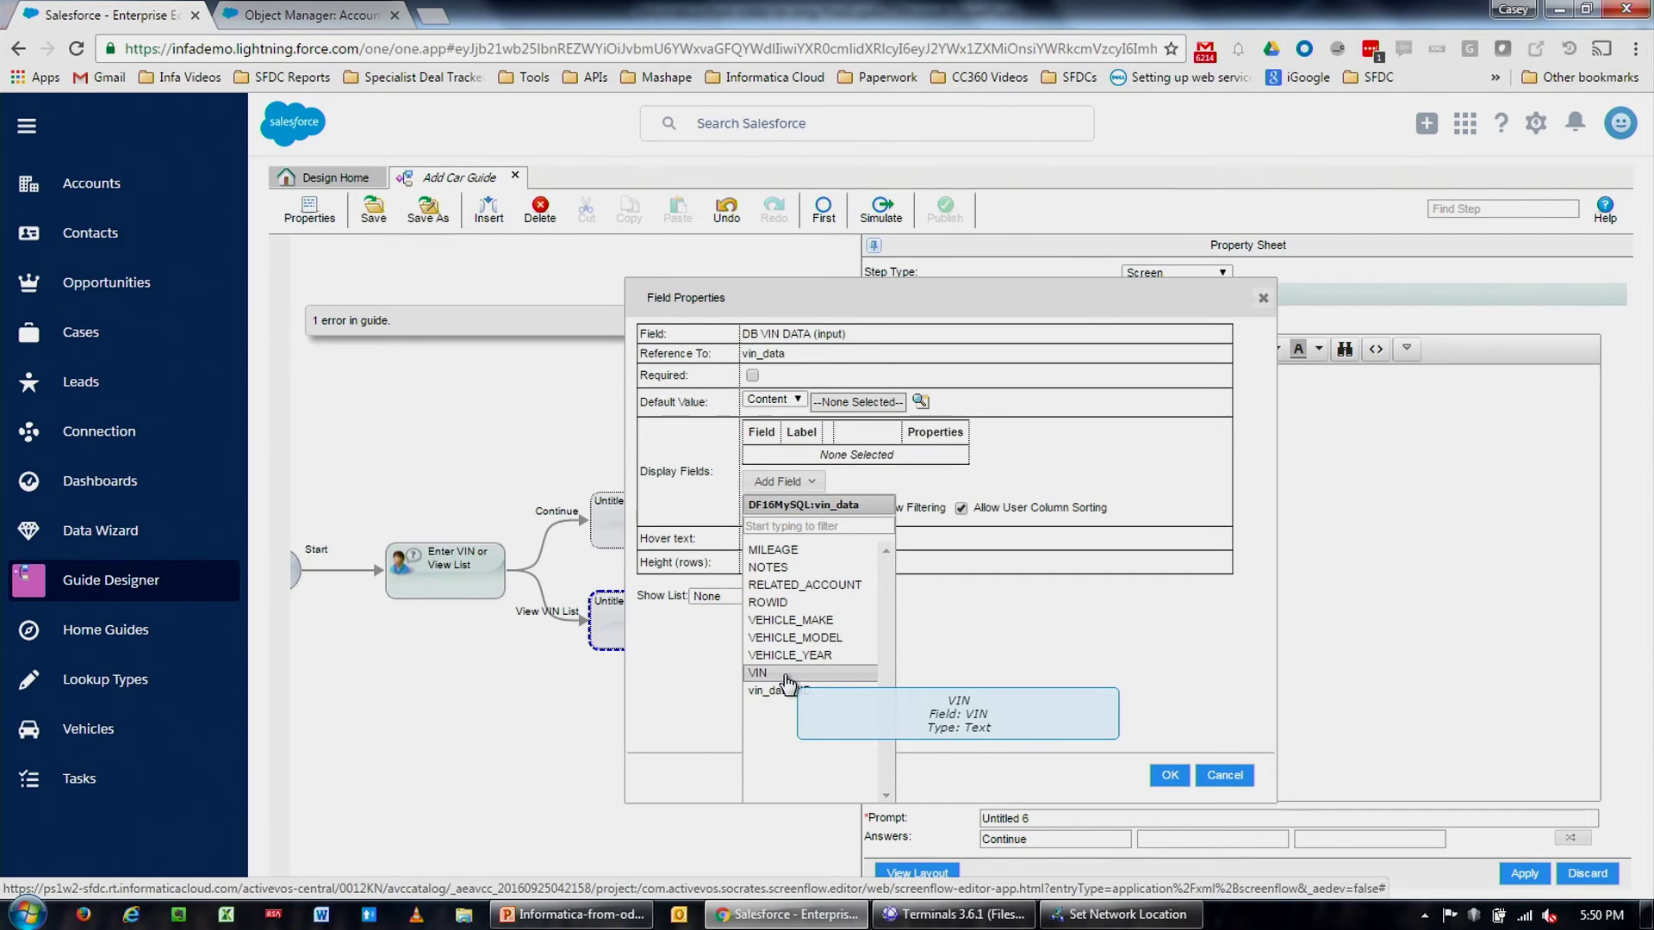
left_click(785, 674)
left_click(784, 491)
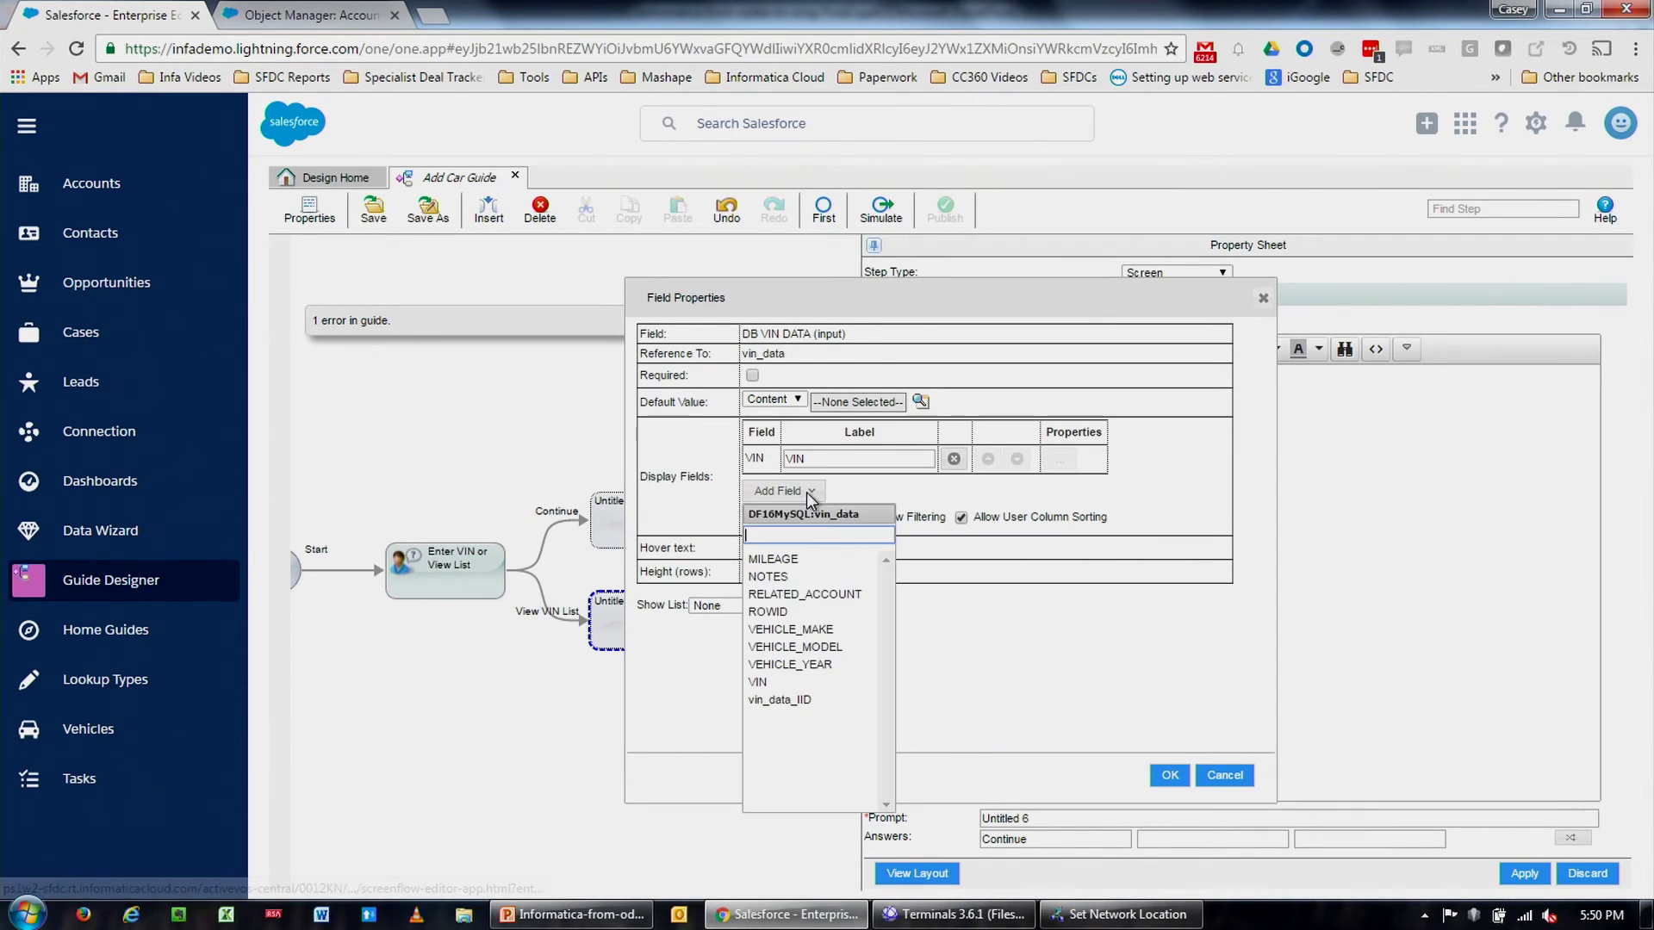
left_click(802, 666)
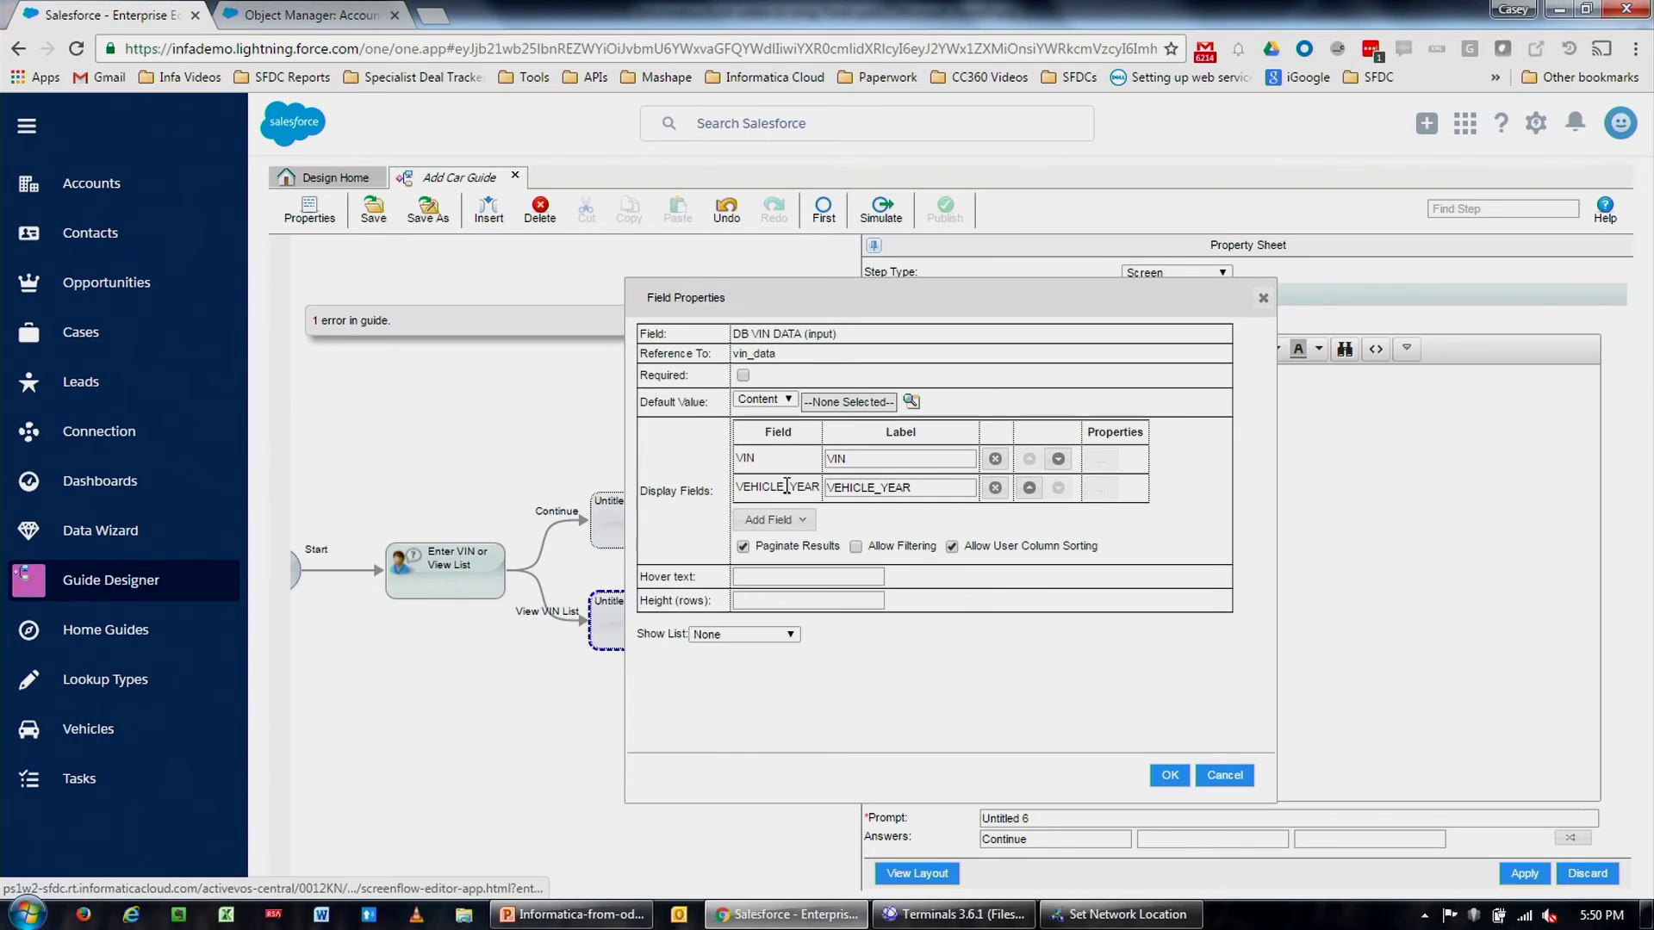
left_click(793, 522)
left_click(782, 658)
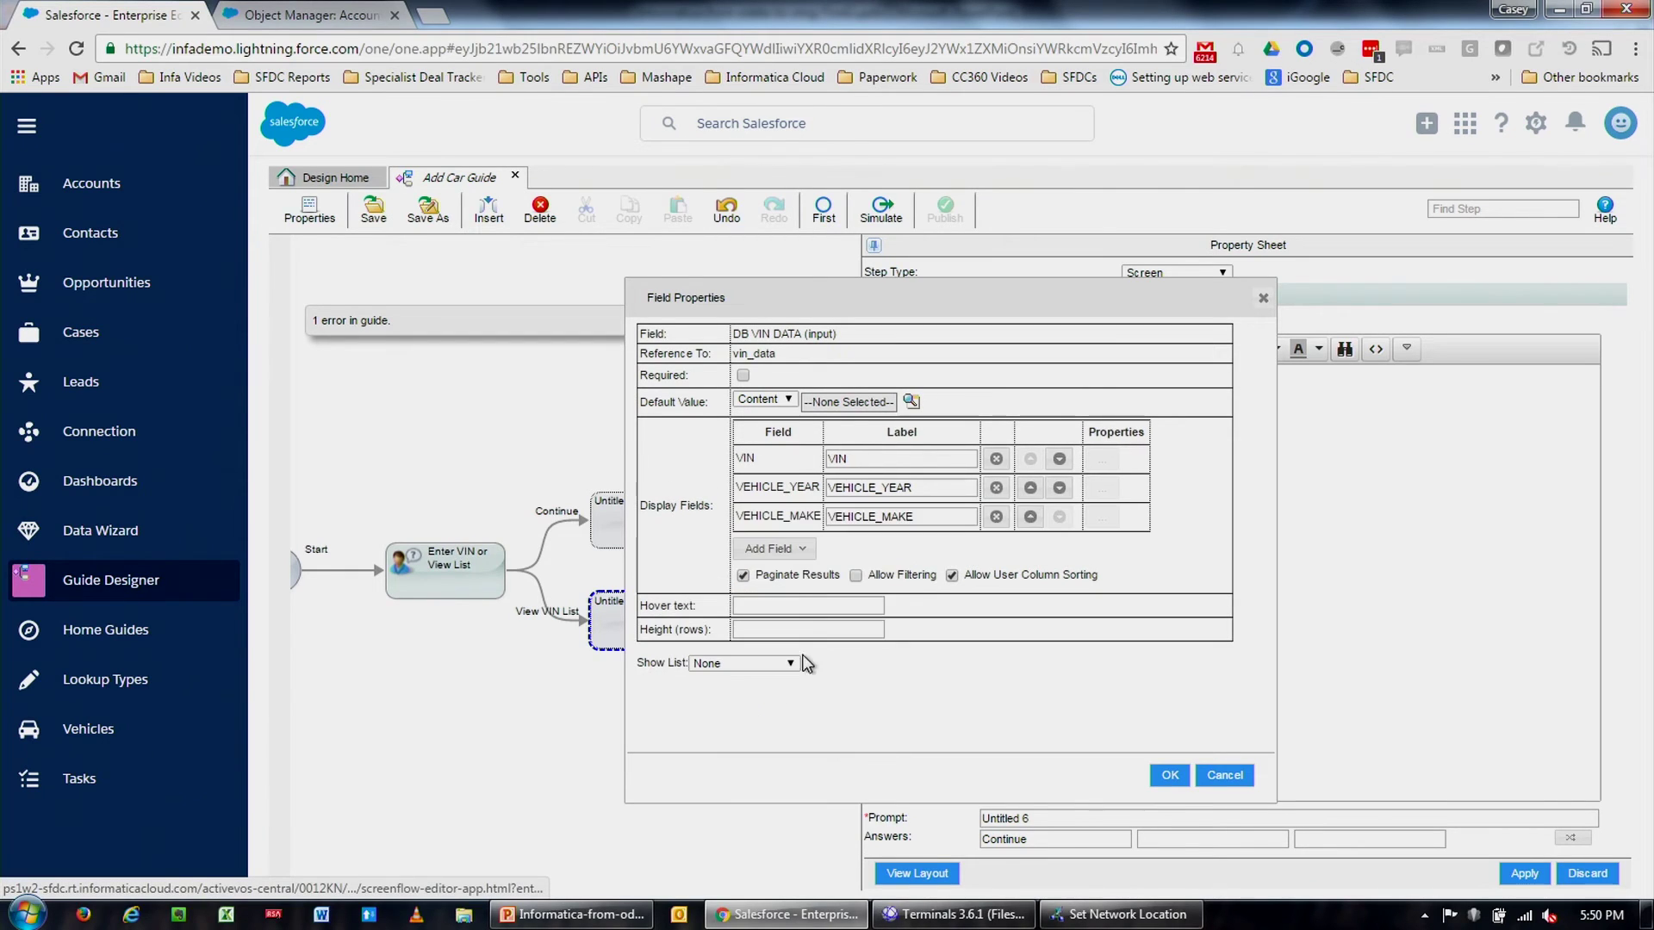
left_click(807, 548)
left_click(785, 705)
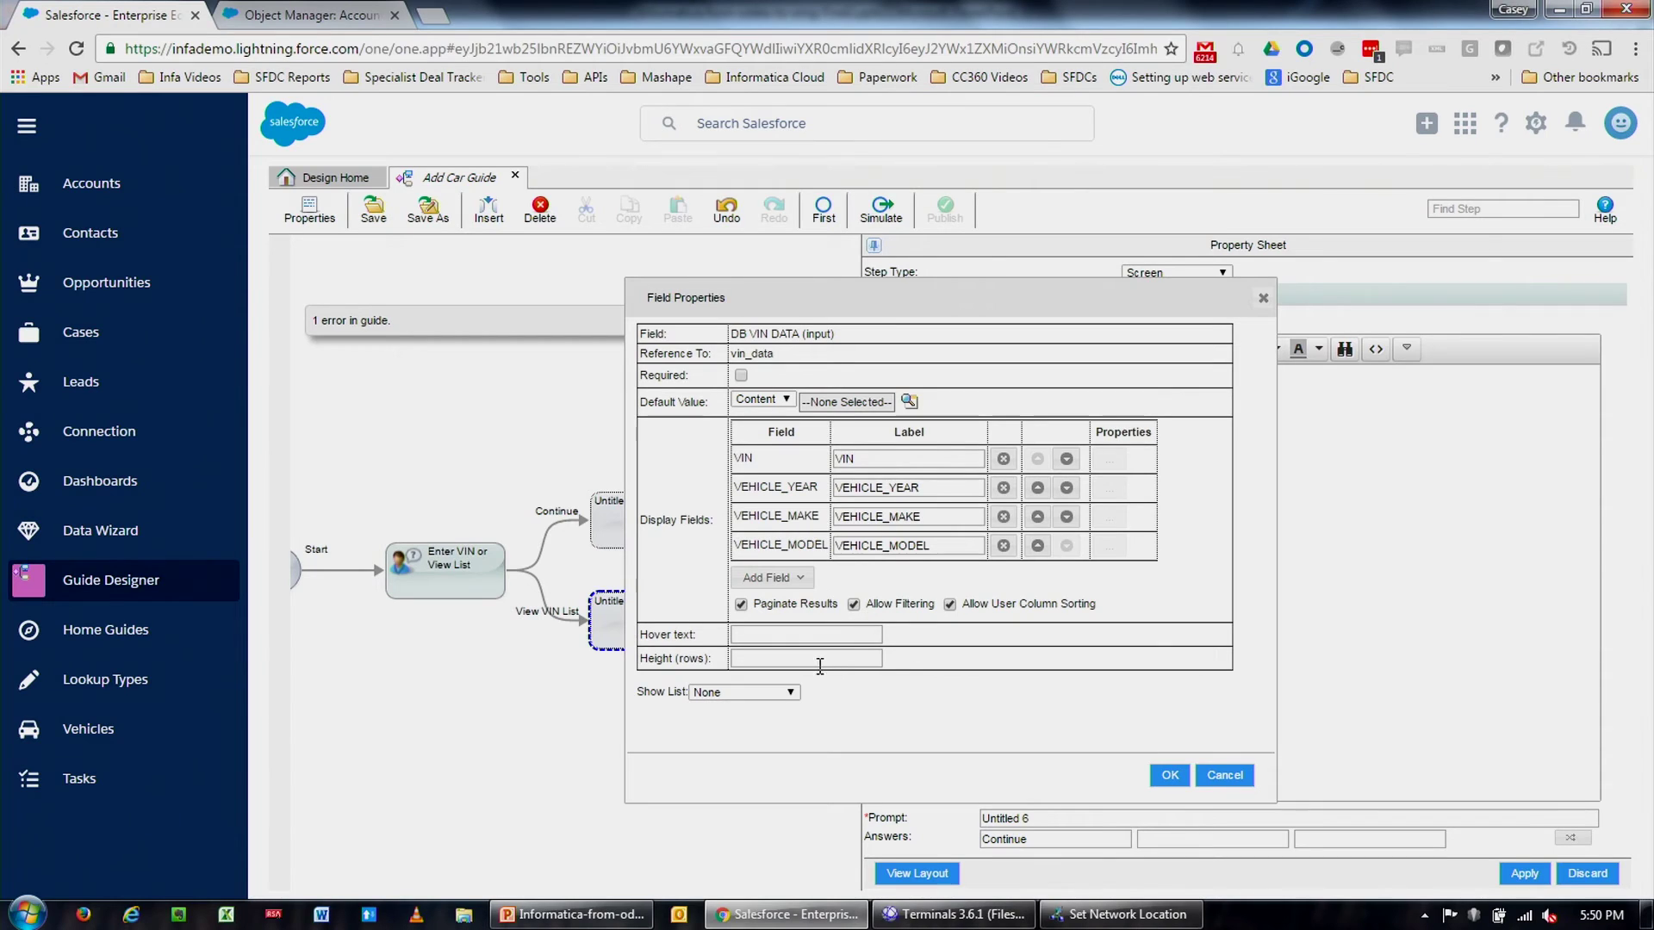
- Set the DB VIN DATA field's list source to Object Query, leave the where clause empty, and confirm the field properties
left_click(760, 694)
left_click(748, 722)
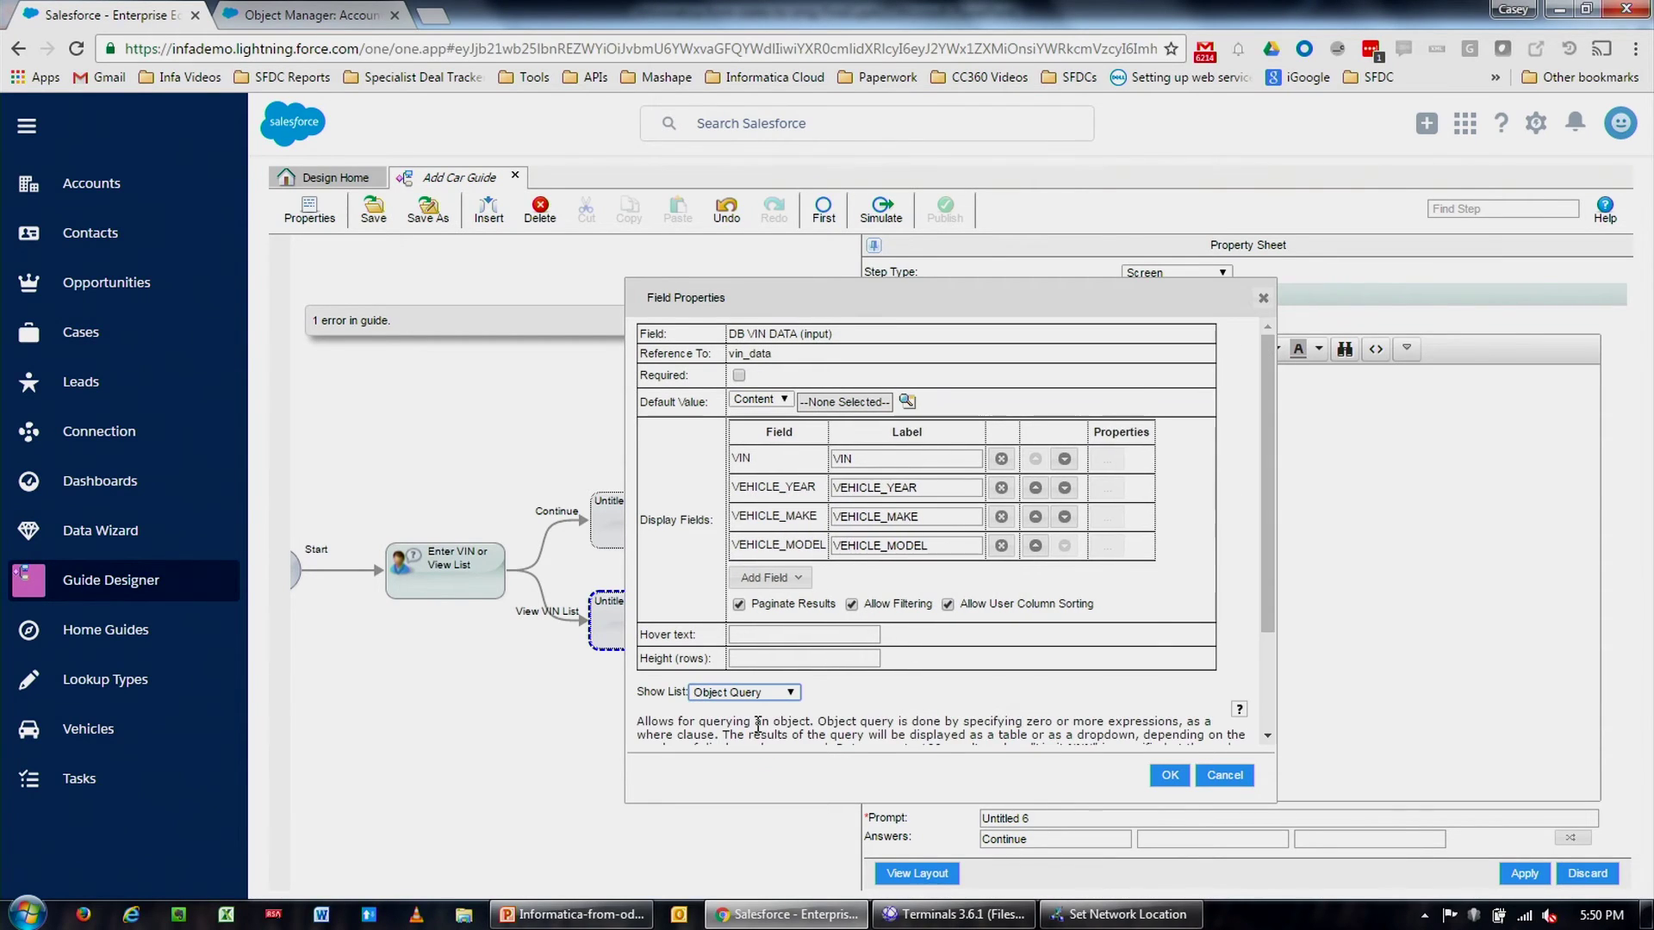
scroll(1124, 668, "down", 1)
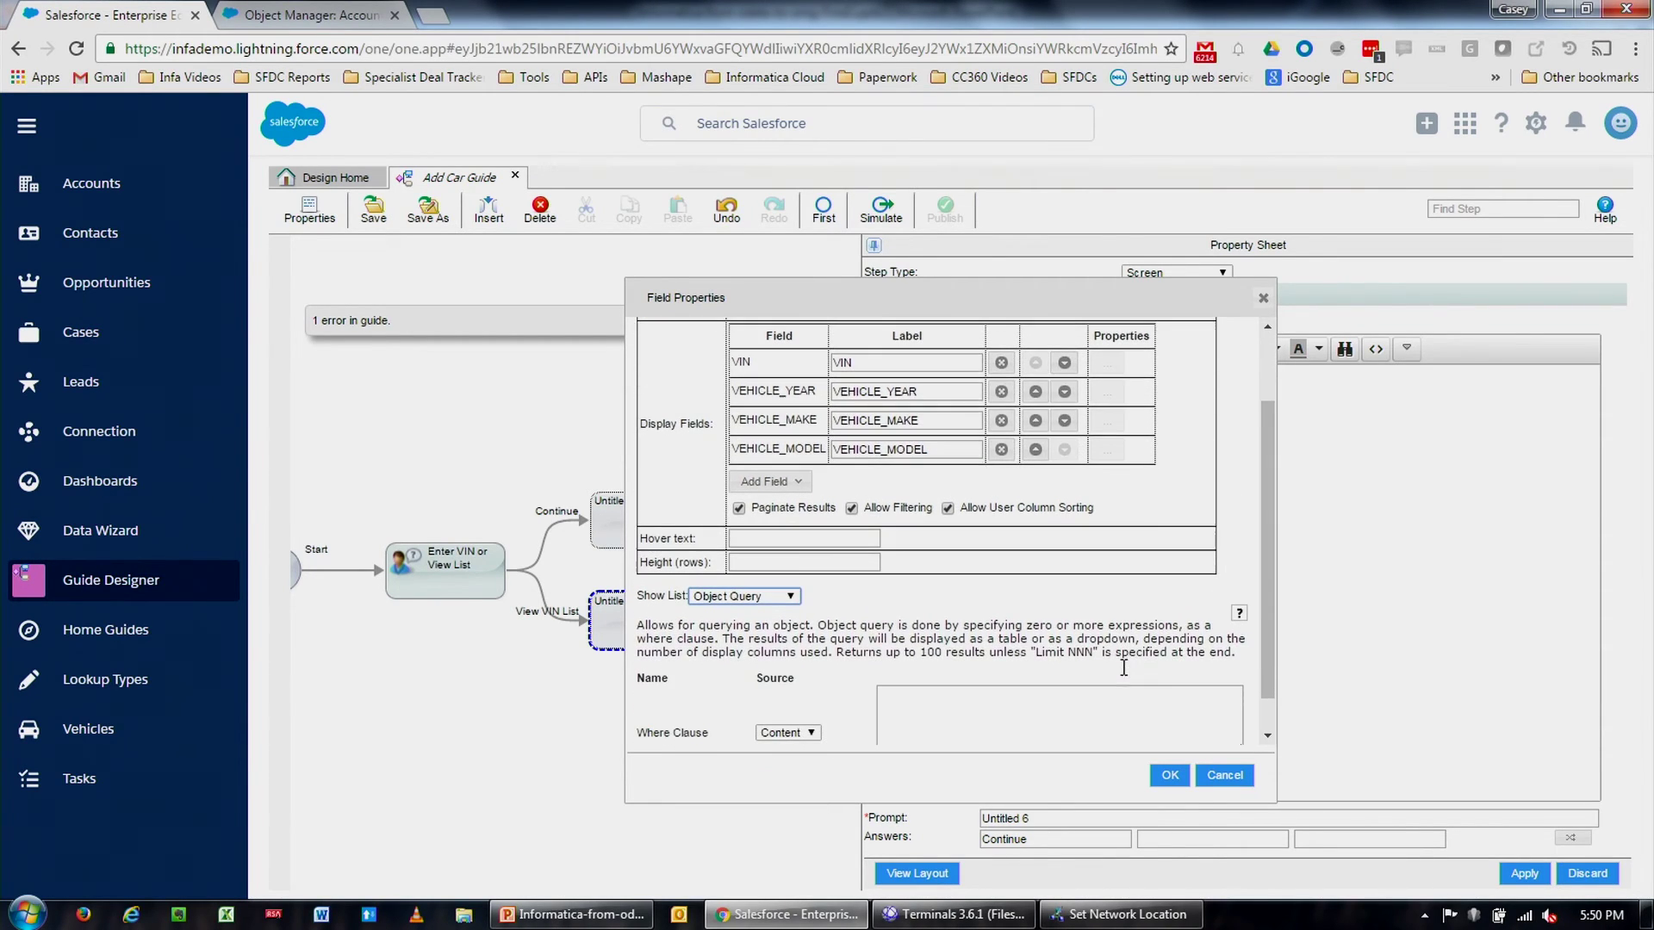
left_click(1170, 776)
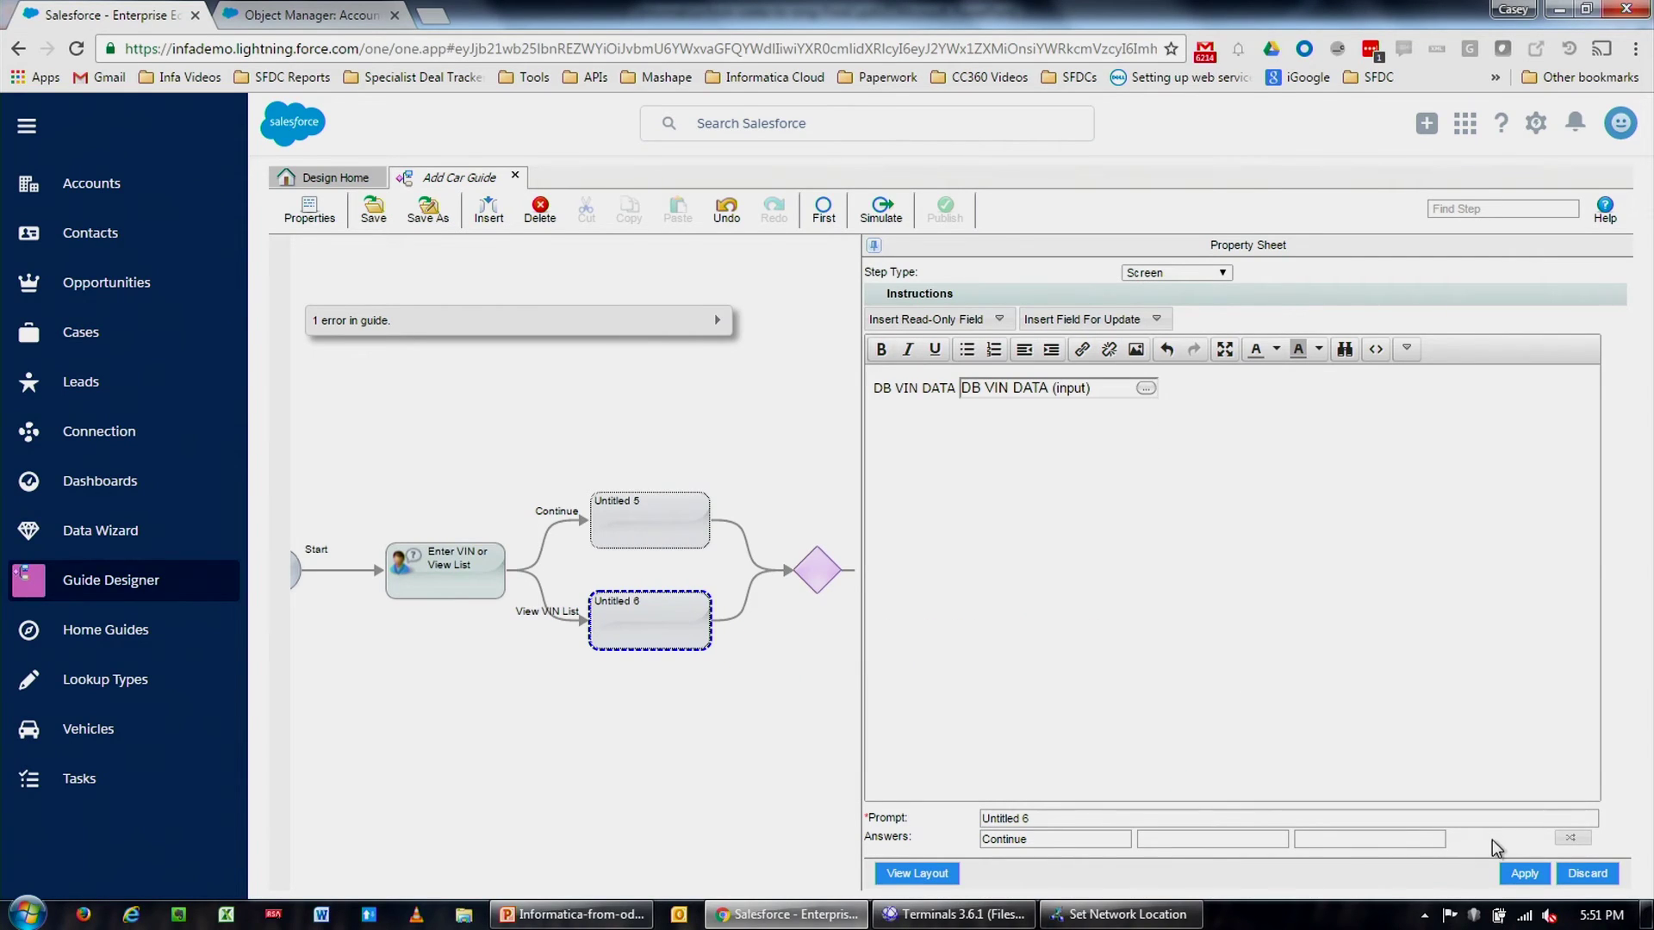
- Set the prompt of the screen on the View VIN List branch to "Select a VIN" and apply the changes
left_click(1188, 818)
type("View")
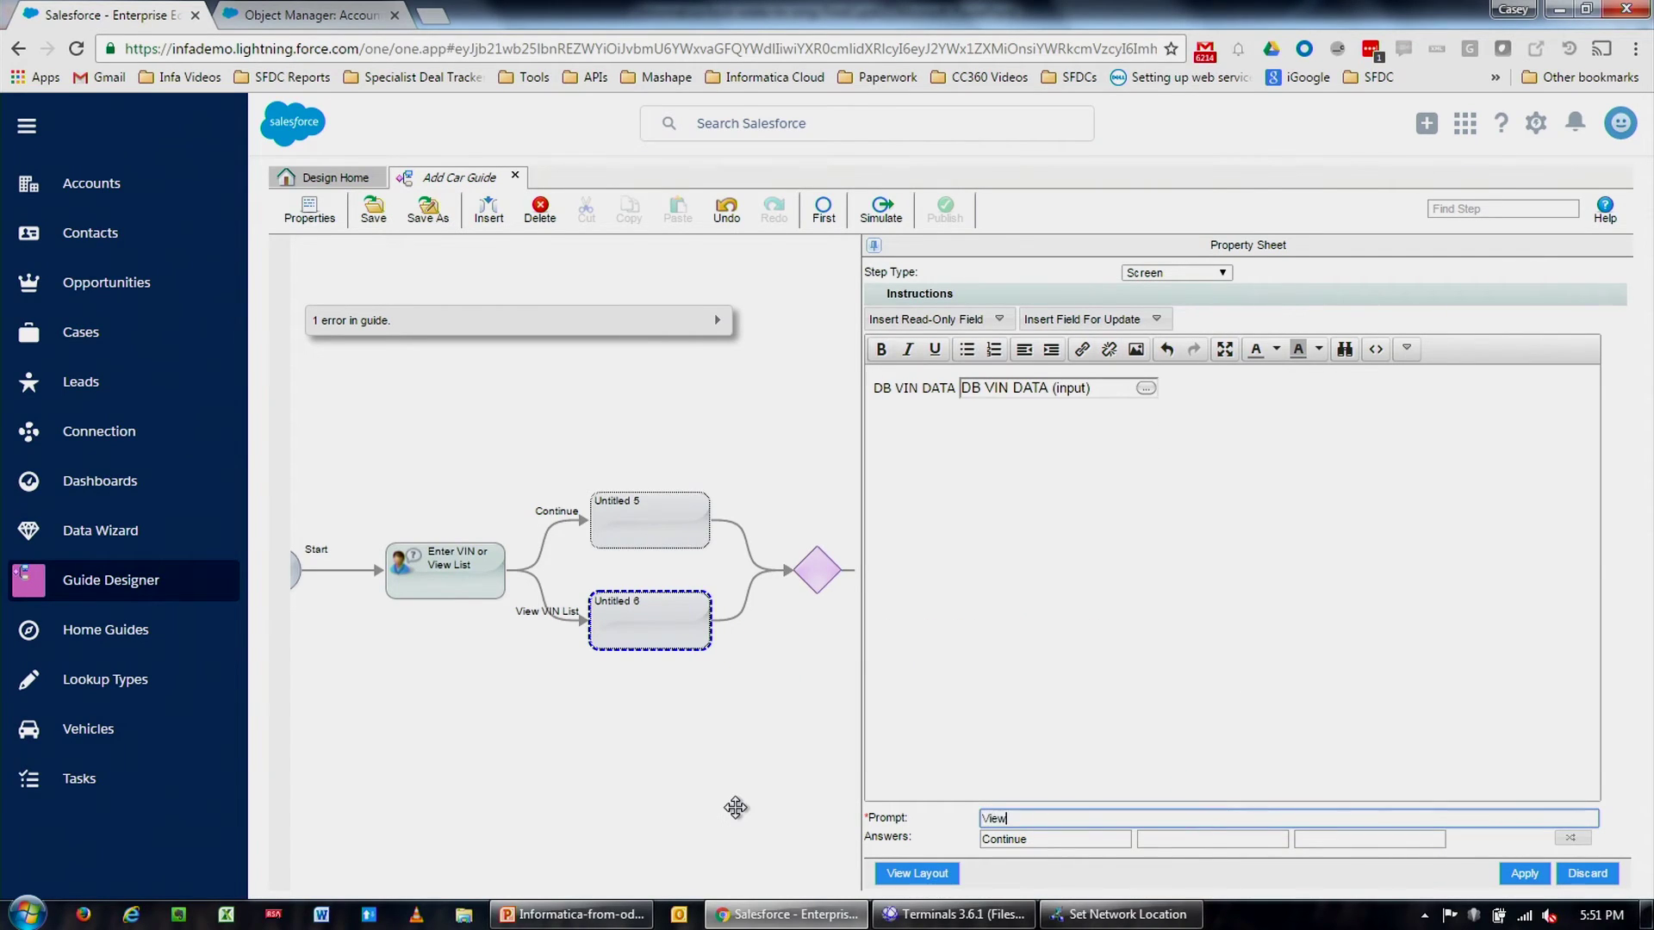
key("BackSpace")
key("BackSpace")
key("BackSpace")
key("BackSpace")
key("BackSpace")
key("BackSpace")
type("Select a VIN")
left_click(1524, 874)
left_click_drag(799, 780, 723, 712)
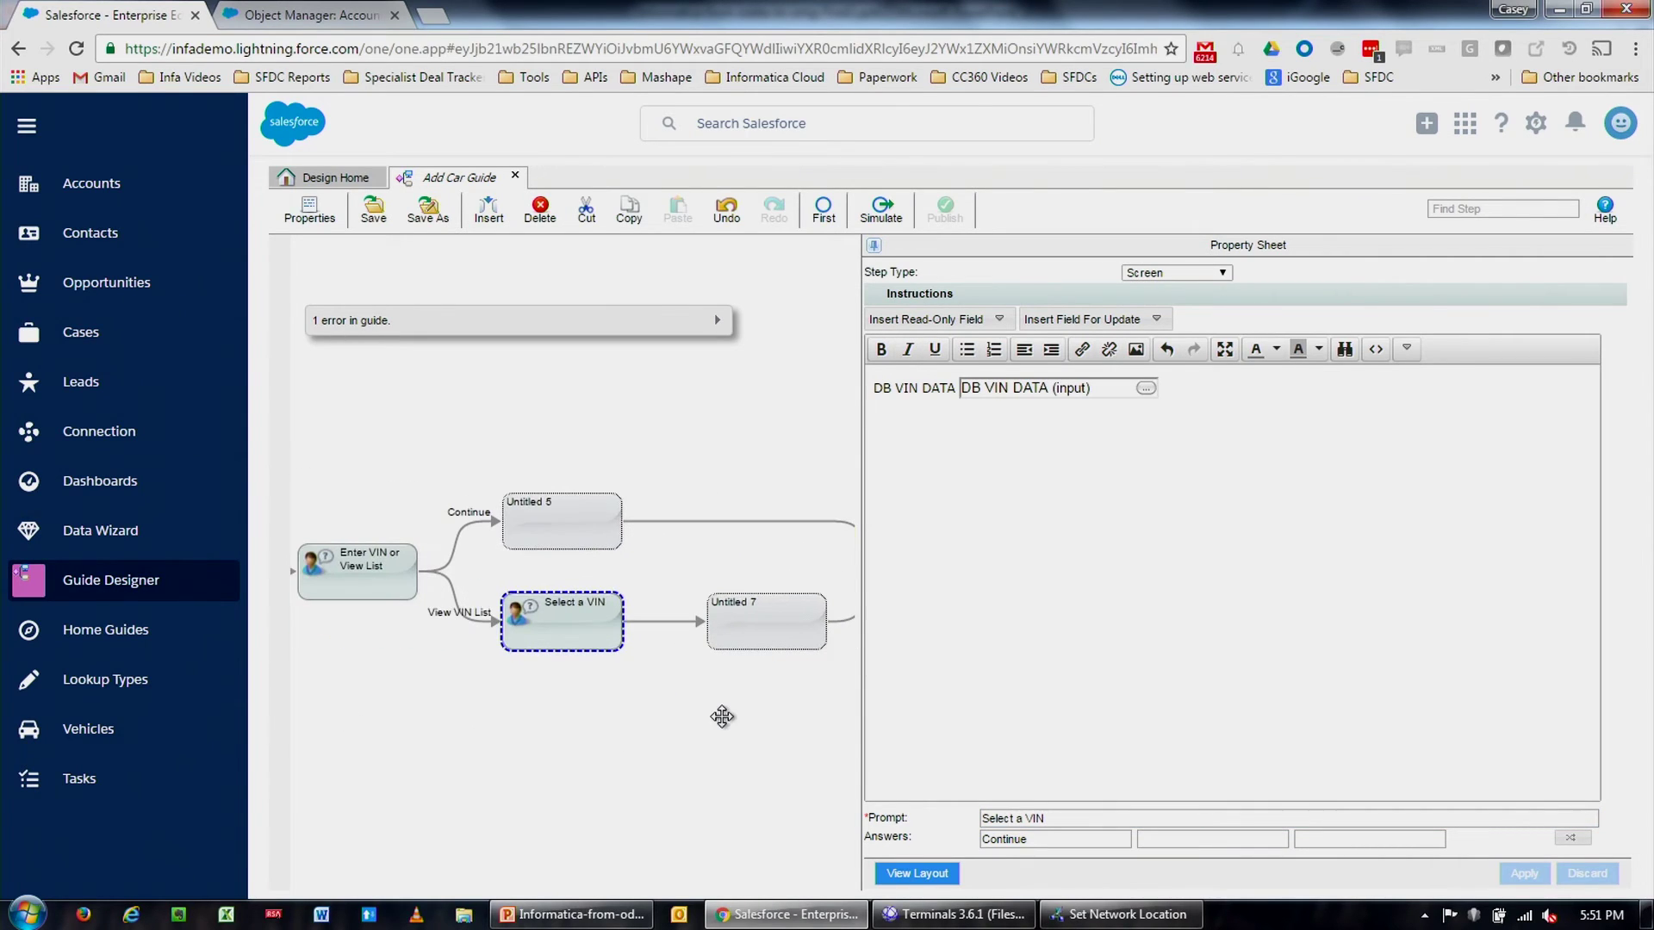
- Change the Untitled 5 step on the Continue branch to an Assignment that sets DB VIN DATA from a Query
left_click(552, 522)
left_click(1181, 274)
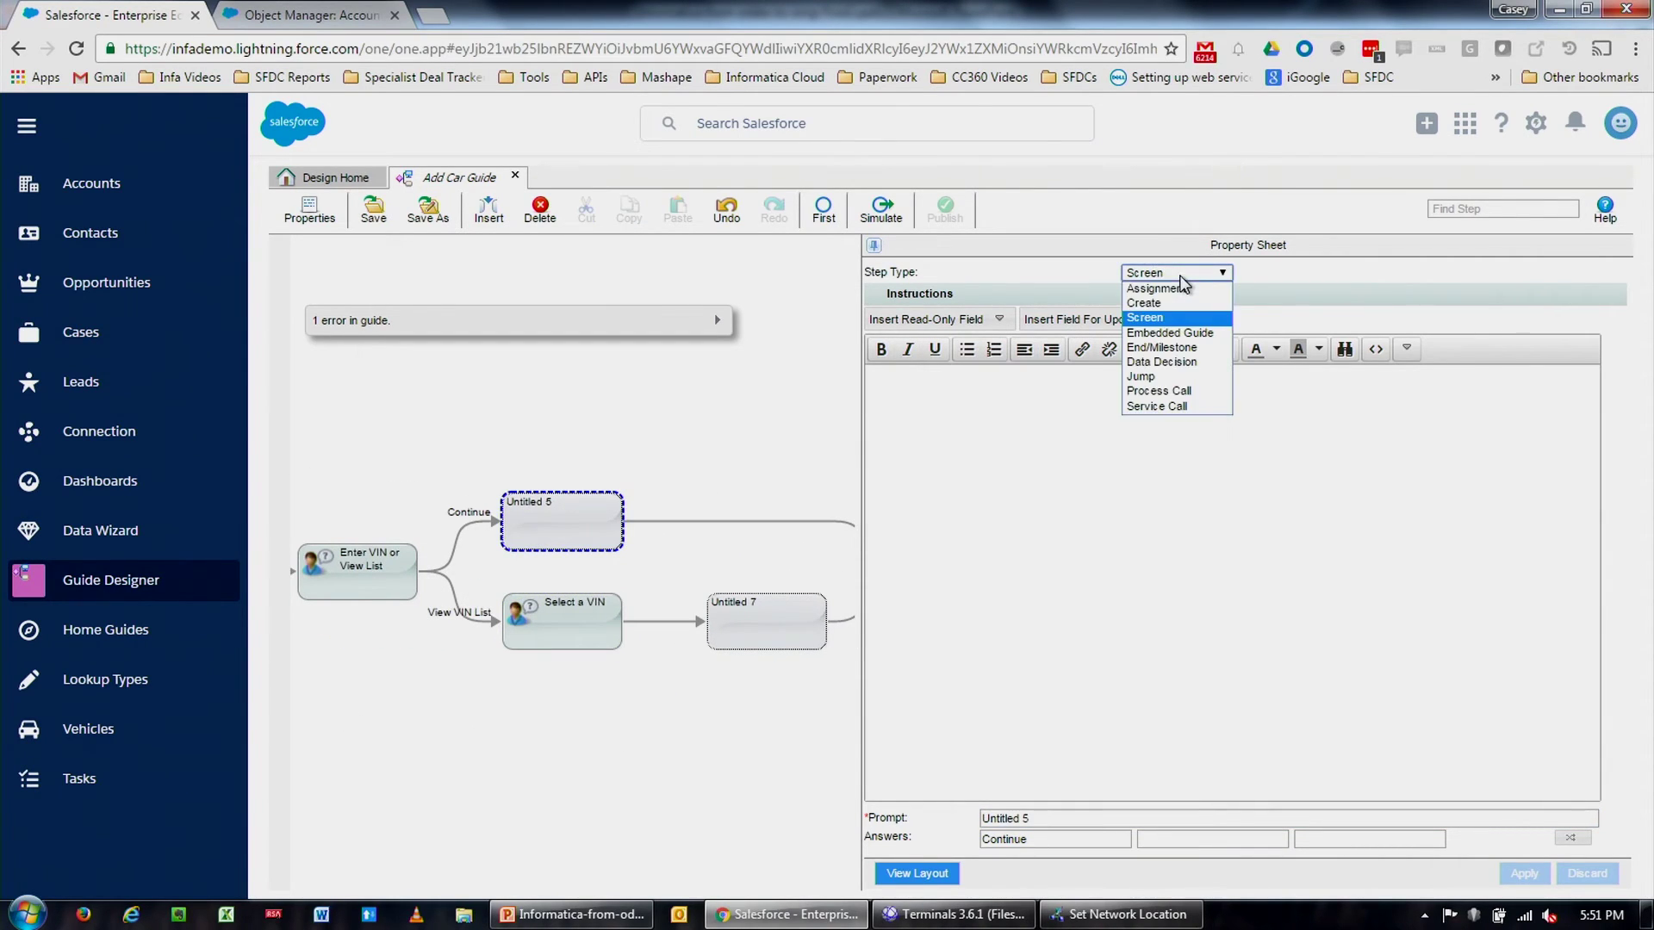
left_click(1177, 288)
left_click(932, 404)
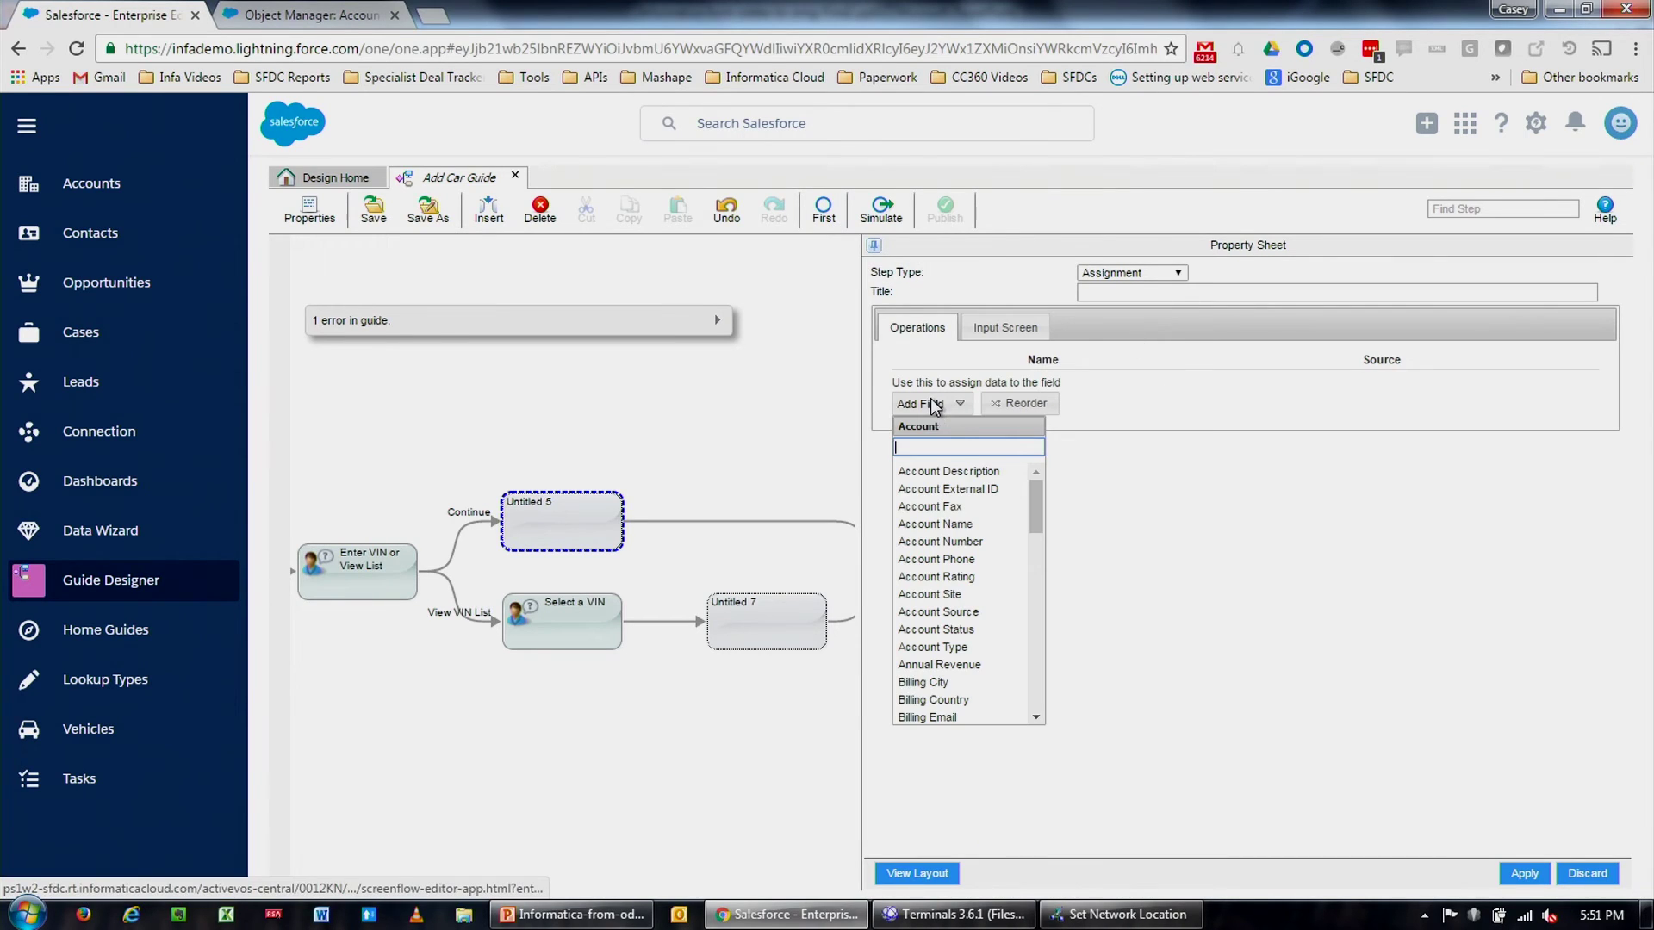
type("db")
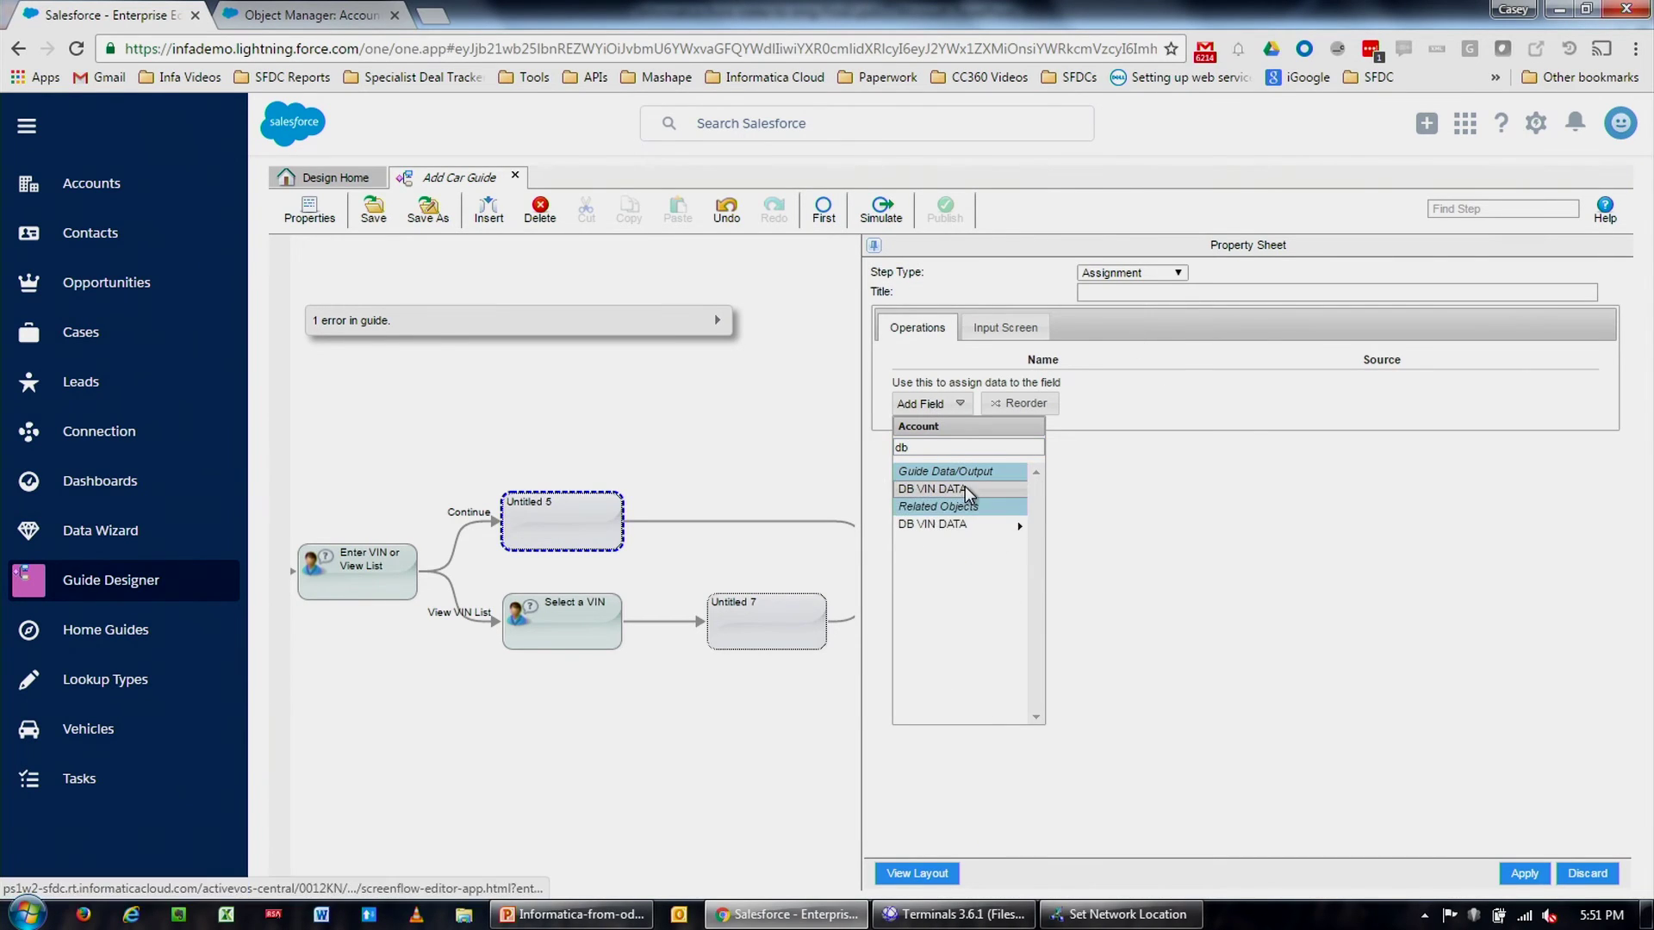
left_click(965, 488)
left_click(1022, 383)
left_click(1023, 424)
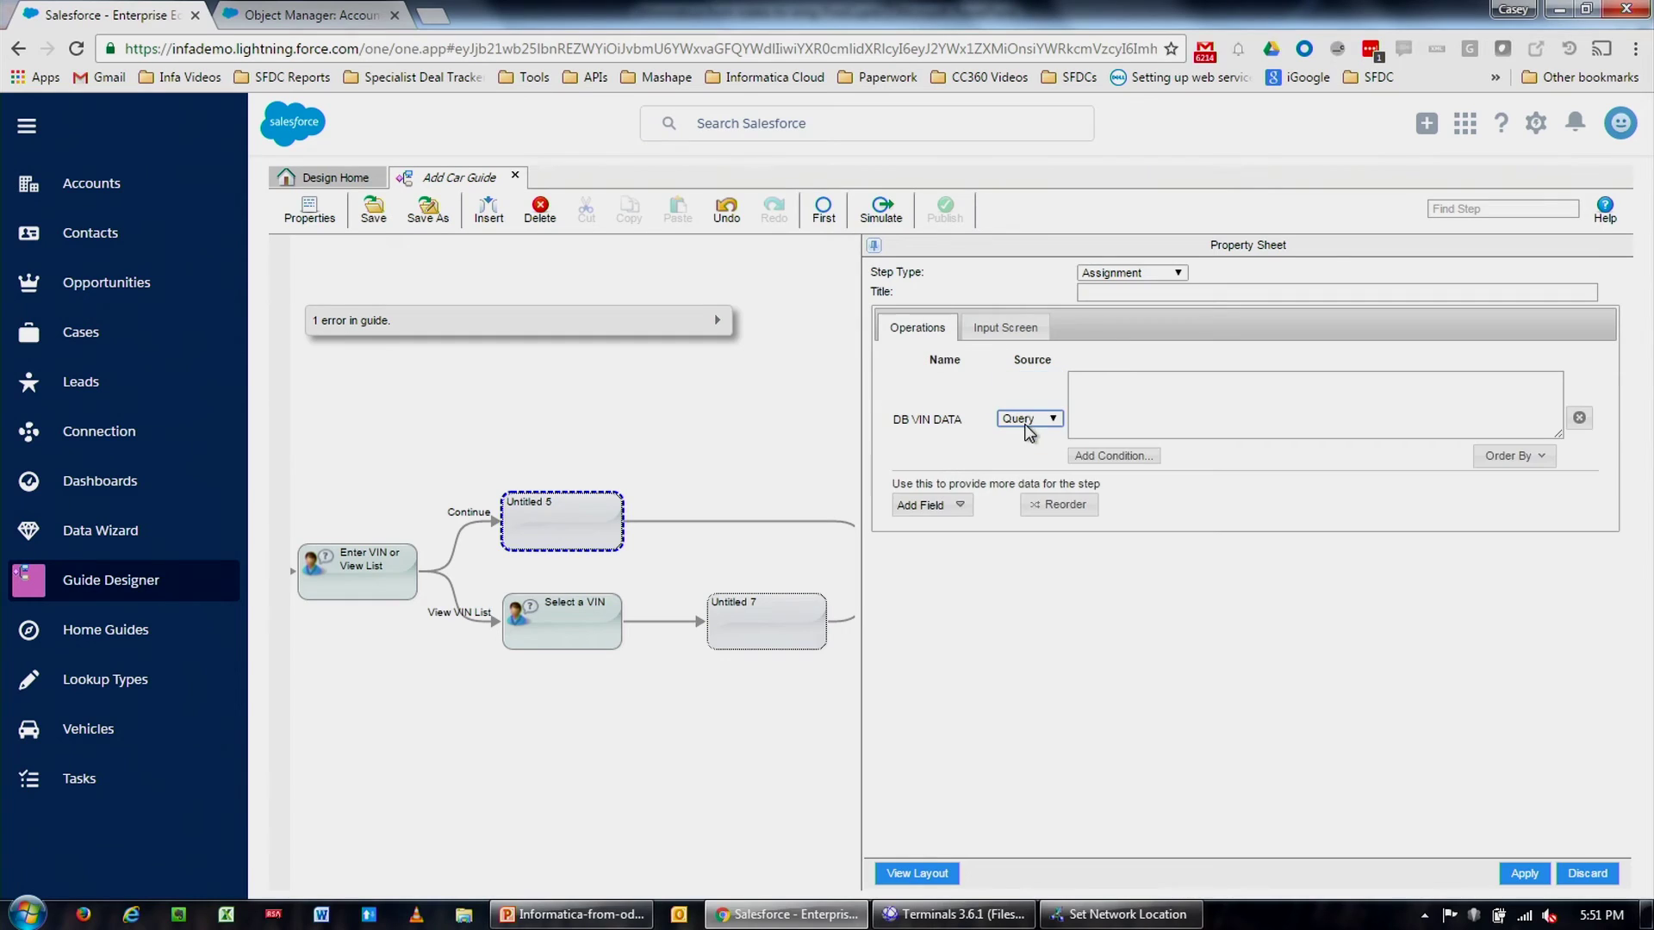
- Try to add a query condition where VIN equals the New VIN field, and apply the assignment step
left_click(1084, 456)
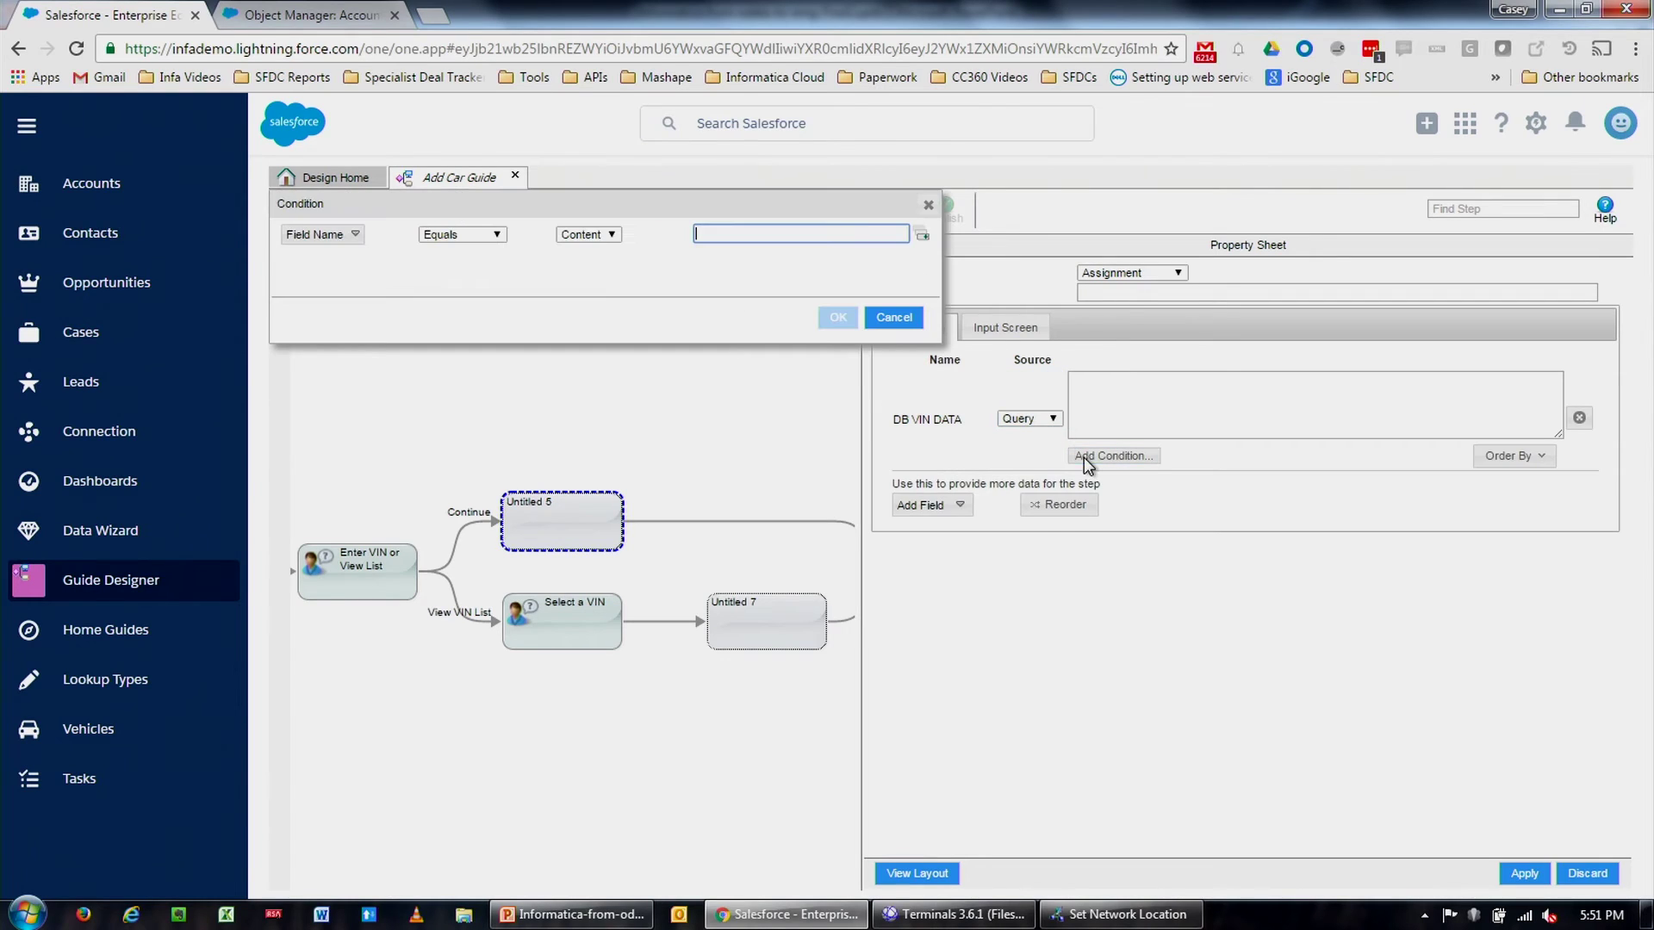
left_click(319, 239)
type("vi")
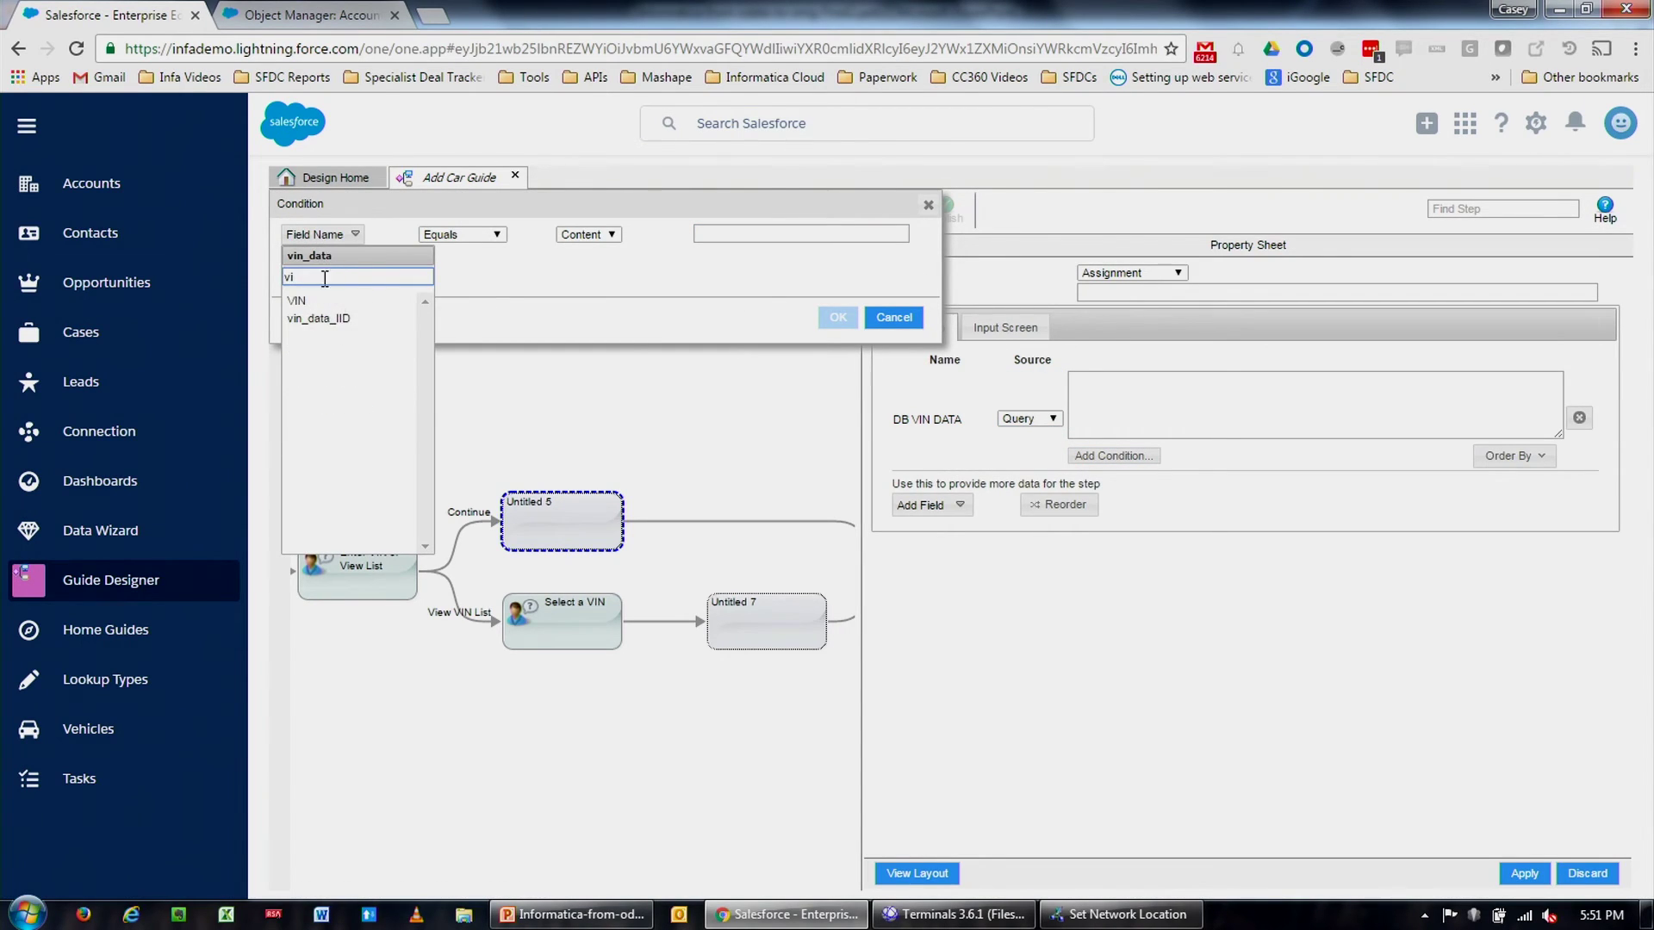
left_click(310, 302)
left_click(588, 235)
left_click(580, 265)
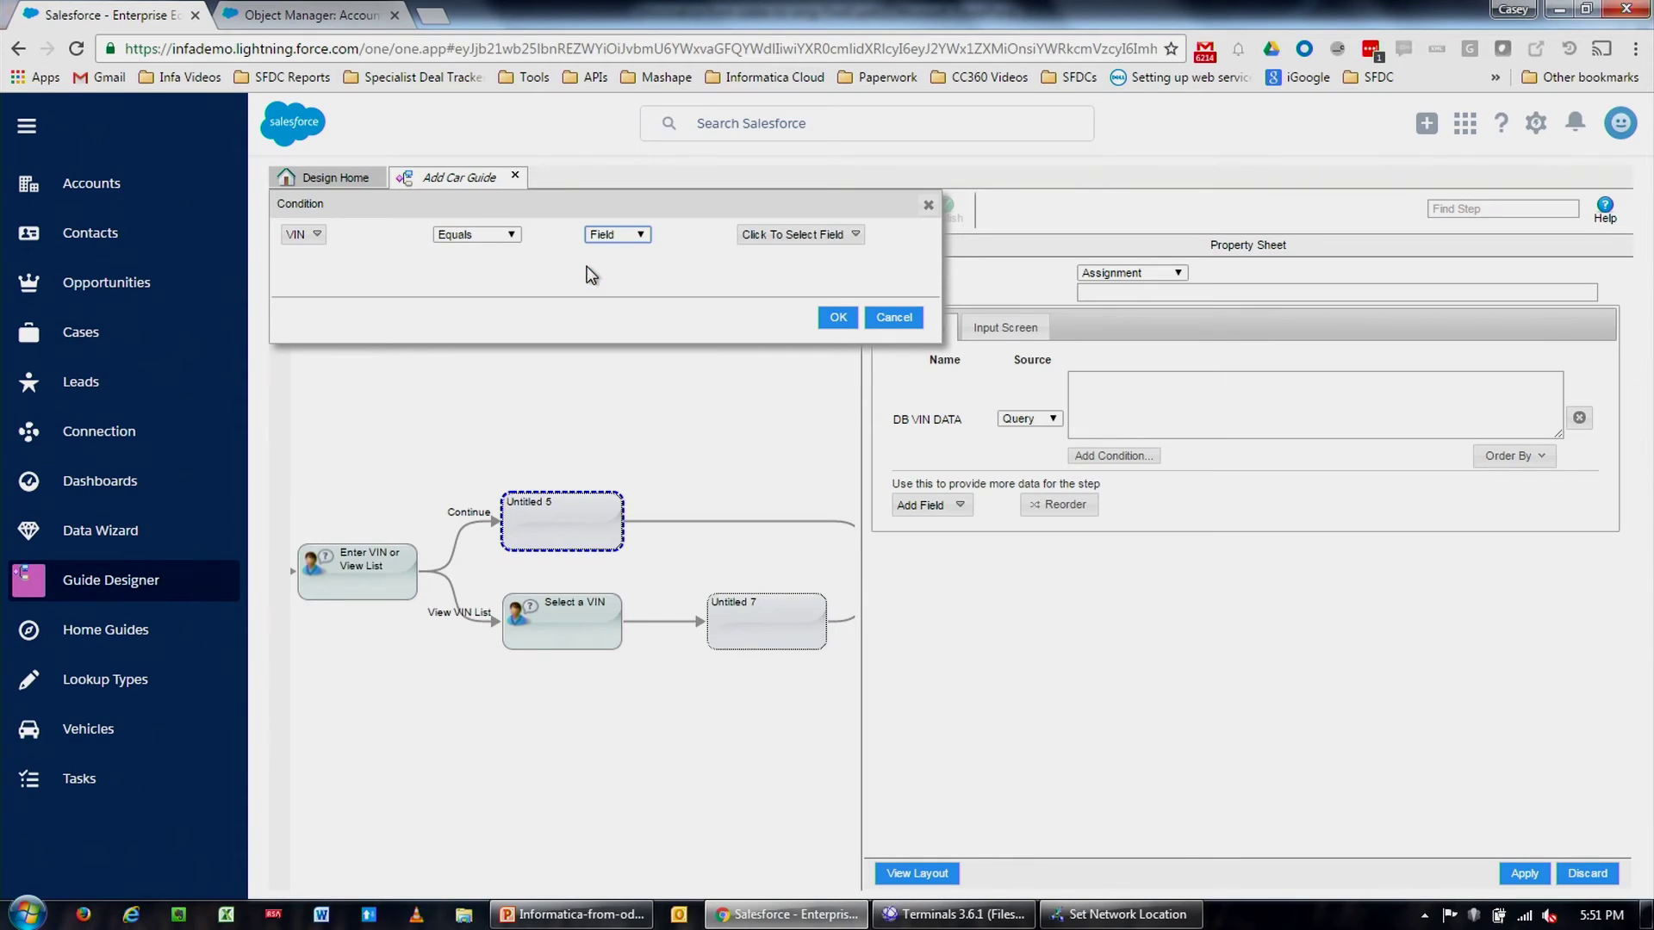
left_click(768, 235)
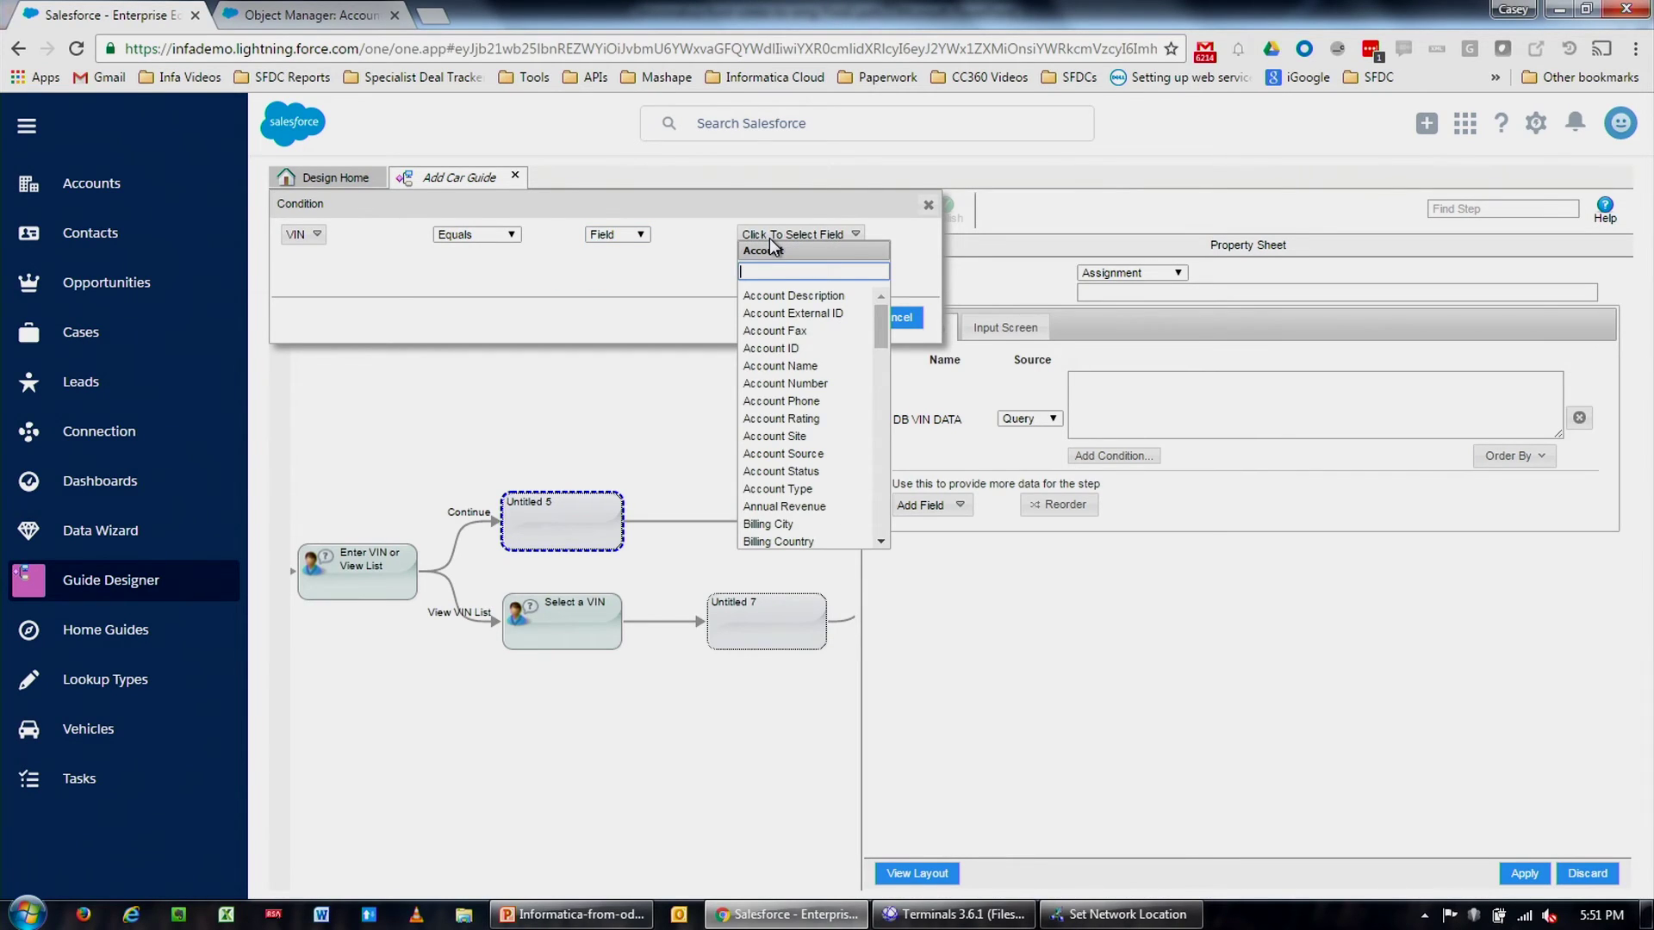
type("vin")
left_click(776, 313)
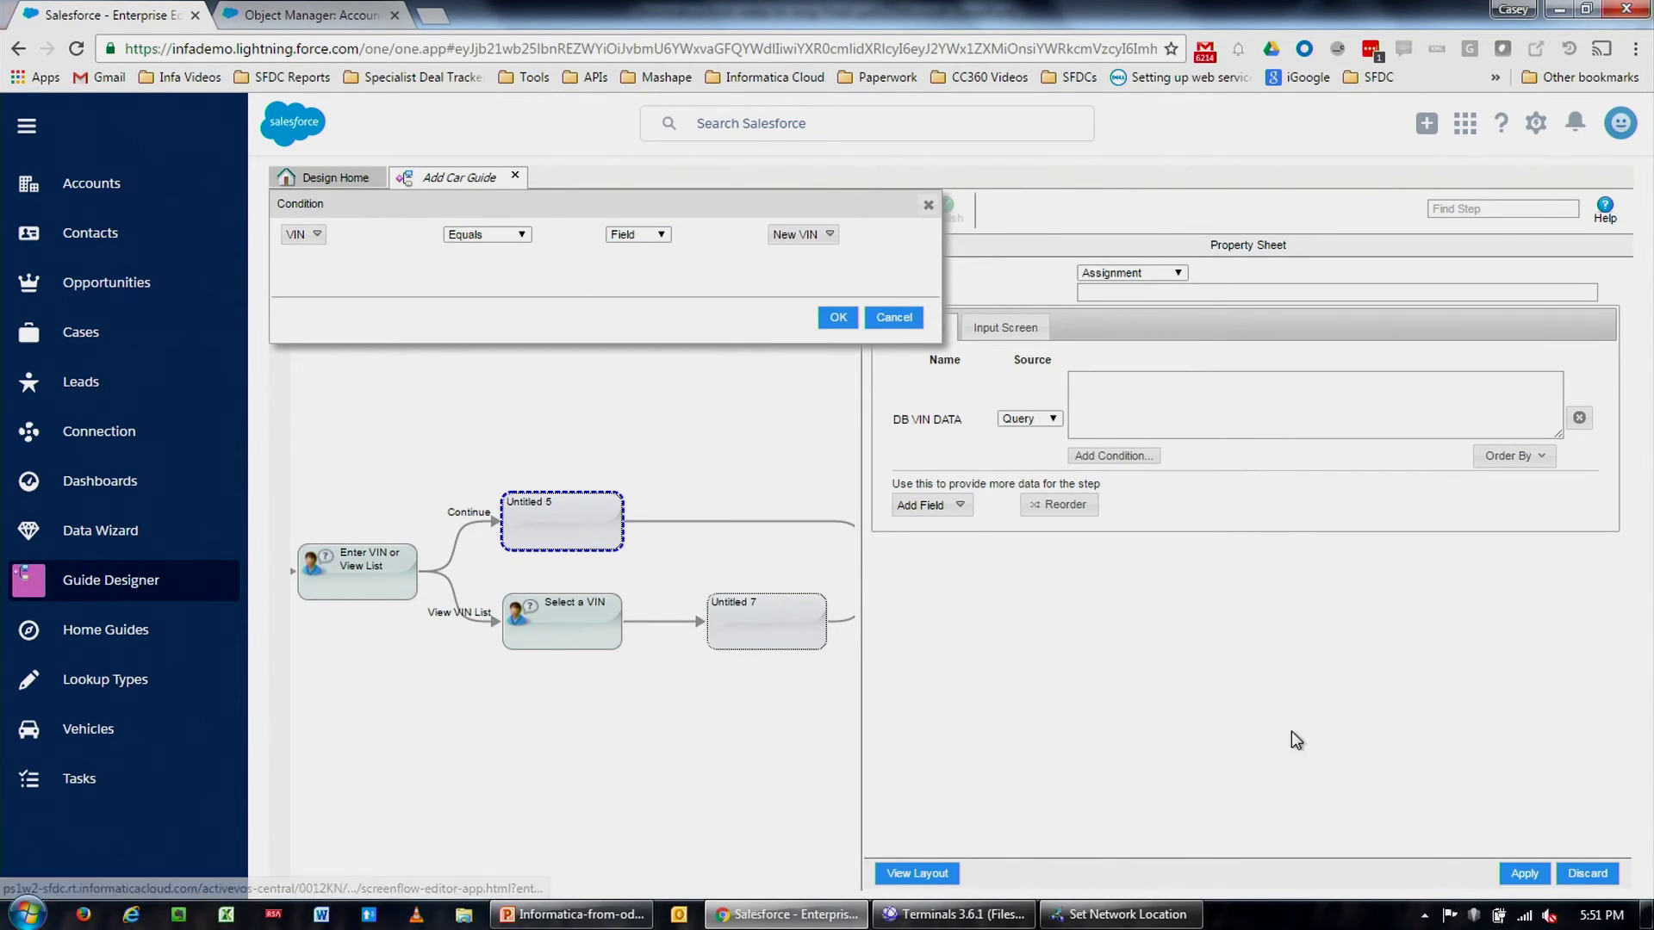
left_click(1525, 875)
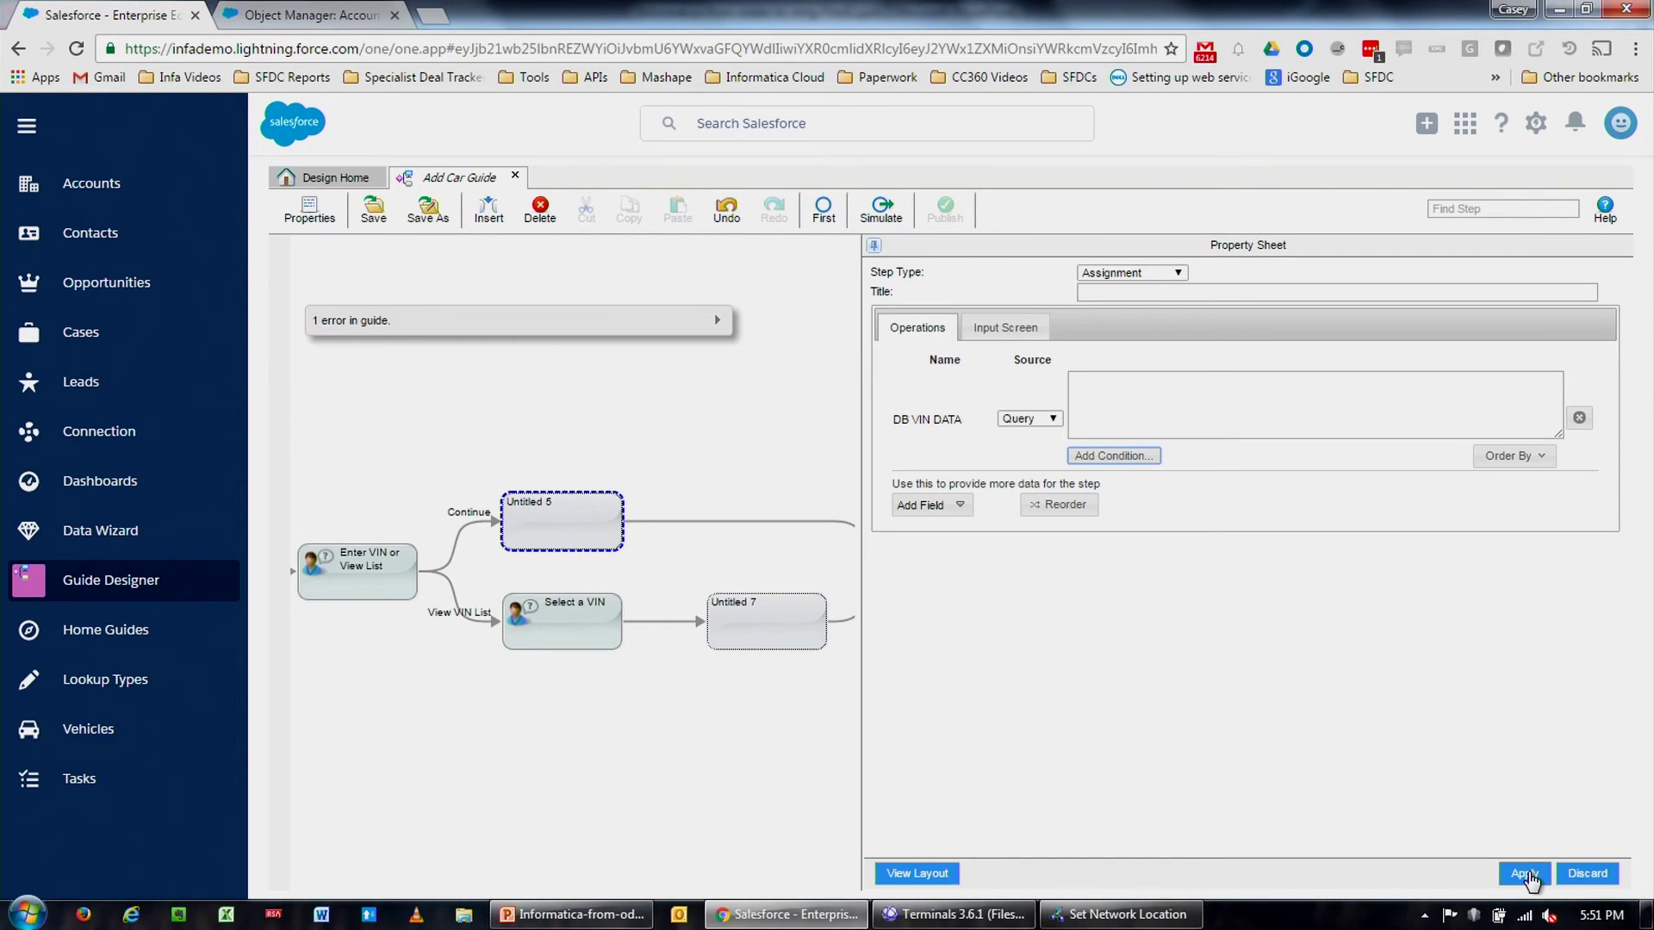
left_click(1525, 875)
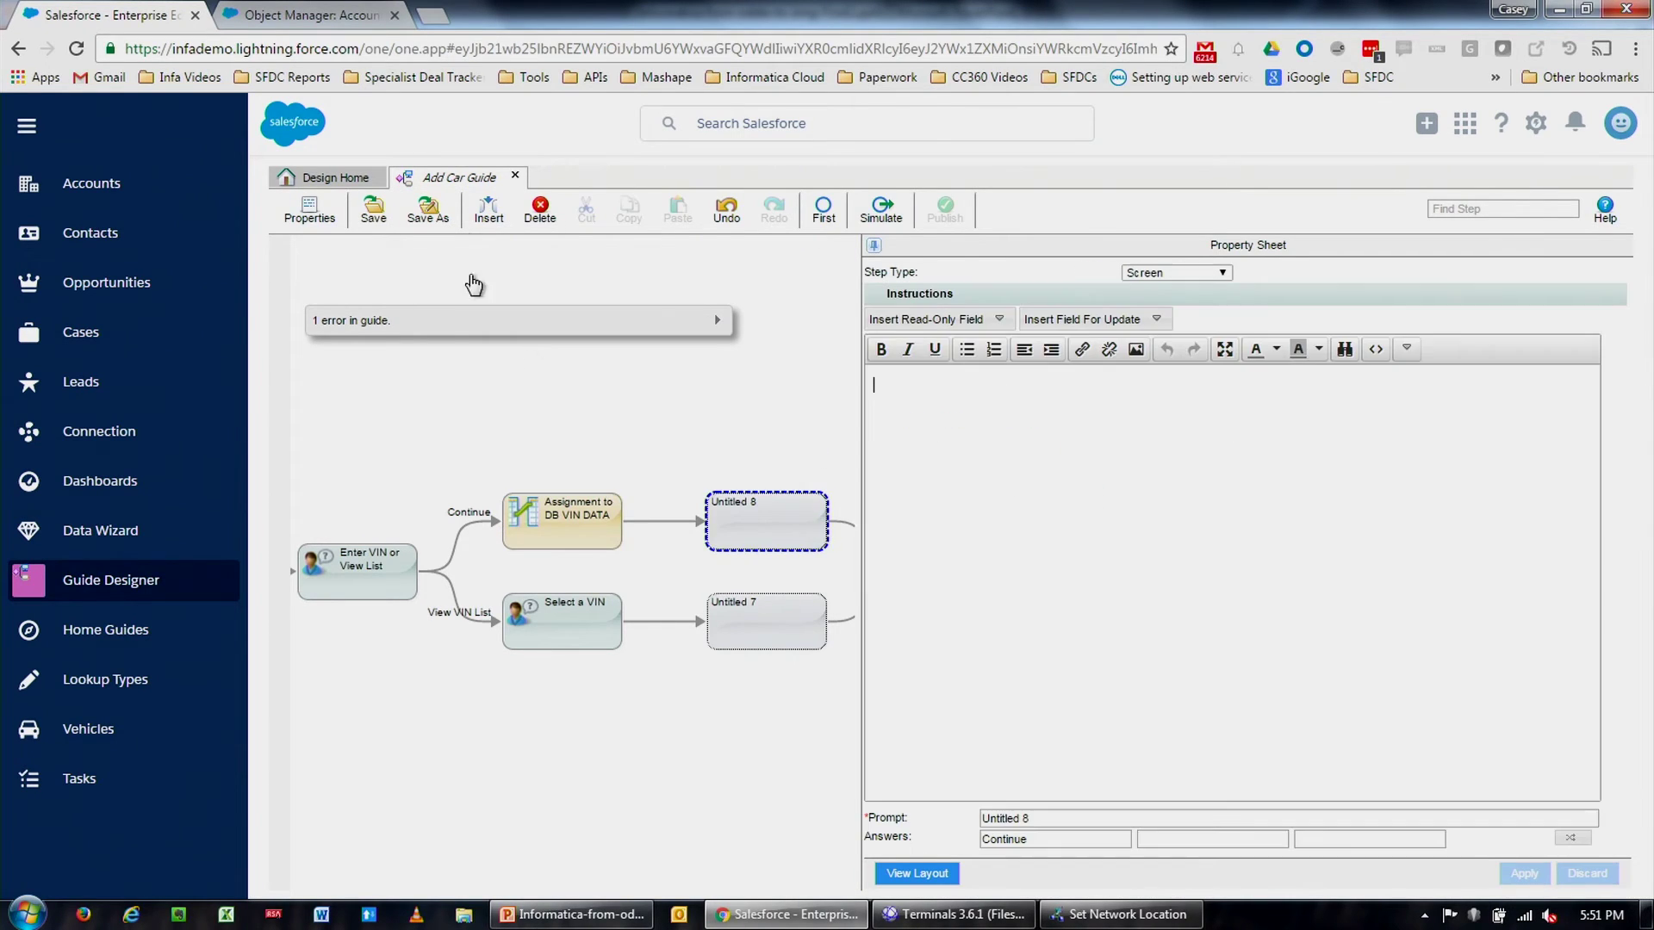
- Delete the empty Untitled 8 and Untitled 7 steps from the two branches
left_click(540, 209)
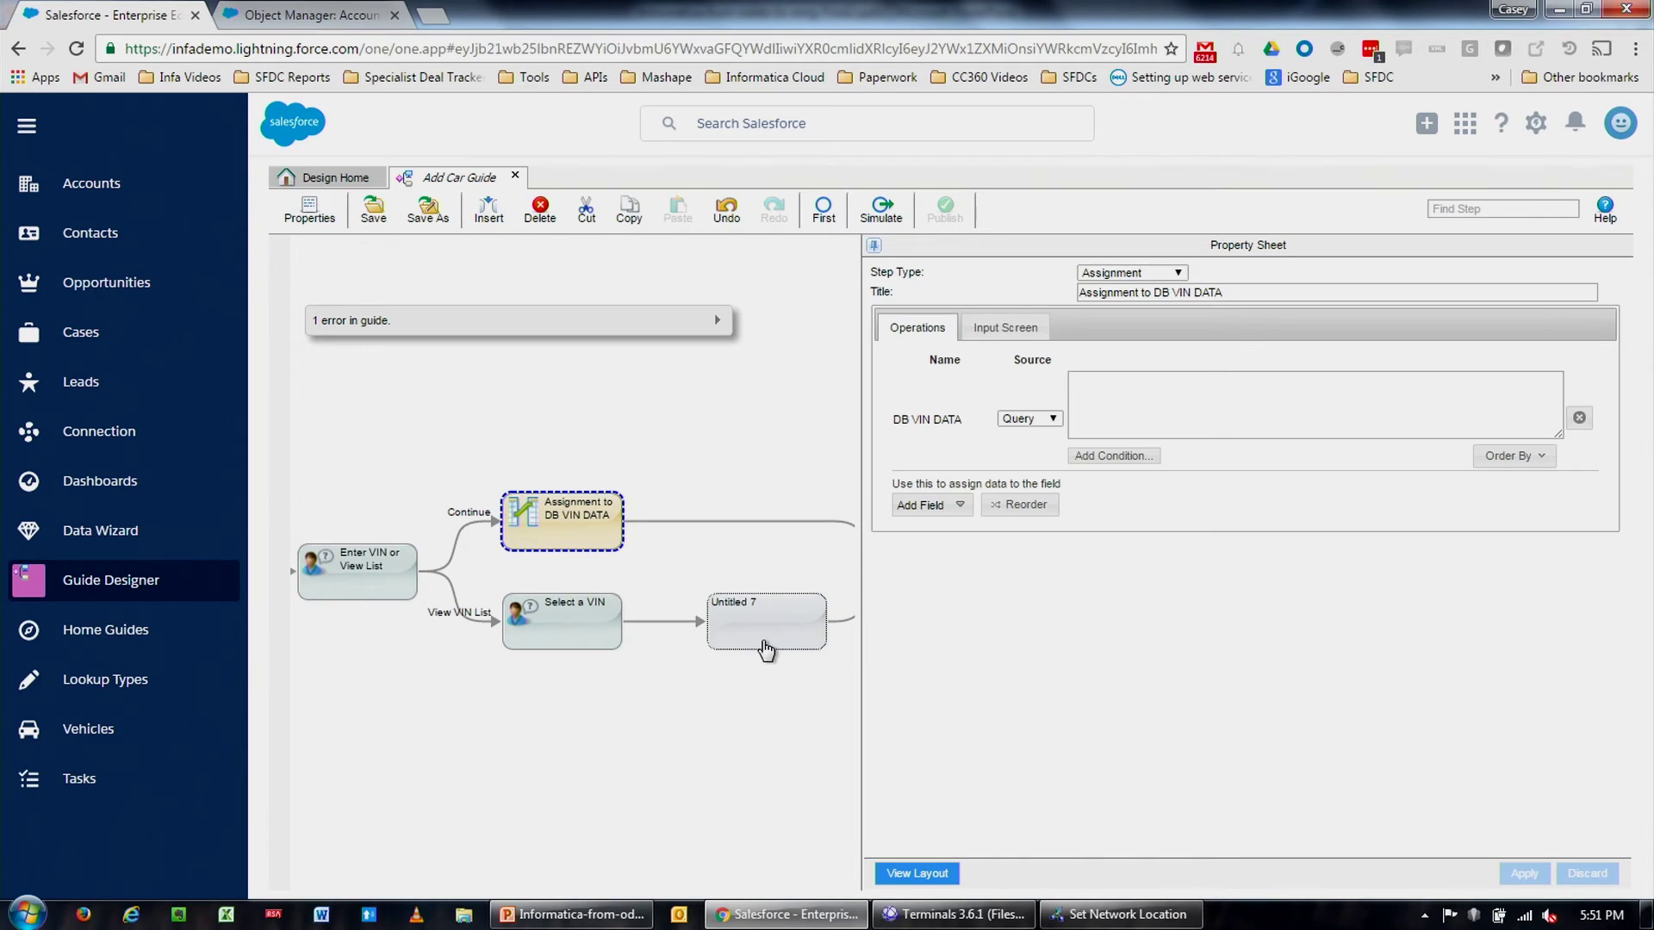
left_click(767, 650)
left_click(540, 211)
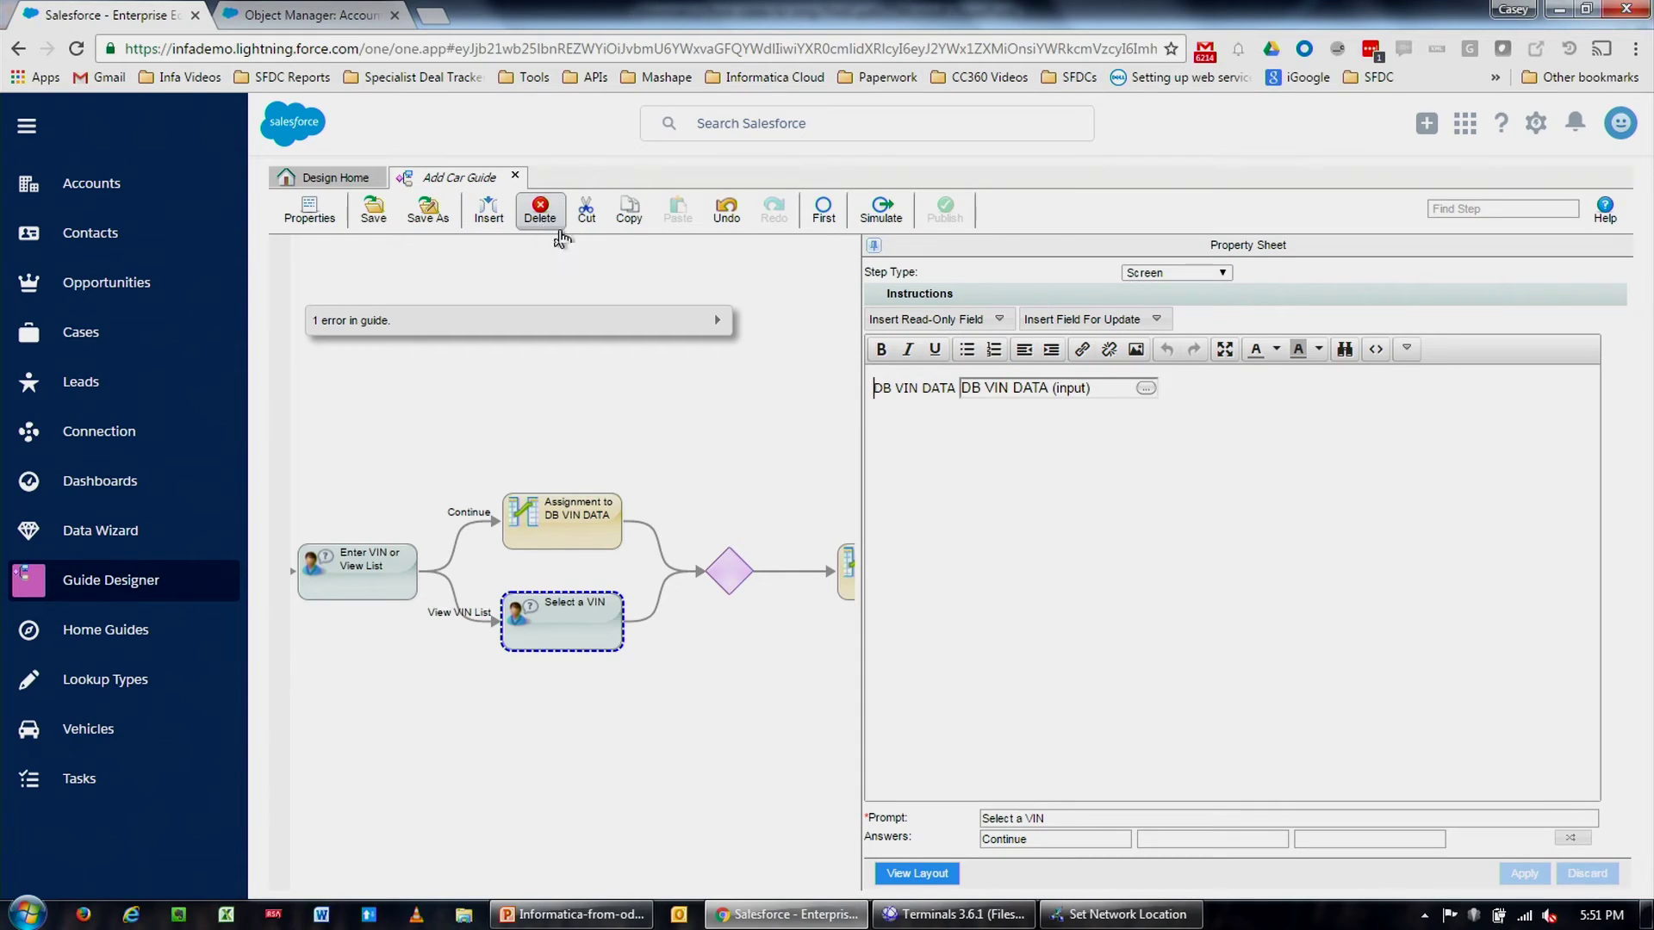
- Change the Untitled 1 step after the merge to a Screen and enter "Review DB Information" as its instruction text
left_click_drag(654, 473, 576, 498)
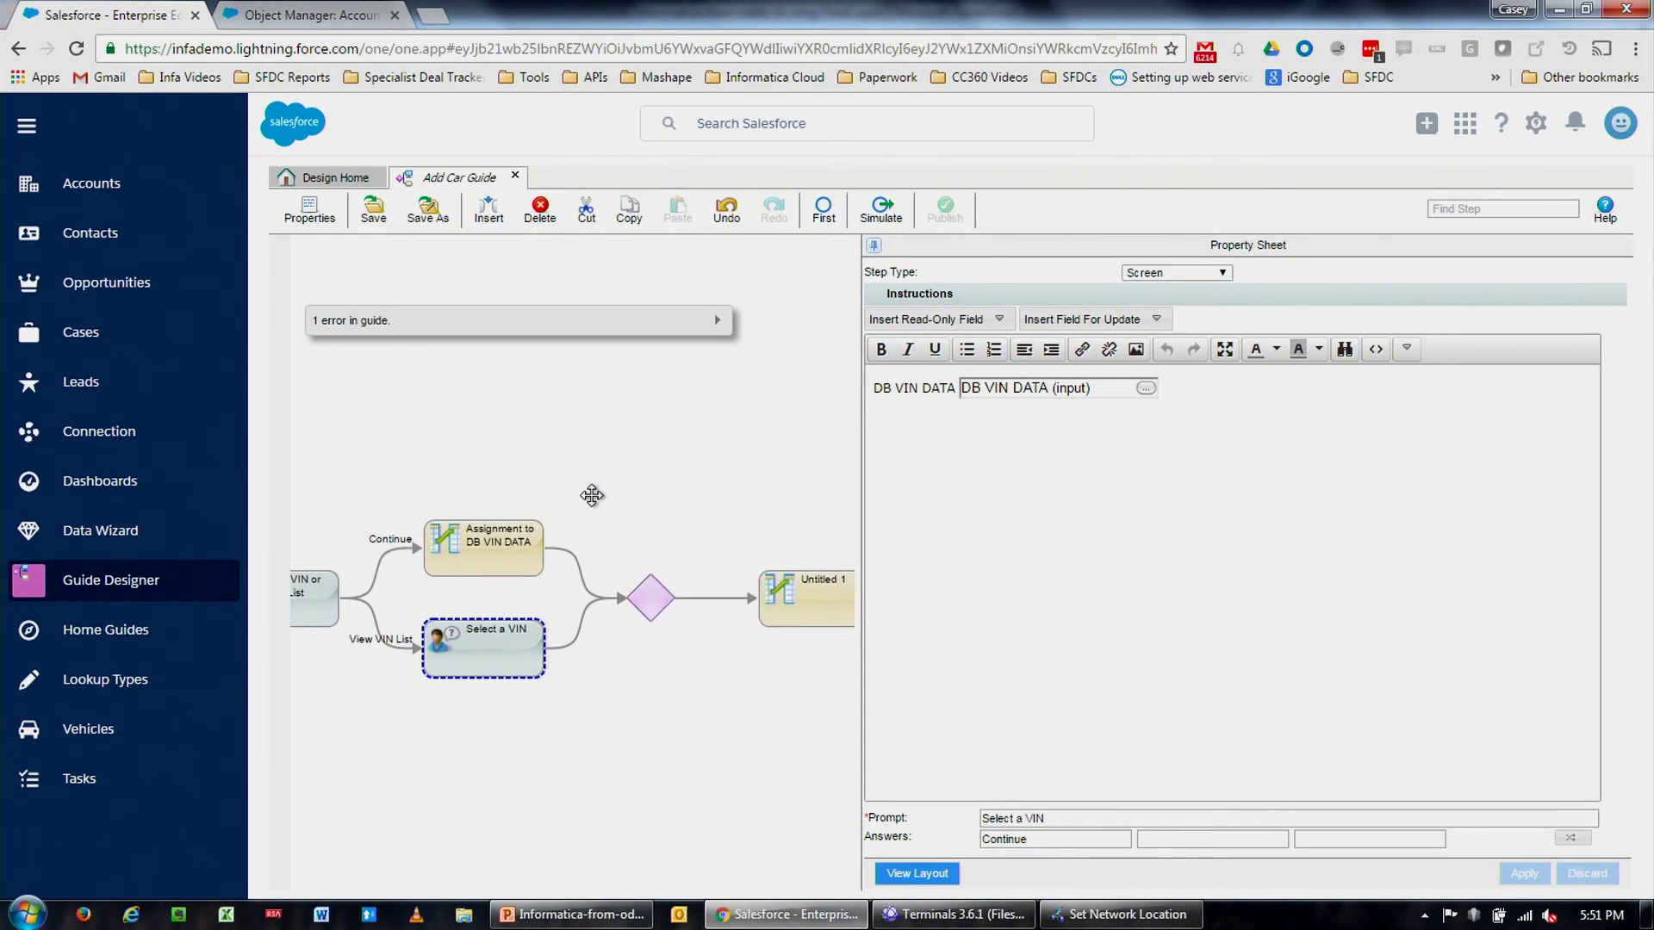
left_click(825, 587)
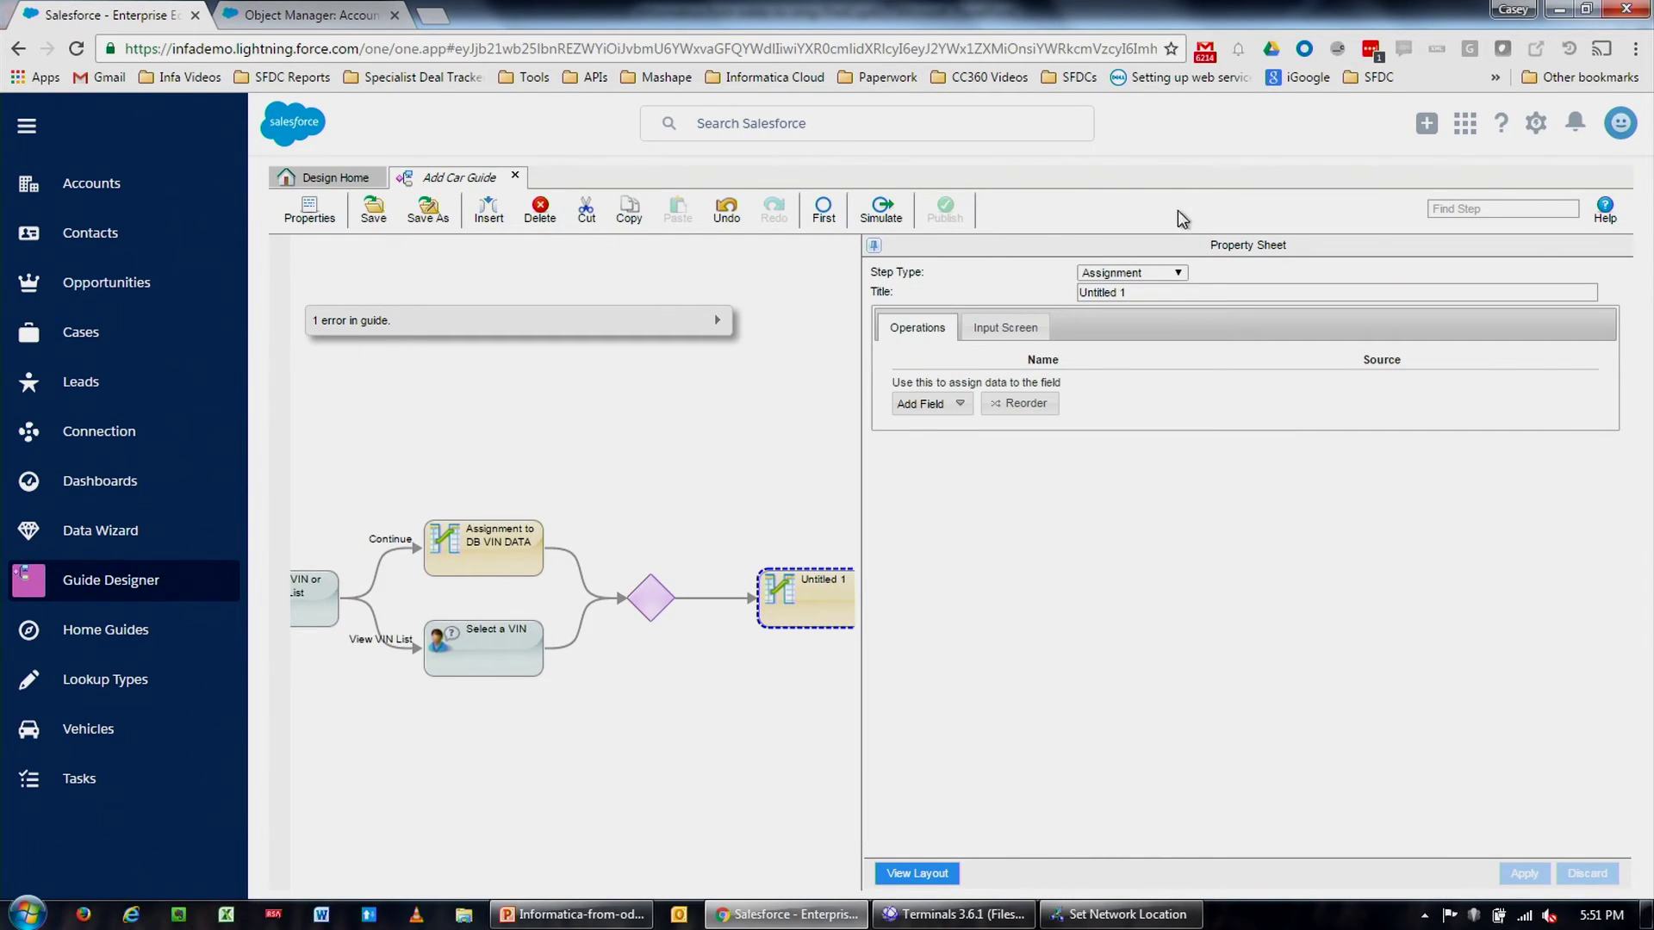
left_click(1163, 273)
left_click(1155, 319)
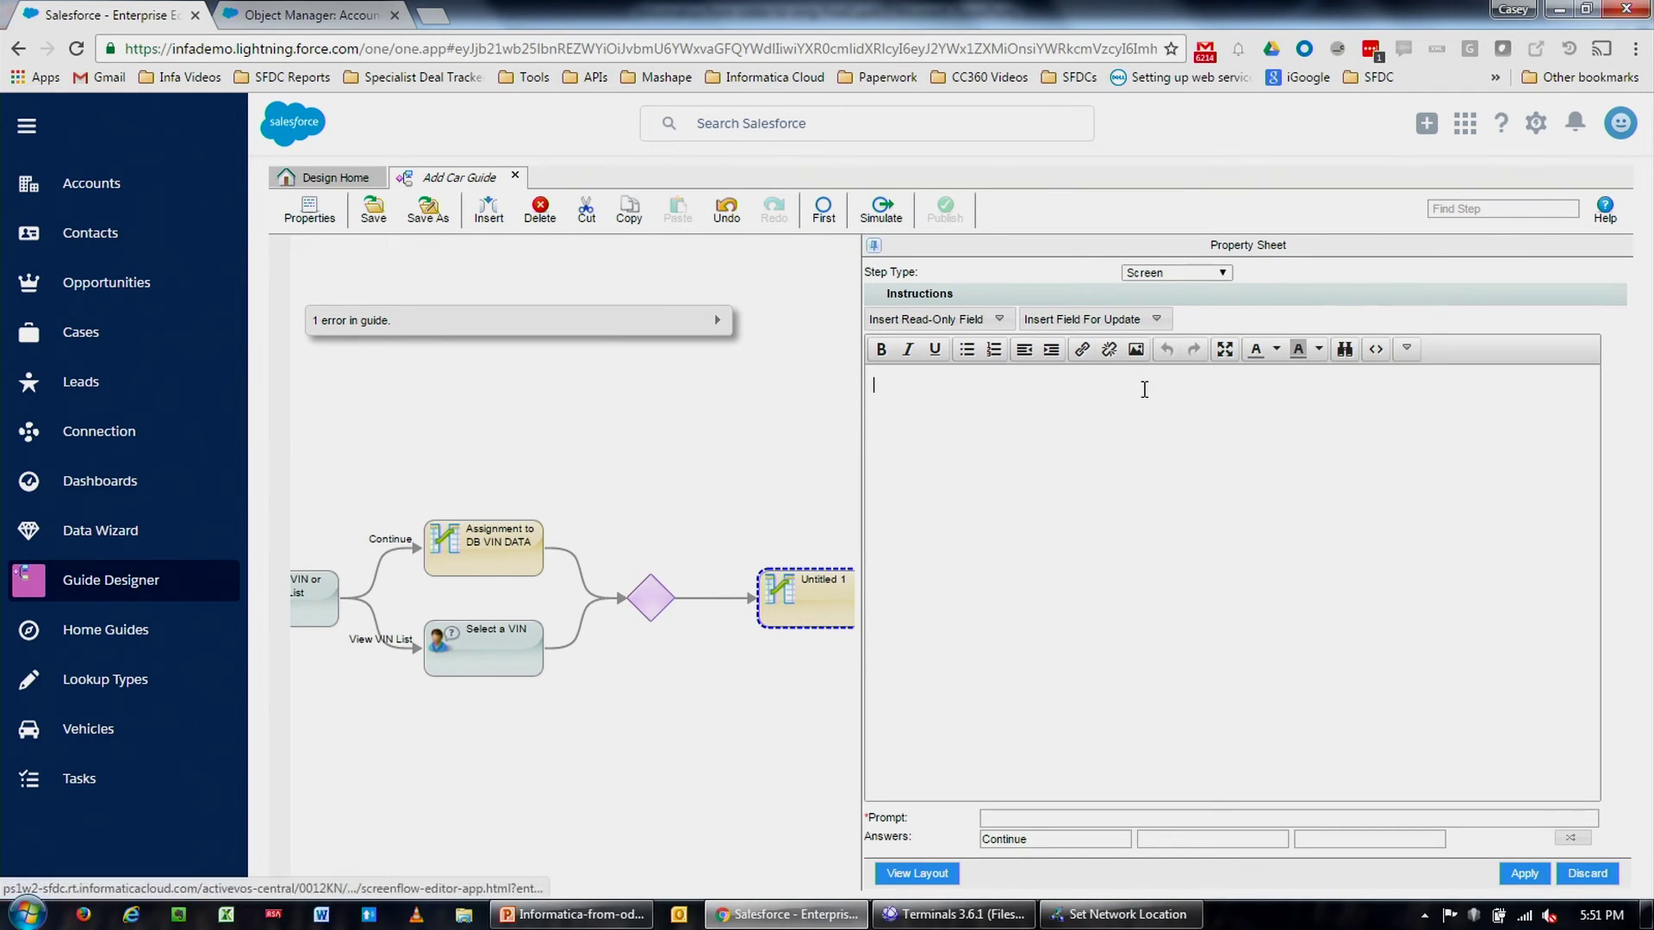
type("Review DB IN")
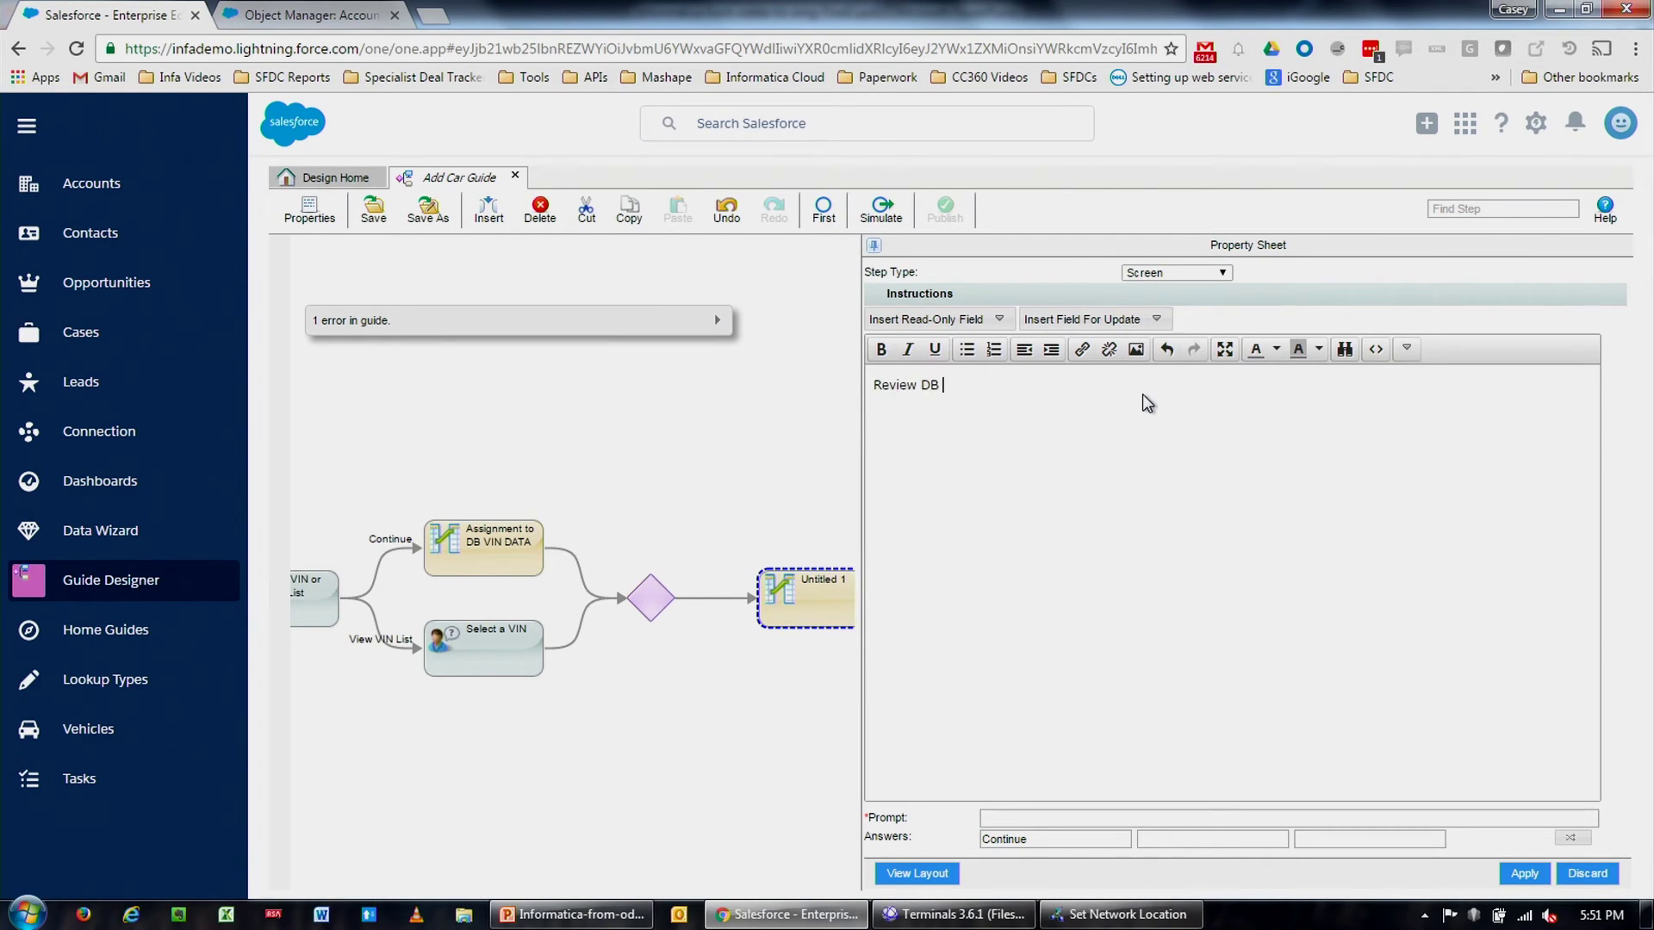
key("BackSpace")
type("nformation")
key("Return")
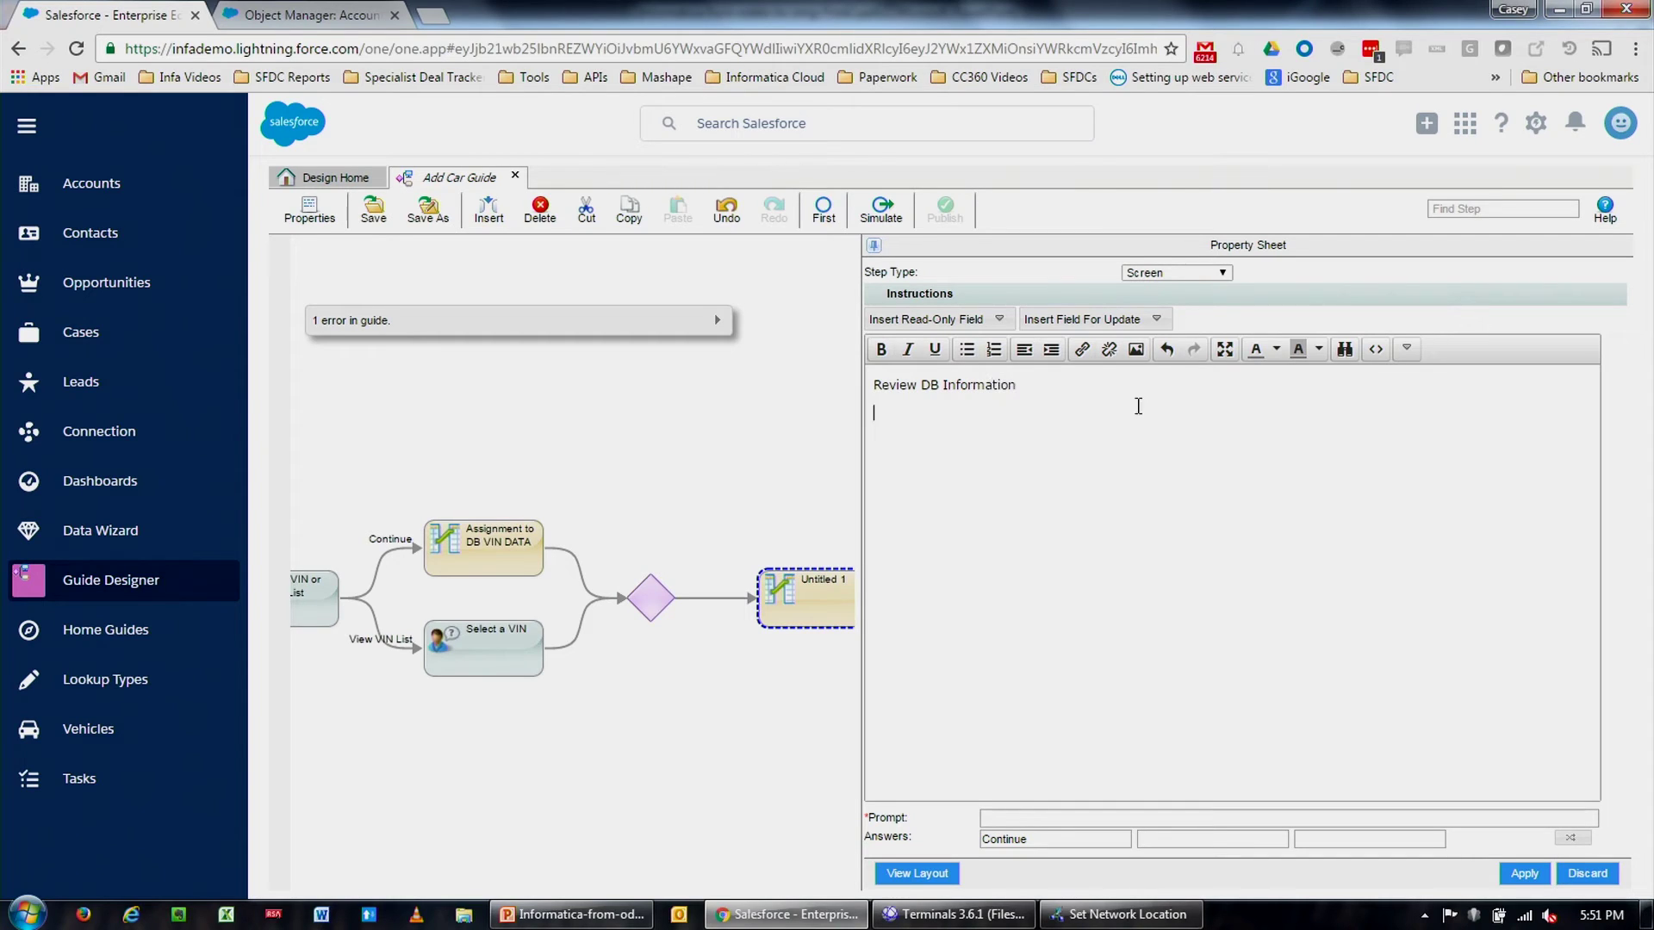
- Insert the related DB VIN DATA object's VEHICLE_YEAR as a read-only field below the instruction text
left_click(997, 320)
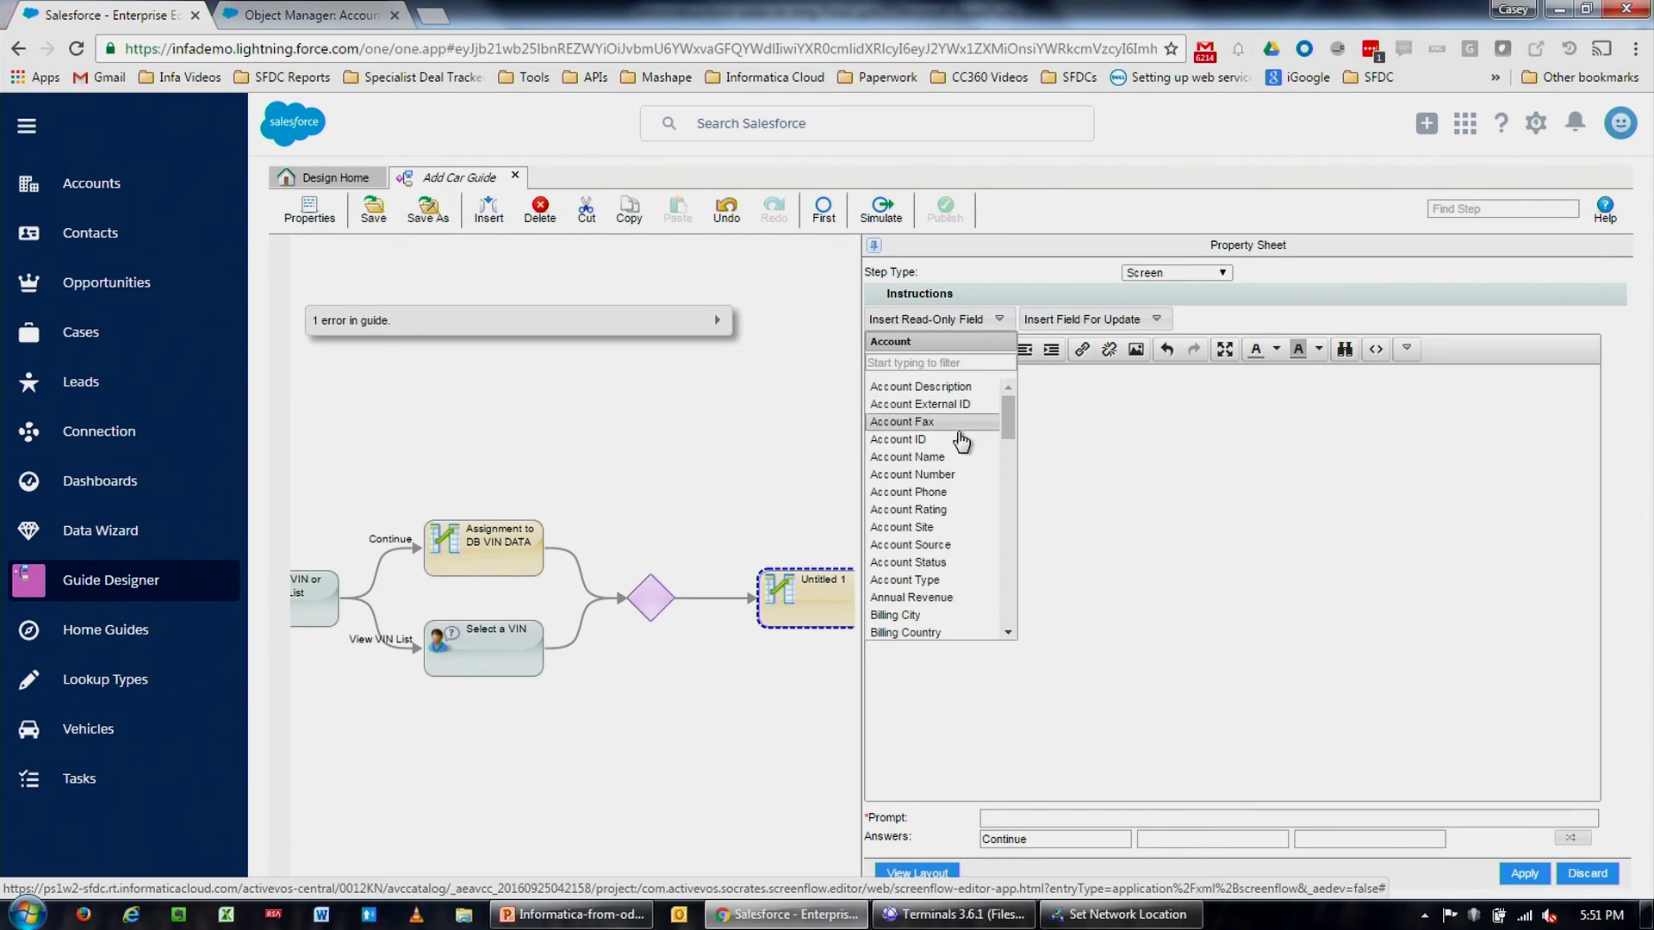
scroll(962, 448, "down", 5)
scroll(961, 448, "down", 12)
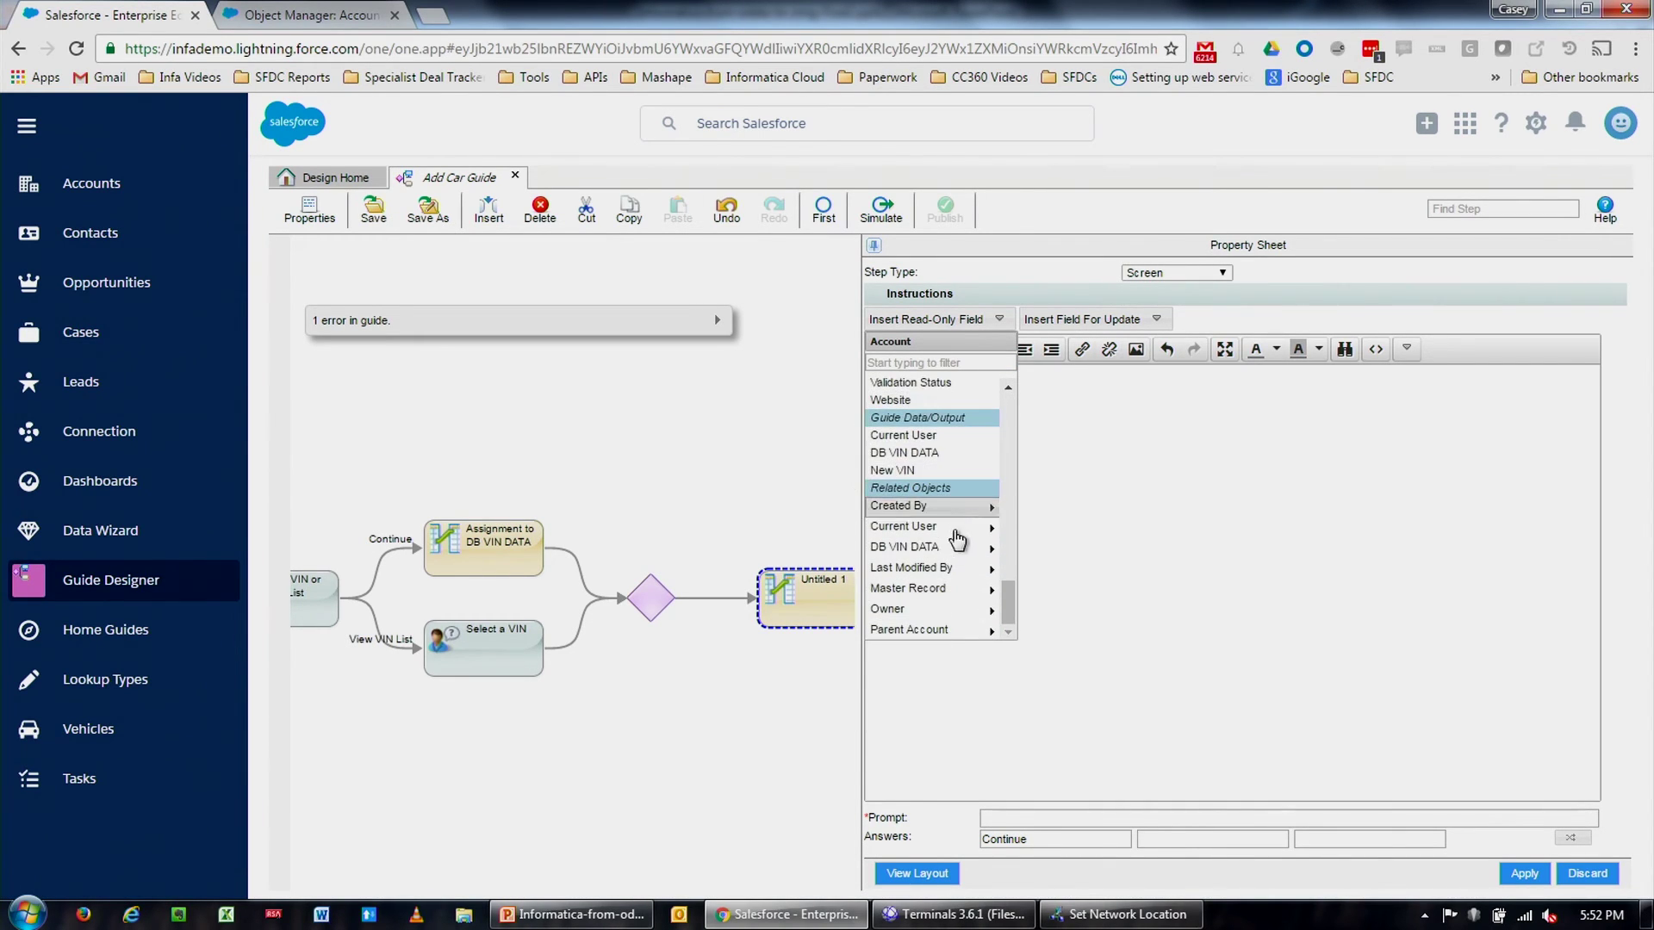
left_click(951, 551)
left_click(952, 512)
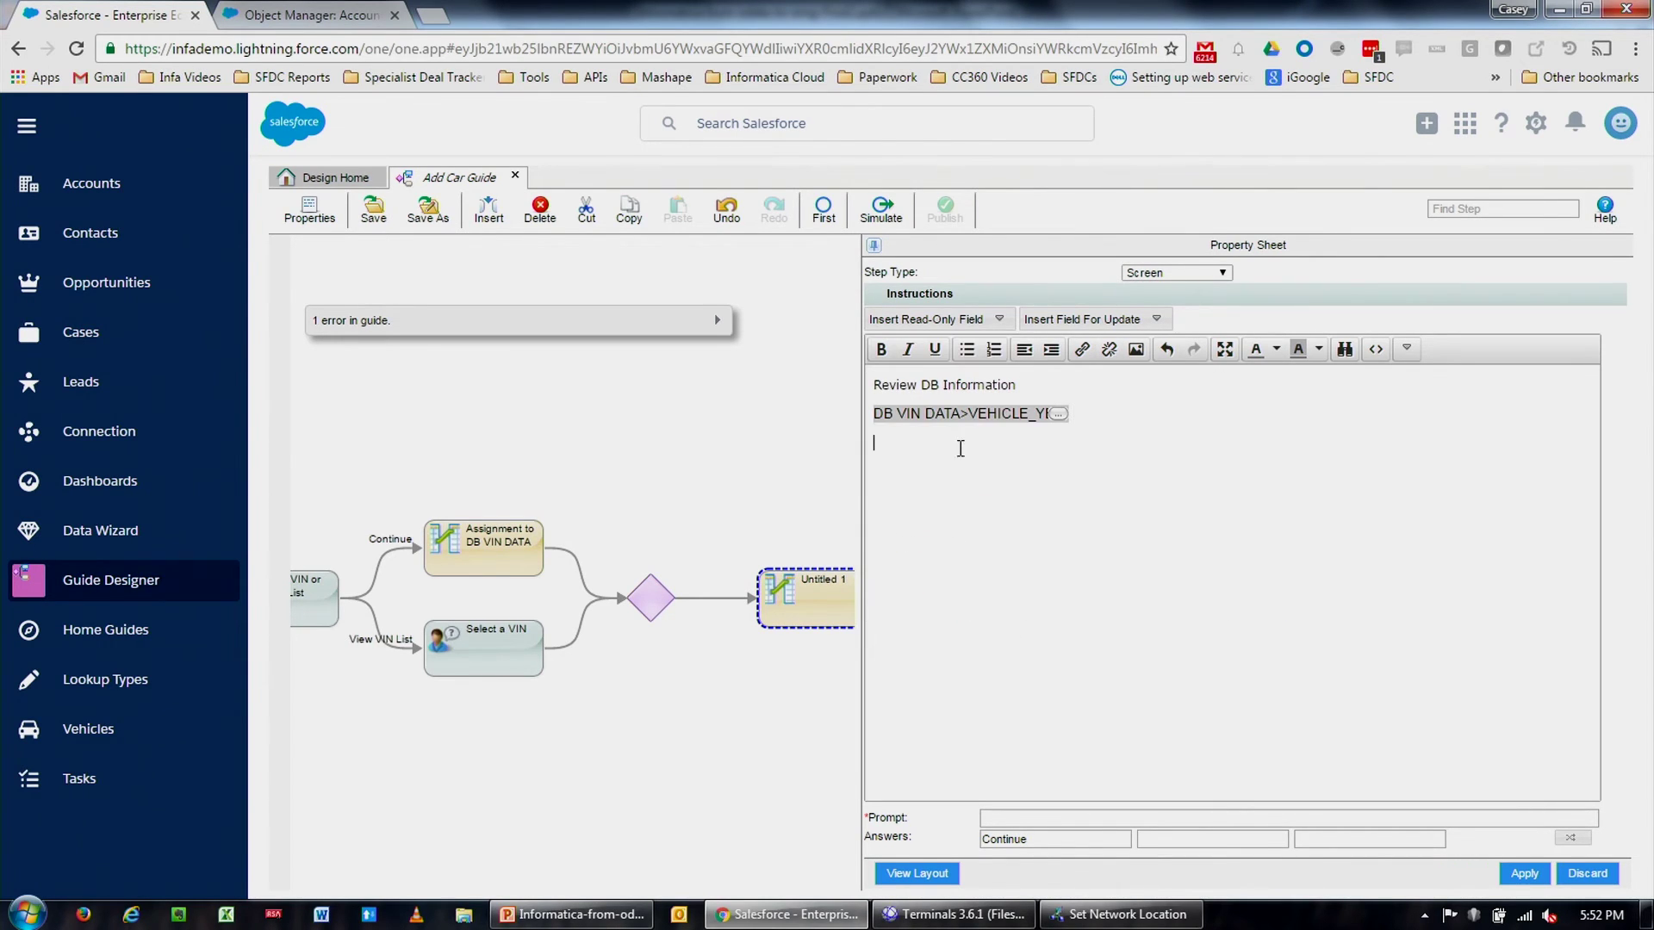
- Insert VEHICLE_MAKE and VEHICLE_MODEL from DB VIN DATA as read-only fields below the vehicle year
left_click(999, 318)
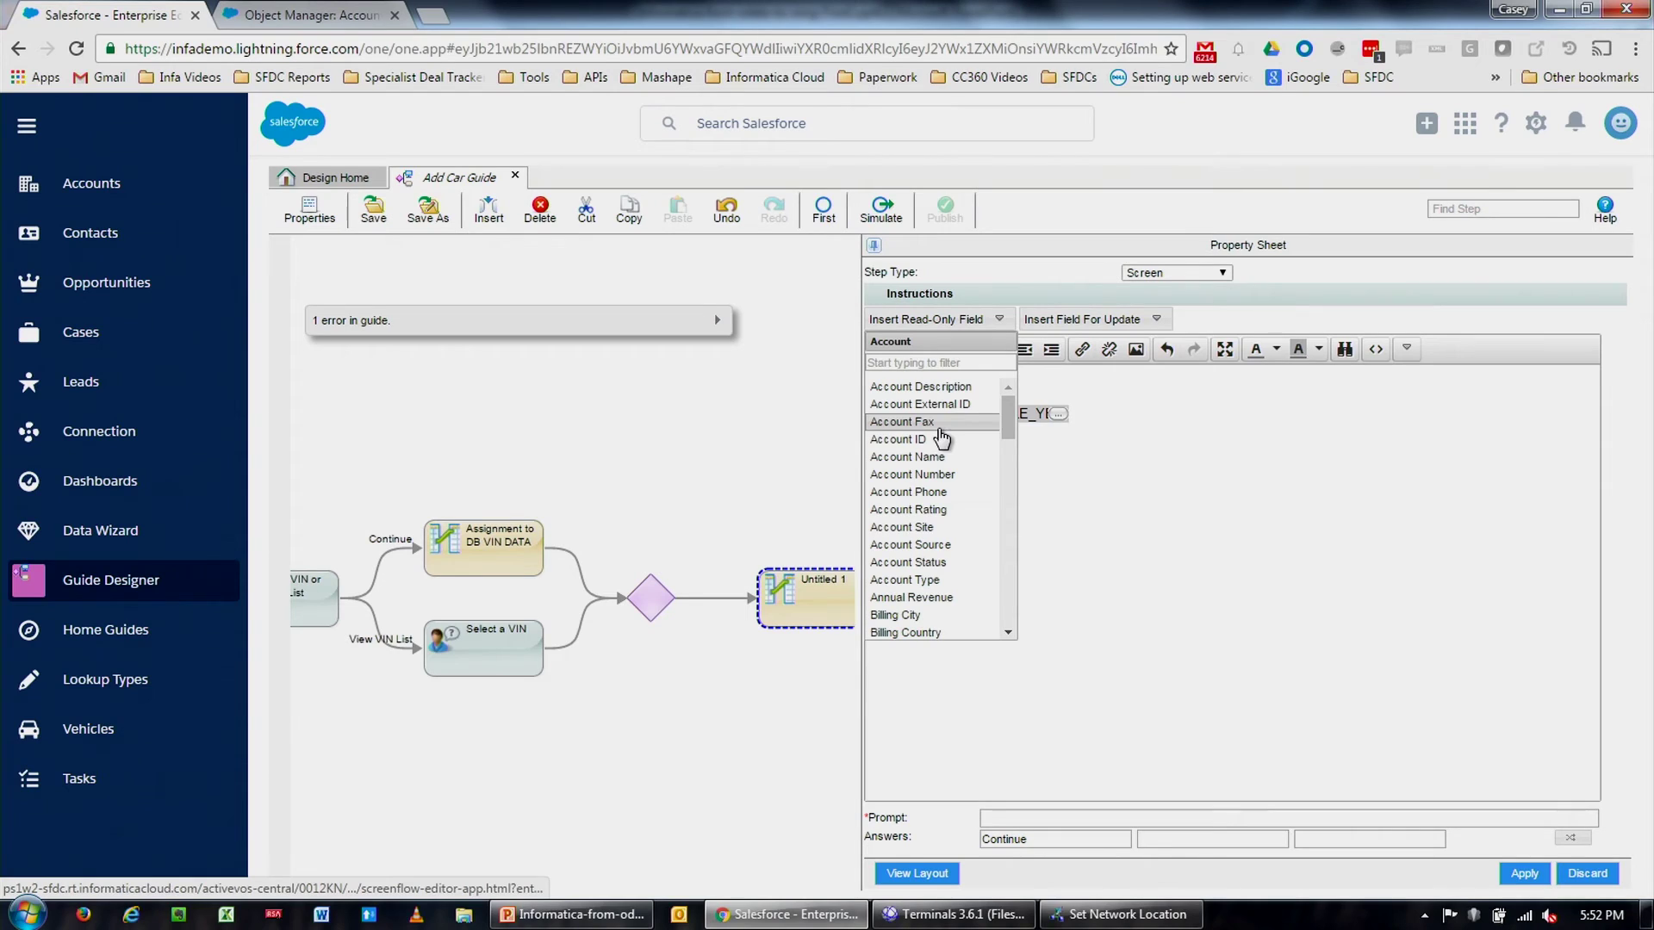
left_click(1005, 357)
type("db")
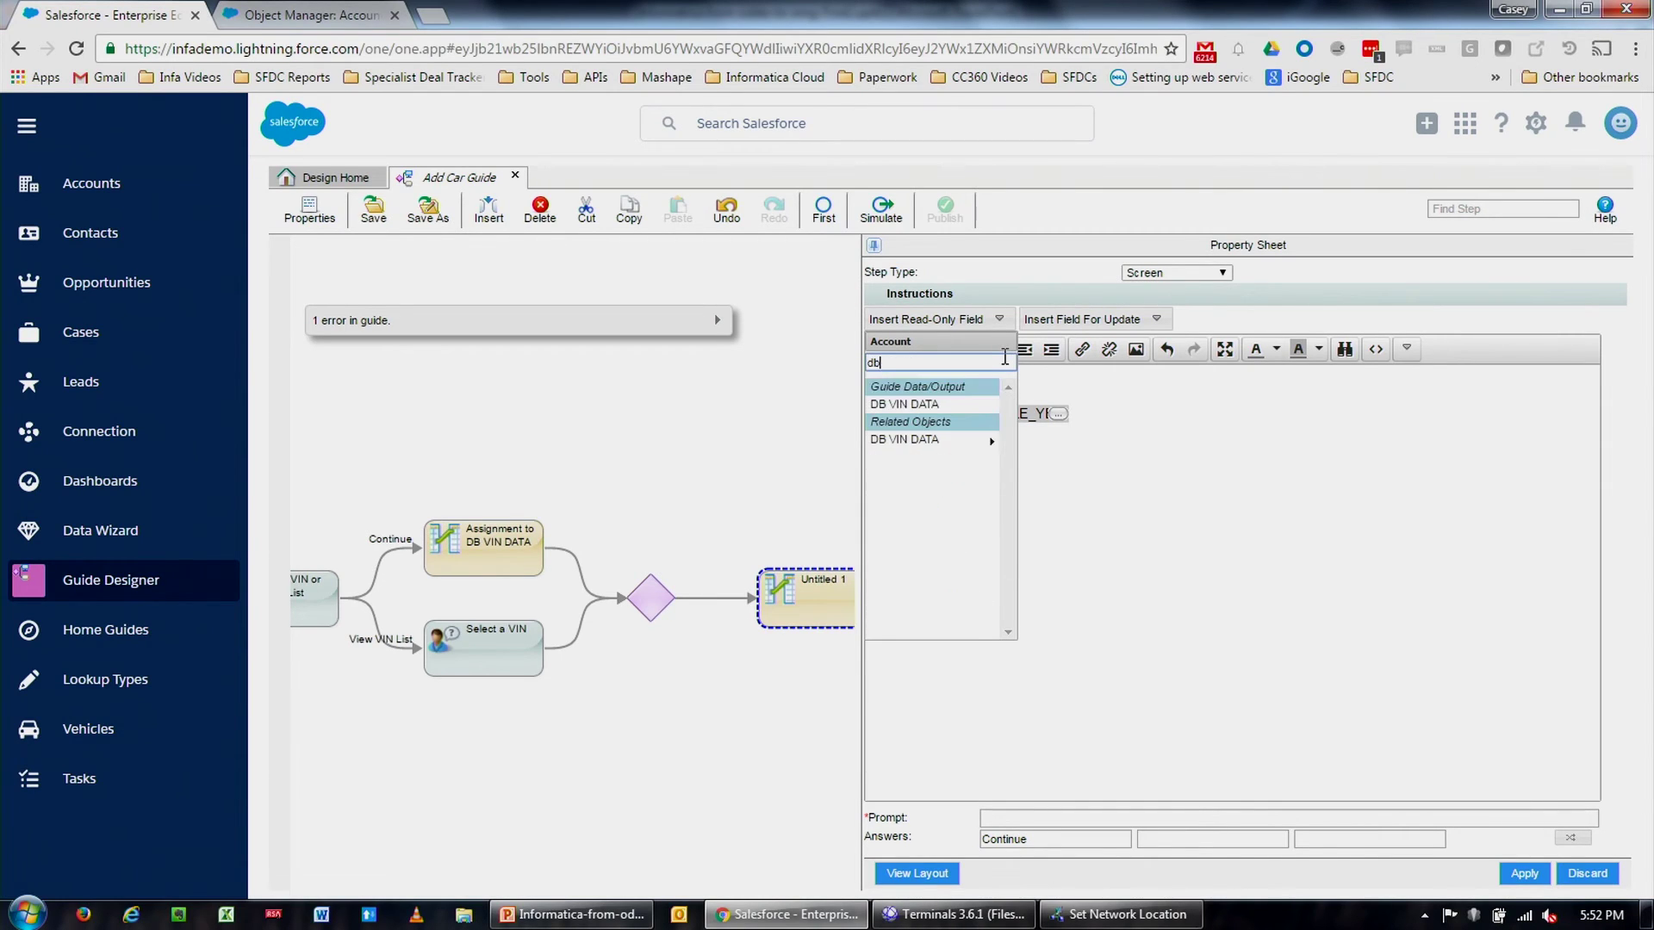
left_click(965, 440)
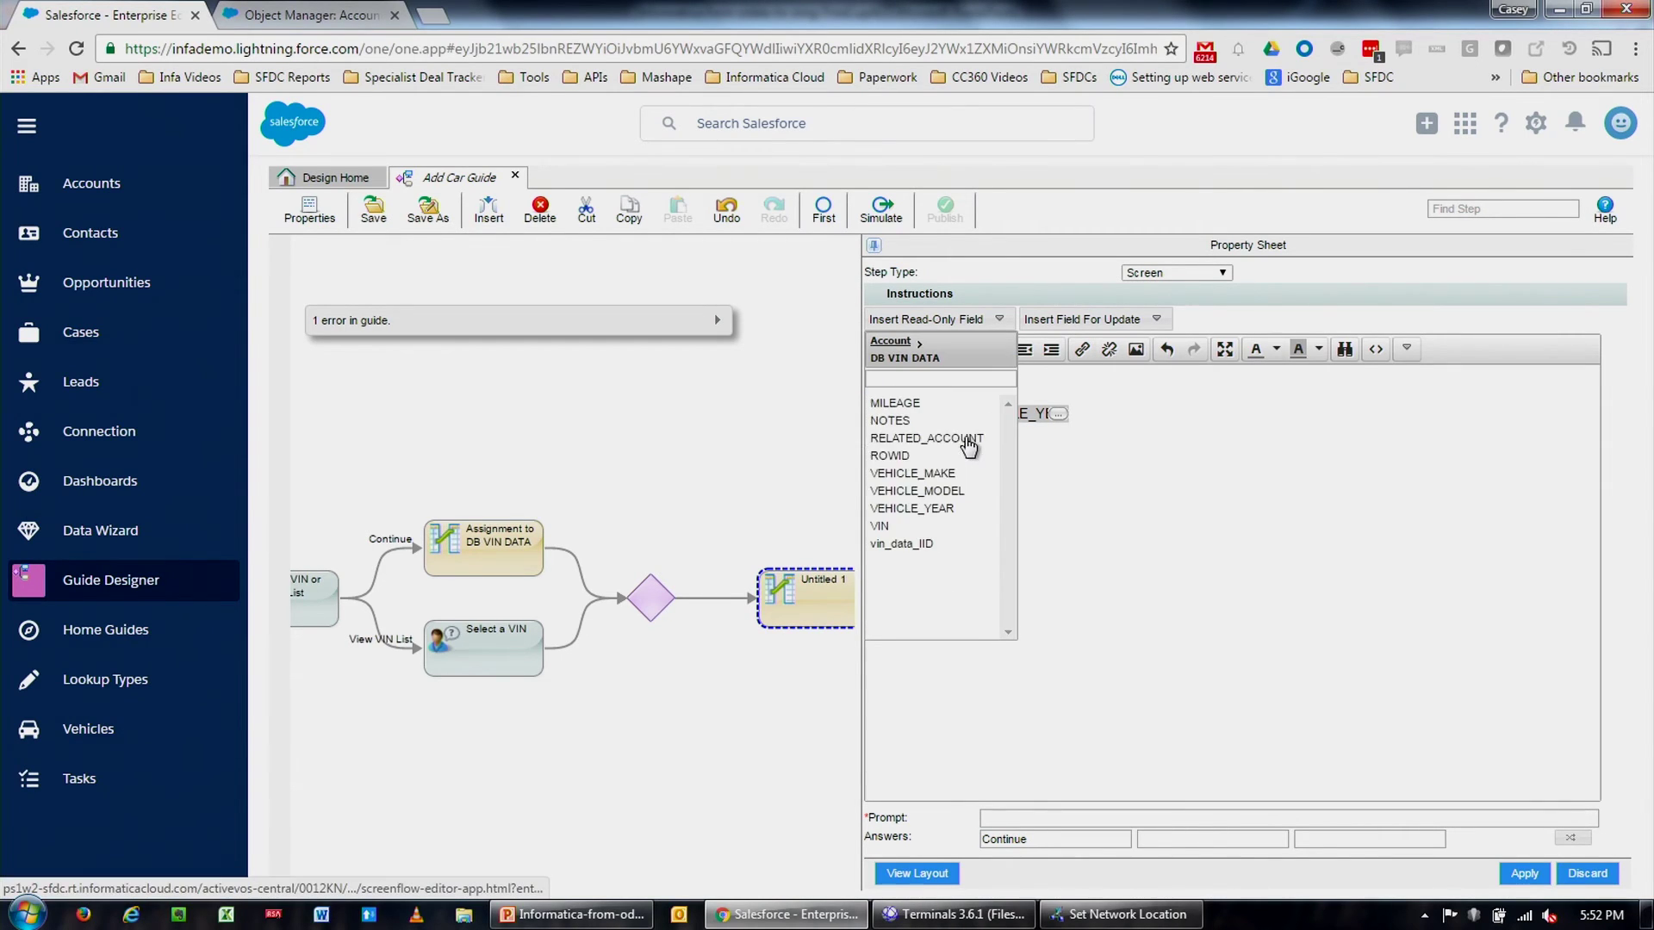
left_click(904, 475)
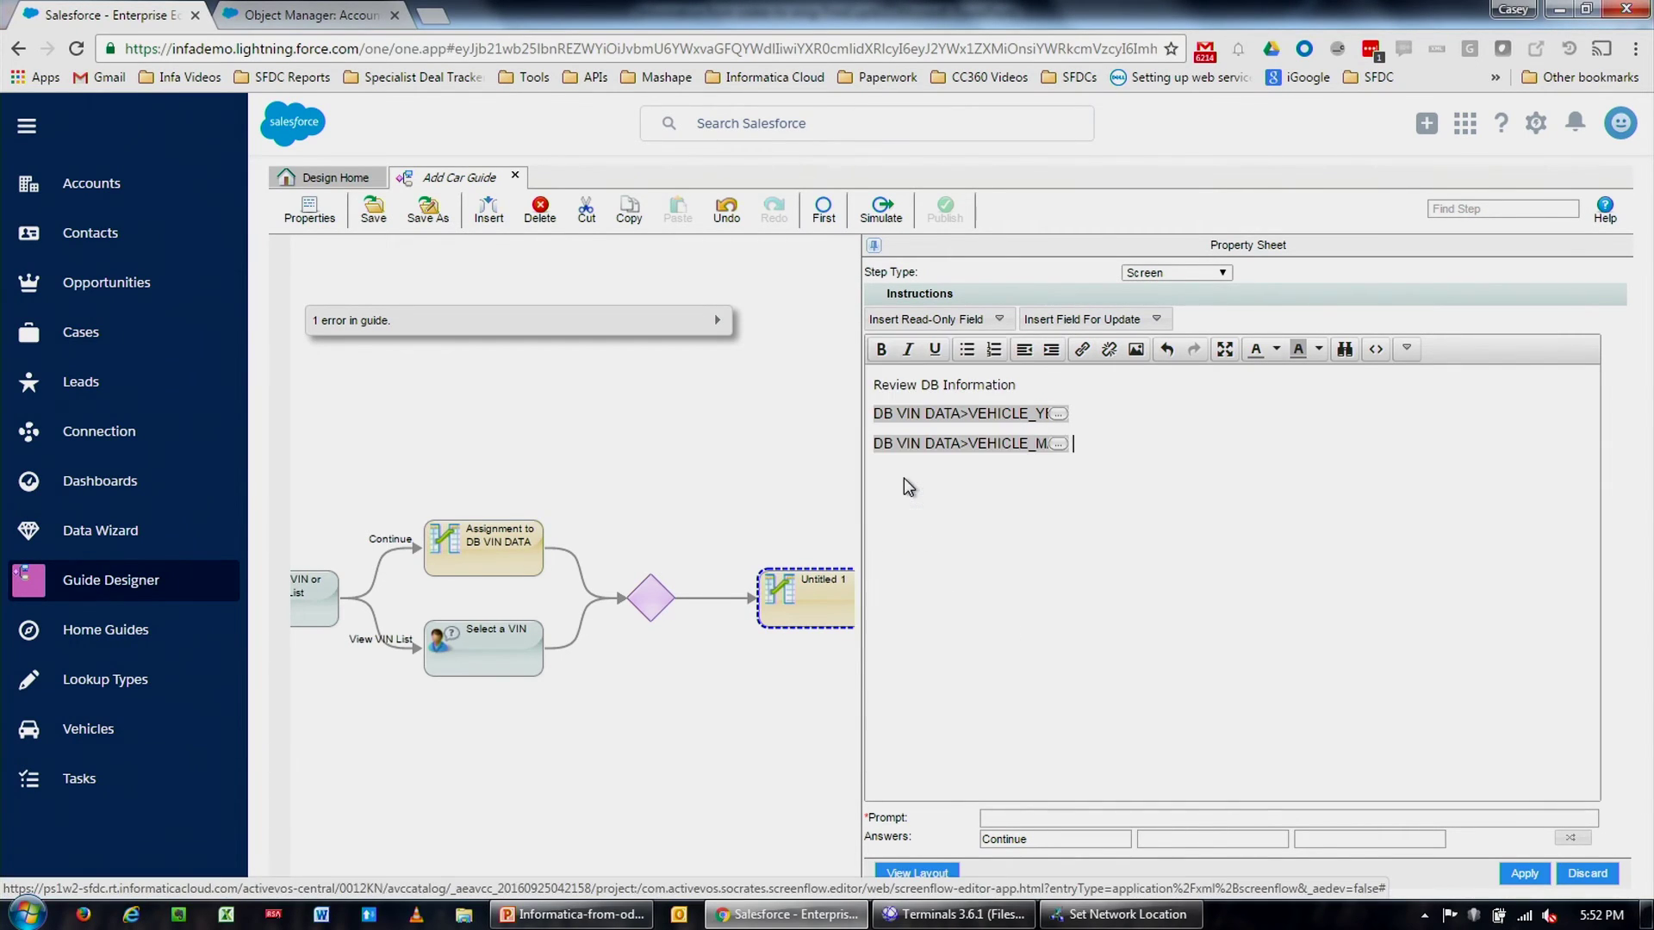
left_click(956, 332)
left_click(954, 441)
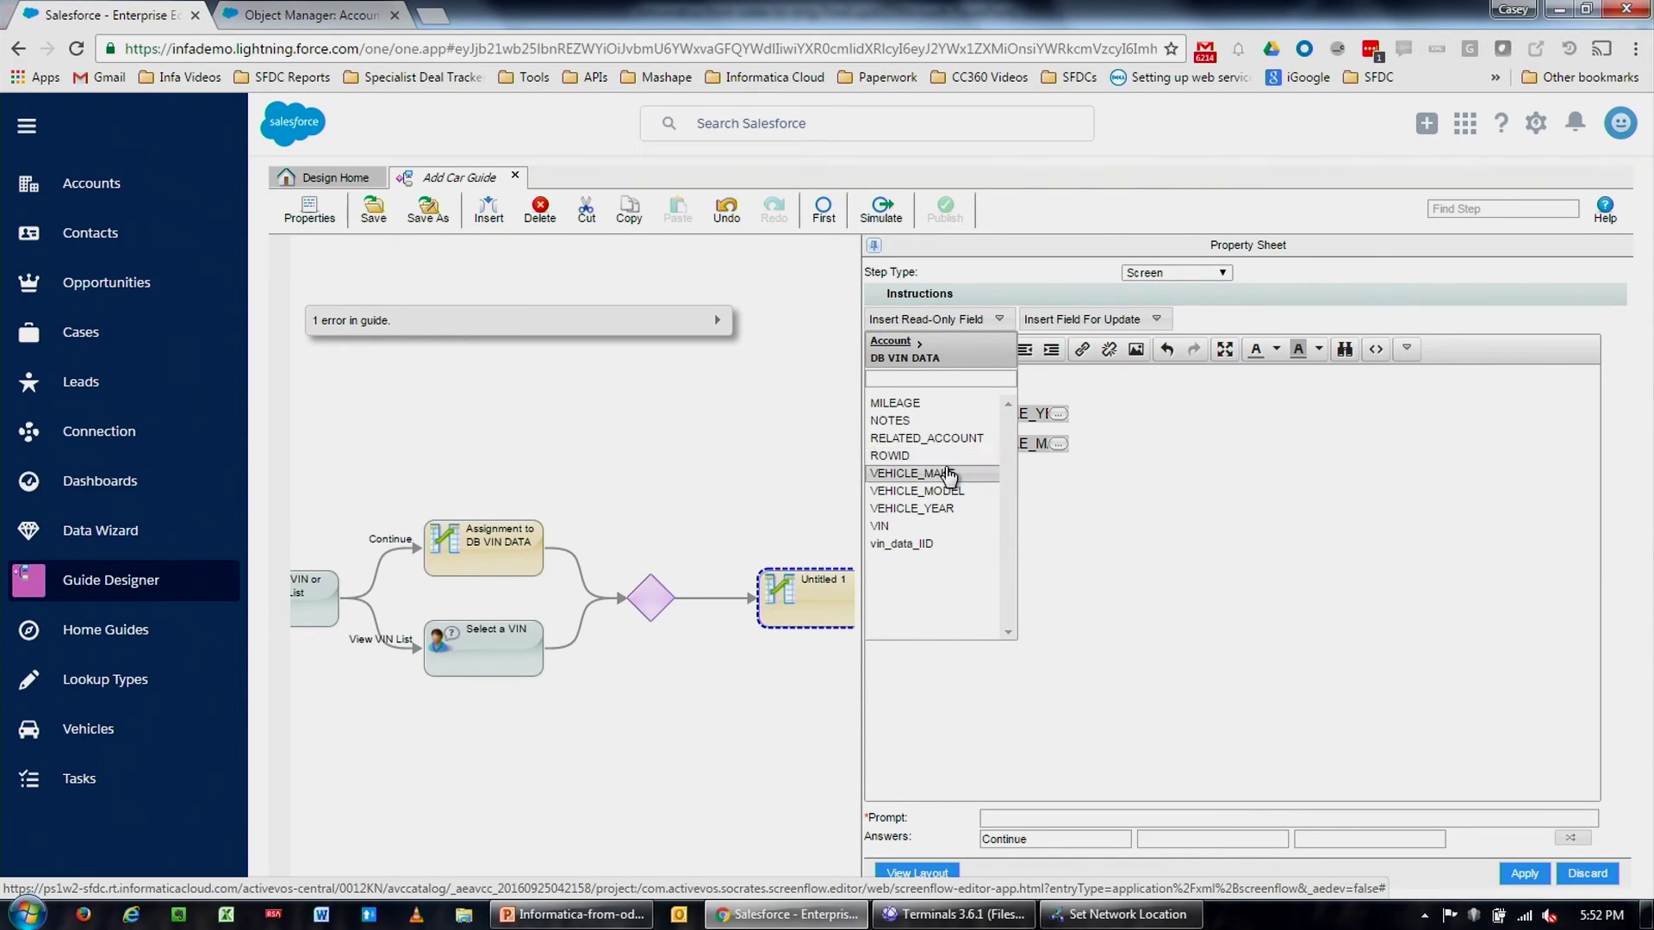
left_click(956, 495)
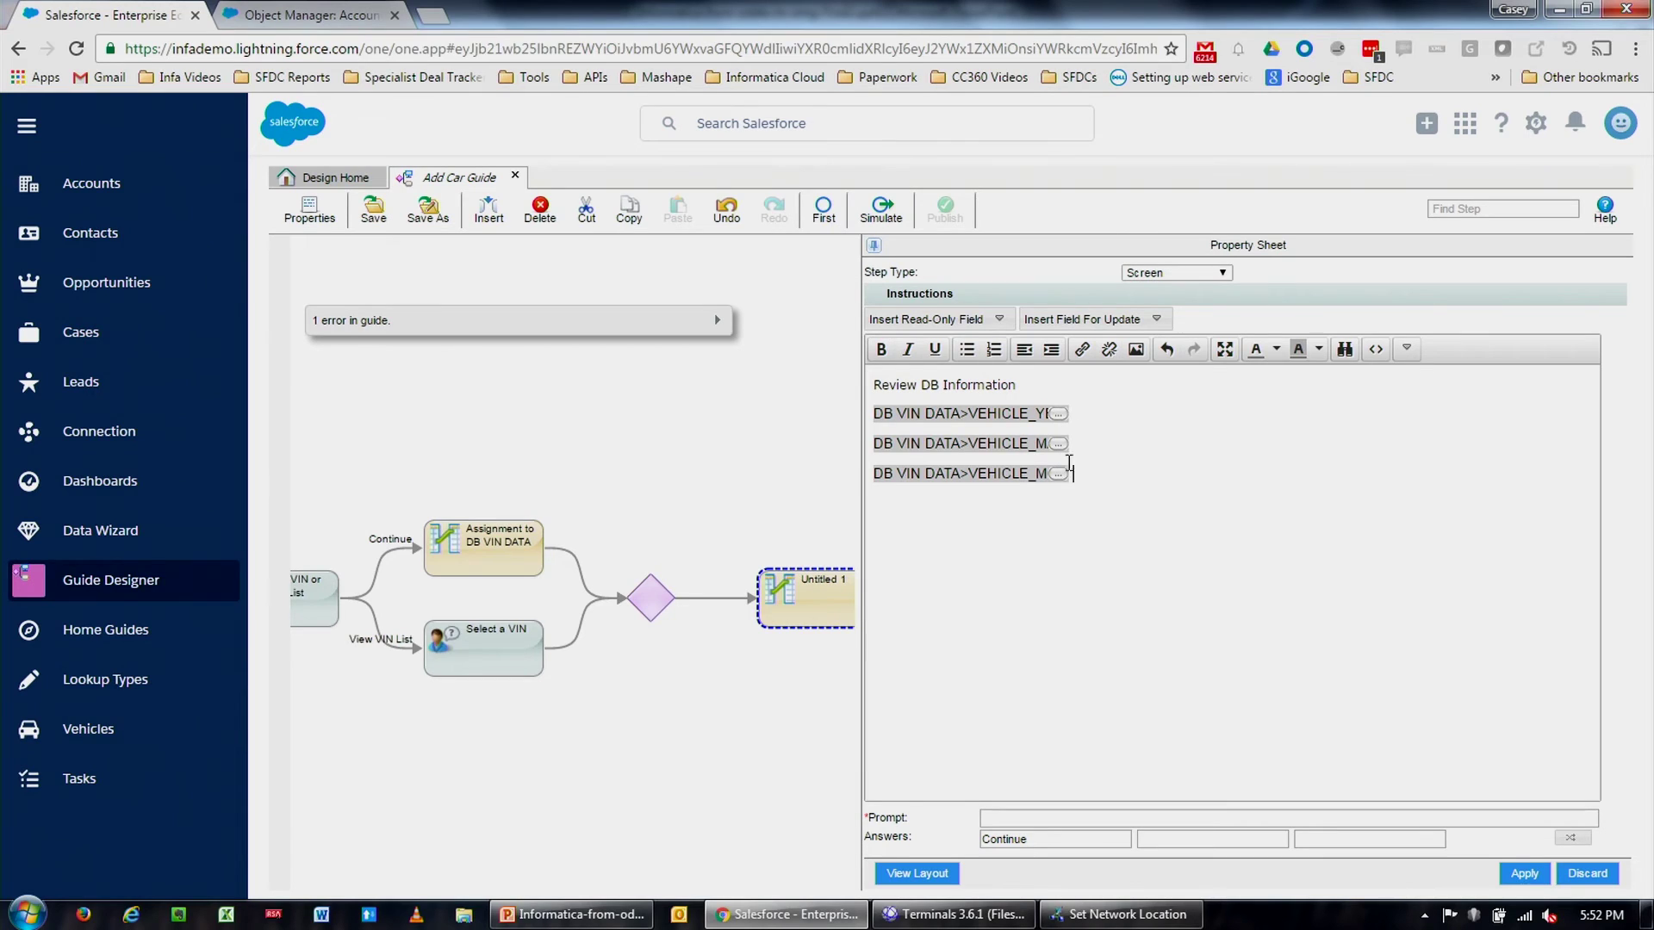
- Insert DB VIN DATA's MILEAGE as a field for update and shorten its label to "MILEAGE"
left_click(1131, 322)
type("db")
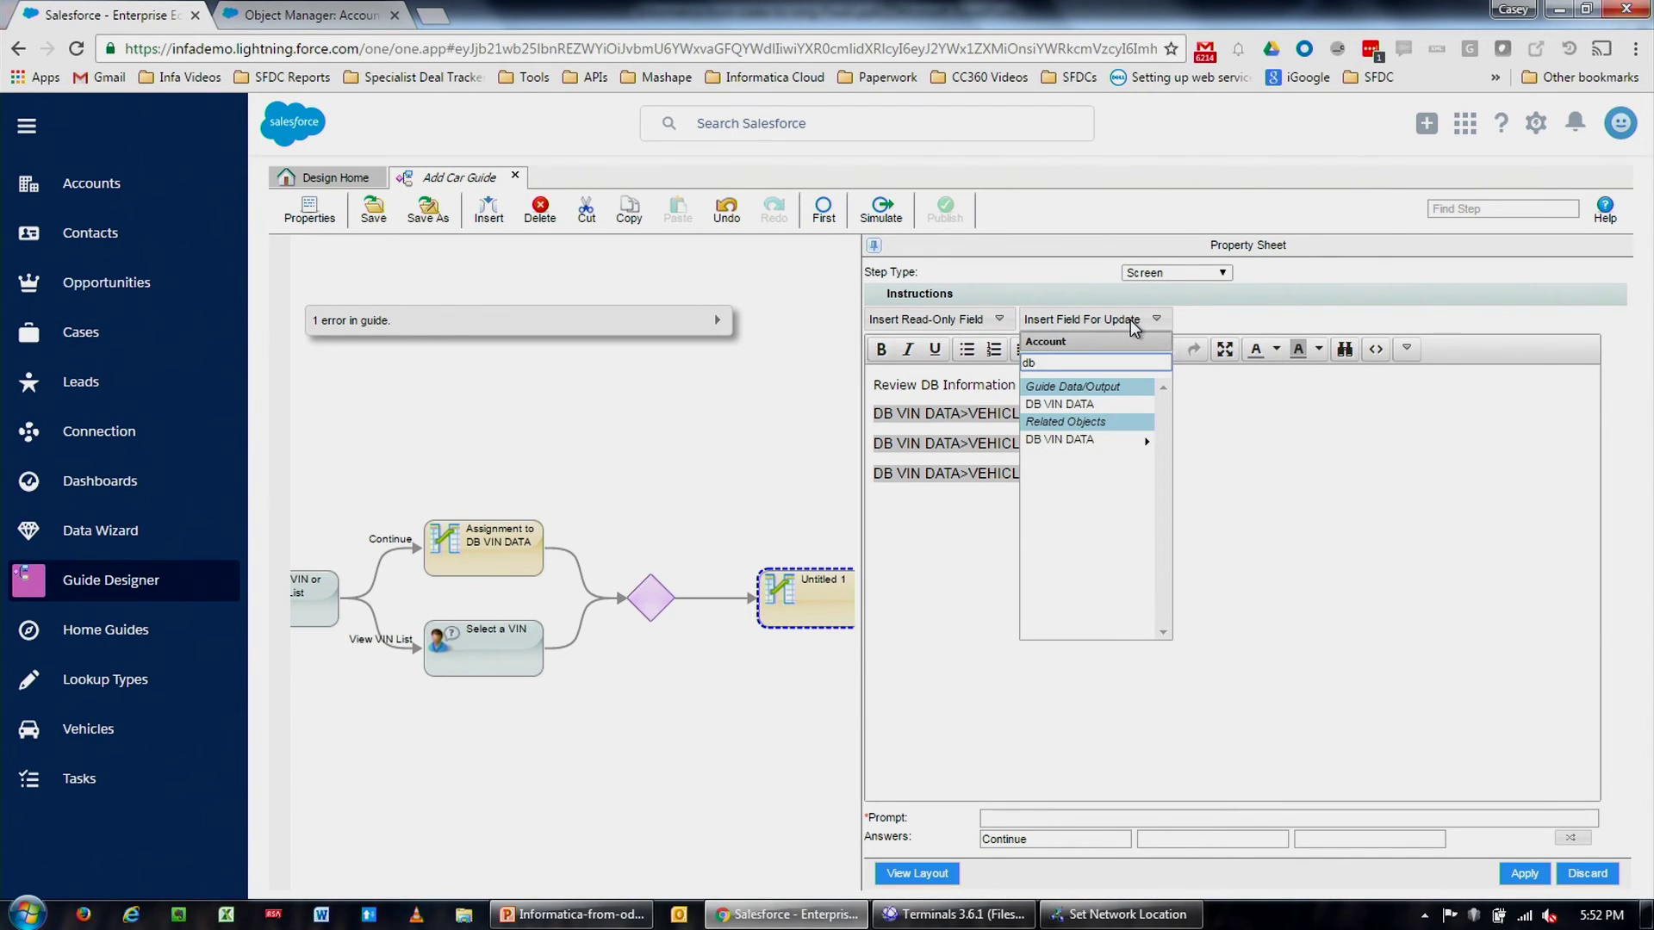
left_click(1097, 440)
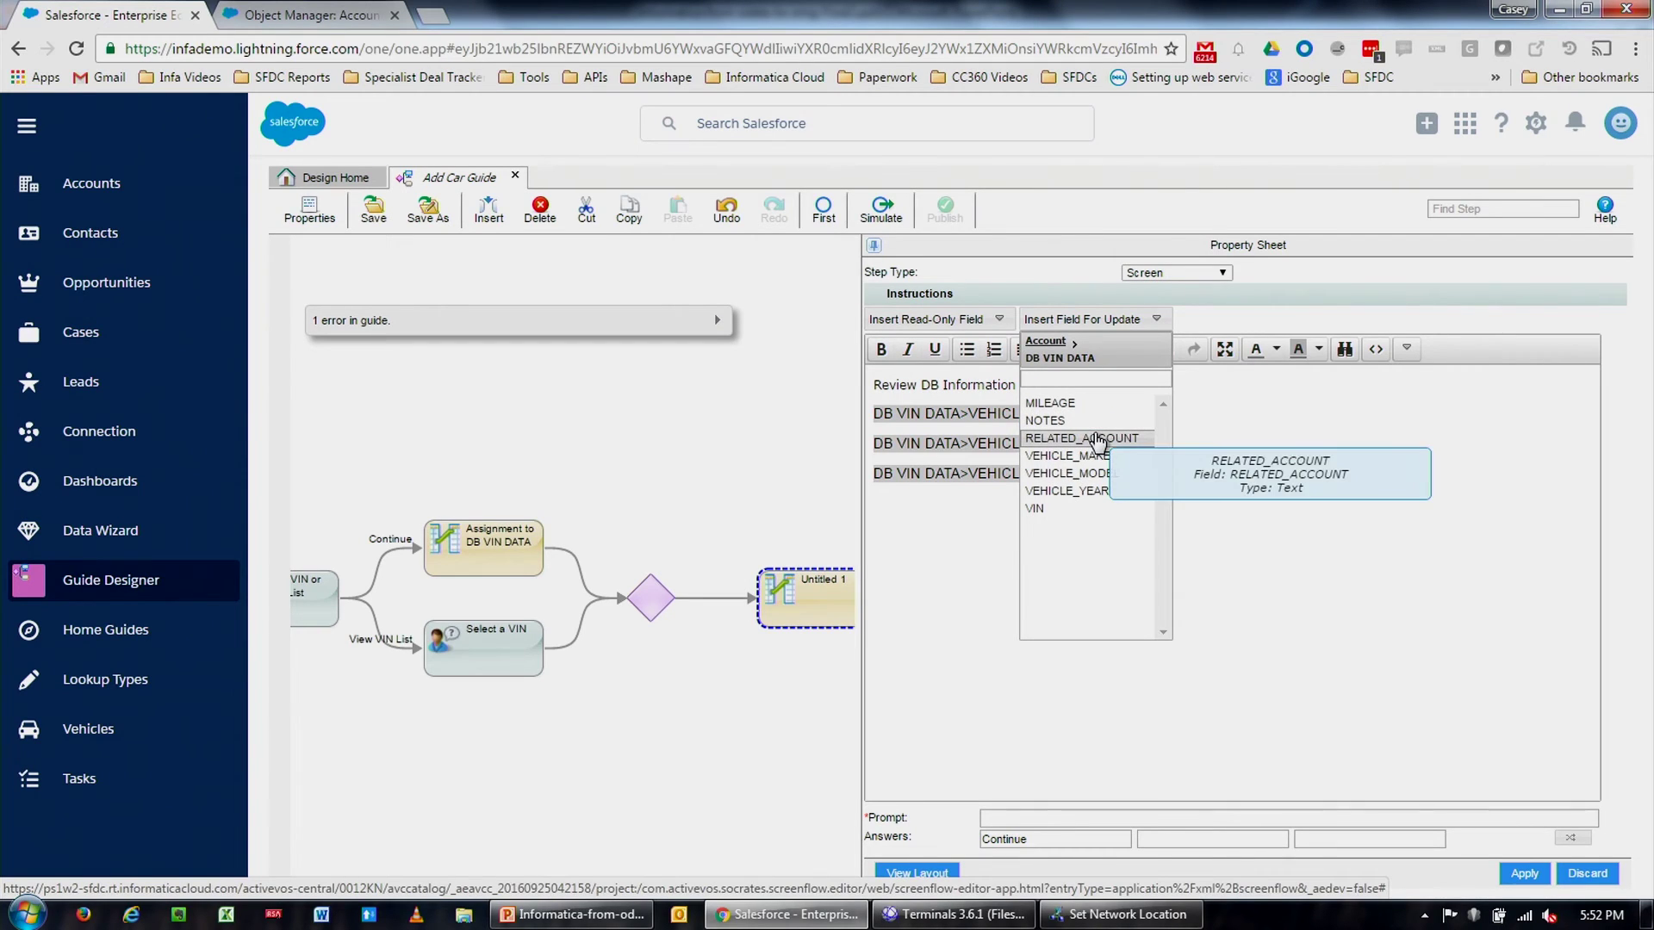
left_click(1051, 403)
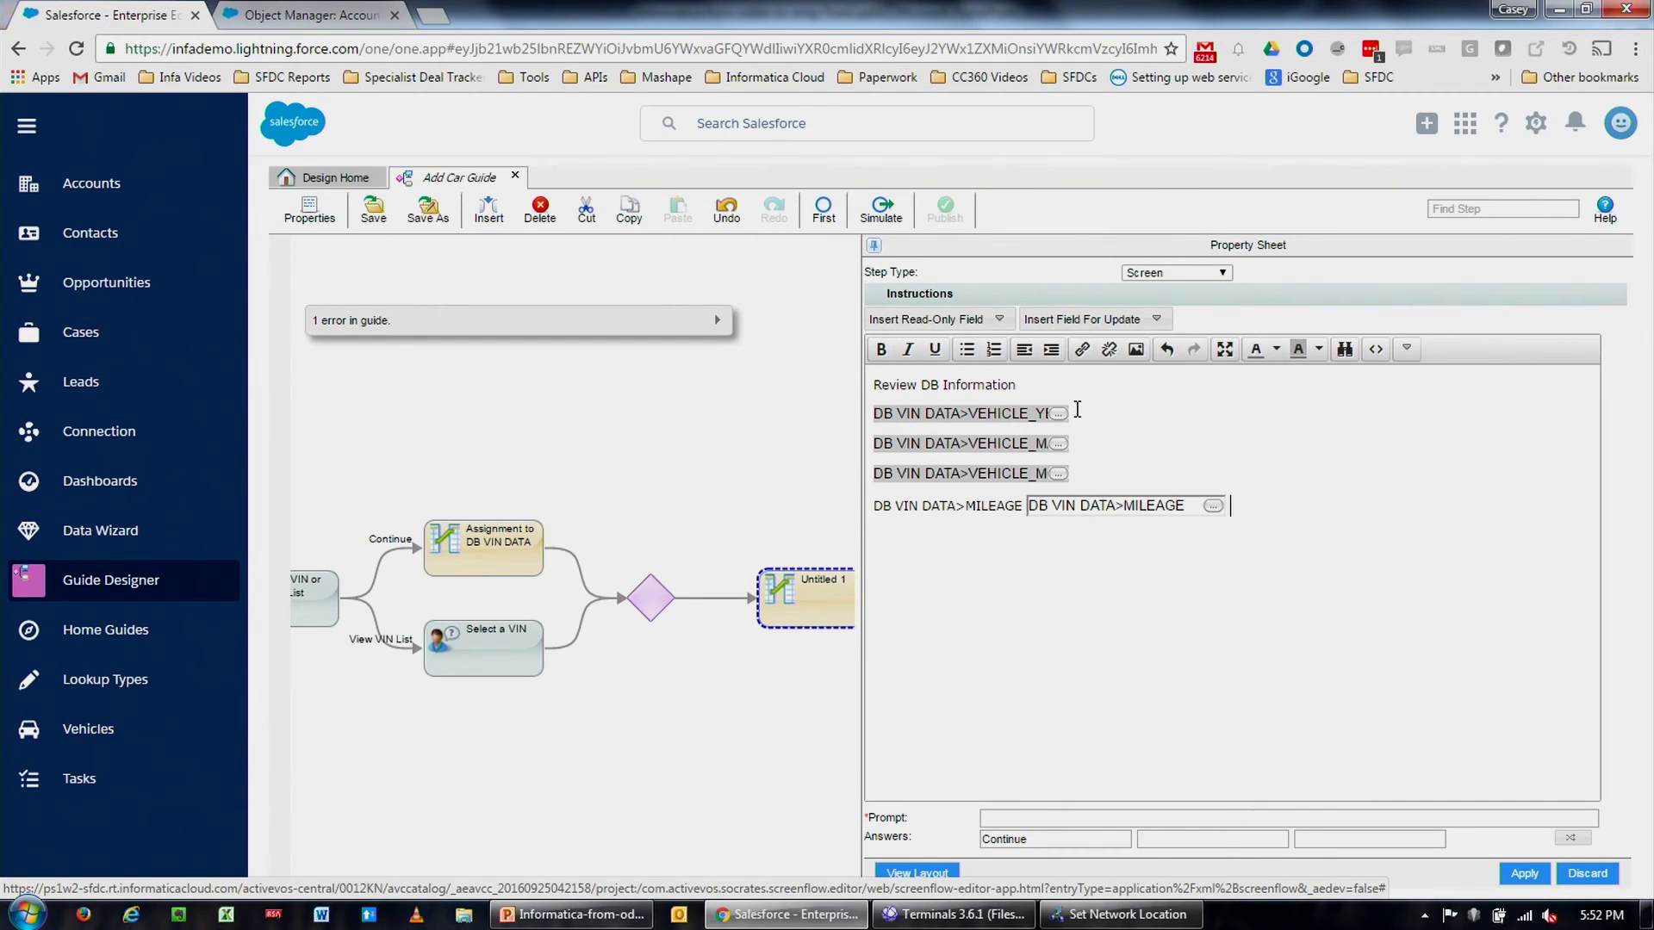
left_click(966, 506)
key("shift+Home")
key("BackSpace")
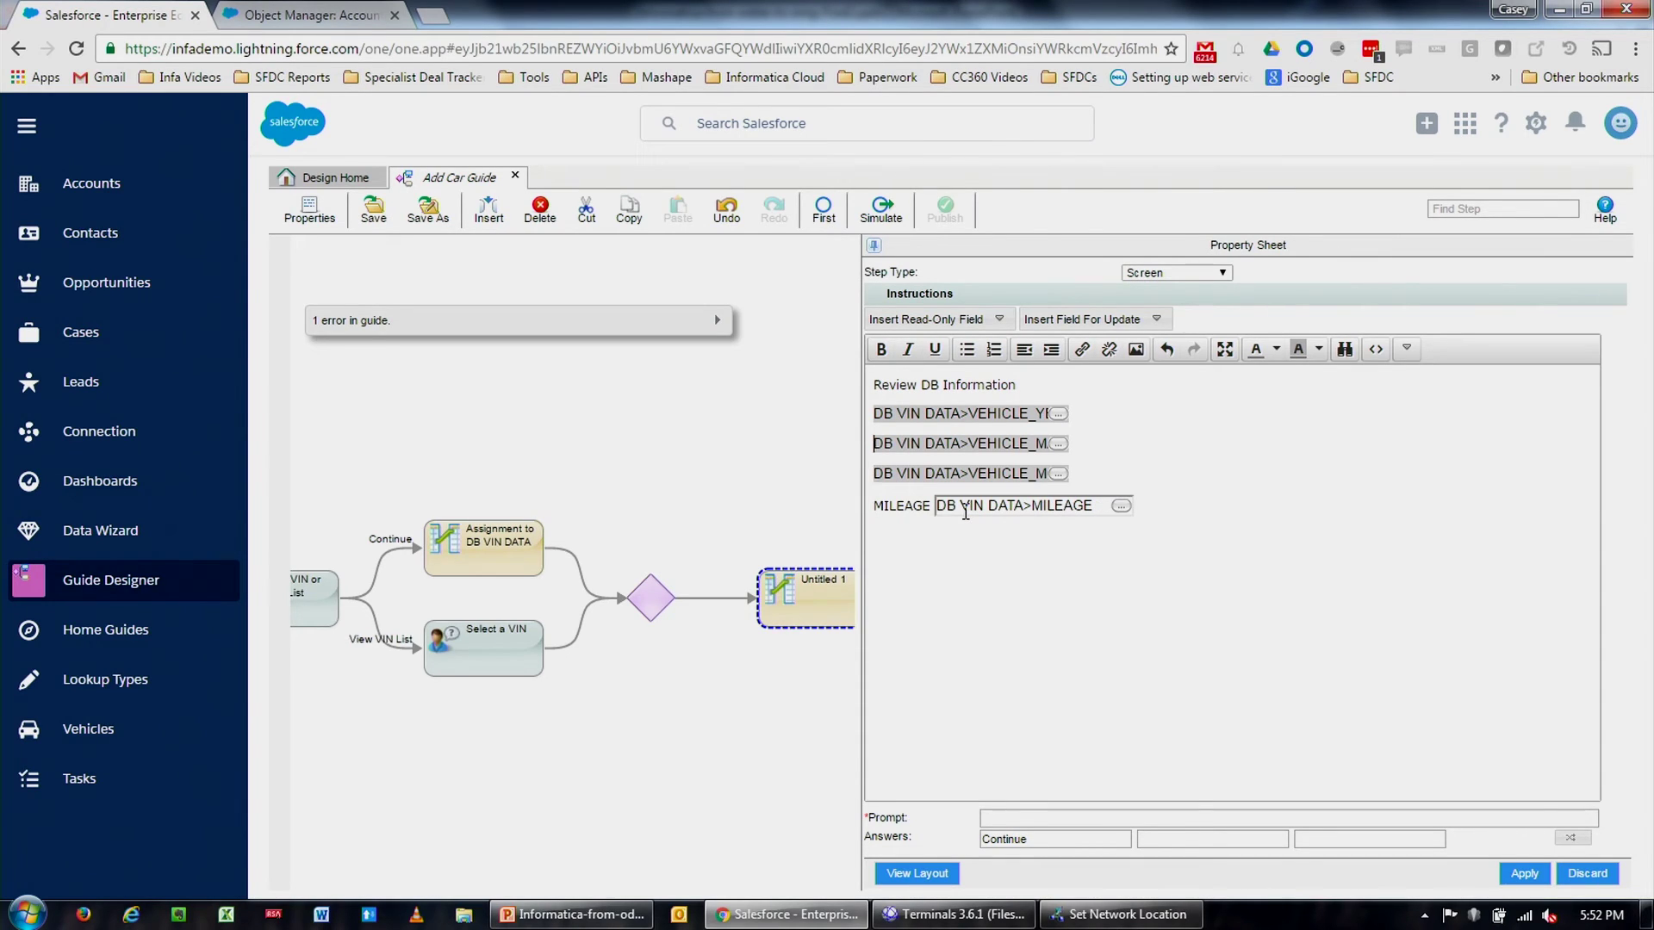
- Label the three read-only vehicle fields "Year:", "Make:" and "Model:"
type("Year:")
key("Down")
type("Make: ")
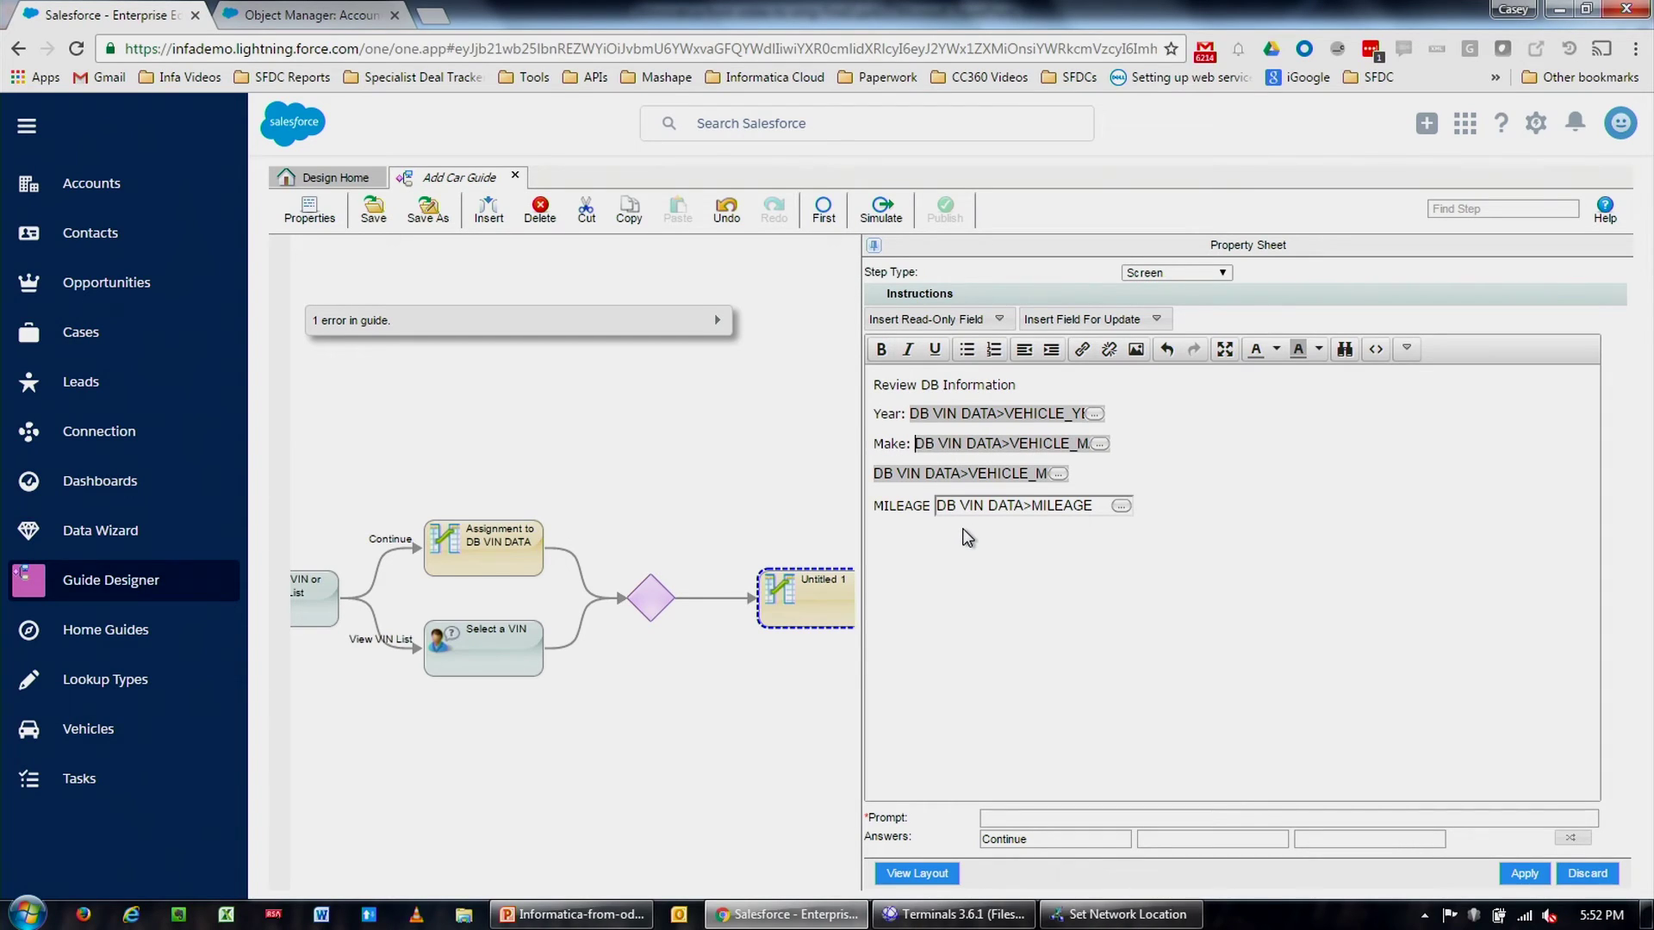
type("Model:")
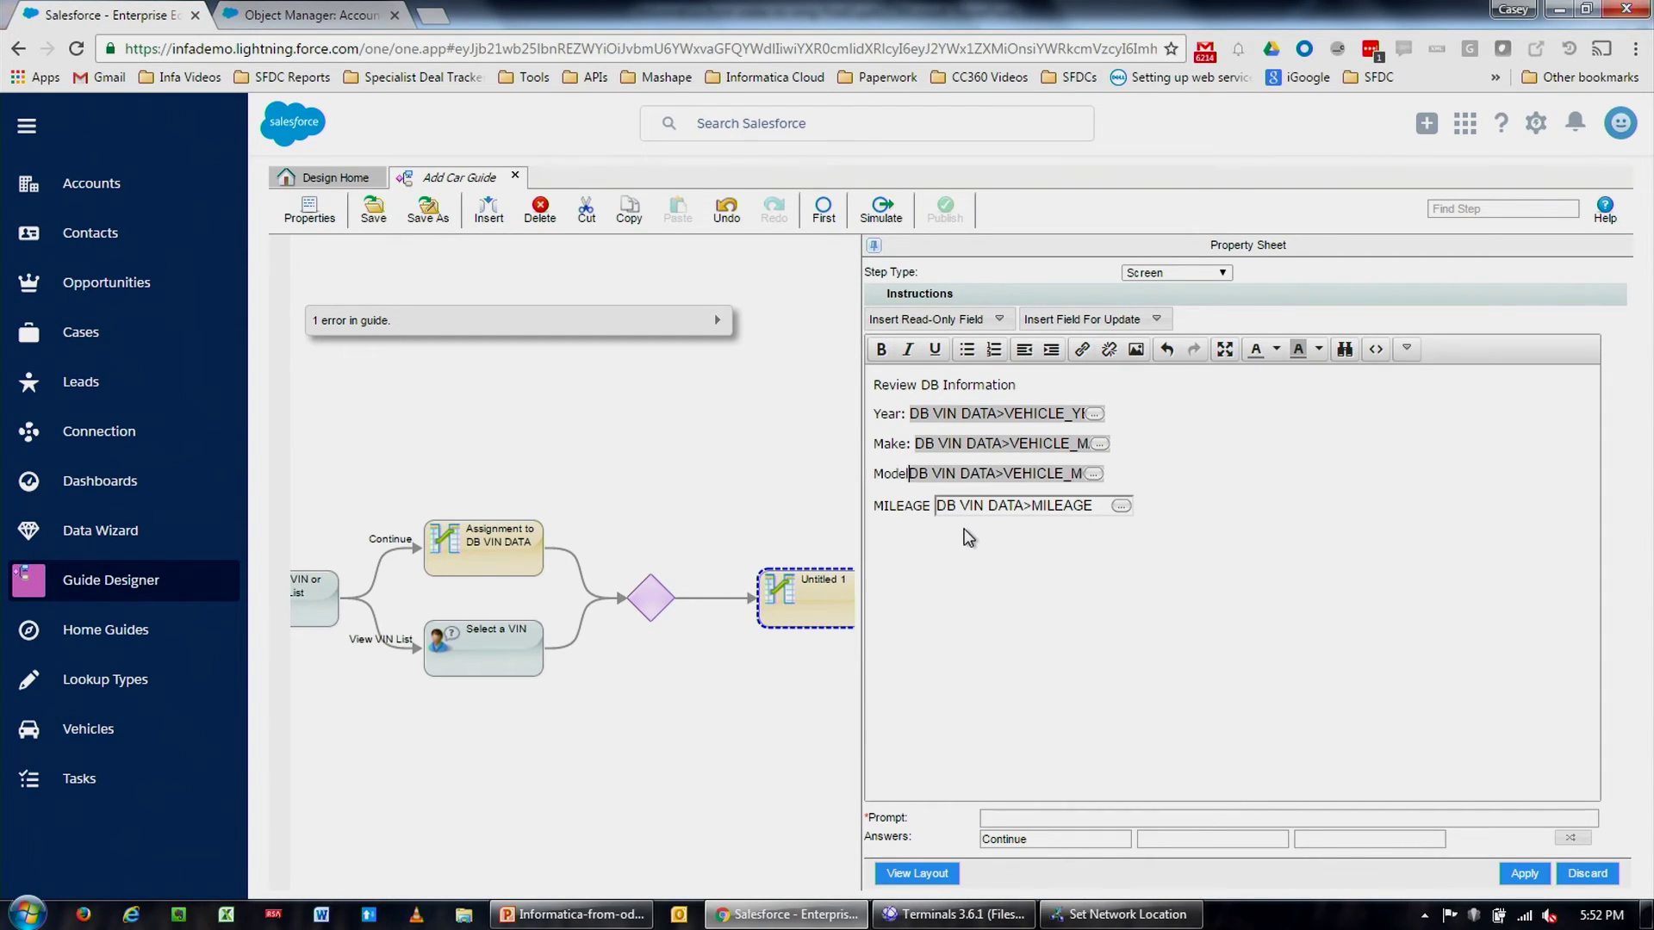
- Make the "Review DB Information" heading bold in the screen instructions
triple_click(1036, 391)
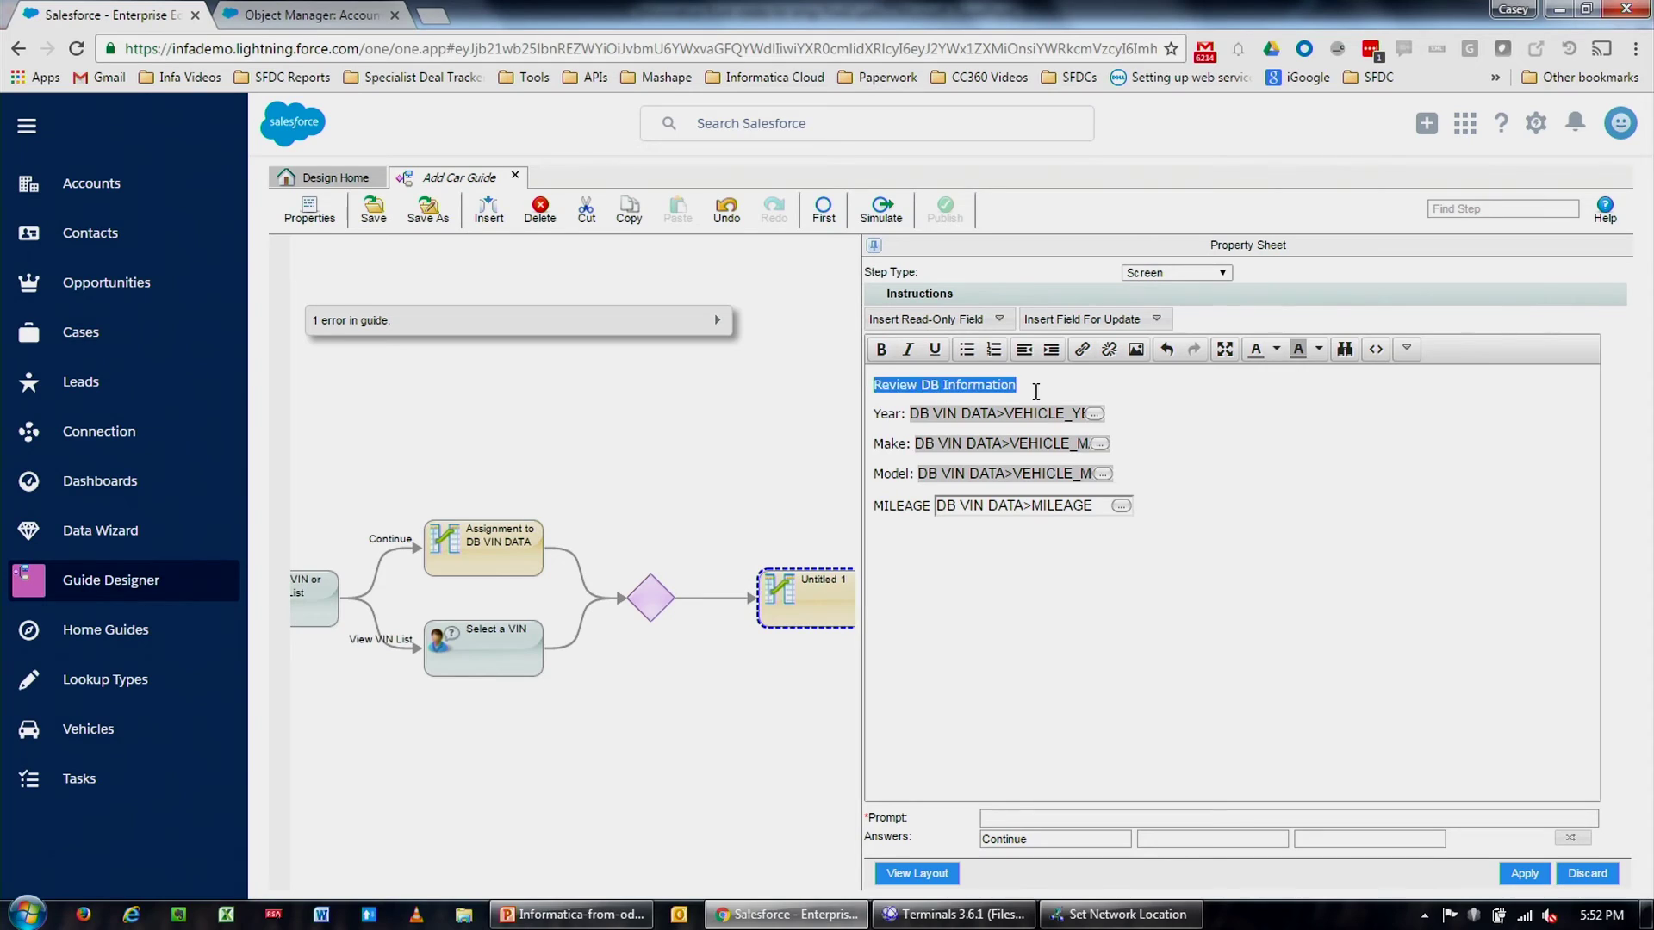
left_click(881, 349)
key("Left")
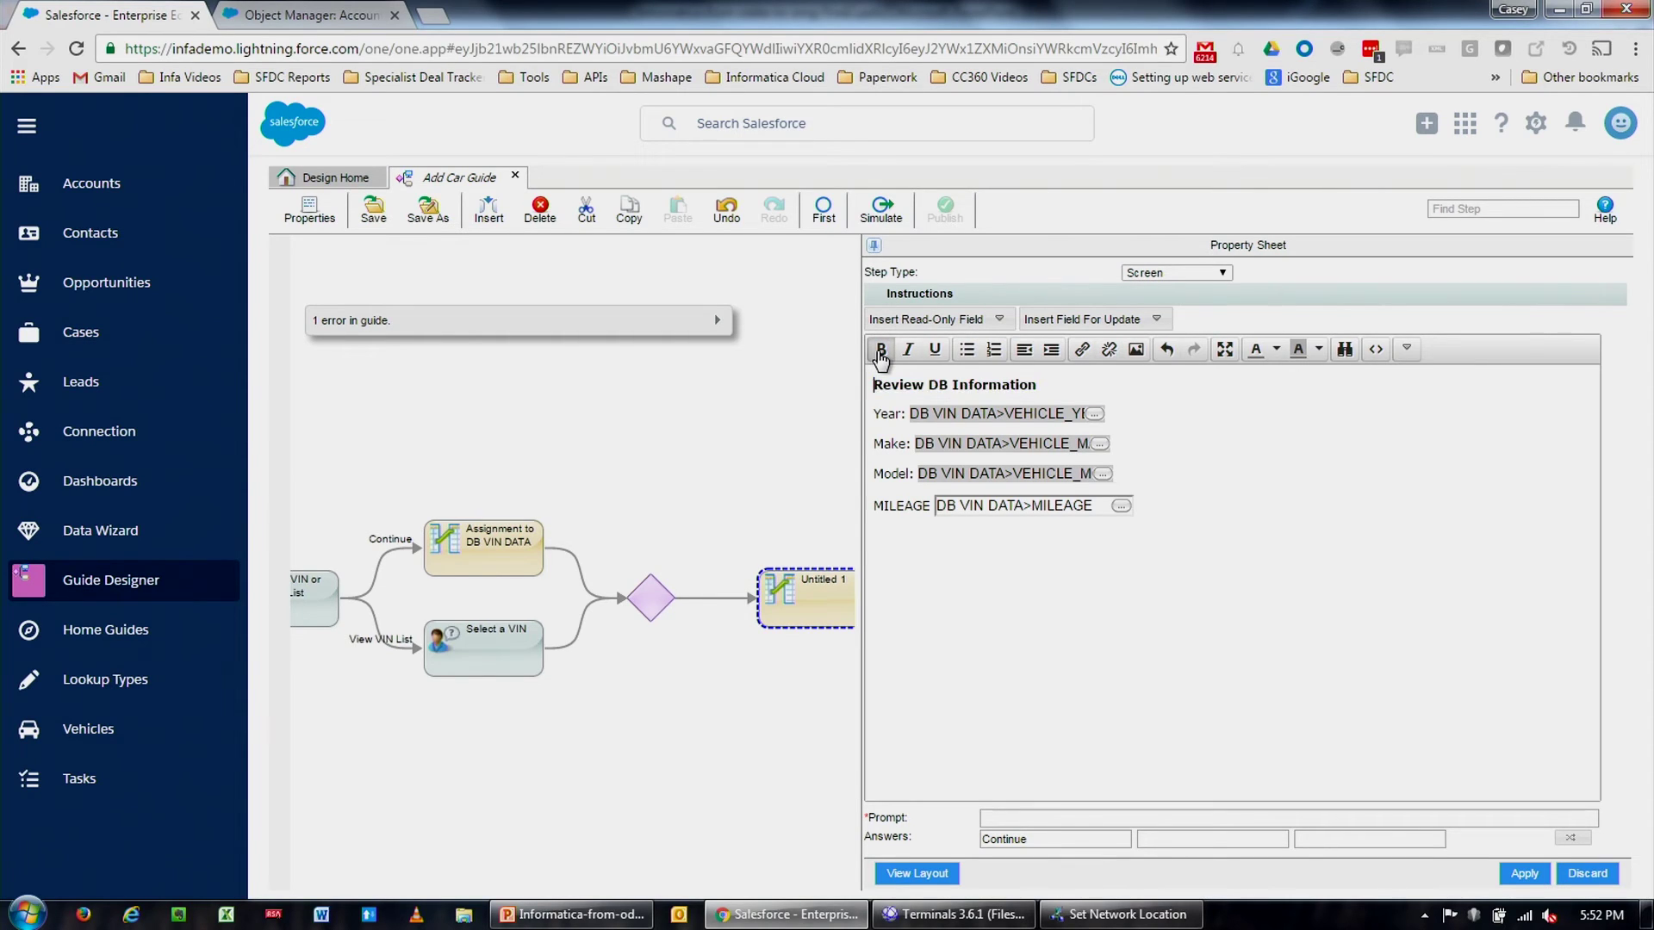
left_click(1136, 350)
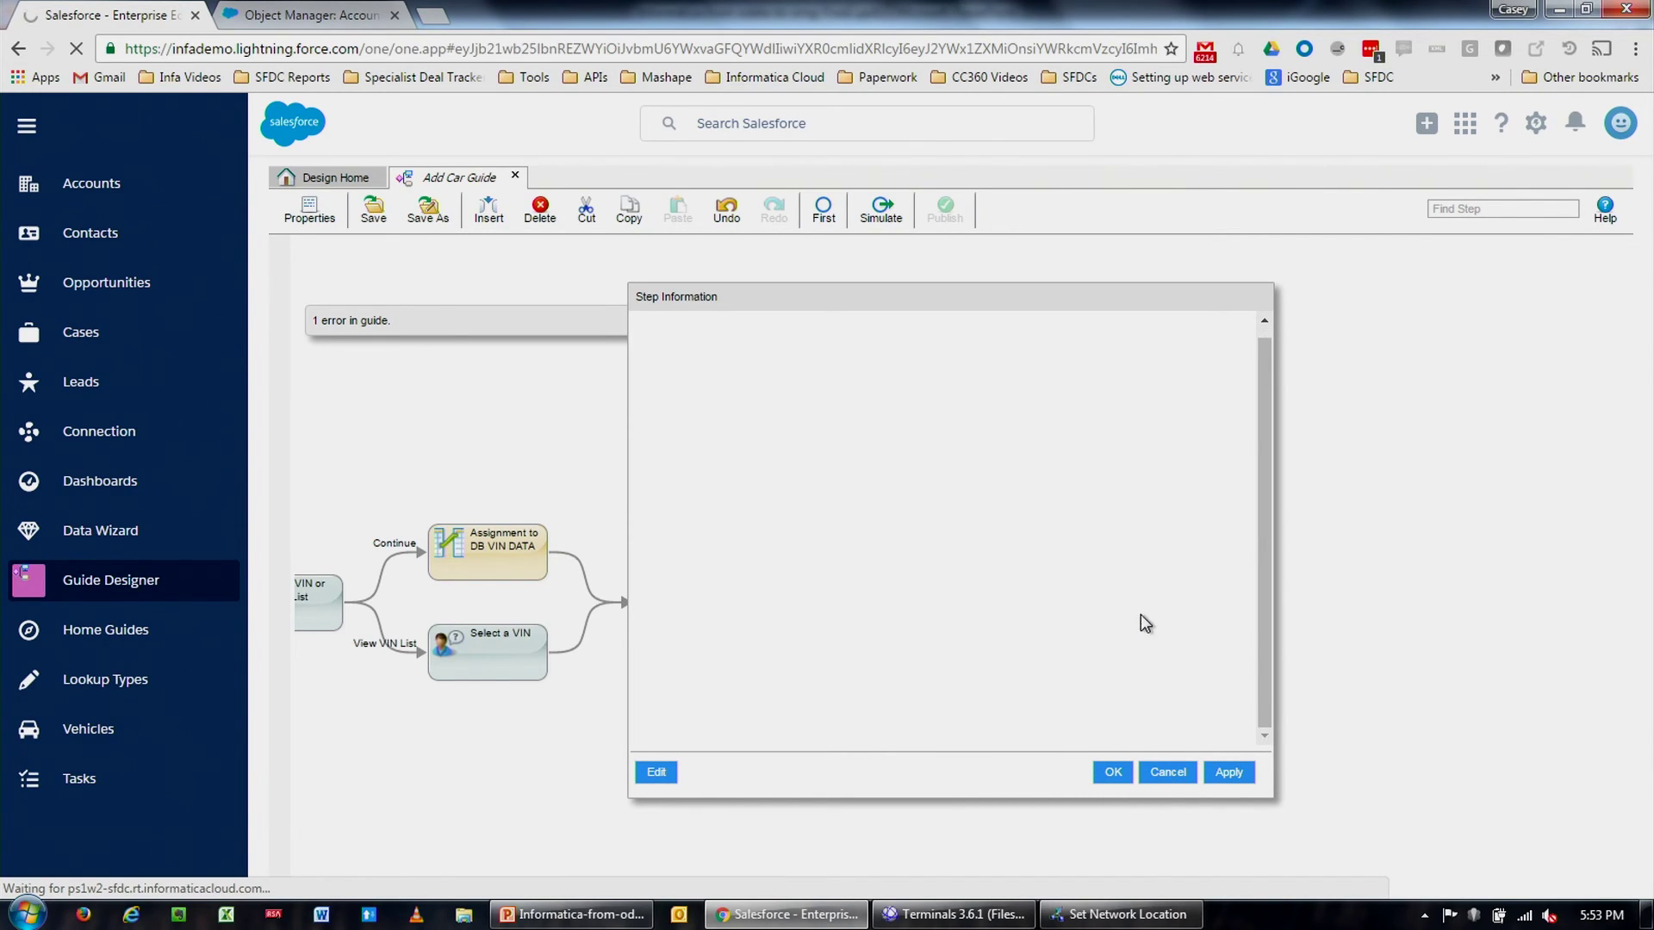
- Try to save the review screen without a prompt and apply the Untitled 1 step as an Assignment
left_click(1112, 772)
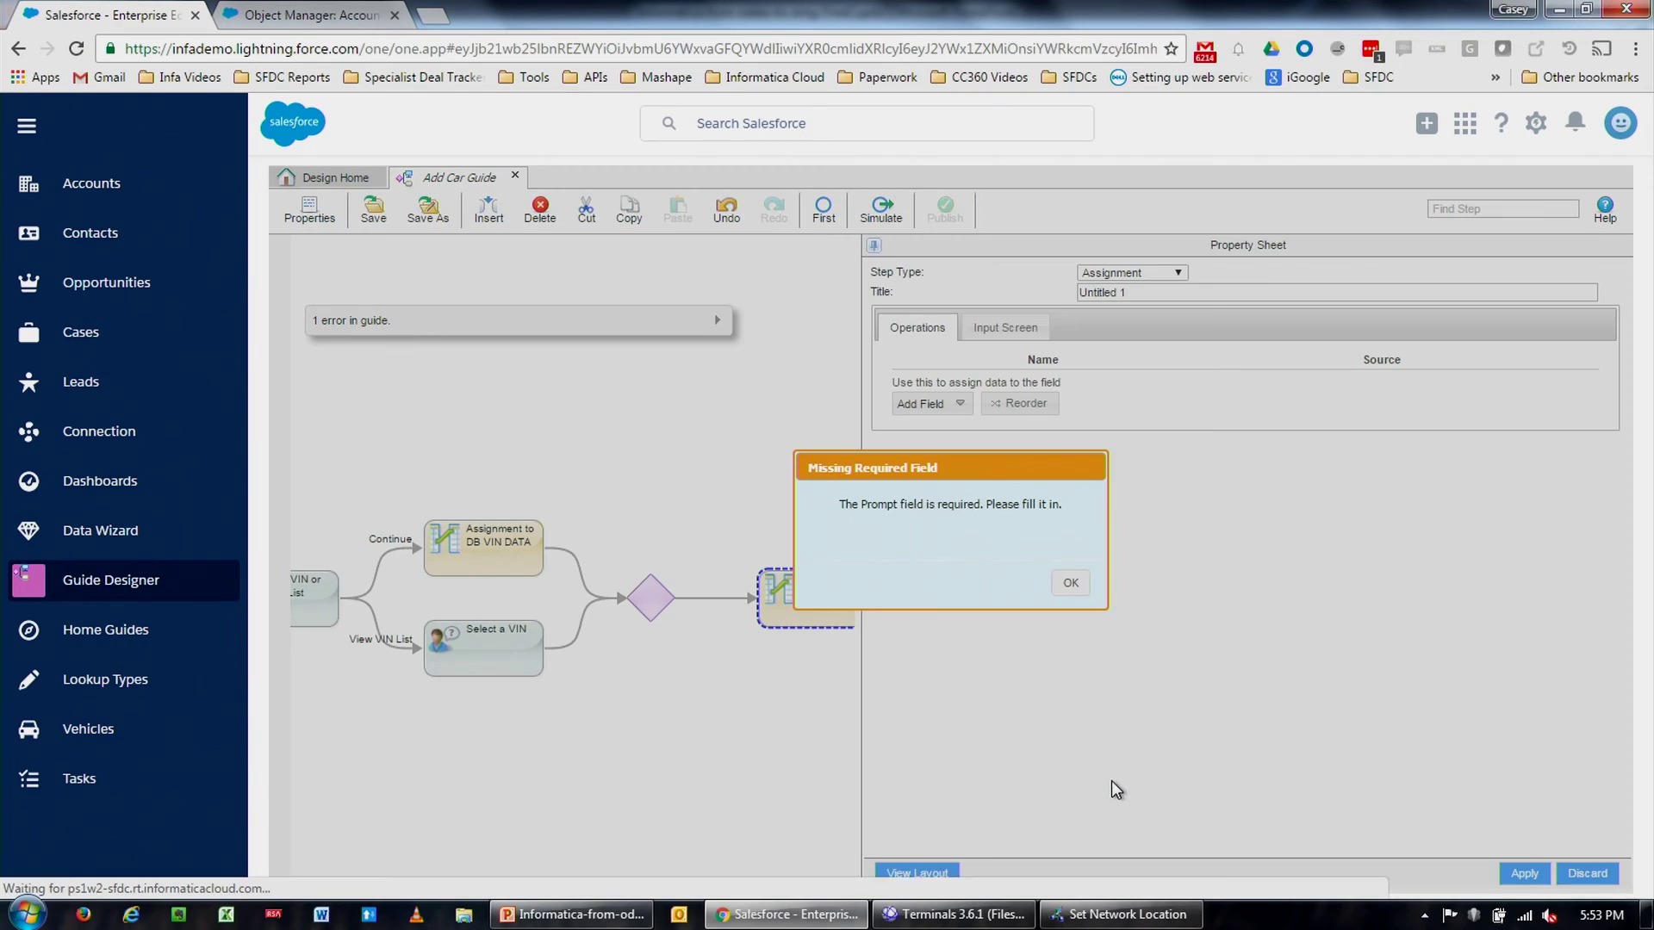
left_click(1069, 583)
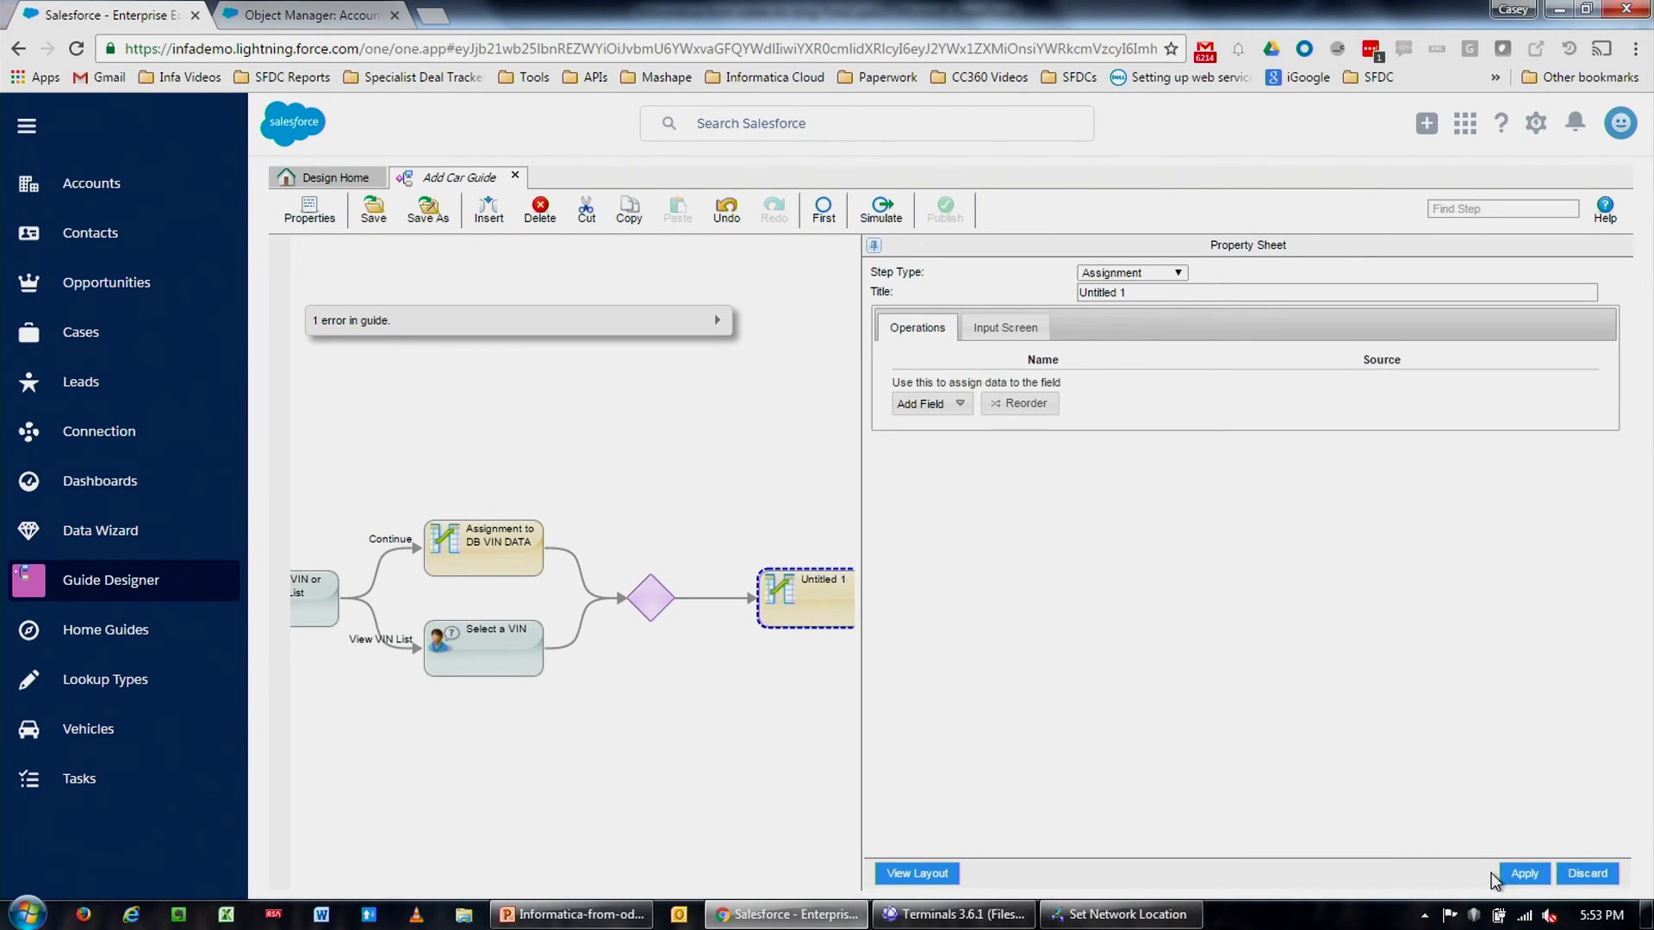
left_click(1522, 874)
- Make the empty step after Assignment a Service Call that uses the EdmundsAPI action Get Vehicle by VIN
left_click_drag(779, 477, 616, 502)
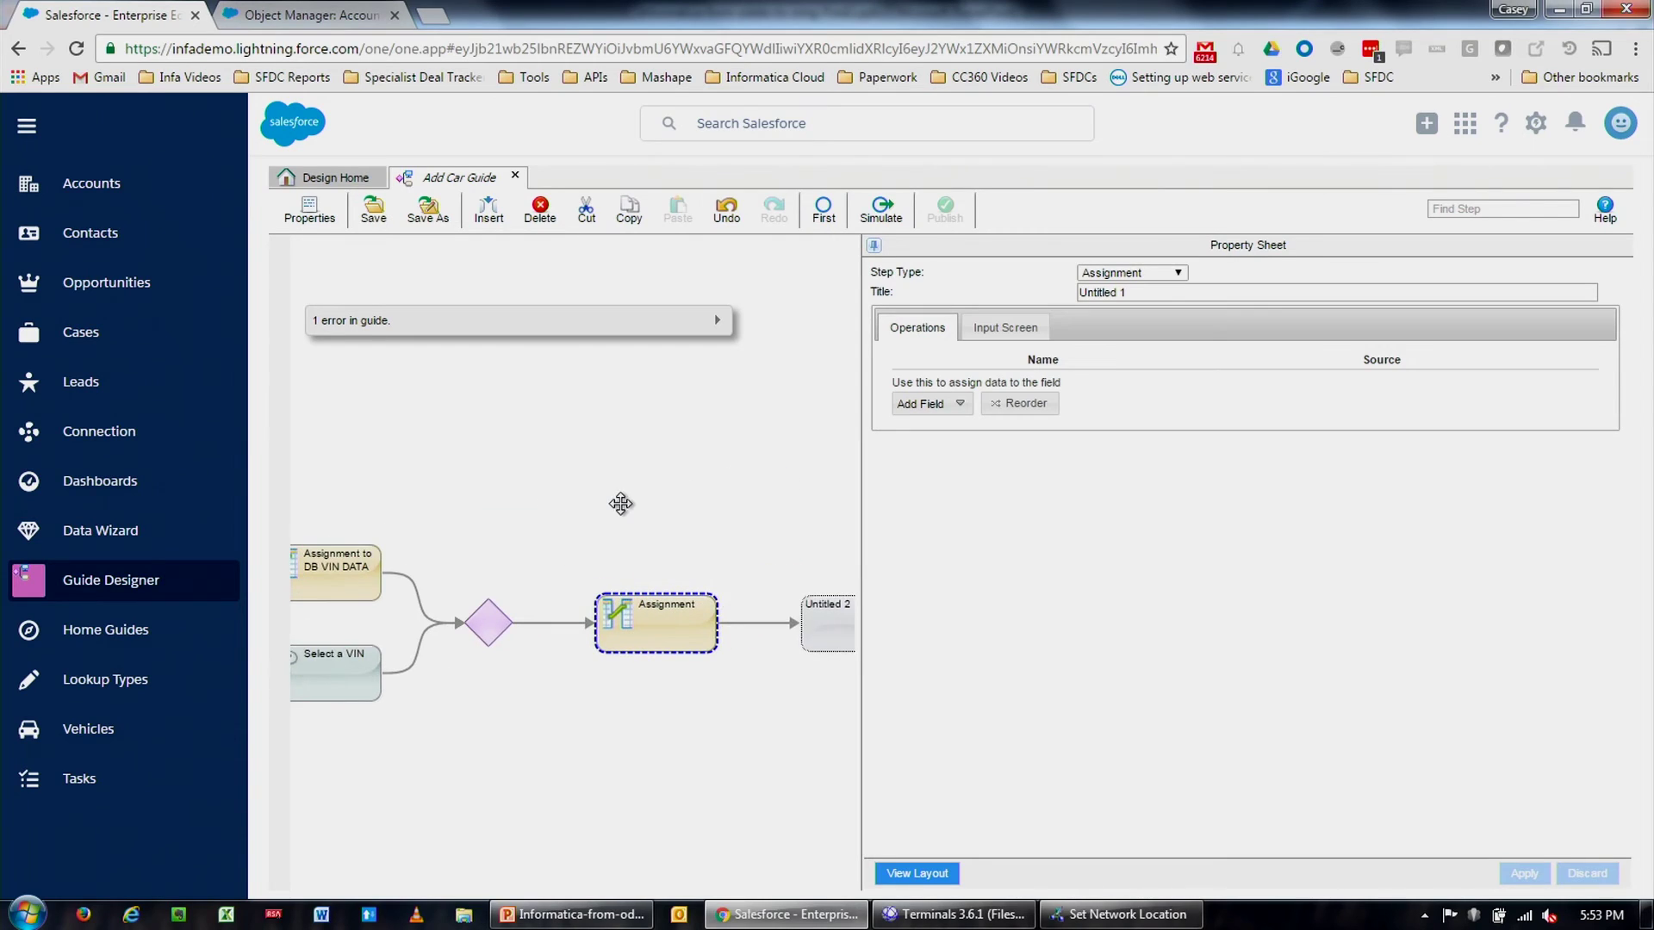
left_click(835, 631)
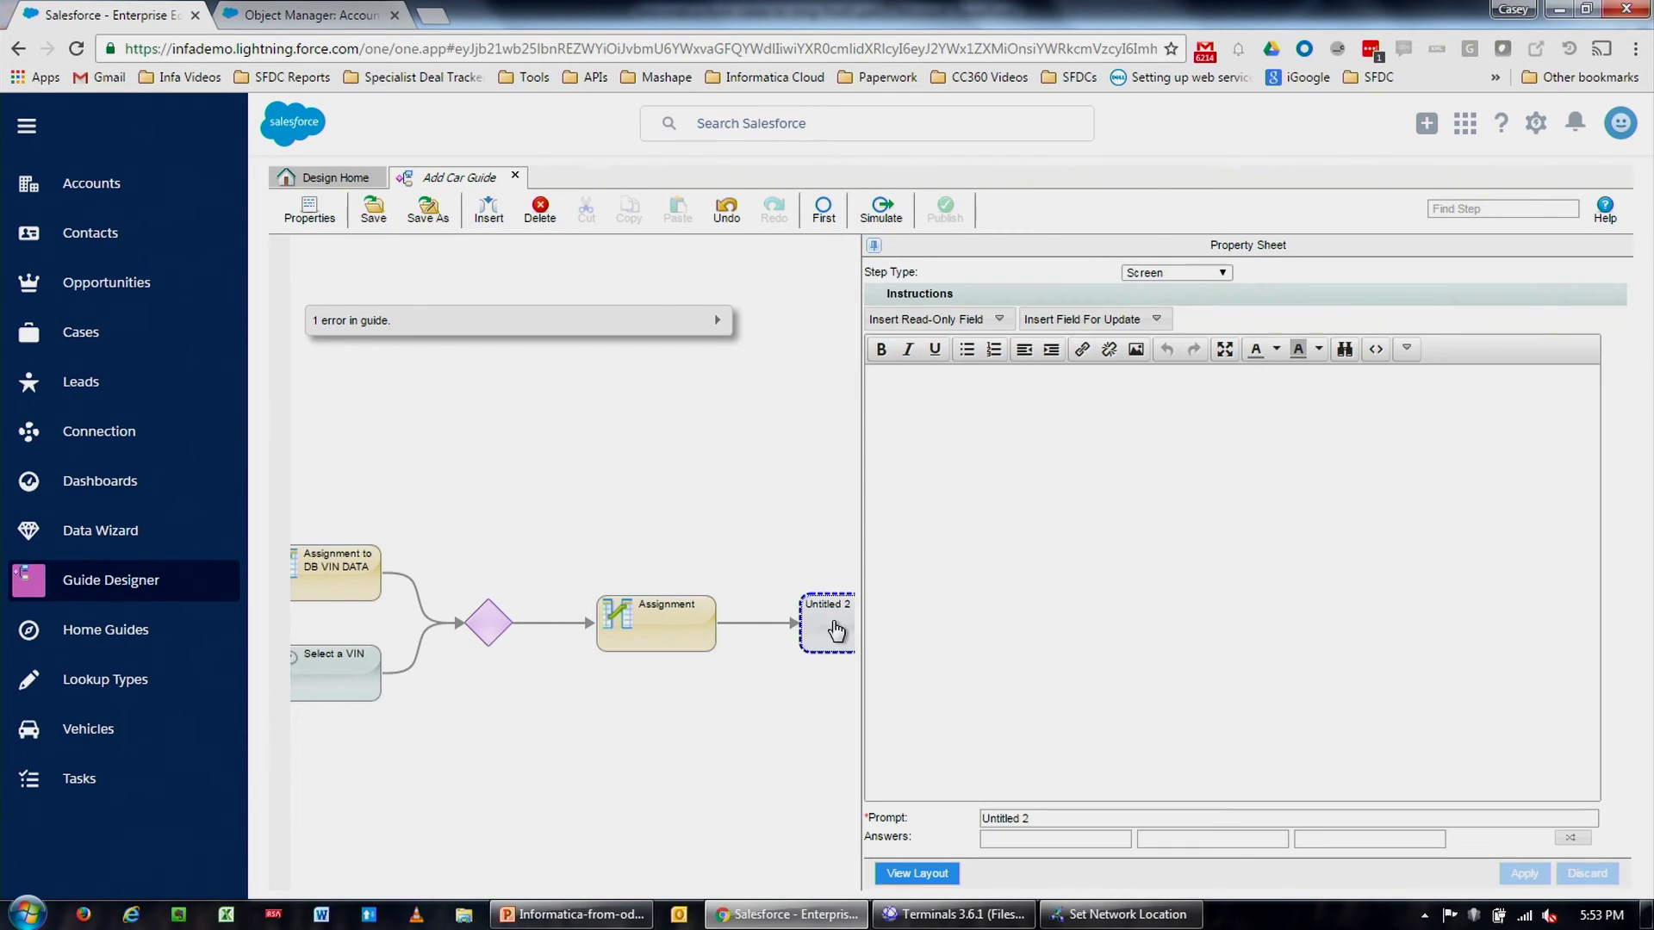
left_click(663, 644)
left_click_drag(795, 509, 637, 510)
left_click(685, 615)
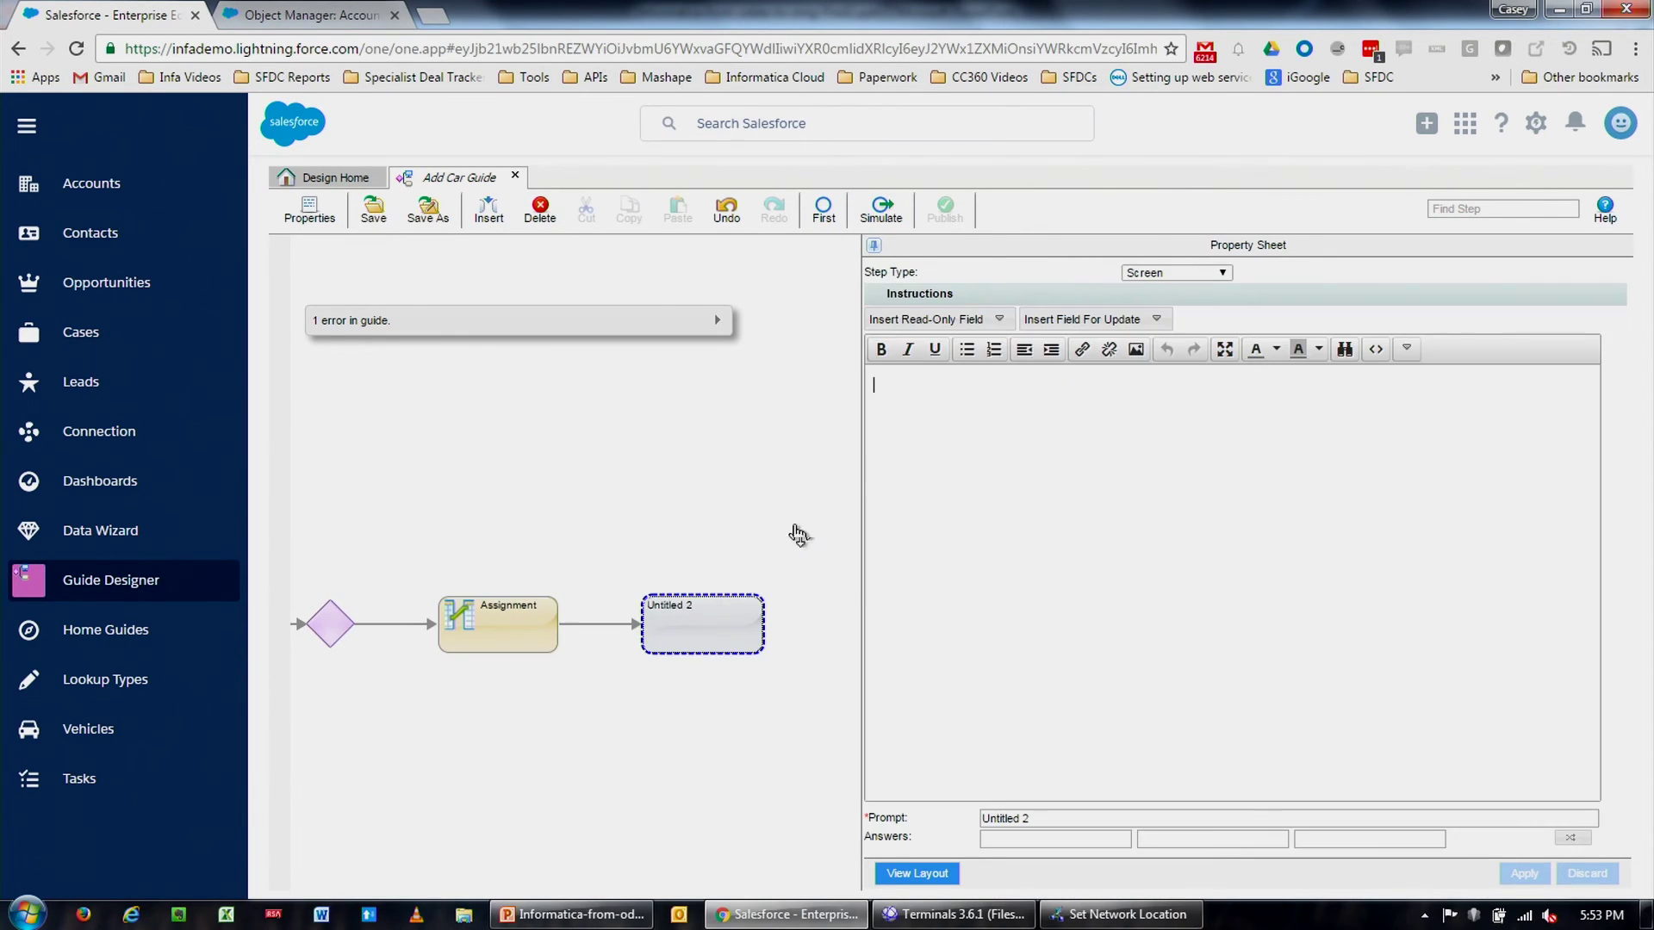
left_click(1176, 274)
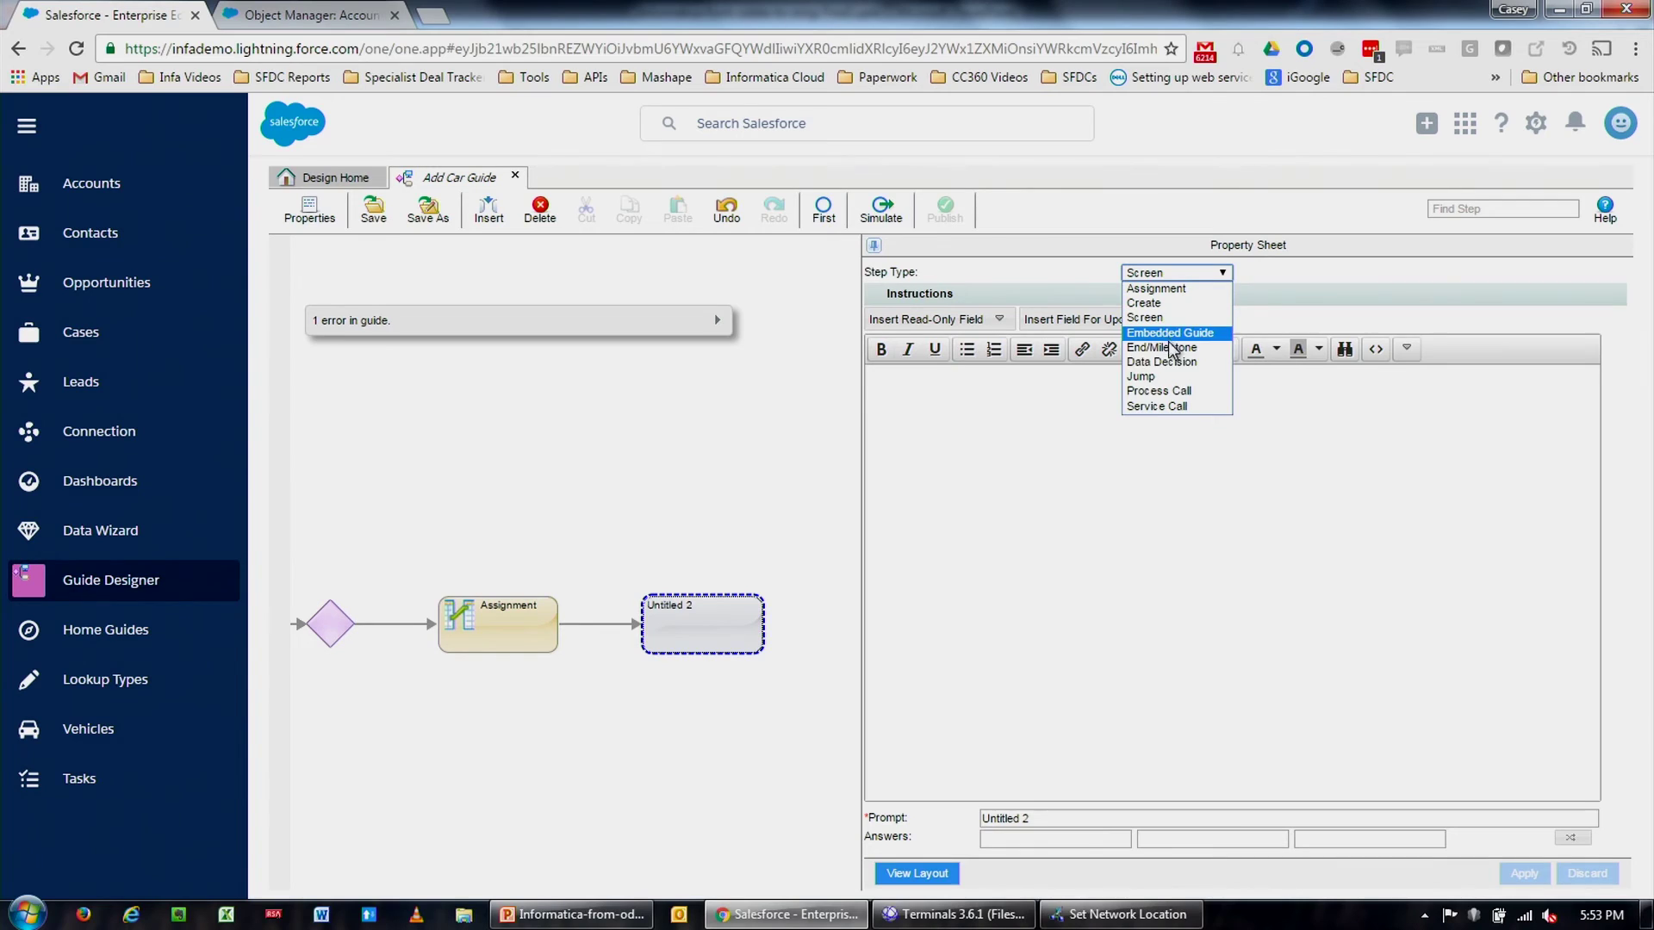
left_click(1169, 410)
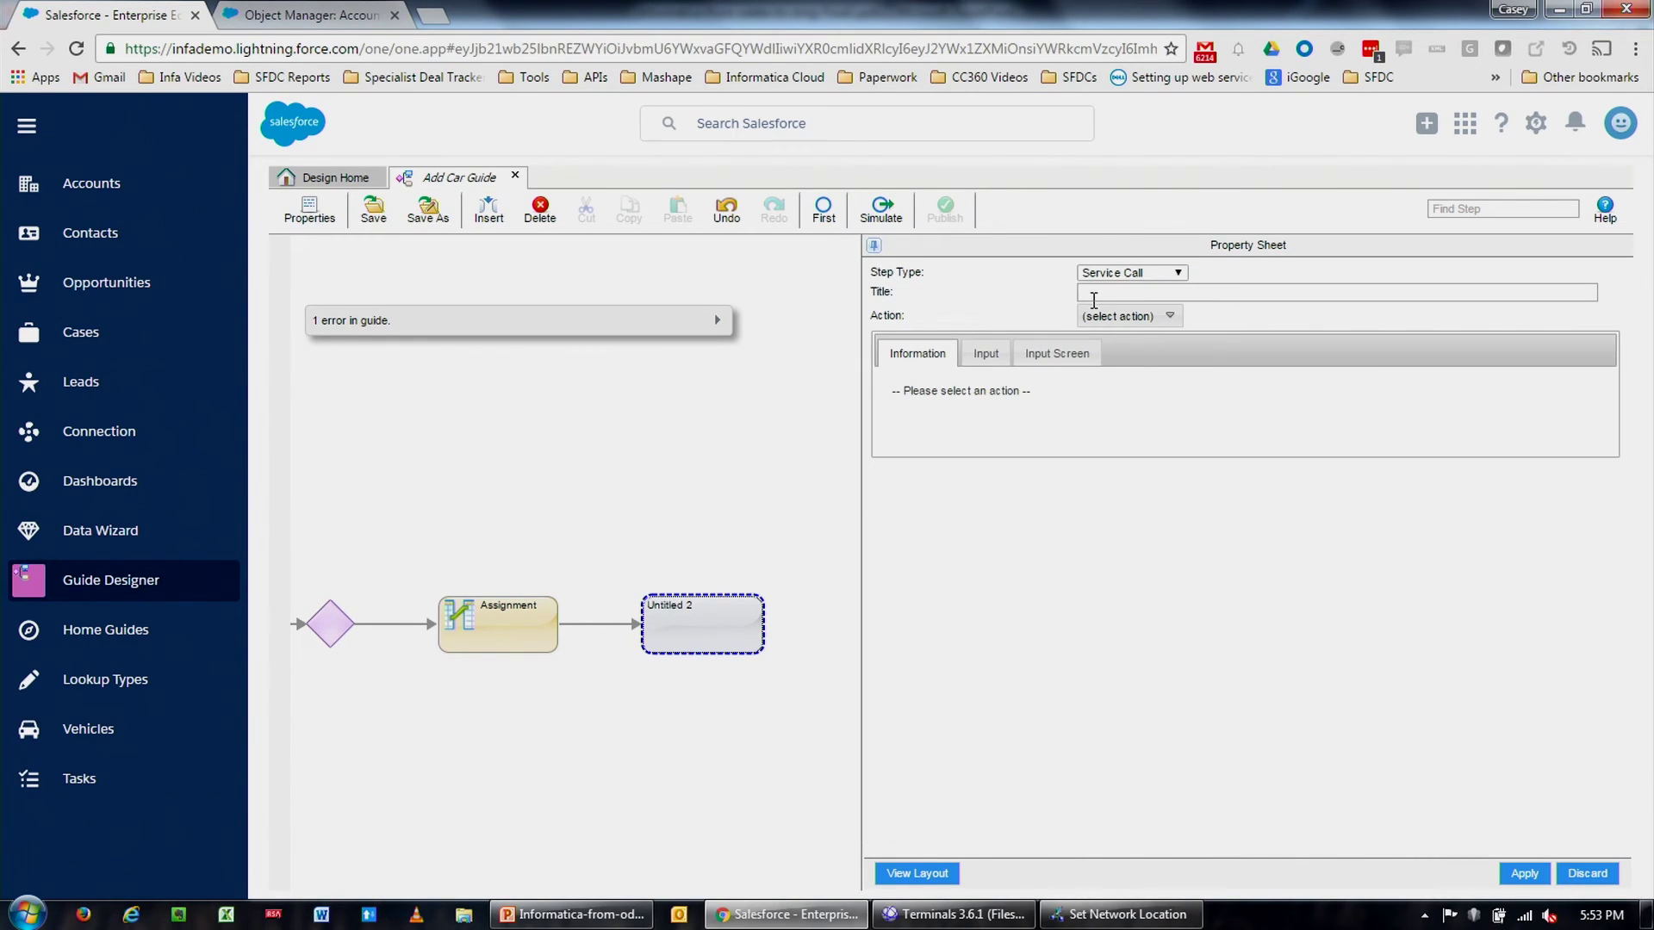
left_click(1143, 319)
type("ed")
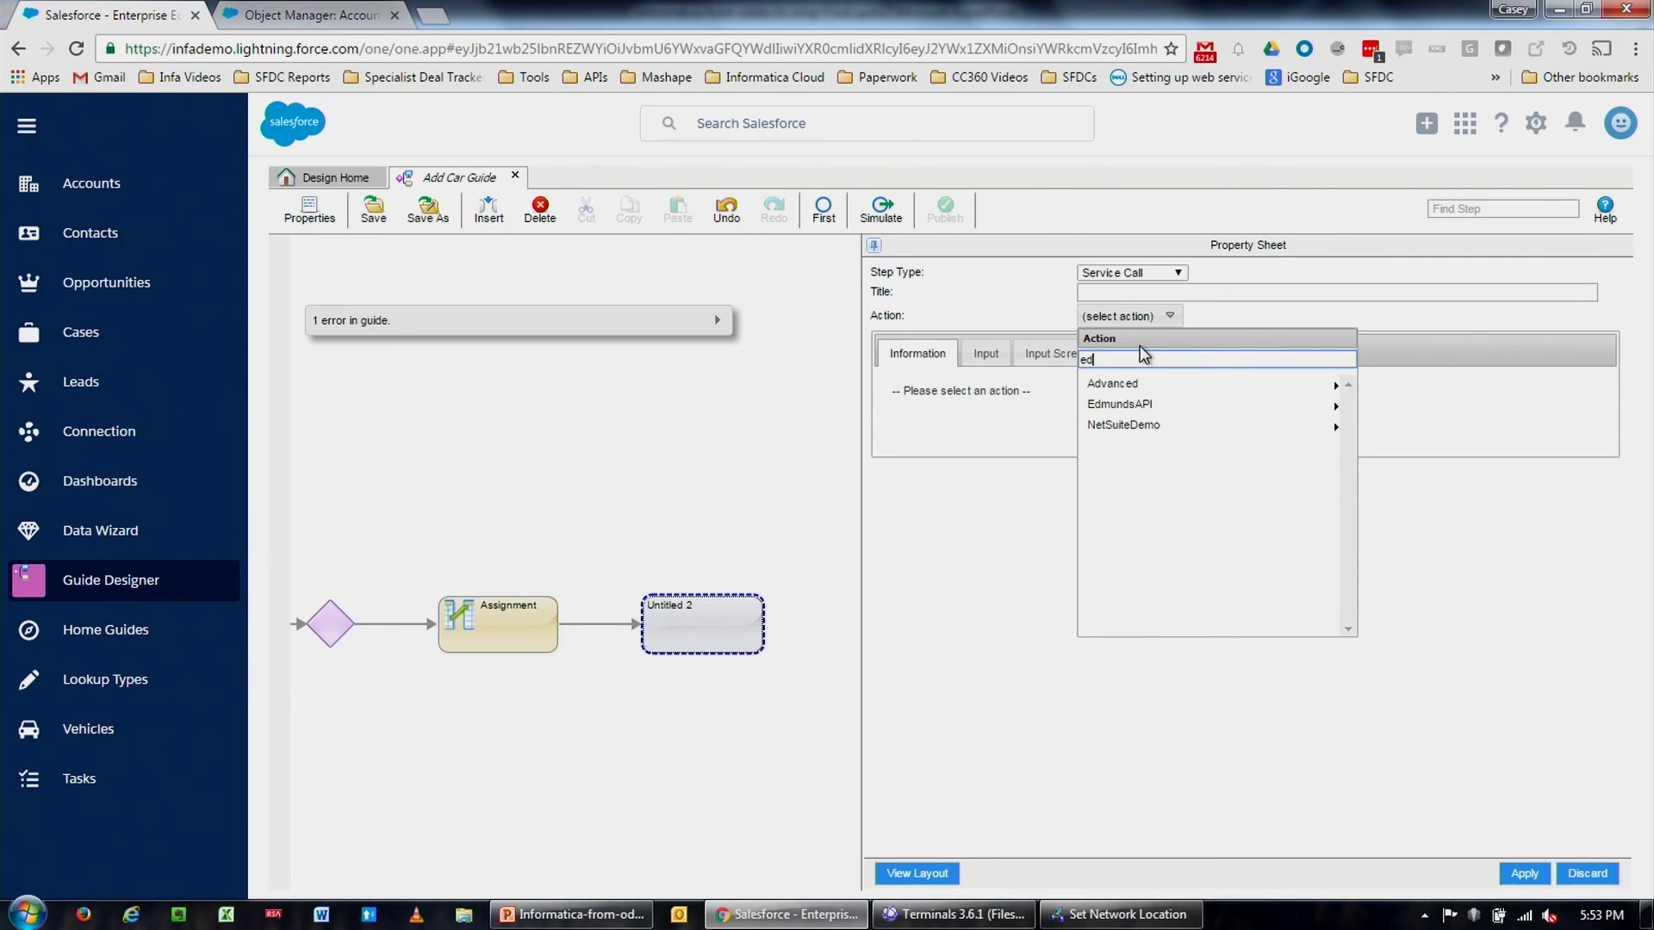
left_click(1125, 404)
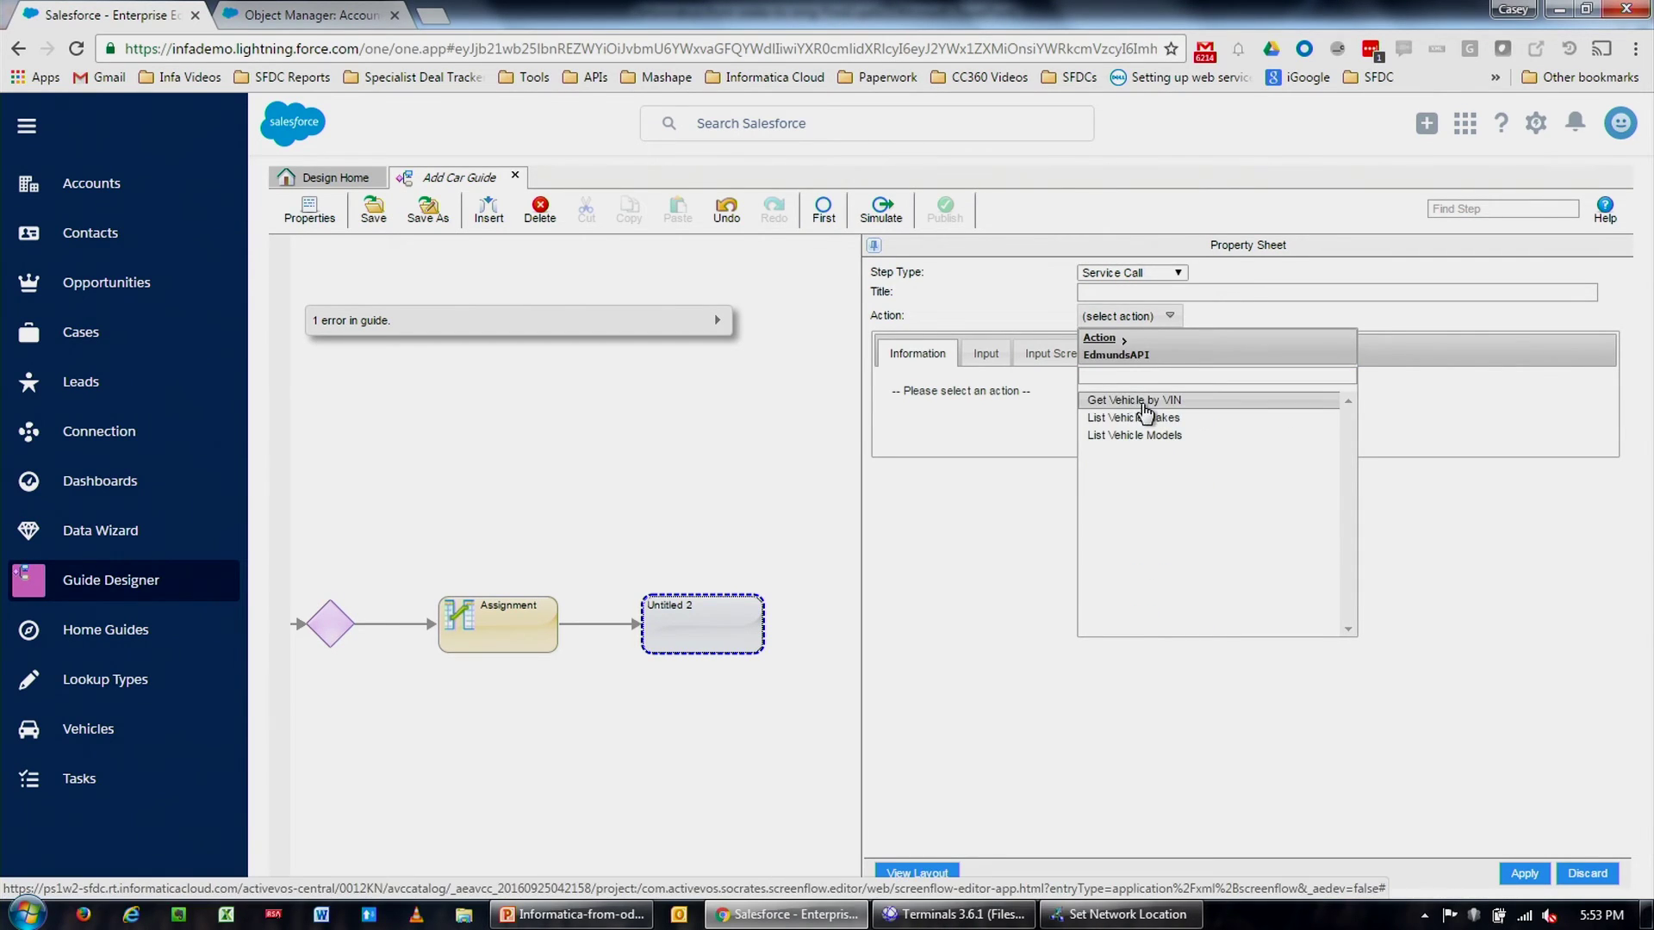
left_click(1151, 401)
- Set the service call's VehicleID input to the field DB VIN DATA > VIN and apply the step
left_click(987, 358)
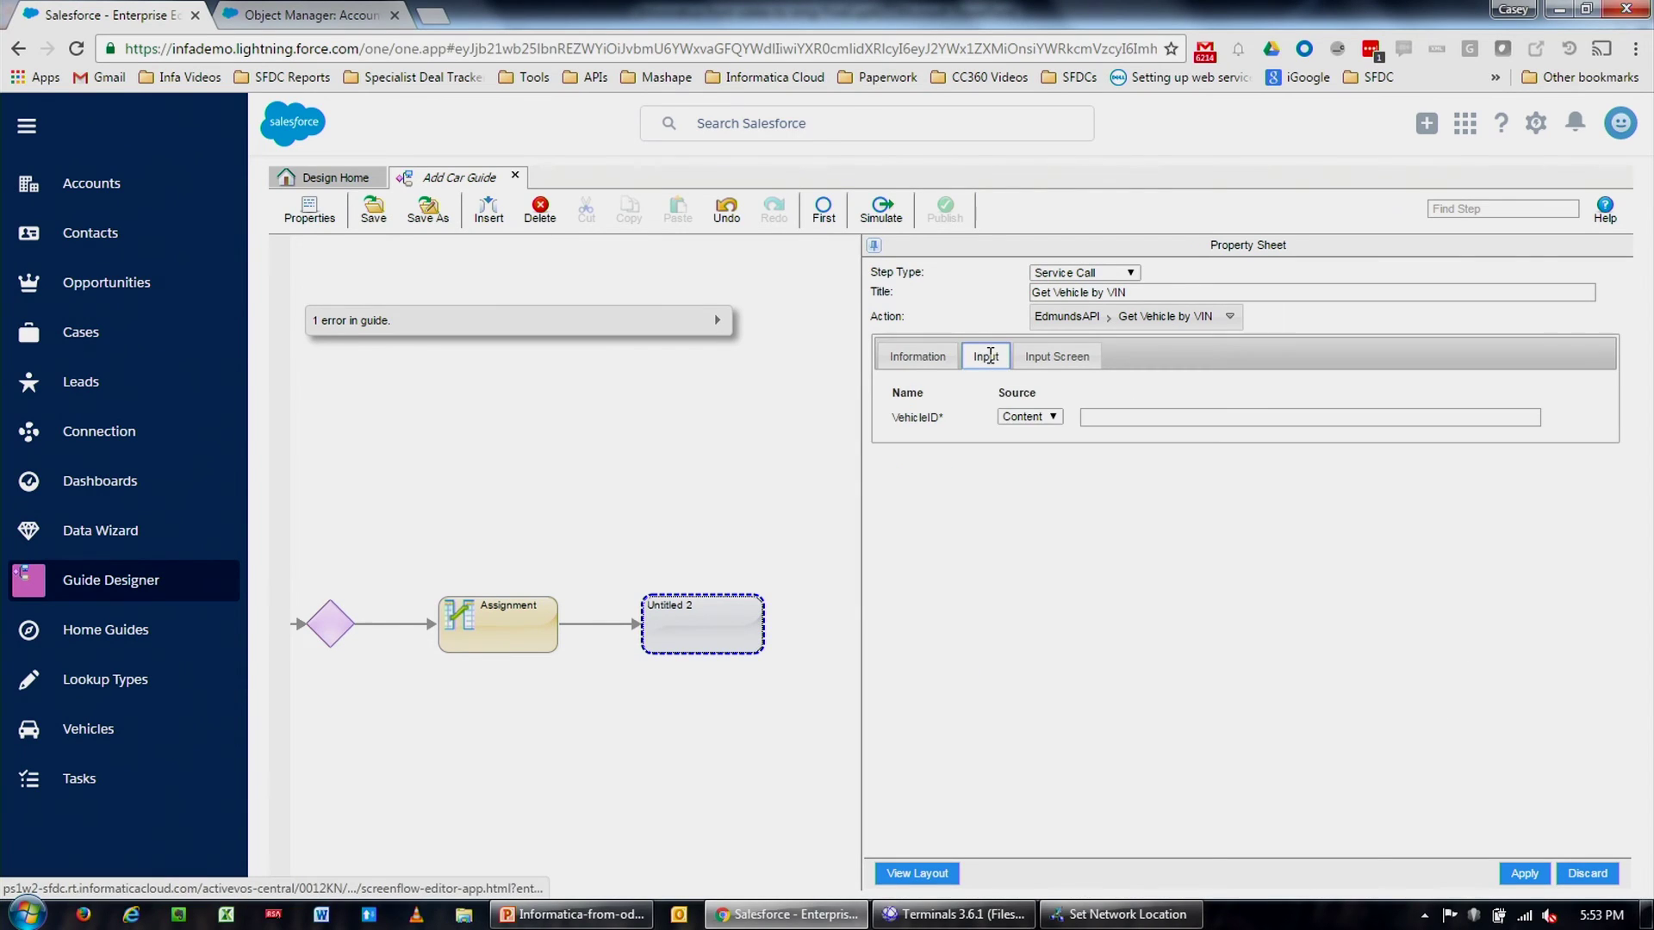
left_click(1015, 418)
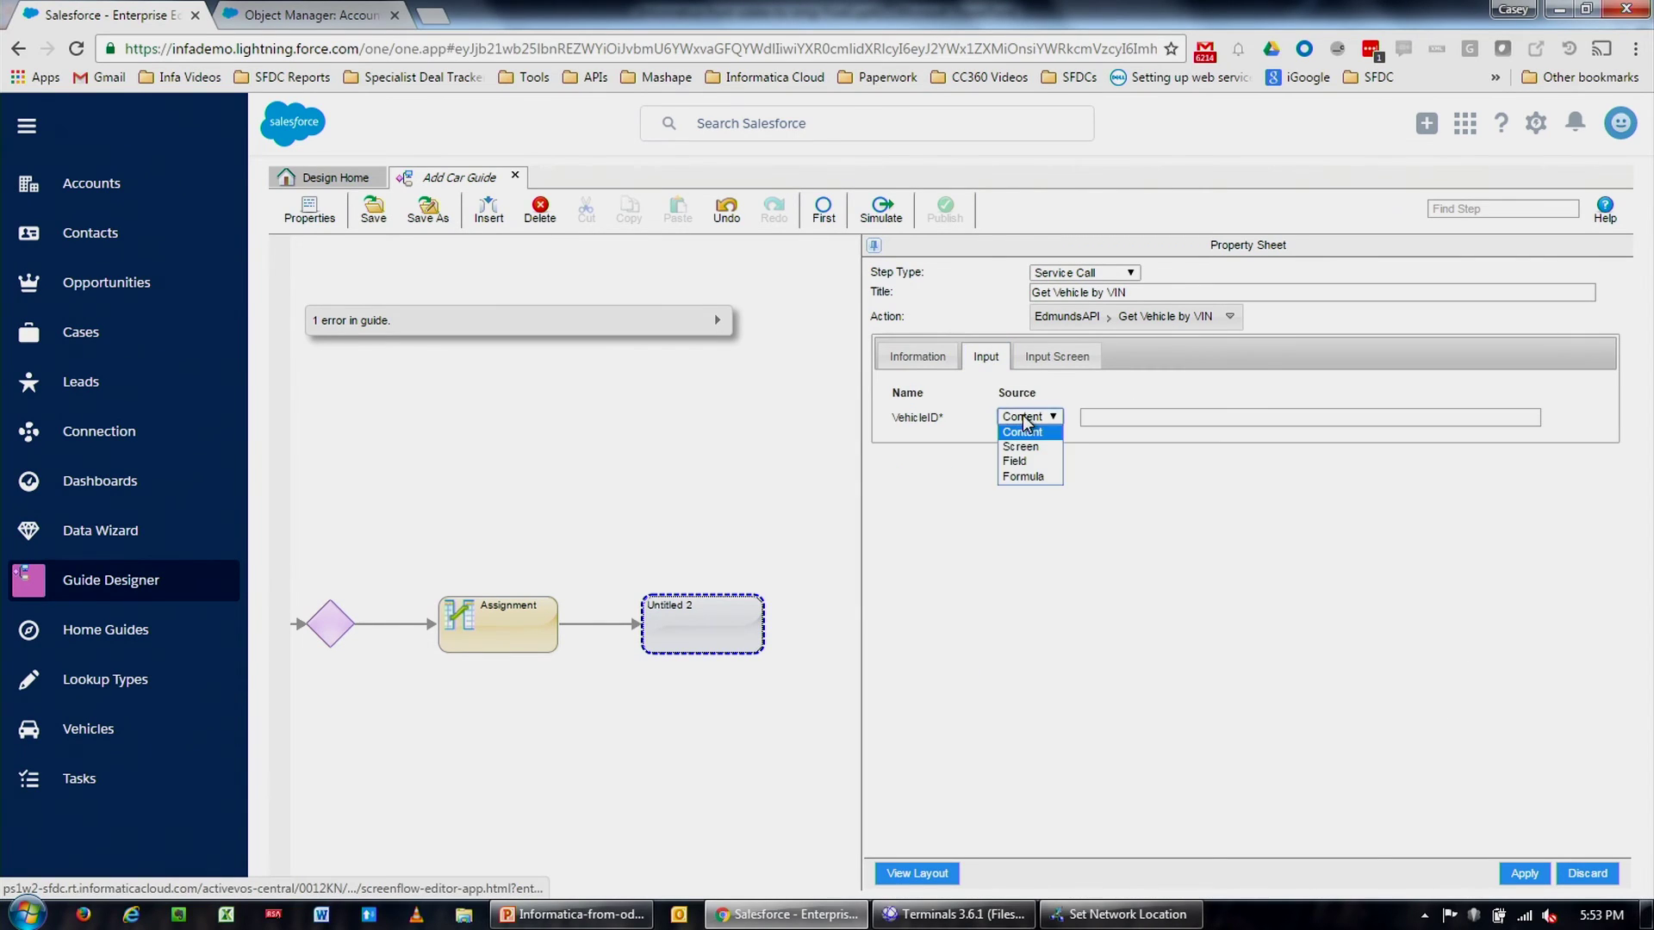
left_click(1033, 465)
left_click(1125, 420)
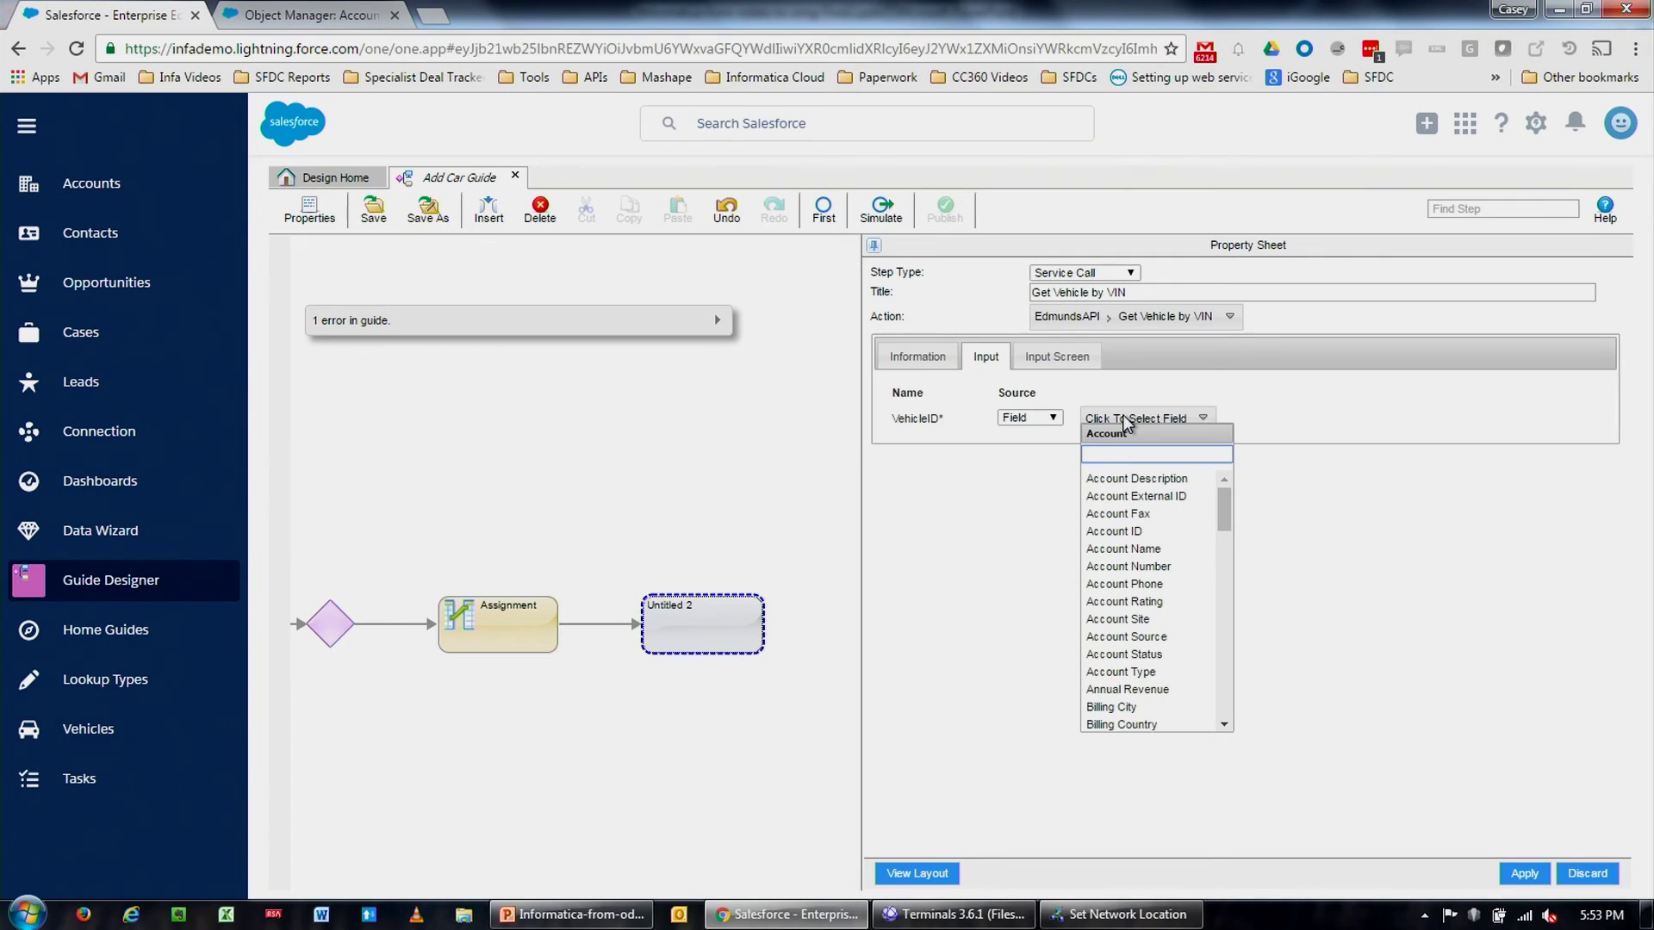
type("db")
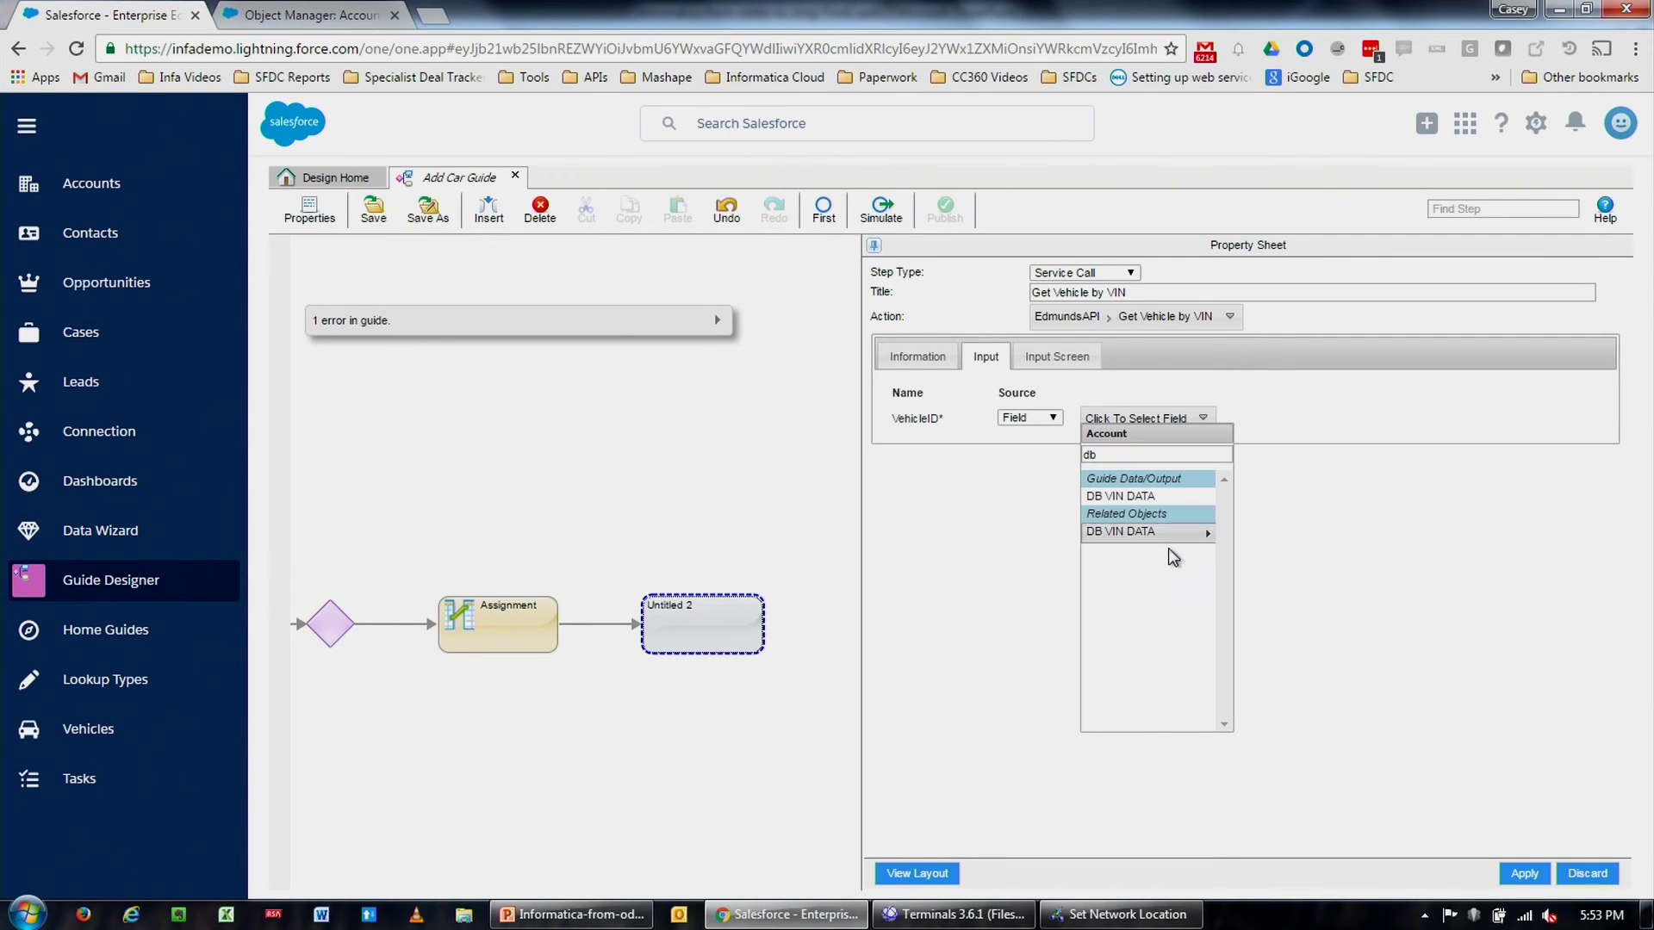
left_click(1181, 535)
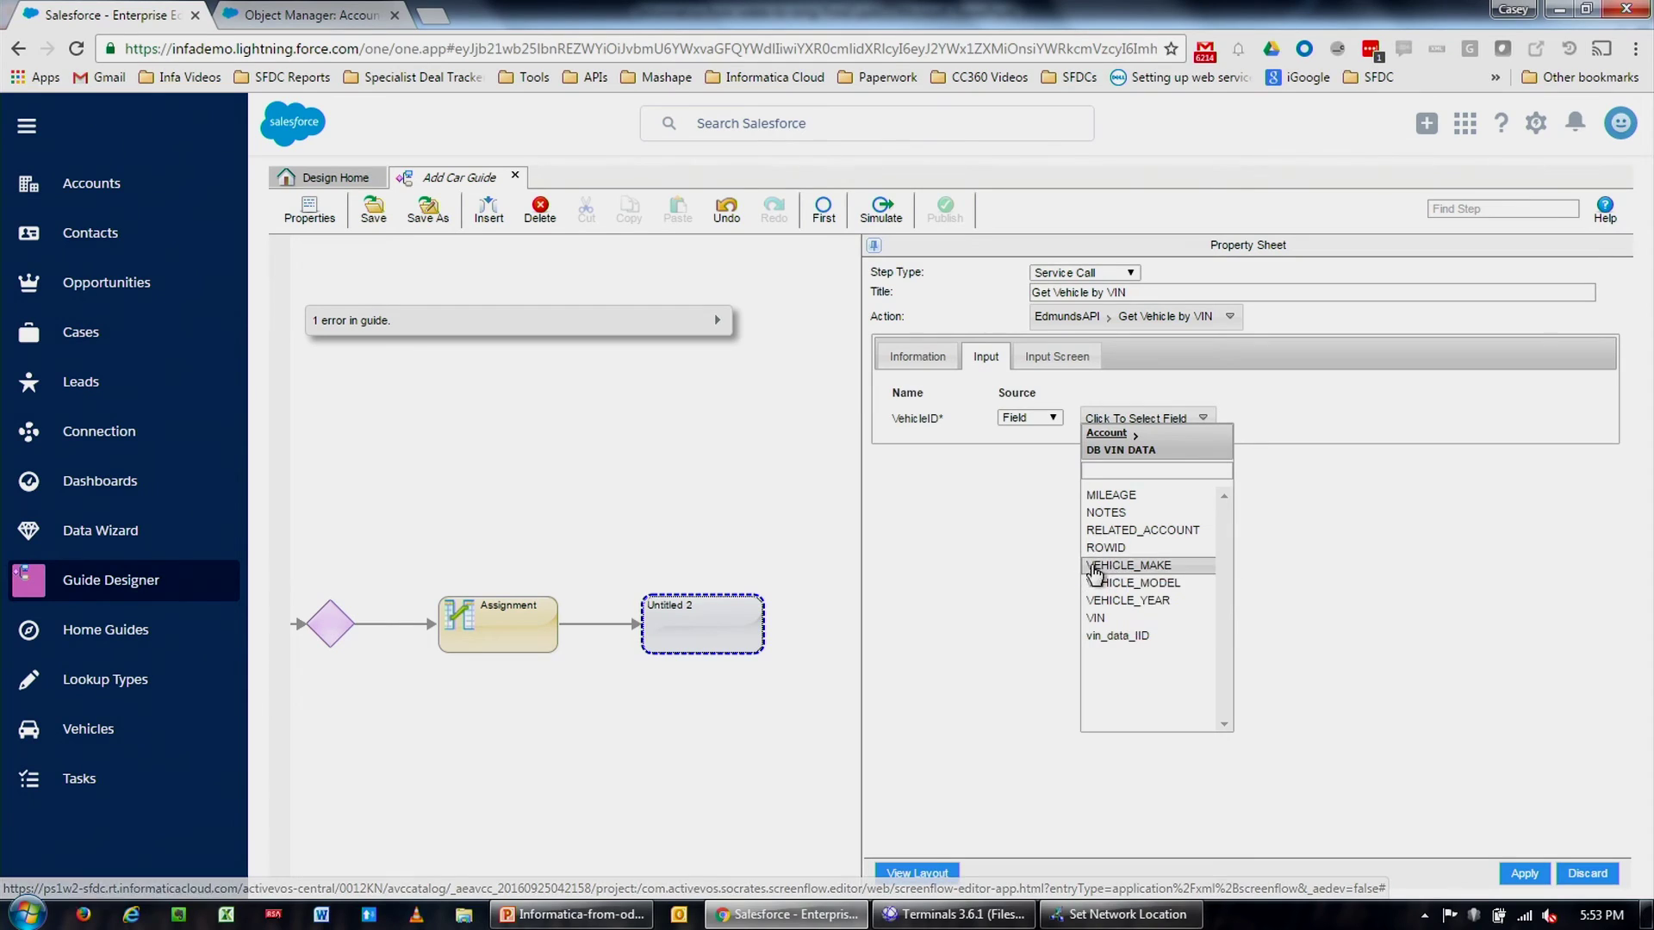
left_click(1122, 620)
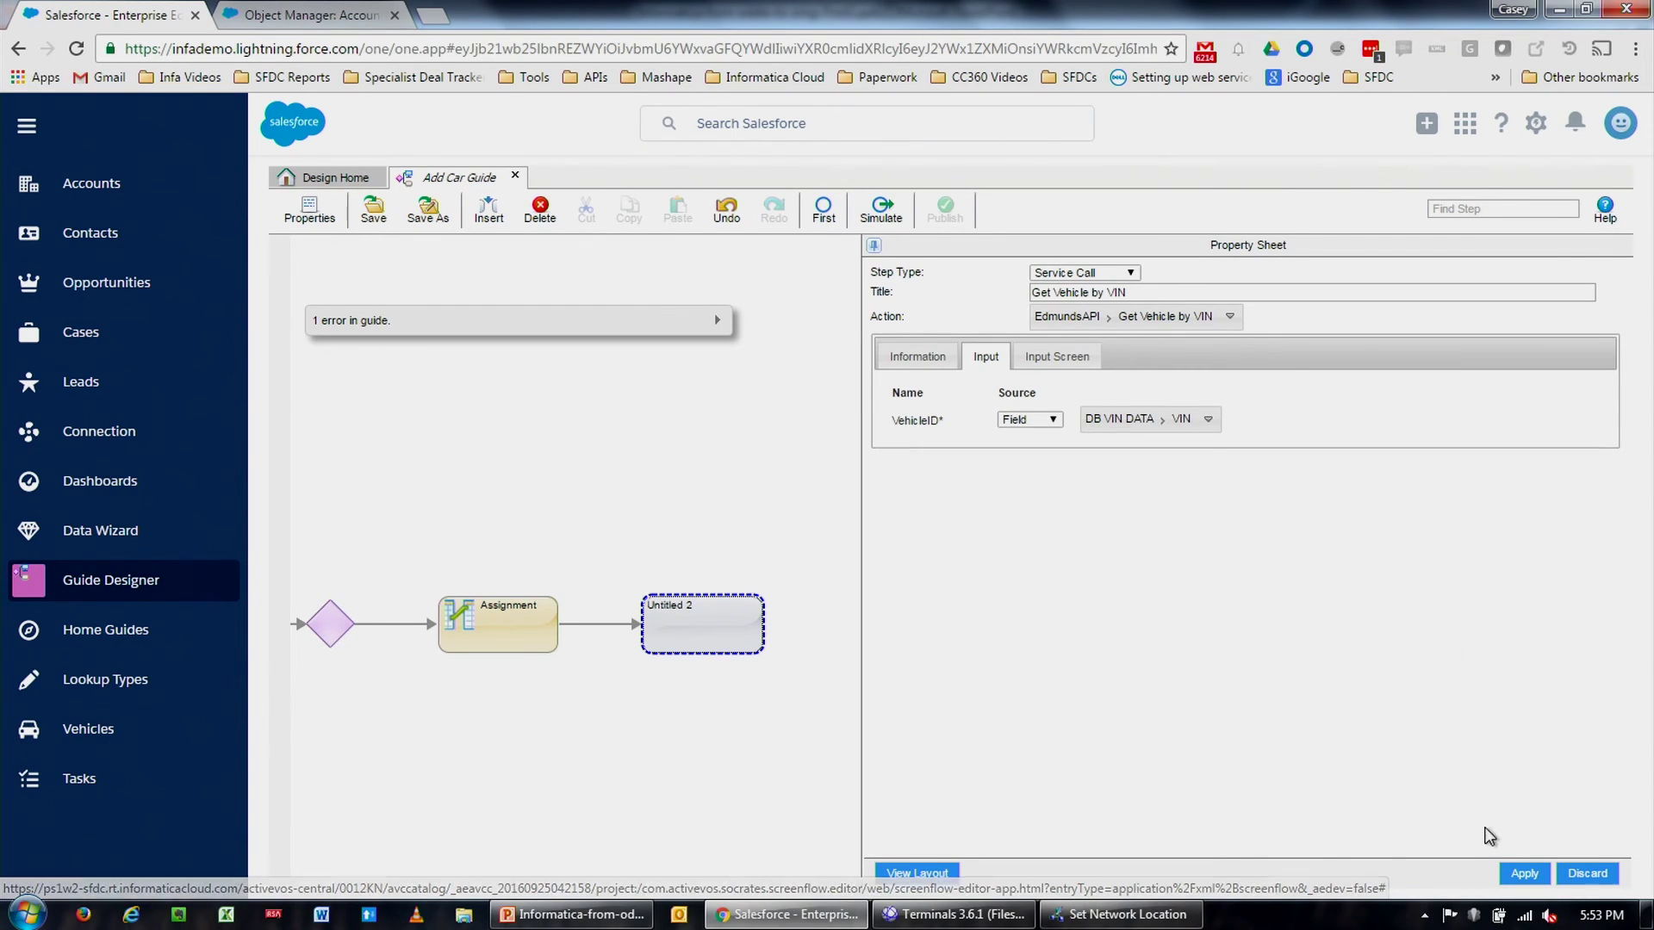
left_click(1523, 873)
- Check the input and output fields of Get Vehicle by VIN and open the Edmunds-ServiceConnector design
left_click(939, 353)
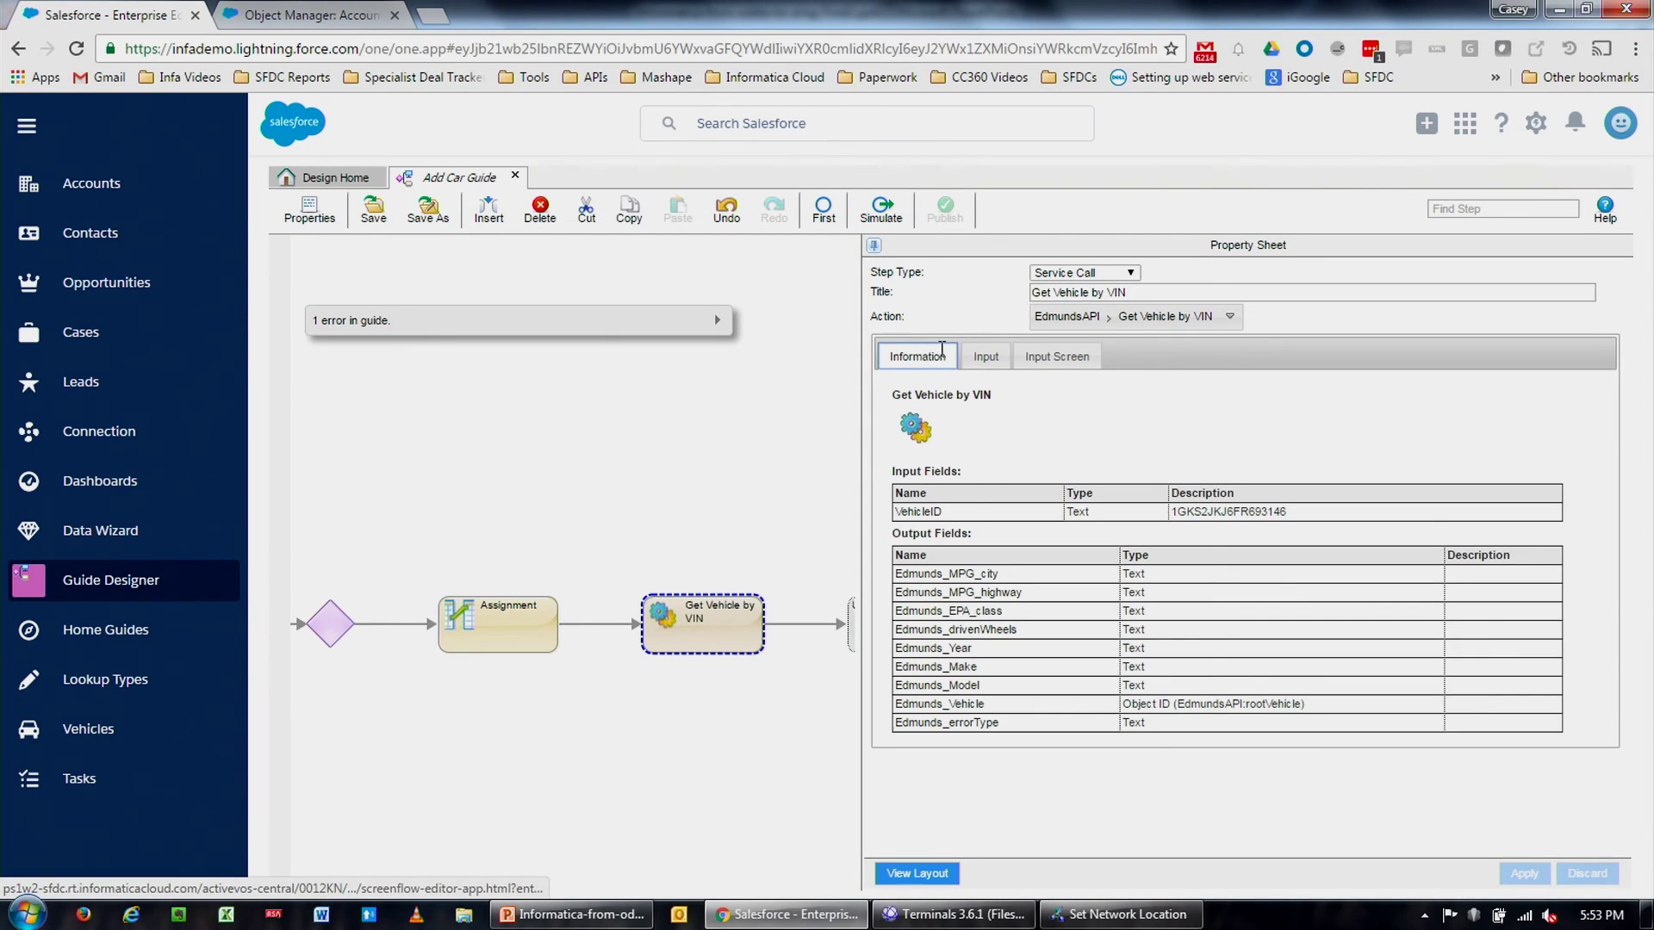
left_click_drag(959, 503, 886, 515)
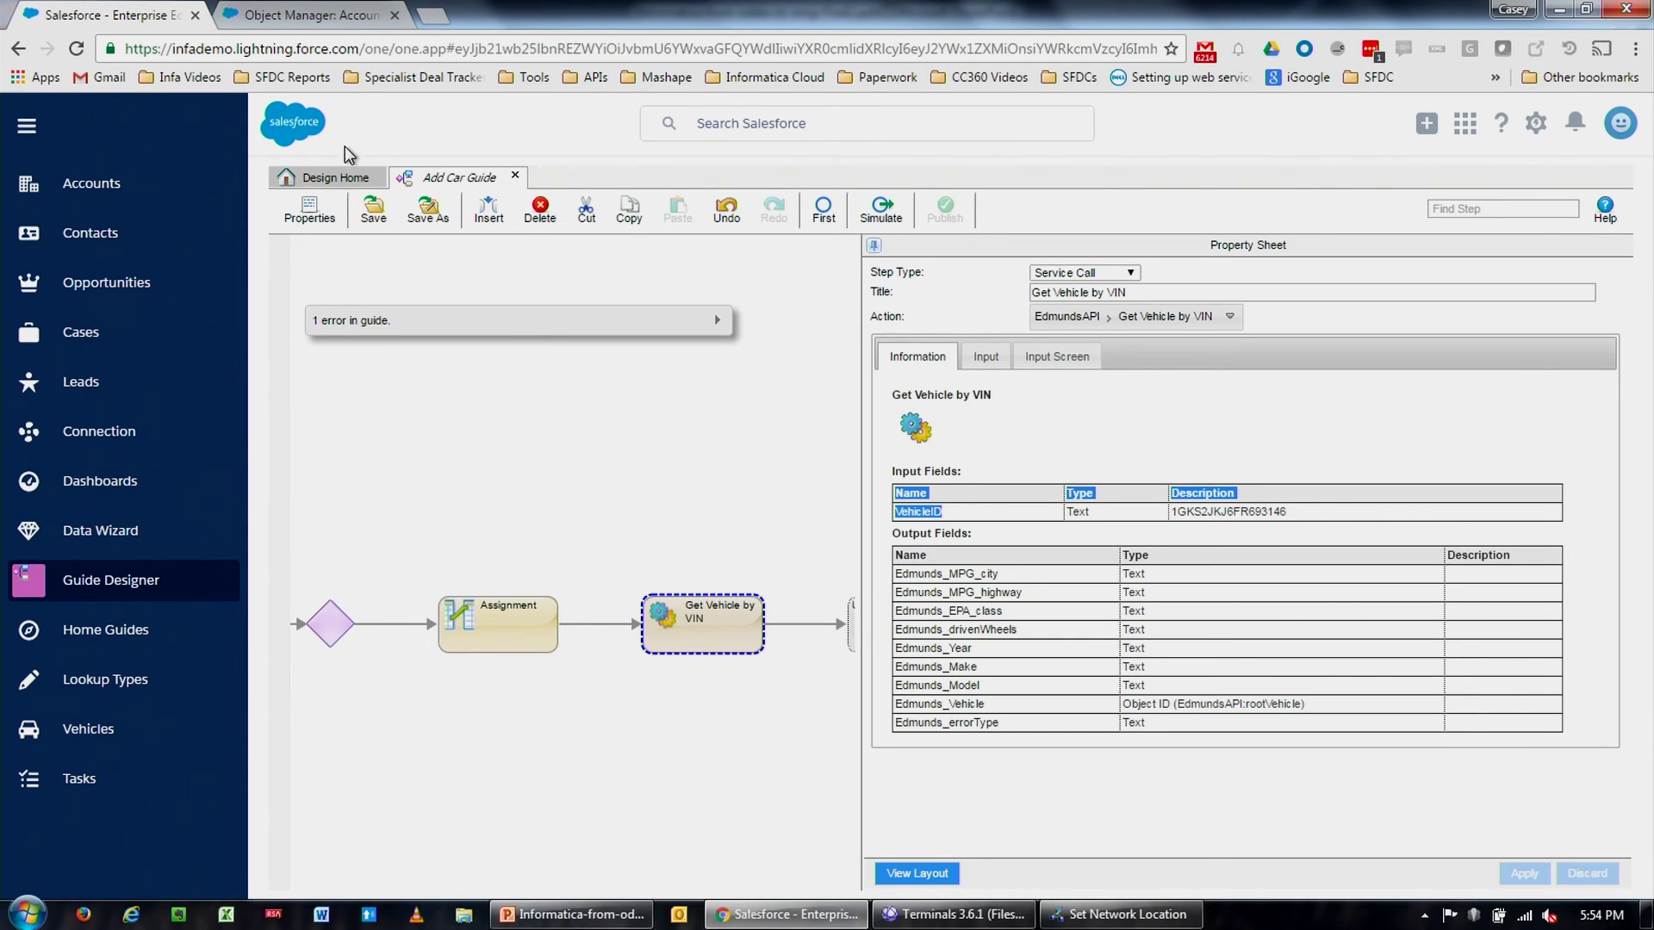
left_click(348, 180)
left_click(357, 295)
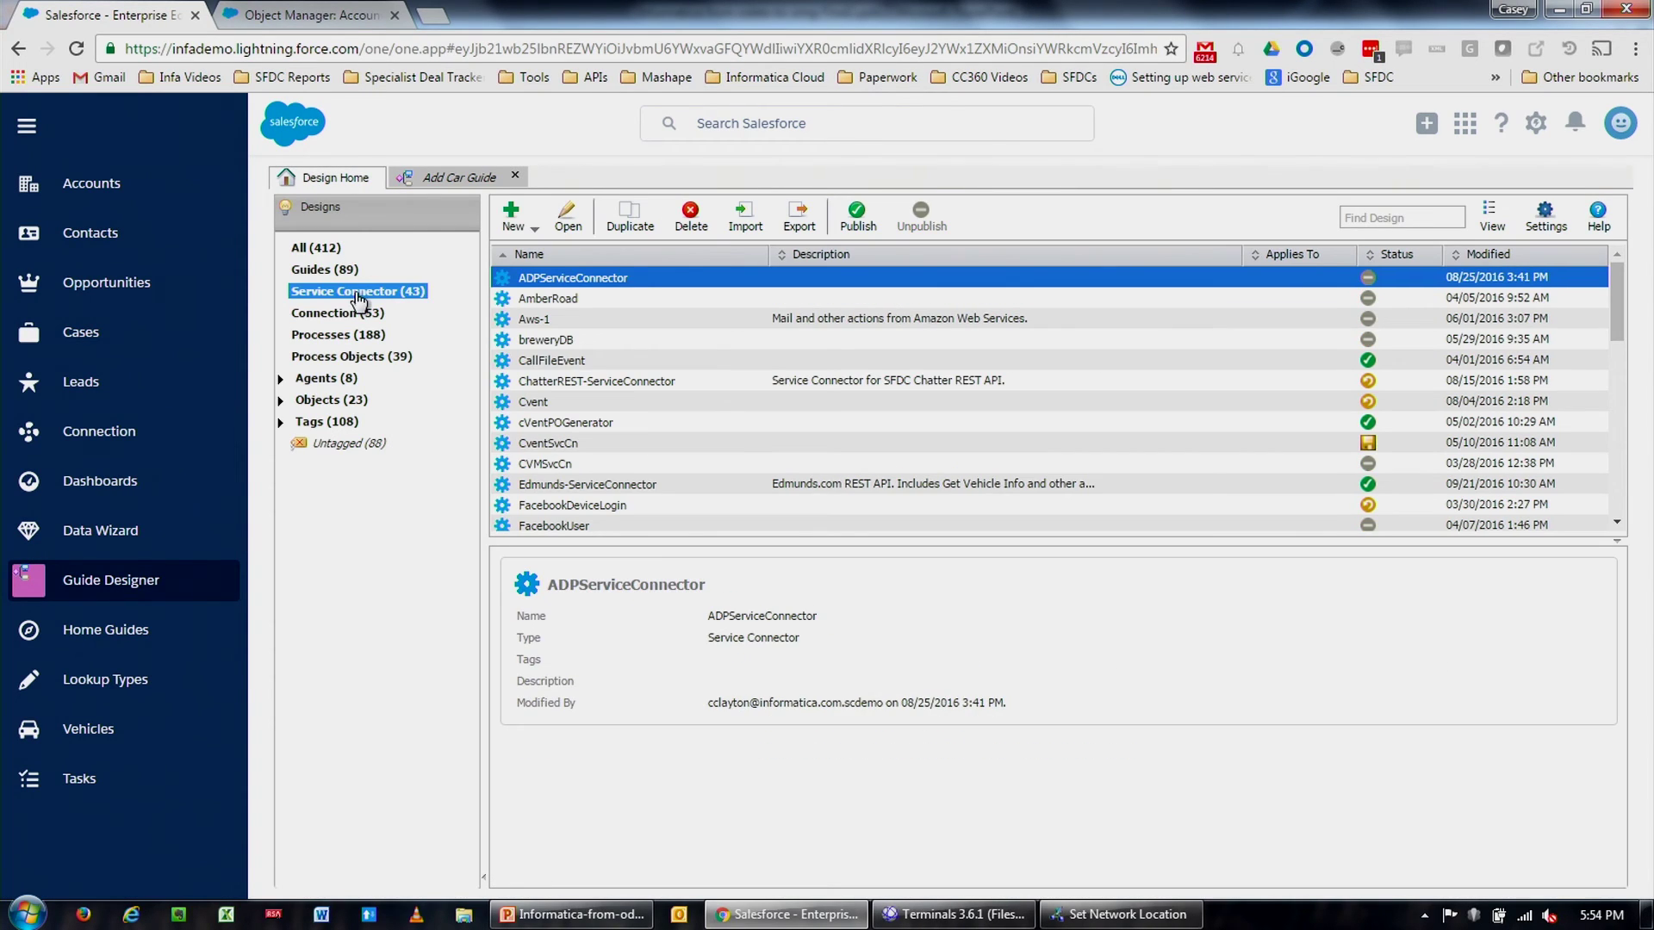
scroll(569, 354, "down", 1)
left_click(567, 424)
double_click(565, 426)
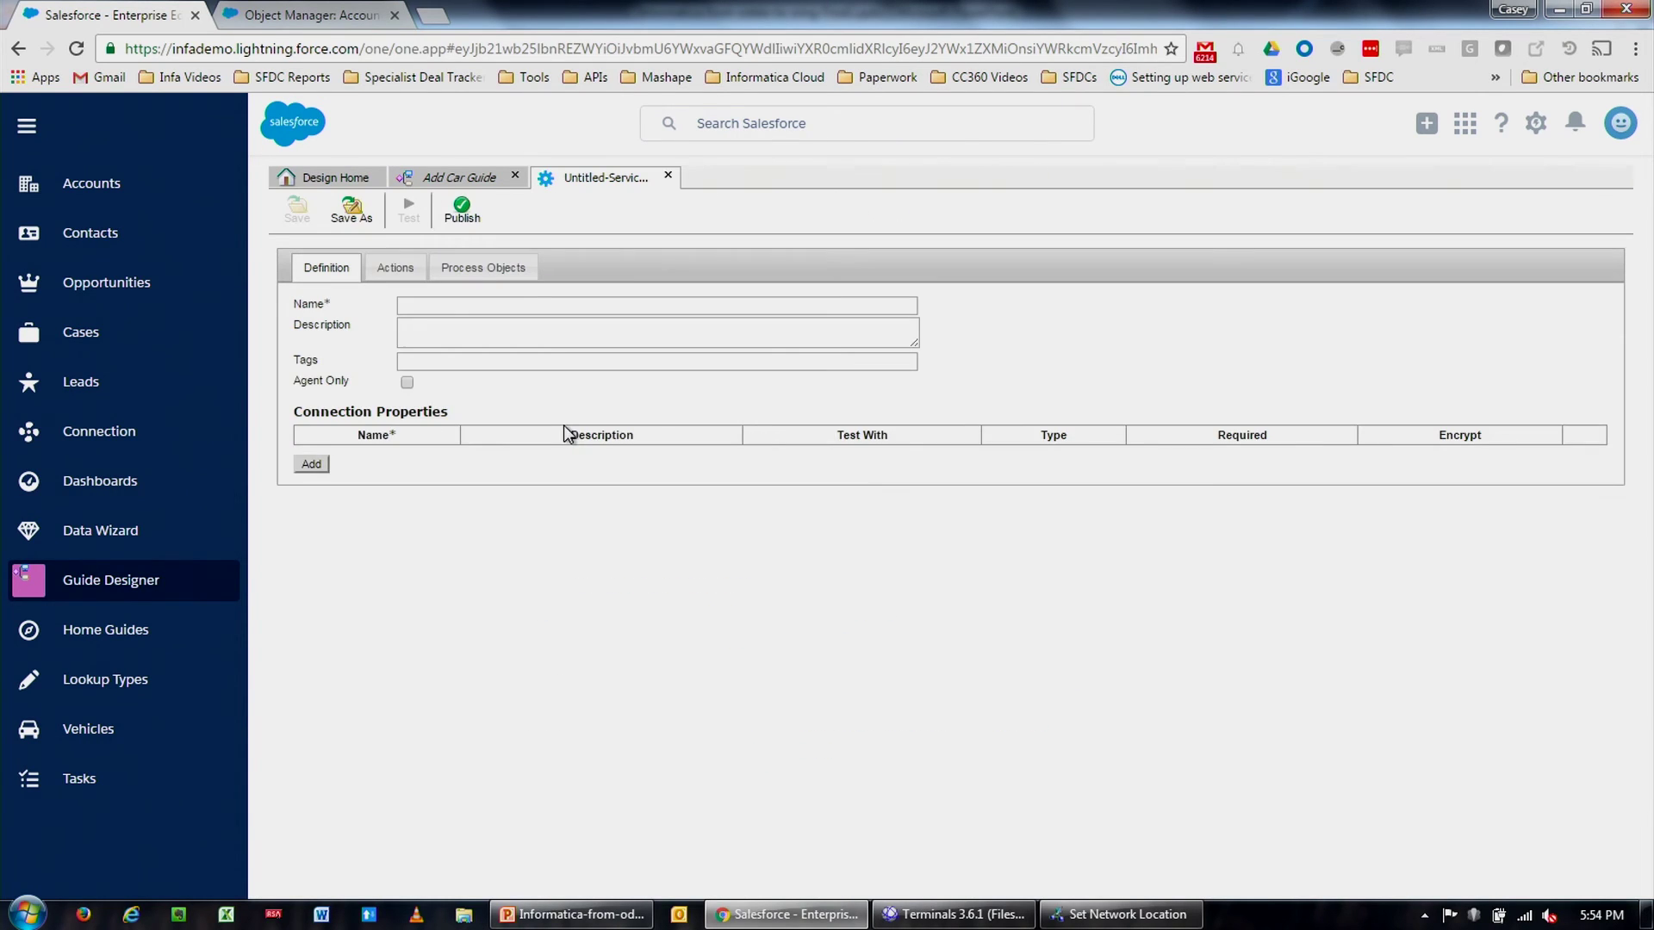
- Test the connector's Get Vehicle by VIN action and examine its response payload and output field mappings
left_click(398, 265)
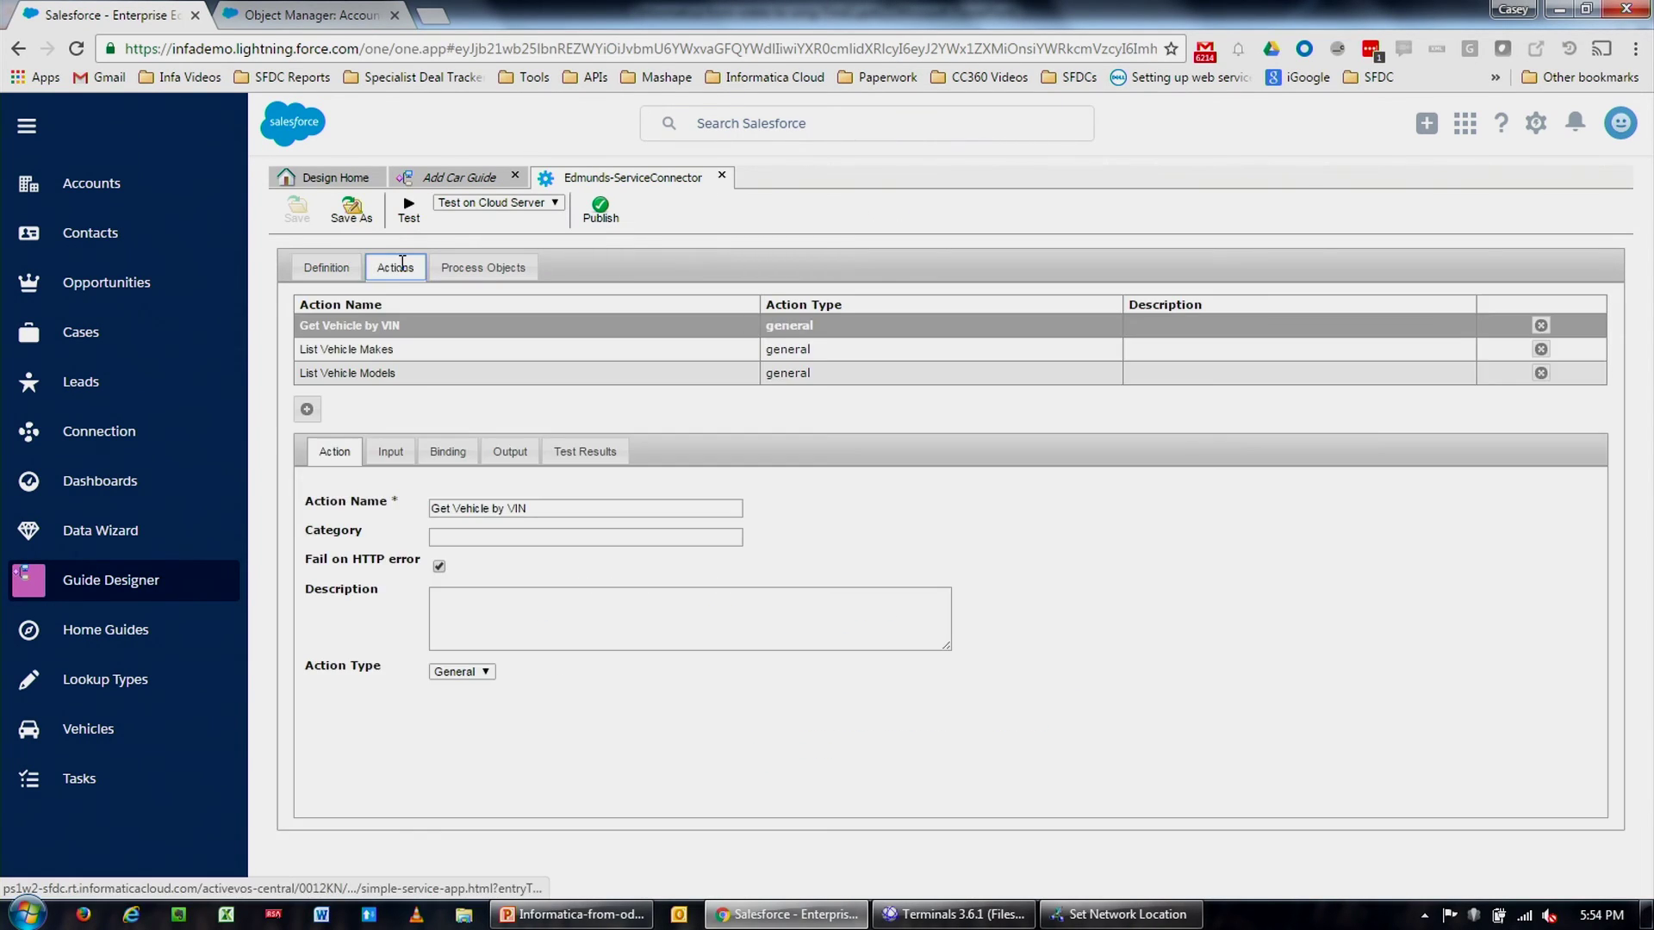
left_click(398, 454)
left_click(431, 455)
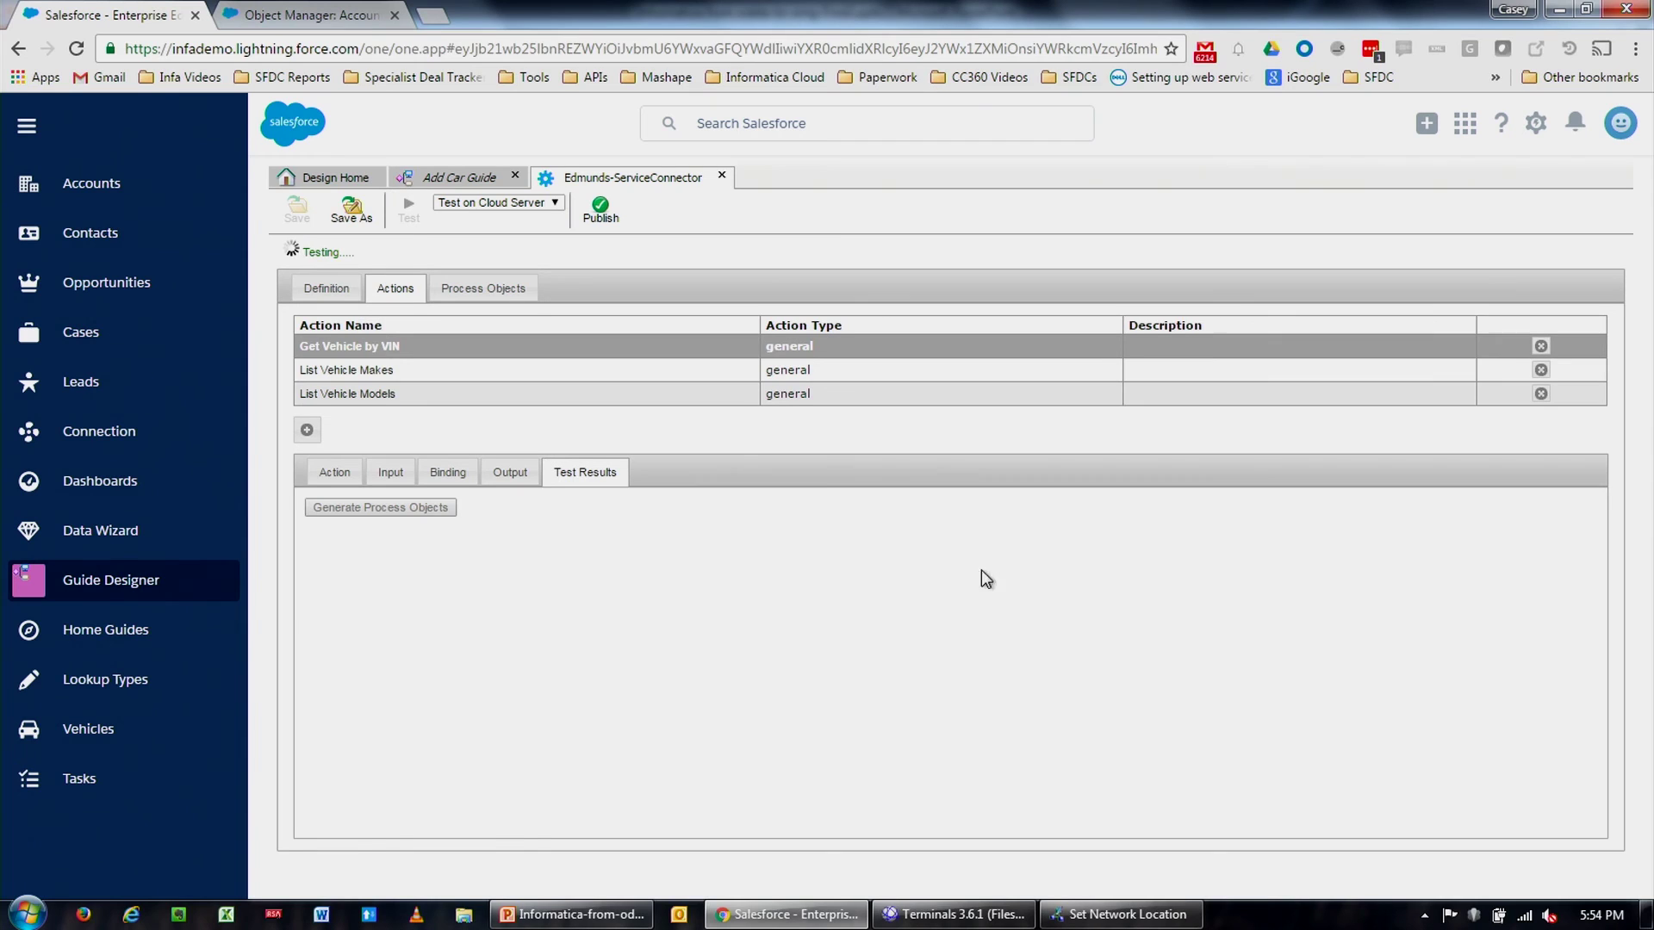
scroll(1177, 500, "down", 4)
scroll(1001, 569, "down", 3)
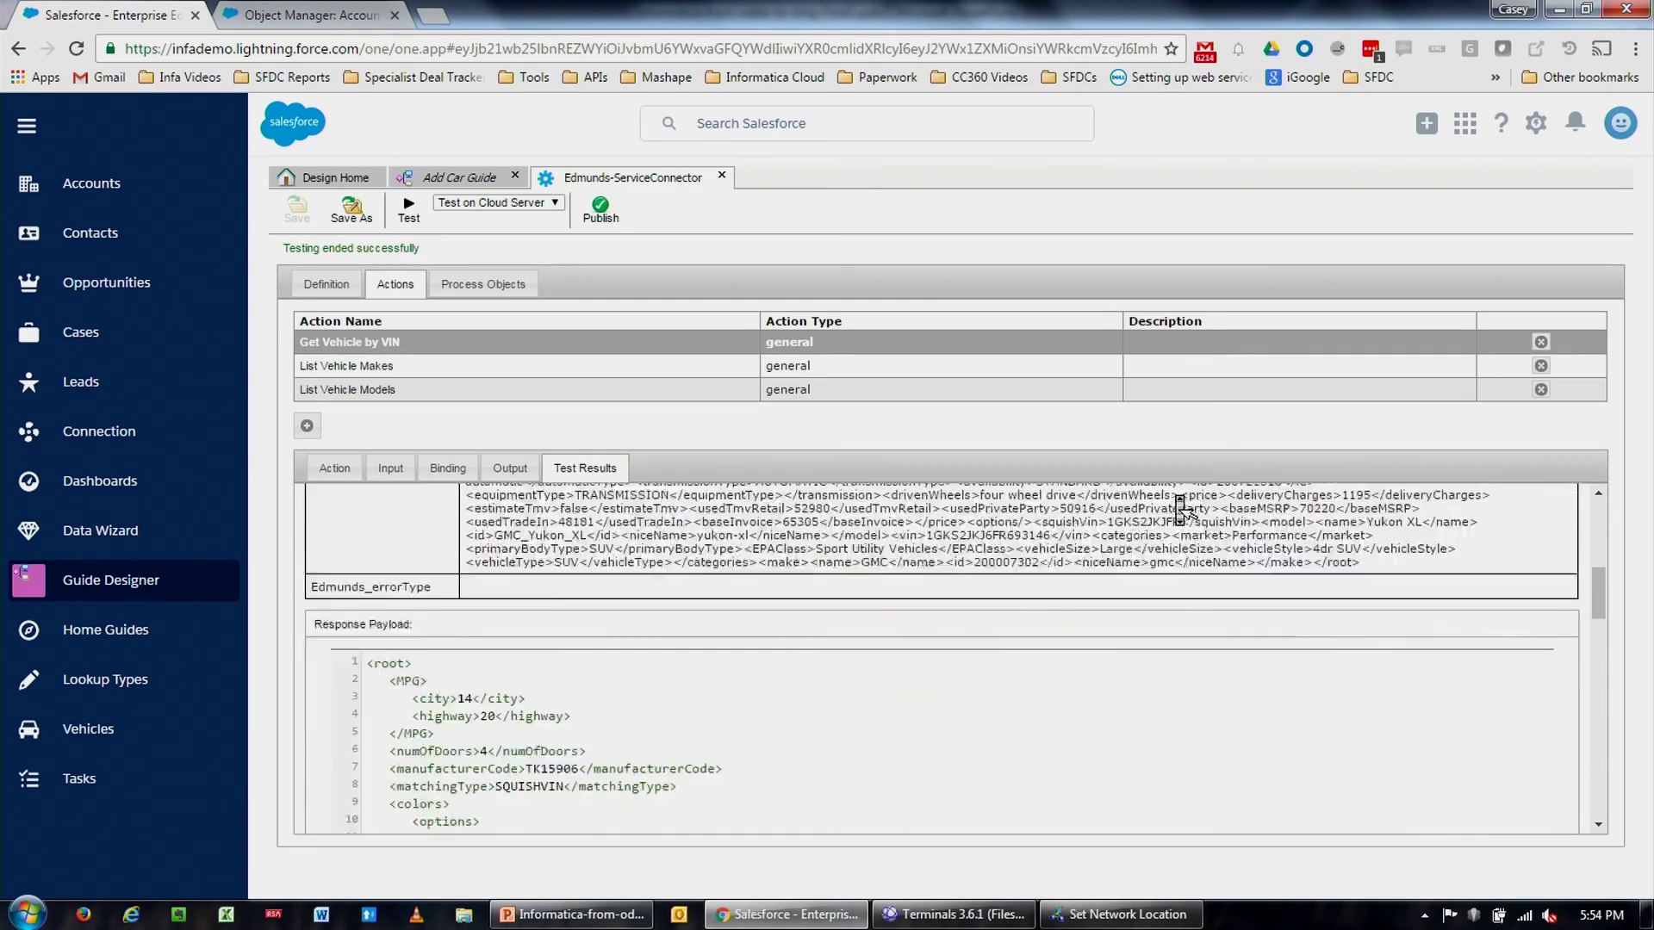
scroll(483, 642, "down", 5)
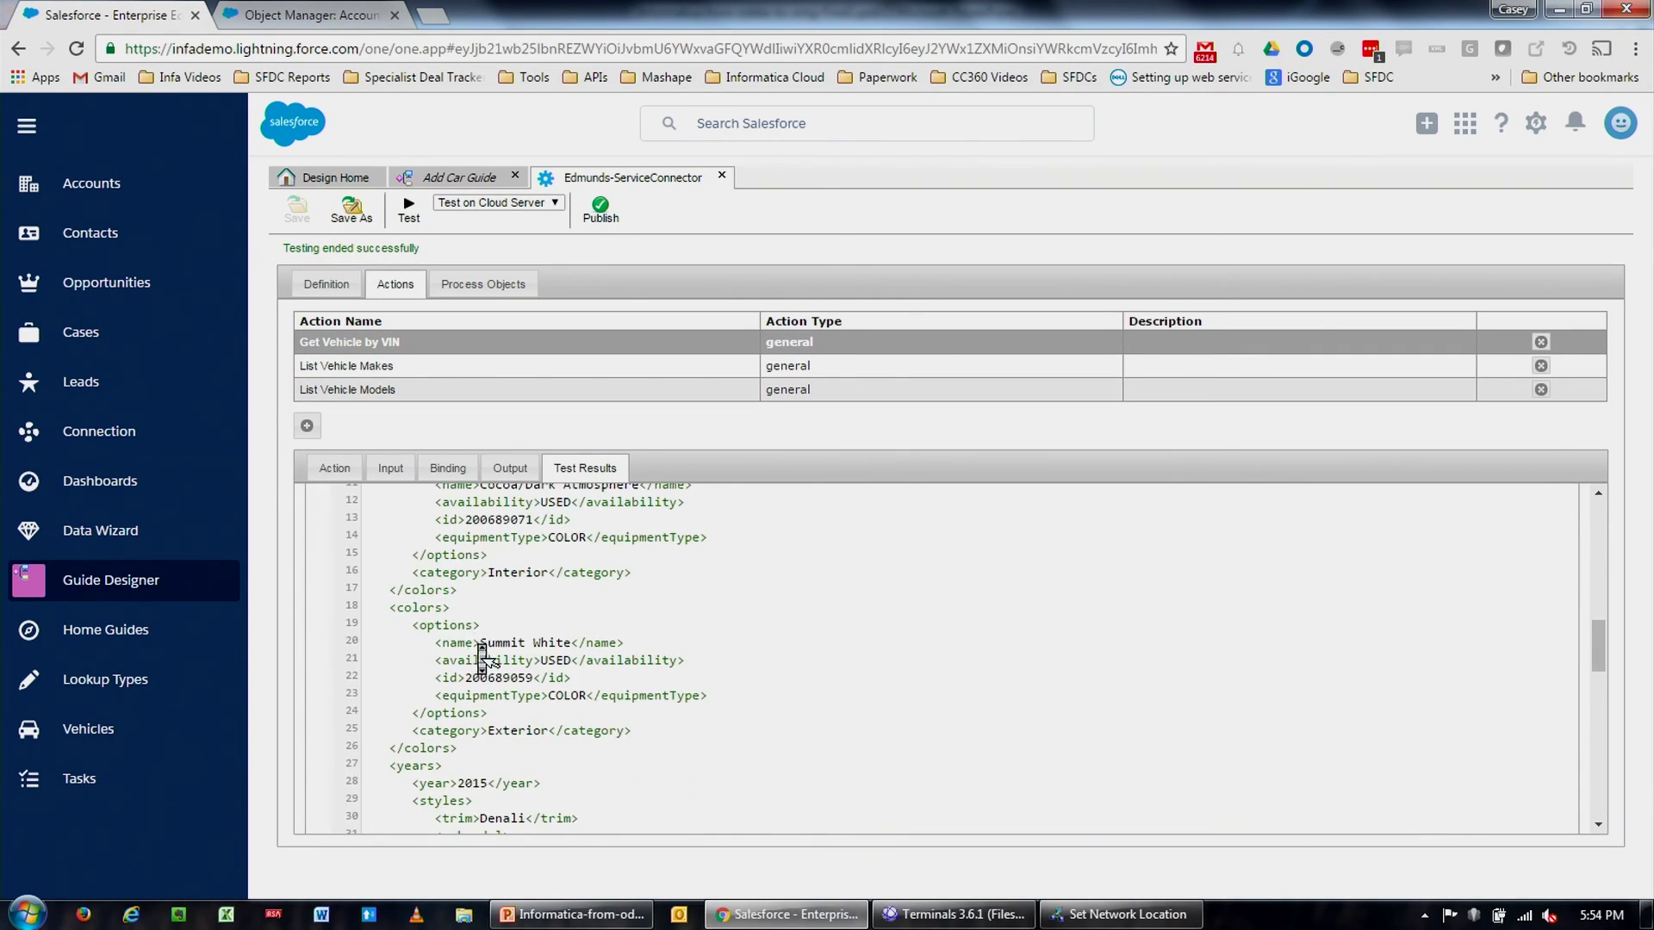
left_click(514, 470)
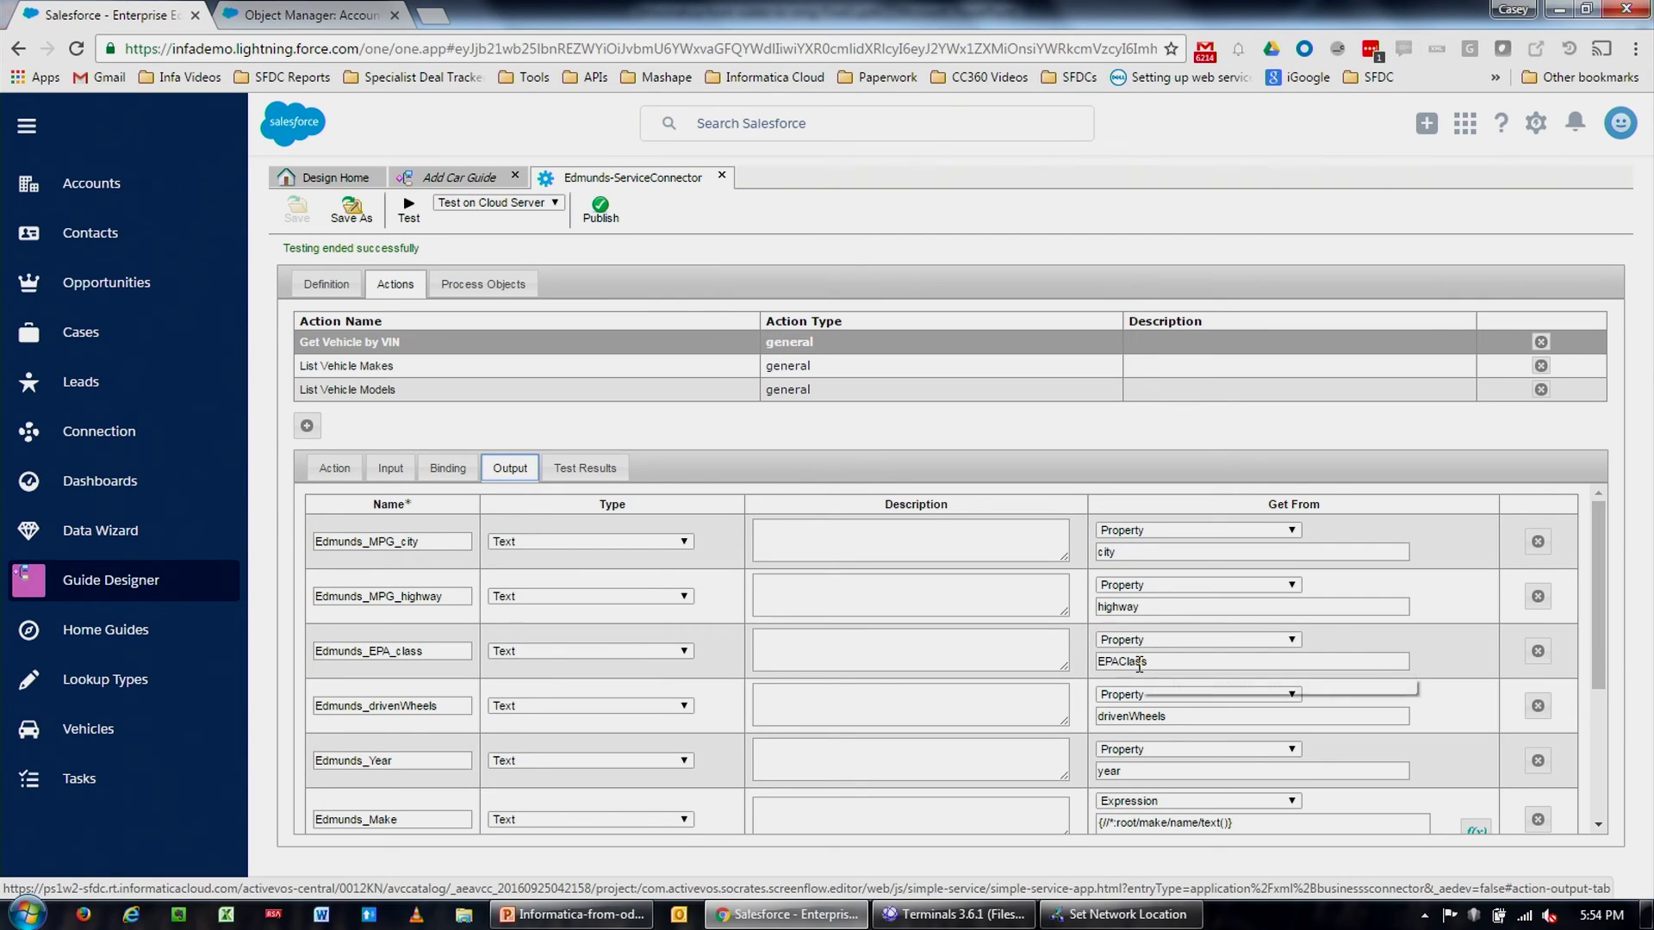
- Return to the Add Car Guide and delete the empty Assignment step before Get Vehicle by VIN
left_click(483, 177)
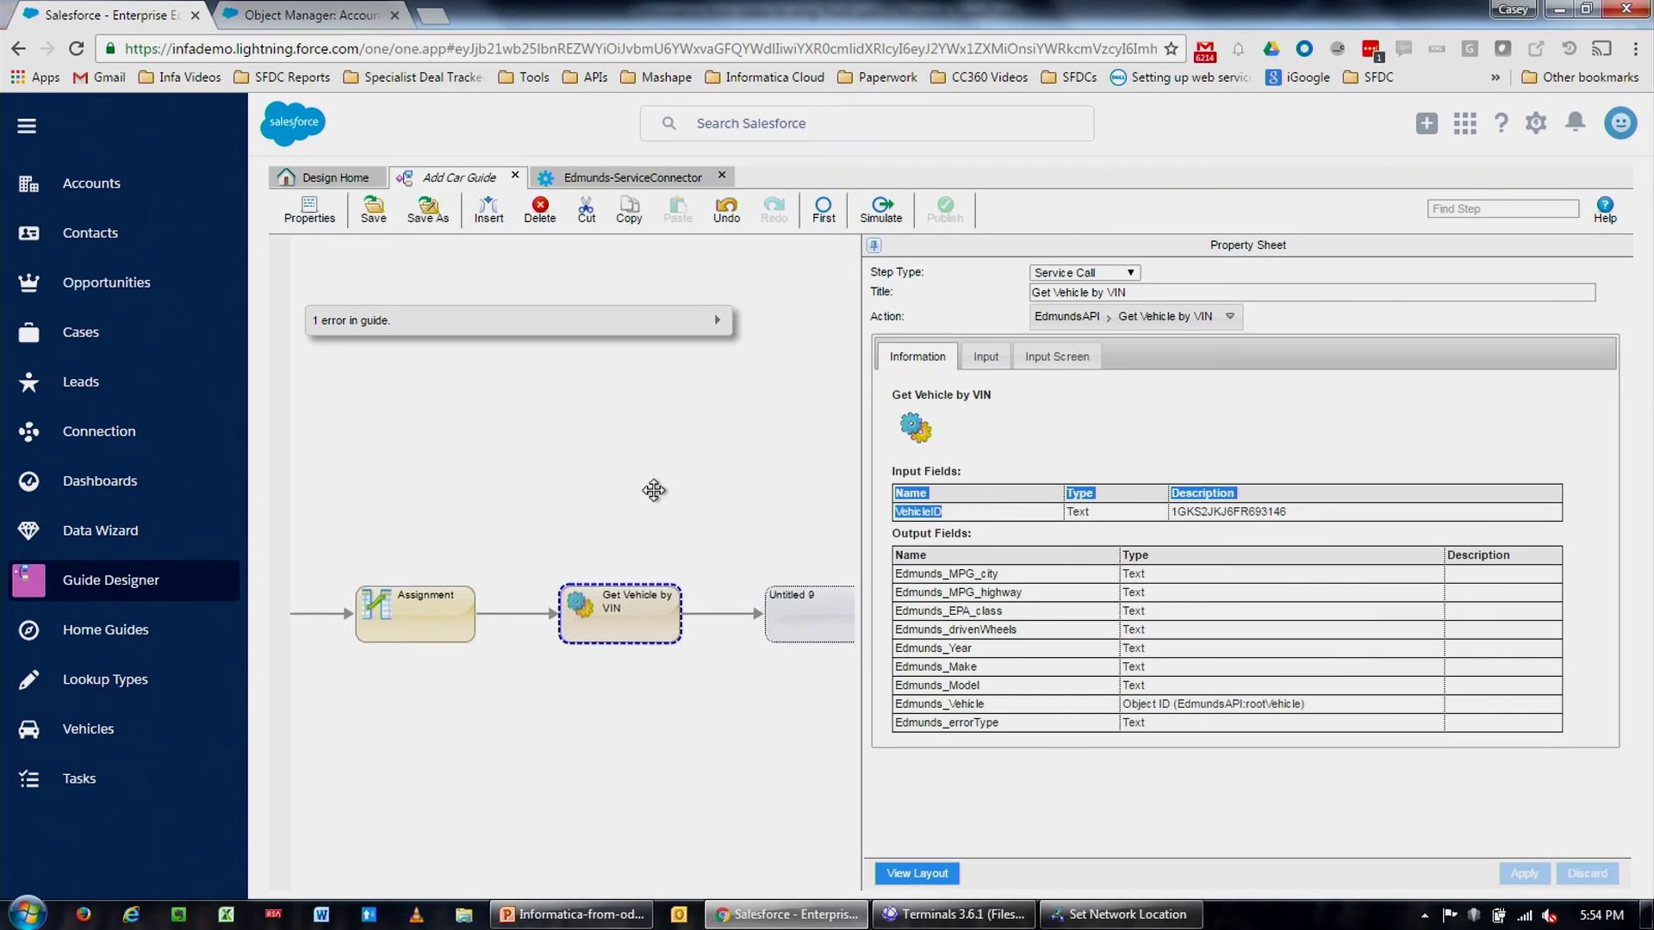
left_click(390, 616)
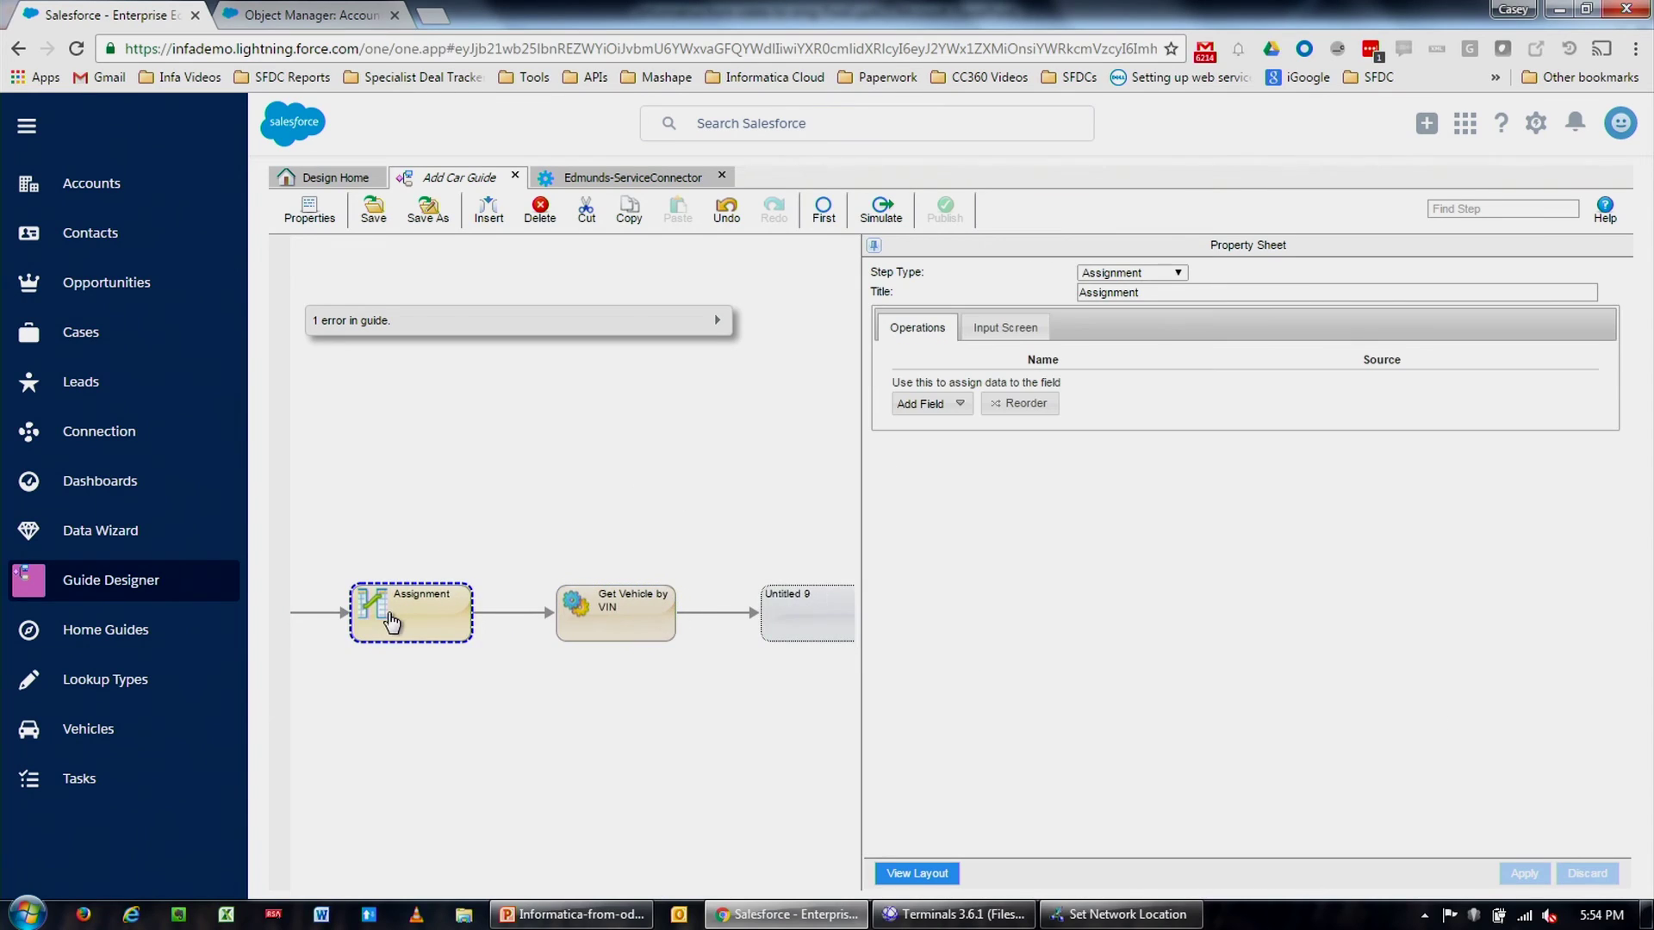
left_click(541, 211)
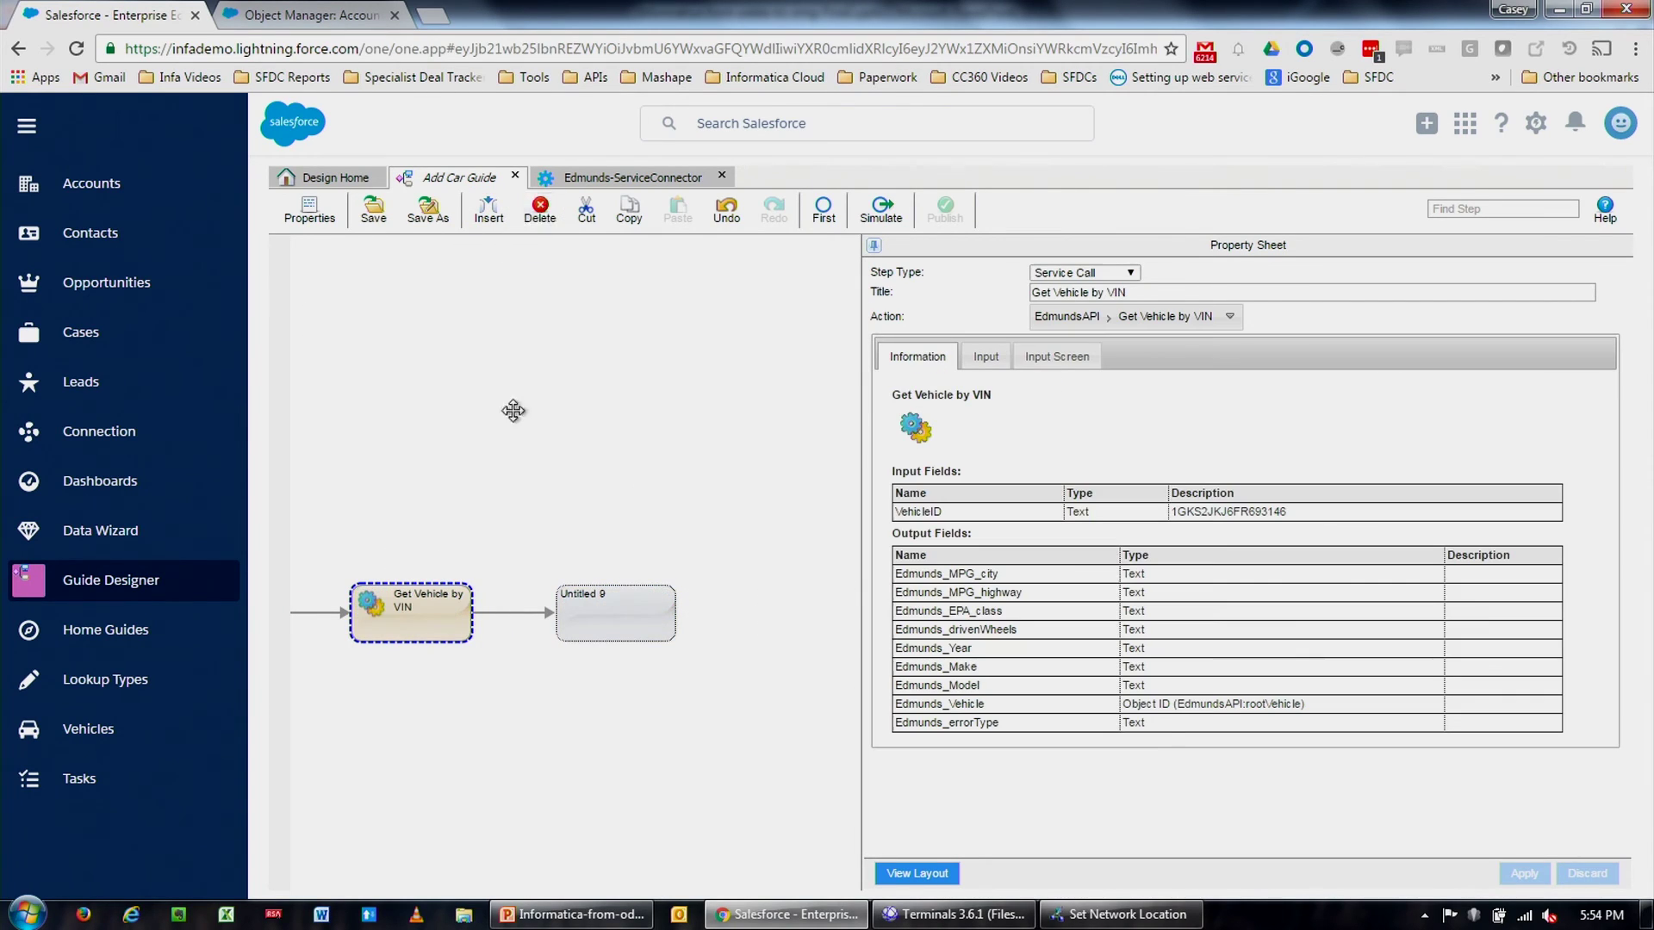
- Enter "Display WS Information" as the instruction text of the screen step after Get Vehicle by VIN
left_click(651, 616)
left_click(985, 525)
type("Dis")
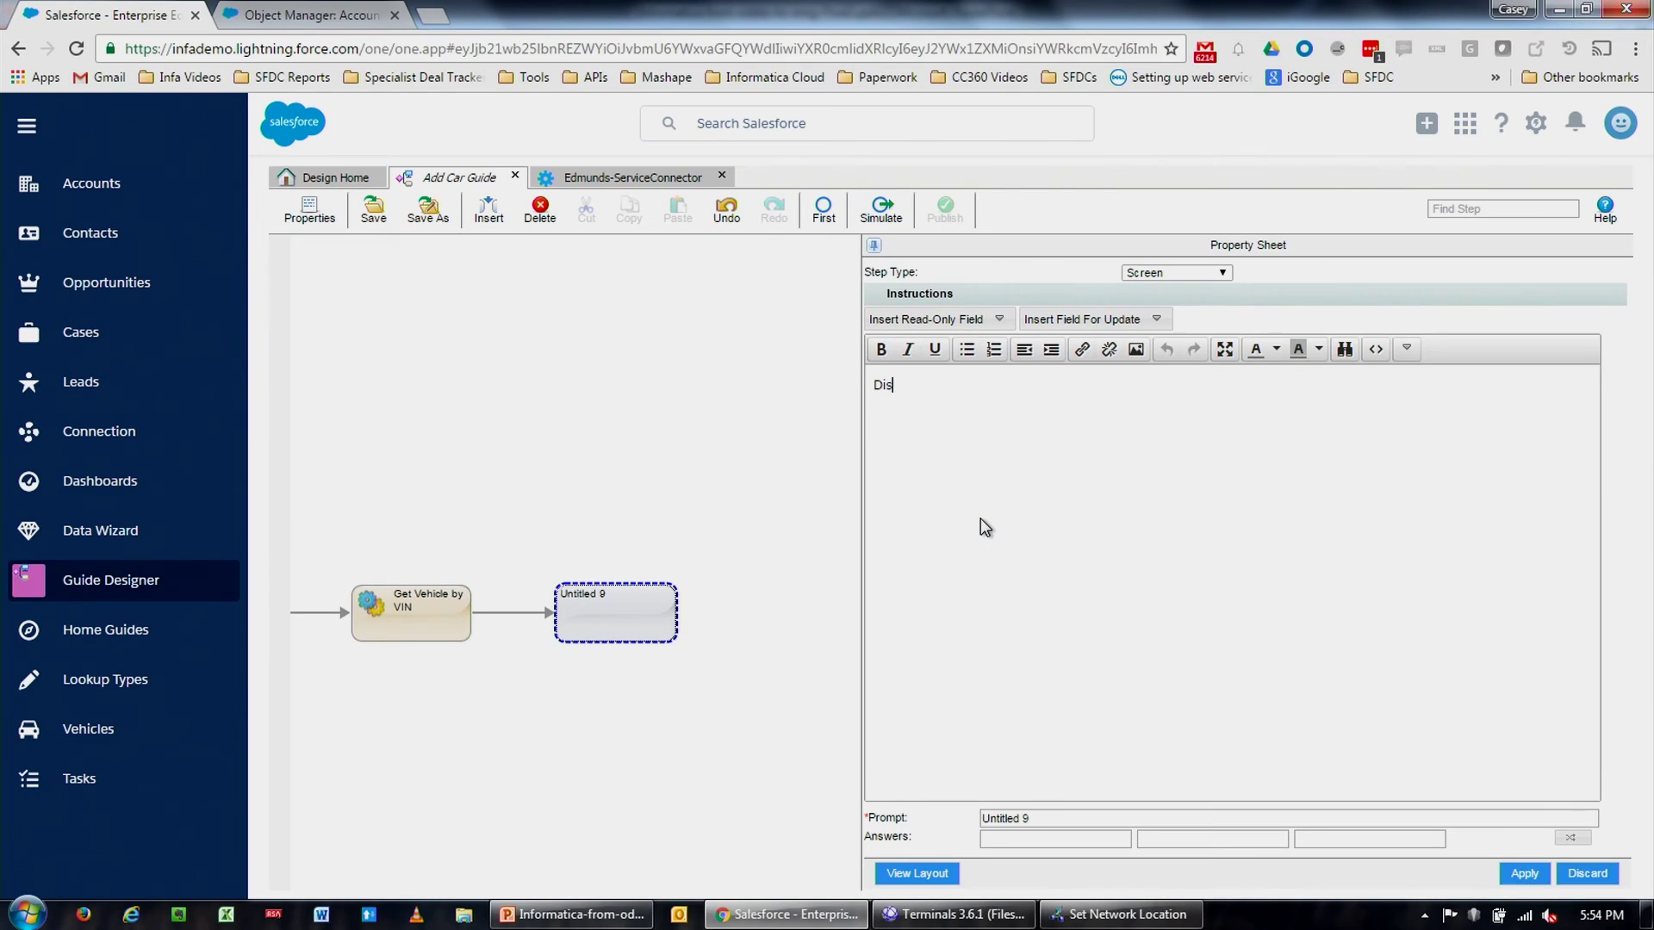
type("play WS Information")
key("Return")
- Insert the Edmunds_MPG_city output as a field for update below the instruction text
left_click(1117, 321)
type("ed")
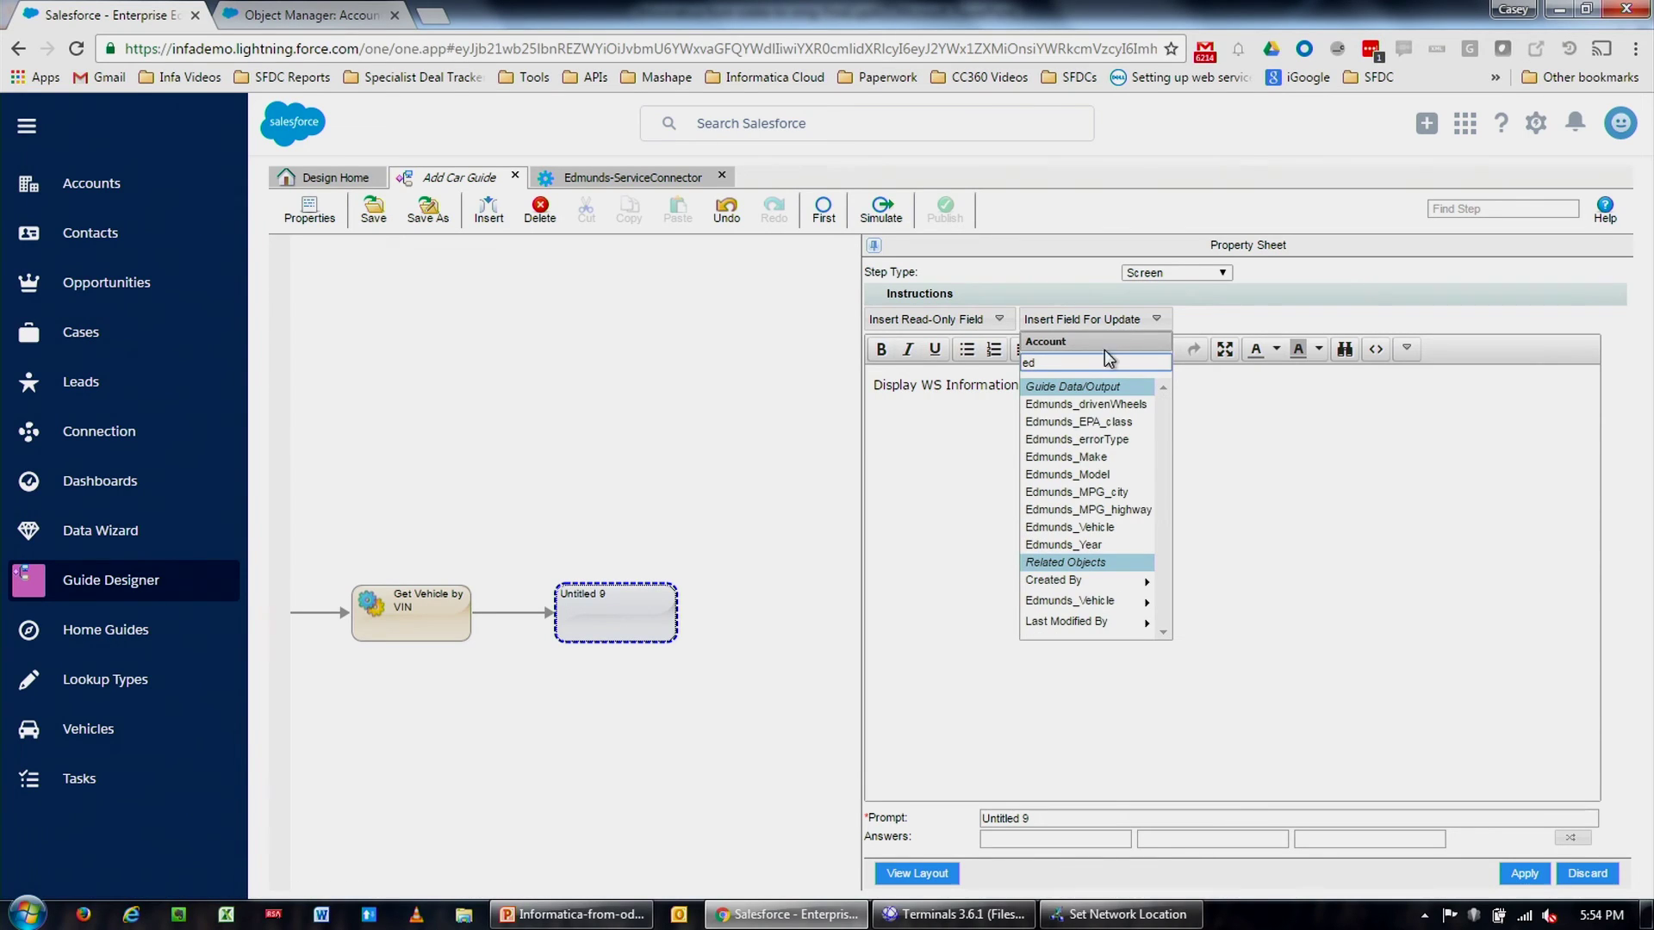
left_click(1069, 493)
key("Return")
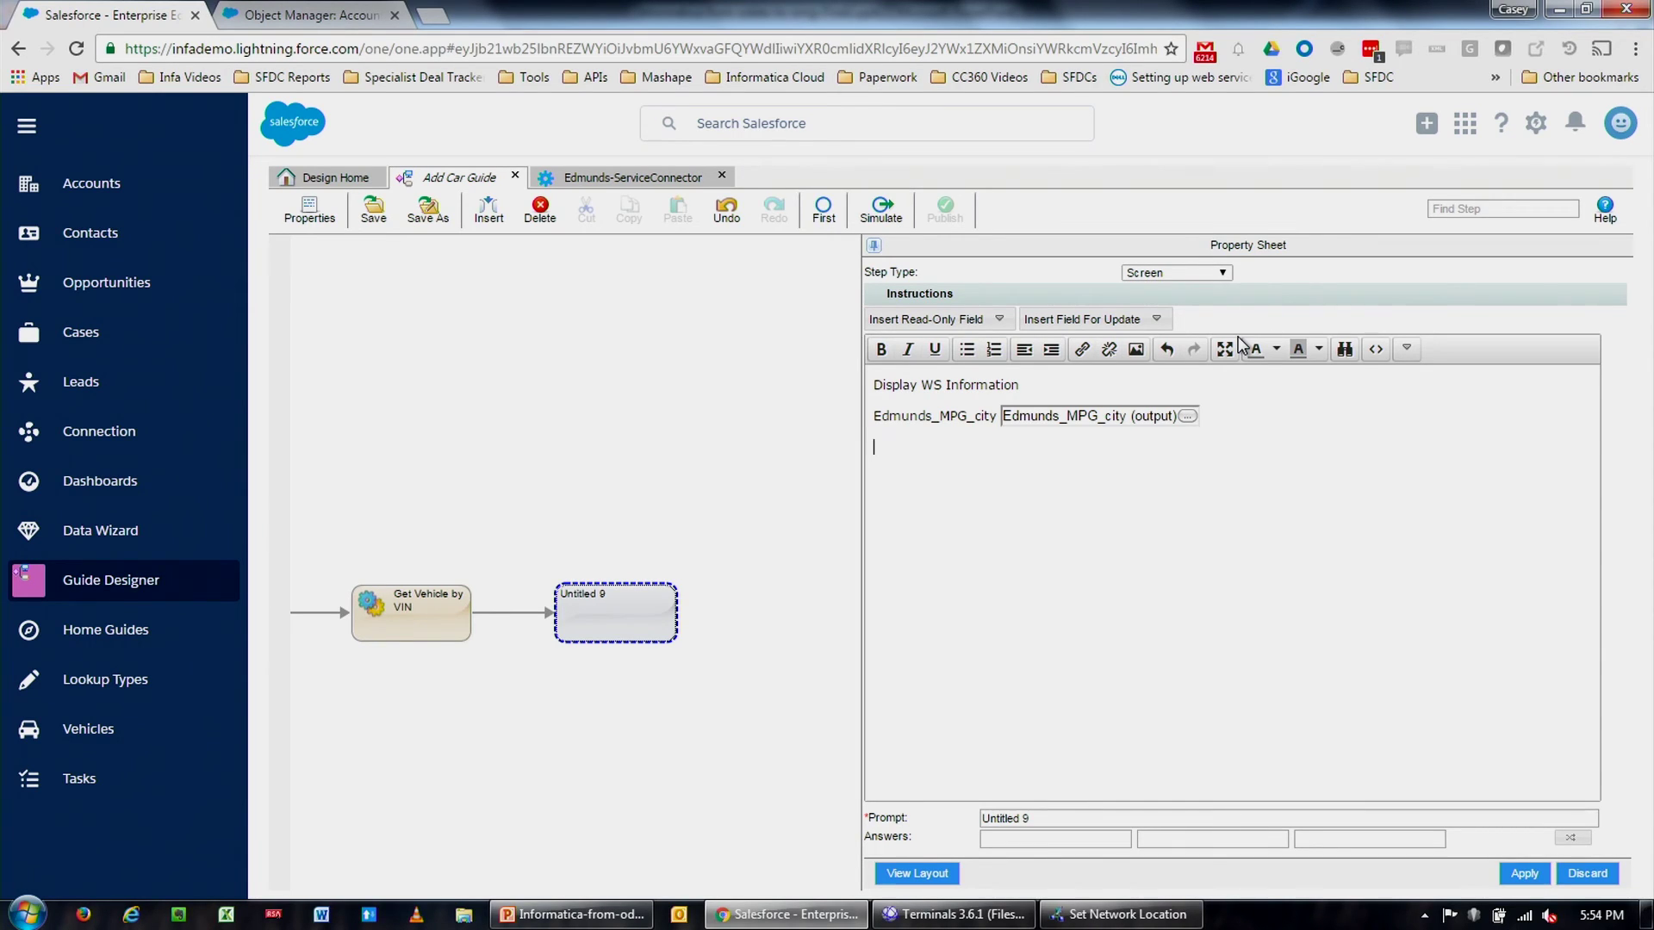
- Insert the Edmunds_Vehicle > MPG > highway field for update below the Edmunds_MPG_city line
left_click(1118, 320)
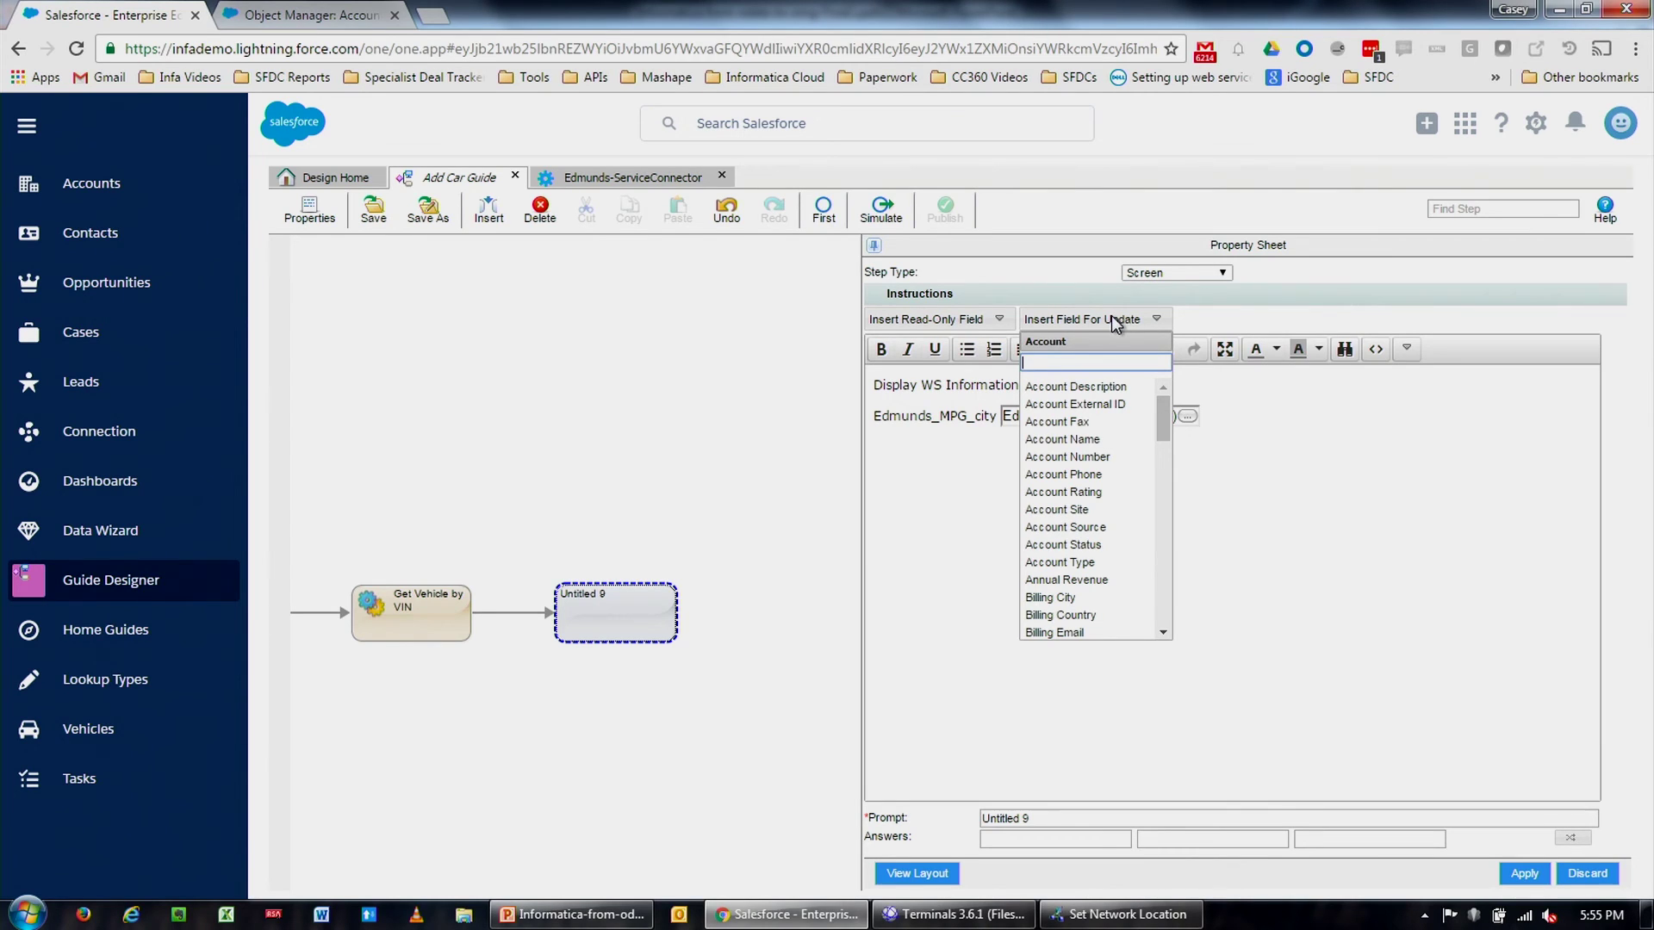
left_click_drag(1155, 410, 1162, 627)
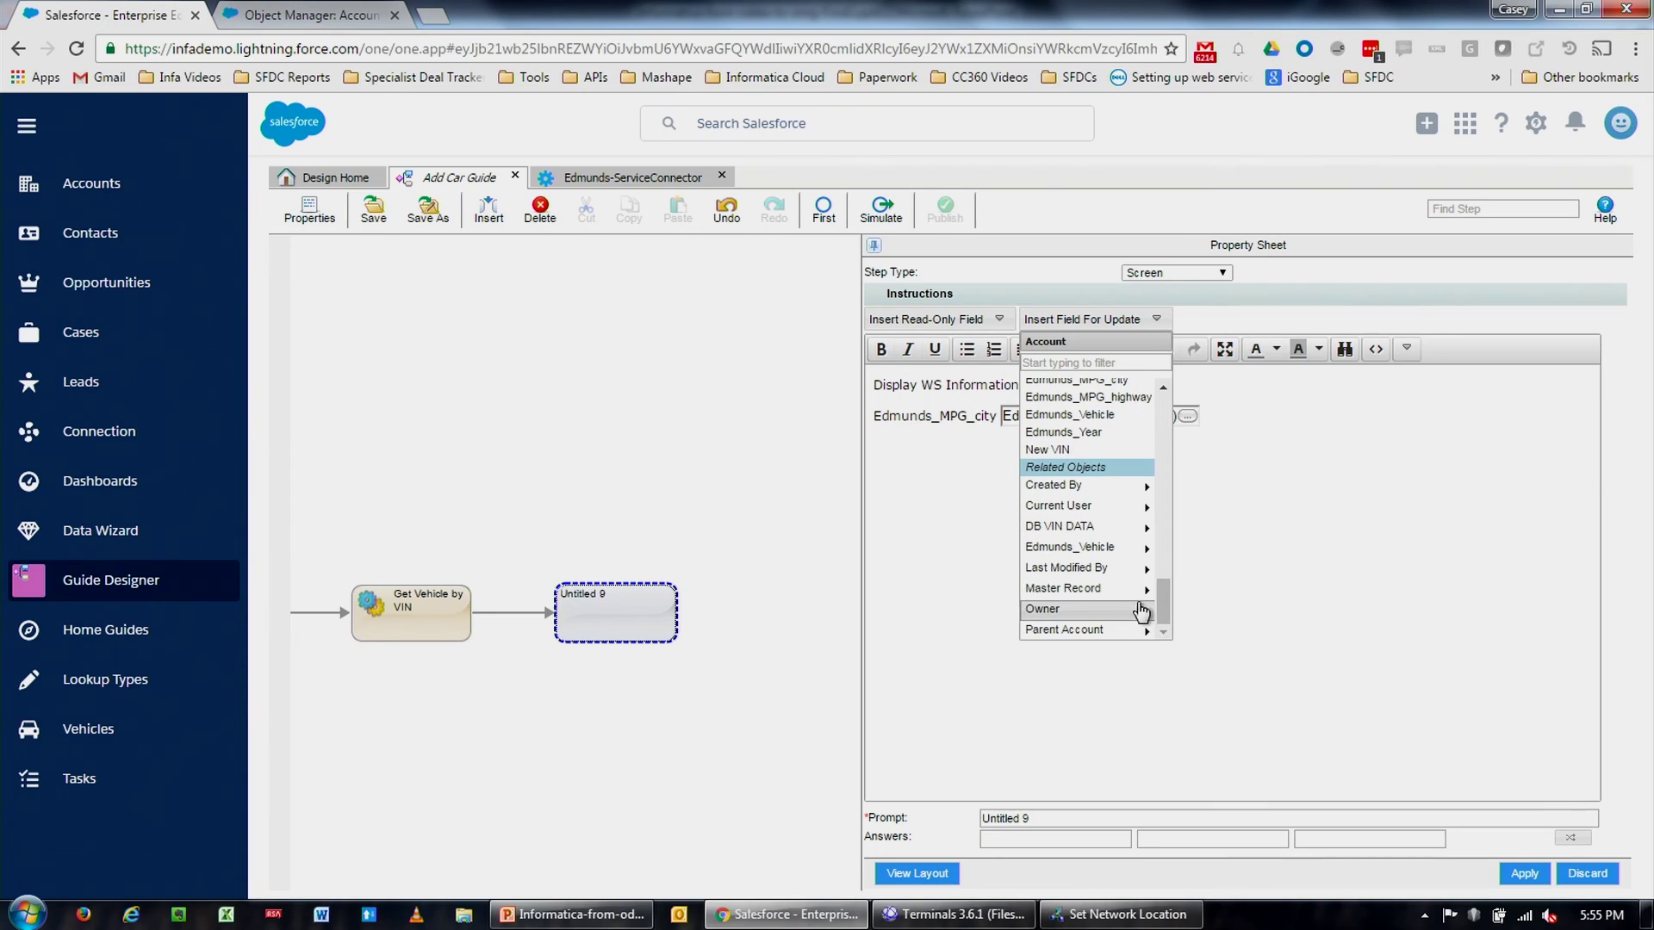
left_click(1113, 556)
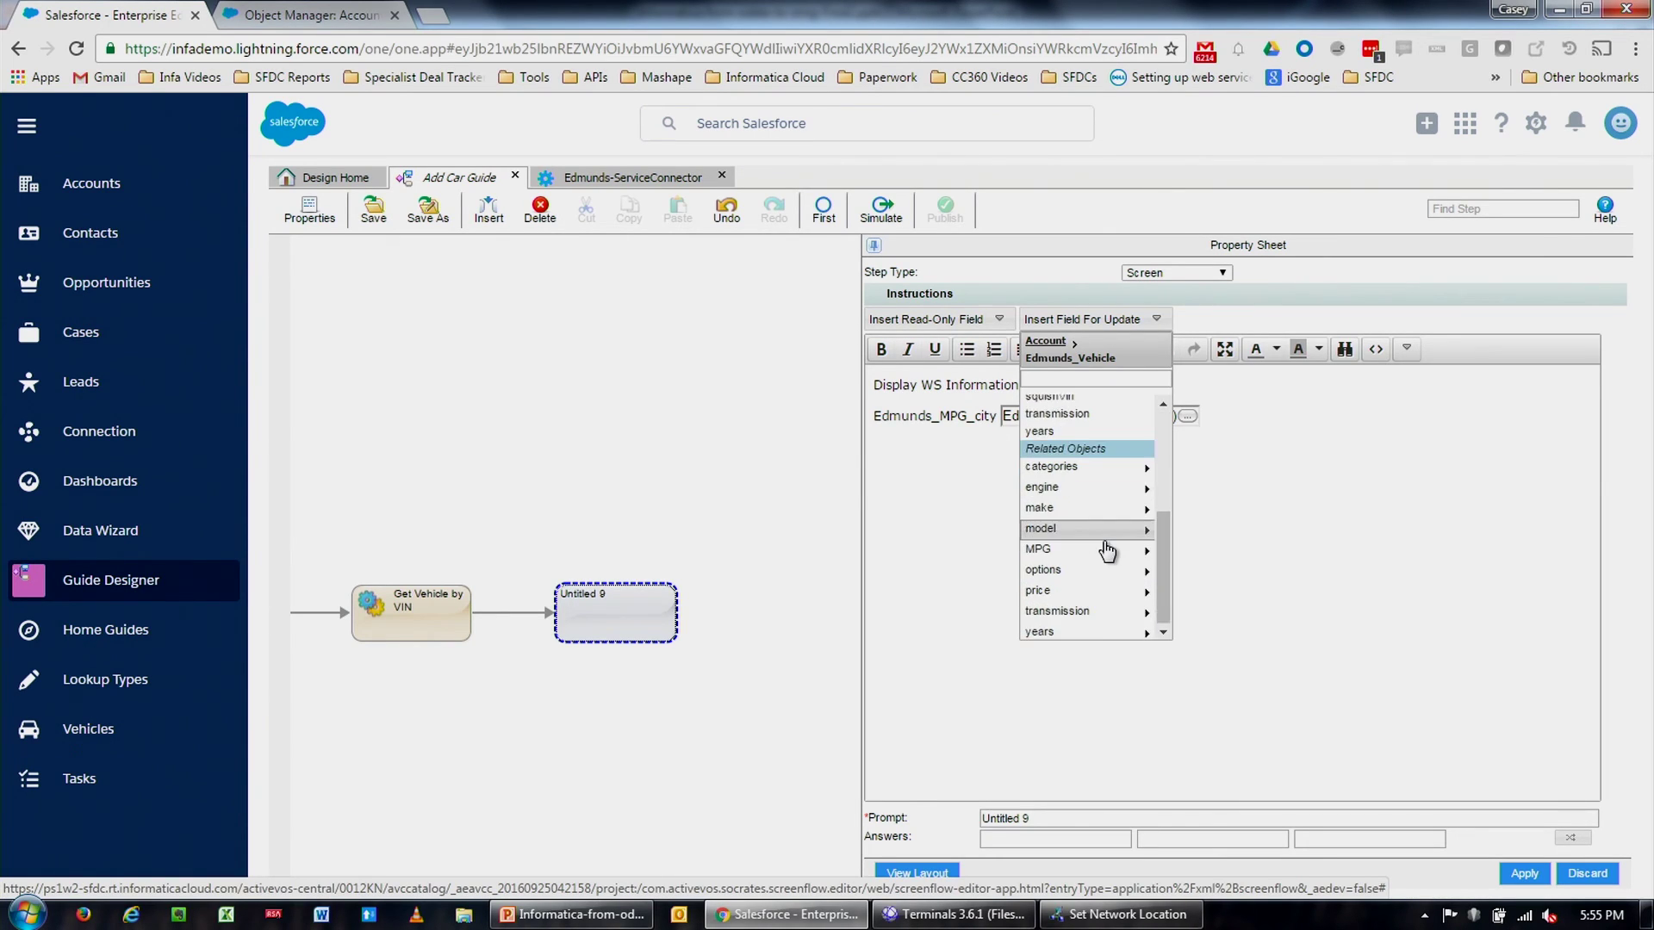
left_click(1105, 547)
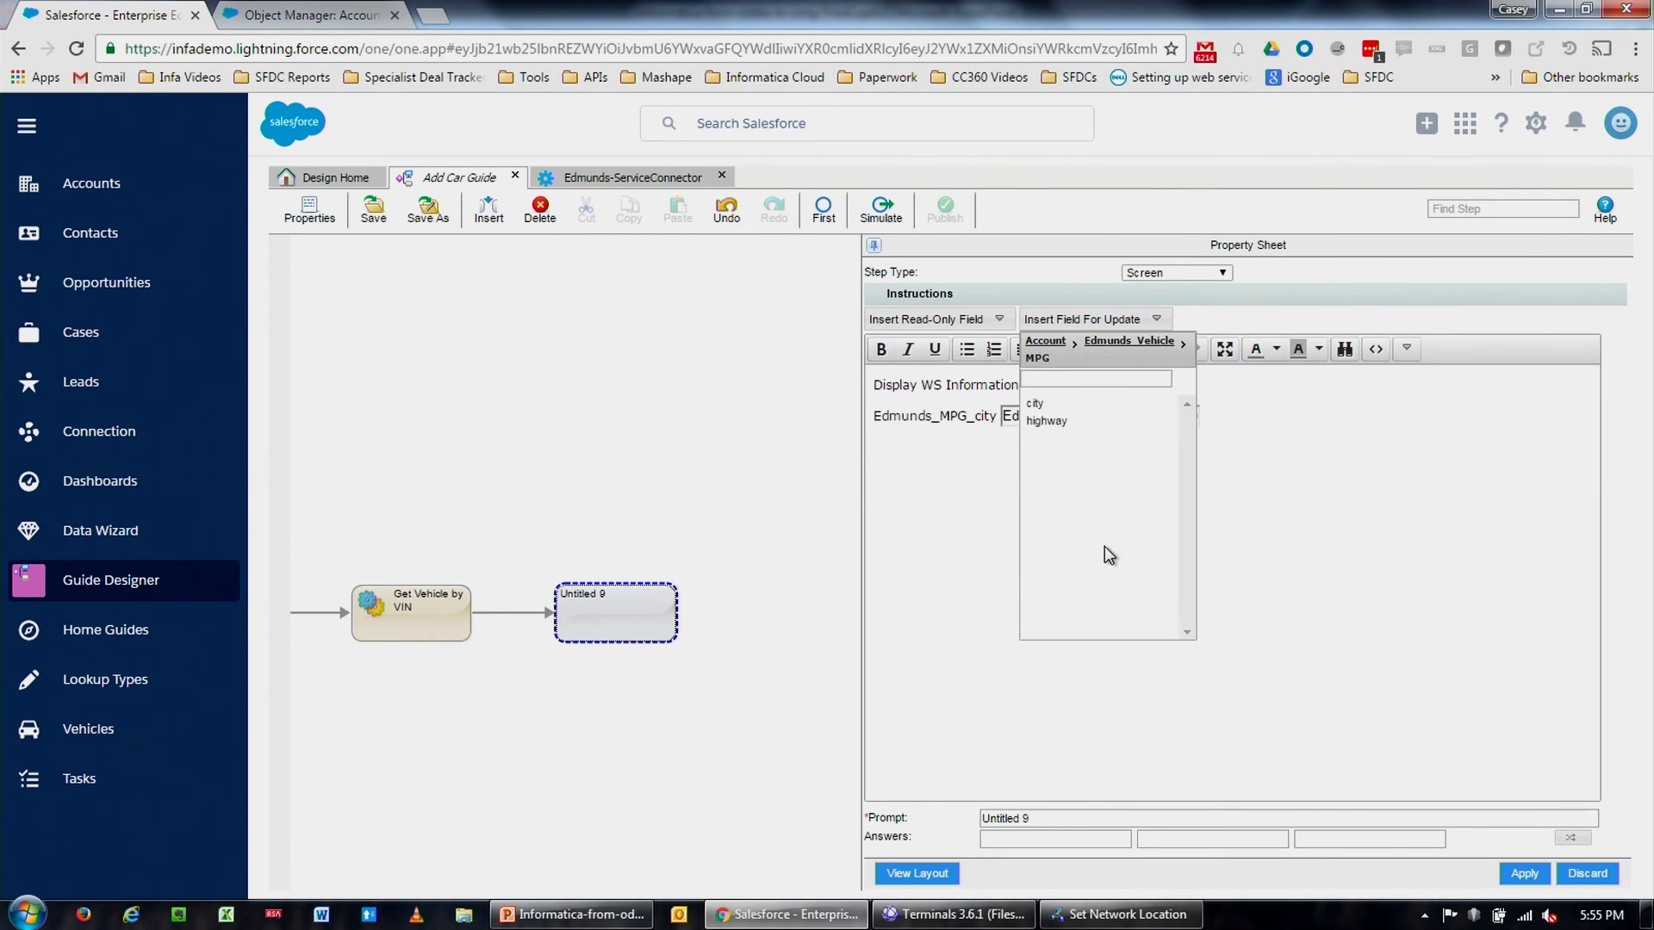
left_click(1072, 422)
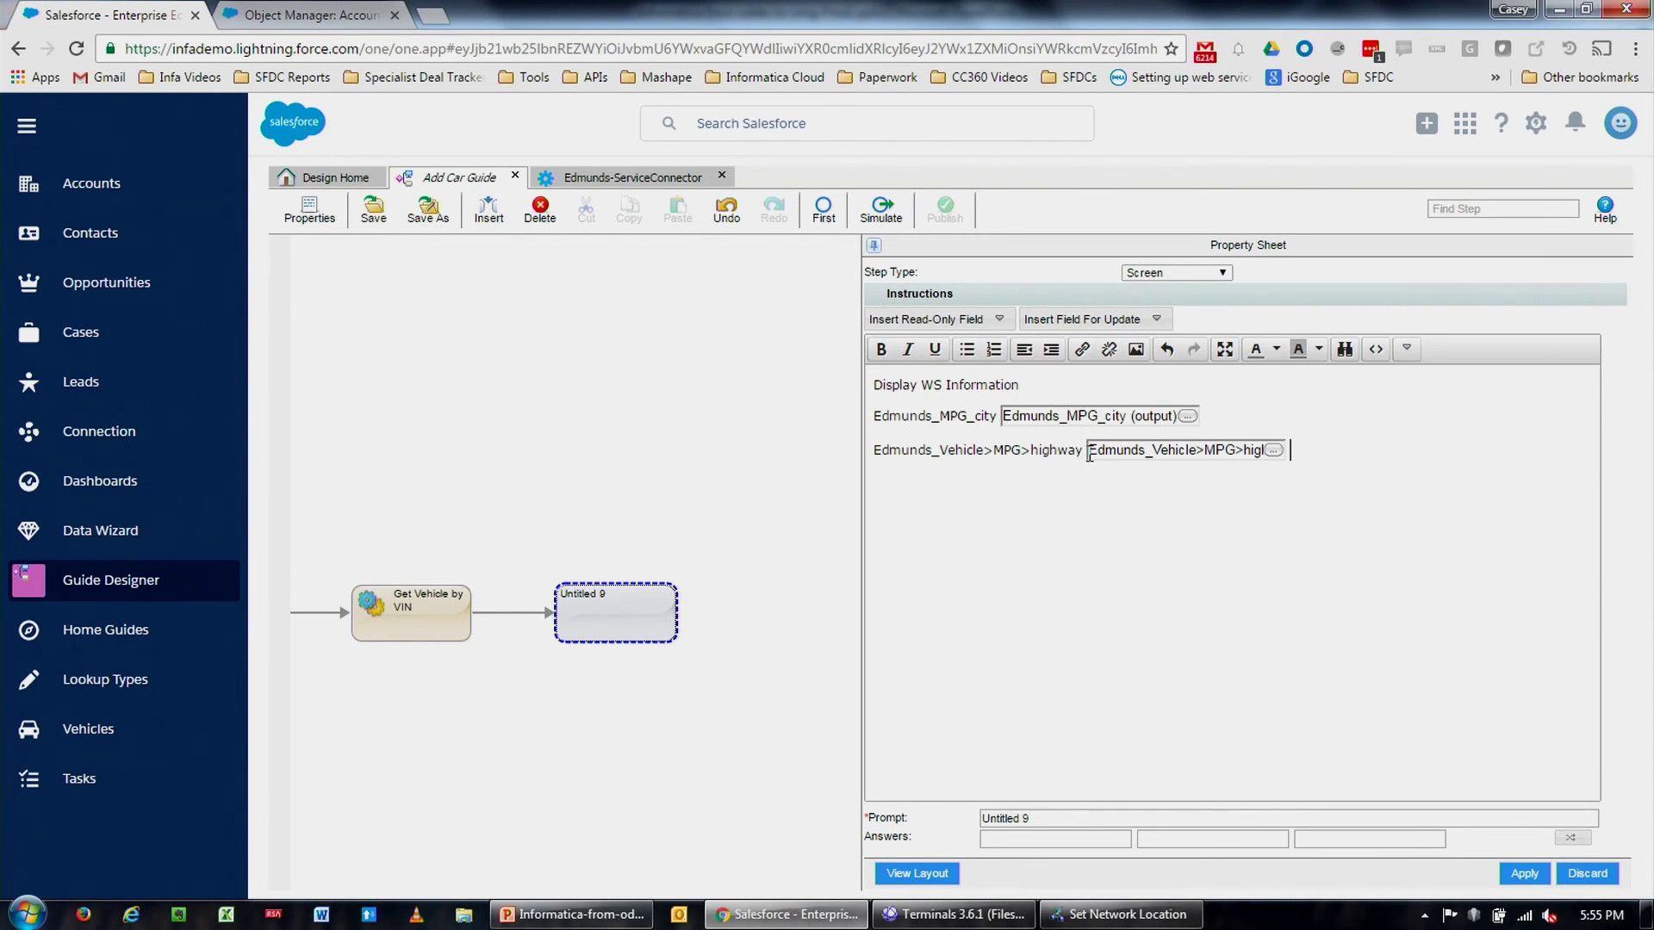
- Replace the inserted highway field and its label with the text "Edmunds_MPG_Highway"
key("BackSpace")
key("BackSpace")
key("BackSpace")
key("BackSpace")
key("BackSpace")
key("BackSpace")
key("BackSpace")
key("BackSpace")
key("BackSpace")
key("BackSpace")
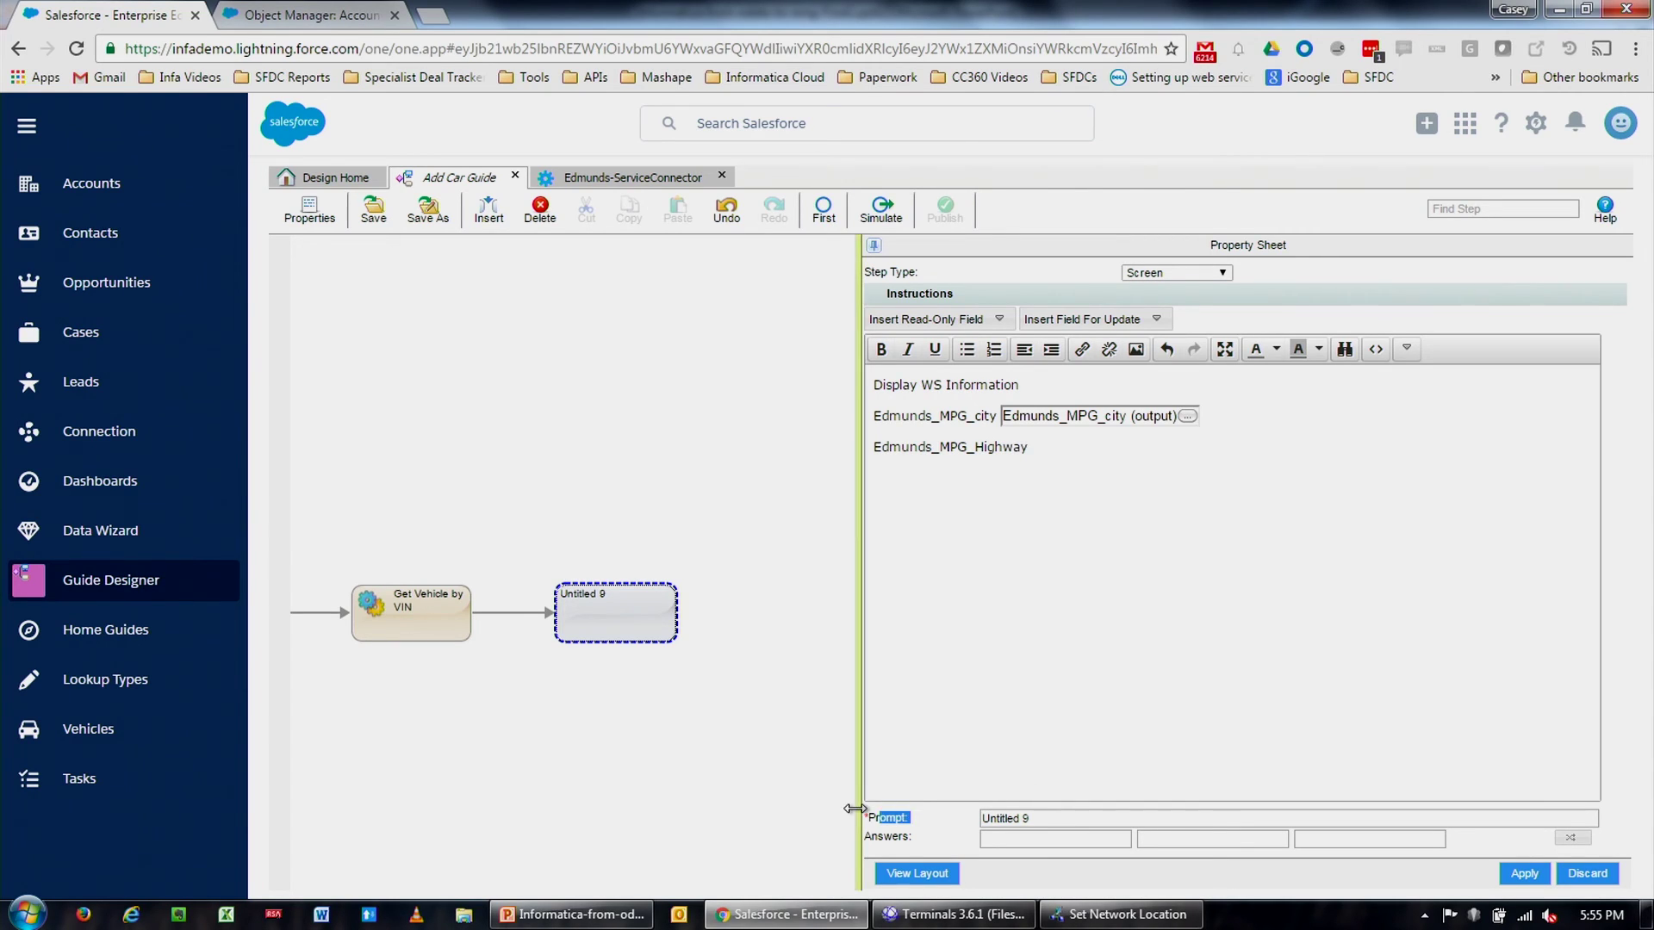
- Set the screen step's prompt to "Review WS Information" with the answer "Continue", and apply the changes
left_click_drag(1044, 823, 860, 825)
type("Re")
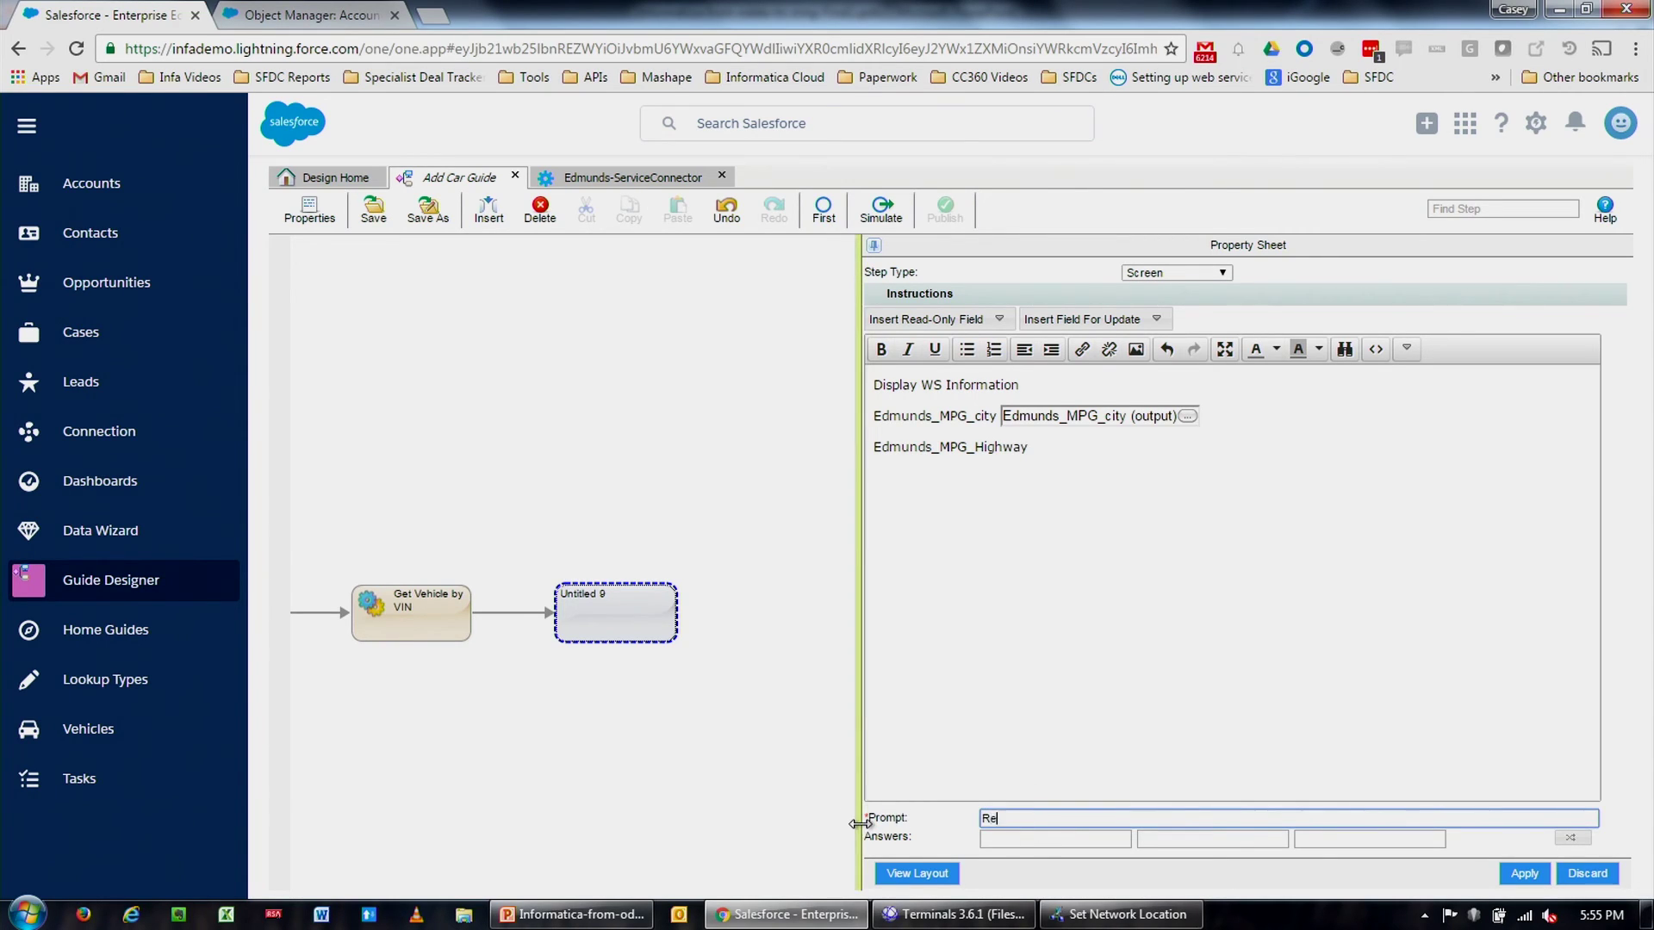
type("view WS Information")
key("Tab")
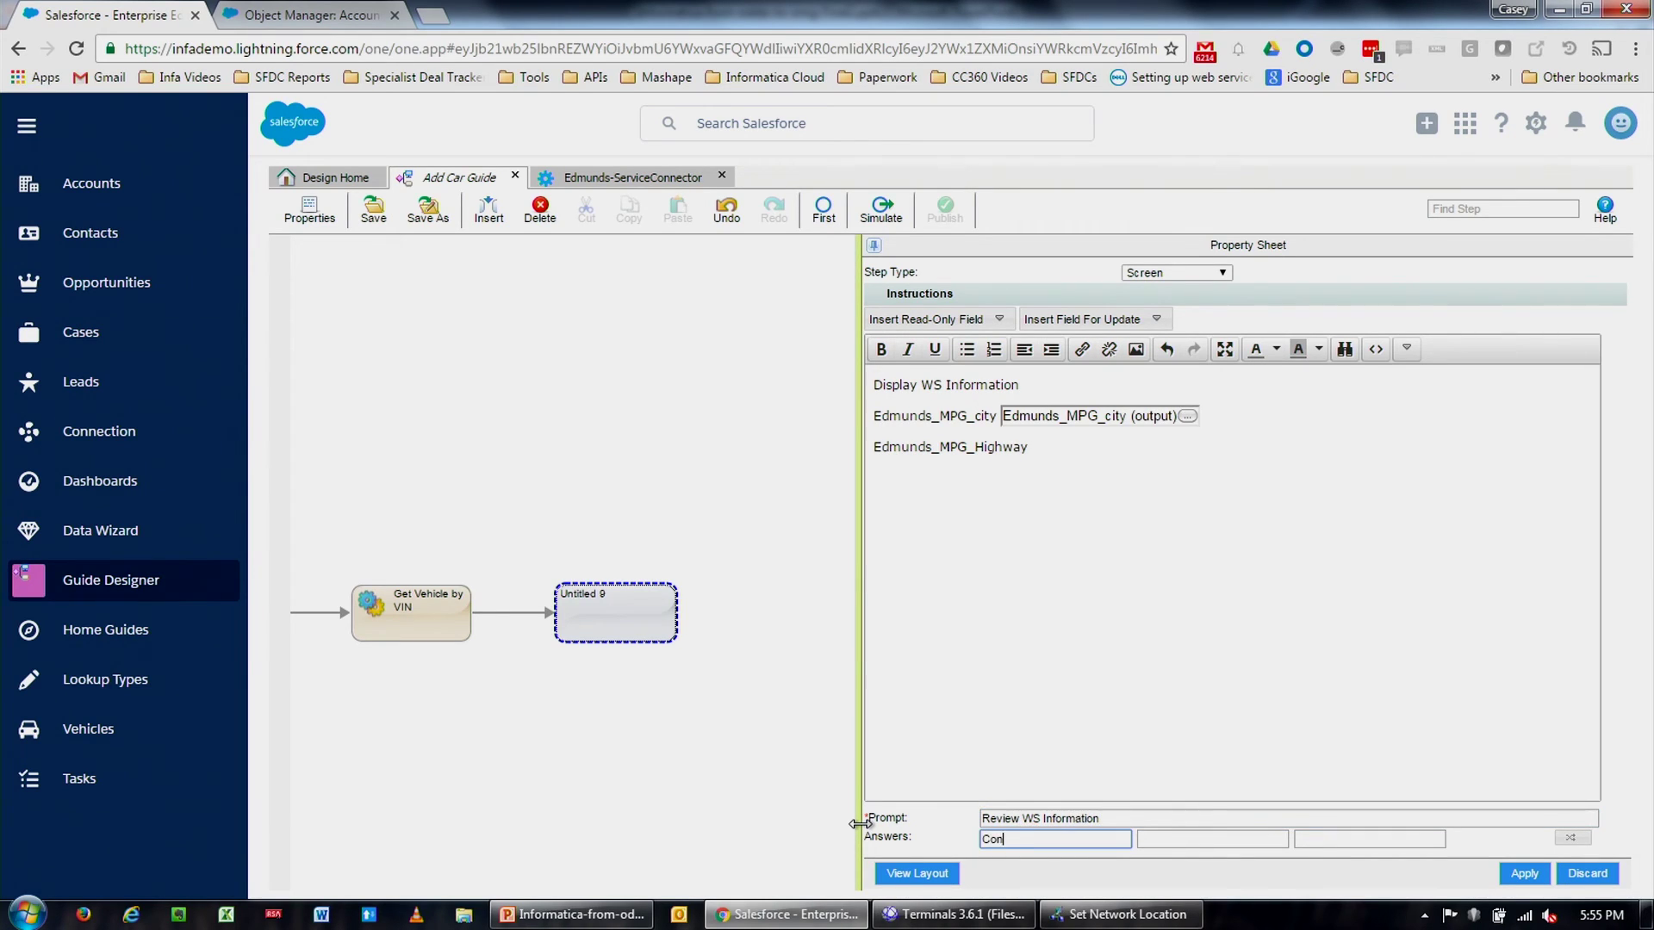
left_click(1521, 873)
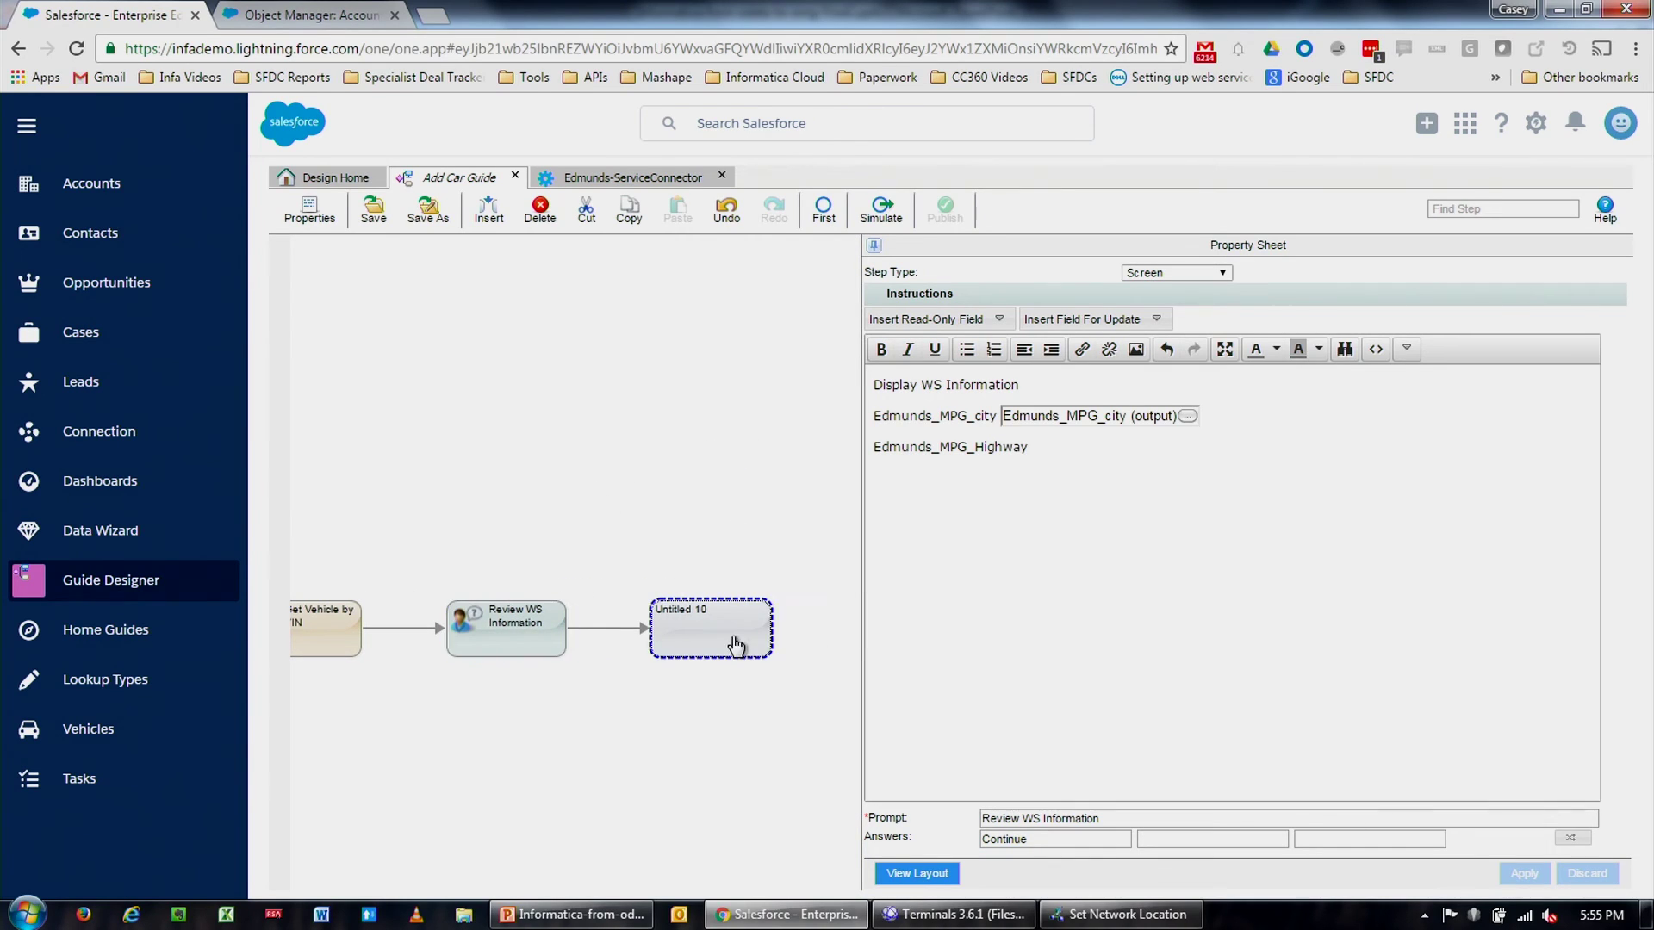
- Make the untitled step after Review WS Information a Create step for the Salesforce Vehicle object and show its inputs
left_click(734, 642)
left_click(1144, 276)
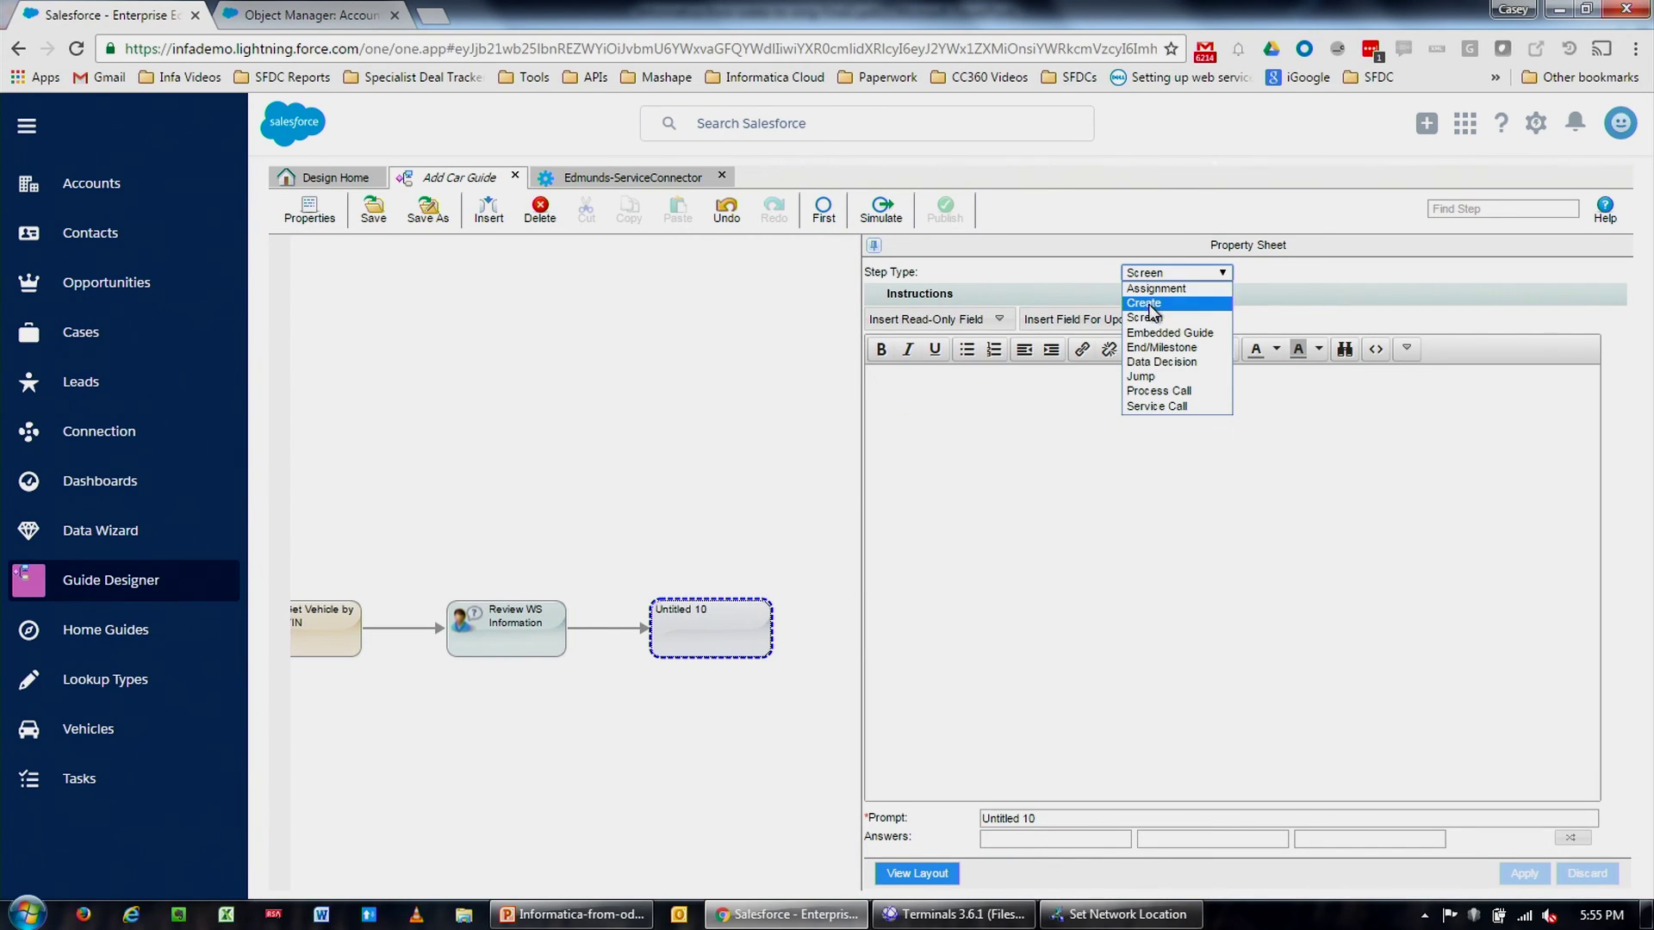
left_click(1145, 303)
left_click(1165, 317)
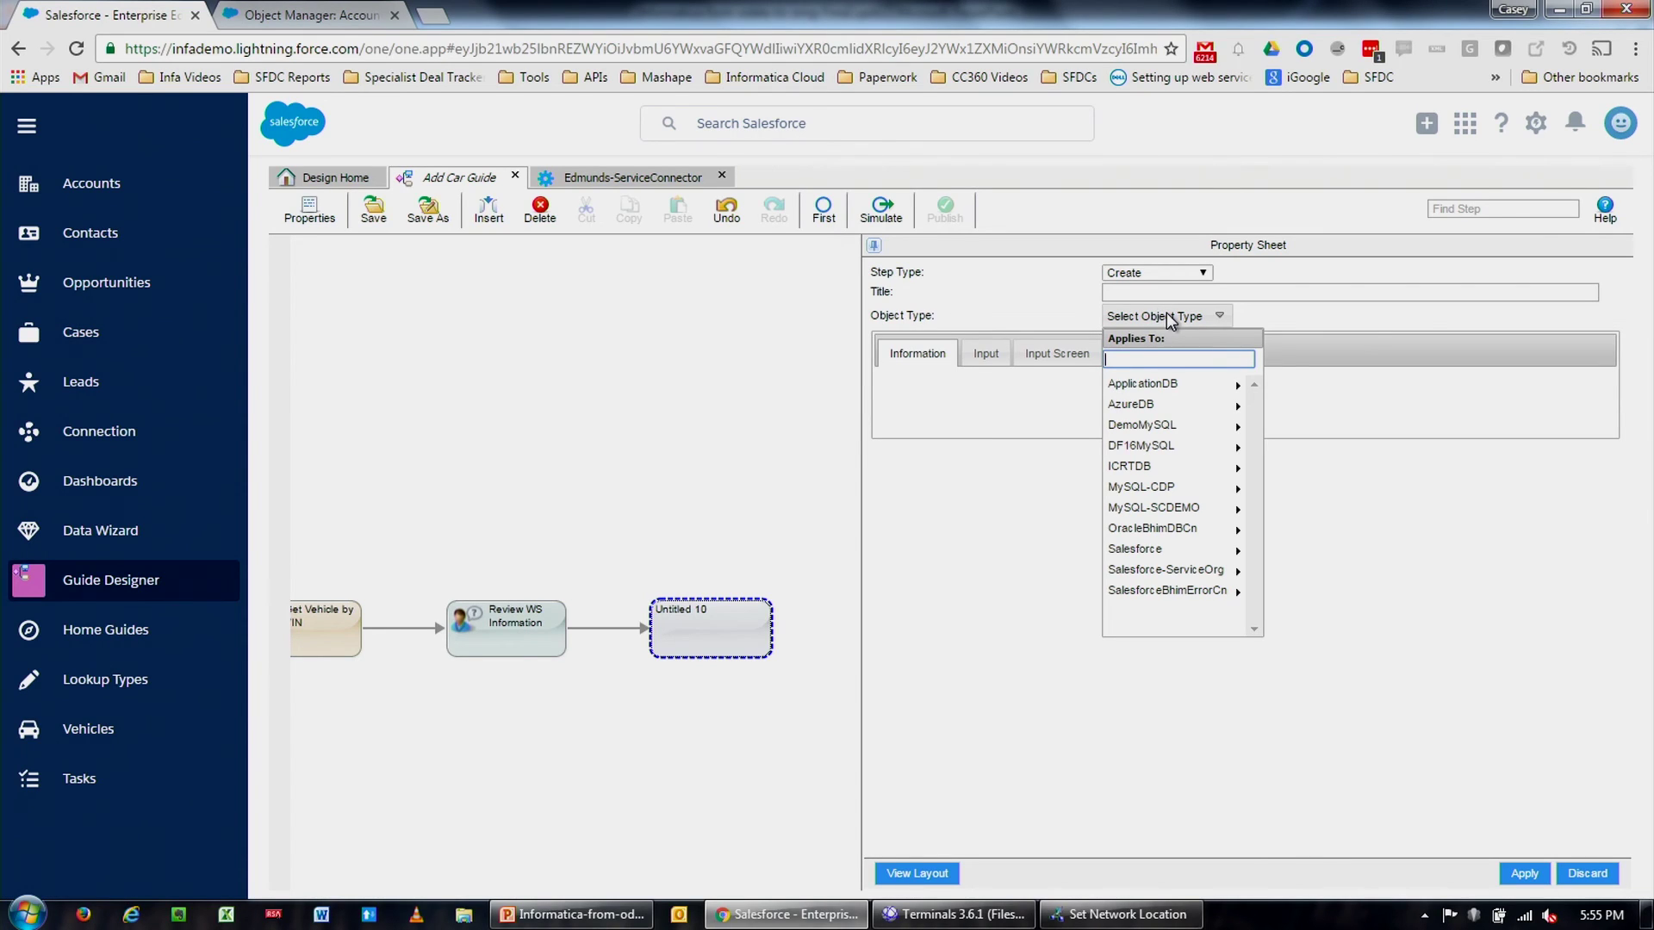
left_click(1177, 551)
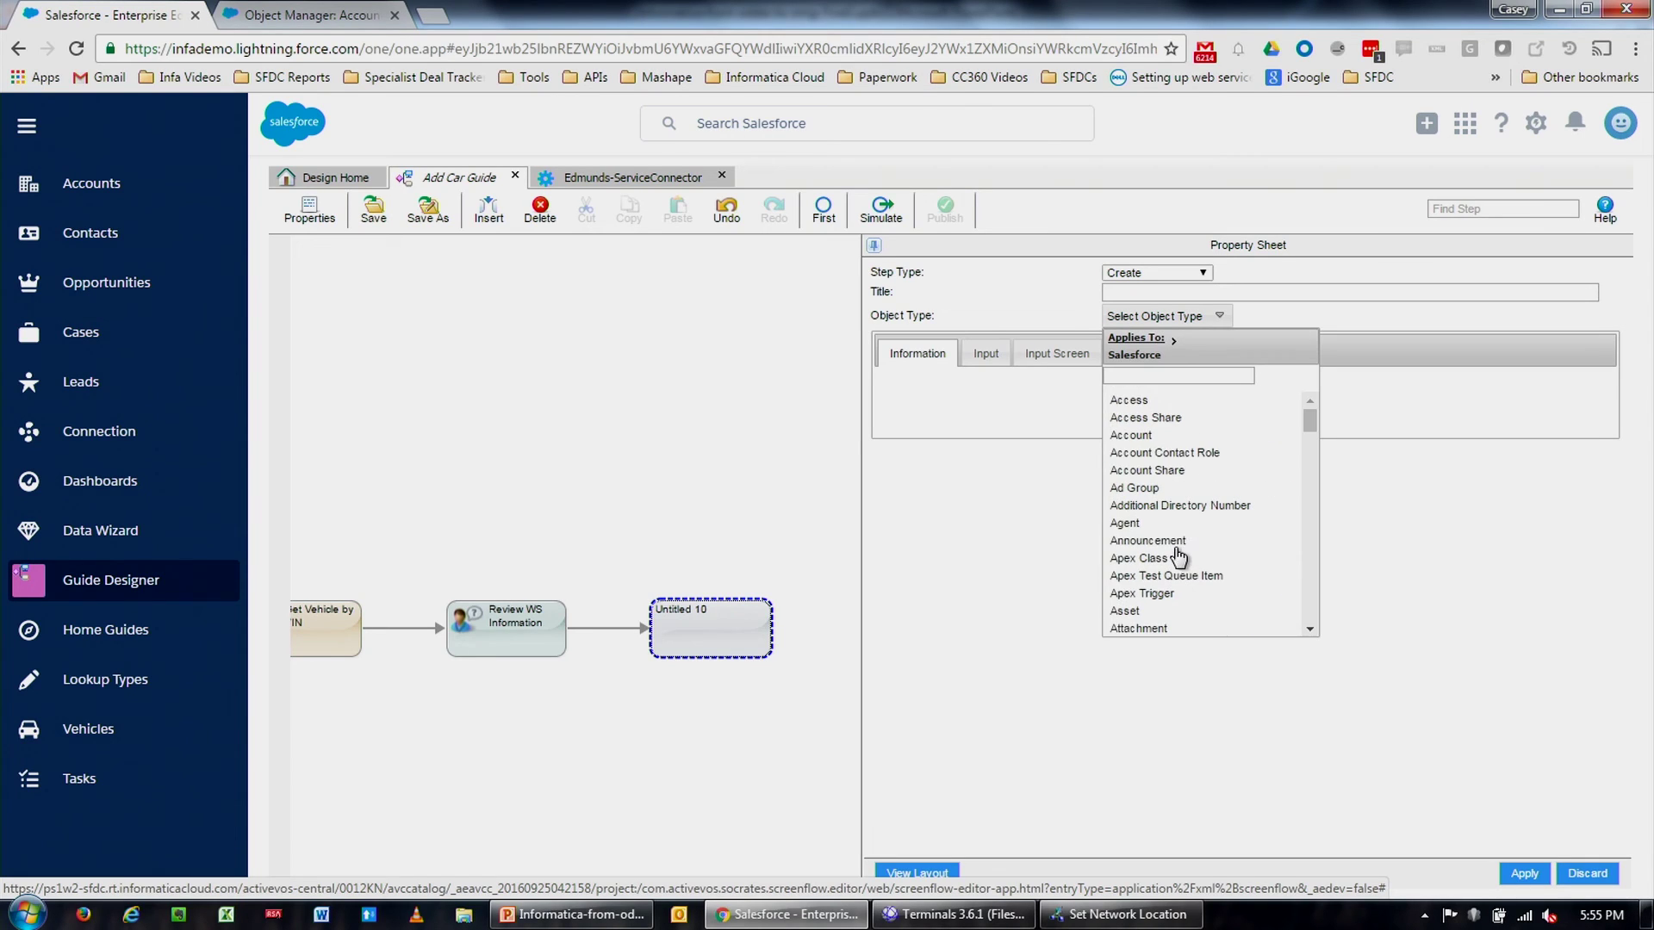
left_click(1183, 373)
type("veh")
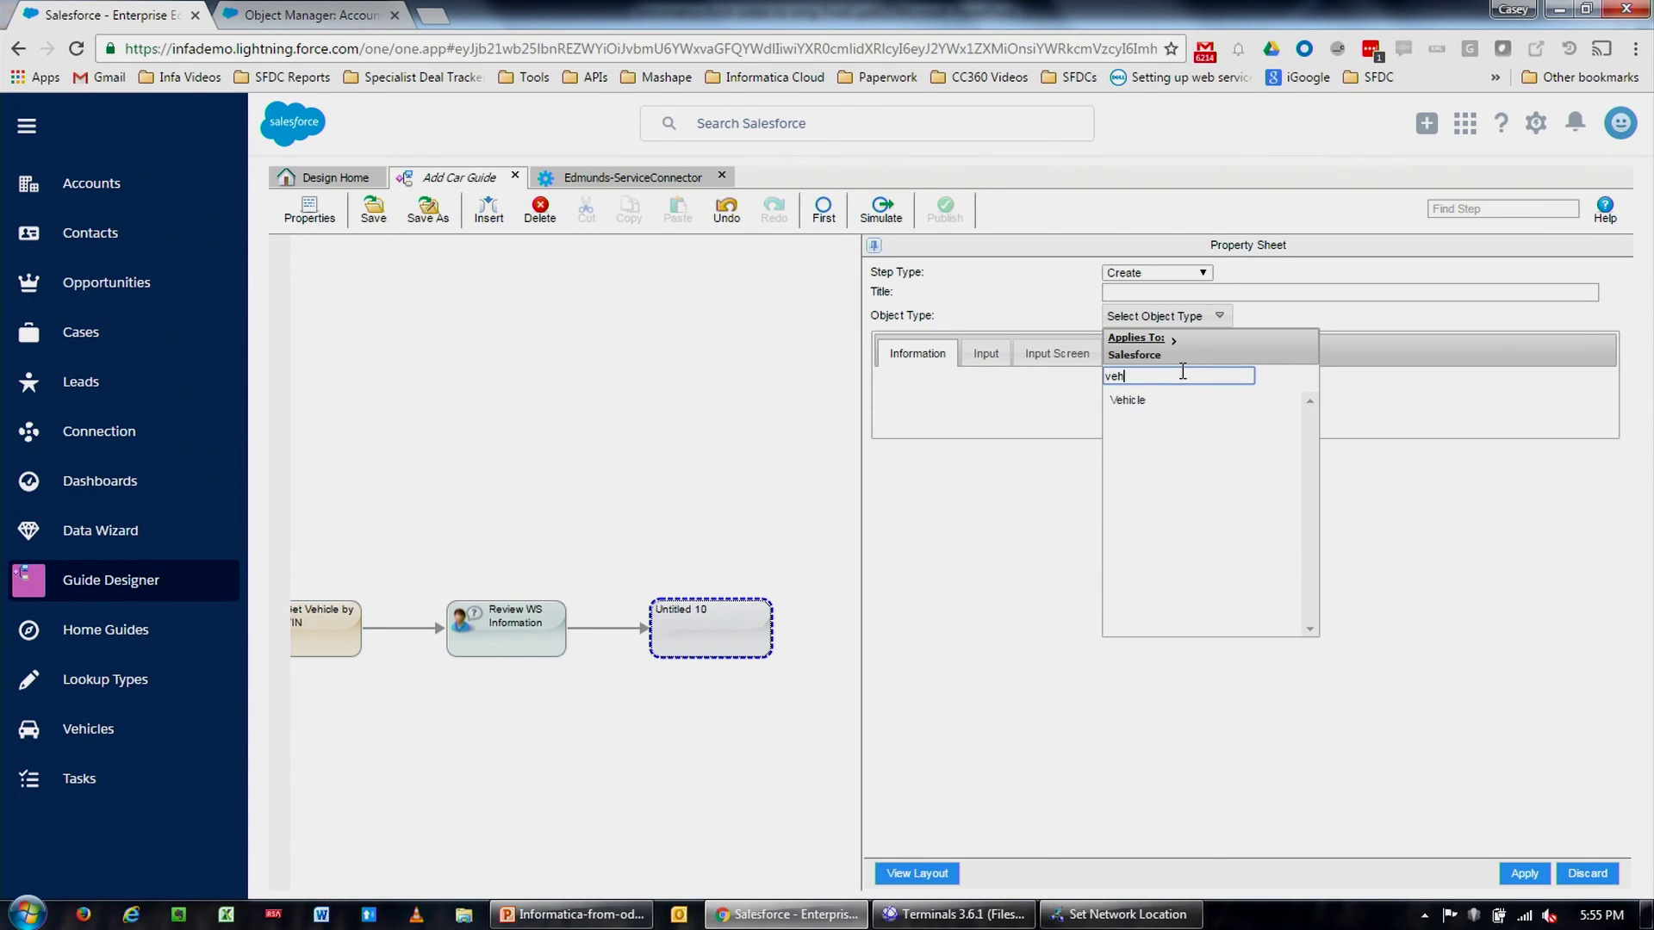
left_click(1175, 406)
left_click(999, 355)
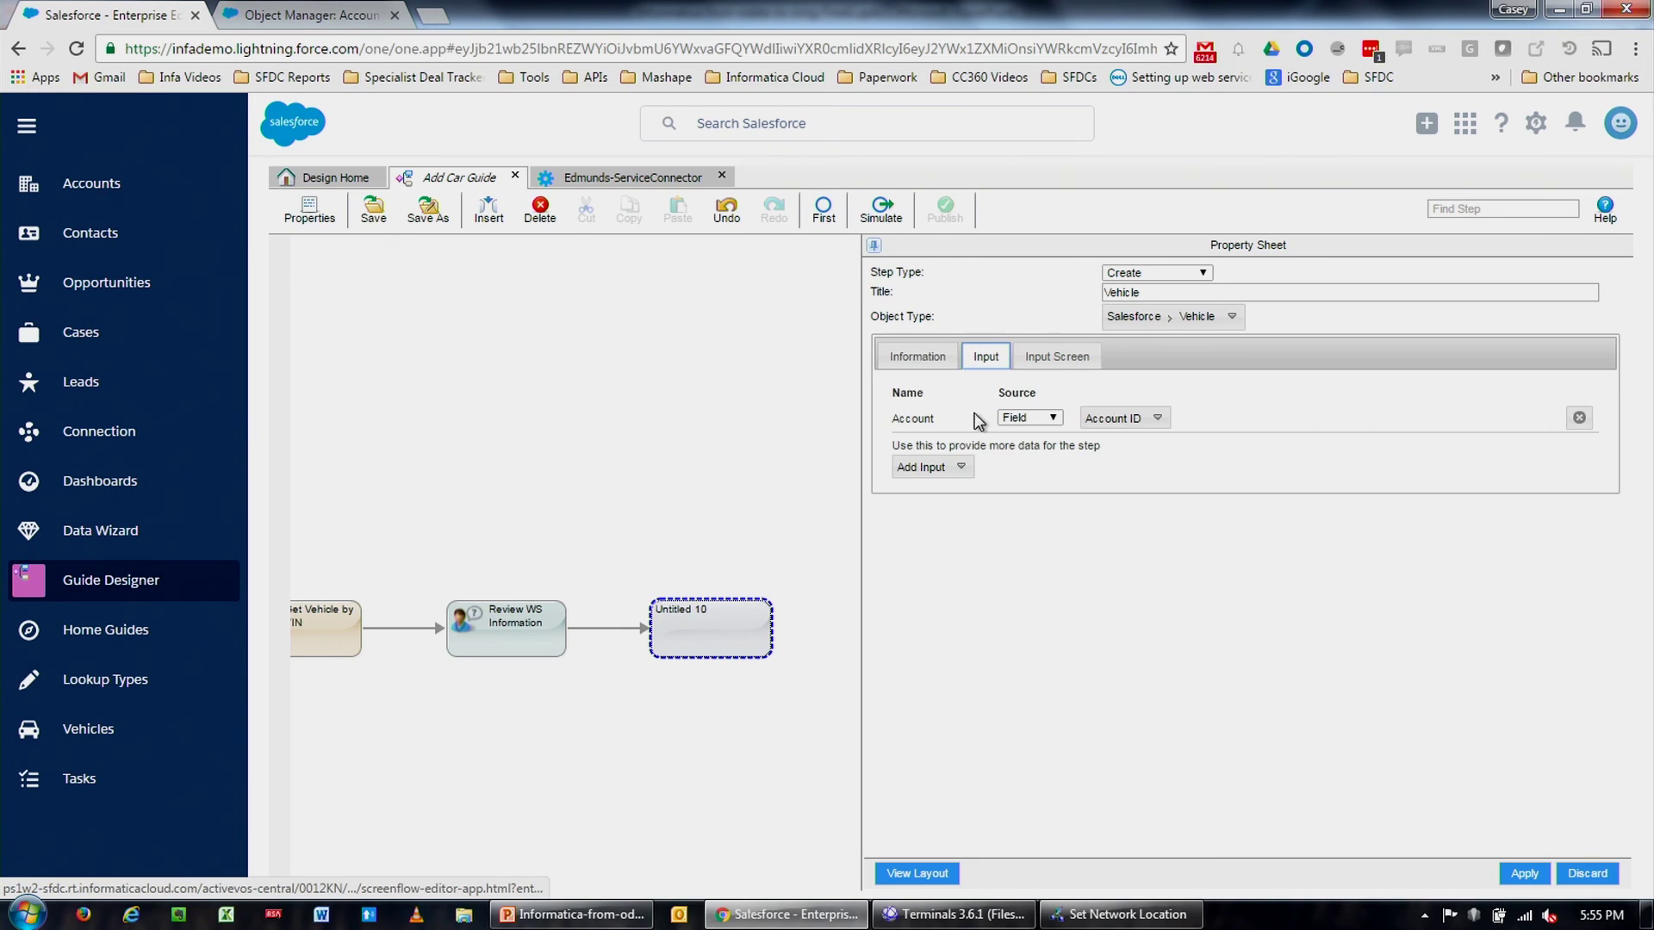
left_click(948, 469)
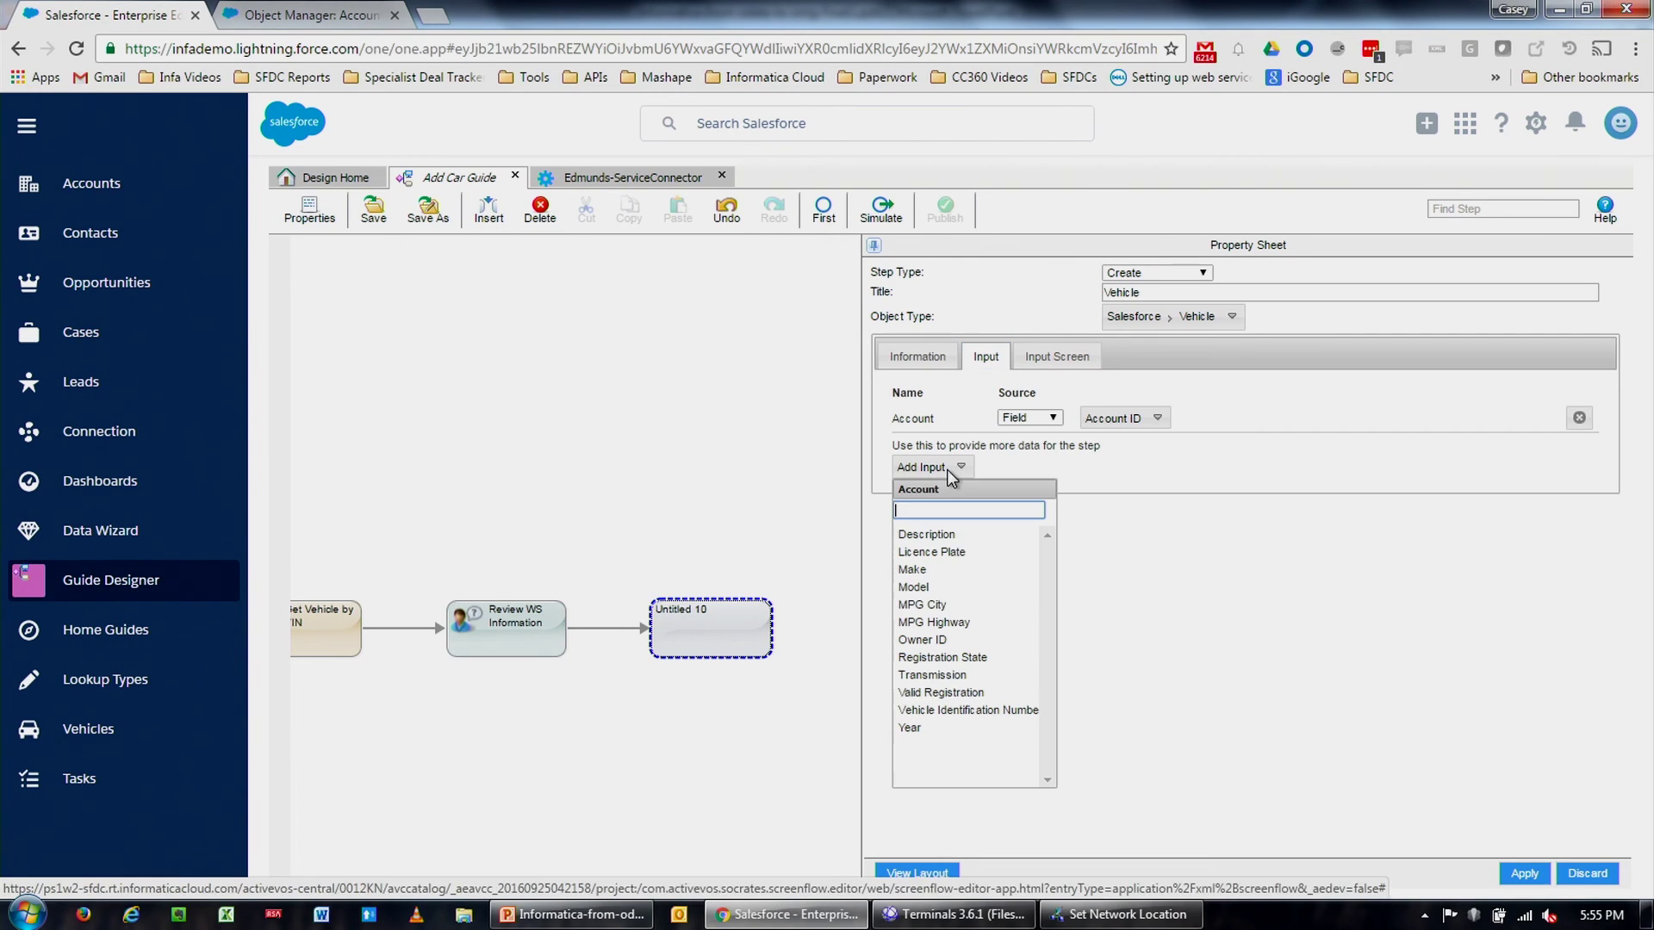
left_click(931, 606)
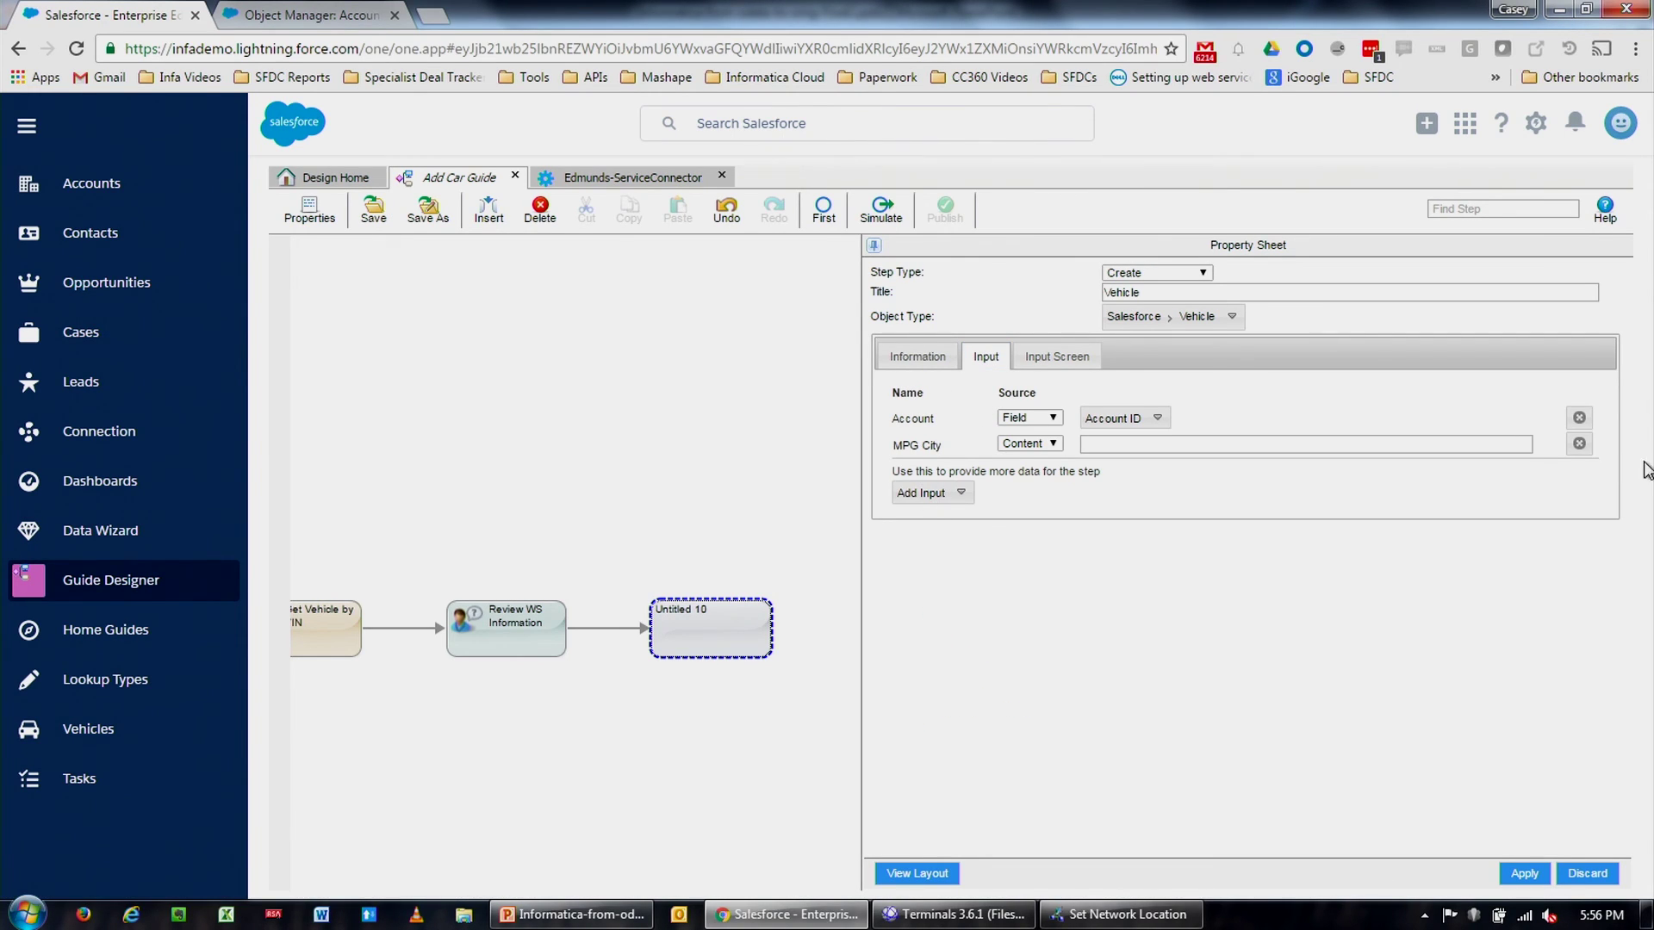
left_click(1579, 444)
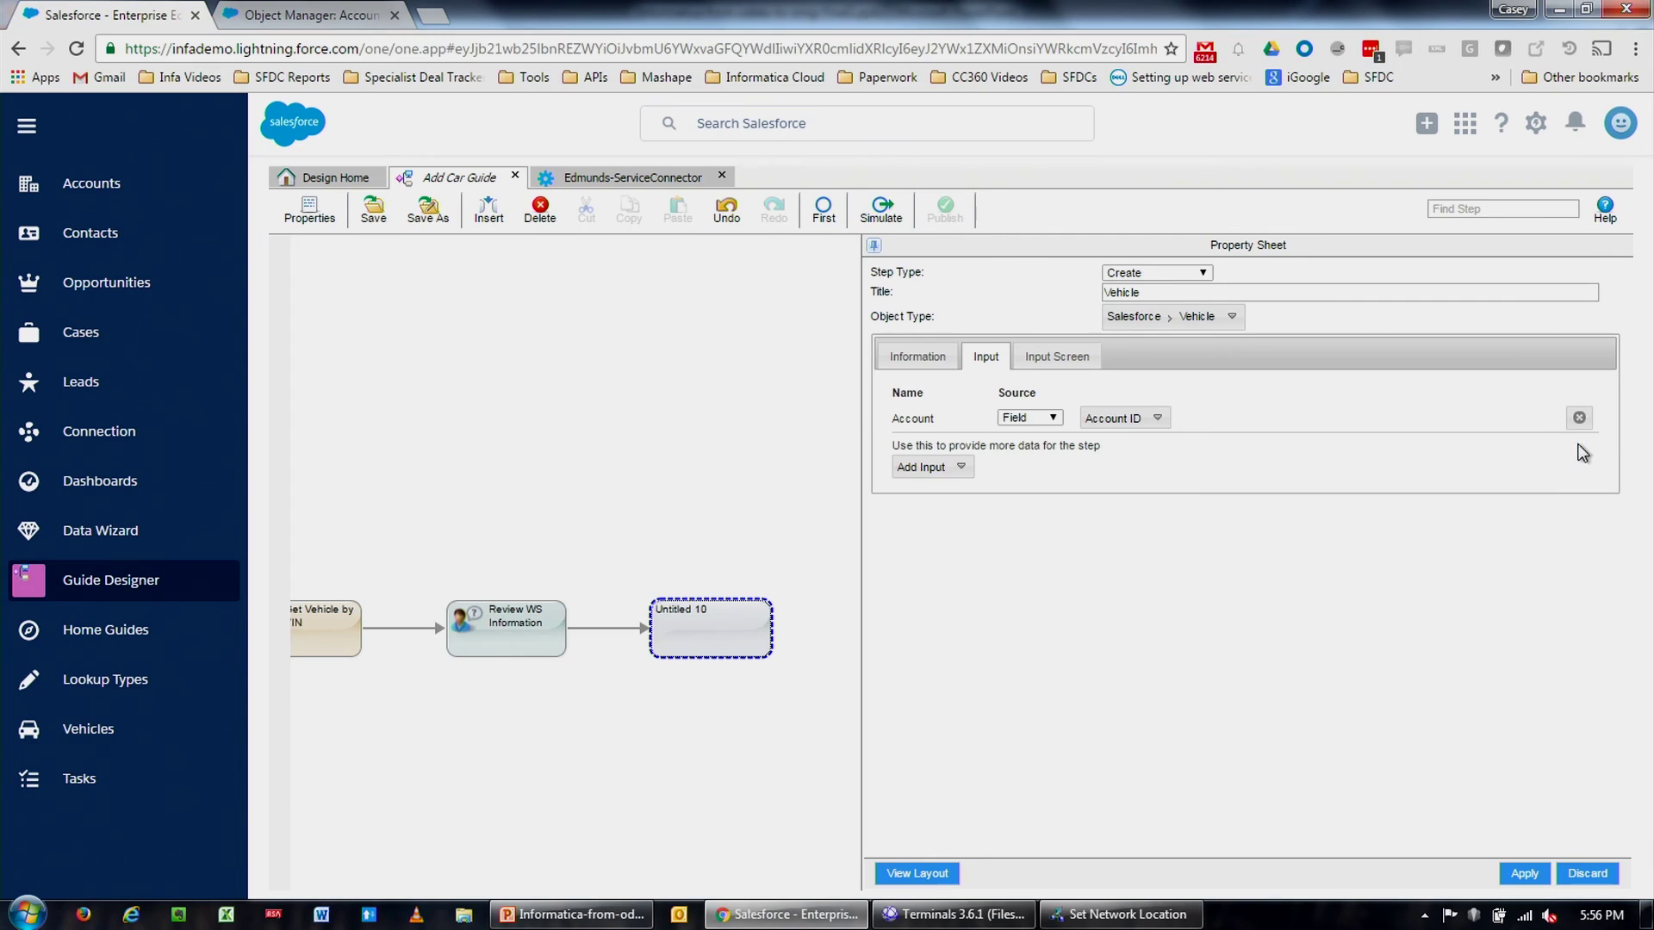
- Add Year, Make and Model as inputs of the Vehicle create step
left_click(941, 469)
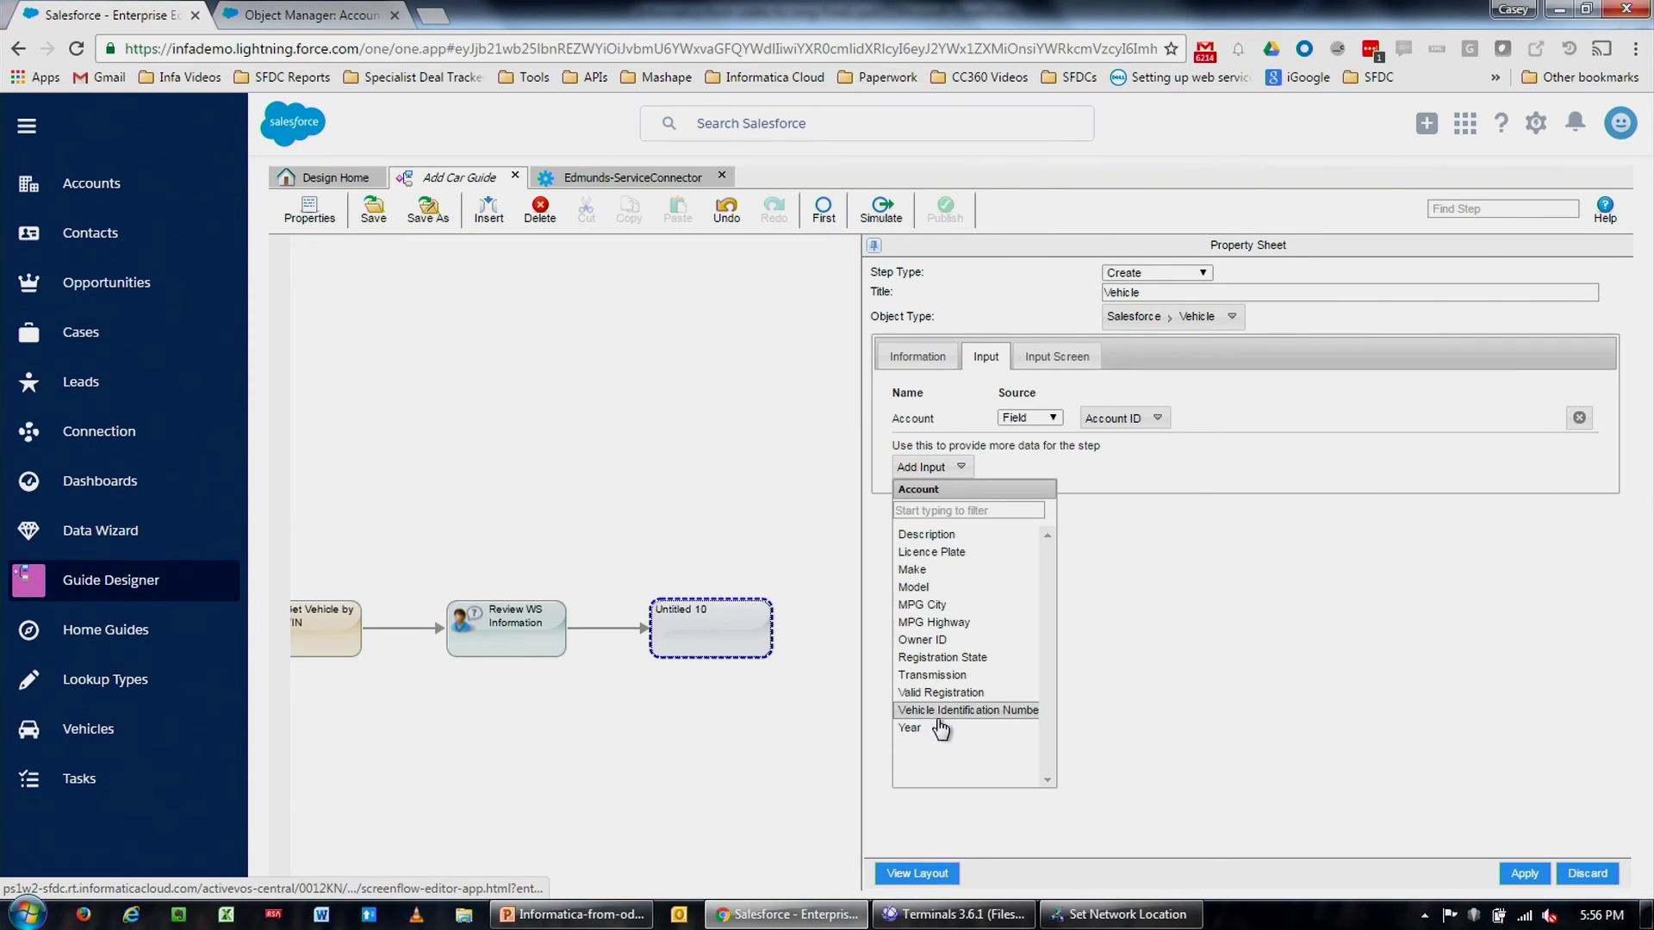
left_click(935, 732)
left_click(935, 493)
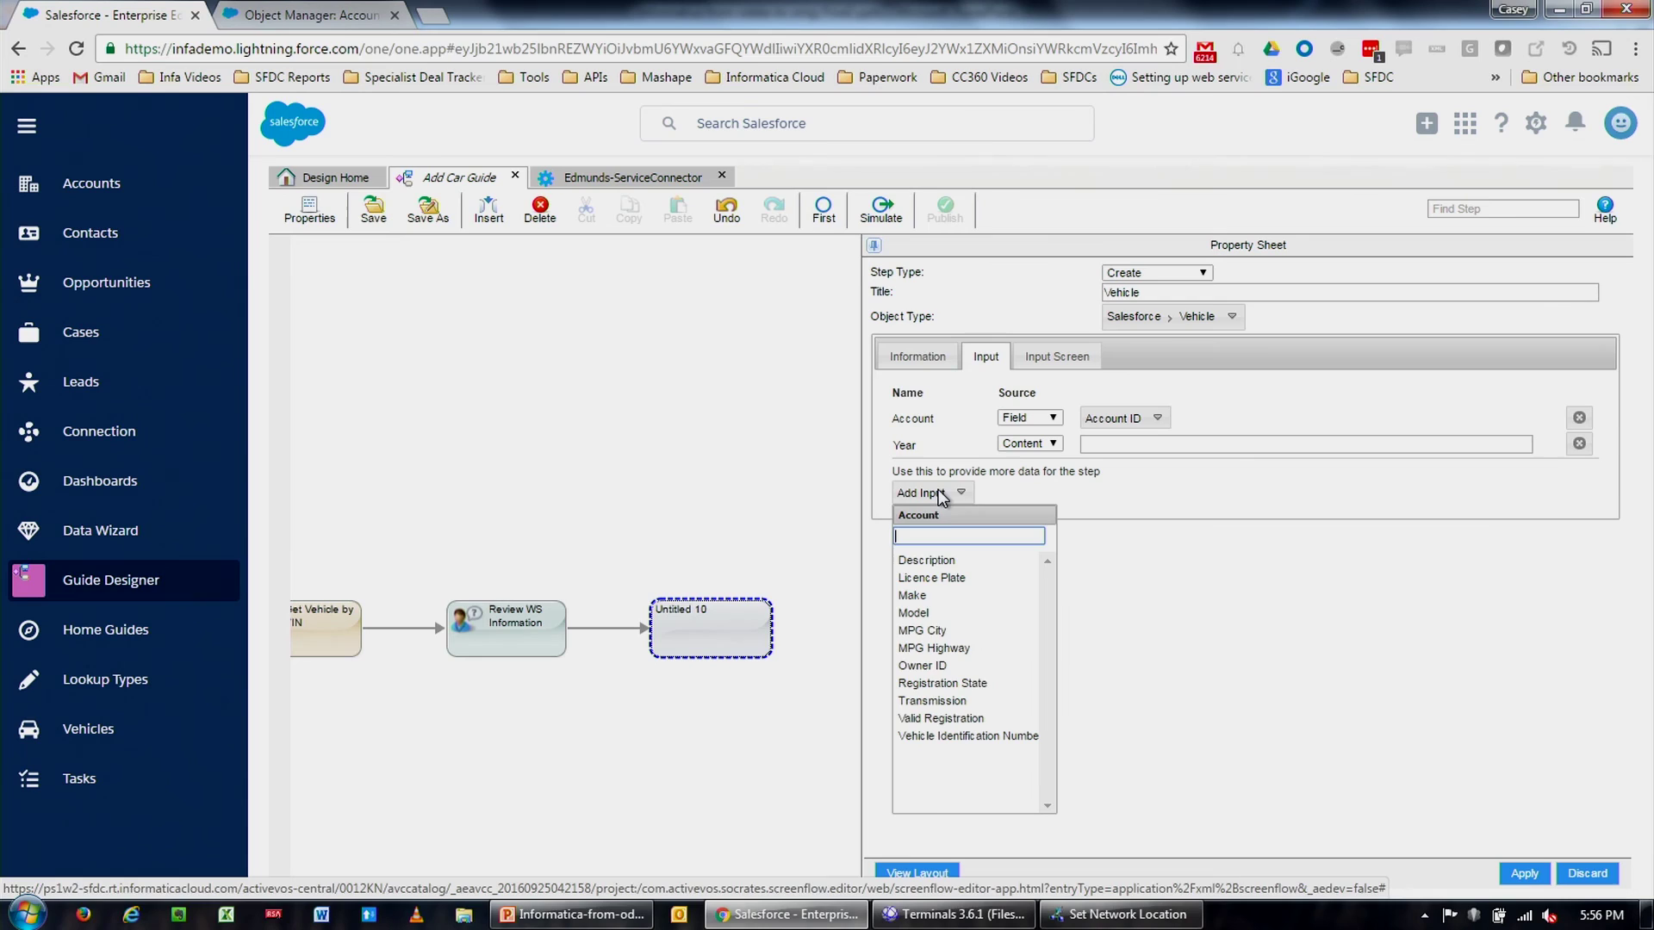
left_click(931, 596)
left_click(946, 517)
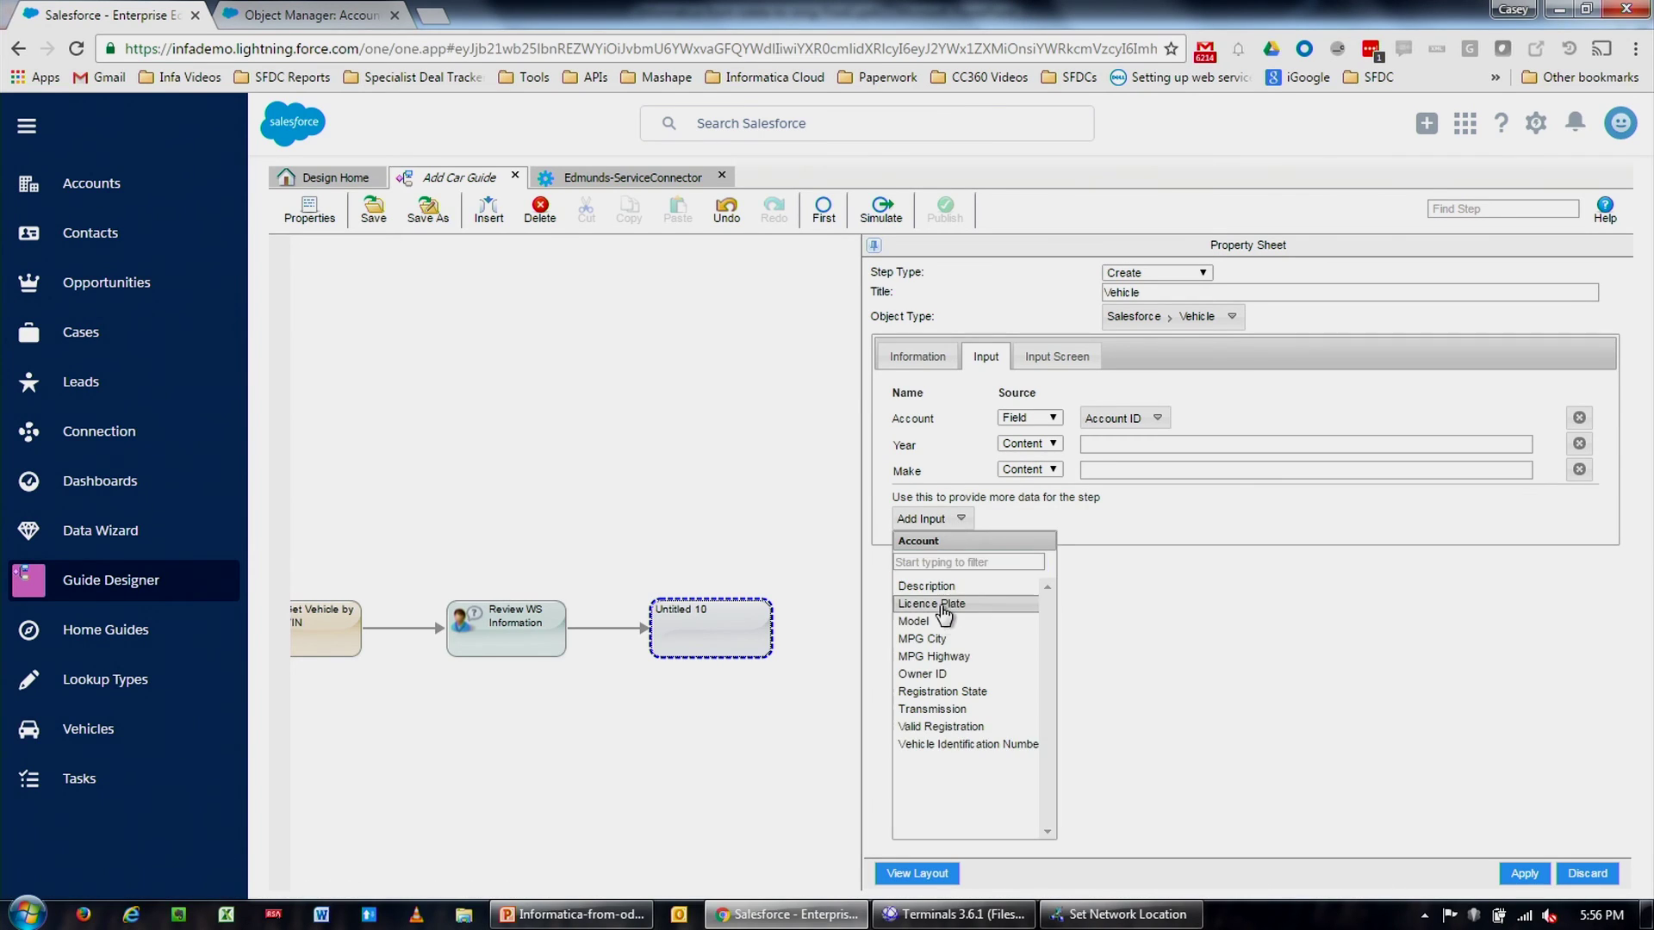
left_click(943, 635)
- Add MPG City, MPG Highway, Registration State and Licence Plate as further inputs of the Vehicle create step
left_click(939, 543)
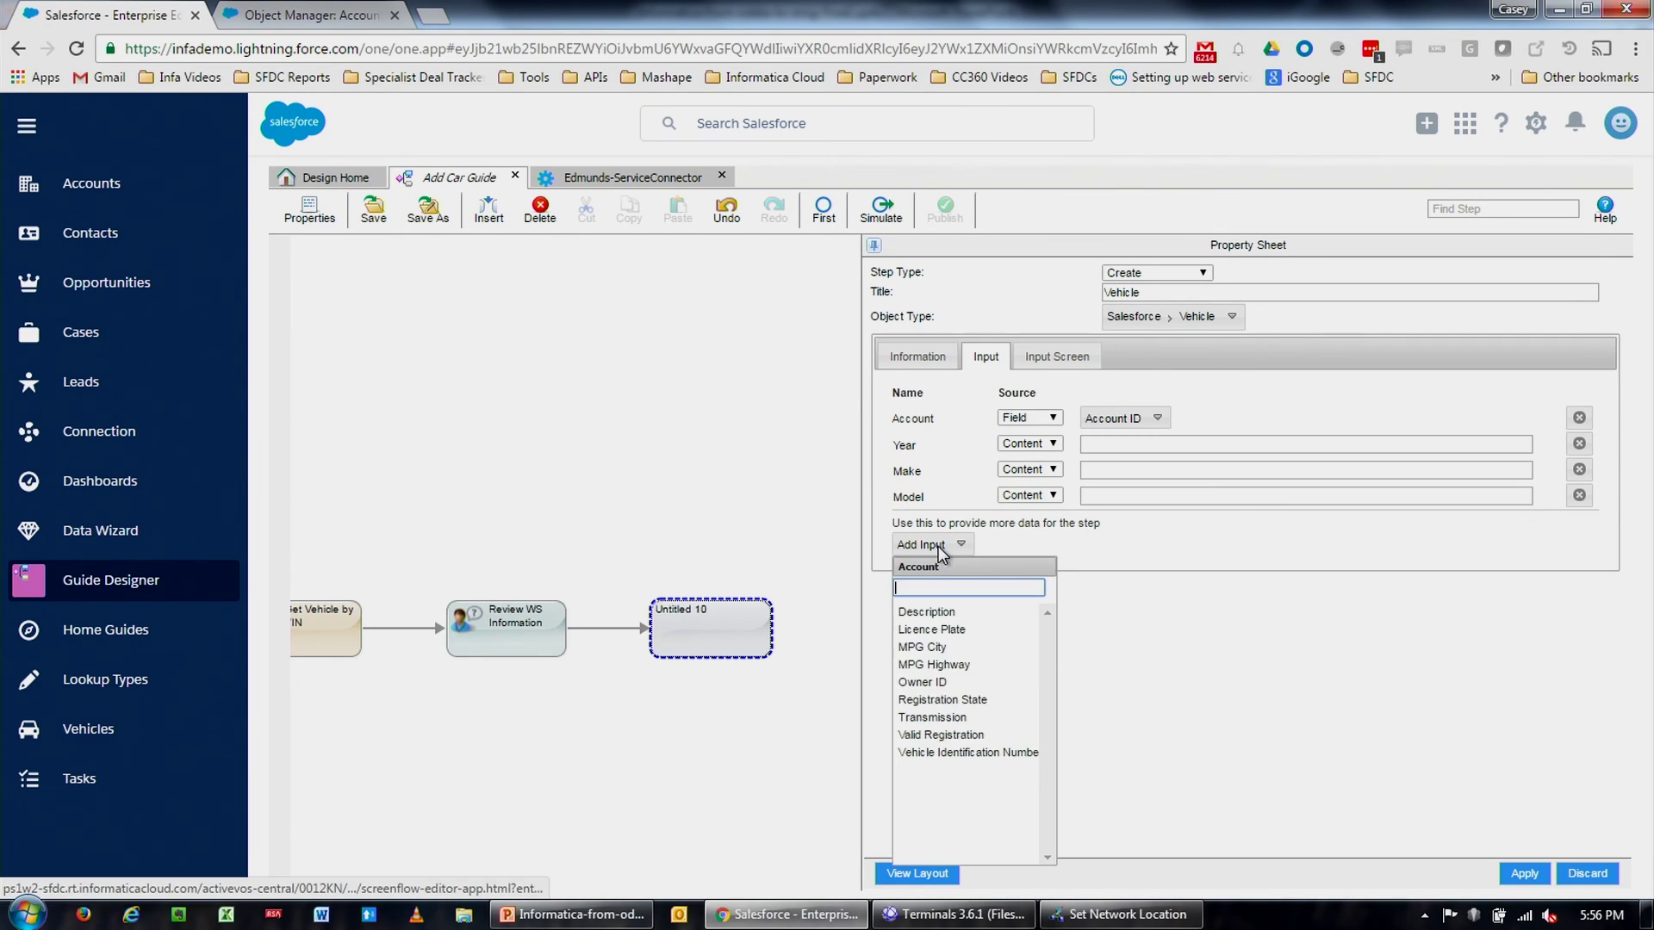
left_click(937, 651)
left_click(941, 571)
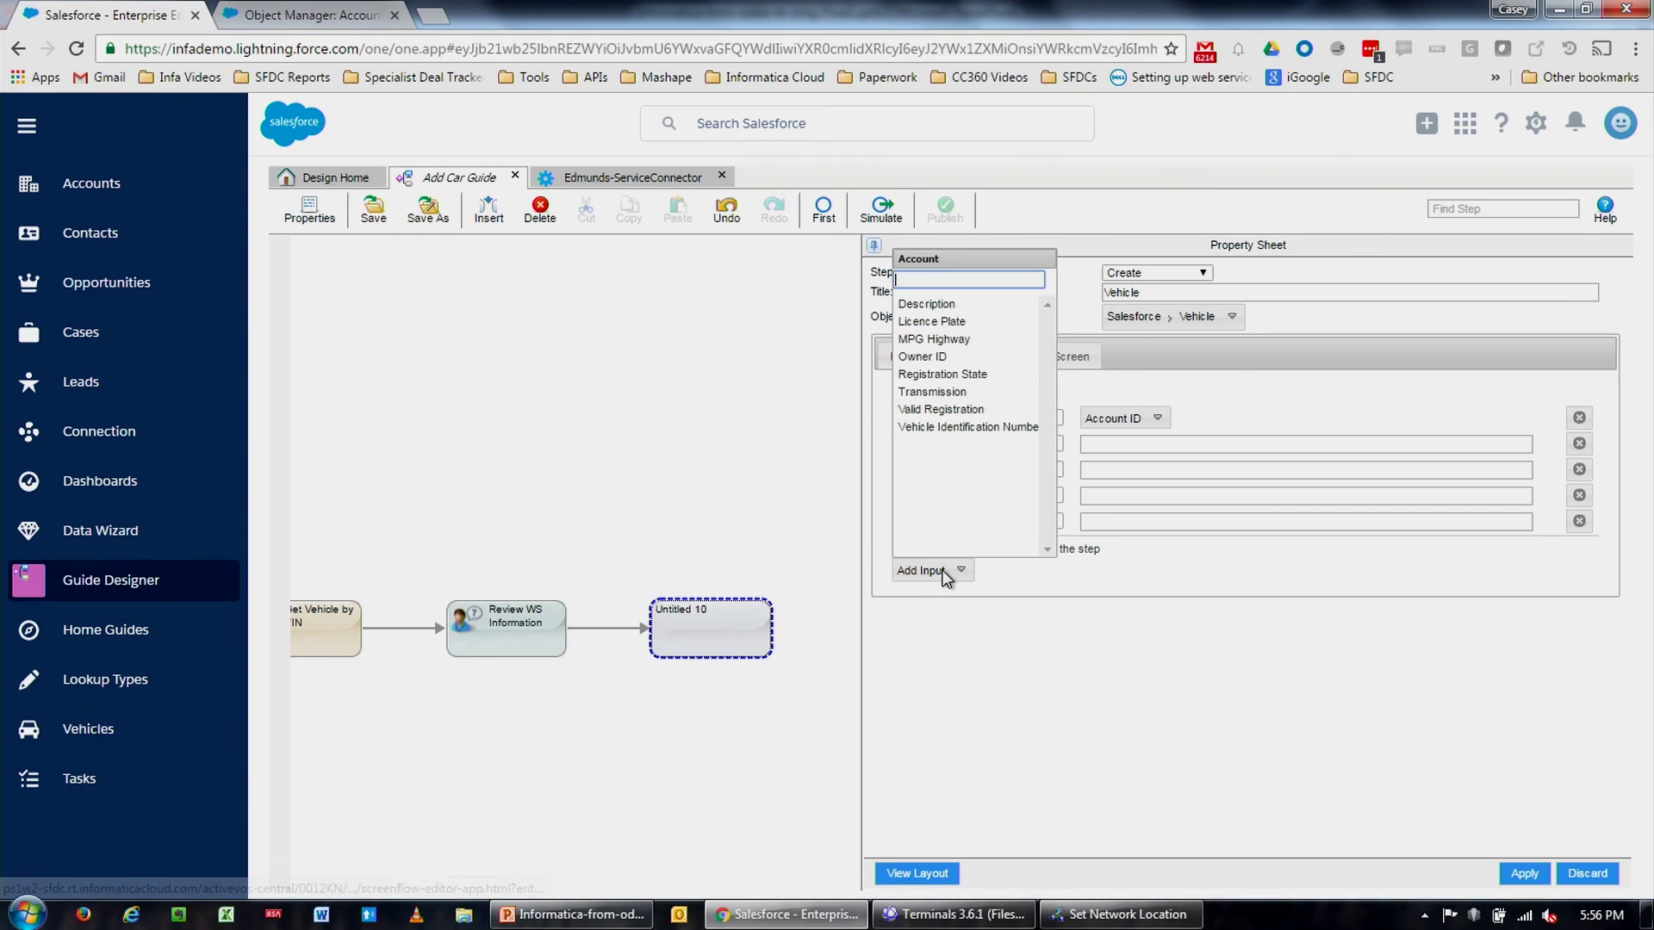
left_click(913, 339)
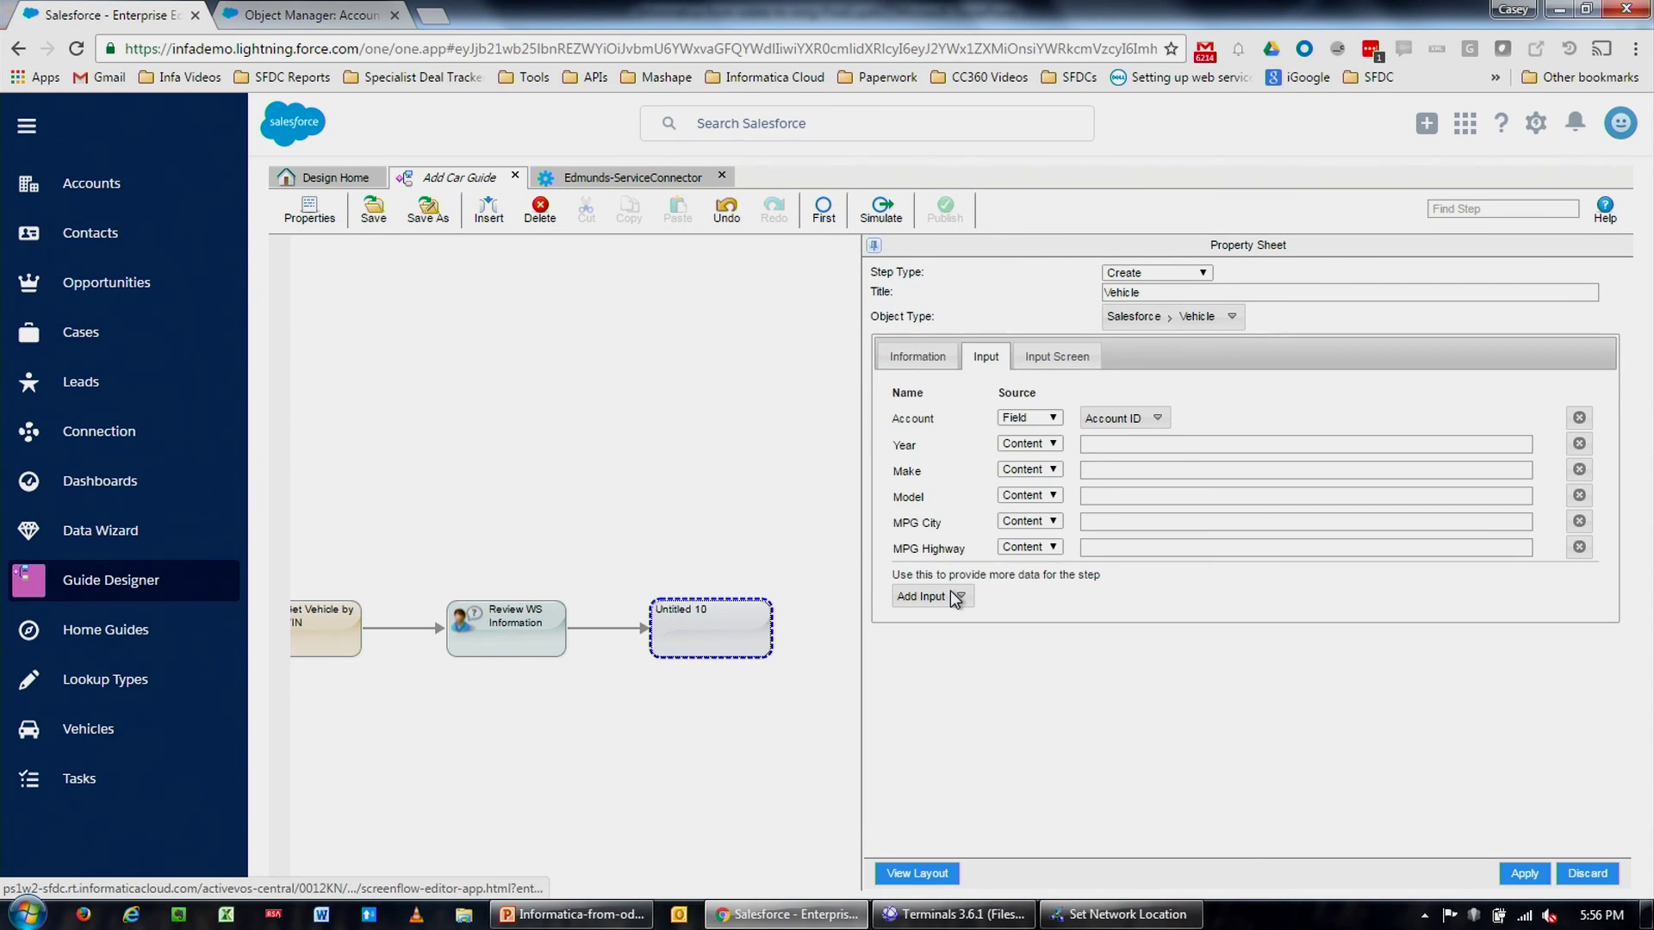
left_click(954, 596)
left_click(963, 382)
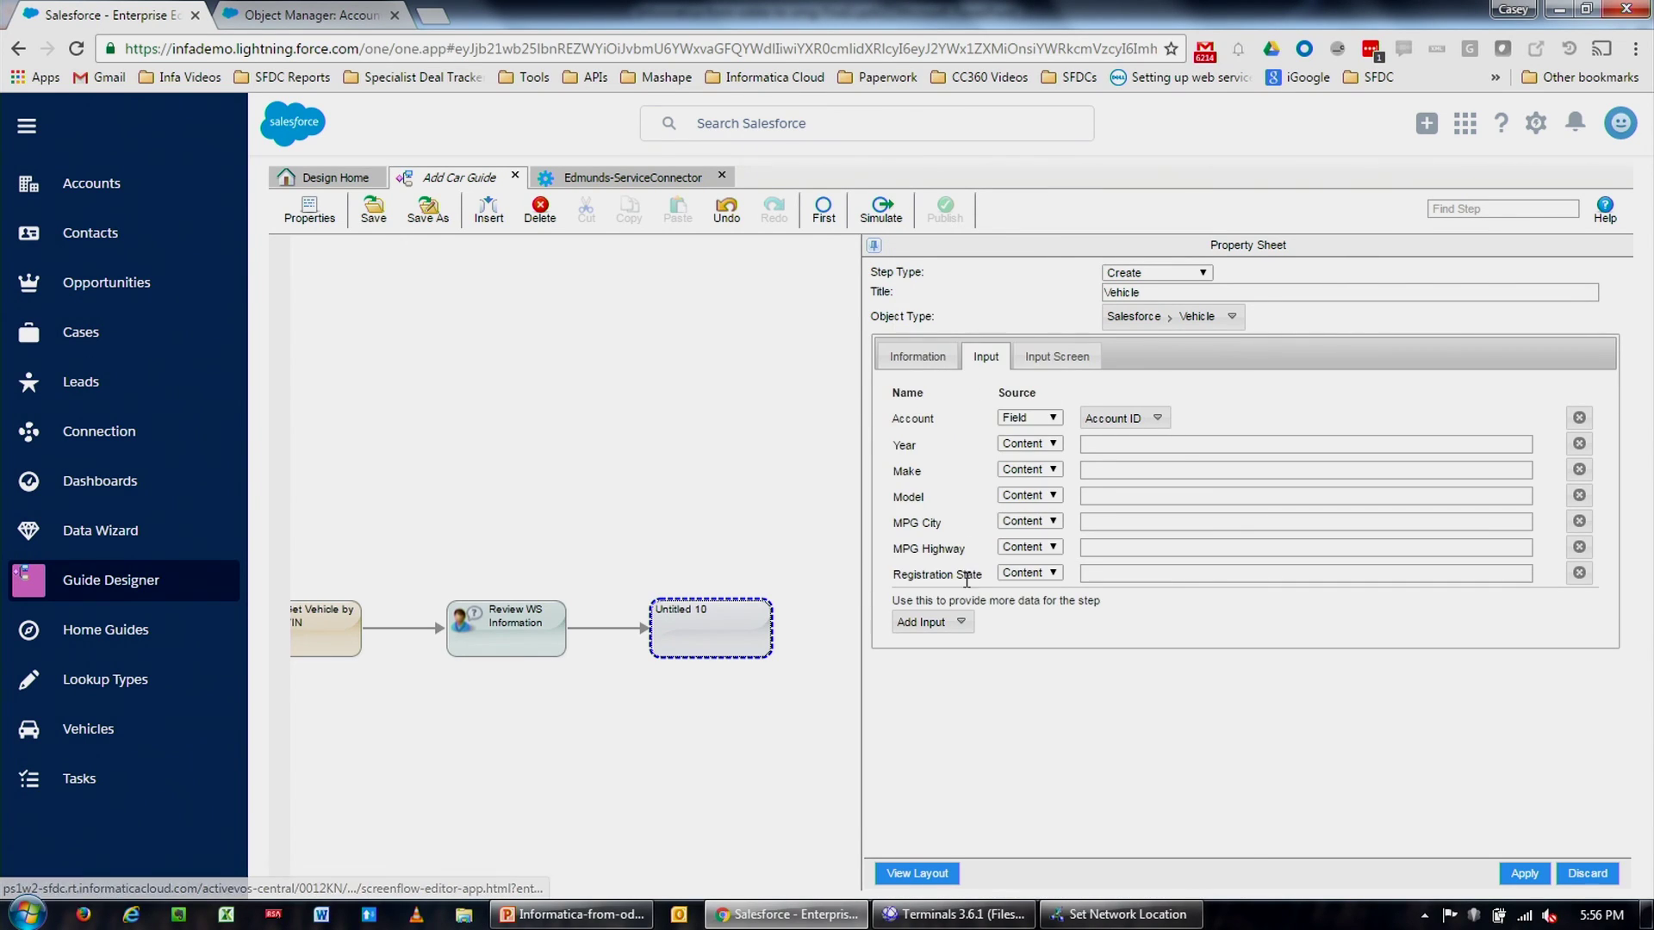
left_click(960, 624)
left_click(958, 375)
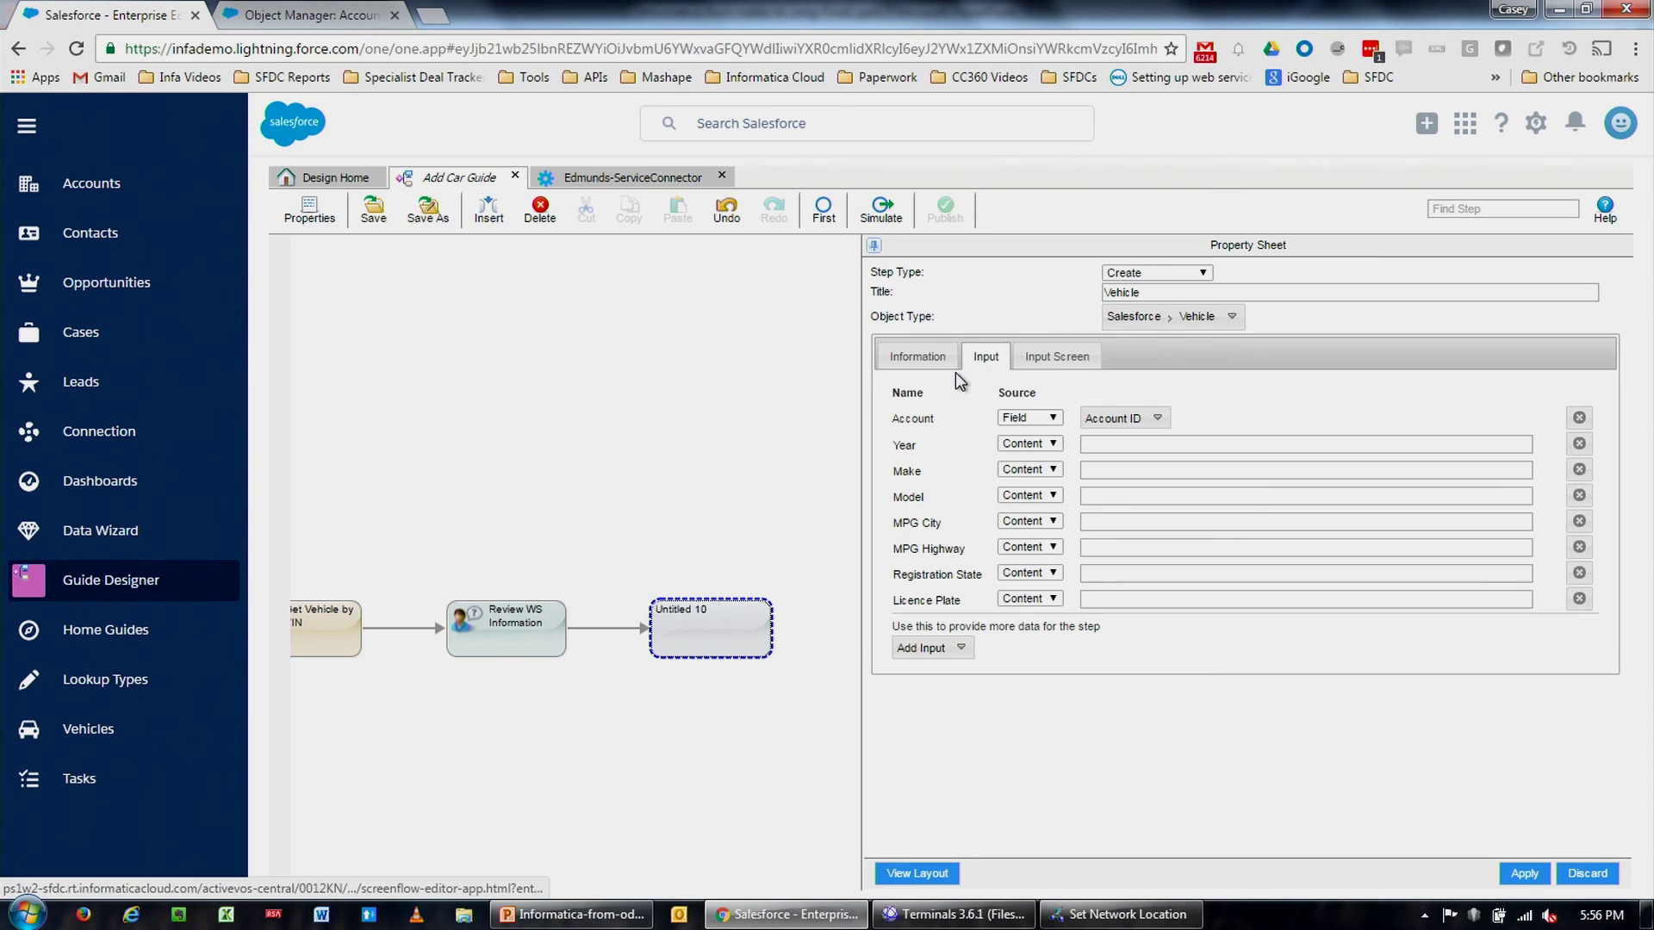
- Set the source of the Year, Make and Model inputs to Field
left_click(1053, 444)
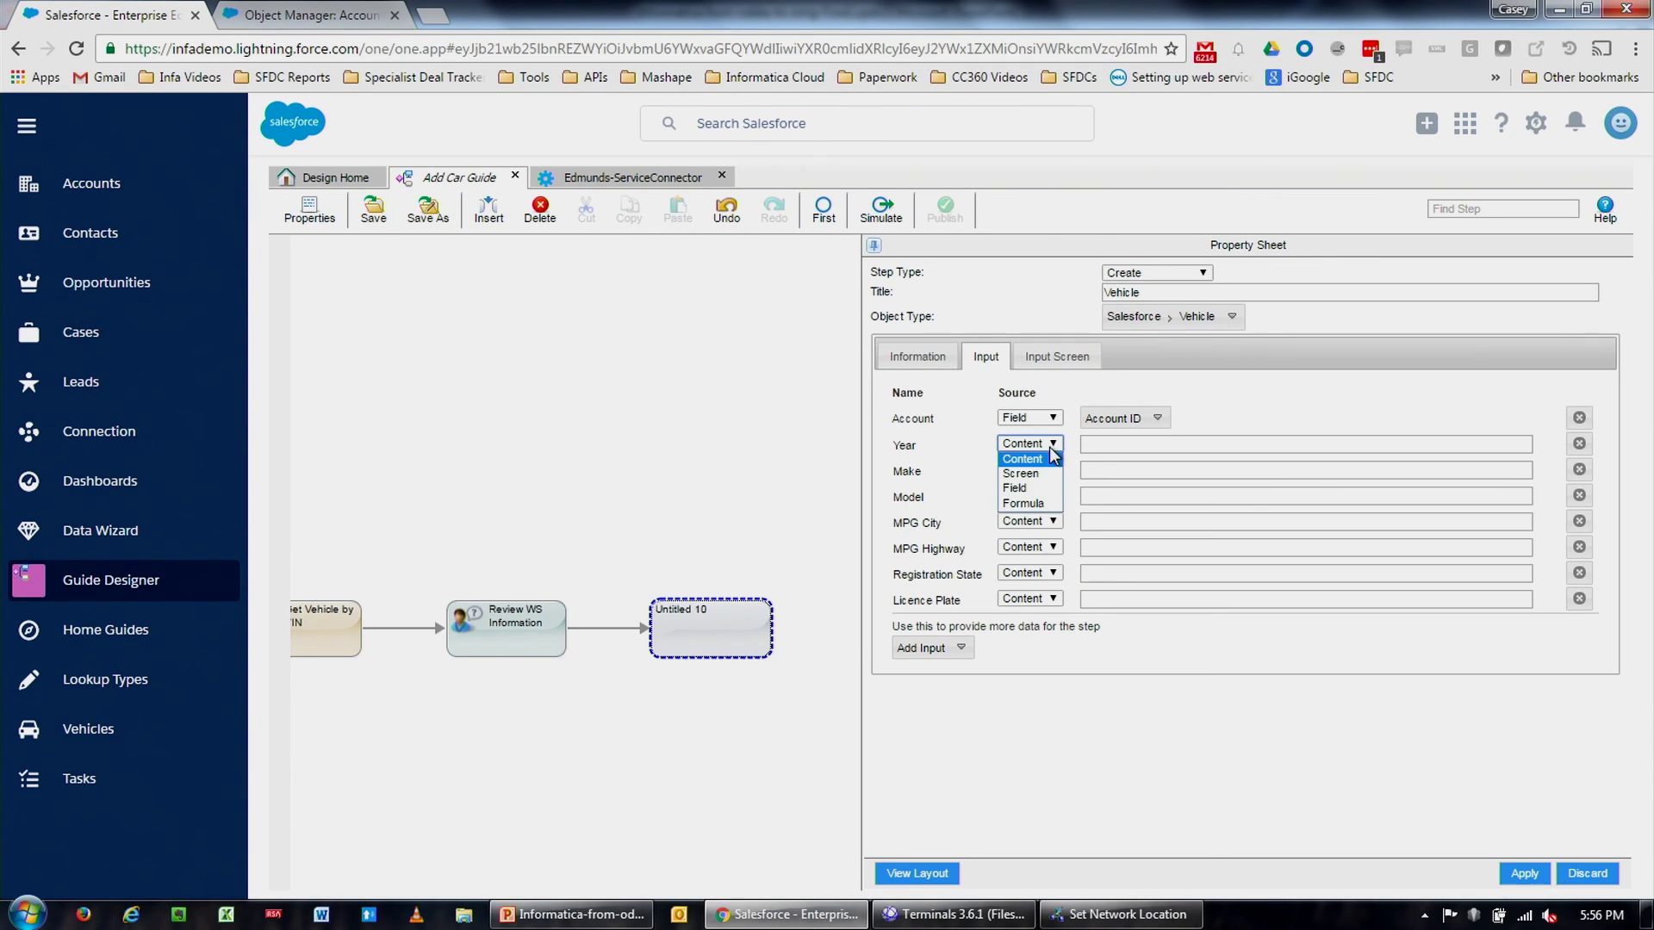
left_click(1044, 475)
left_click(1044, 470)
left_click(1046, 502)
left_click(1047, 498)
left_click(1046, 527)
- Map the Year input to the VEHICLE_YEAR field of DB VIN DATA
left_click(1136, 445)
type("db")
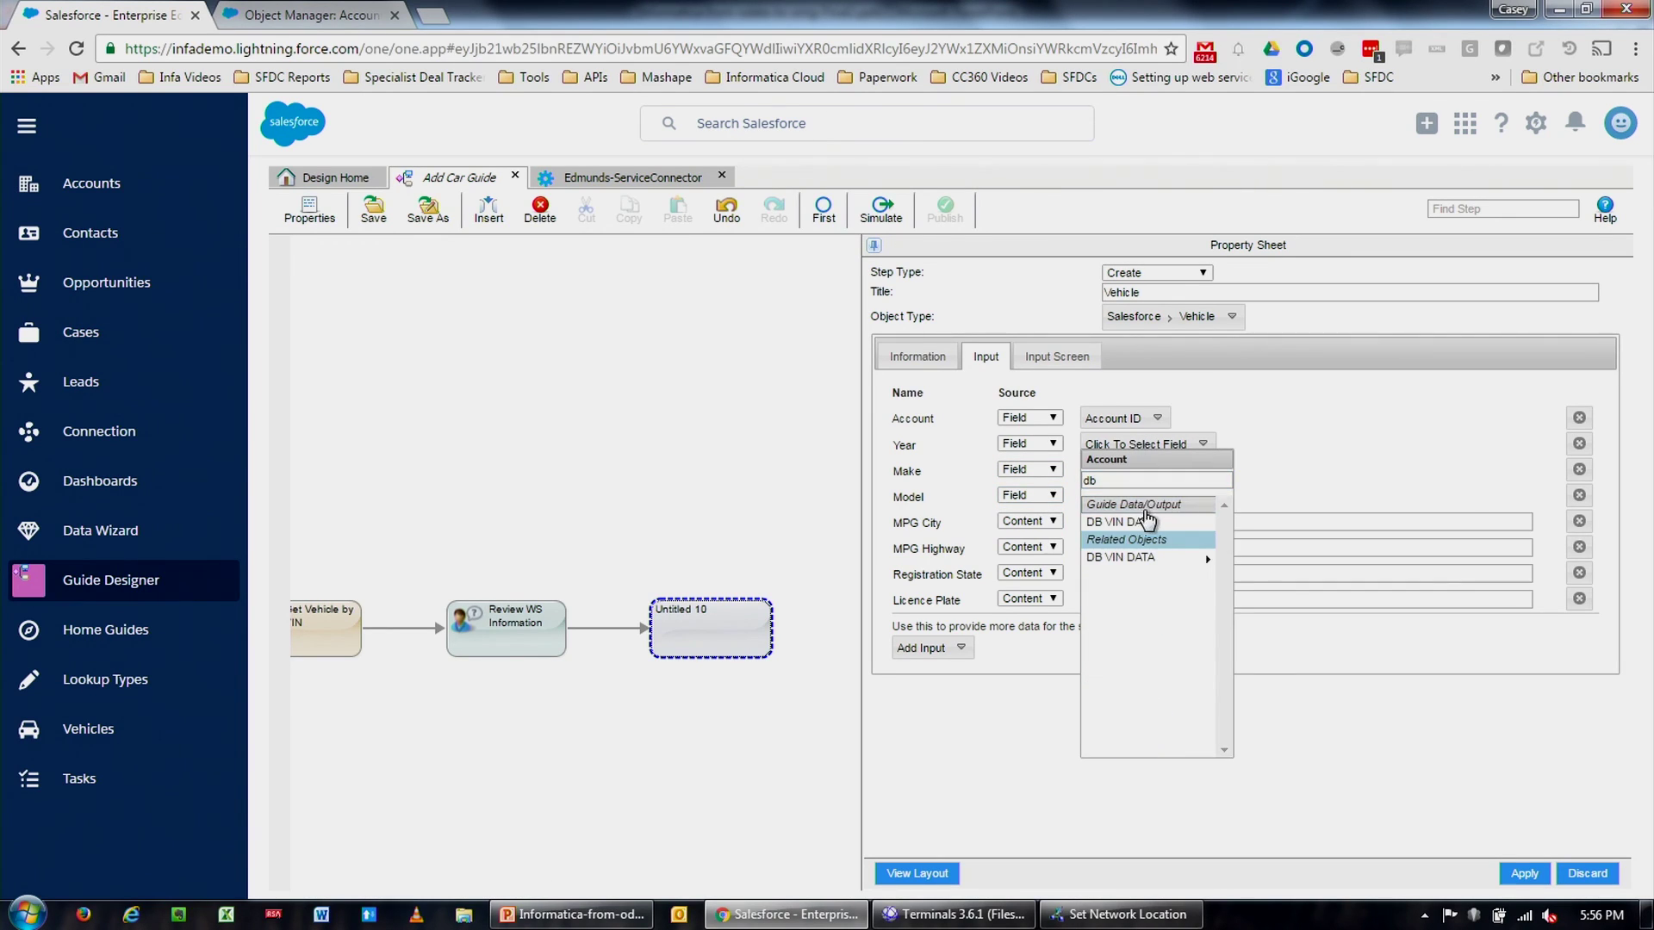
left_click(1158, 558)
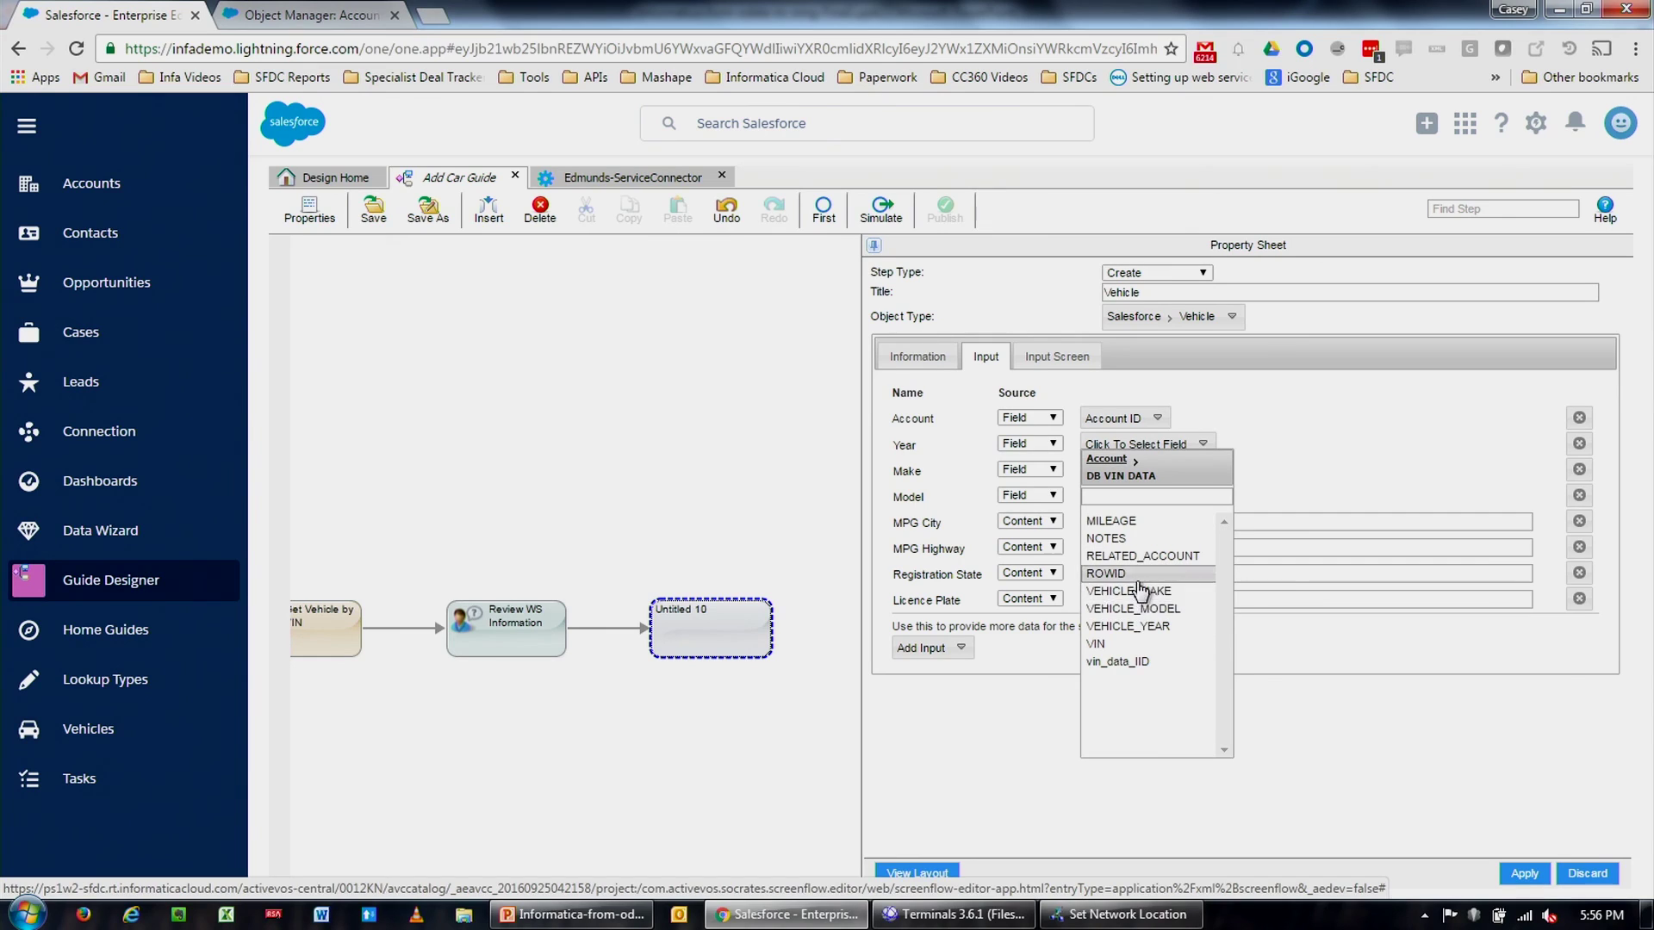
left_click(1146, 626)
- Map the Make input to the VEHICLE_MAKE field of DB VIN DATA
left_click(1141, 478)
type("db")
left_click(1150, 588)
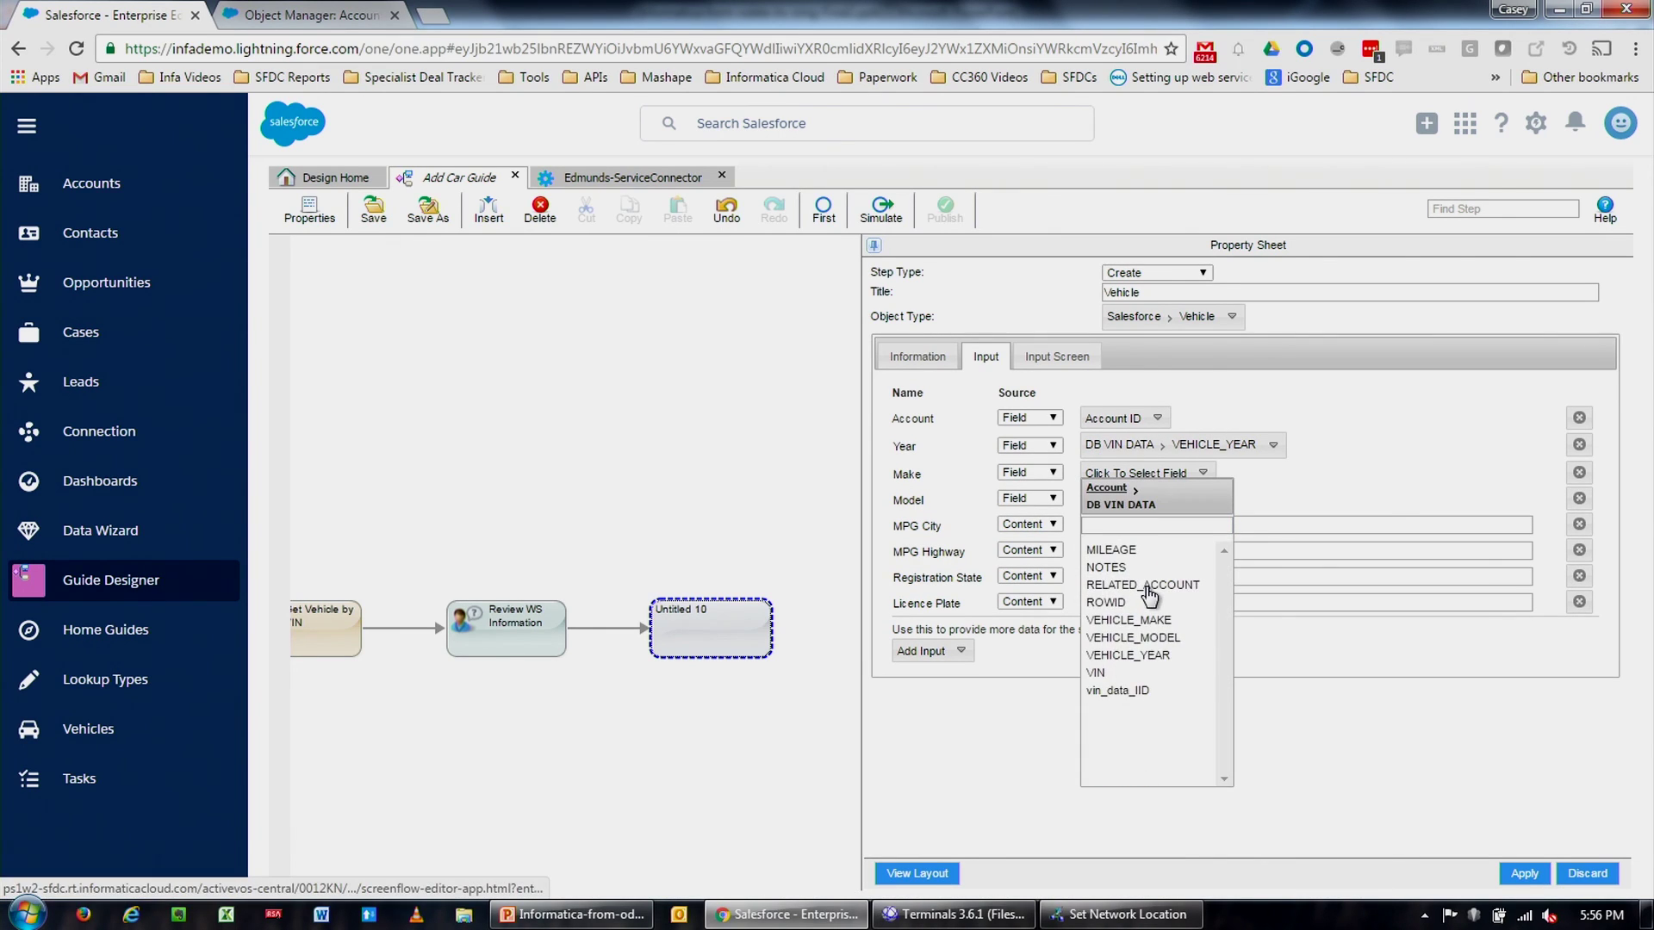
left_click(1155, 527)
type("msa")
key("BackSpace")
type("ak")
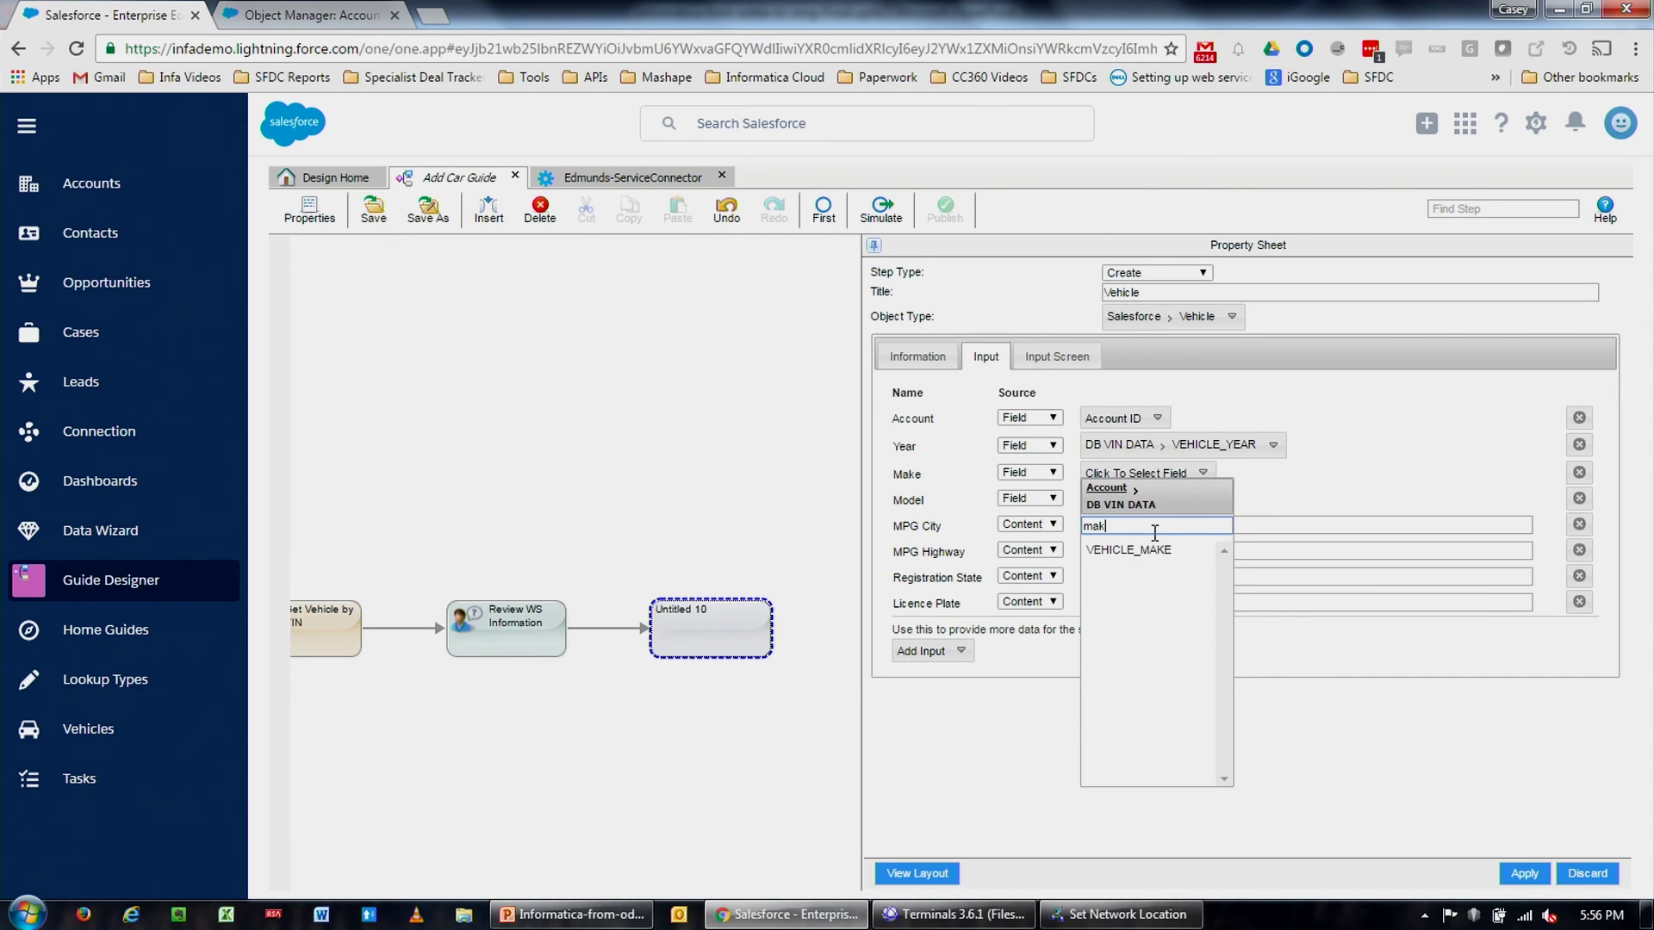
left_click(1142, 550)
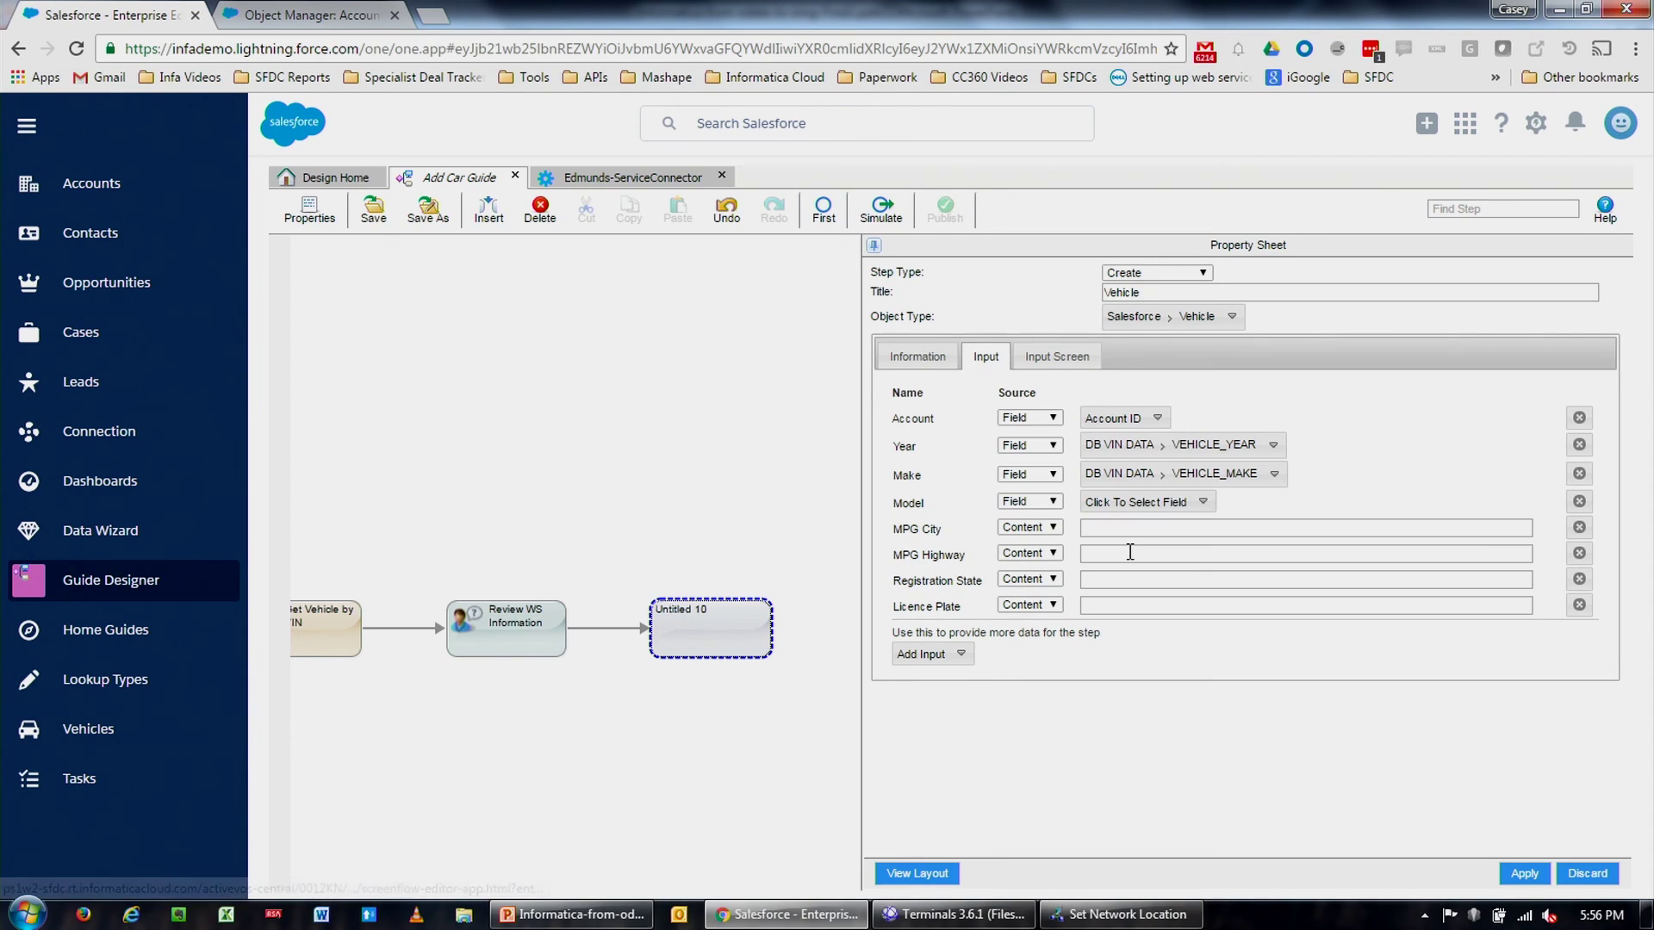
- Map the Model input to the VEHICLE_MODEL field of DB VIN DATA
left_click(1153, 506)
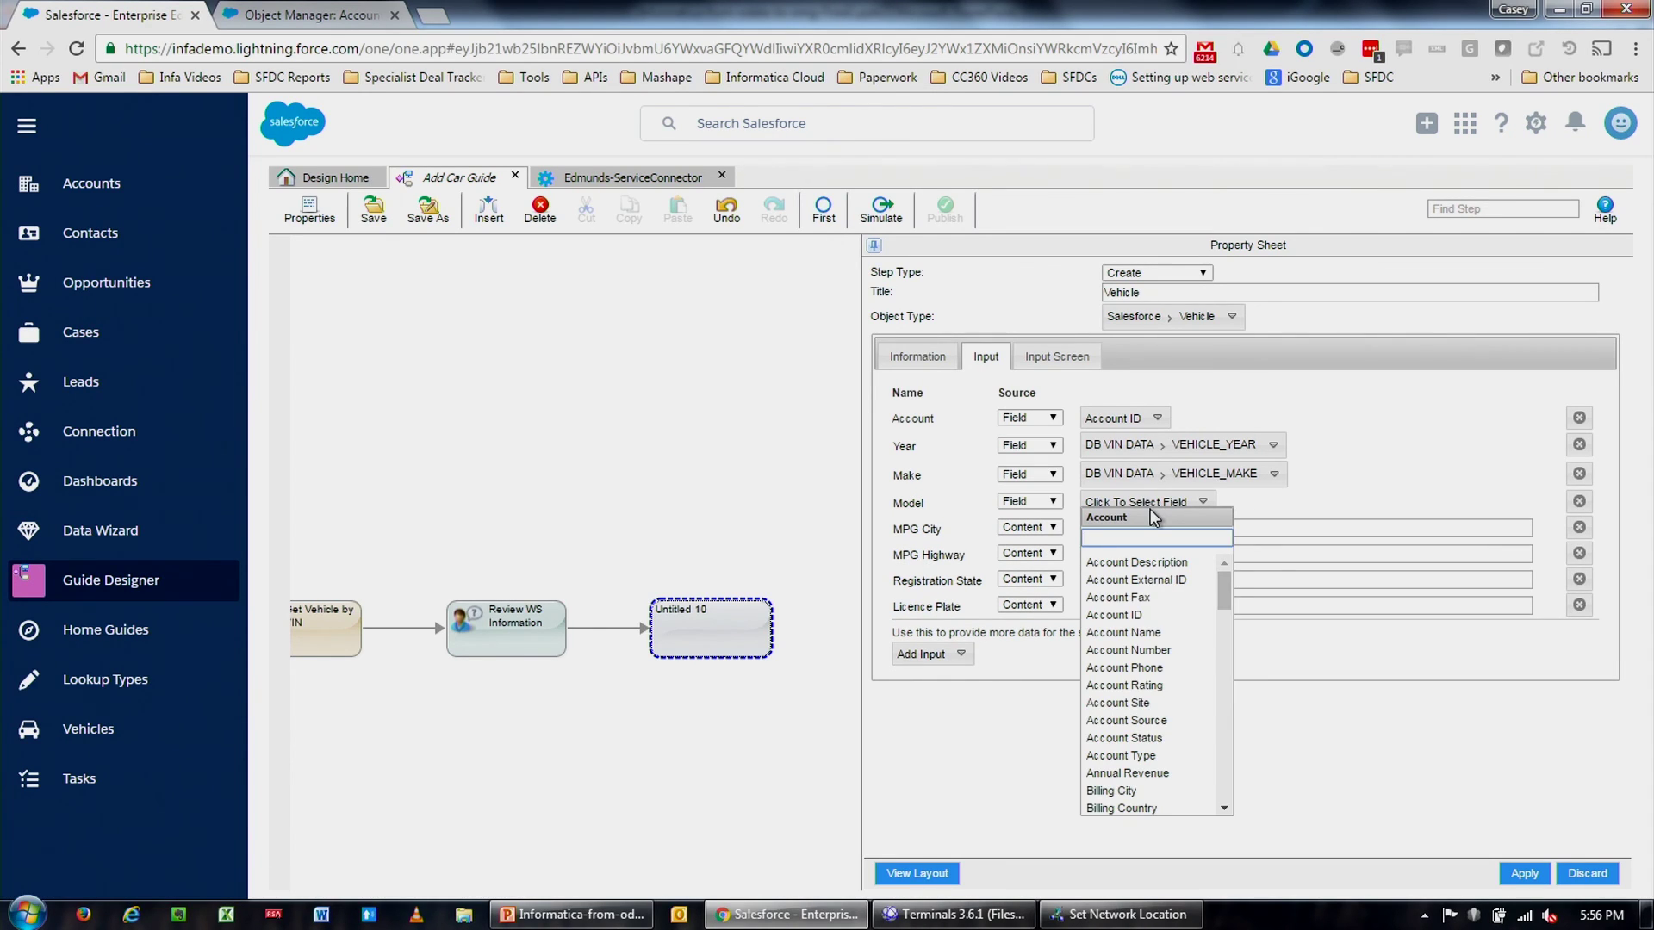
left_click(1150, 509)
left_click(1135, 627)
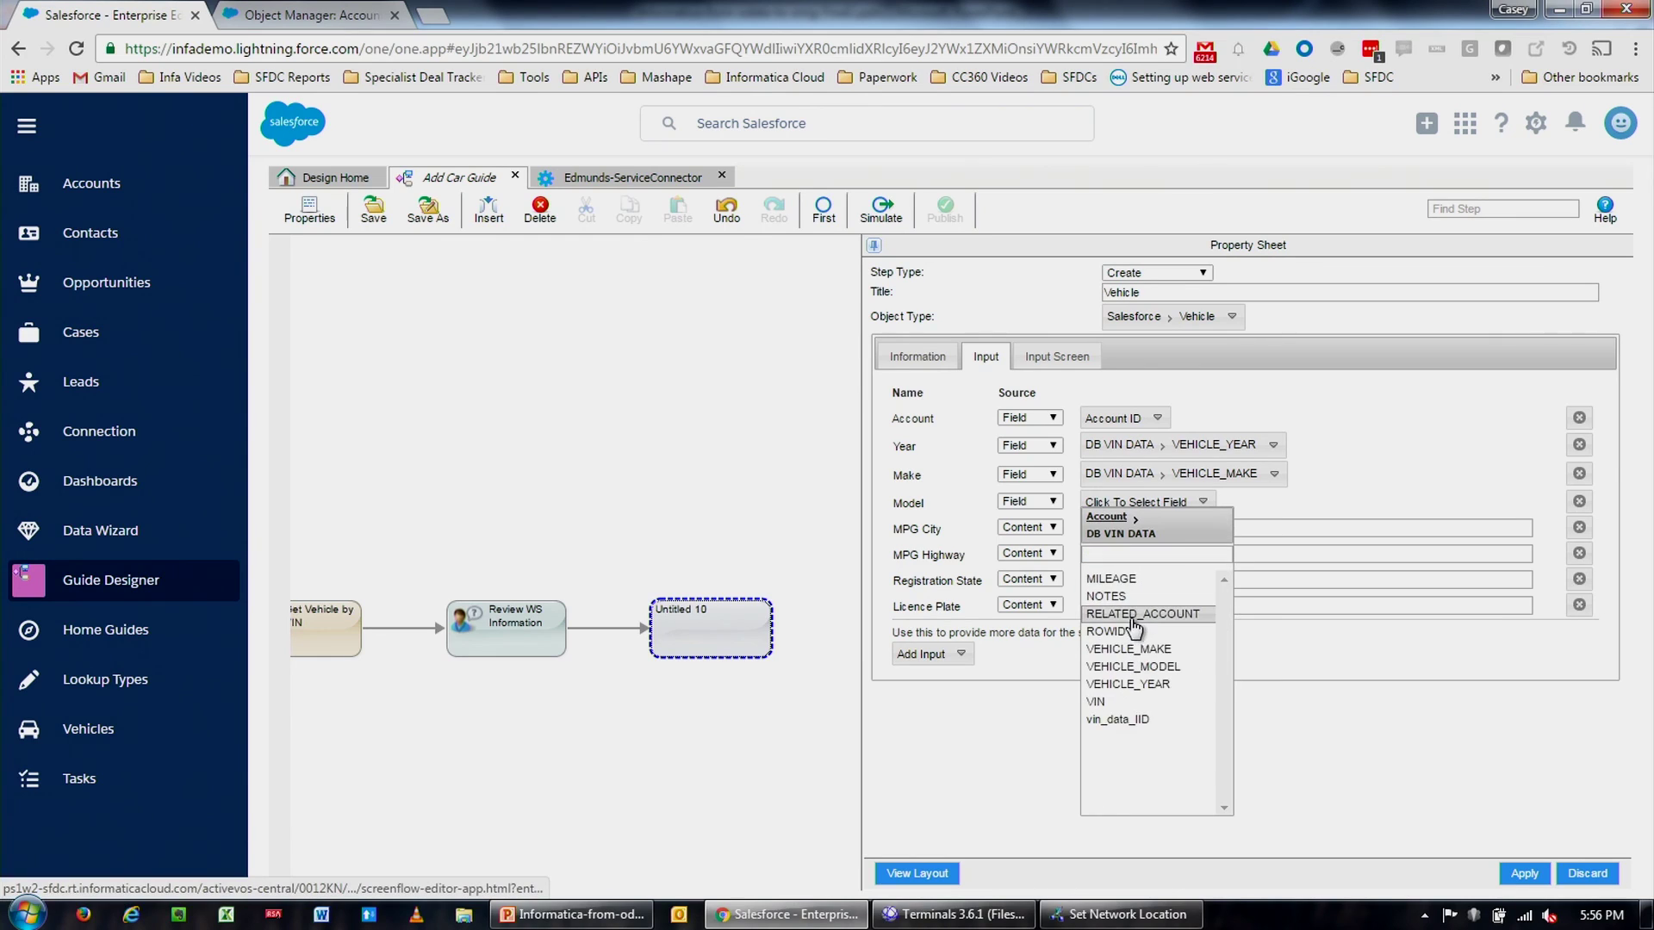
left_click(1136, 614)
left_click(1226, 505)
left_click(1197, 519)
left_click(1176, 703)
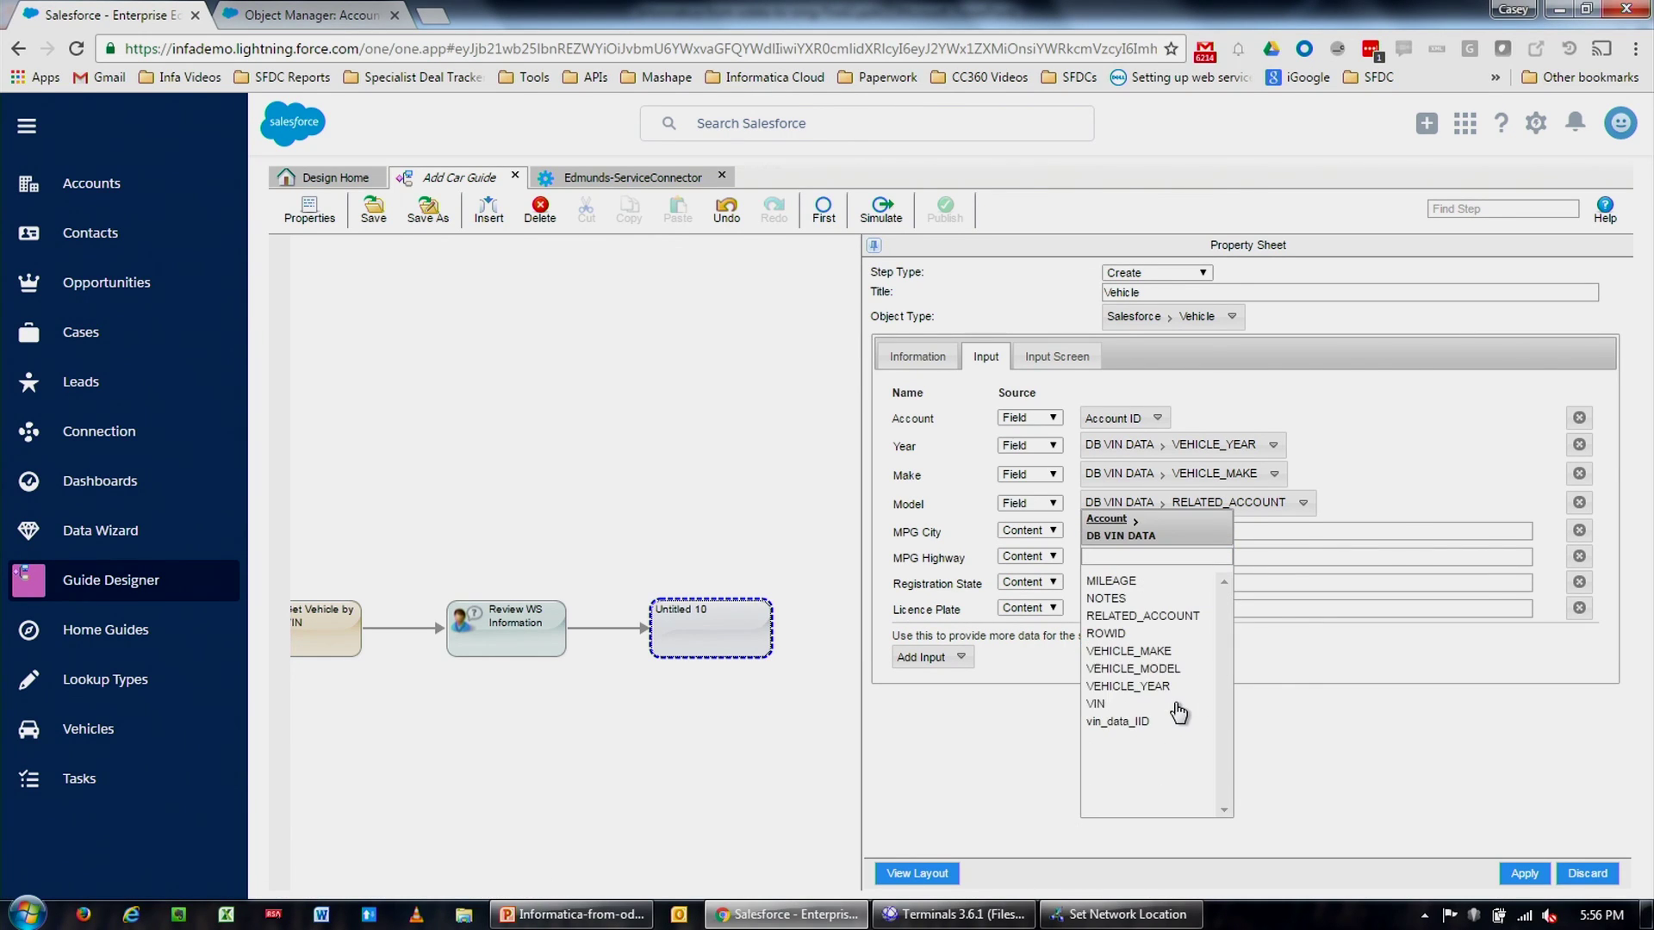
left_click(1154, 670)
- Set the MPG City input's source to Field and map it to Edmunds_MPG_city
left_click(1019, 533)
left_click(1038, 576)
left_click(1114, 538)
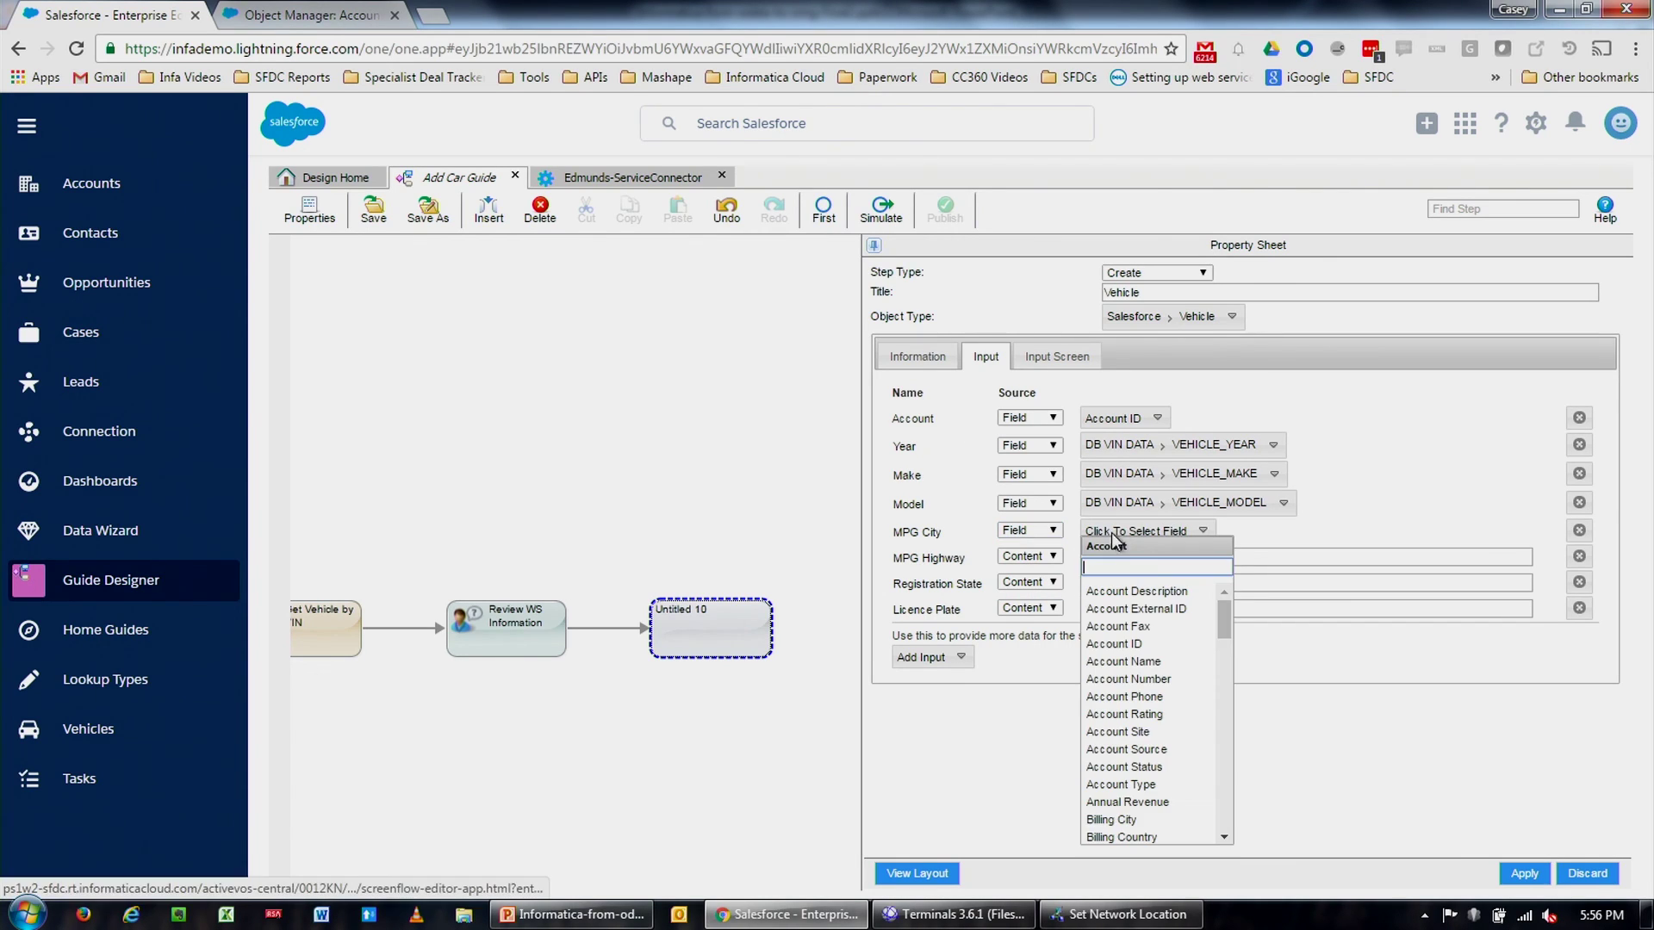
type("ed")
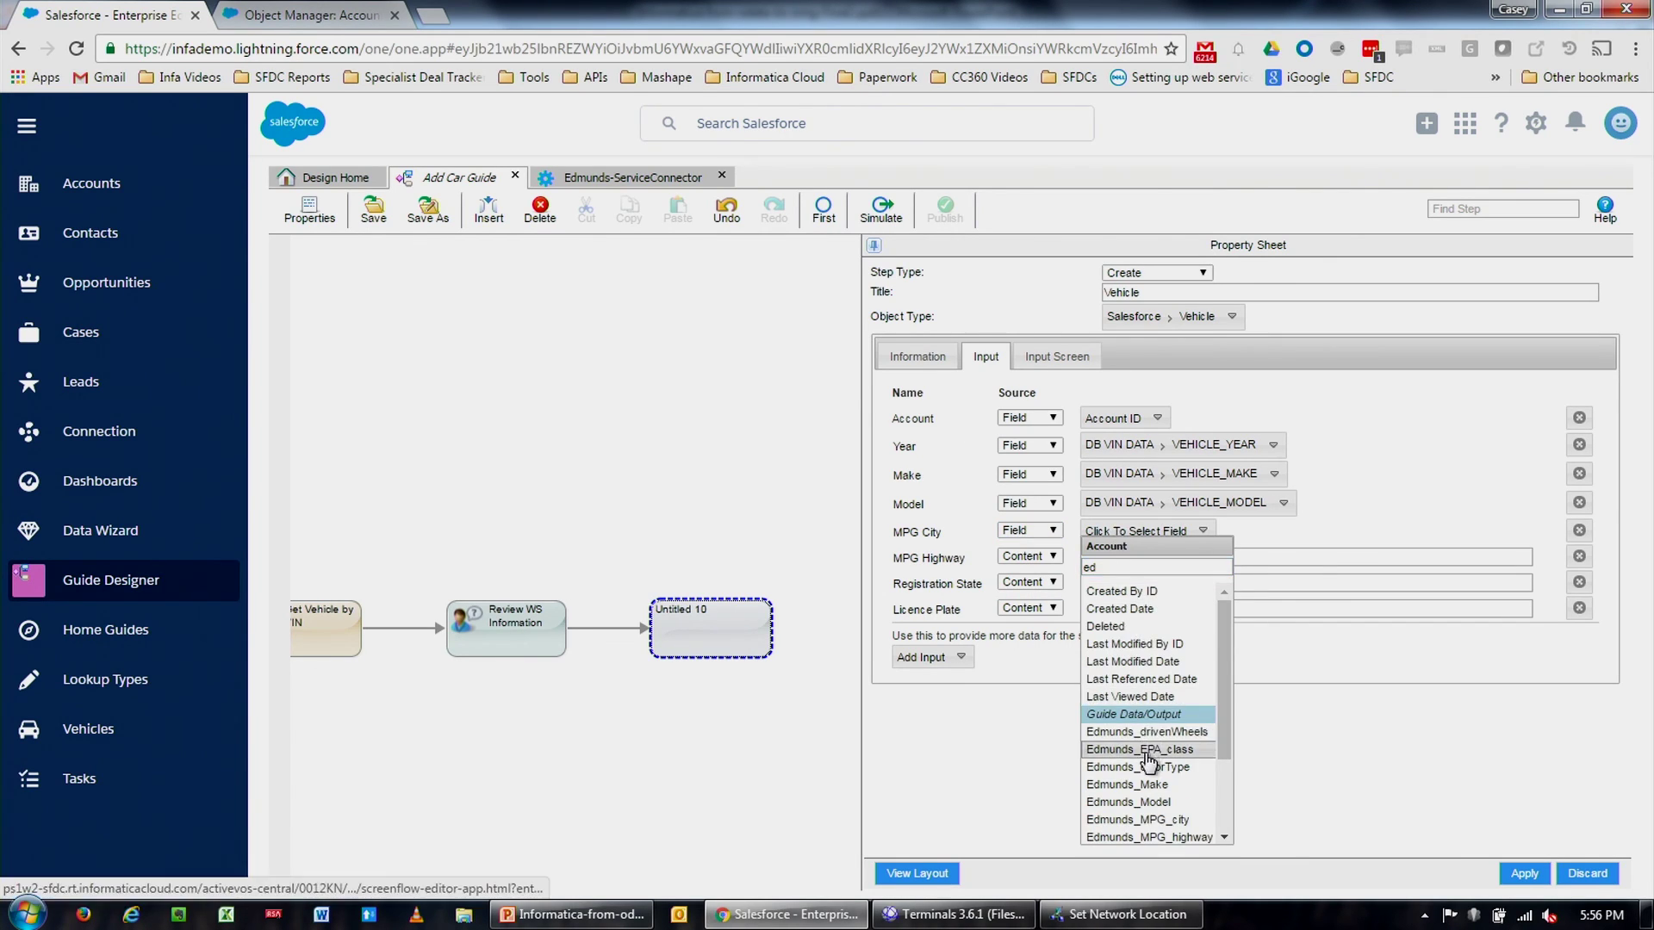
left_click(1146, 819)
- Set the MPG Highway input's source to Field and map it to Edmunds_MPG_highway
left_click(1052, 557)
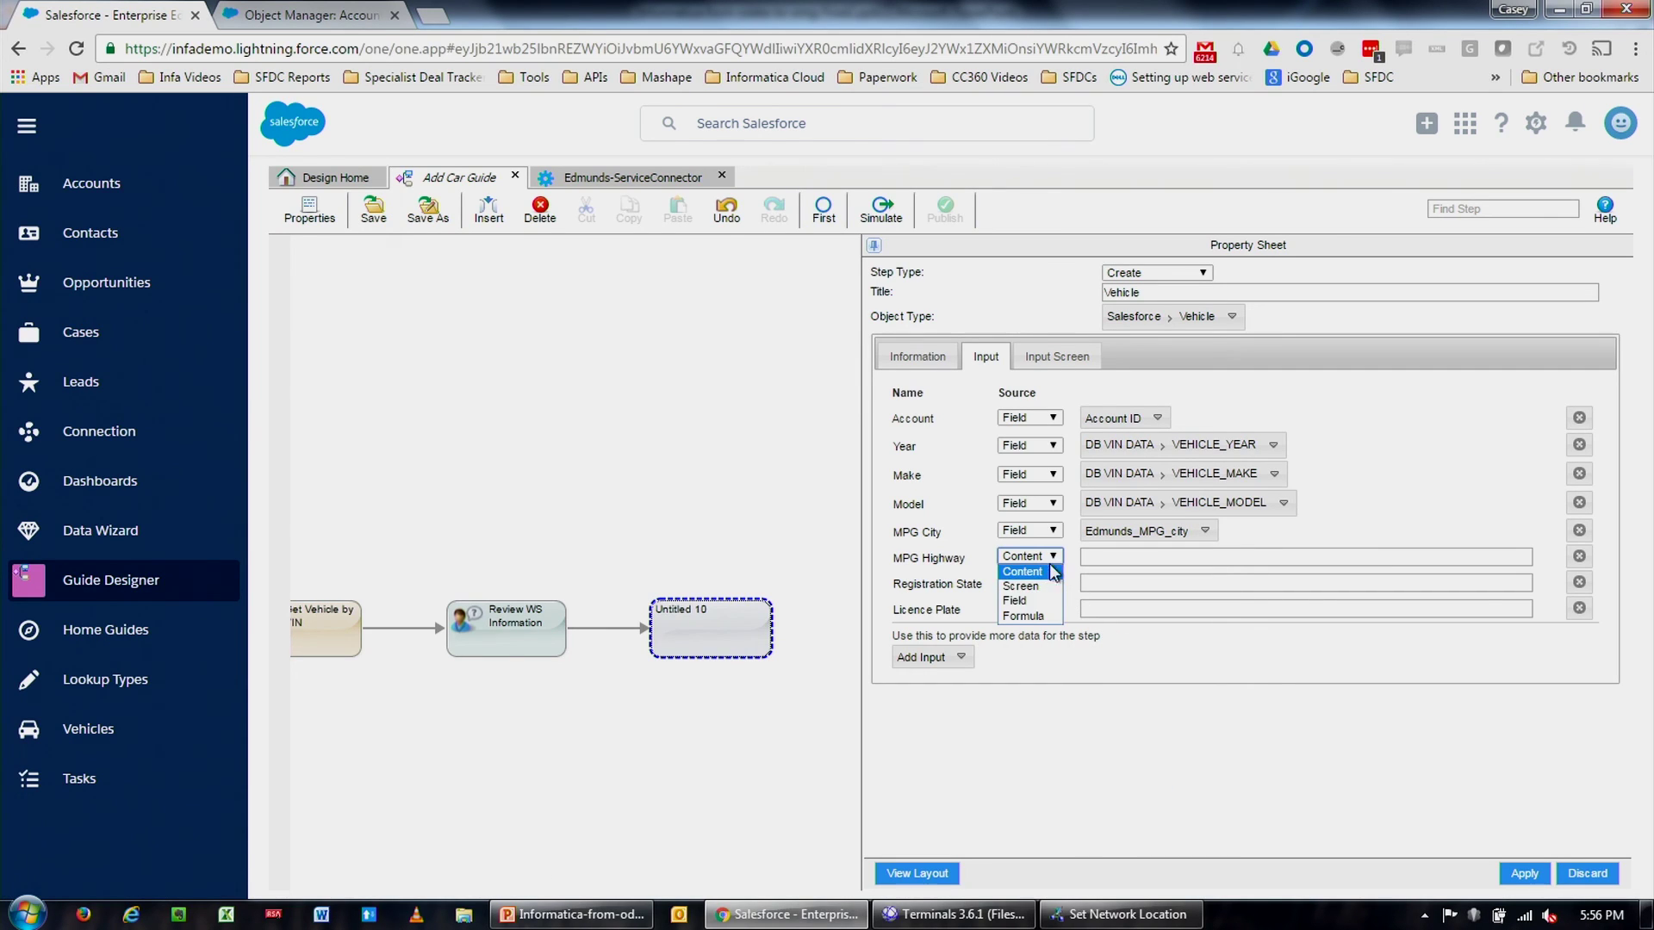
left_click(1015, 601)
left_click(1127, 557)
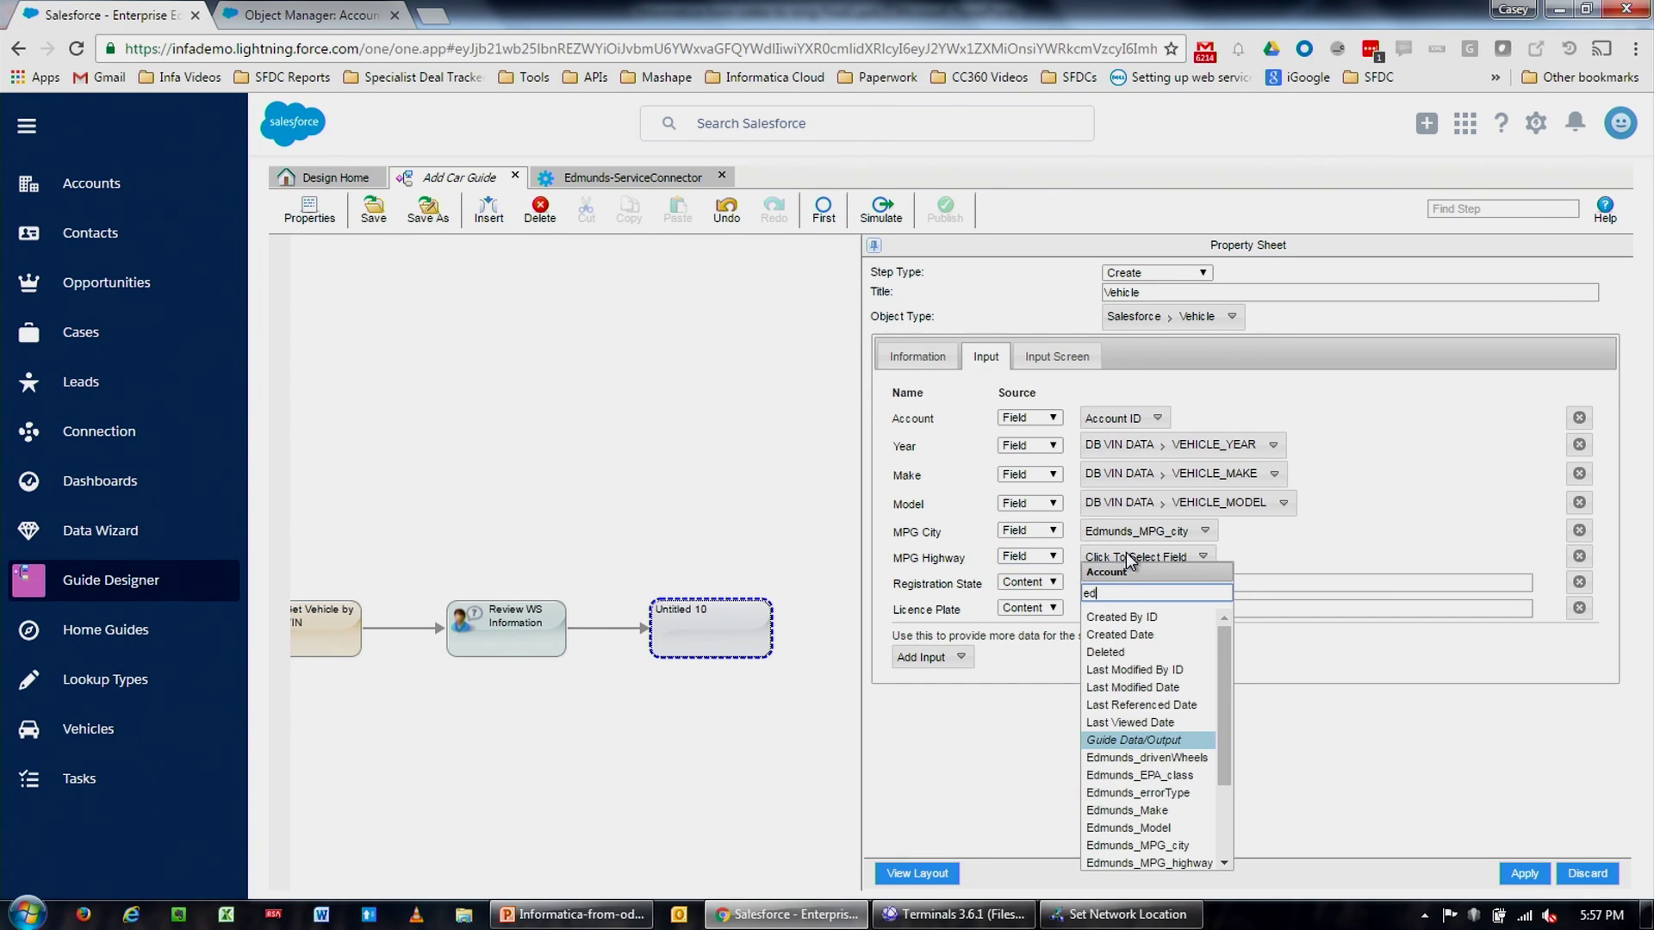
left_click(1162, 863)
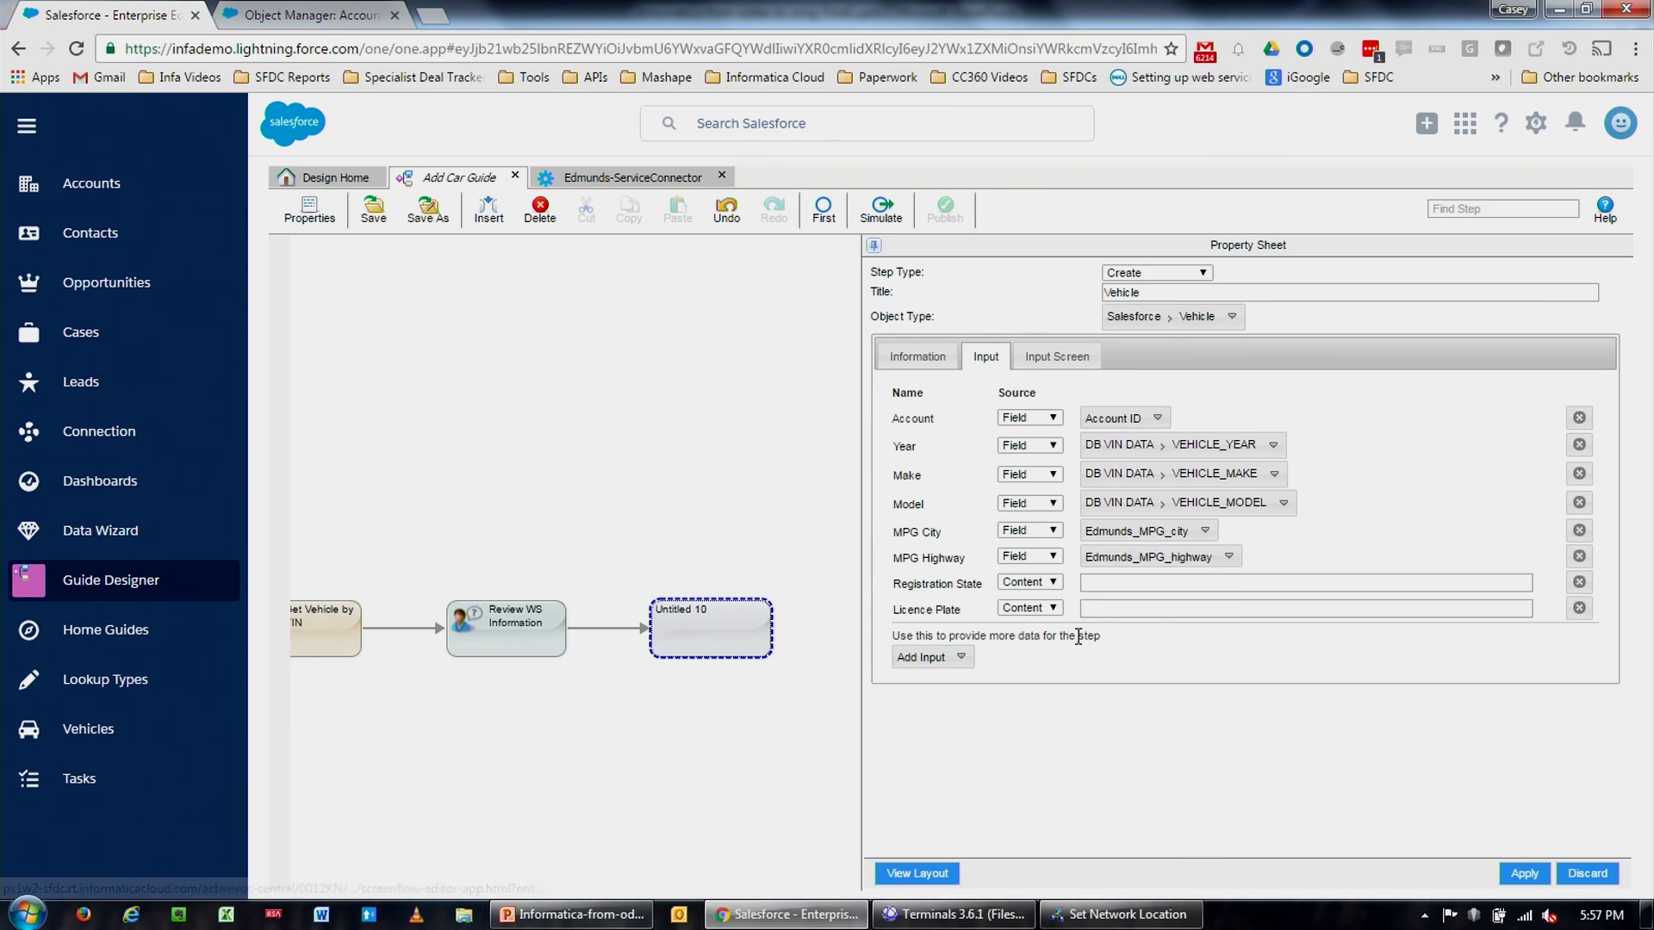
- Set the source of the Registration State and Licence Plate inputs to Screen
left_click(1052, 583)
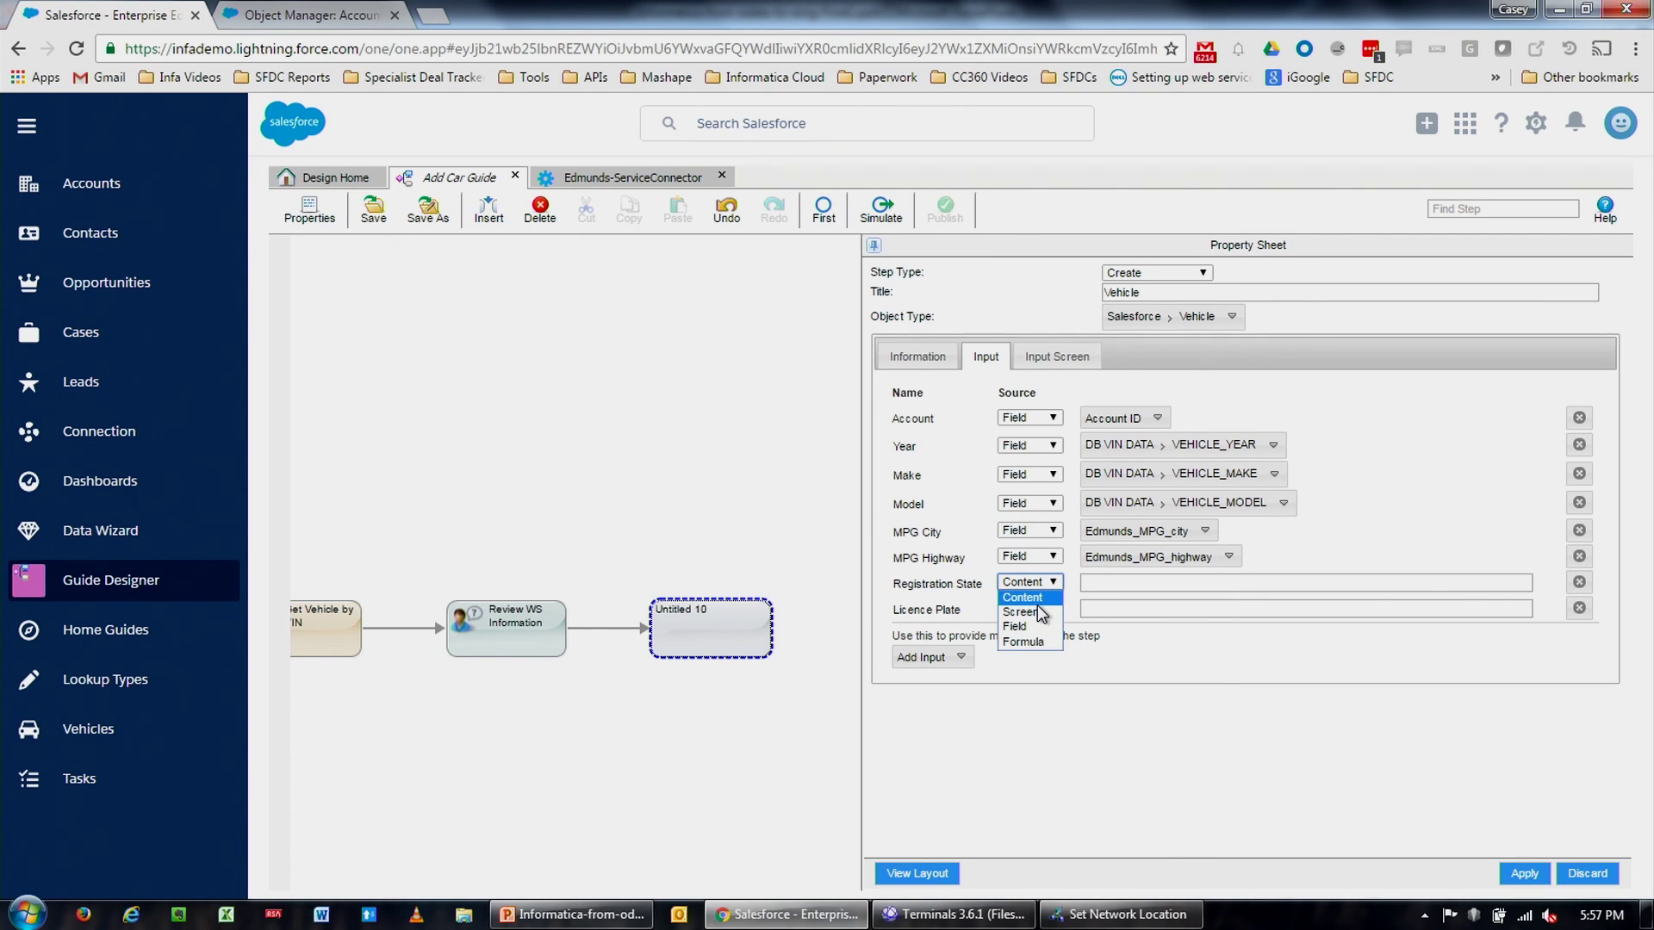
left_click(1037, 613)
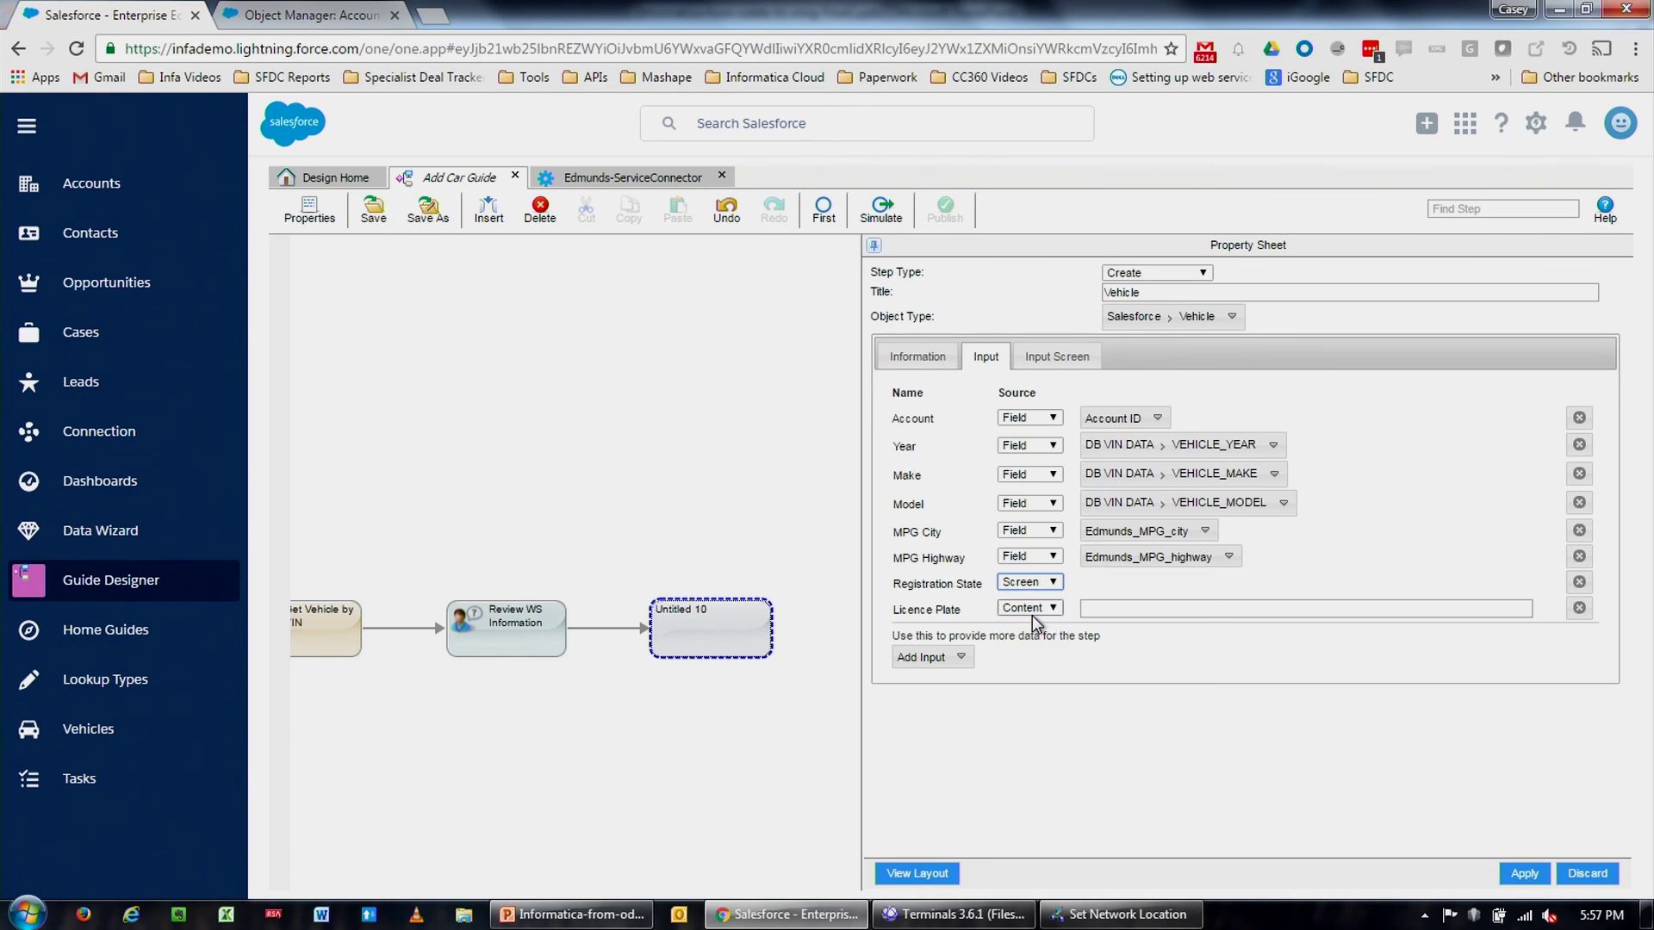
left_click(1036, 610)
left_click(1031, 638)
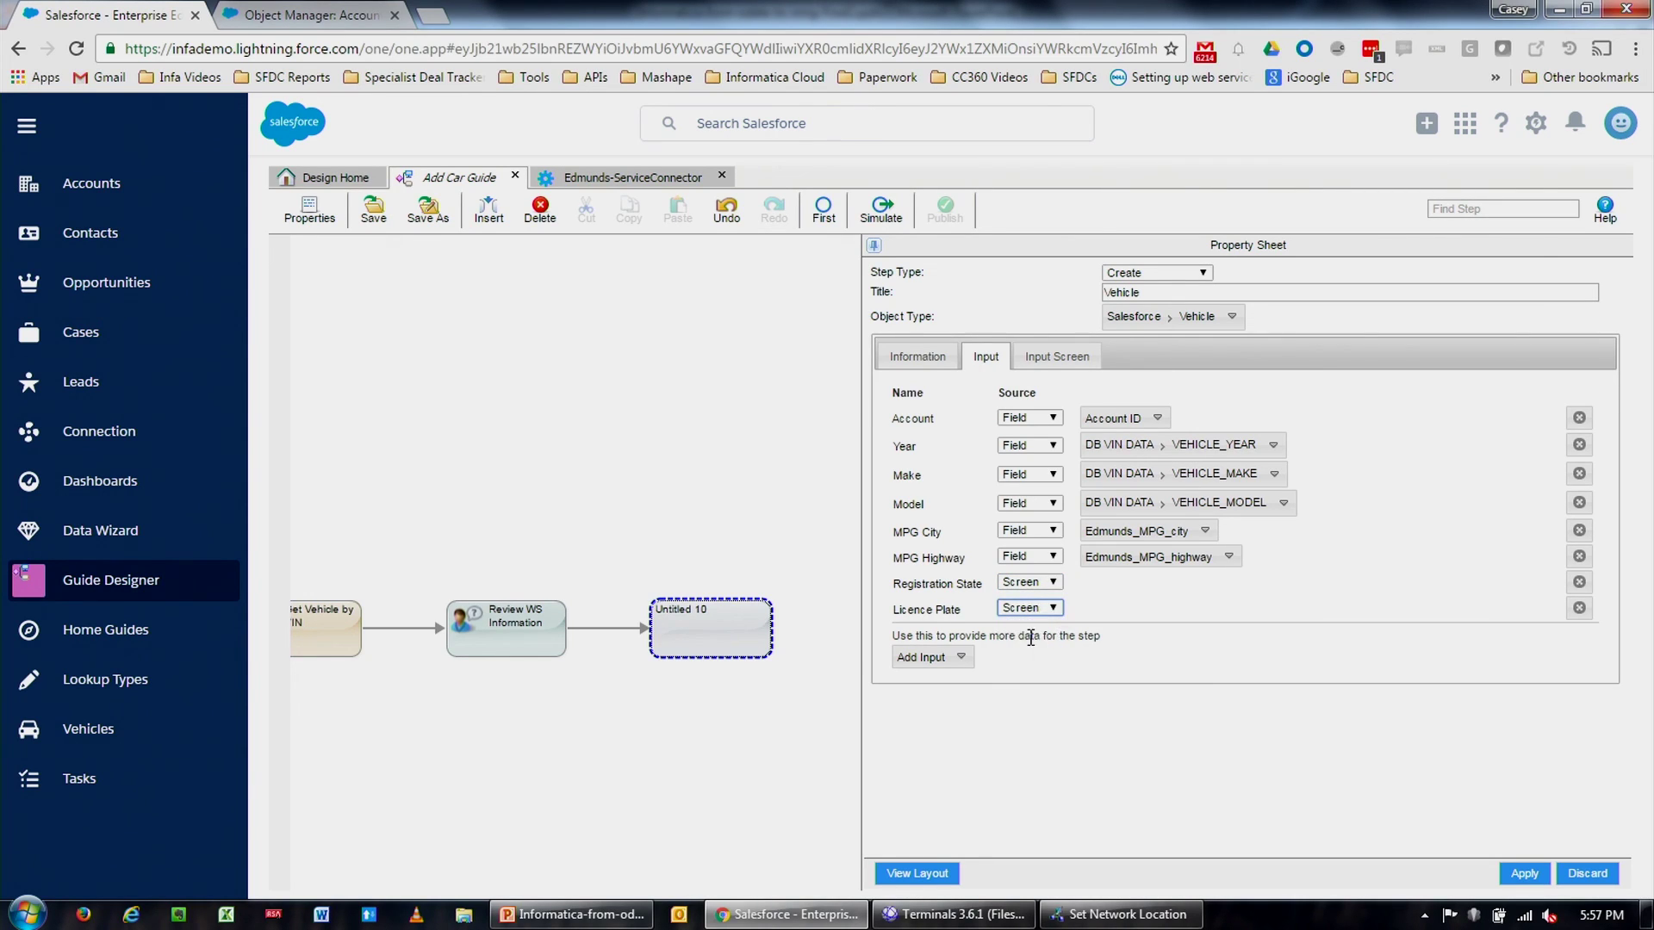
- Write "Enter DMV Information" on the Vehicle step's input screen and insert the Licence Plate and Registration State fields below it
left_click(1041, 358)
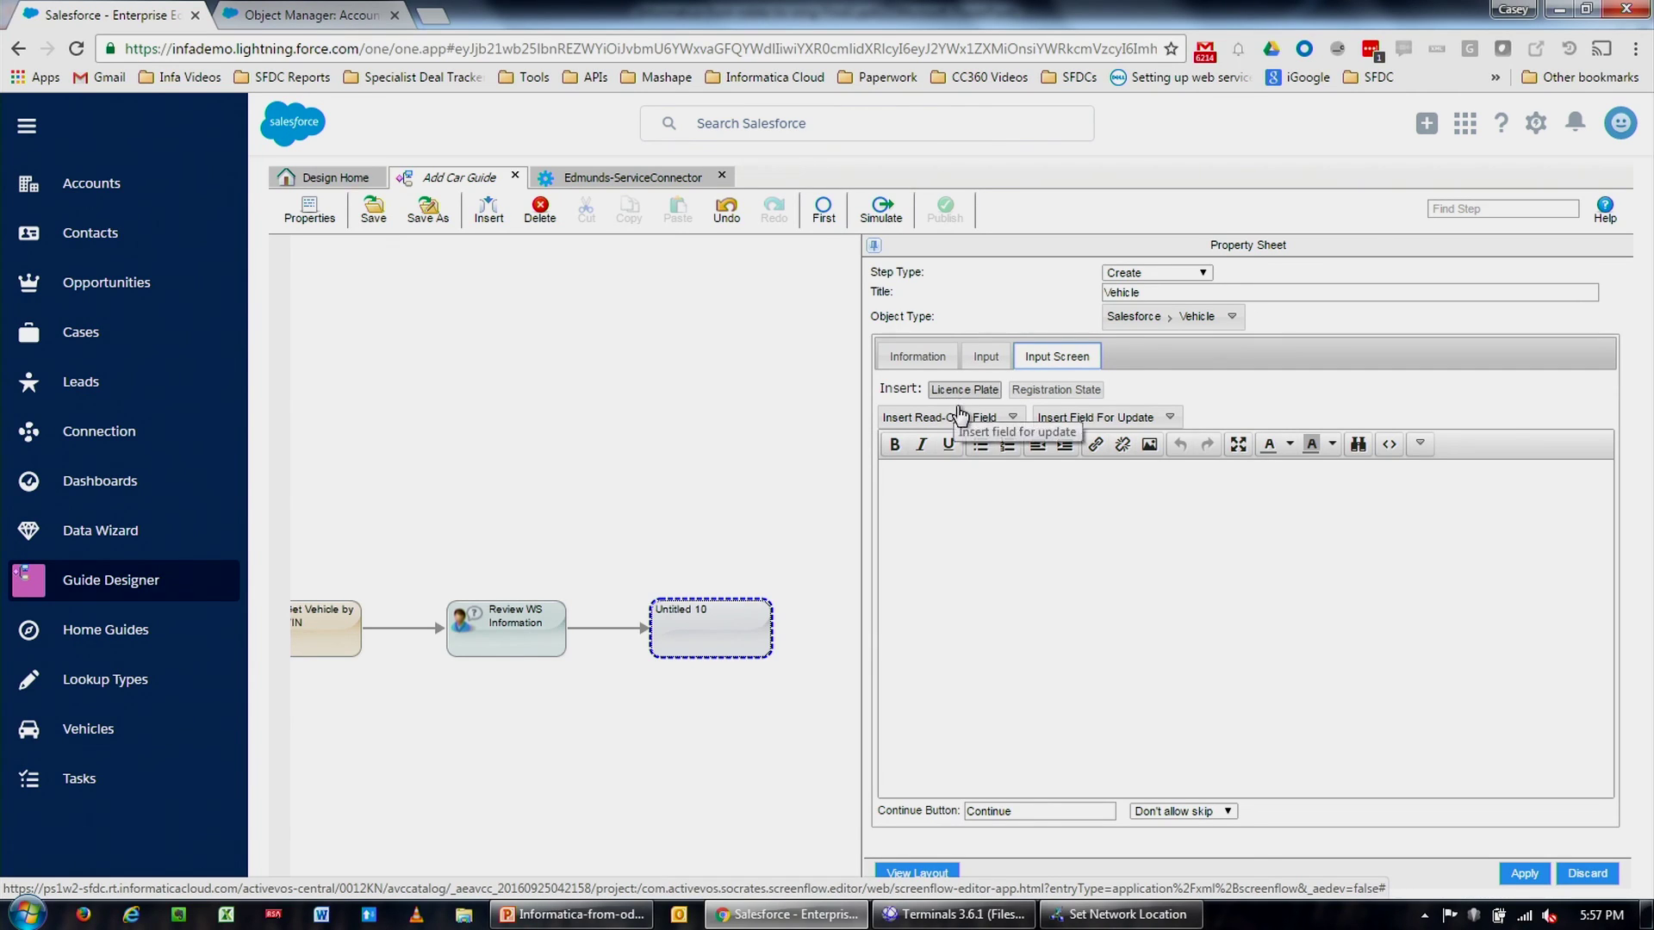
left_click(958, 505)
type("Ent")
key("BackSpace")
key("BackSpace")
type("nter DMV")
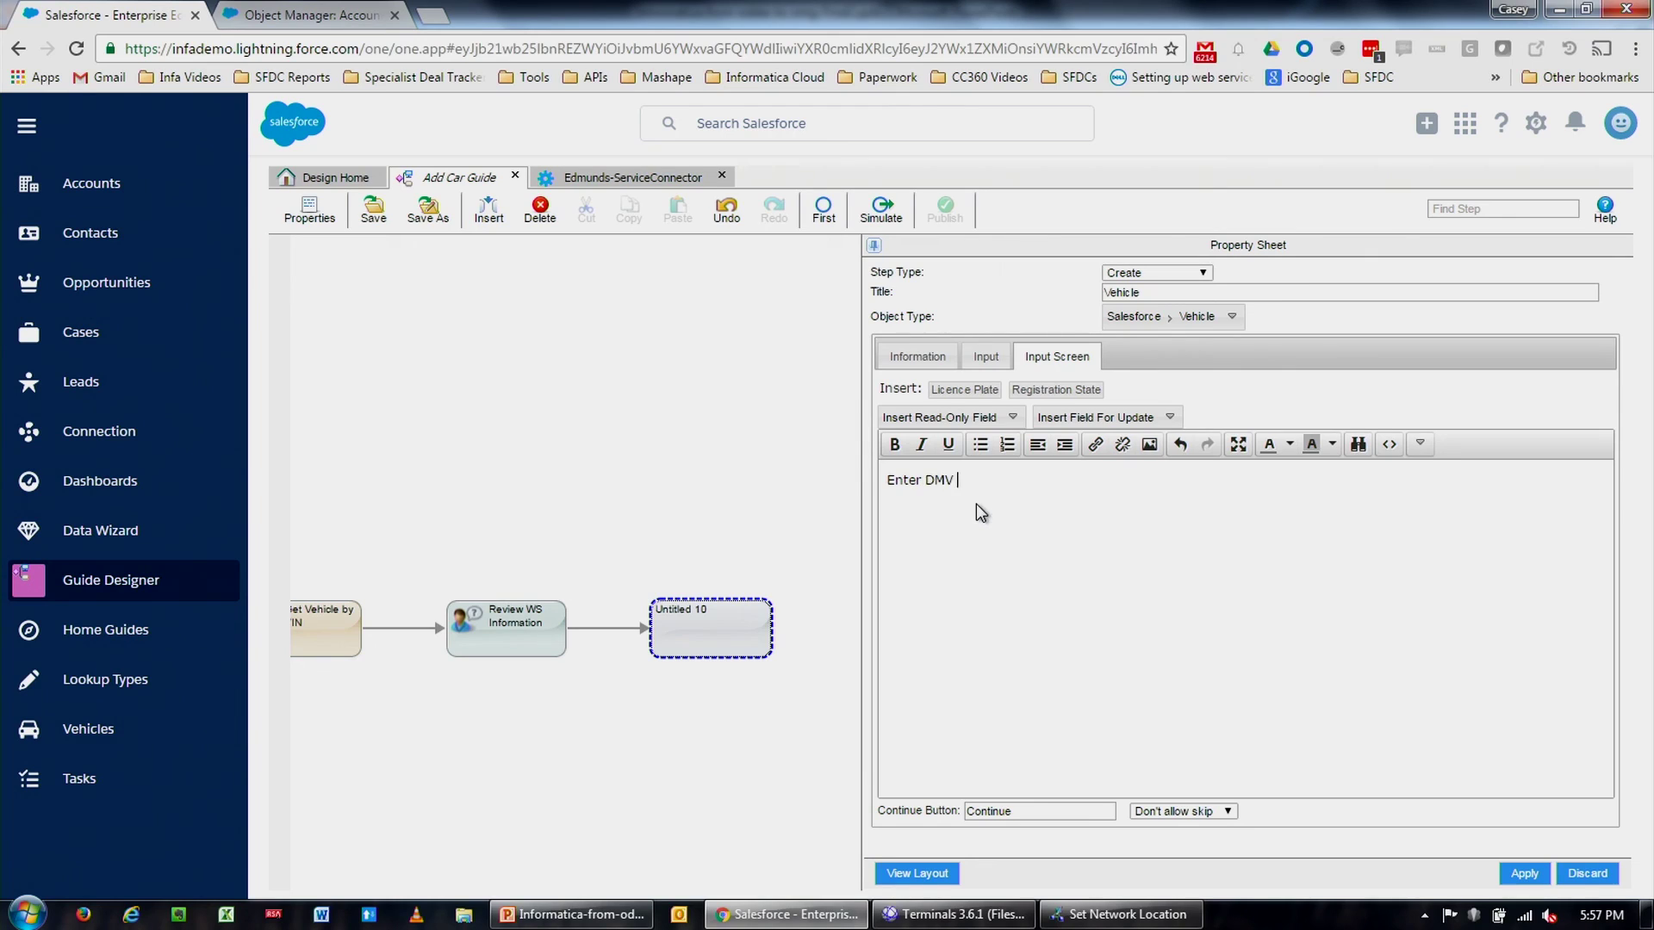
type(" Information")
key("Return")
left_click(989, 392)
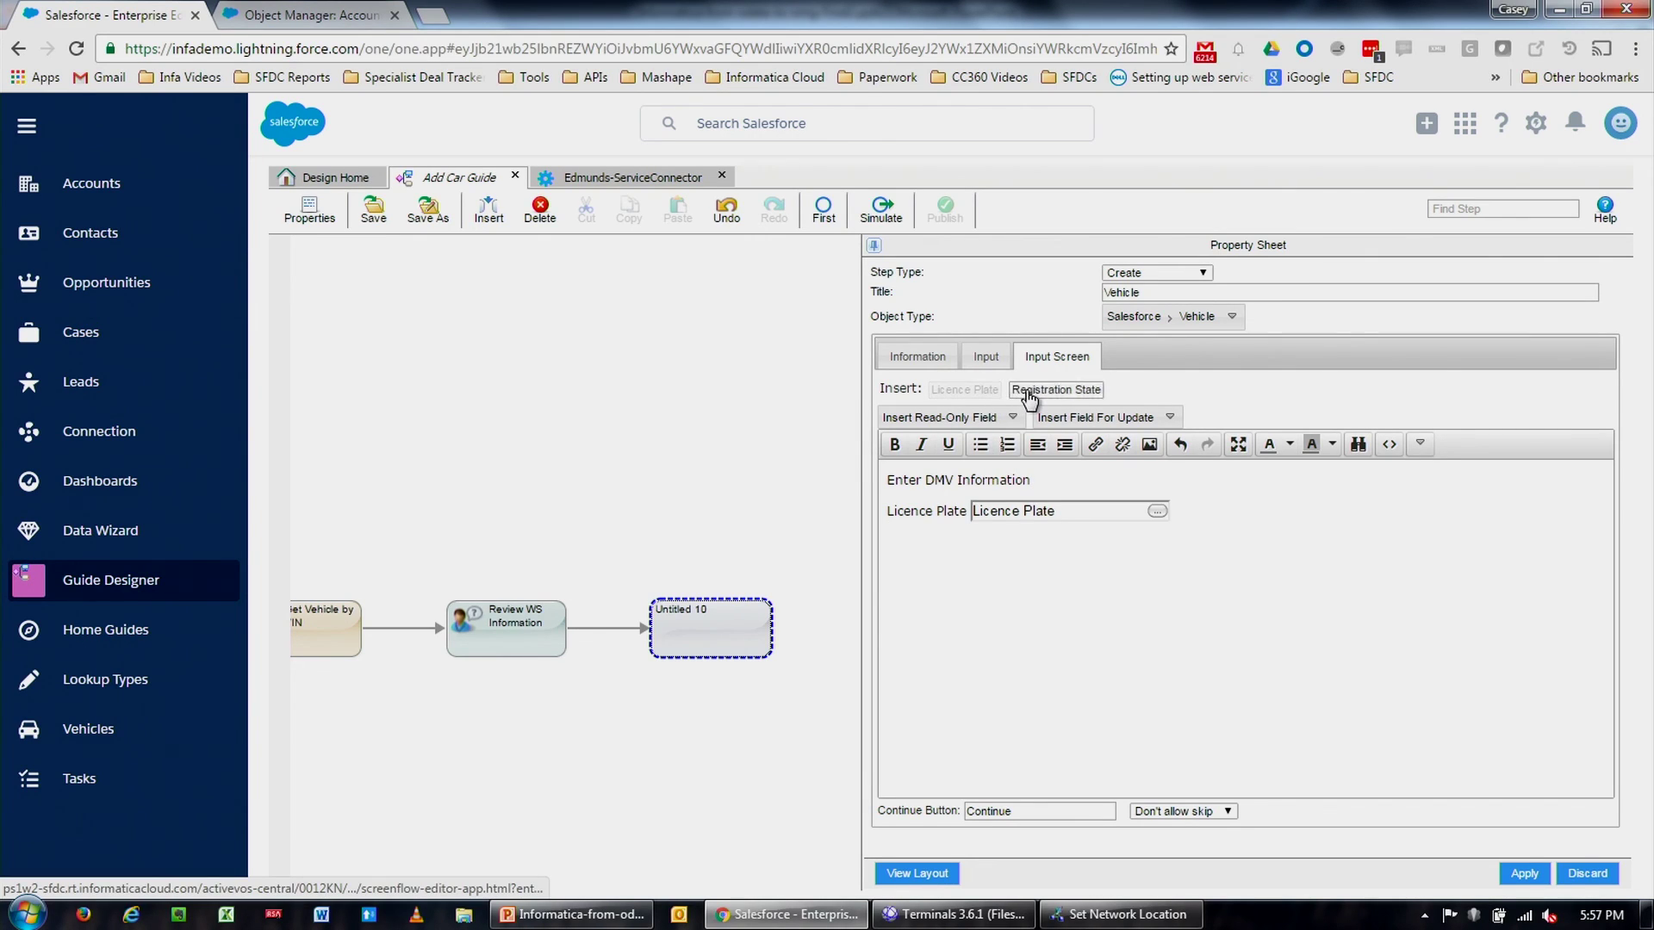
left_click(1031, 390)
- Insert the DMV logo from the image library before the "Enter DMV Information" text
left_click_drag(888, 483, 947, 476)
left_click(929, 484)
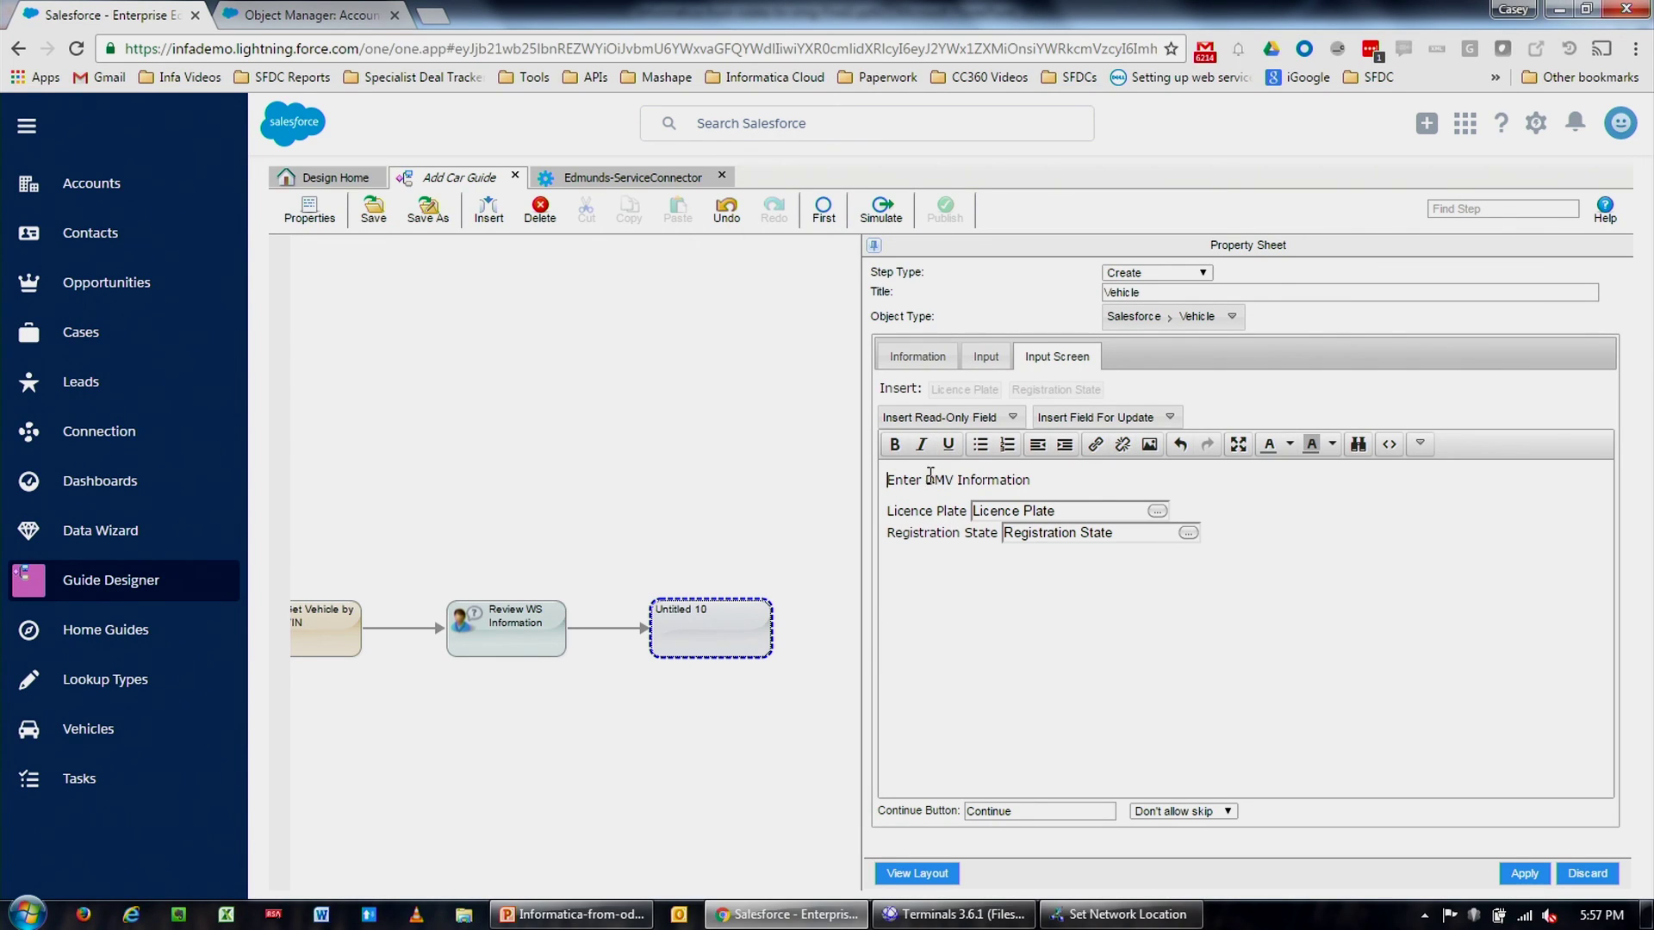
left_click(1150, 444)
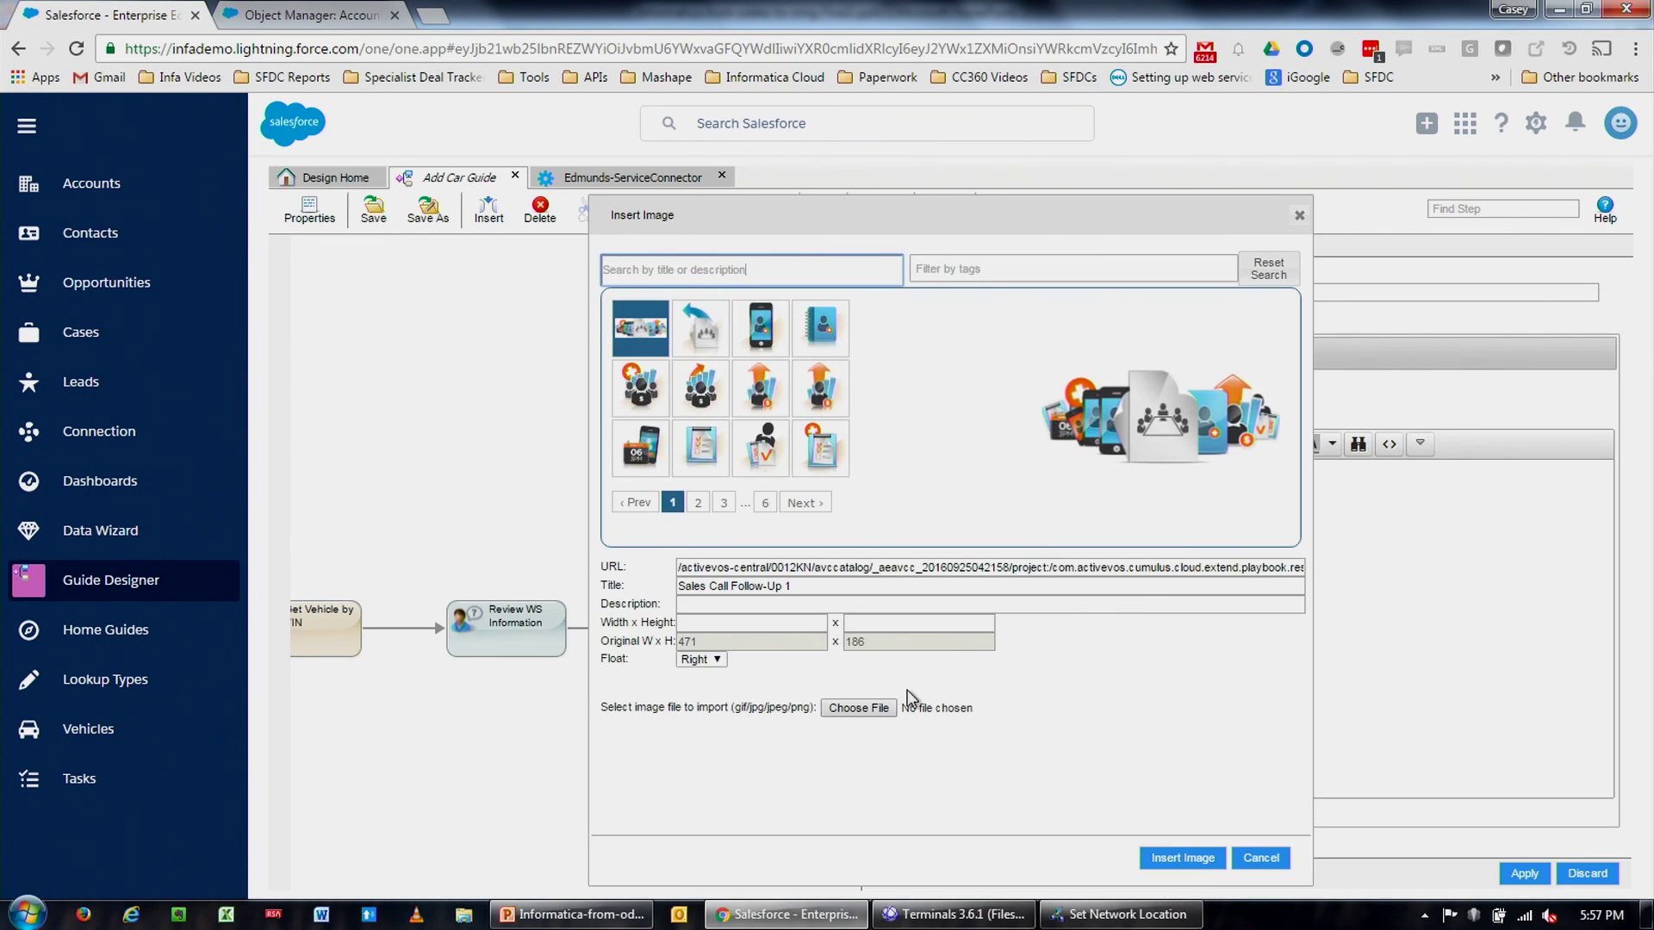
left_click(807, 503)
left_click(816, 503)
left_click(814, 502)
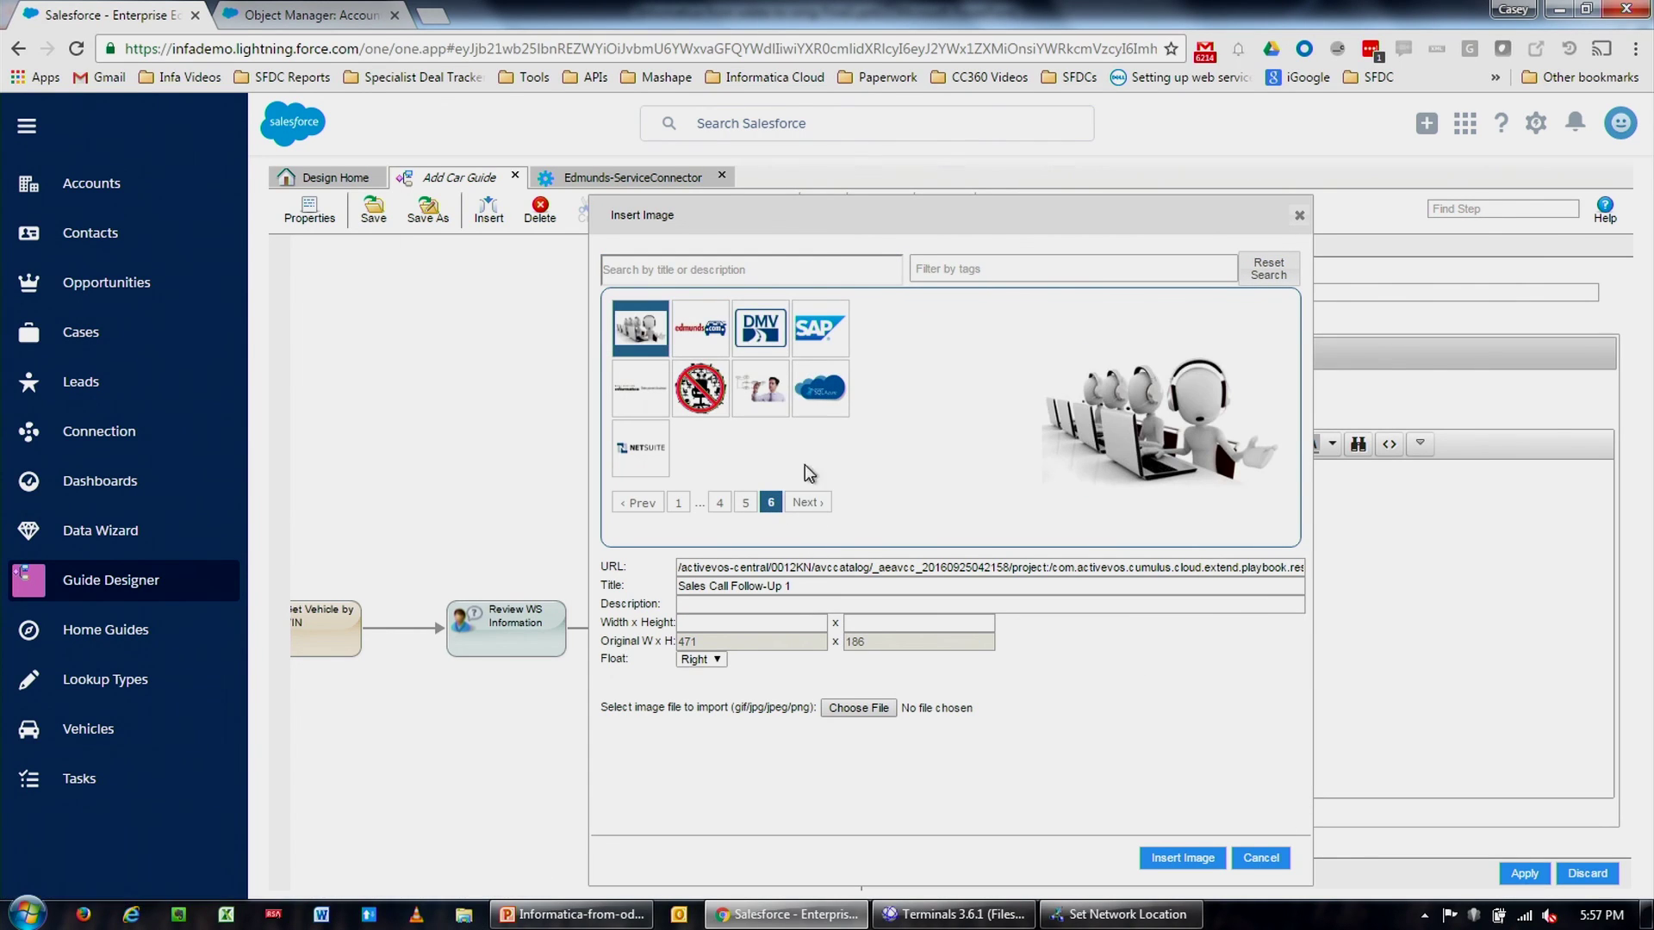
left_click(773, 324)
left_click(1159, 859)
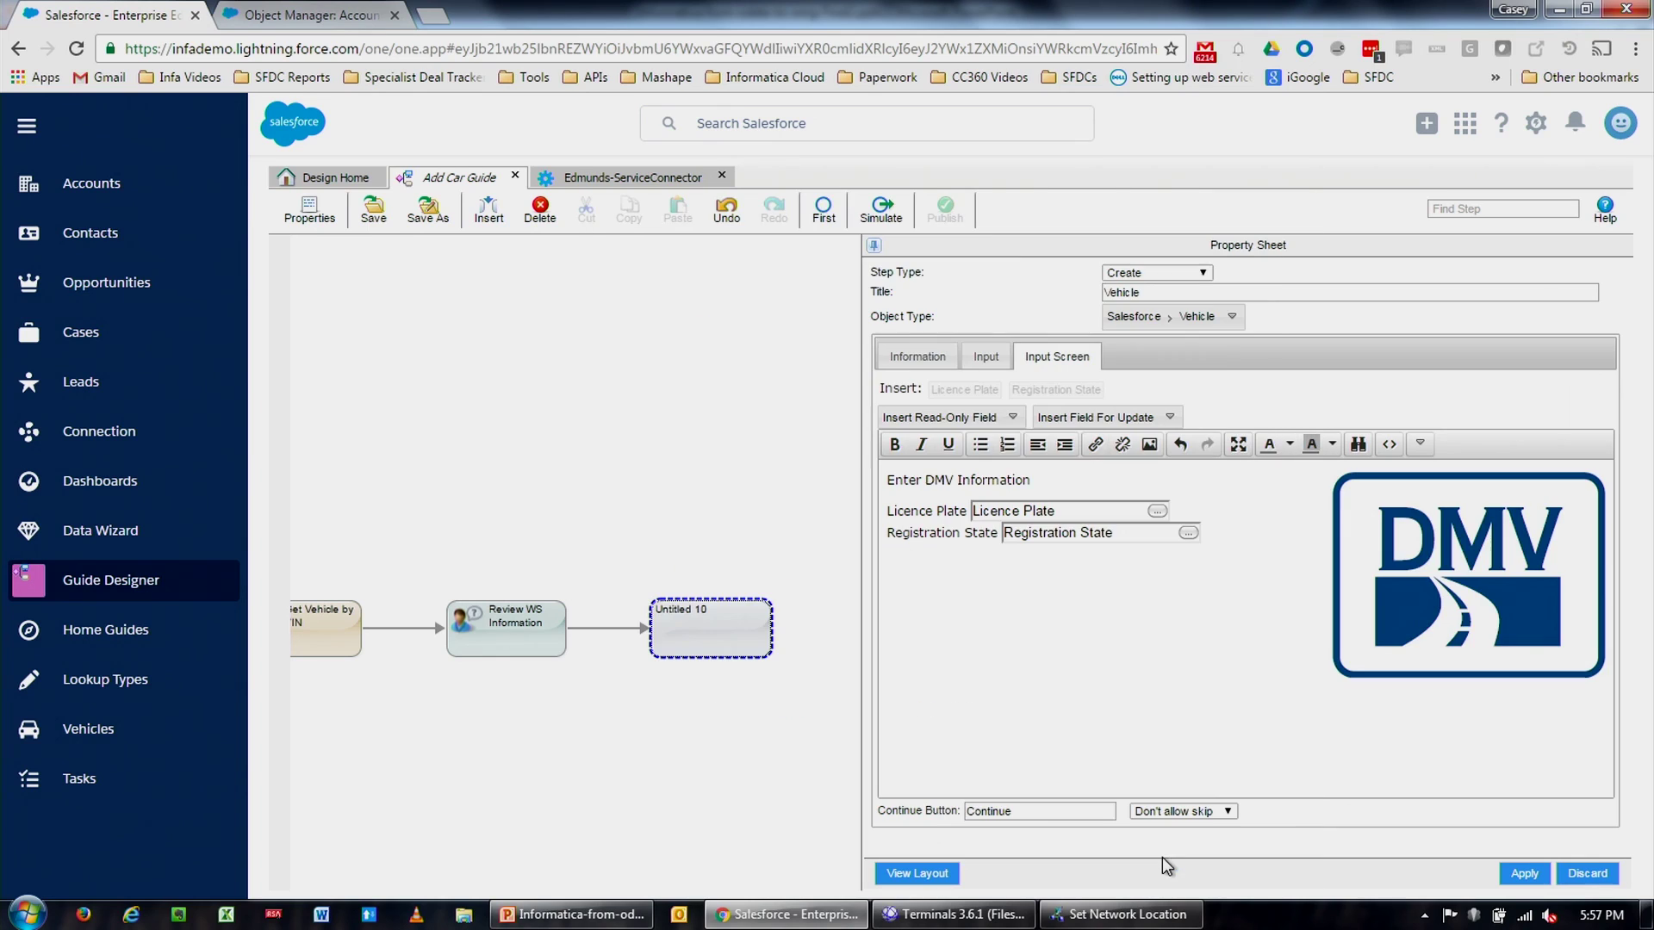
- Shrink the DMV logo to about half its size and apply the Vehicle step's changes
left_click(1476, 545)
left_click_drag(1331, 676, 1473, 571)
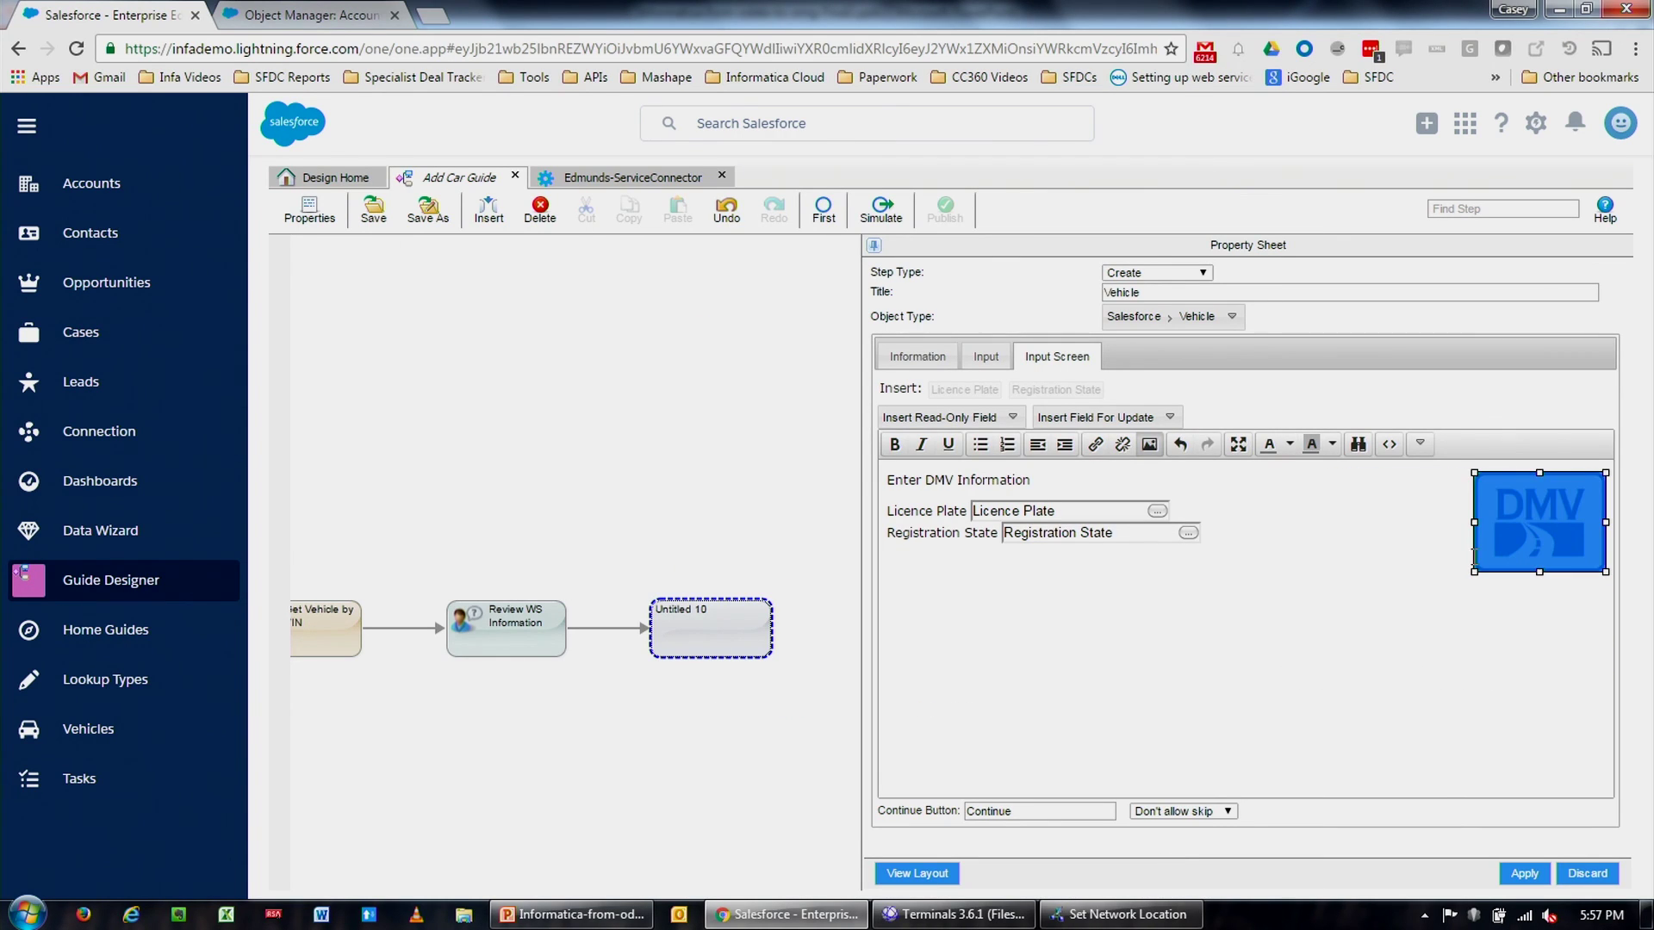
left_click(1523, 873)
- Make the untitled step after Vehicle an End/Milestone step
left_click_drag(726, 466, 534, 476)
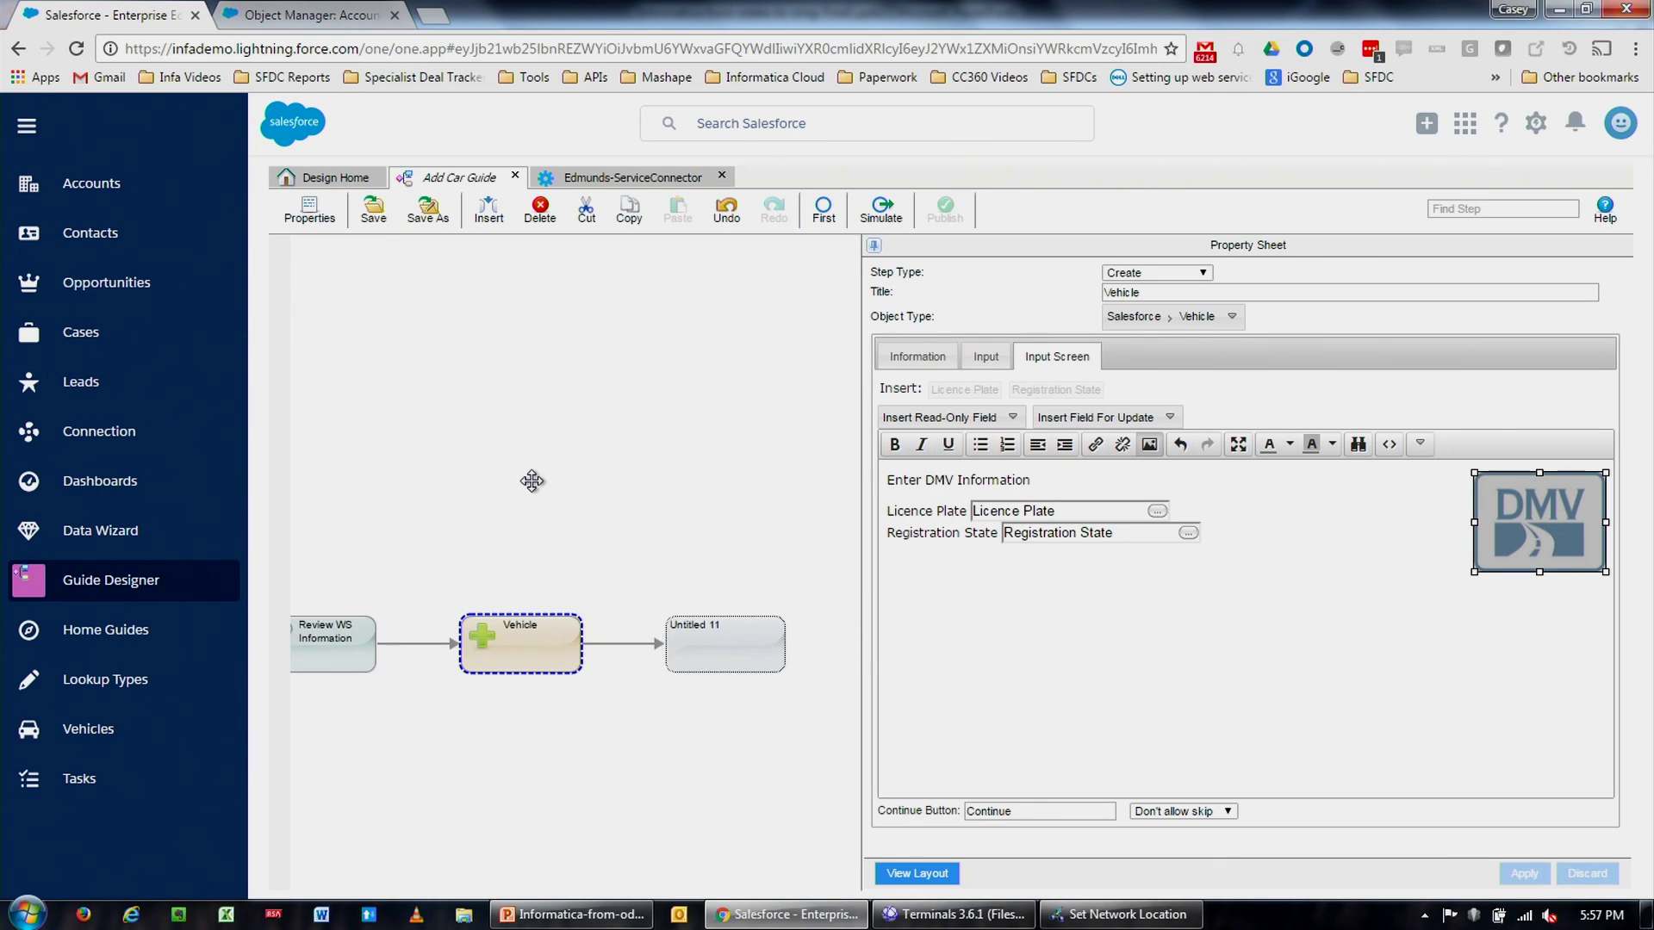
left_click(678, 648)
left_click(1185, 274)
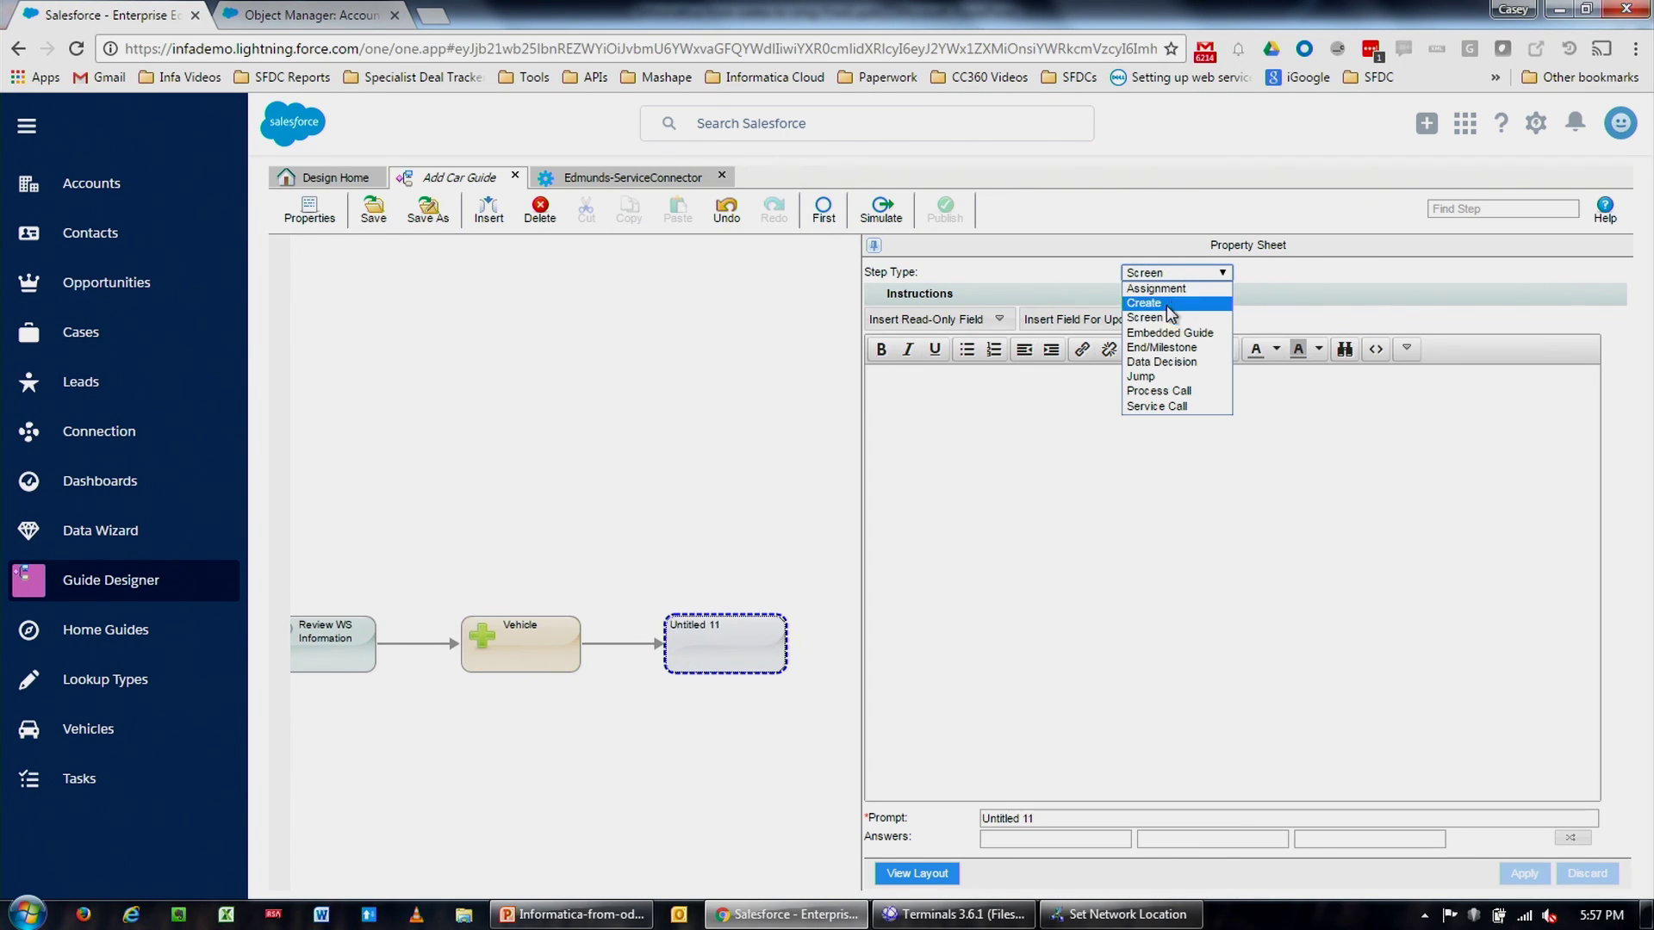
left_click(1156, 344)
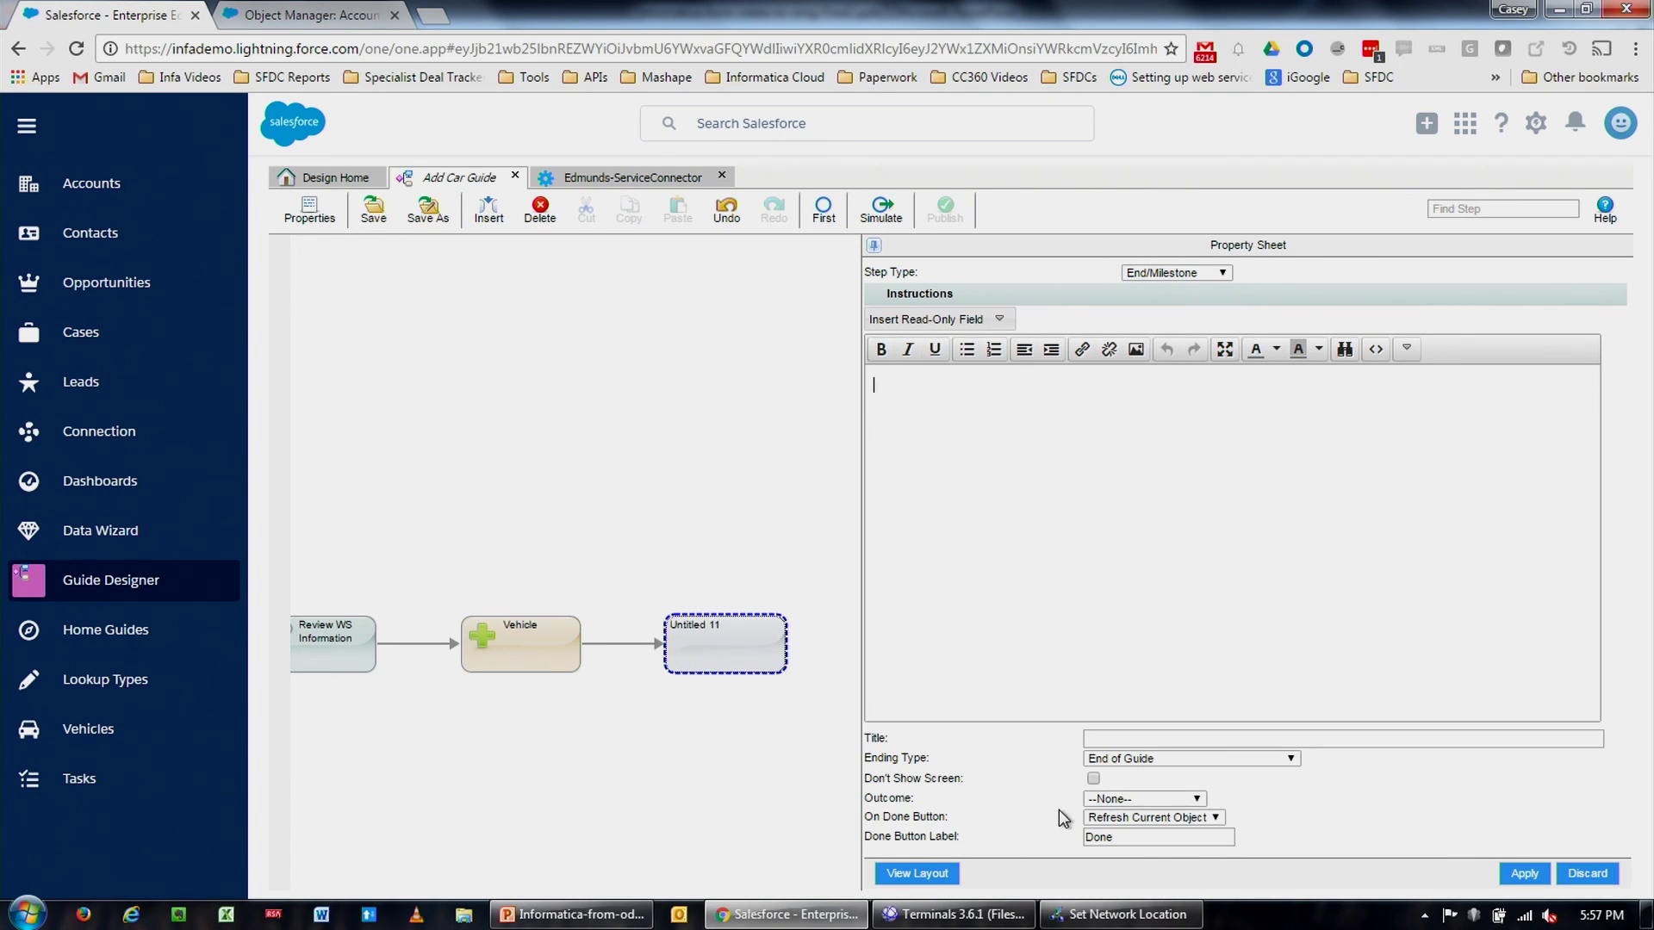
- Hide the end step's screen, have it go to the other object Created Vehicle__c when done, and apply the settings
left_click(1112, 801)
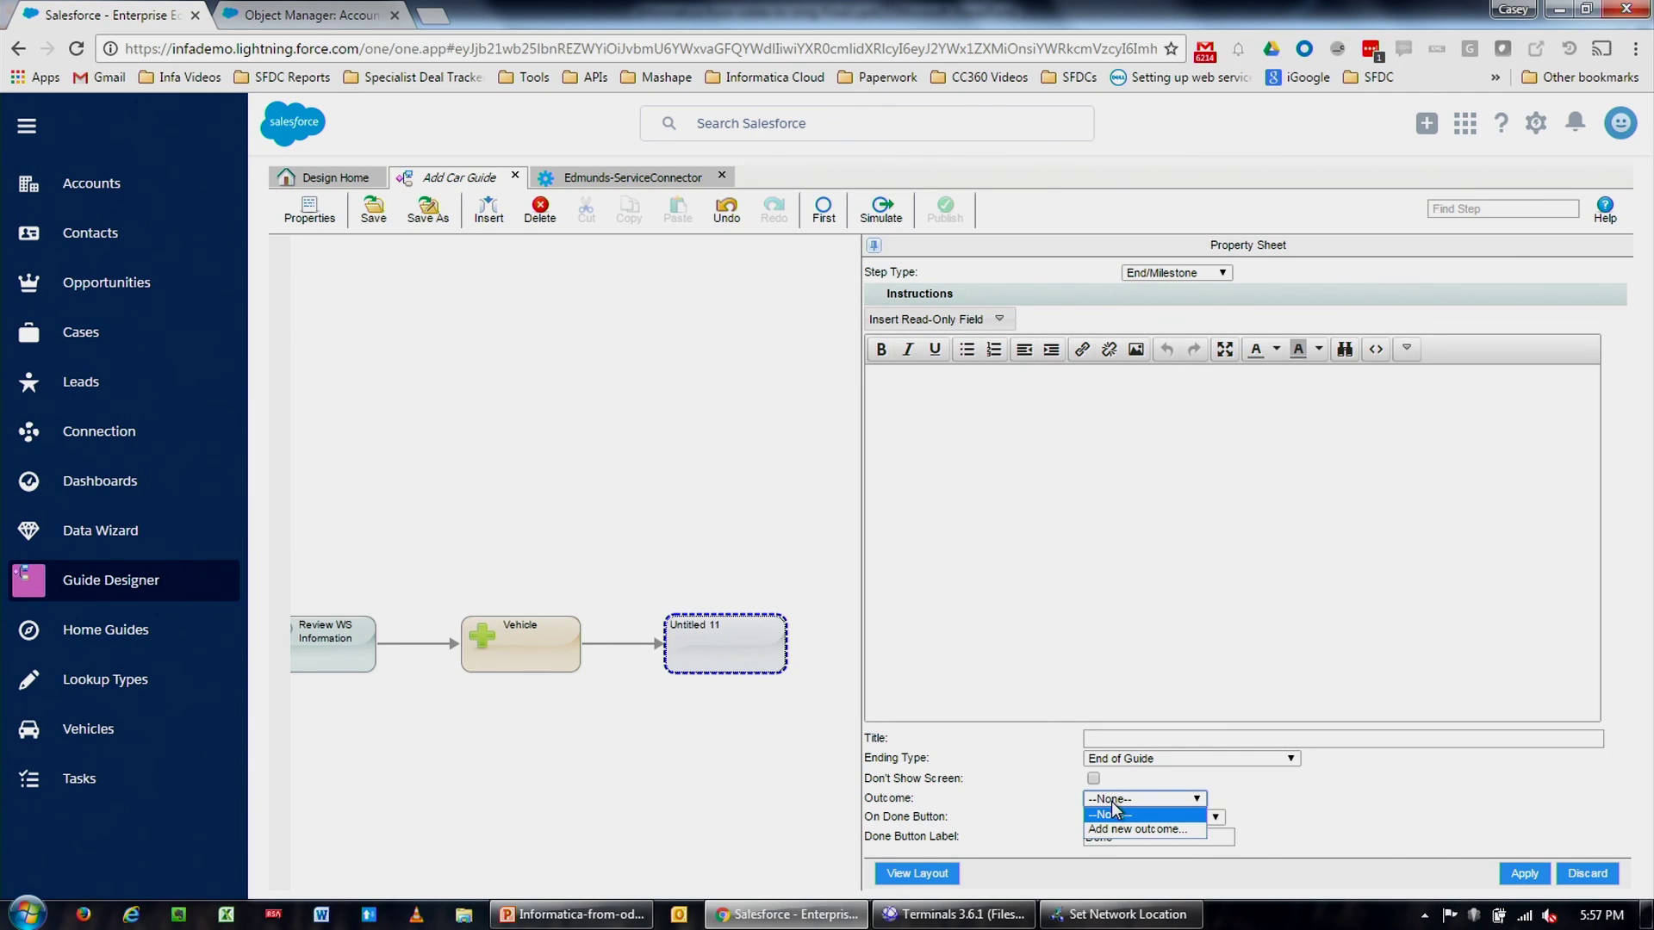
left_click(1094, 781)
left_click(1093, 779)
left_click(1105, 820)
left_click(1114, 848)
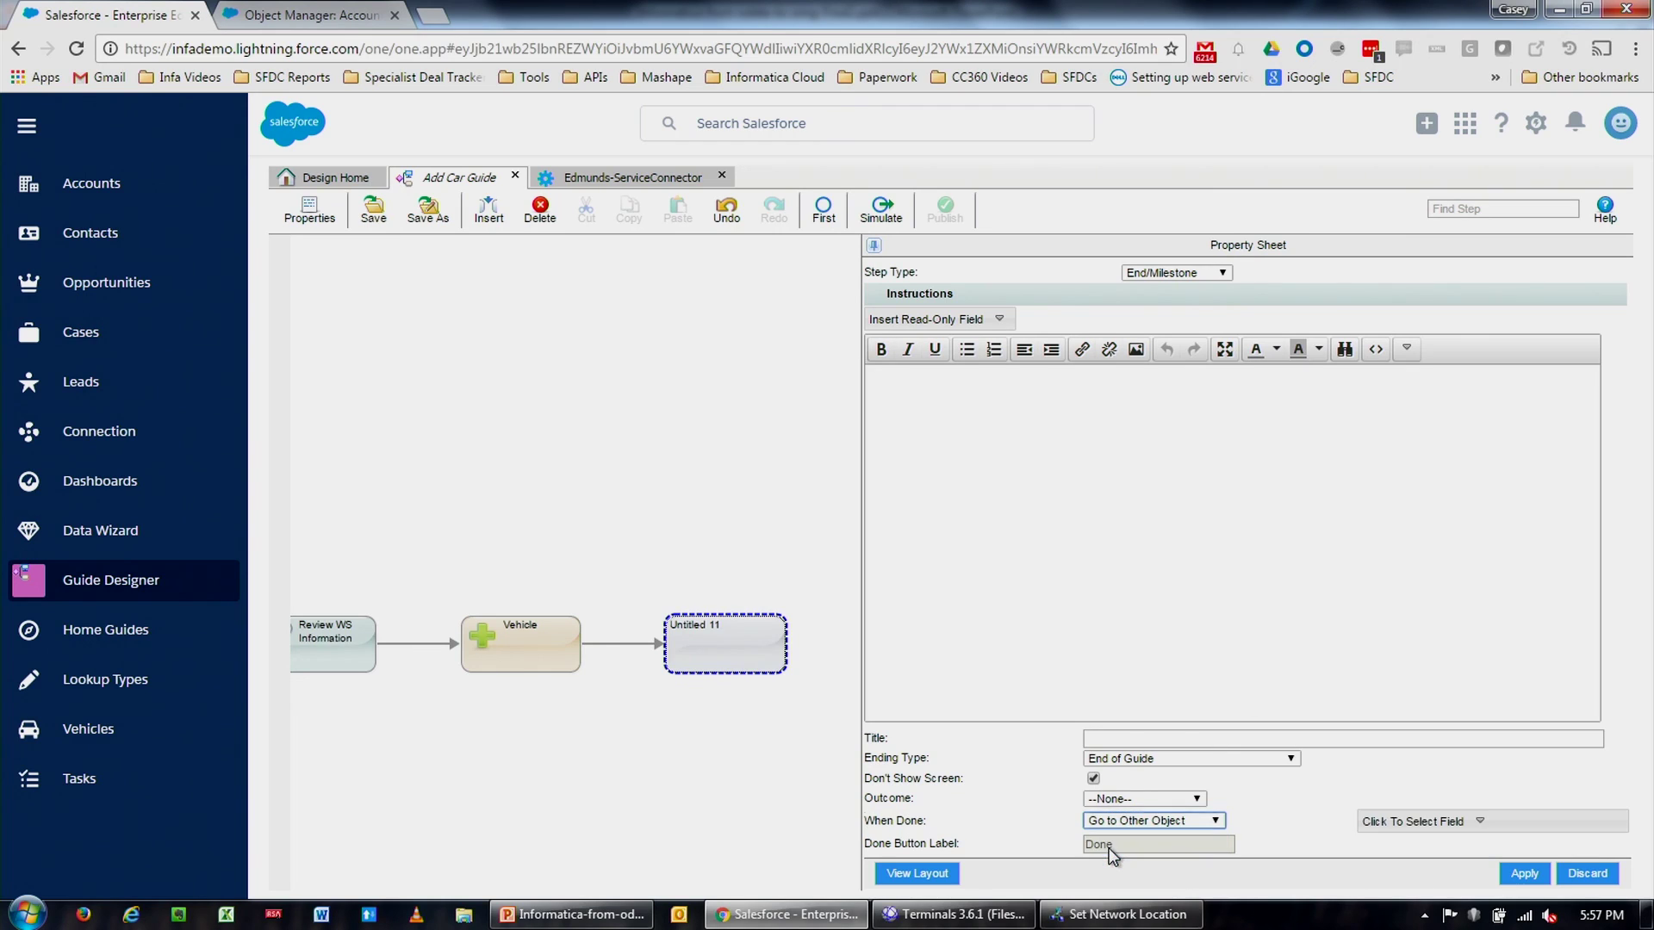
left_click(1395, 820)
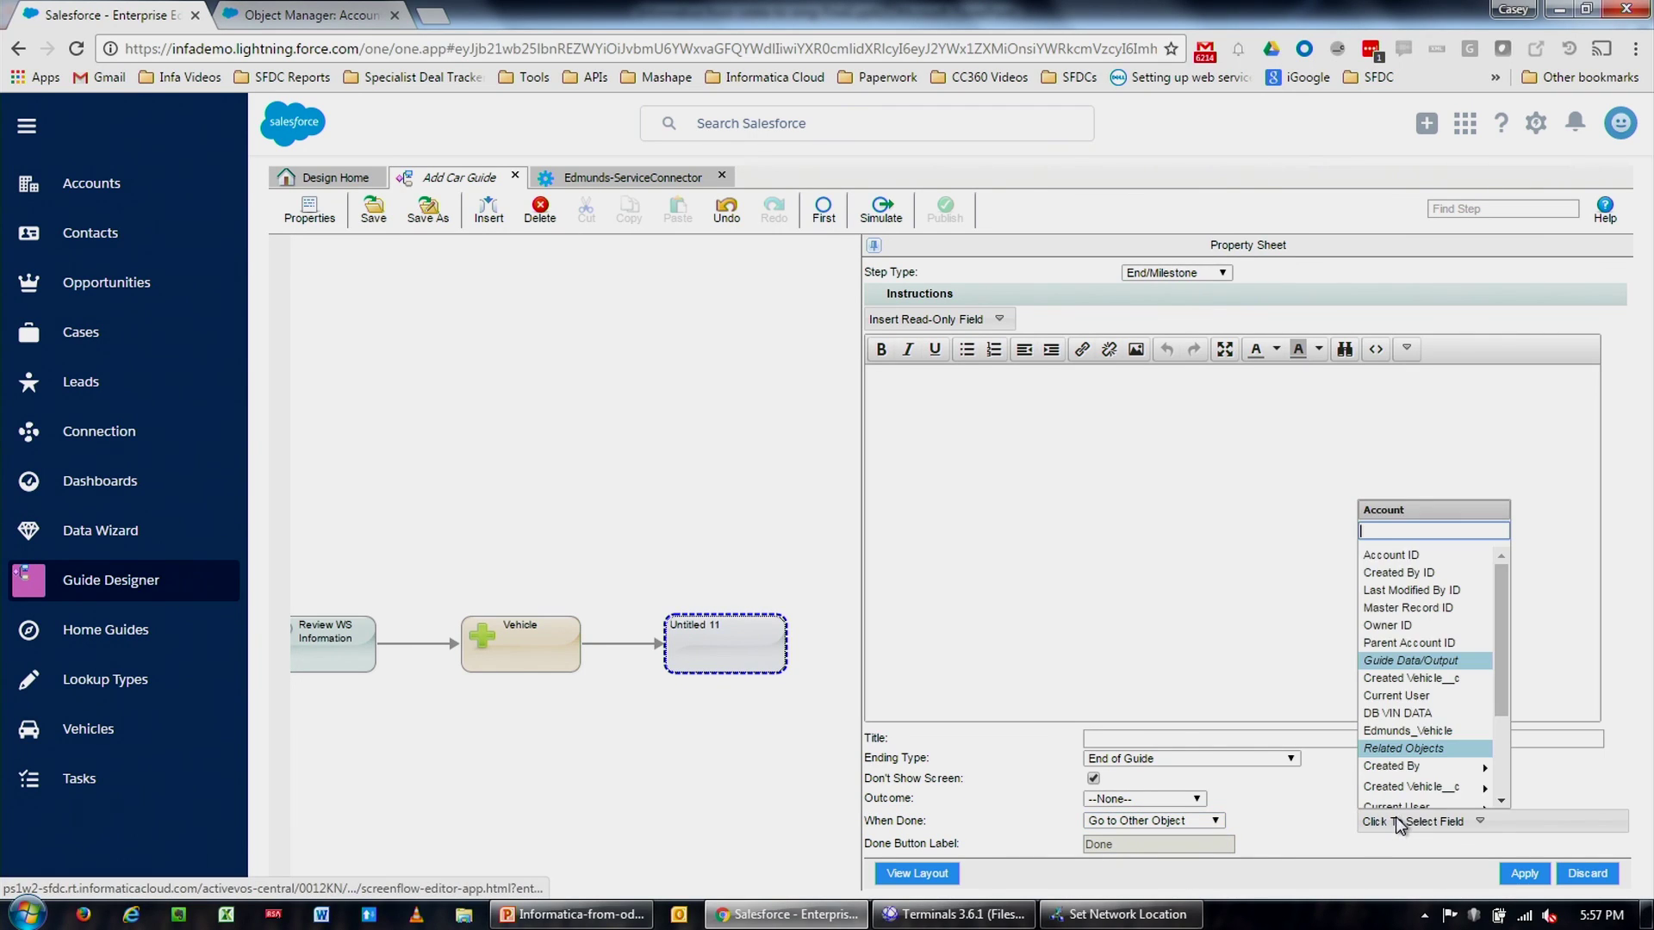
left_click(1425, 670)
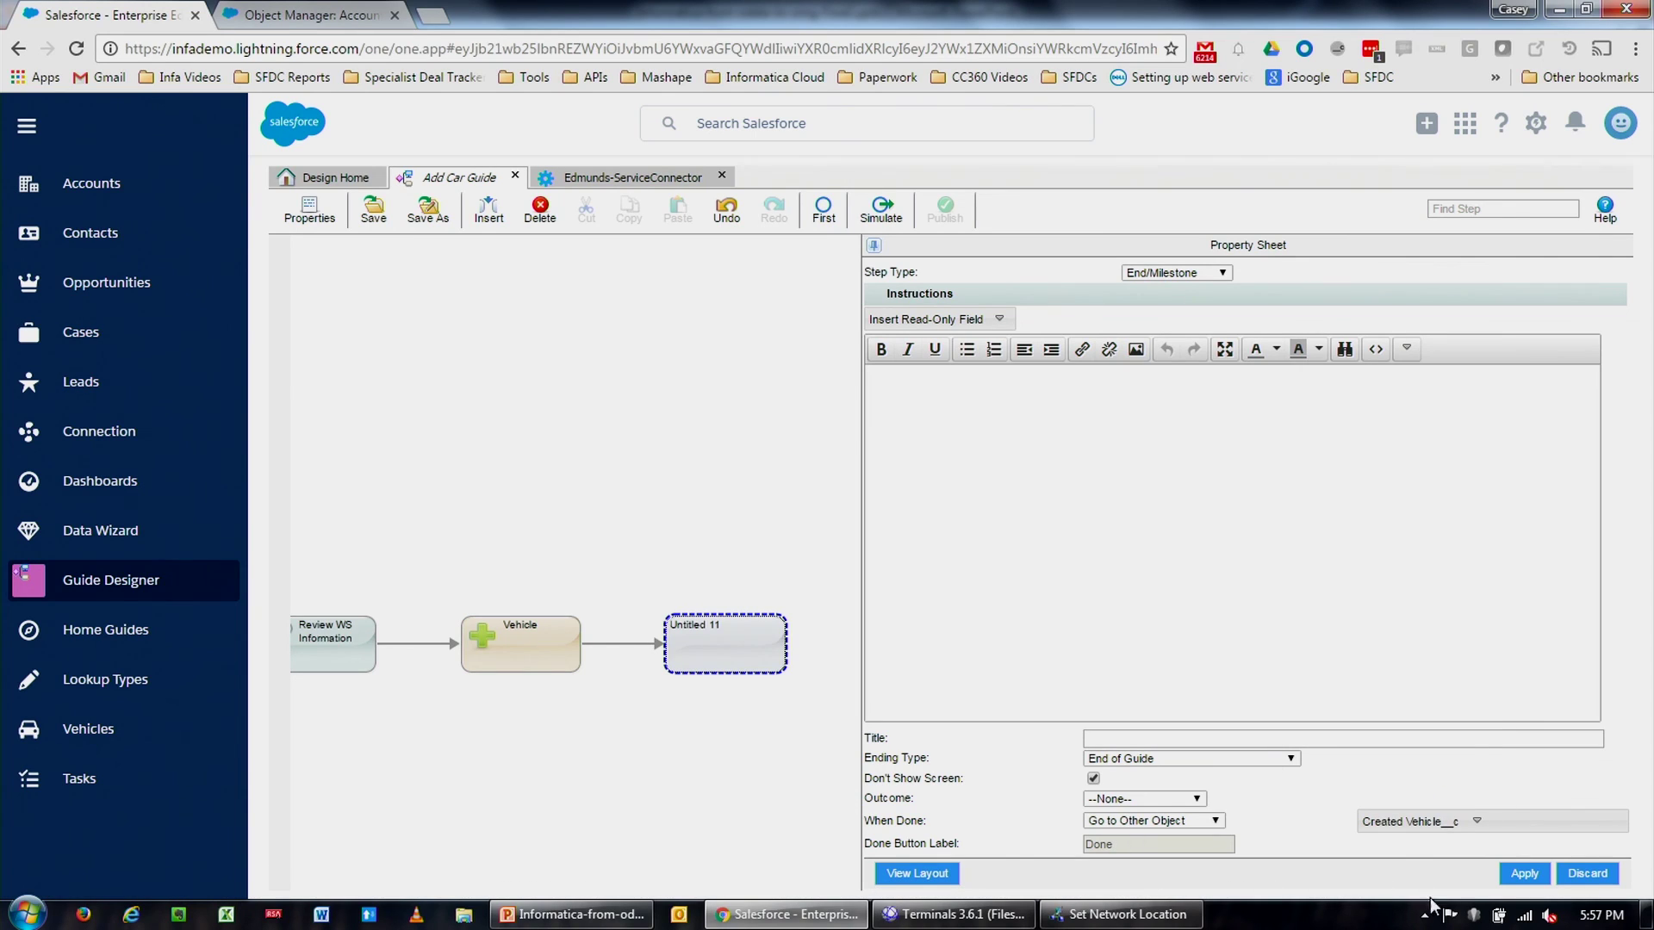
left_click(1525, 874)
- Save and publish the Add Car Guide
left_click(379, 214)
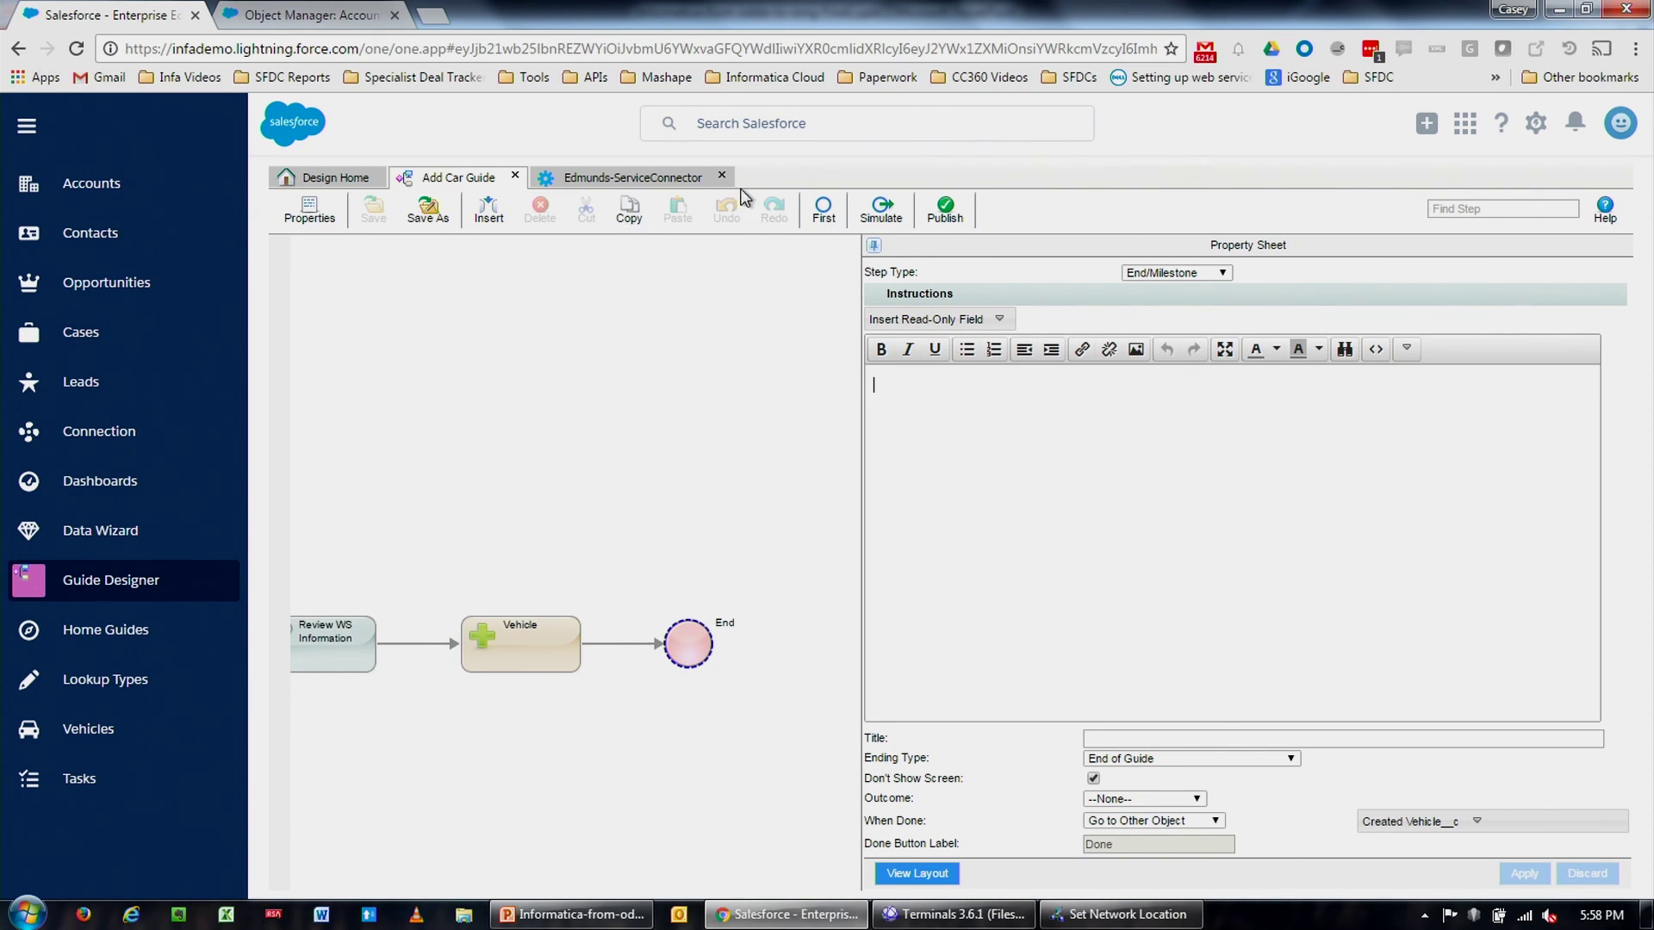
left_click(945, 211)
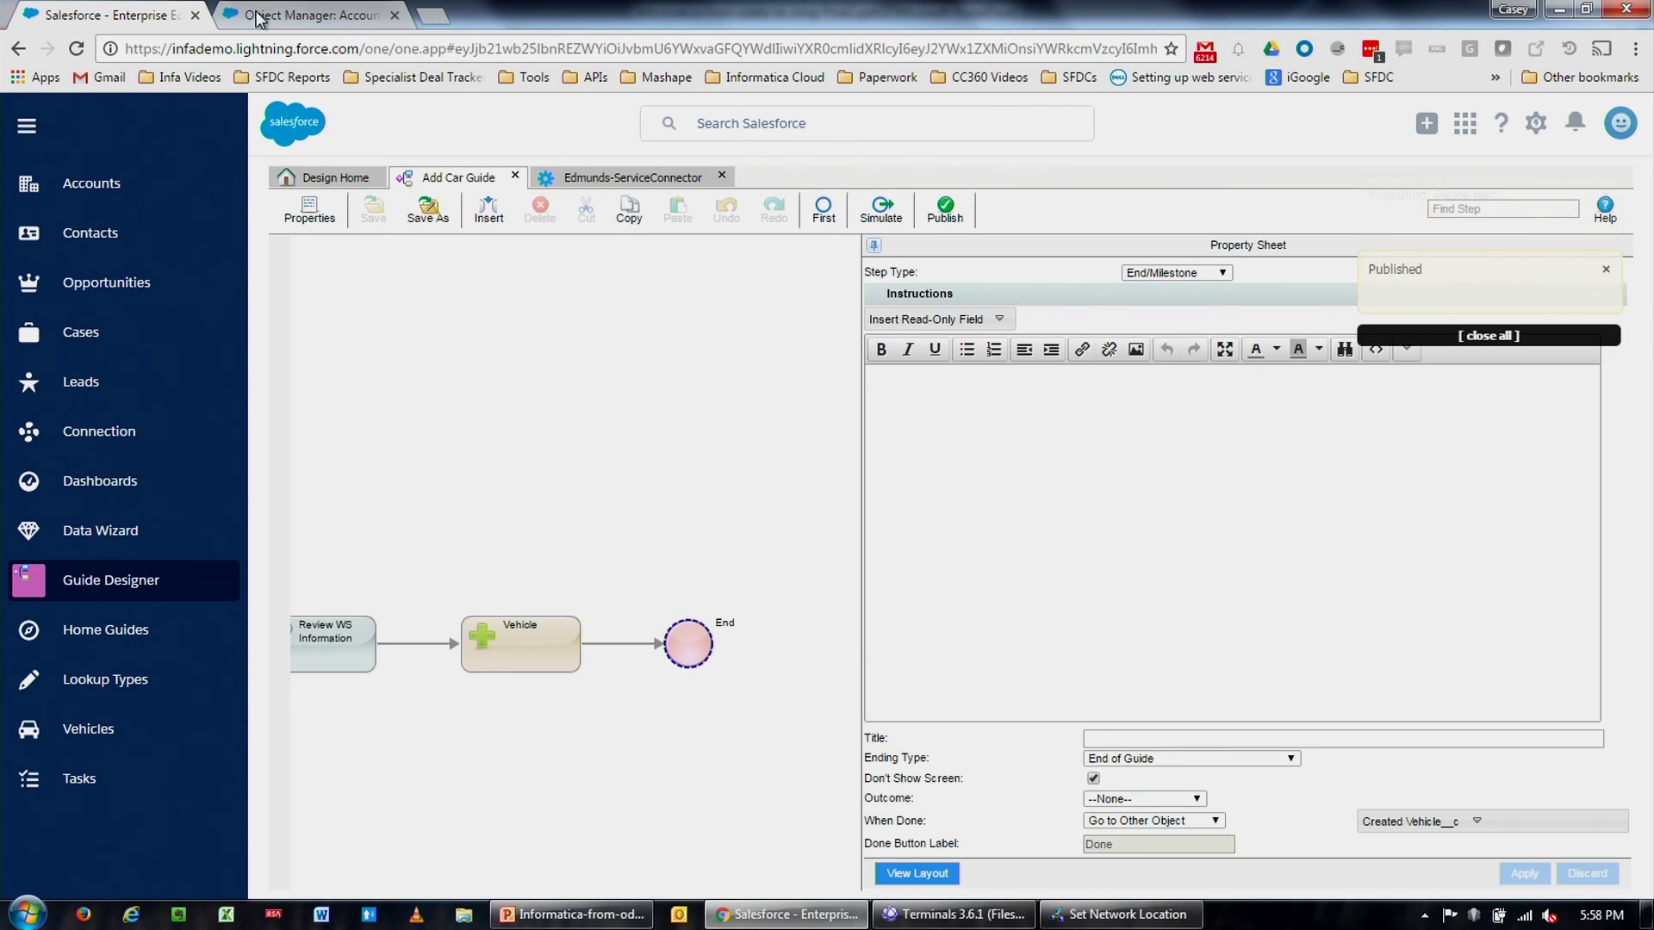
- Launch the Add Car Guide from the real time guides of the Ahonen Catering Group account
left_click(118, 193)
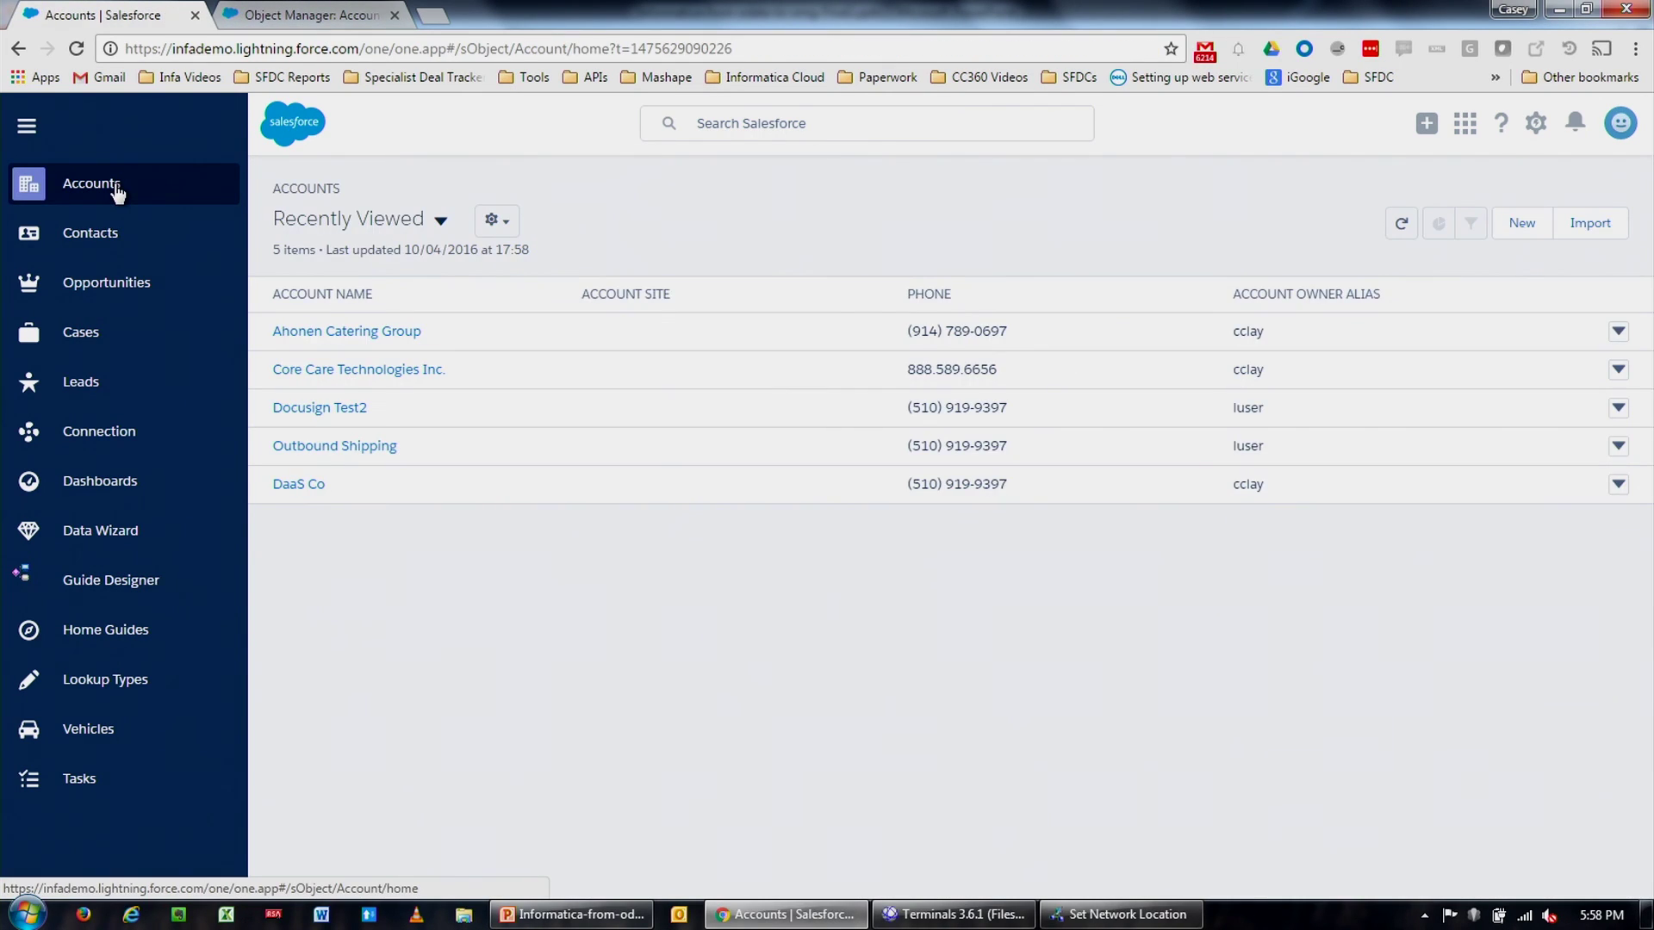
left_click(355, 333)
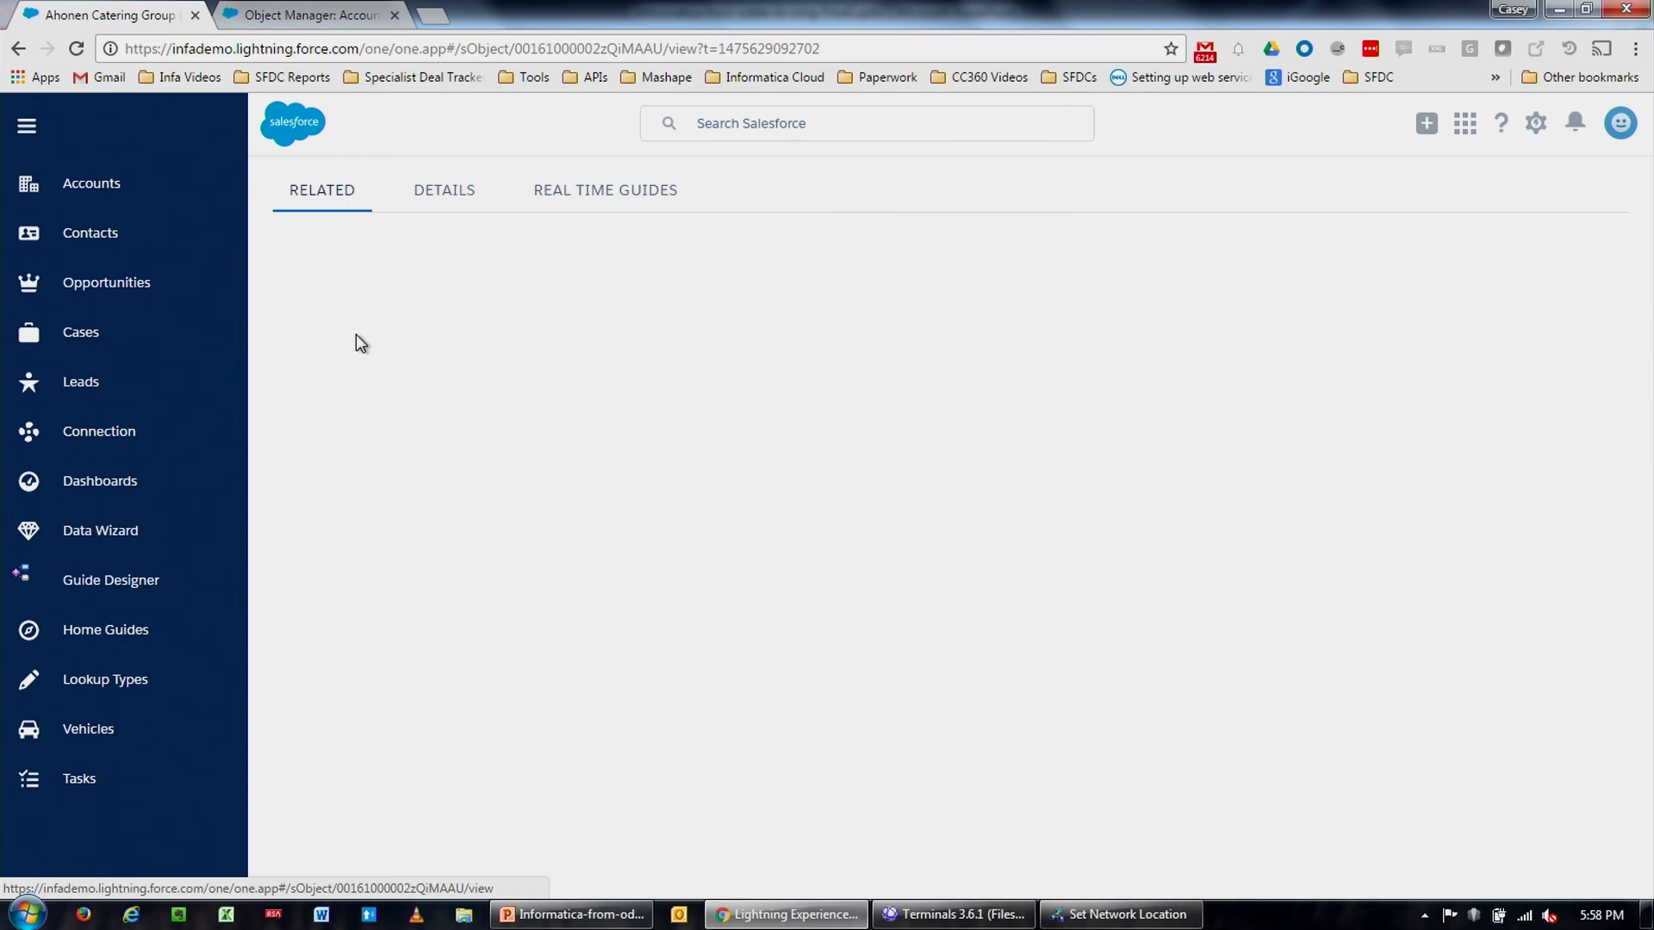
left_click(564, 349)
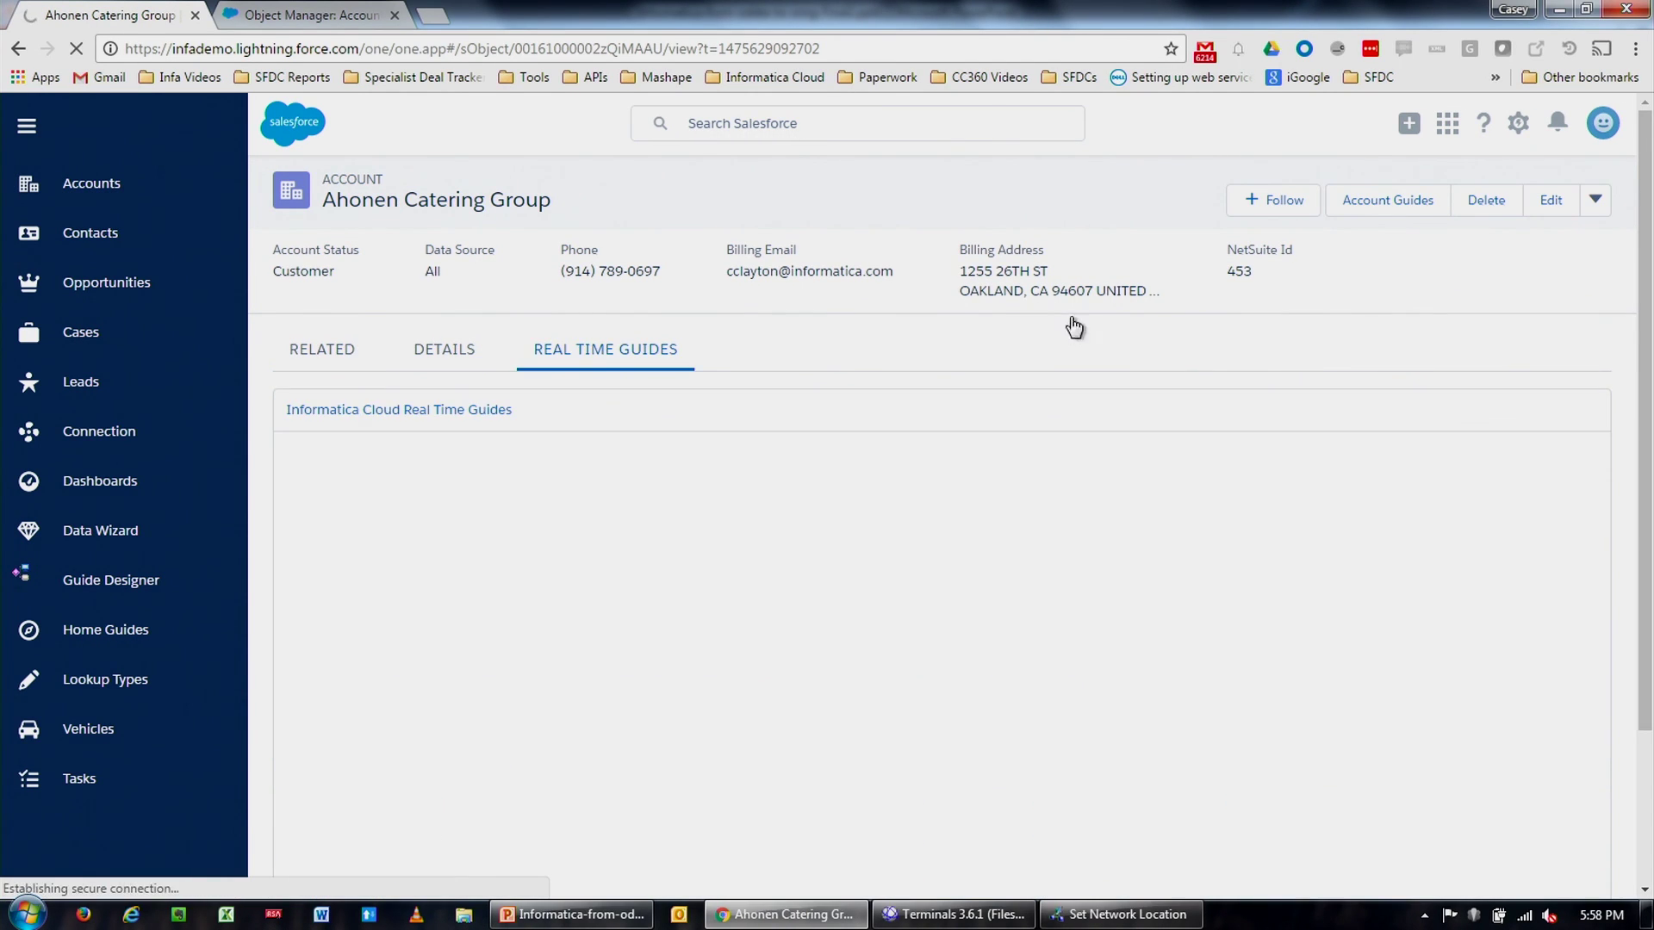
scroll(1071, 323, "down", 2)
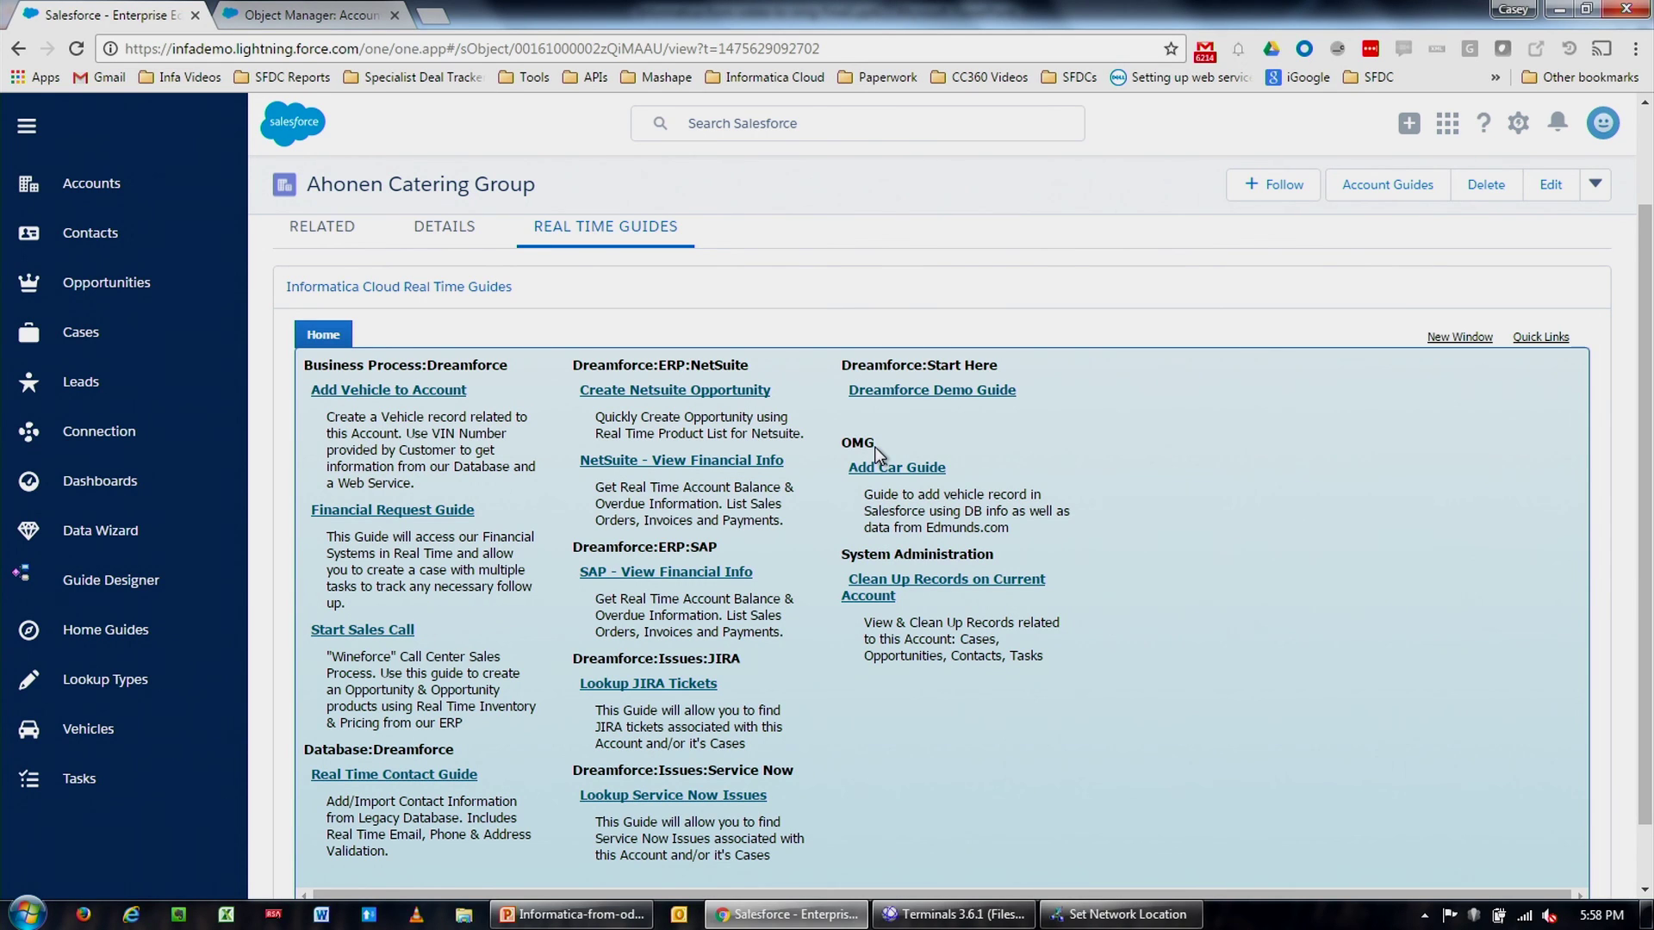
scroll(801, 441, "down", 1)
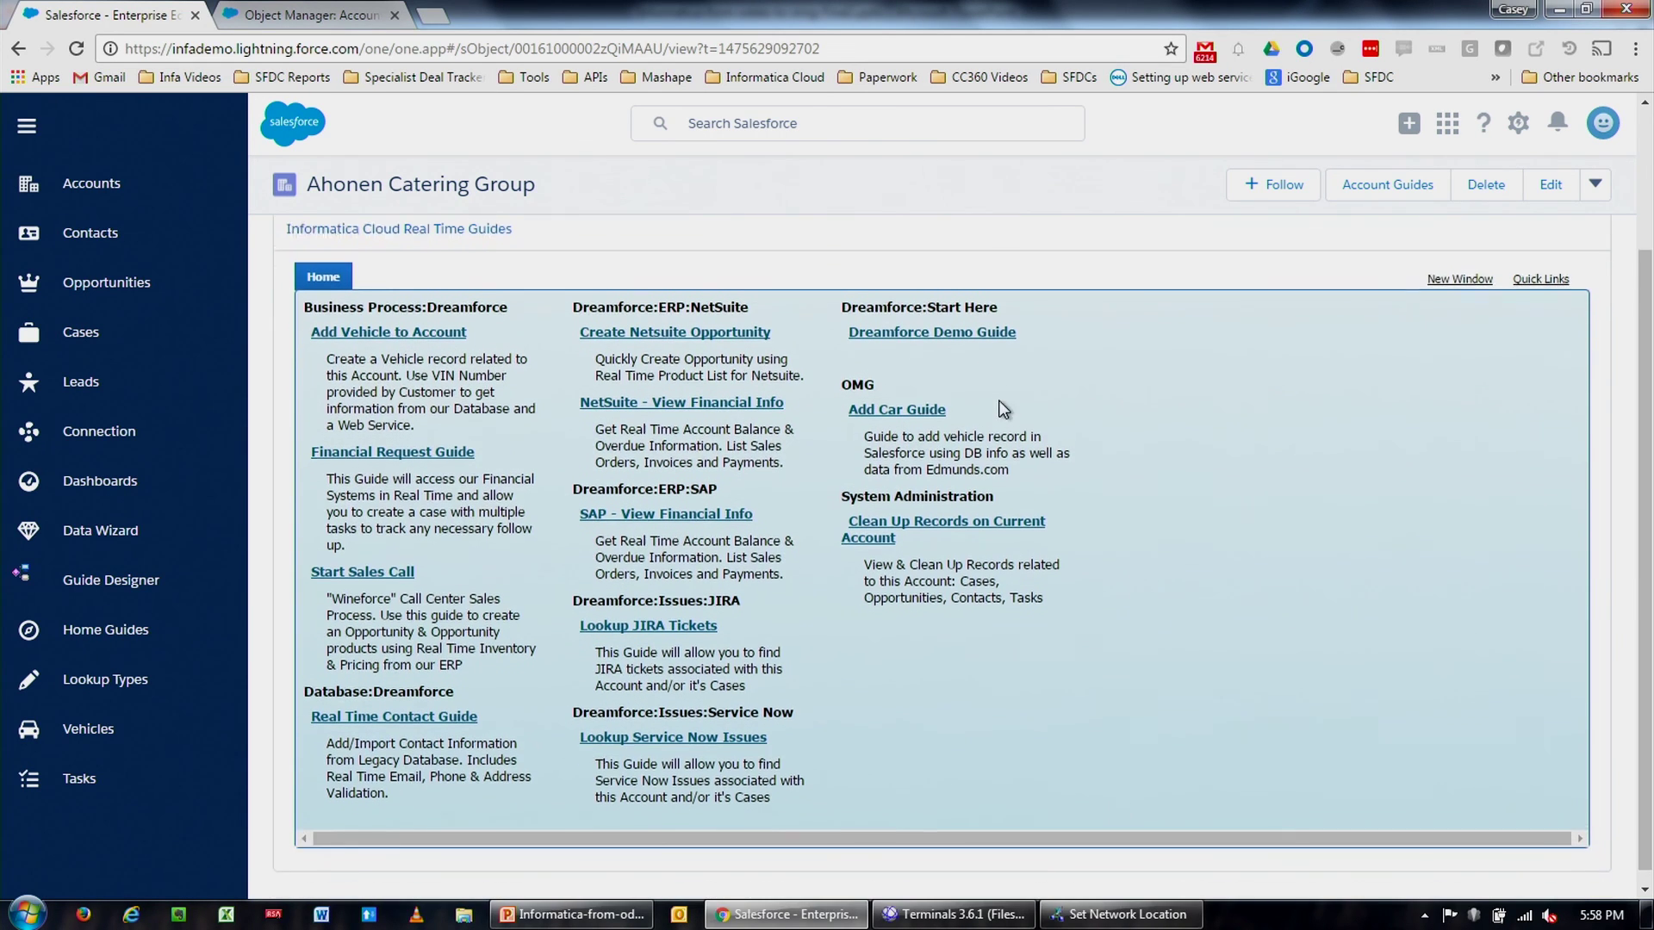
left_click(874, 405)
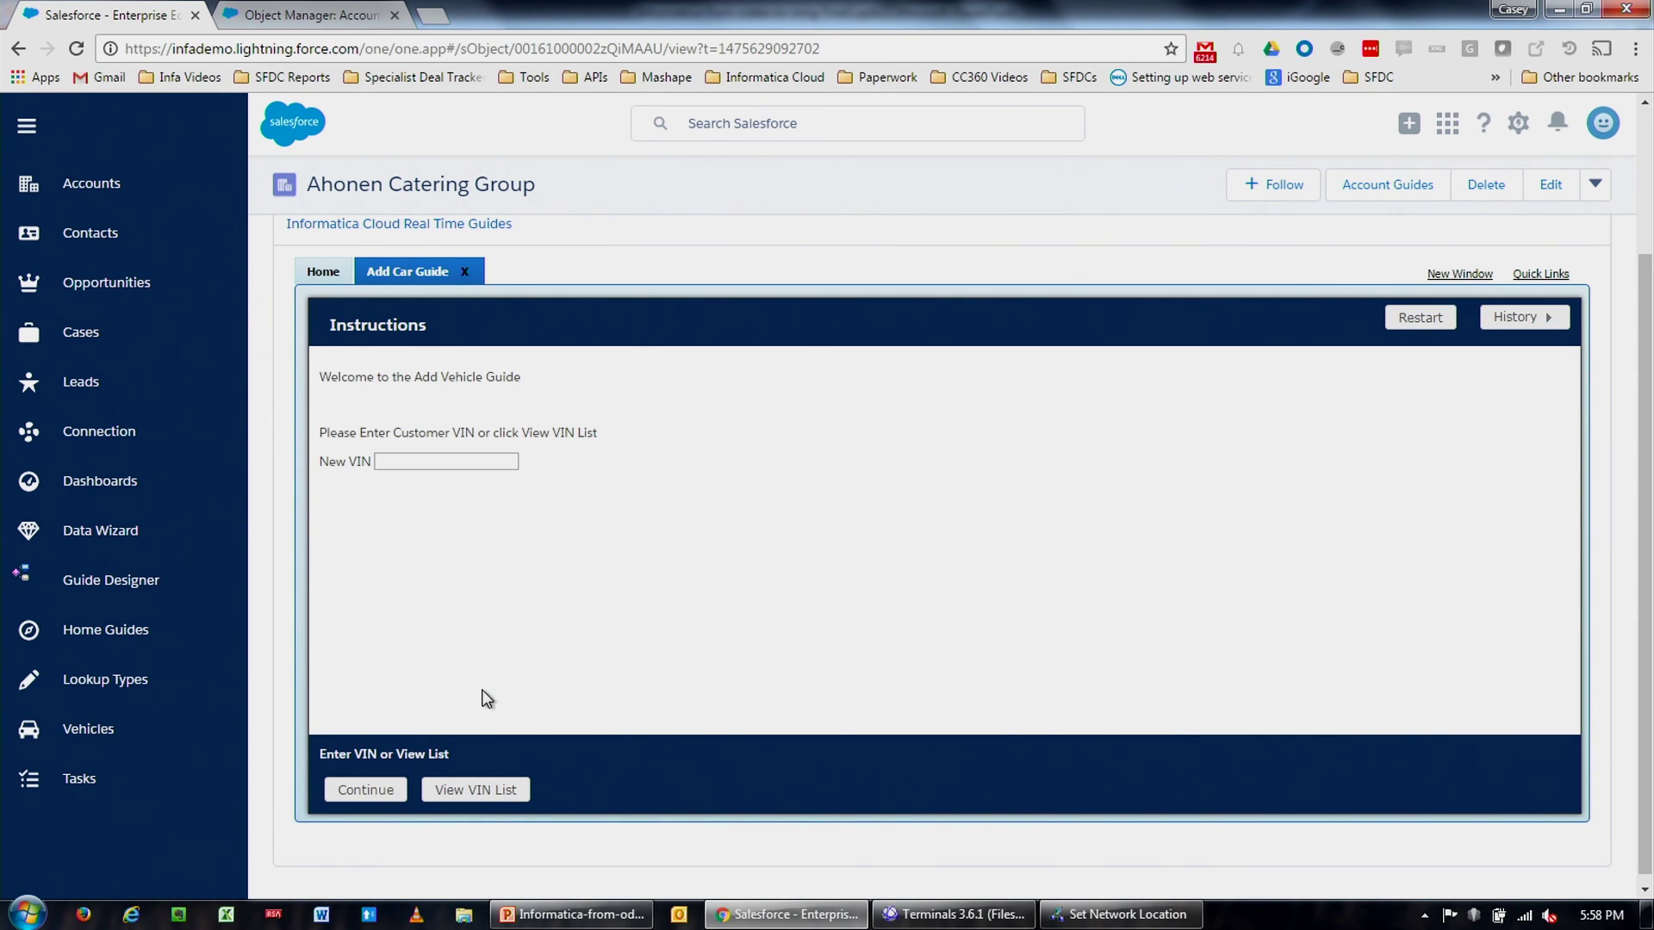
- View the guide's VIN list, filter it by "niss", and continue with a Nissan vehicle
left_click(483, 791)
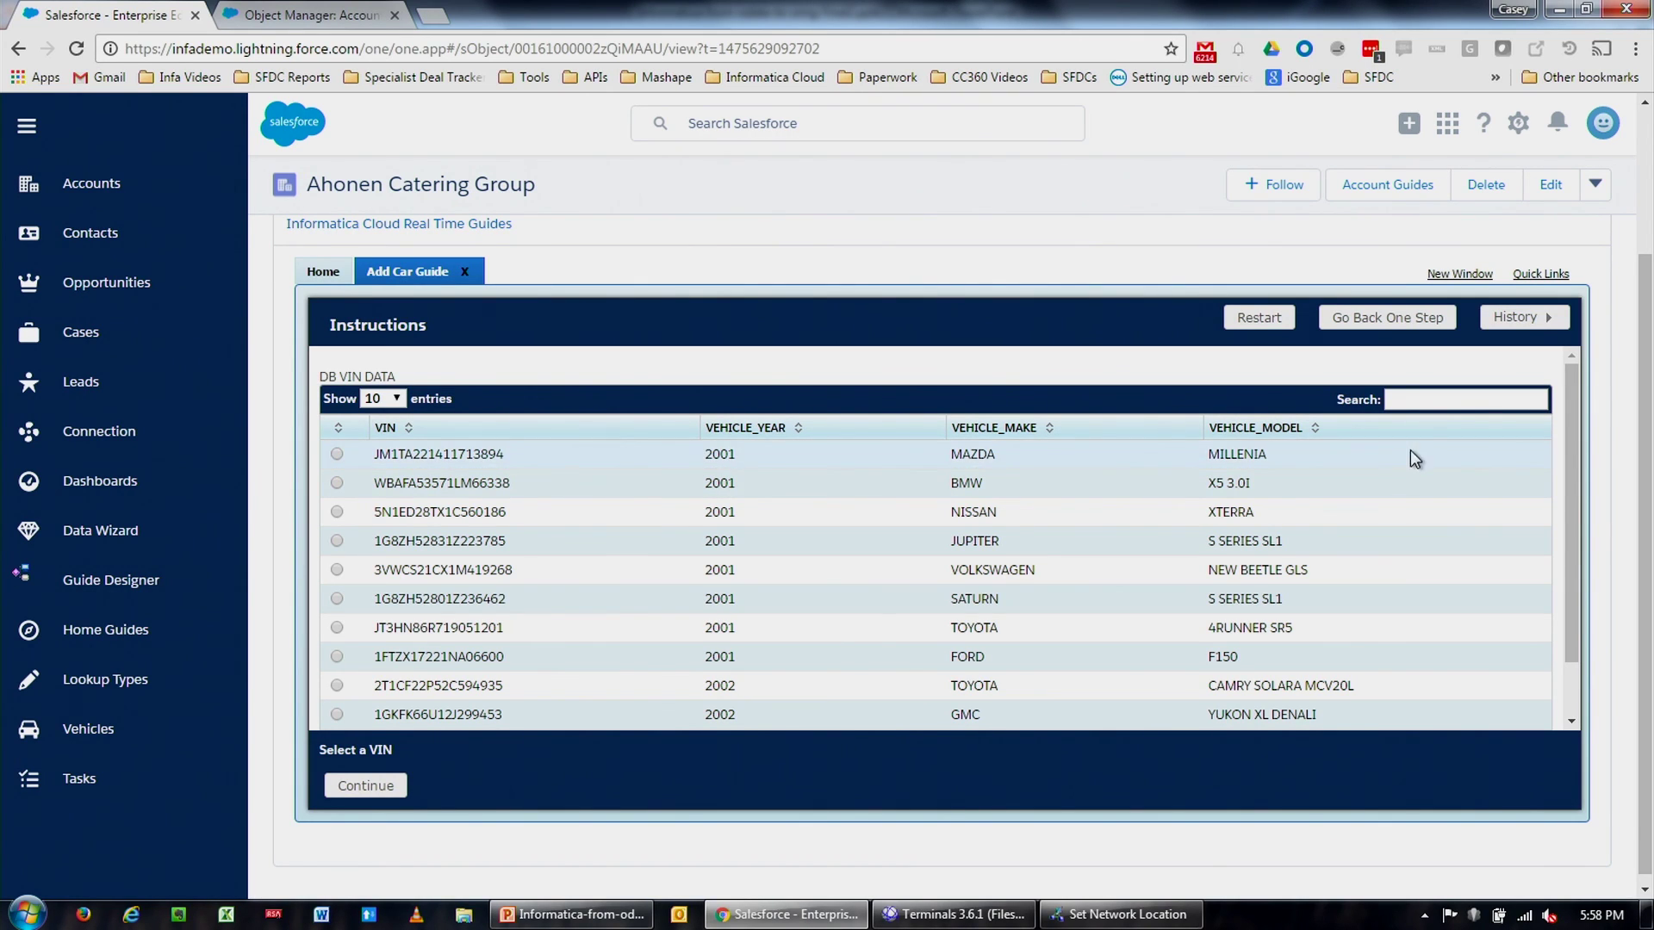
left_click(1428, 400)
type("niss")
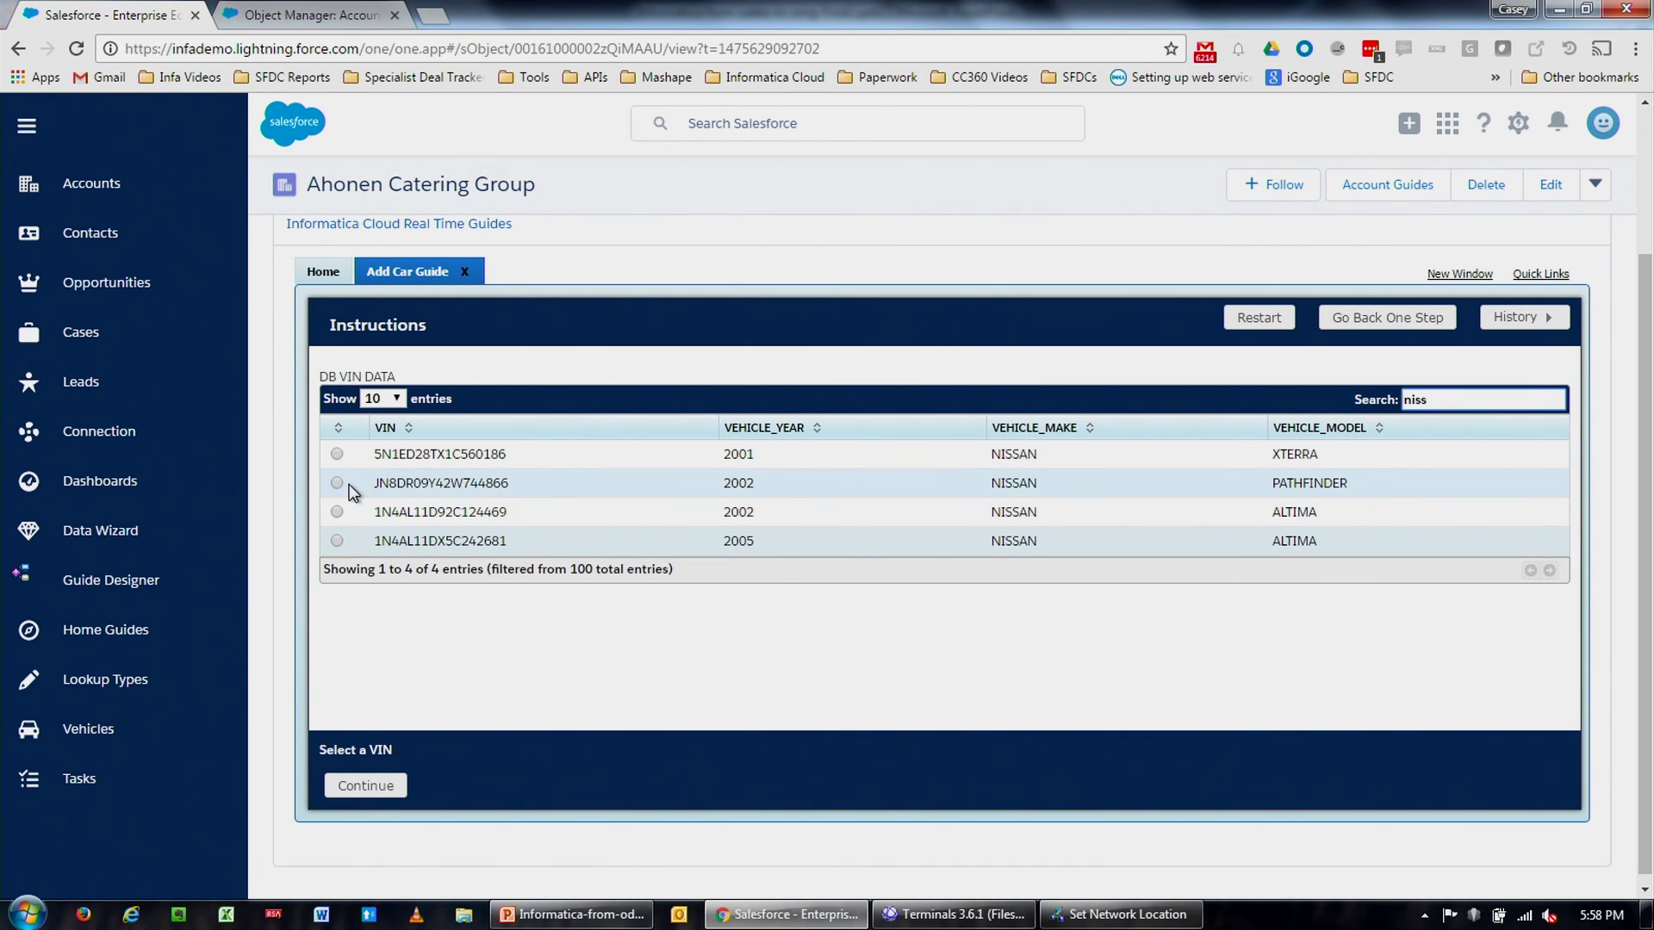
left_click(378, 792)
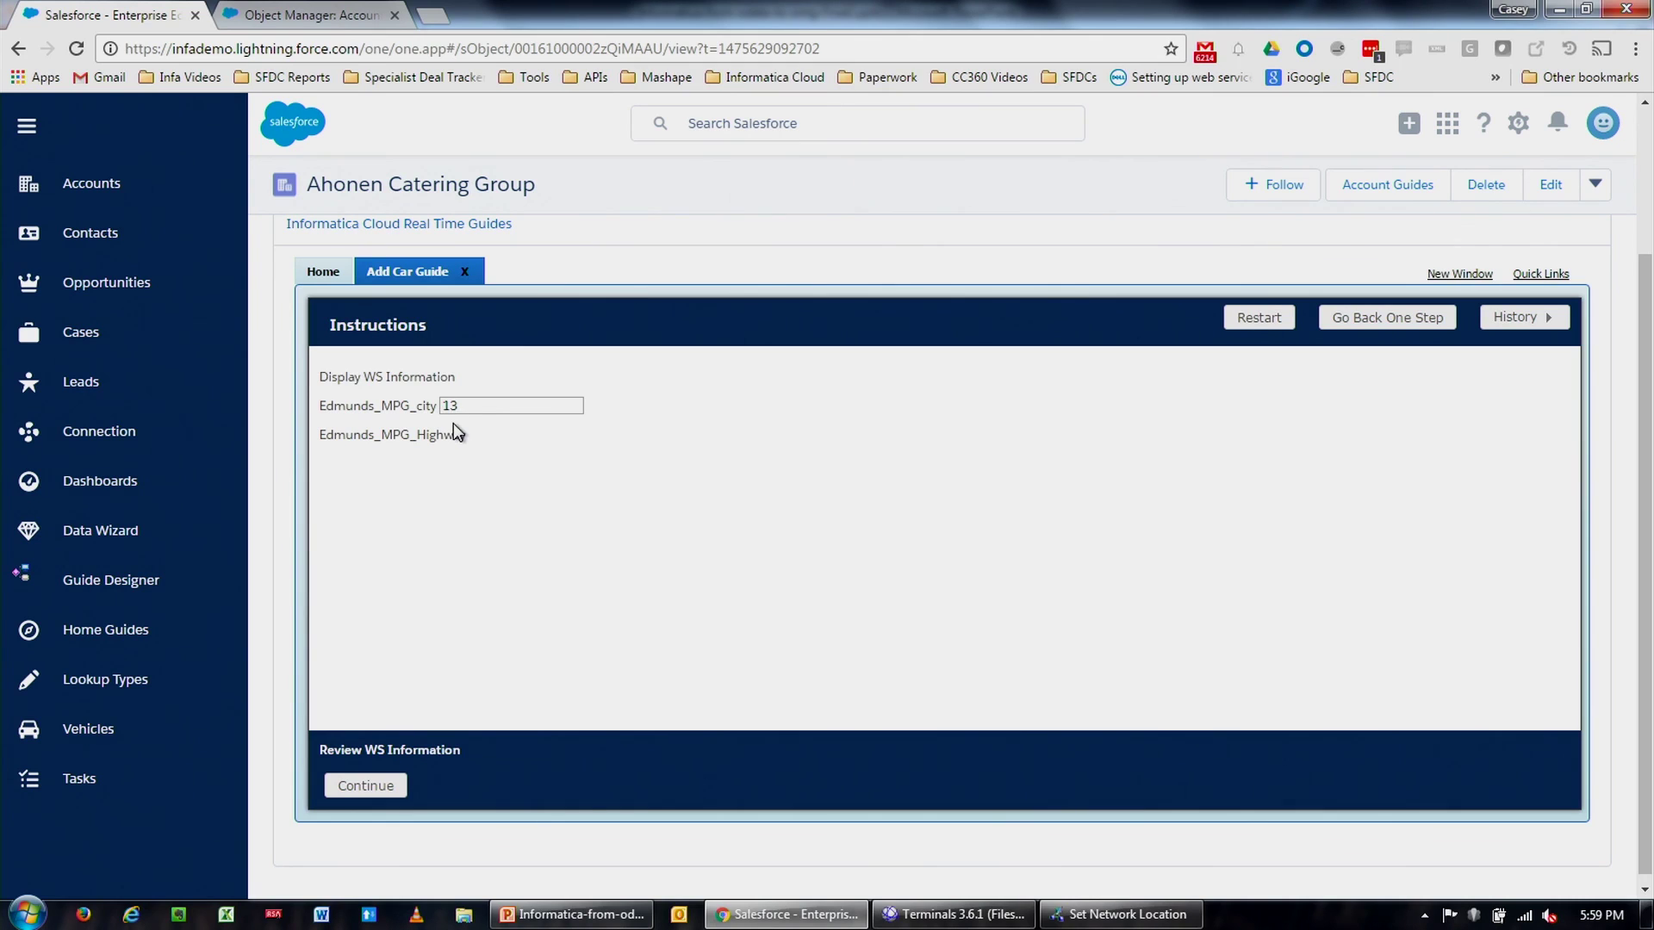
- Review the Edmunds city and highway MPG values and continue to the DMV information screen
left_click_drag(466, 406, 436, 405)
left_click(502, 435)
left_click(382, 787)
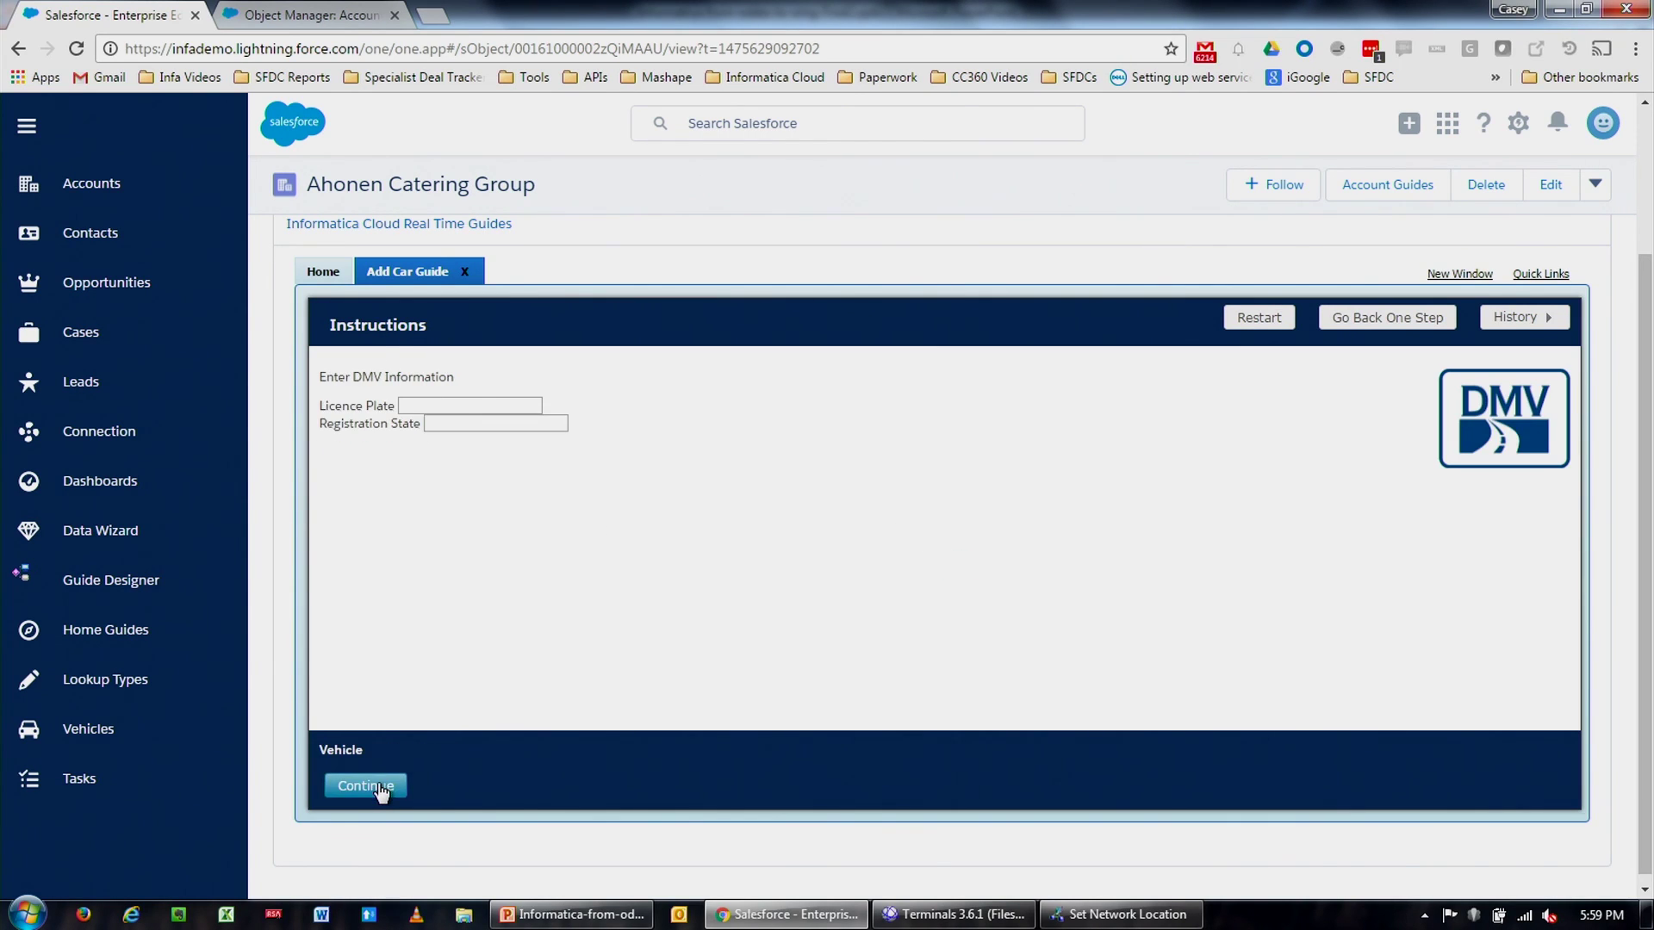
- Enter licence plate ILUVSFDC and registration state CA as the DMV information, and continue the guide to create the vehicle record
left_click(448, 401)
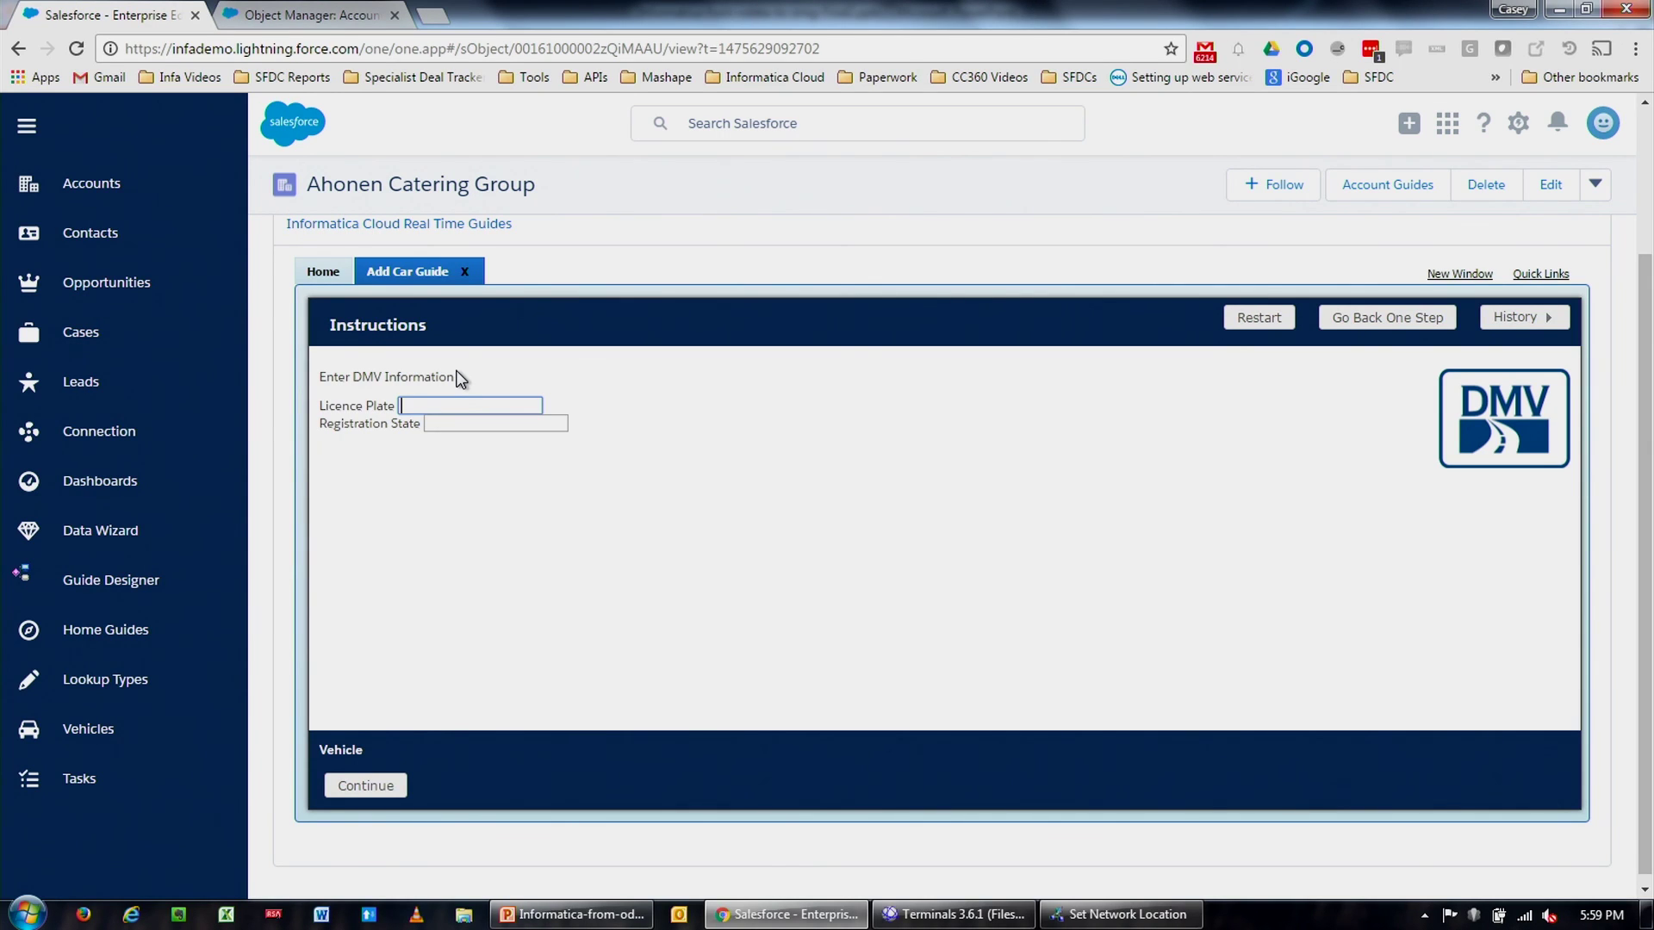
type("ILUVSFDC")
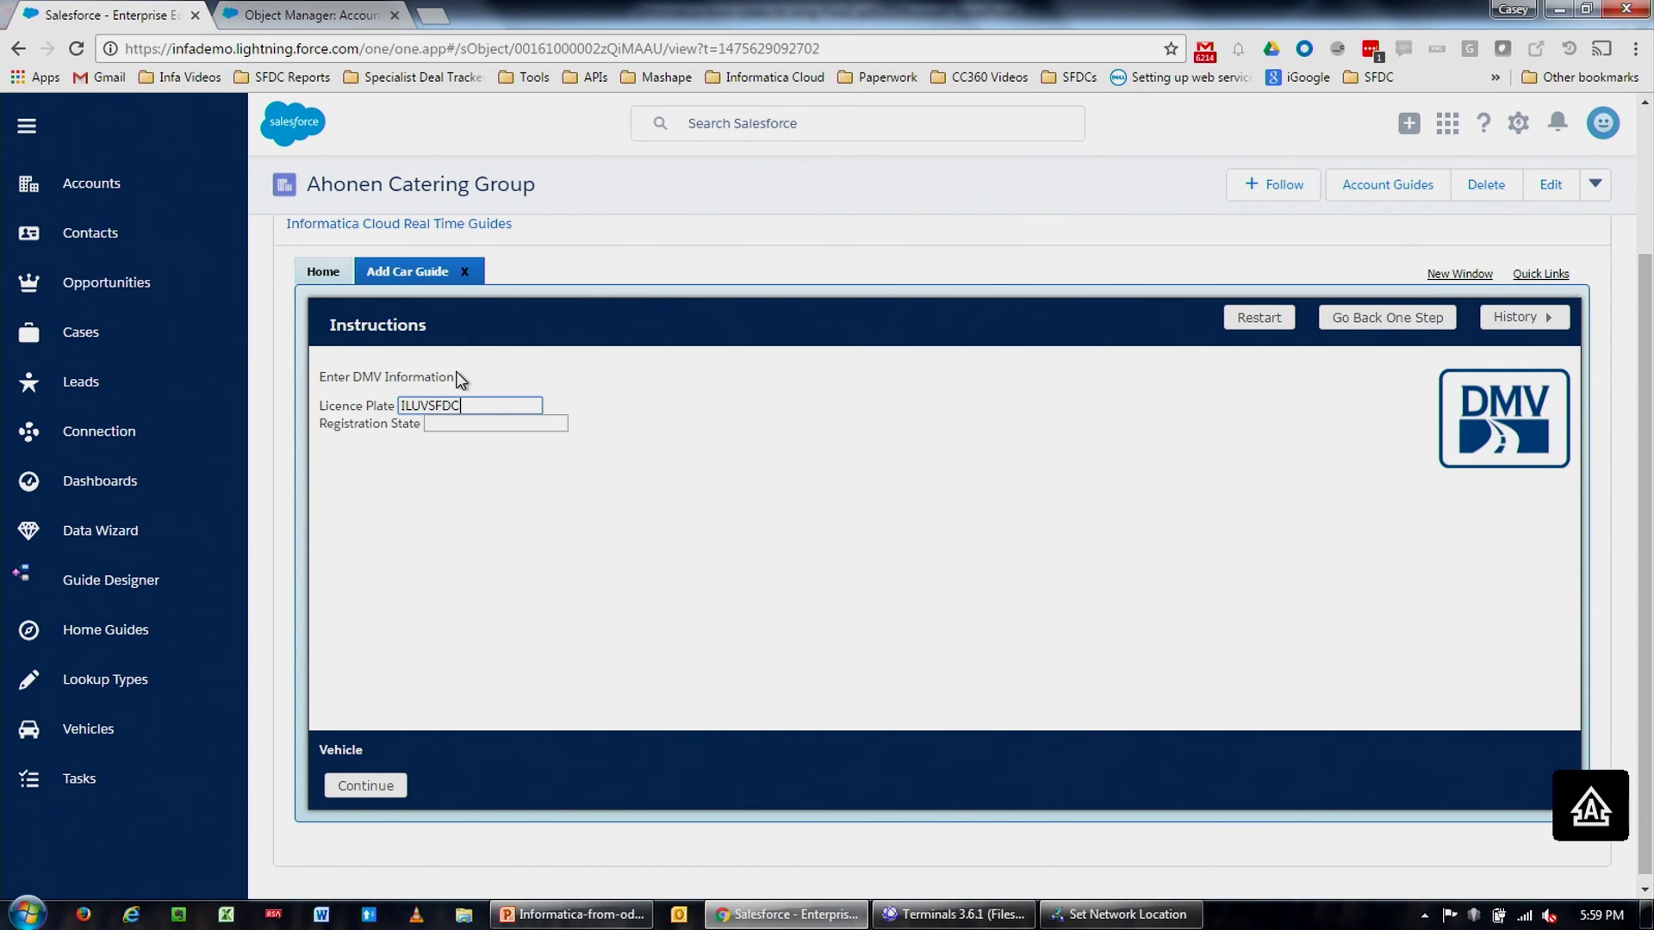
key("Tab")
type("CA")
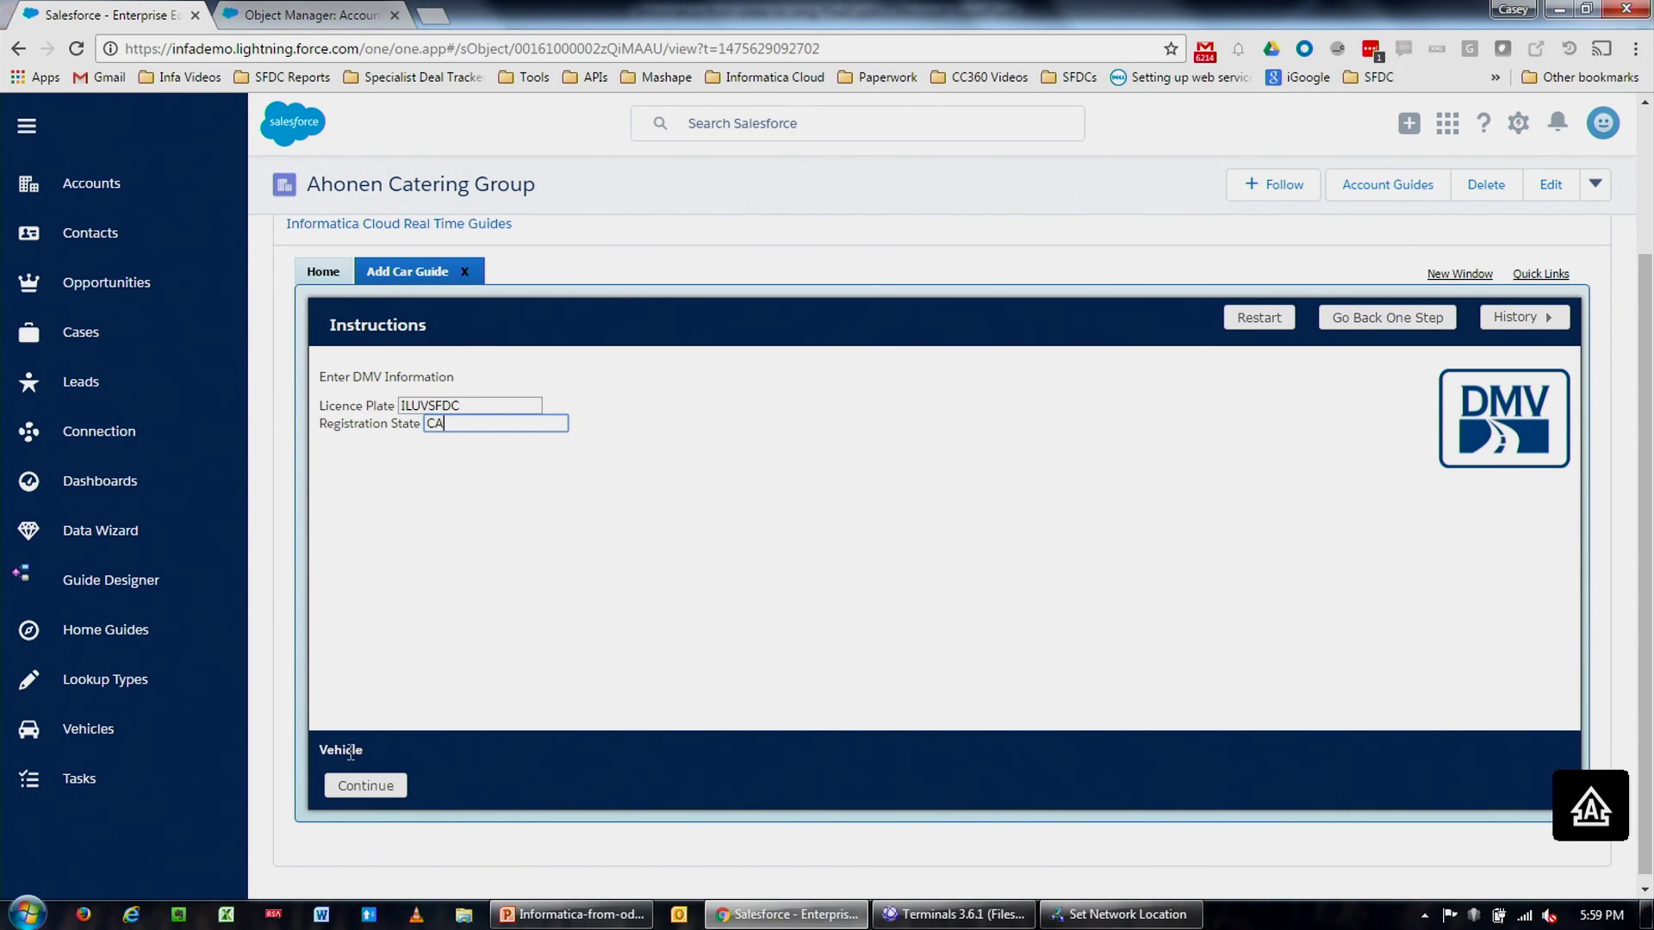
left_click(365, 789)
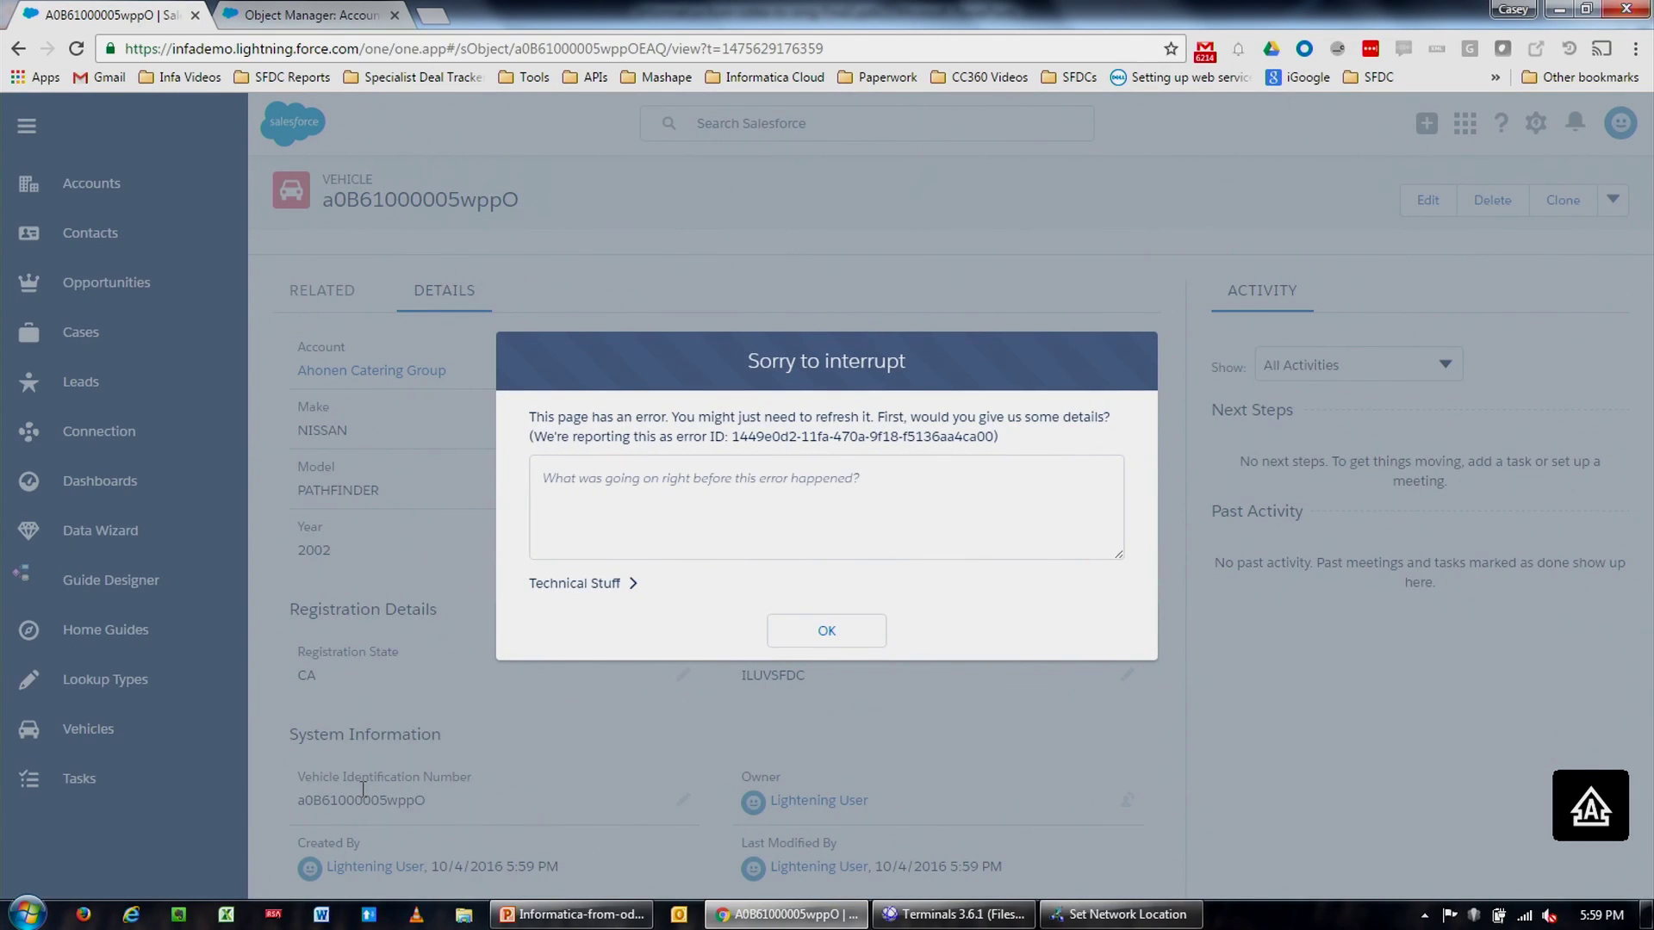
- Dismiss the page error, reload the new vehicle record, and review its vehicle, MPG and registration details
left_click(829, 637)
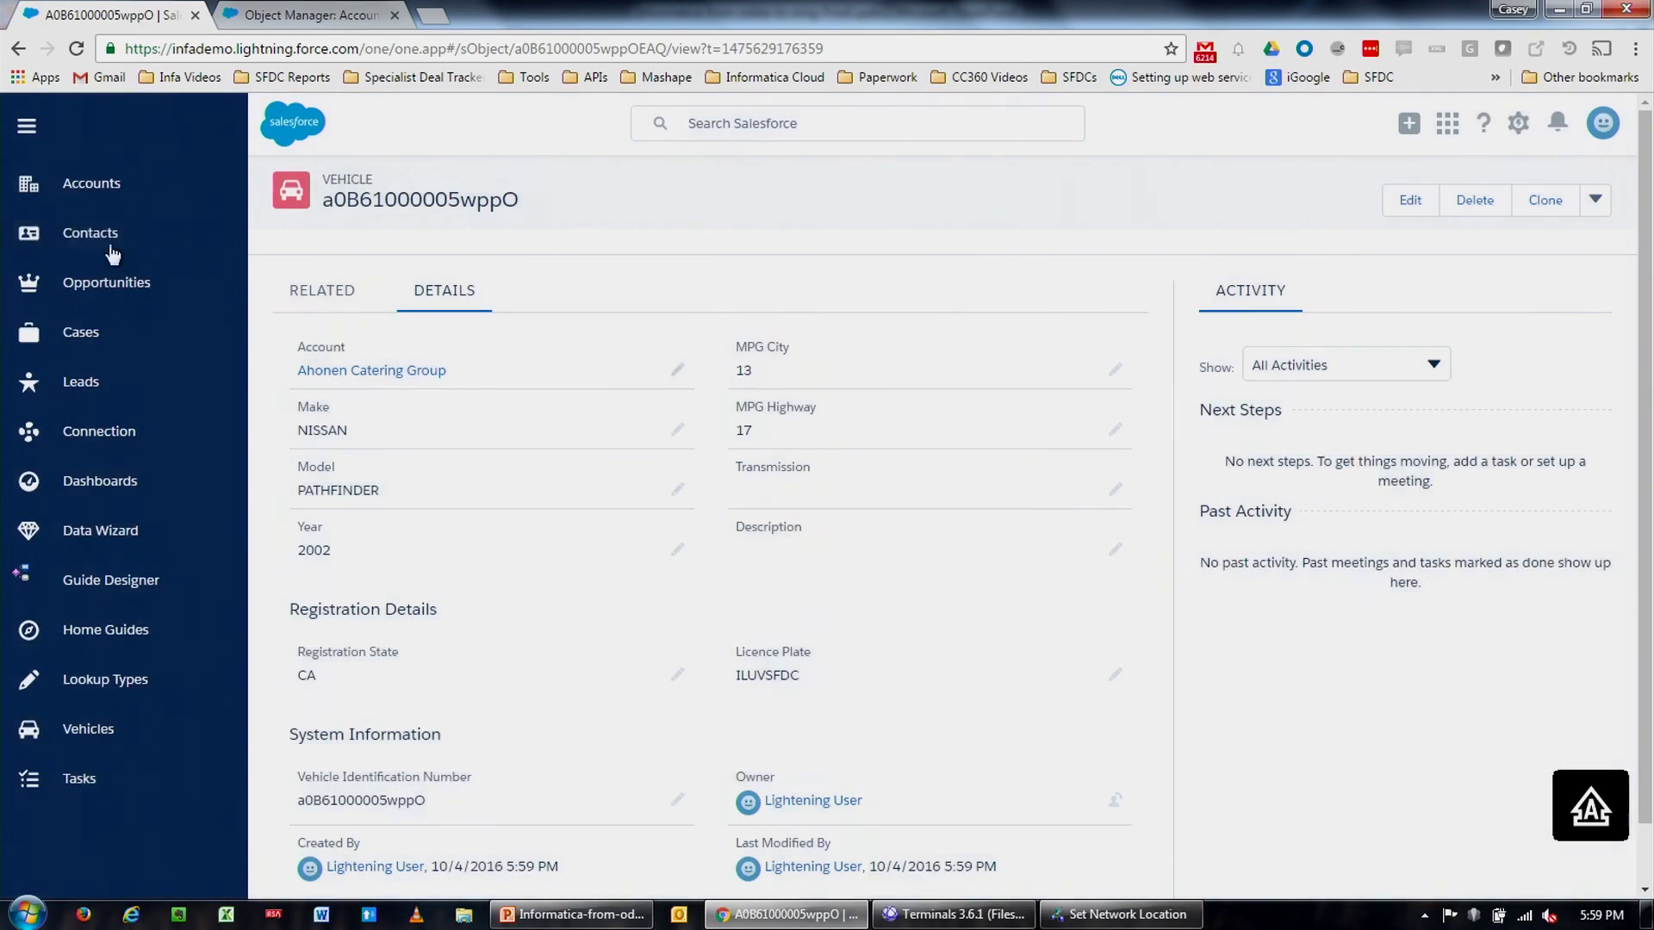
left_click(84, 49)
scroll(386, 473, "down", 1)
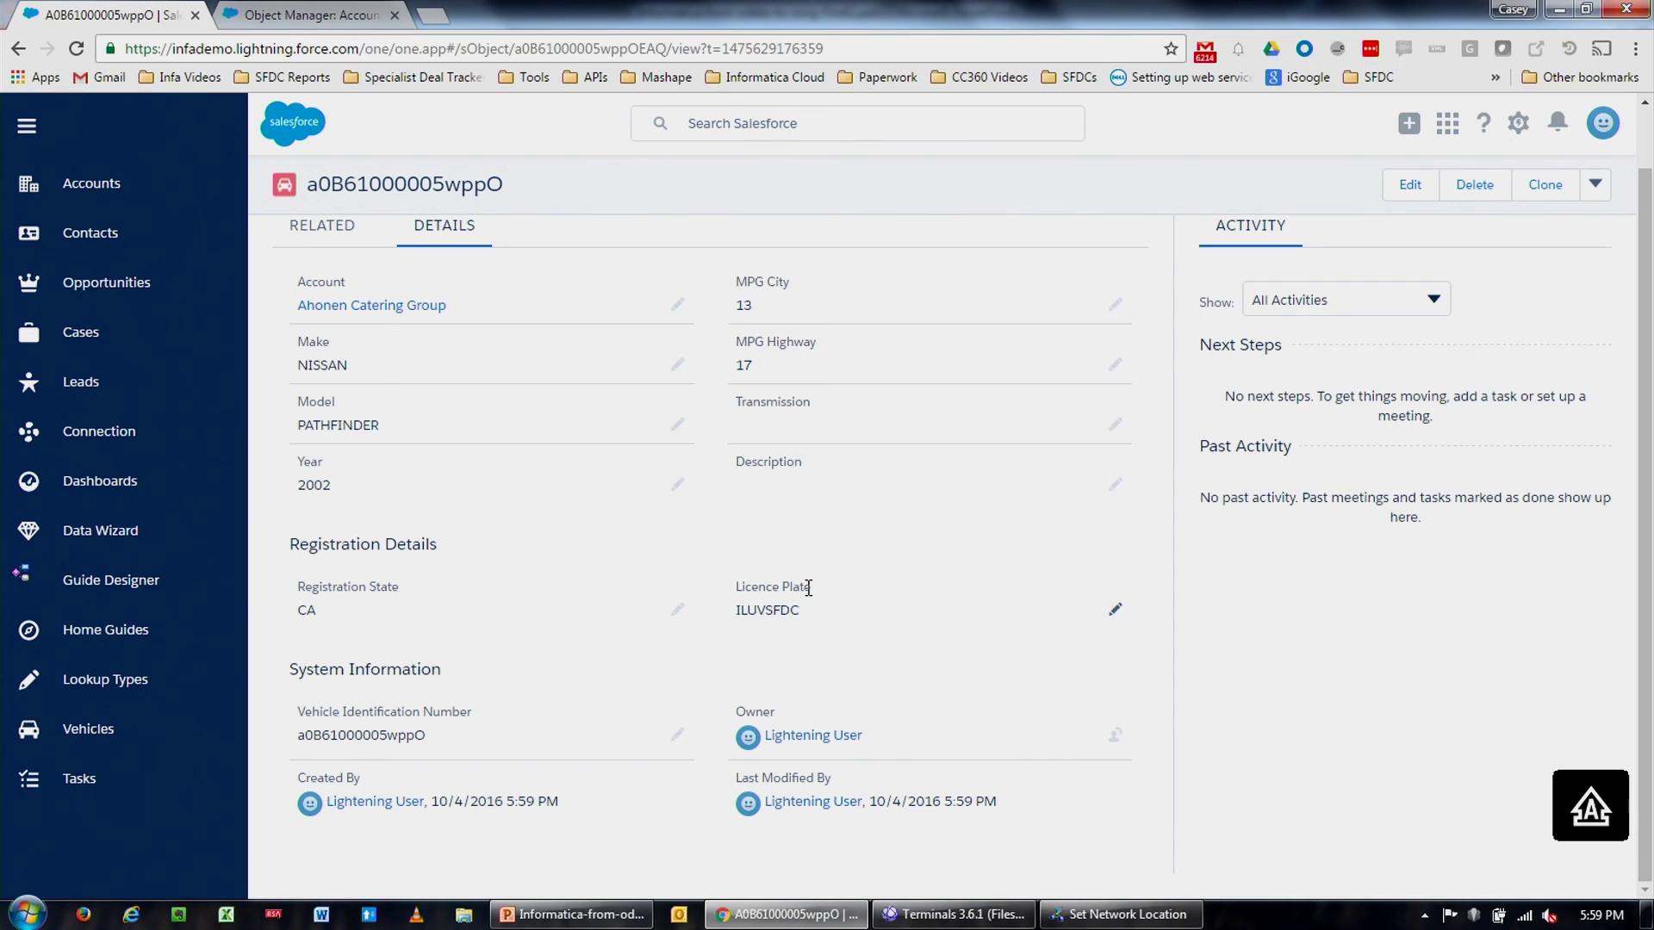
- Switch to the PowerPoint presentation, show the "What Real Time Cloud Application Integration Delivers" slide, and browse the remaining slide thumbnails
left_click(571, 913)
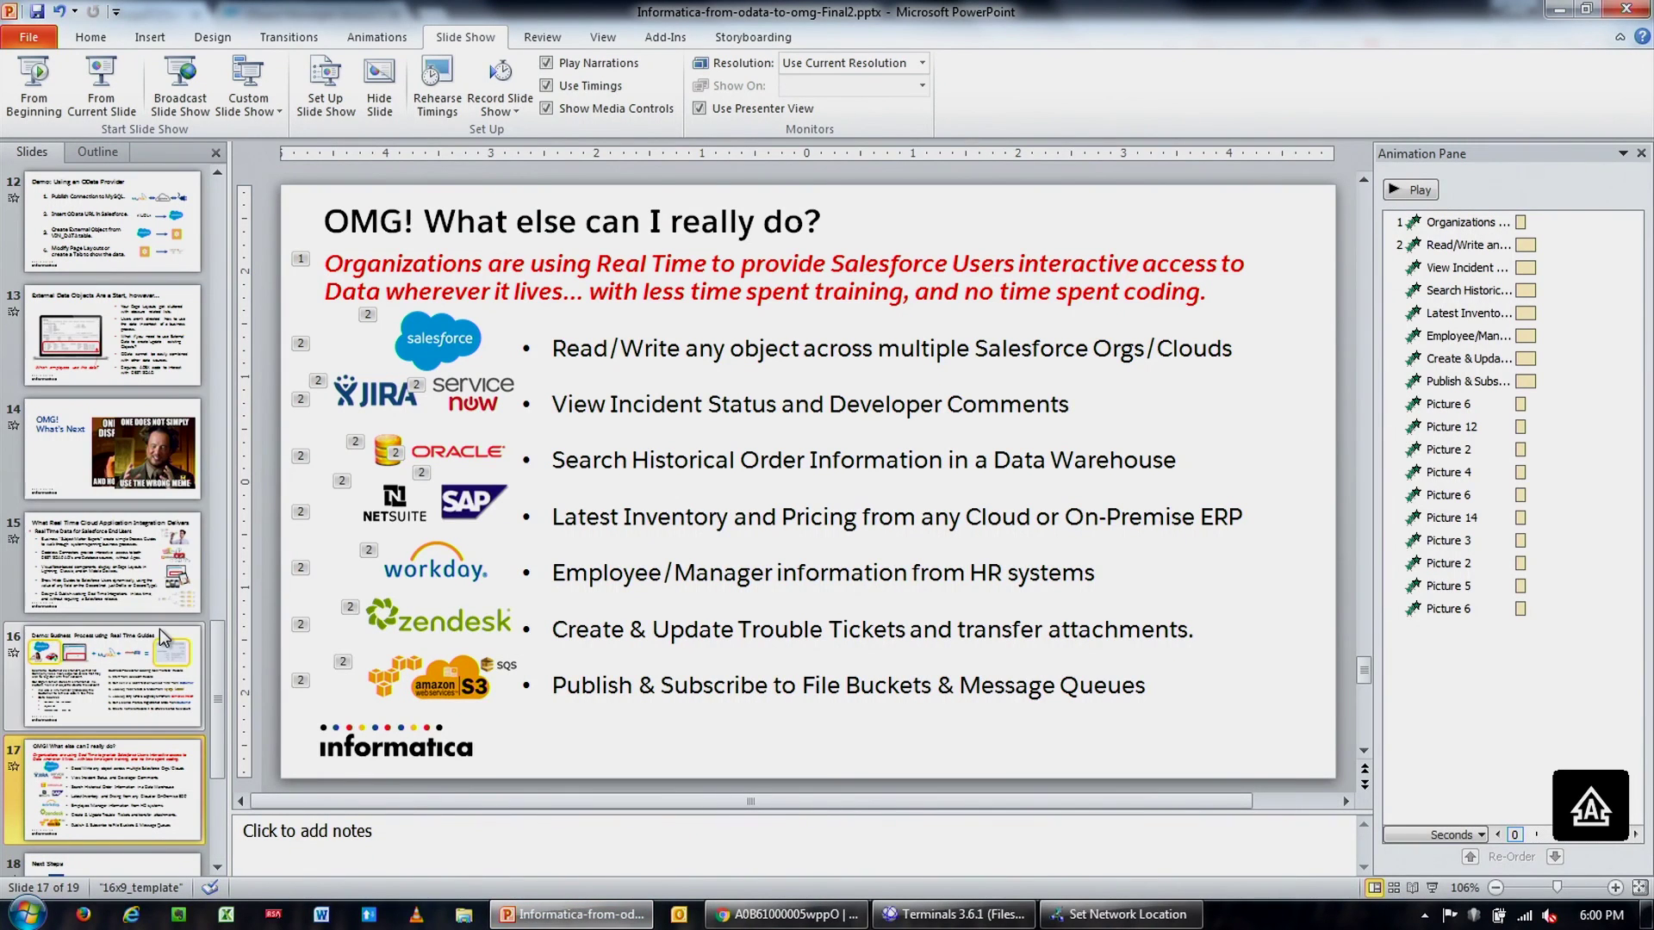
left_click(116, 545)
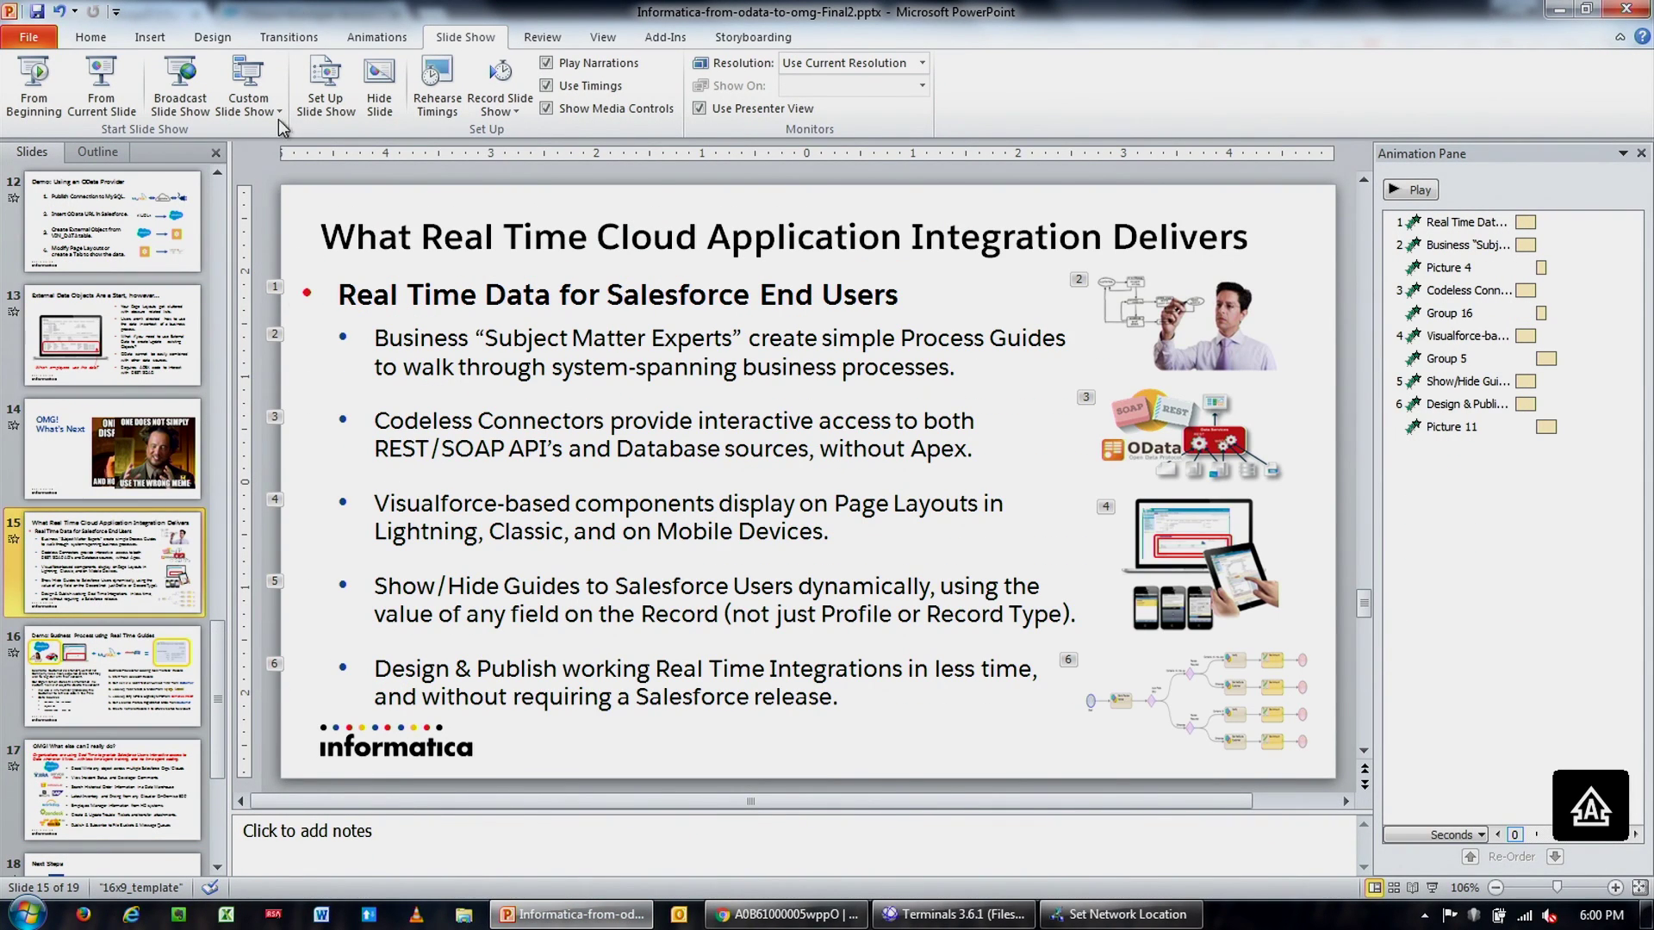
scroll(207, 668, "down", 2)
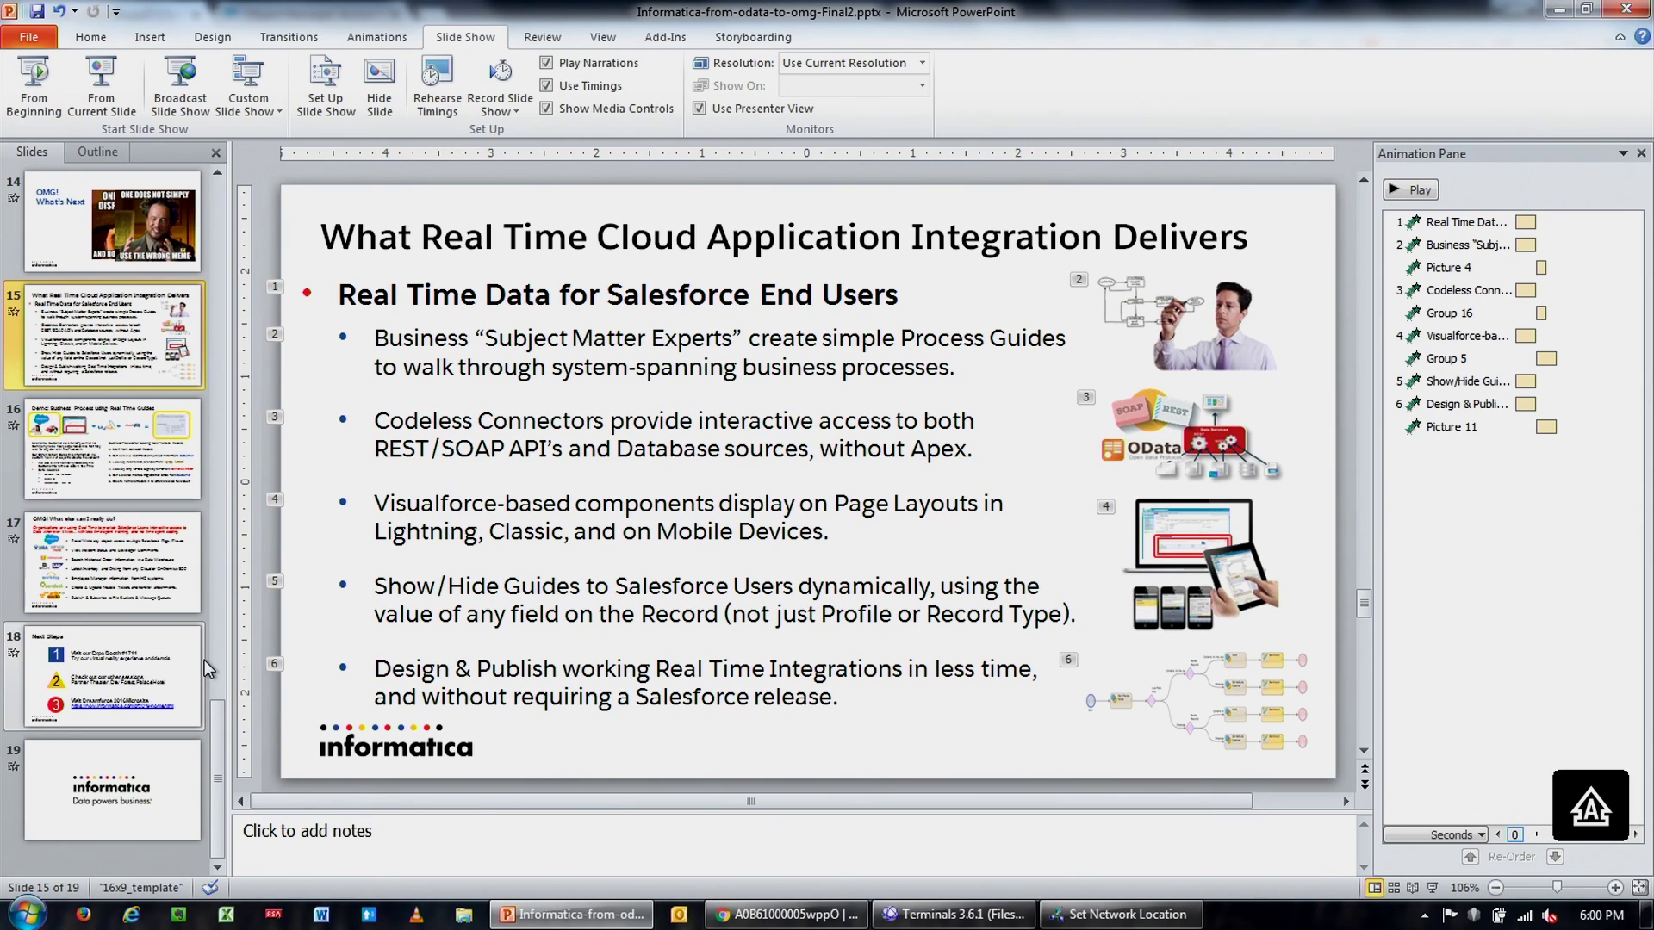